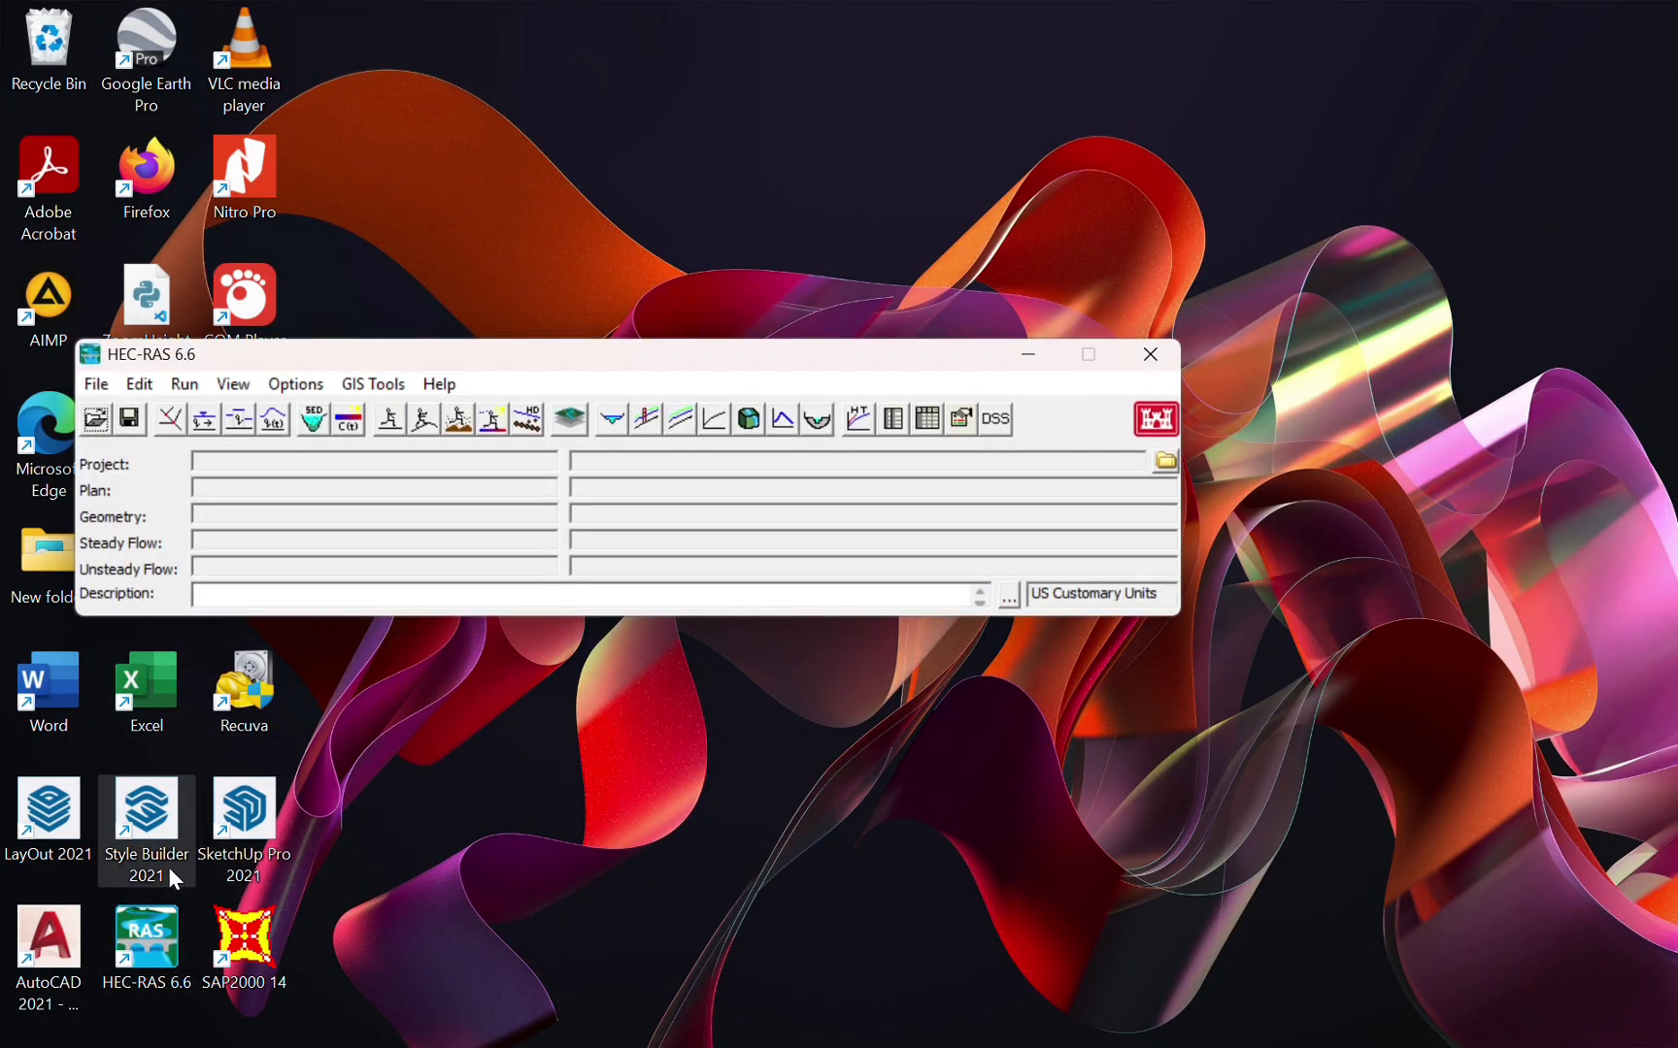
# - Set the unit system to System International (Metric System) and confirm the change
pyautogui.click(295, 384)
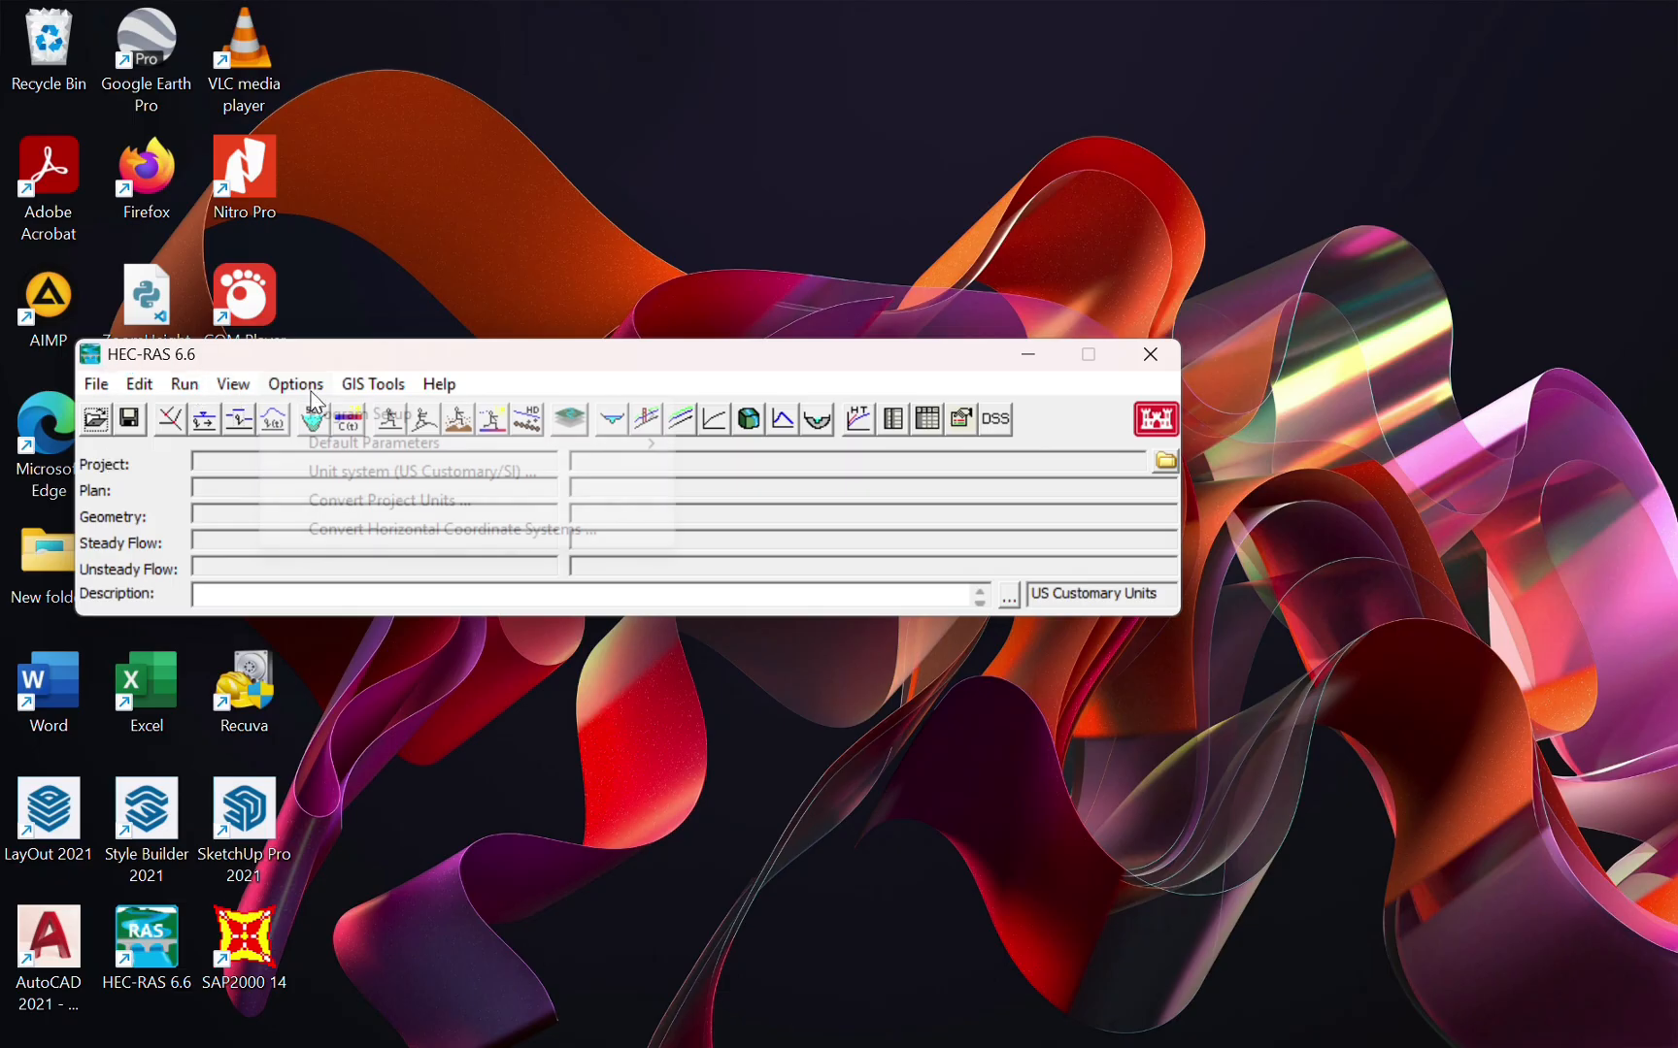
pyautogui.click(393, 471)
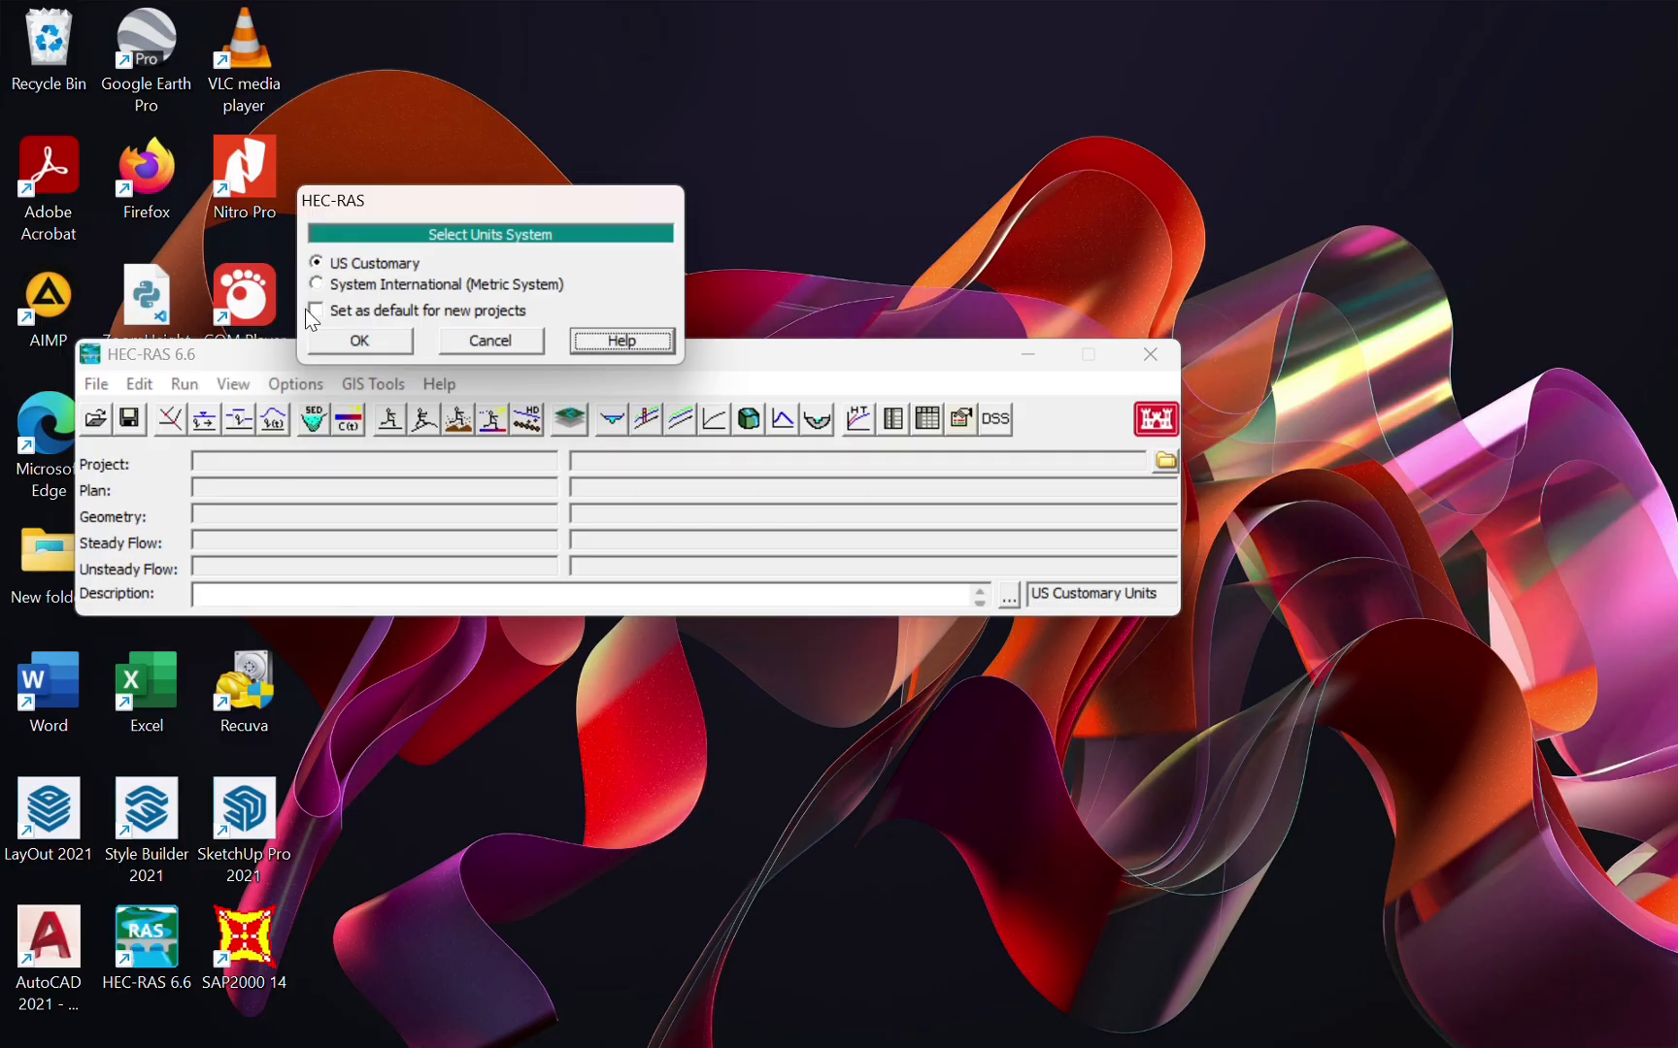
pyautogui.click(336, 284)
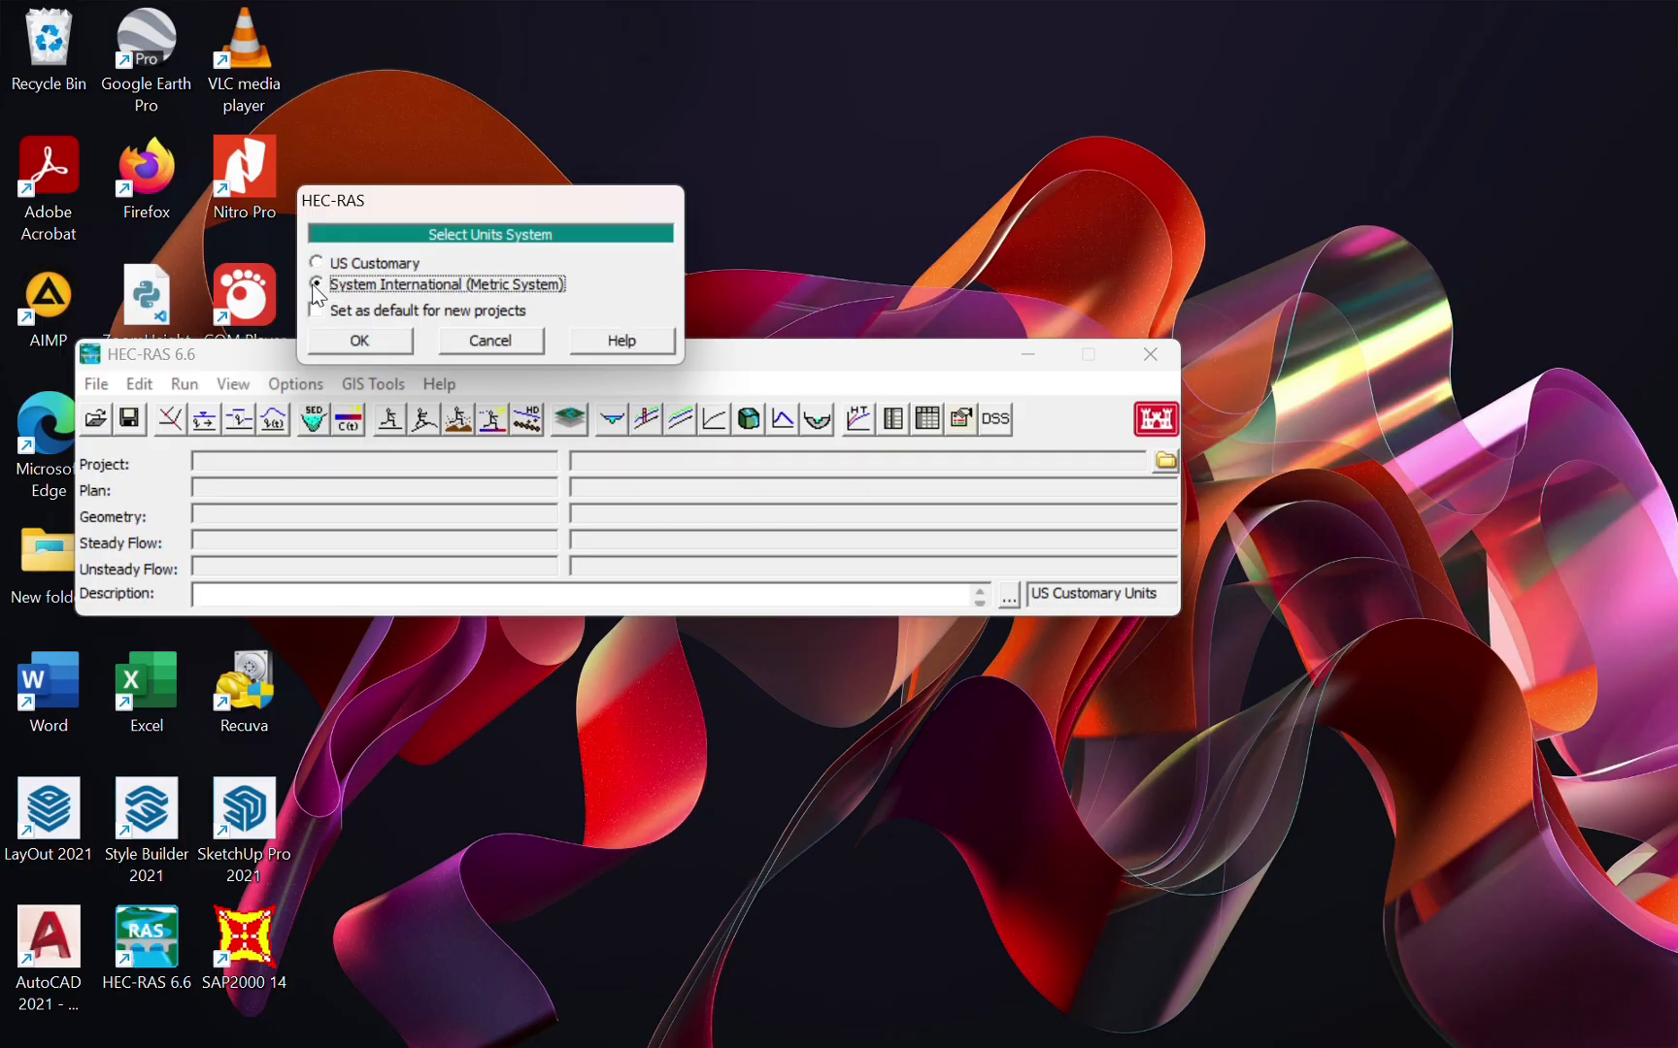
pyautogui.click(346, 344)
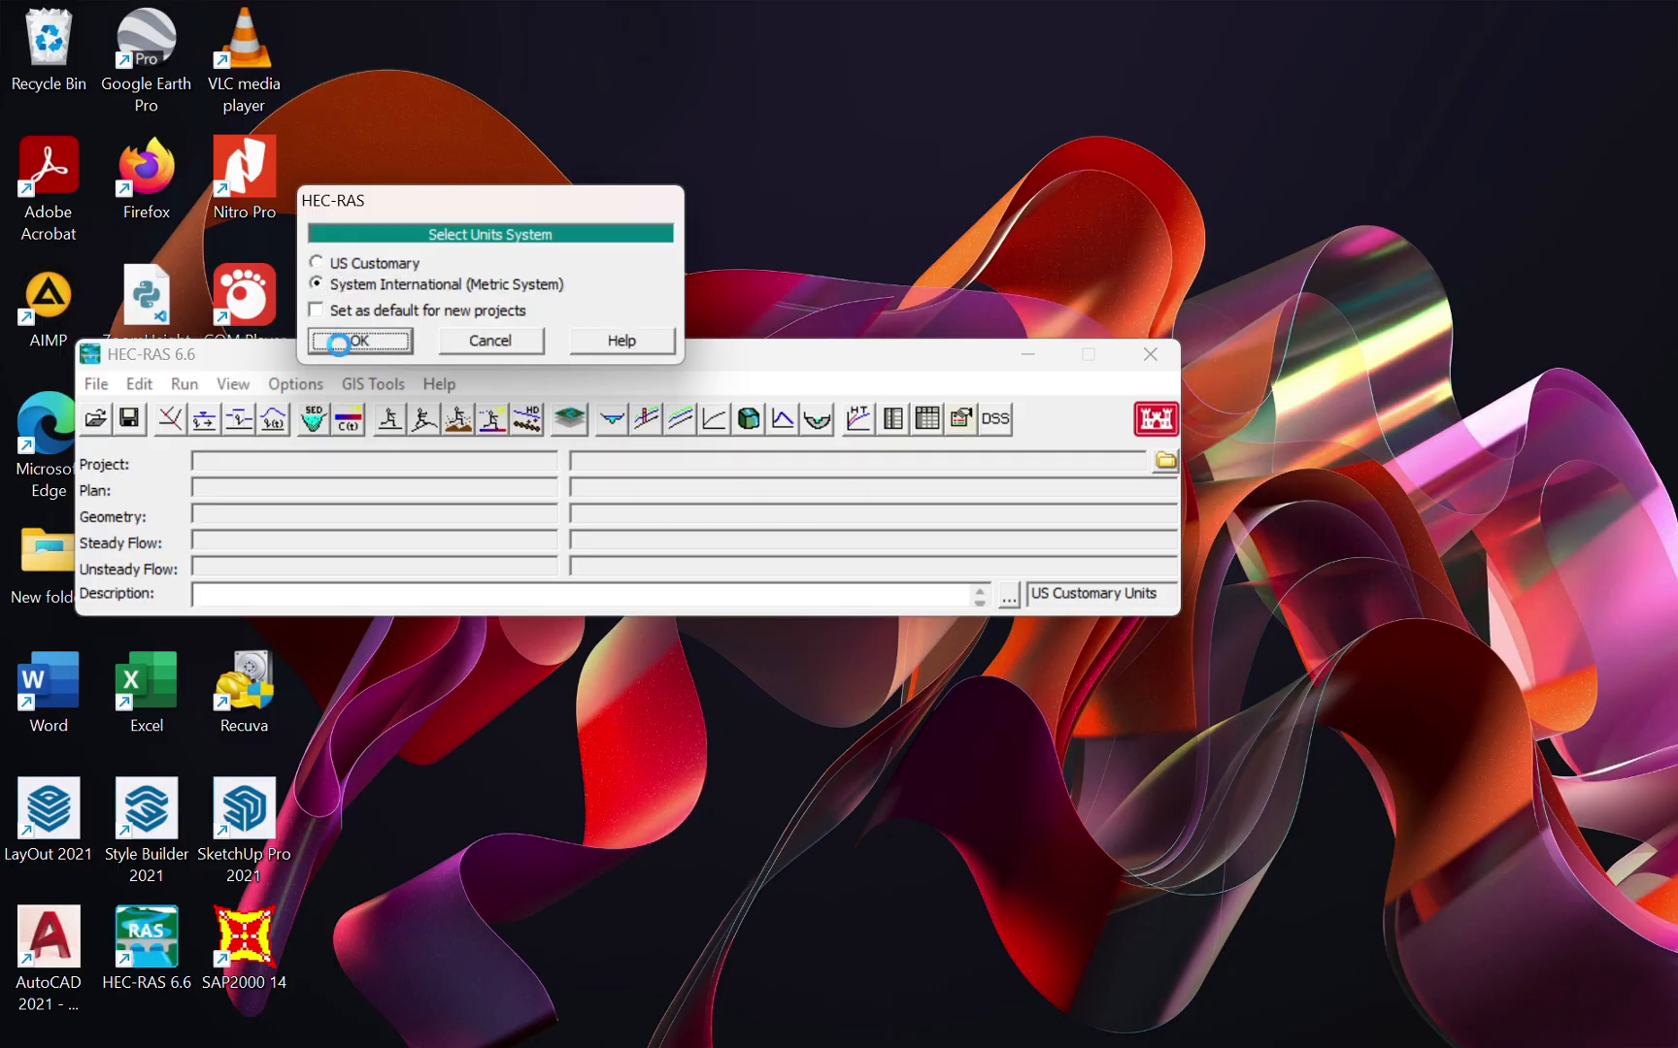
pyautogui.click(927, 652)
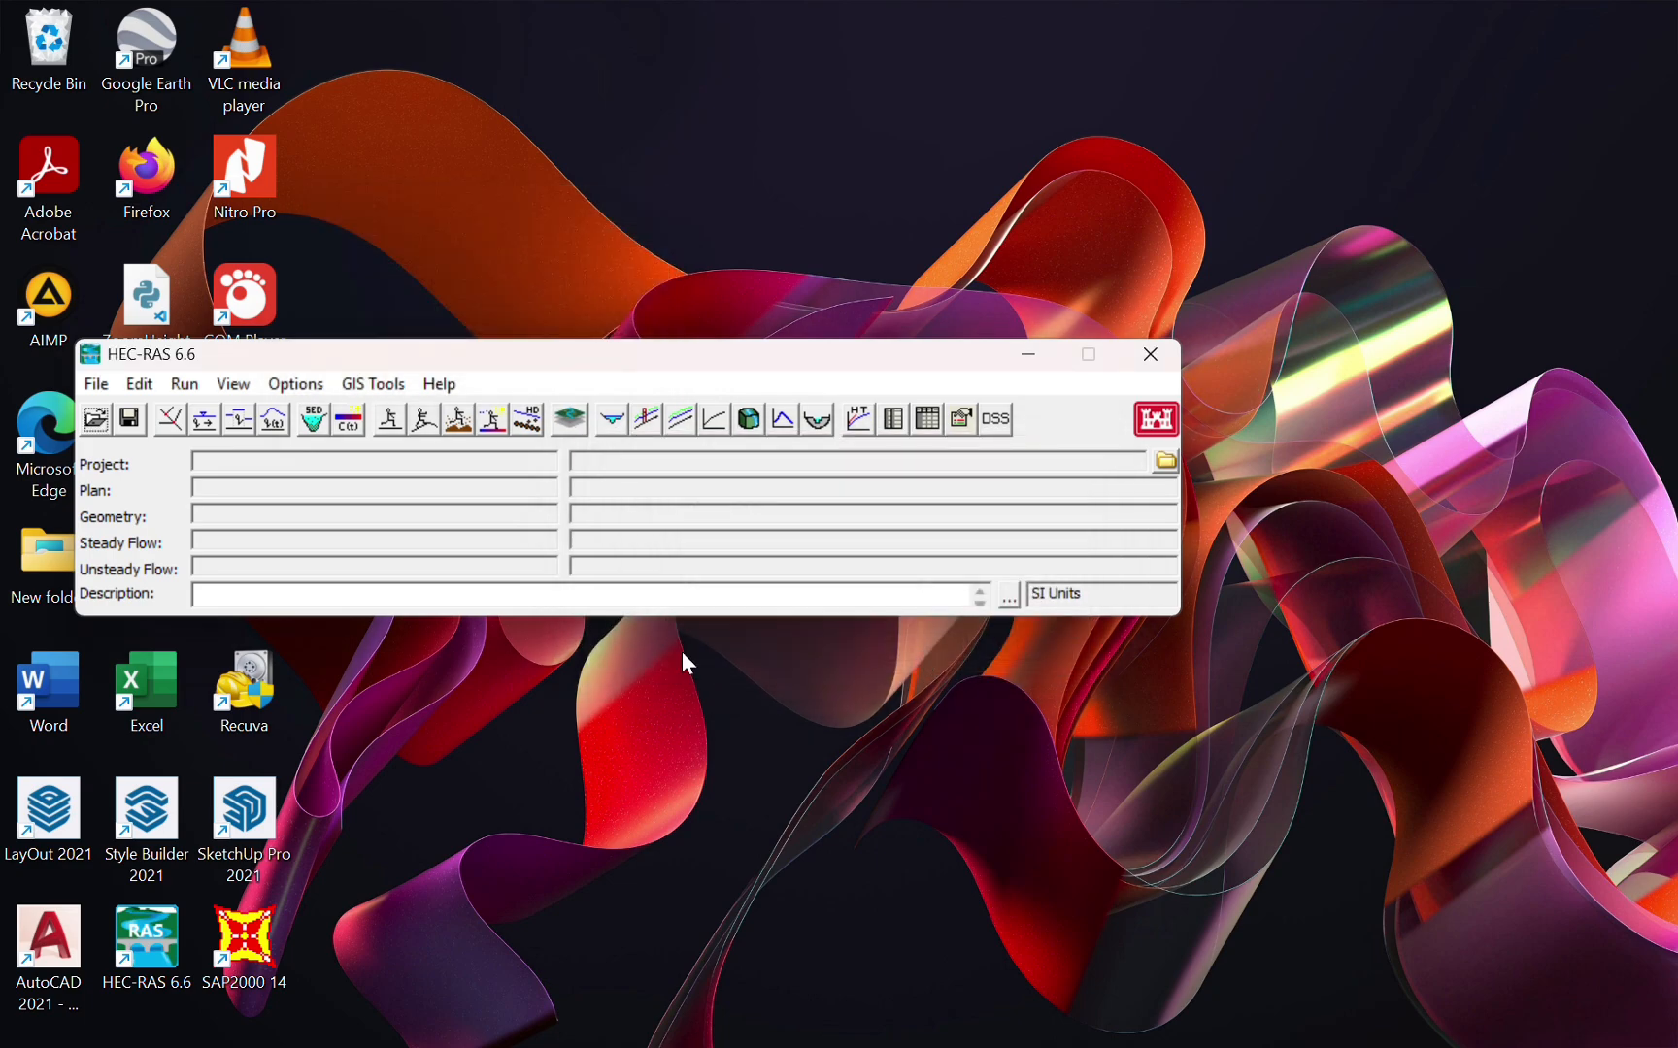
# - Start a new project and highlight the data hecras folder in the folder list
pyautogui.click(96, 388)
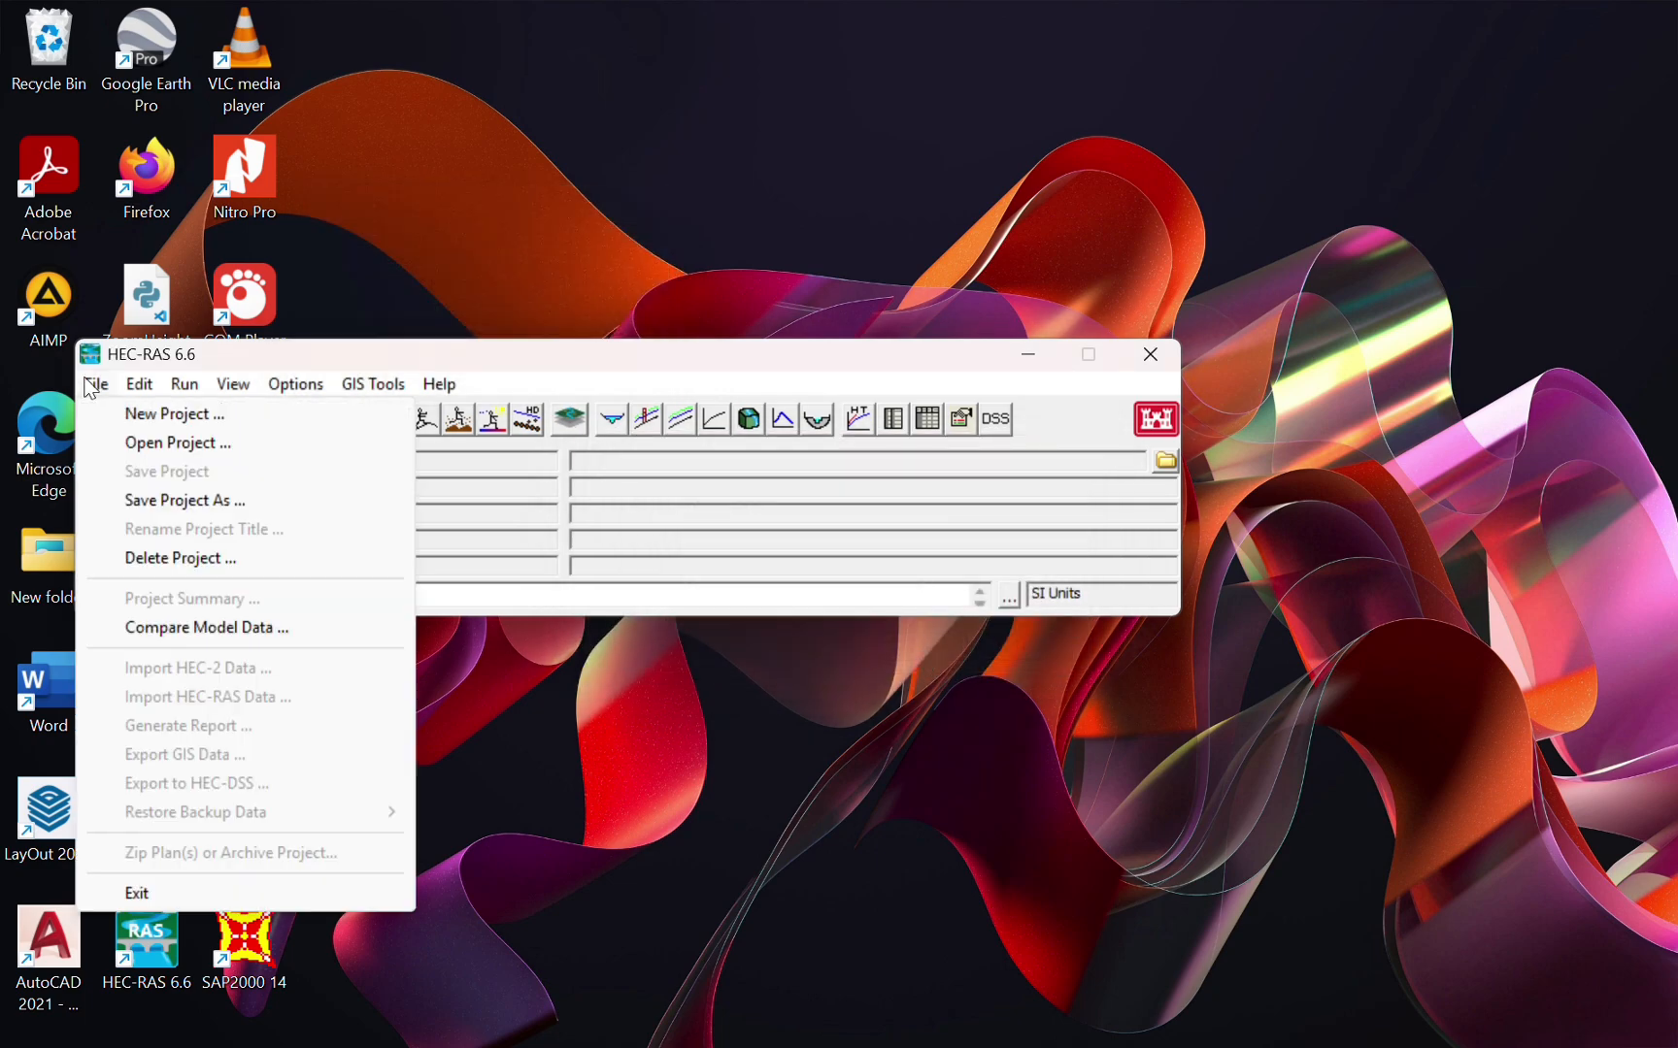
pyautogui.click(96, 390)
pyautogui.click(96, 393)
pyautogui.click(160, 415)
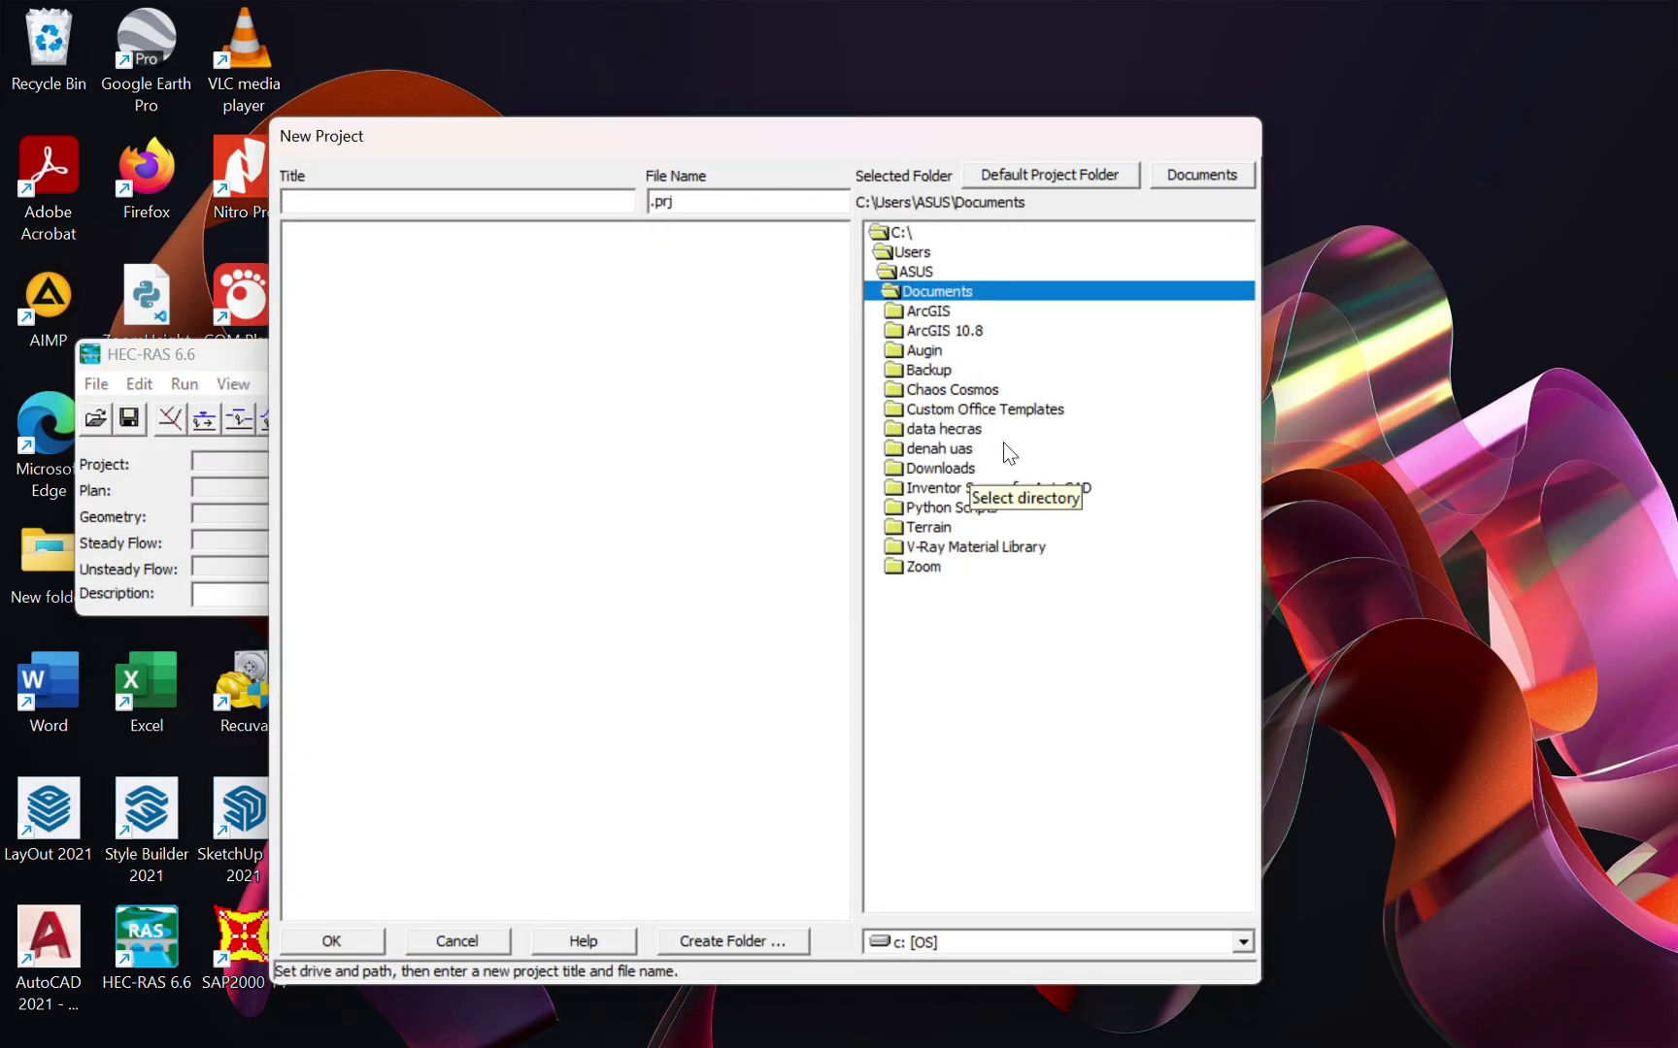
pyautogui.click(999, 448)
pyautogui.click(993, 433)
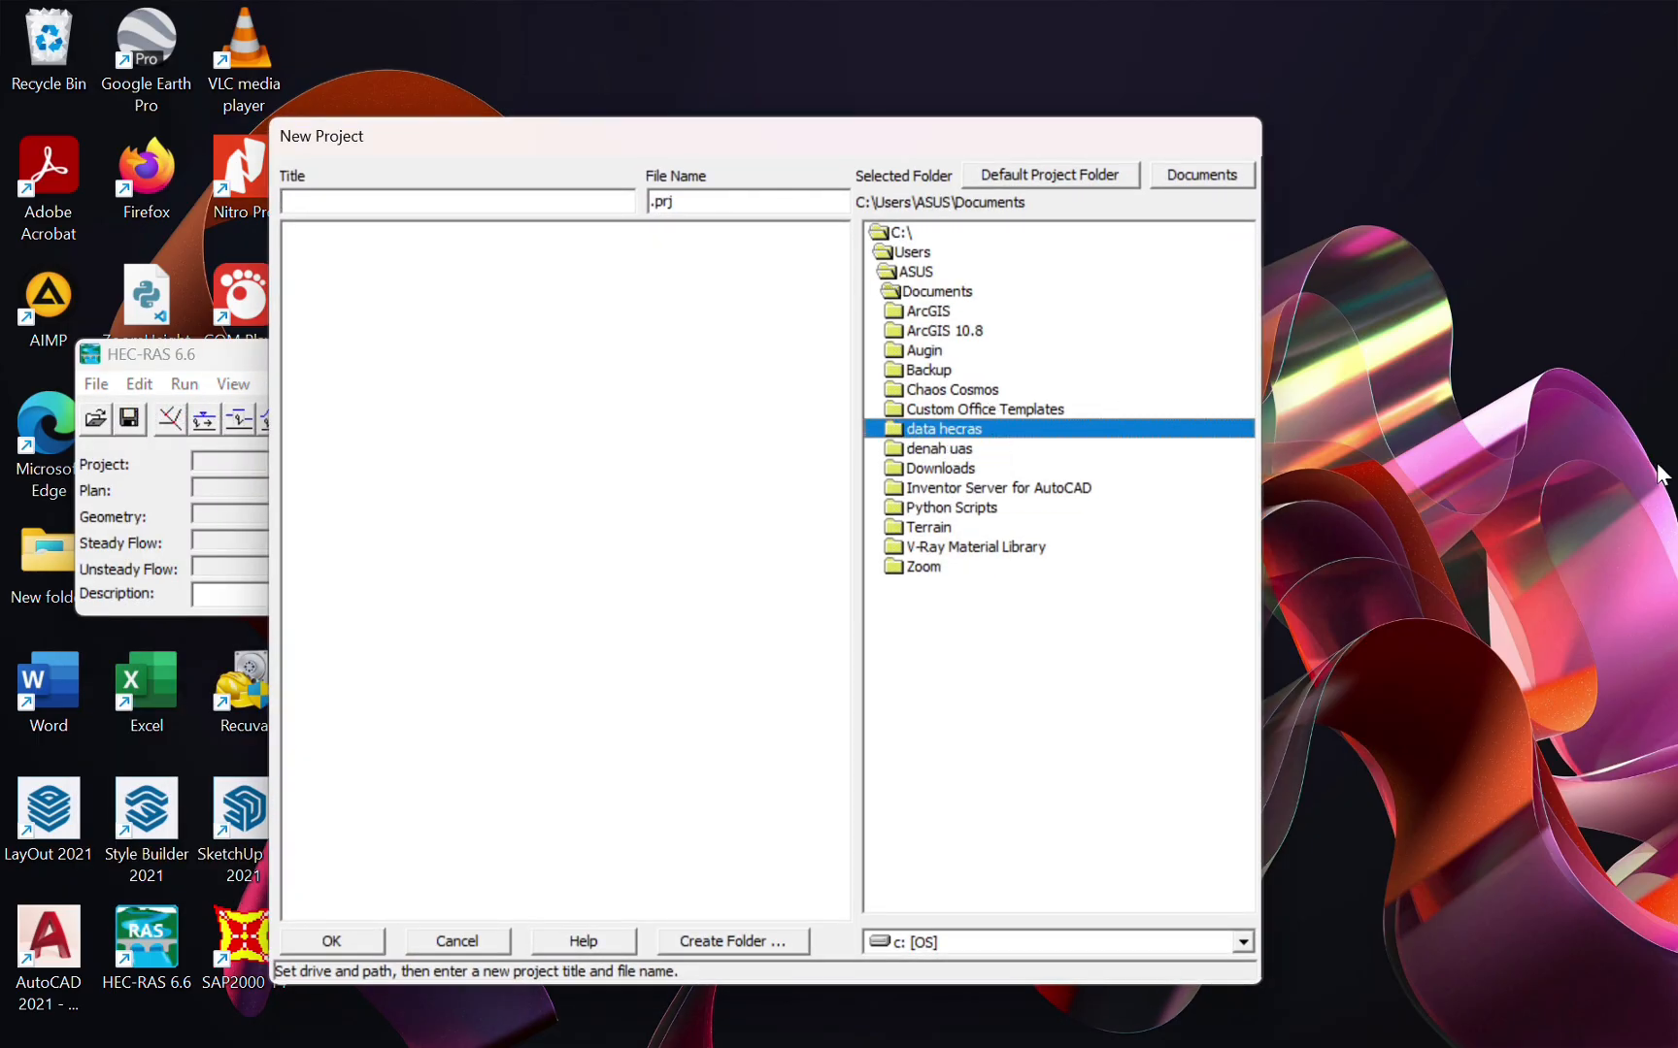
pyautogui.click(361, 202)
pyautogui.write('MODEL')
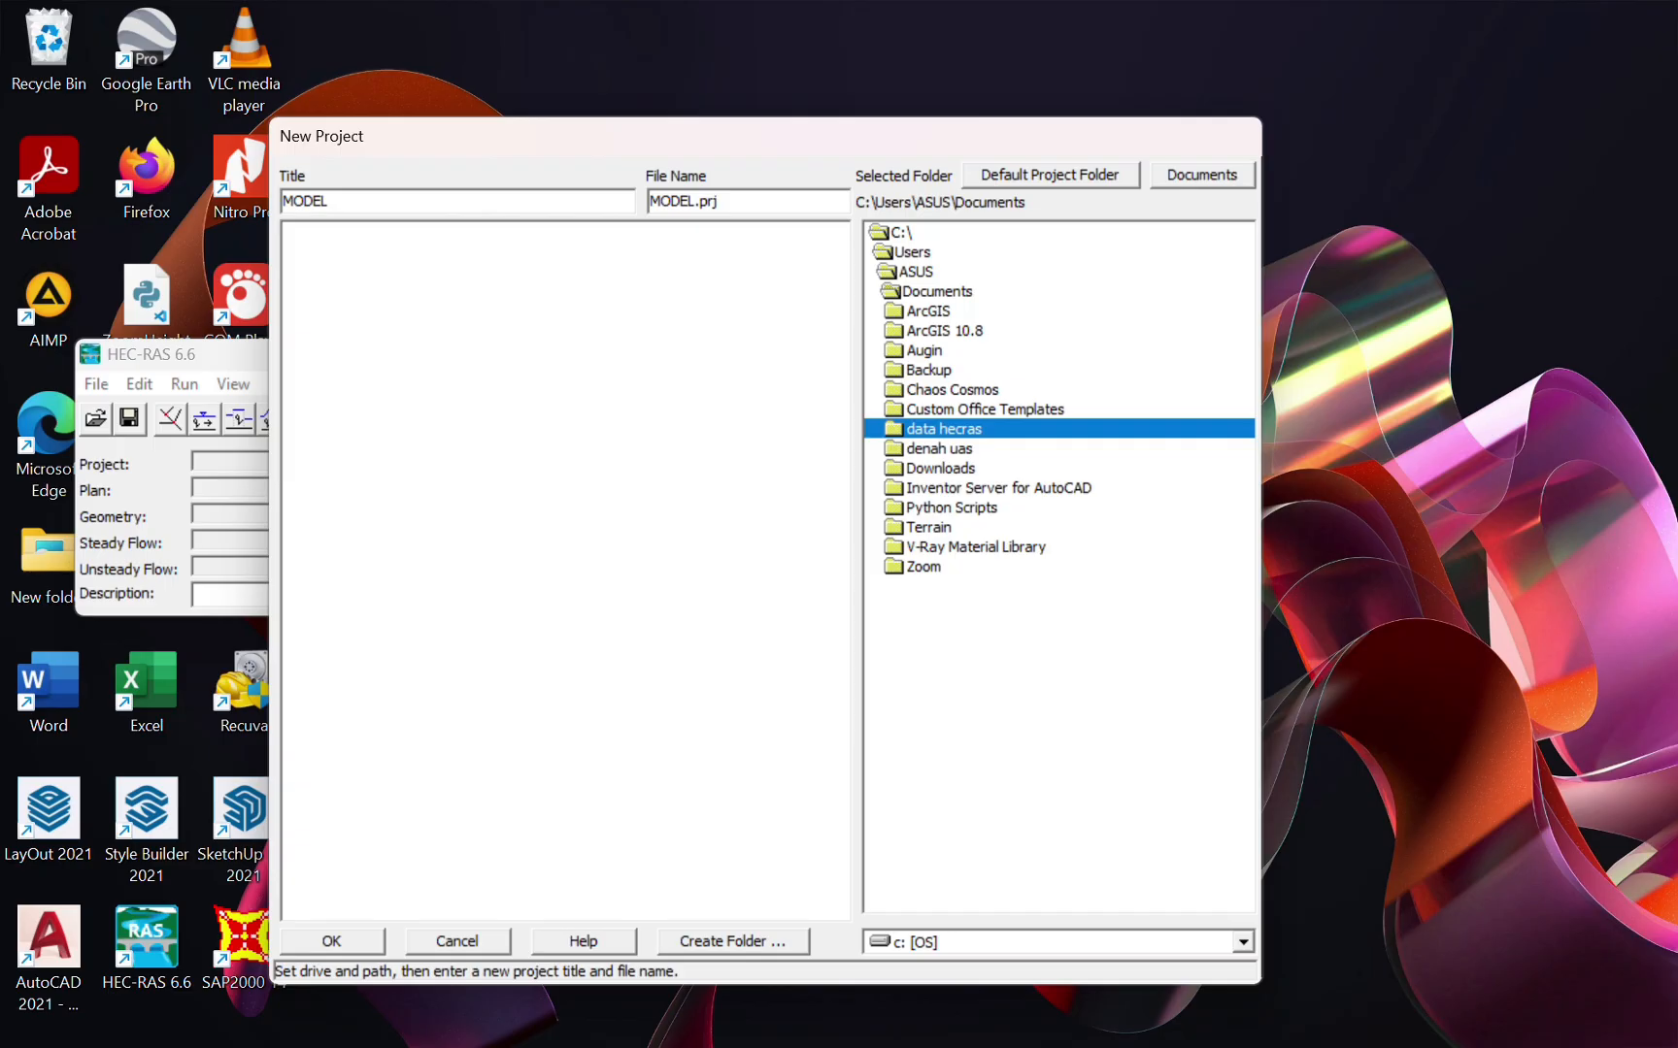
pyautogui.write('_HIDROL')
pyautogui.press('BackSpace')
pyautogui.press('BackSpace')
pyautogui.press('BackSpace')
pyautogui.press('BackSpace')
pyautogui.press('BackSpace')
pyautogui.press('BackSpace')
pyautogui.press('BackSpace')
pyautogui.press('BackSpace')
pyautogui.press('BackSpace')
pyautogui.press('BackSpace')
pyautogui.press('BackSpace')
pyautogui.press('BackSpace')
# - Title the new project model_hidrologi_2d_r1 and confirm its creation
pyautogui.write('model_hidrologi')
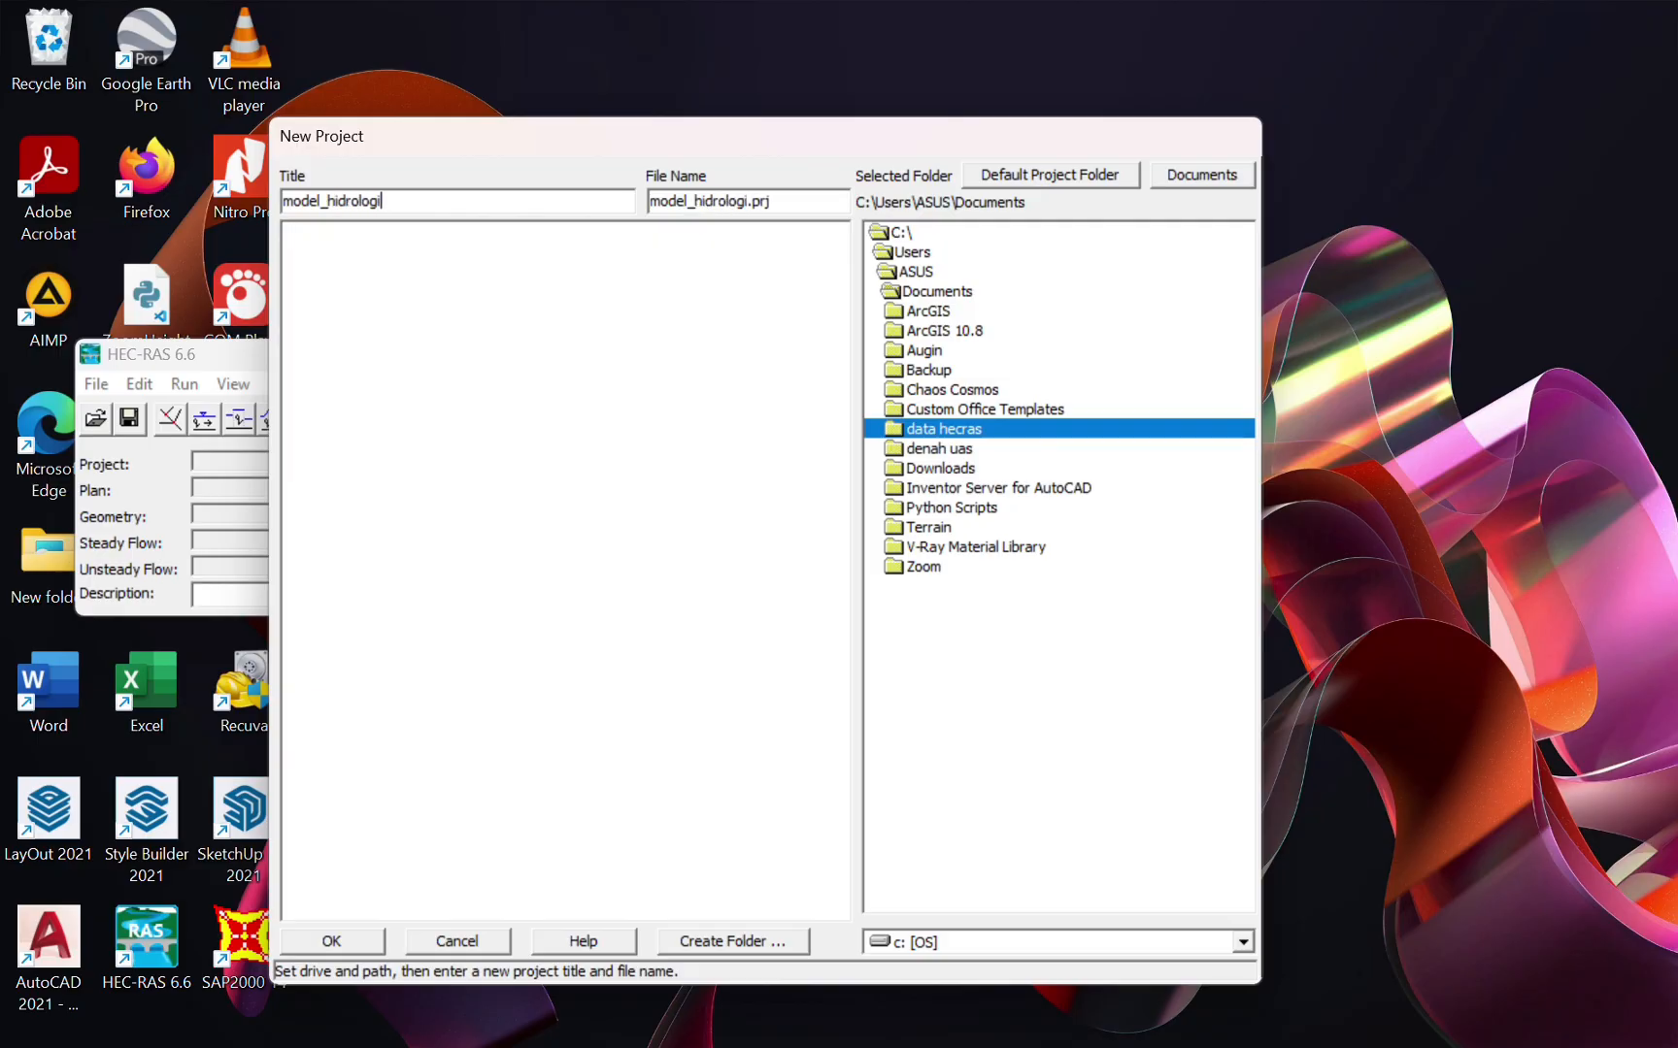
pyautogui.write('_2d_r1')
pyautogui.click(350, 937)
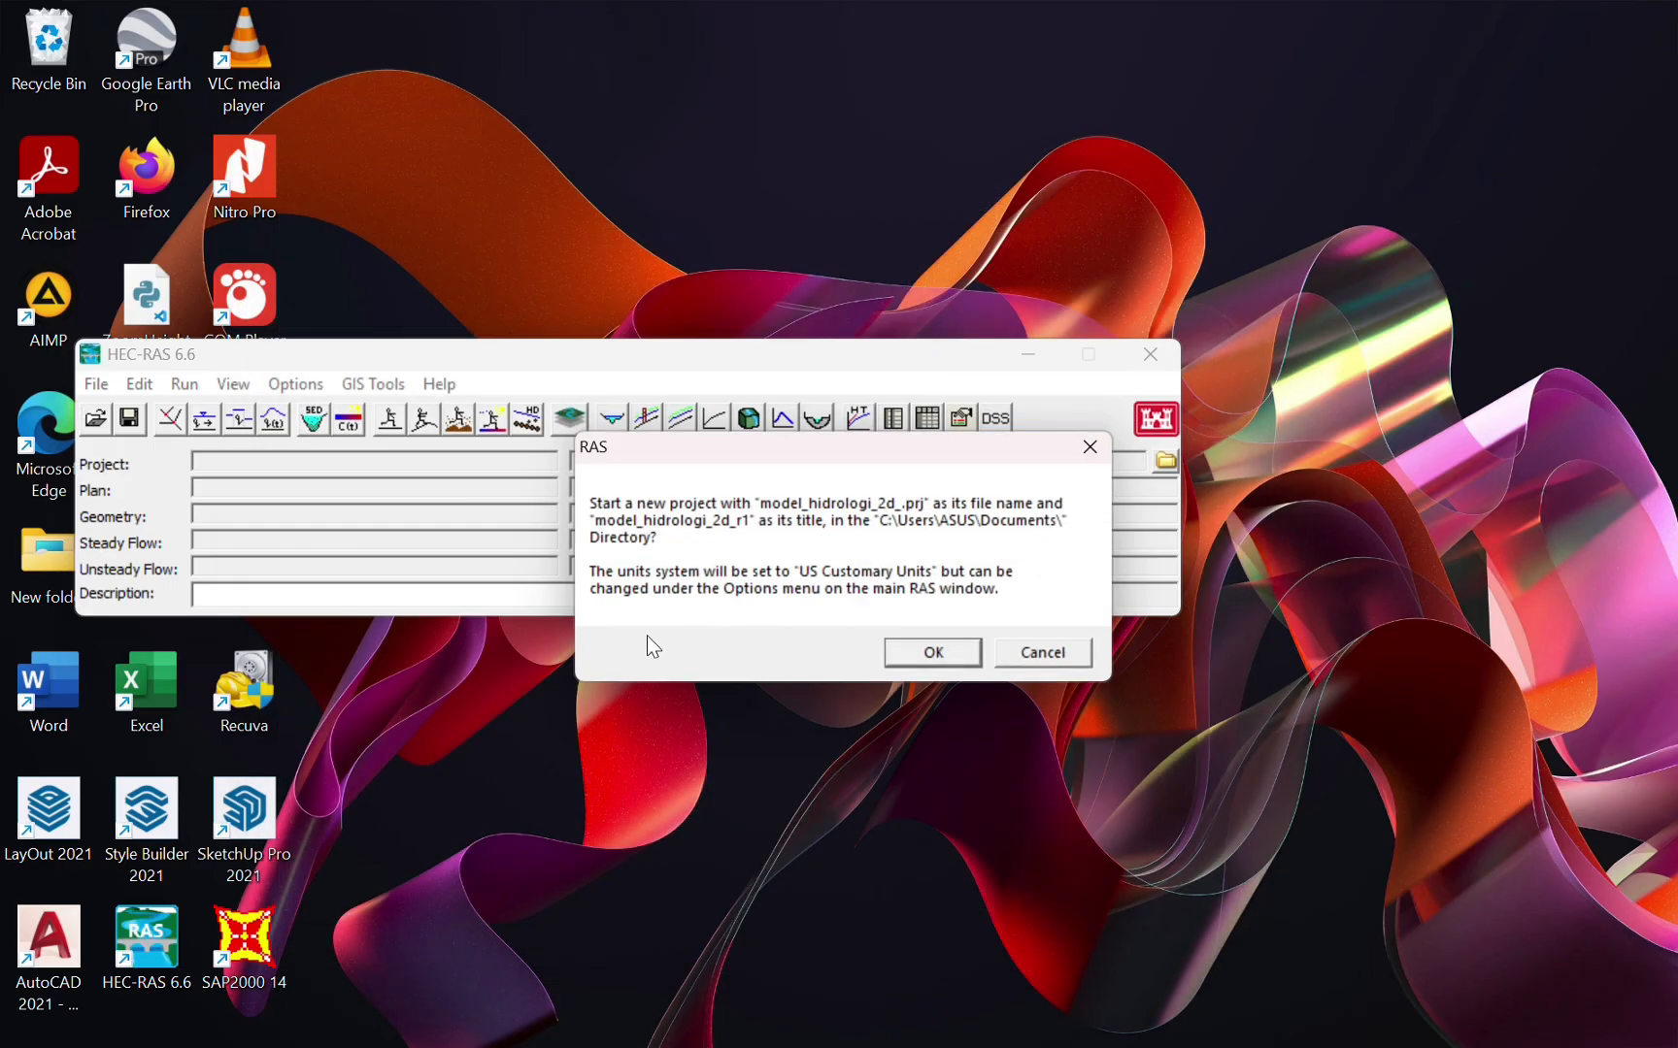
pyautogui.click(937, 664)
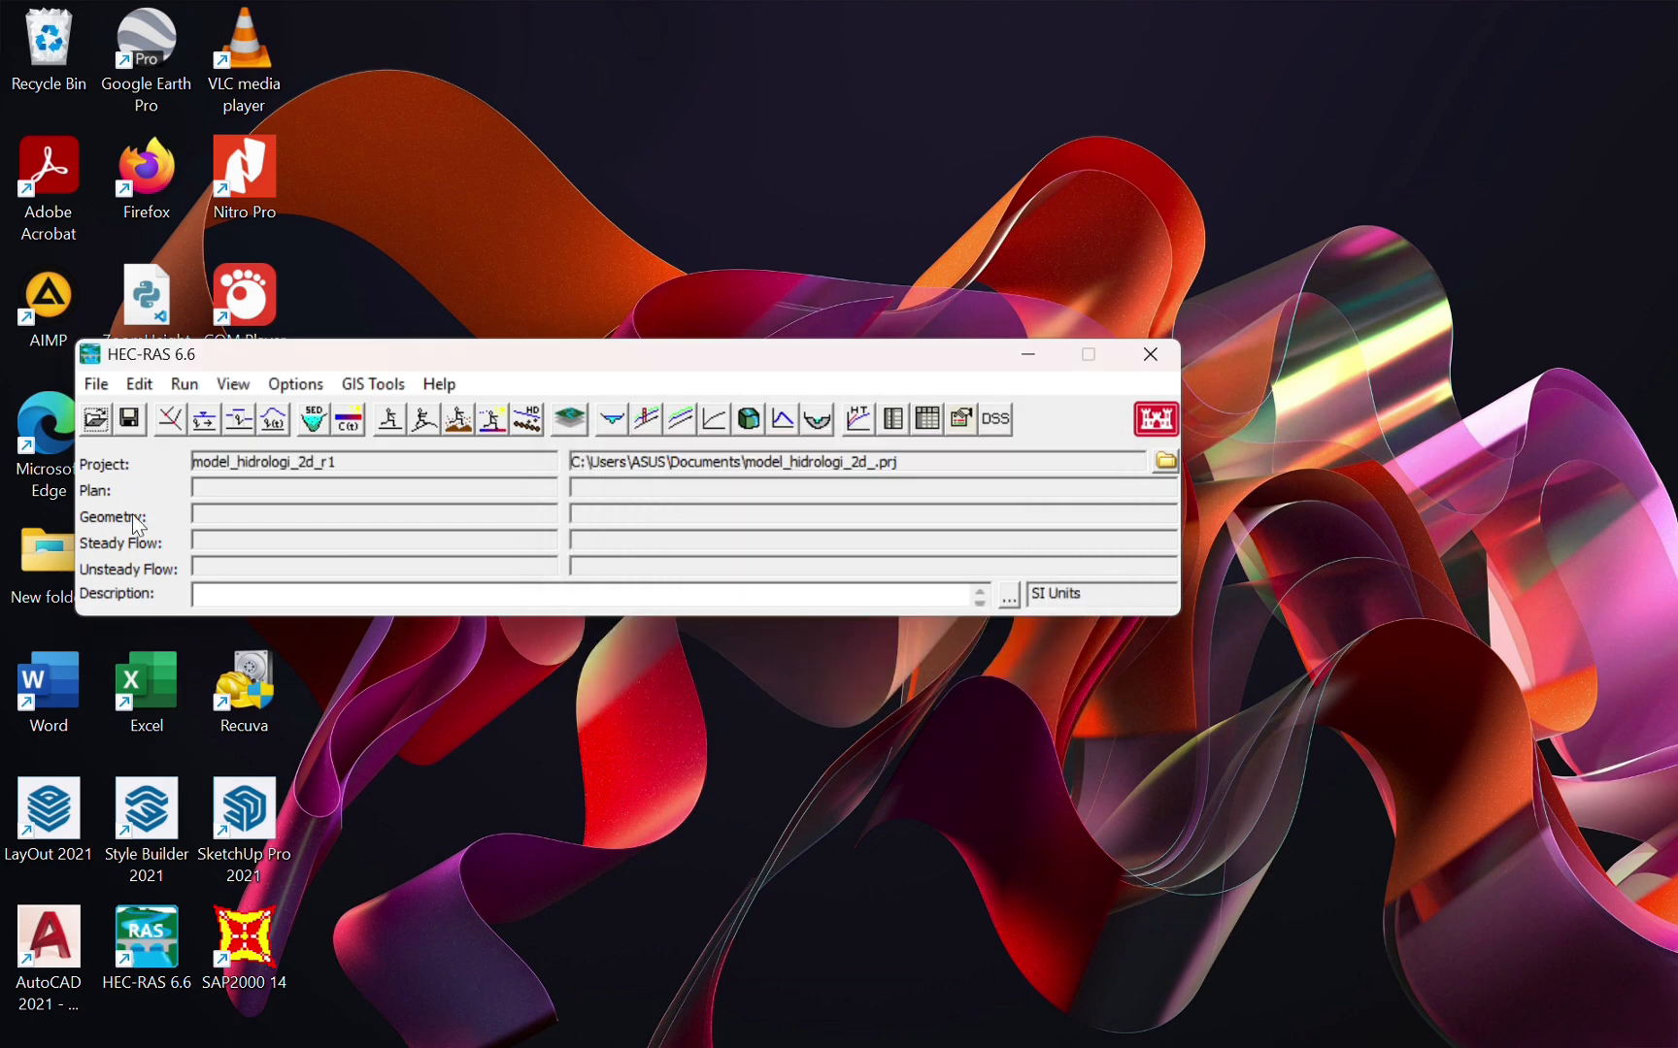
# - Open RAS Mapper for the new project
pyautogui.click(141, 383)
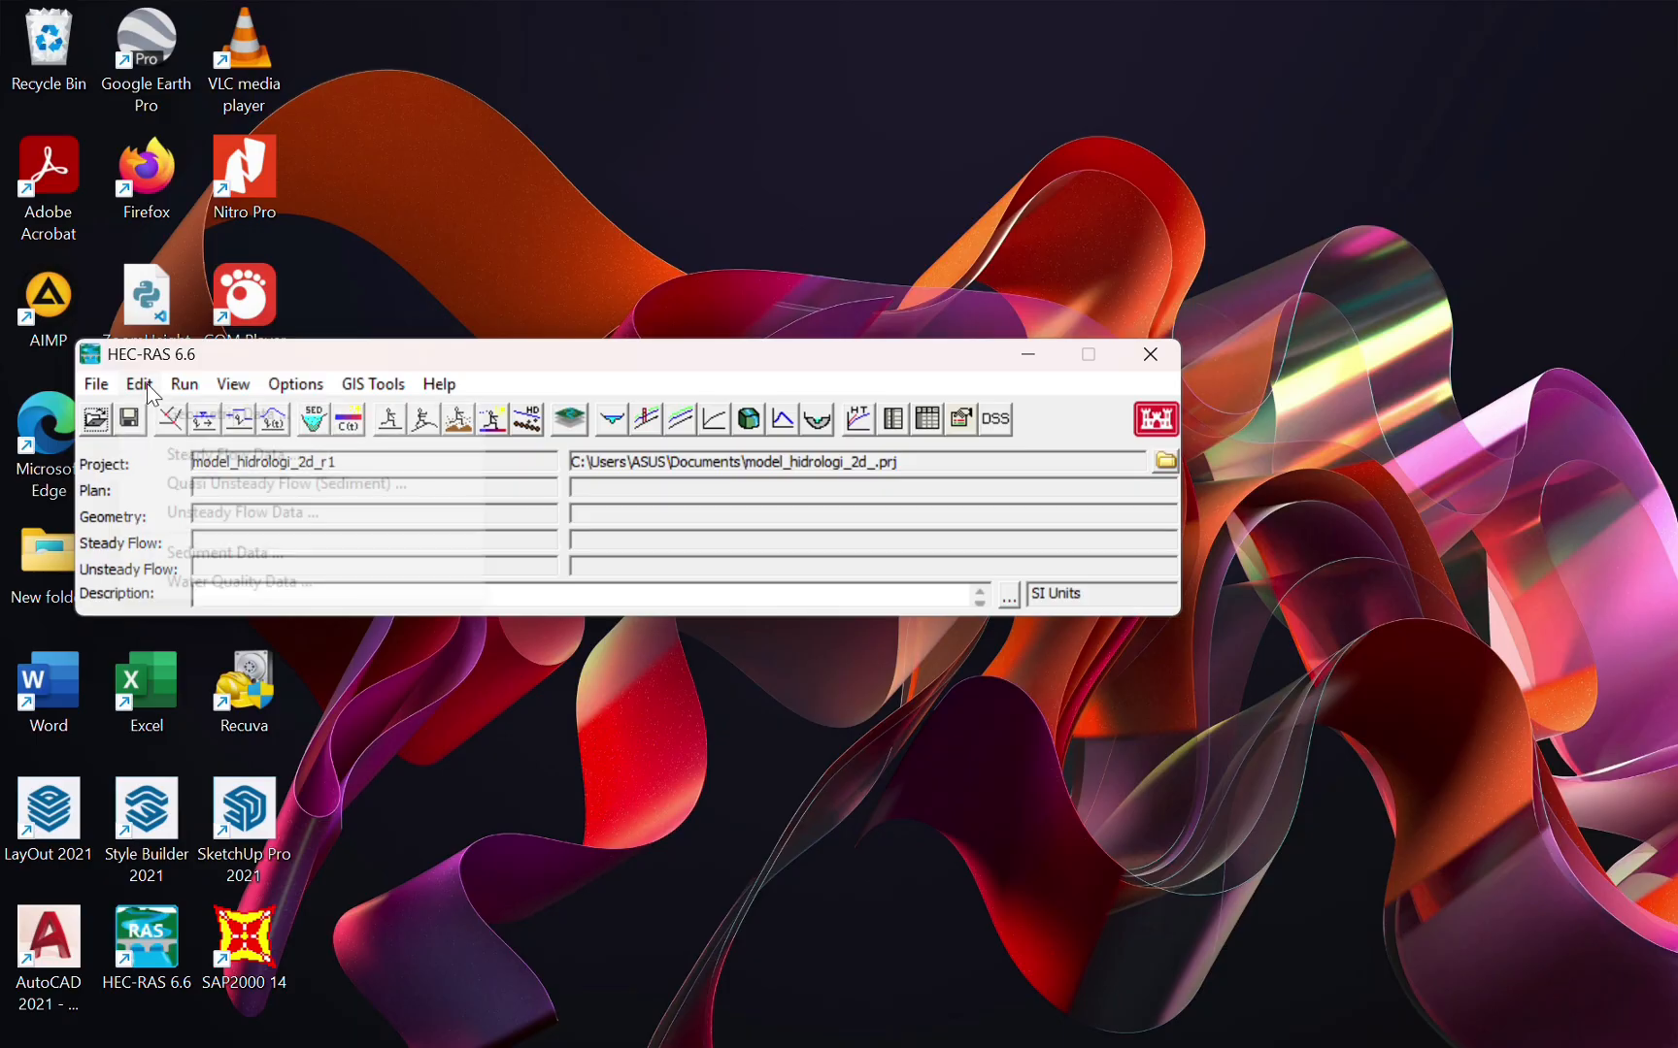
pyautogui.moveTo(184, 383)
pyautogui.click(575, 413)
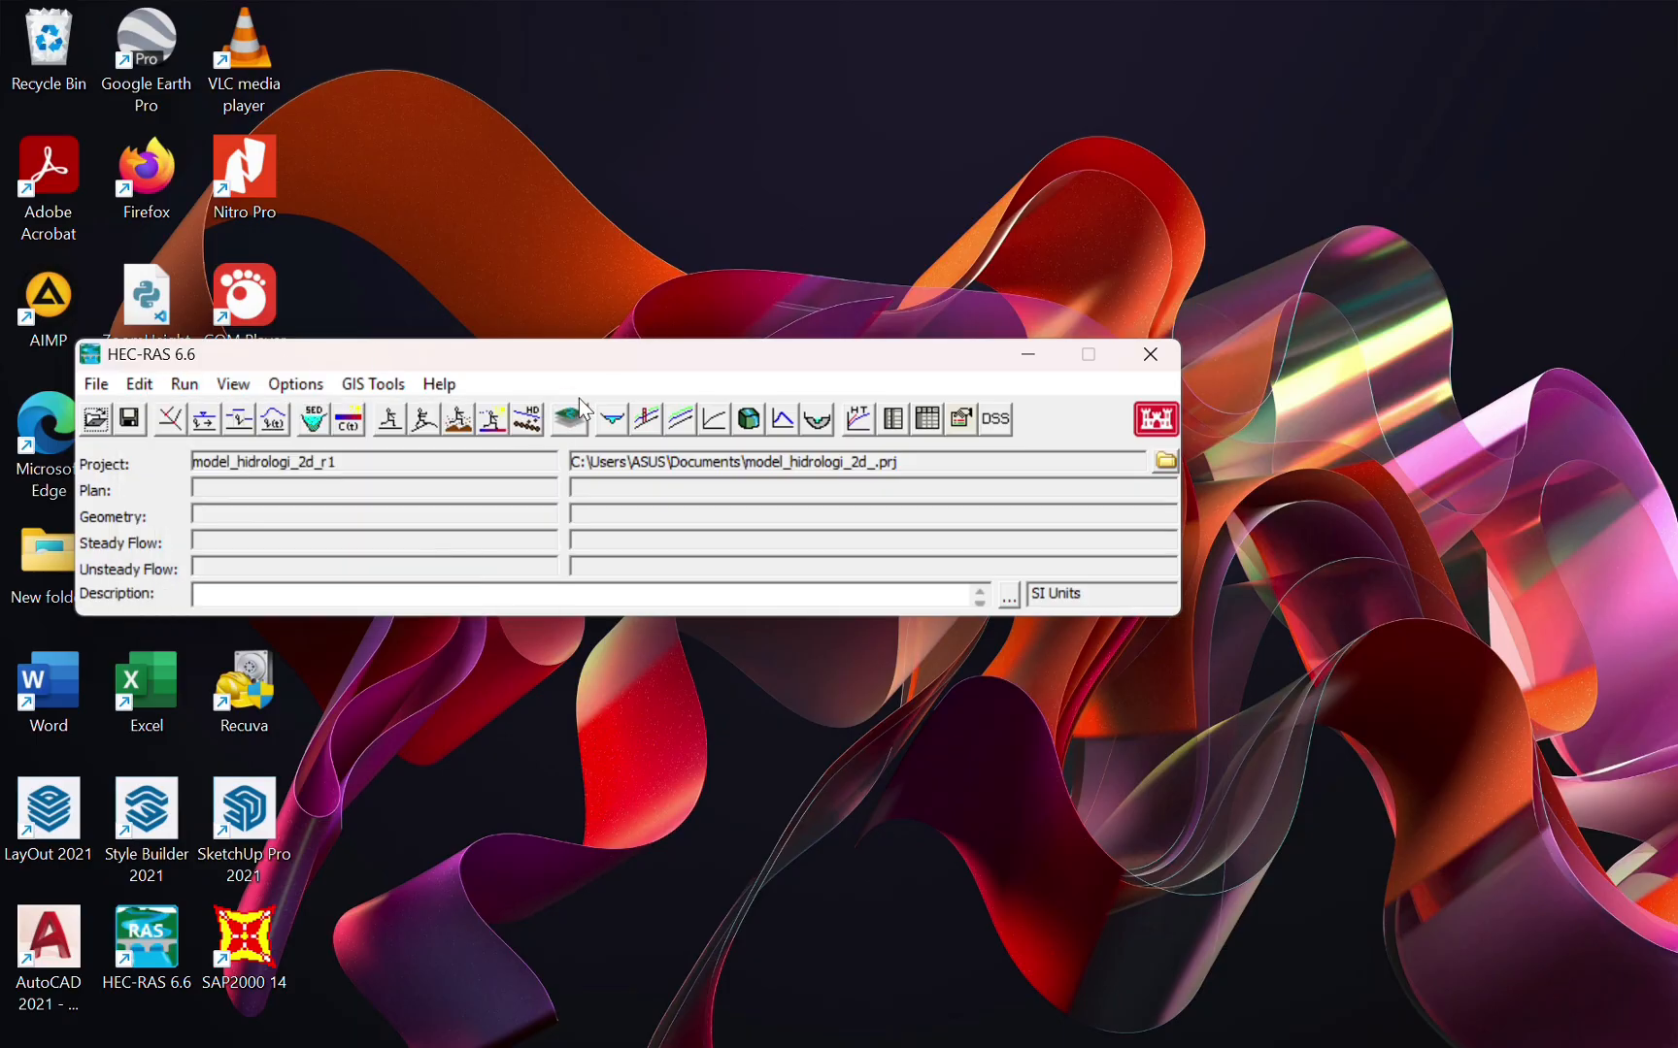
pyautogui.click(573, 415)
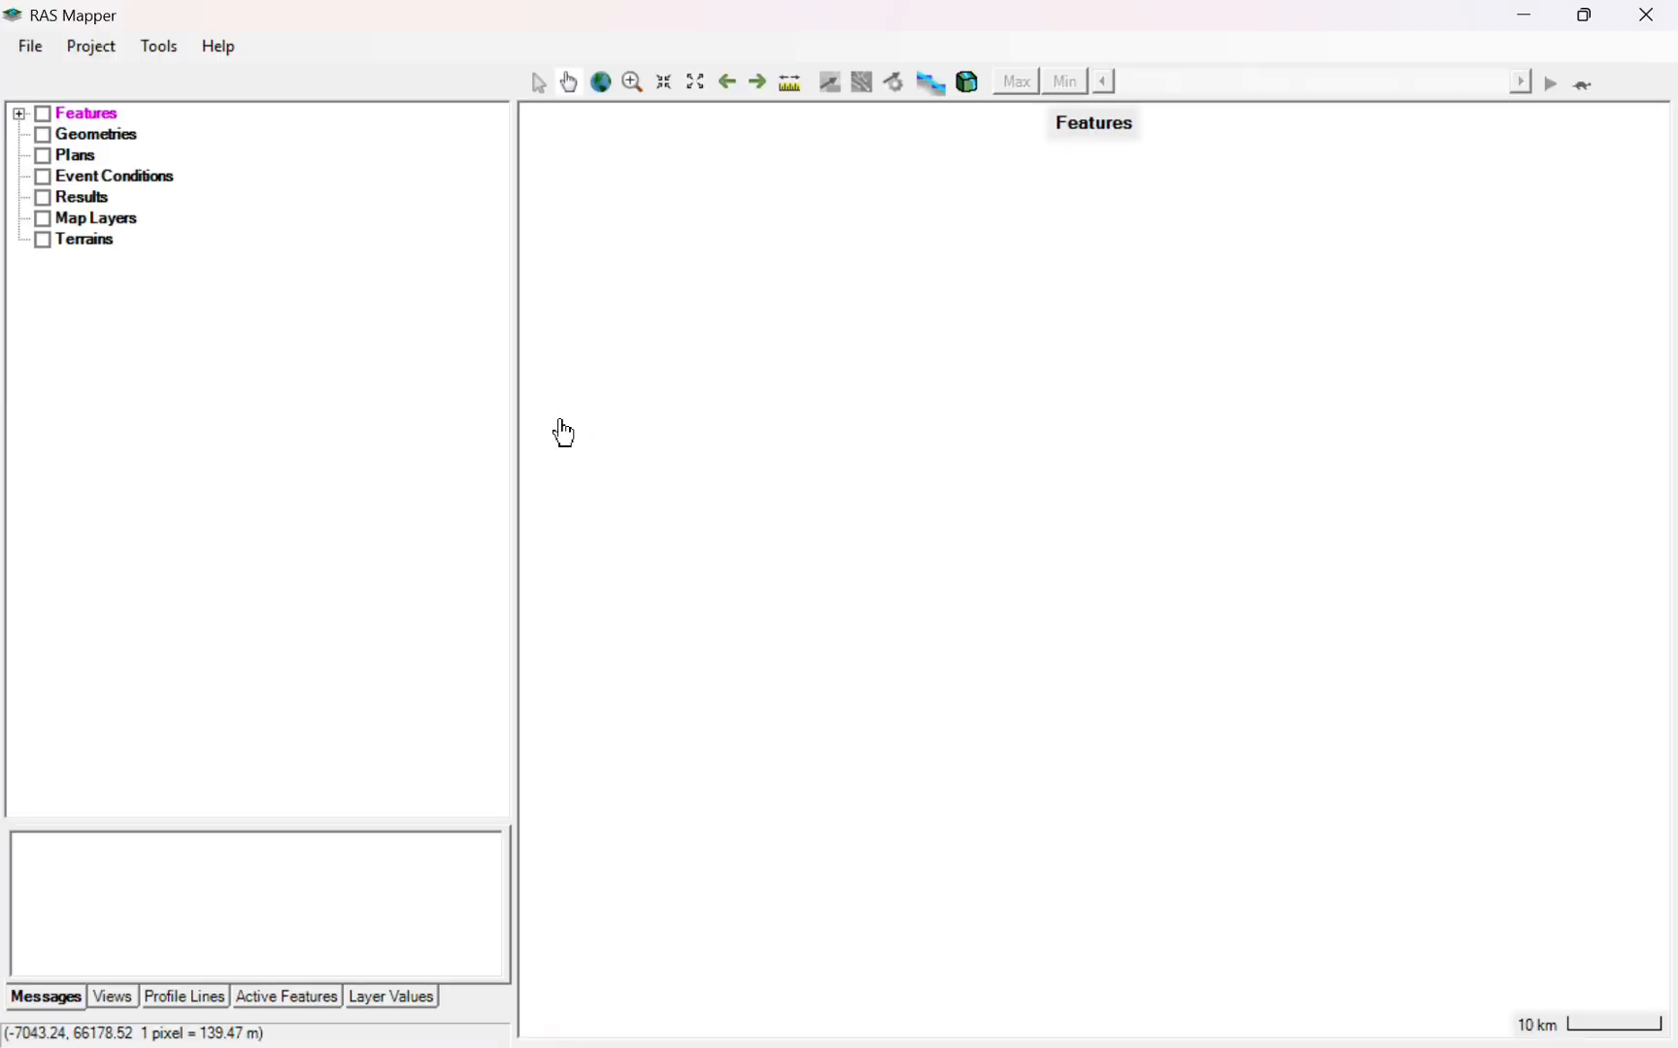
# - Set the project projection using projection_file_practice_and_final_project.prj from the data hecras folder
pyautogui.click(113, 50)
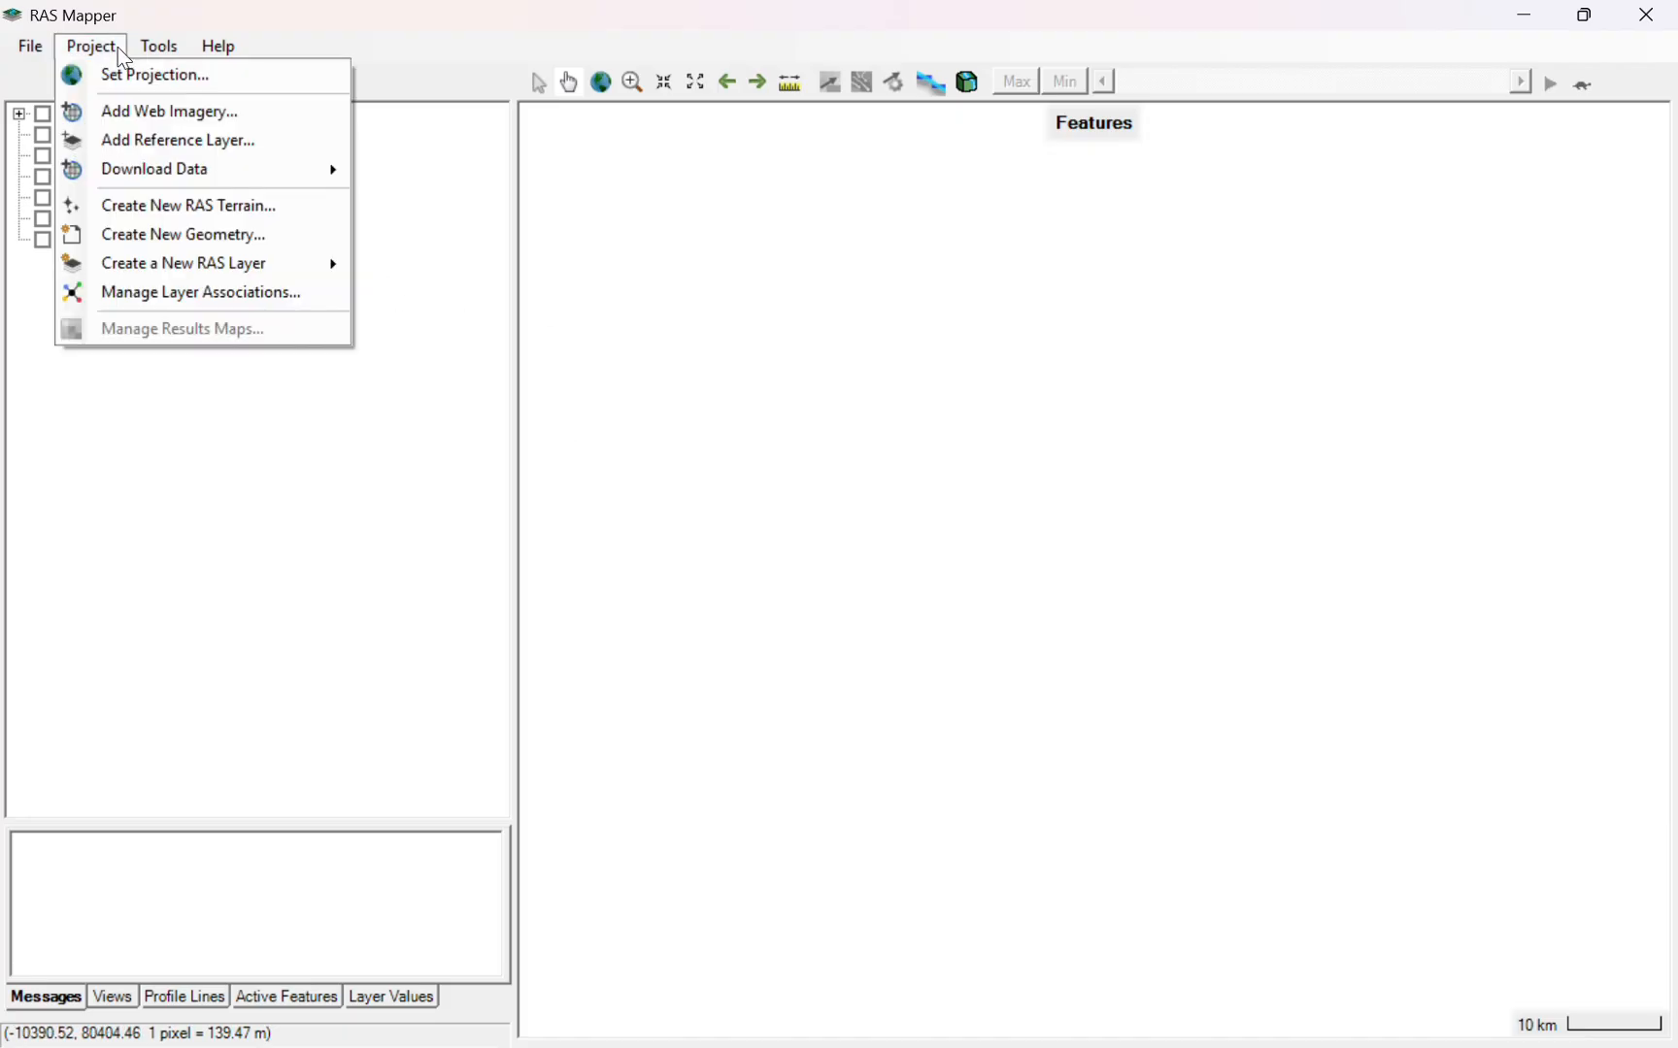
pyautogui.click(115, 70)
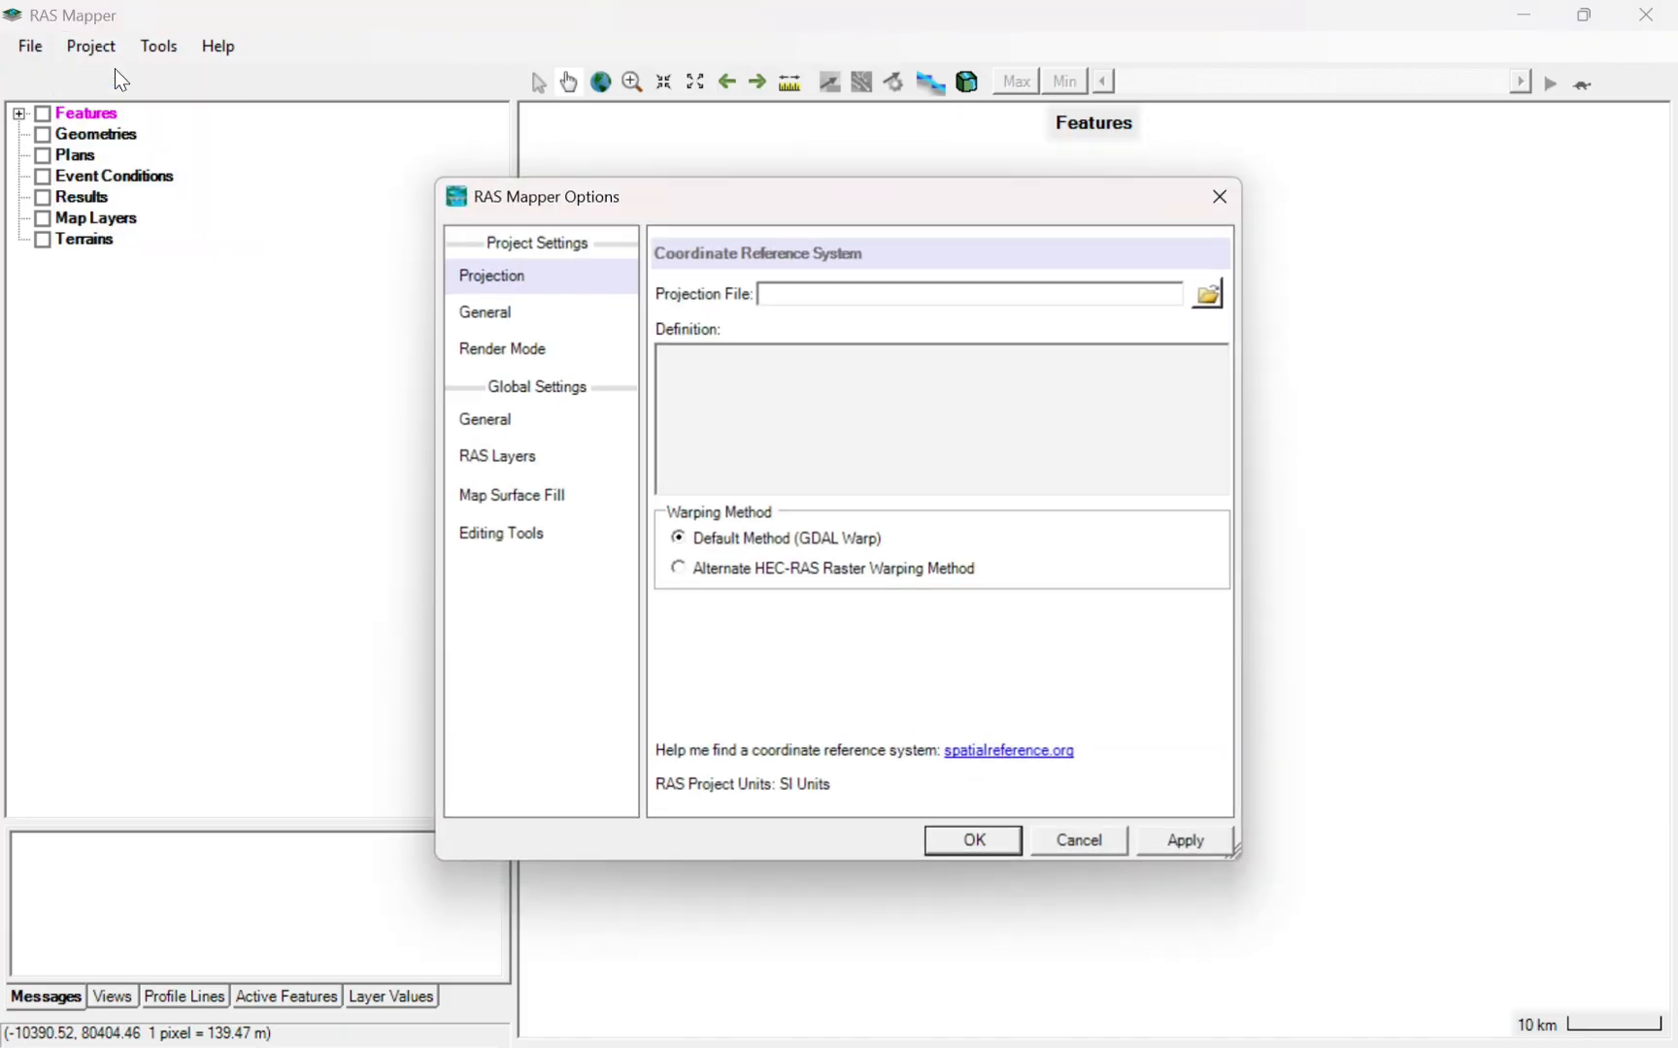
pyautogui.click(1210, 290)
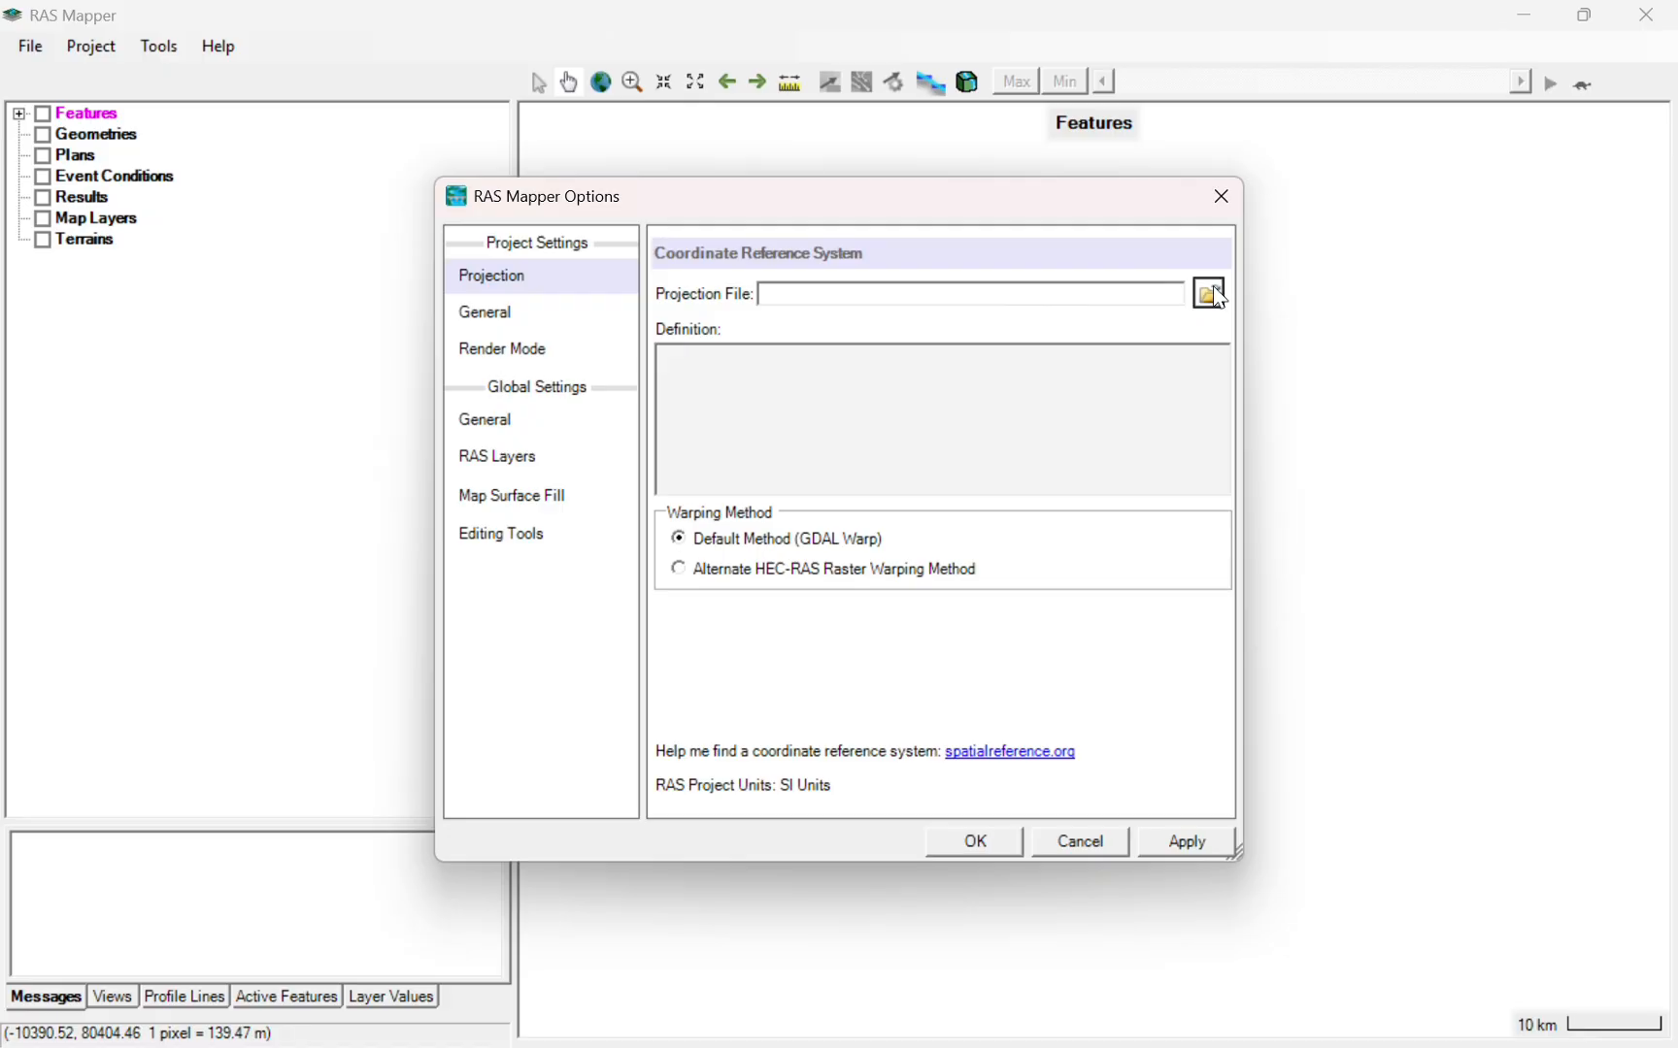
pyautogui.scroll(-3, 567, 611)
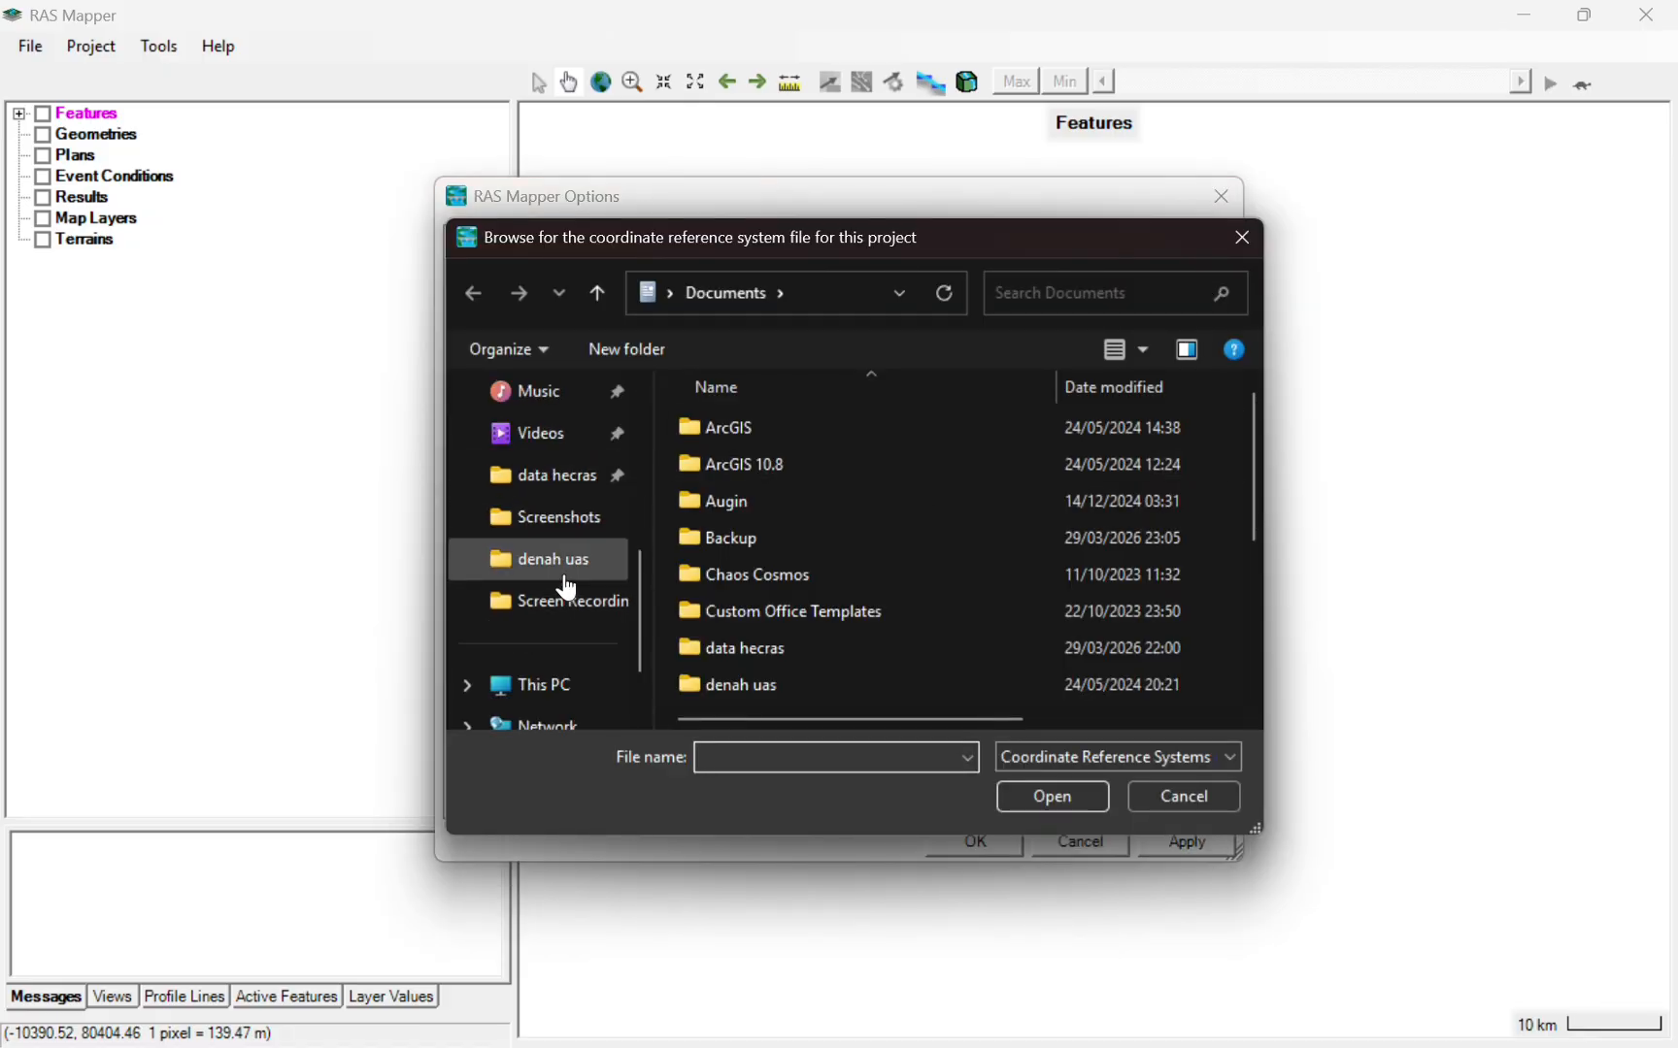
pyautogui.click(561, 478)
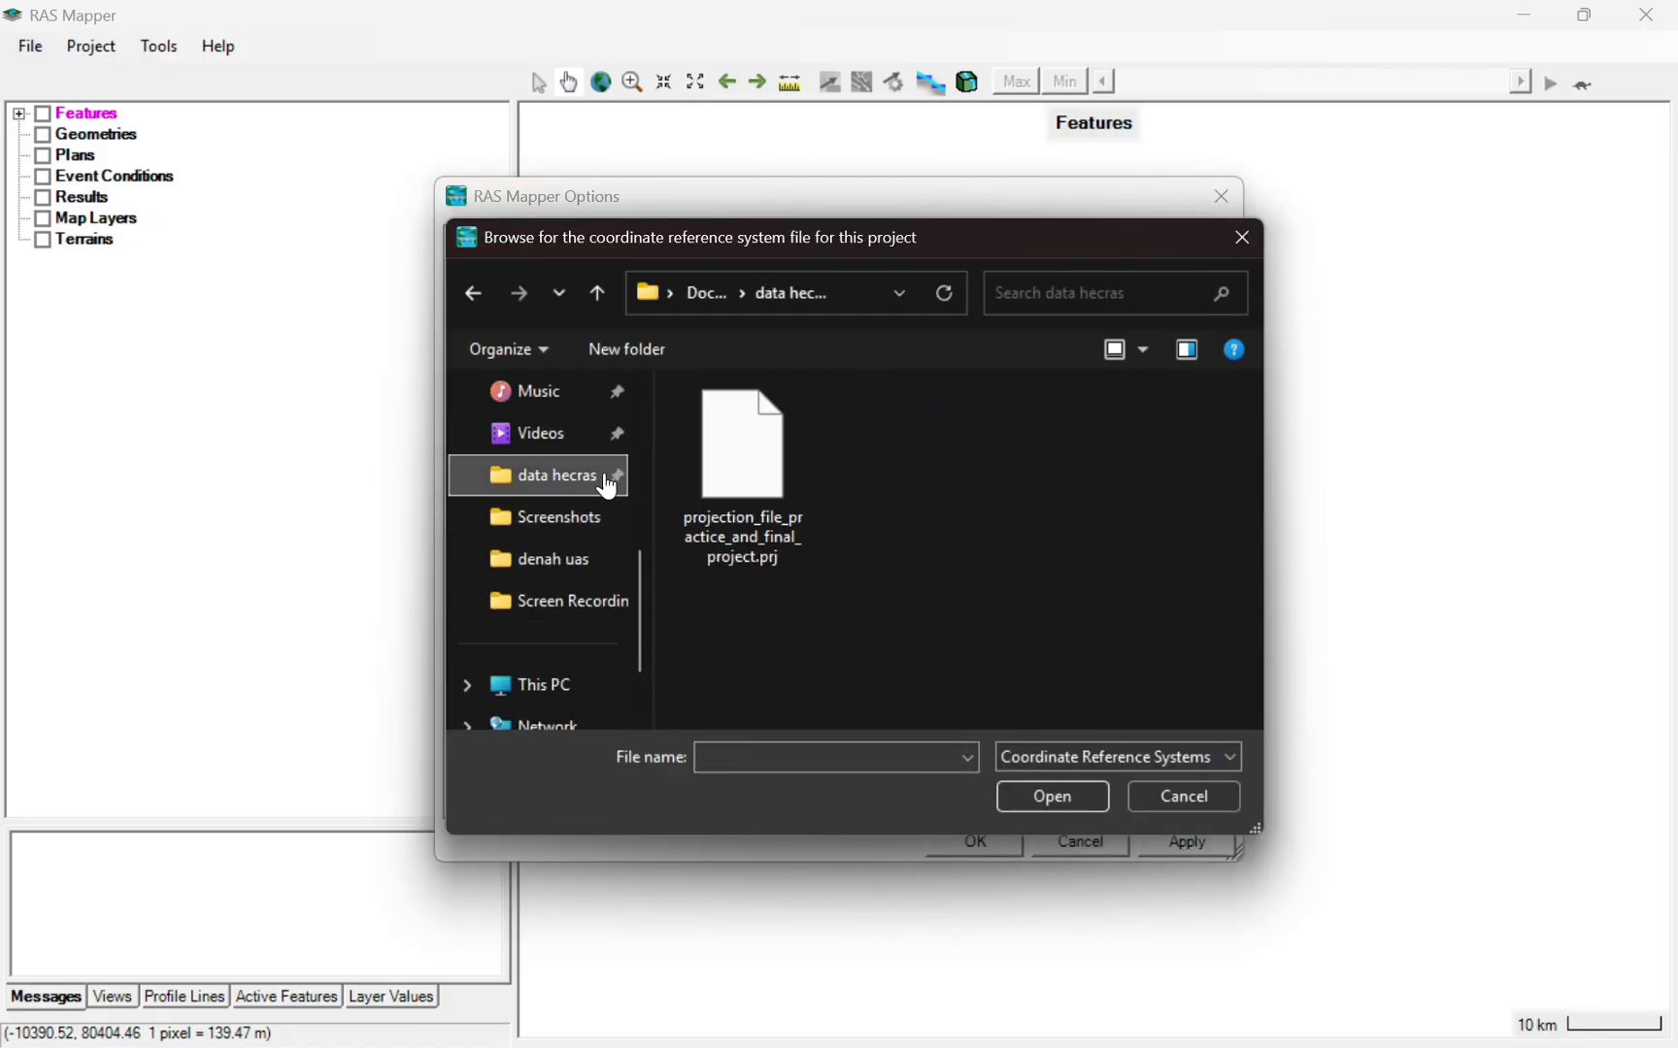
pyautogui.click(763, 461)
pyautogui.click(1078, 798)
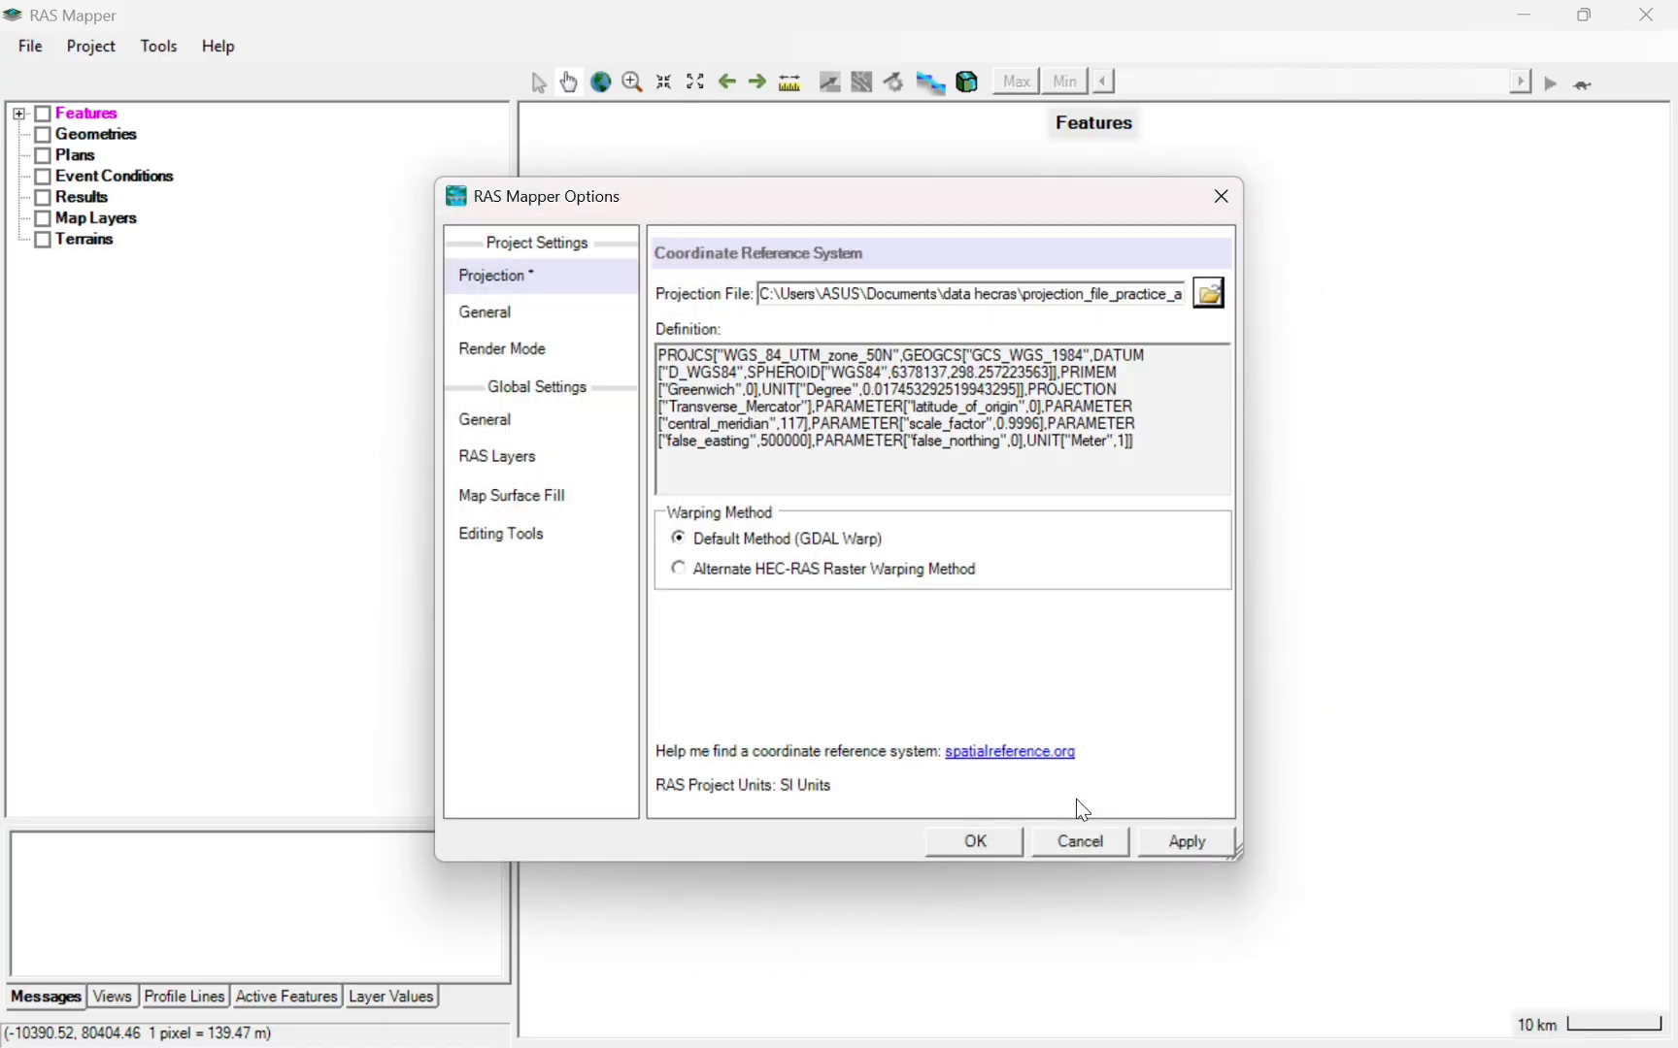
pyautogui.click(981, 840)
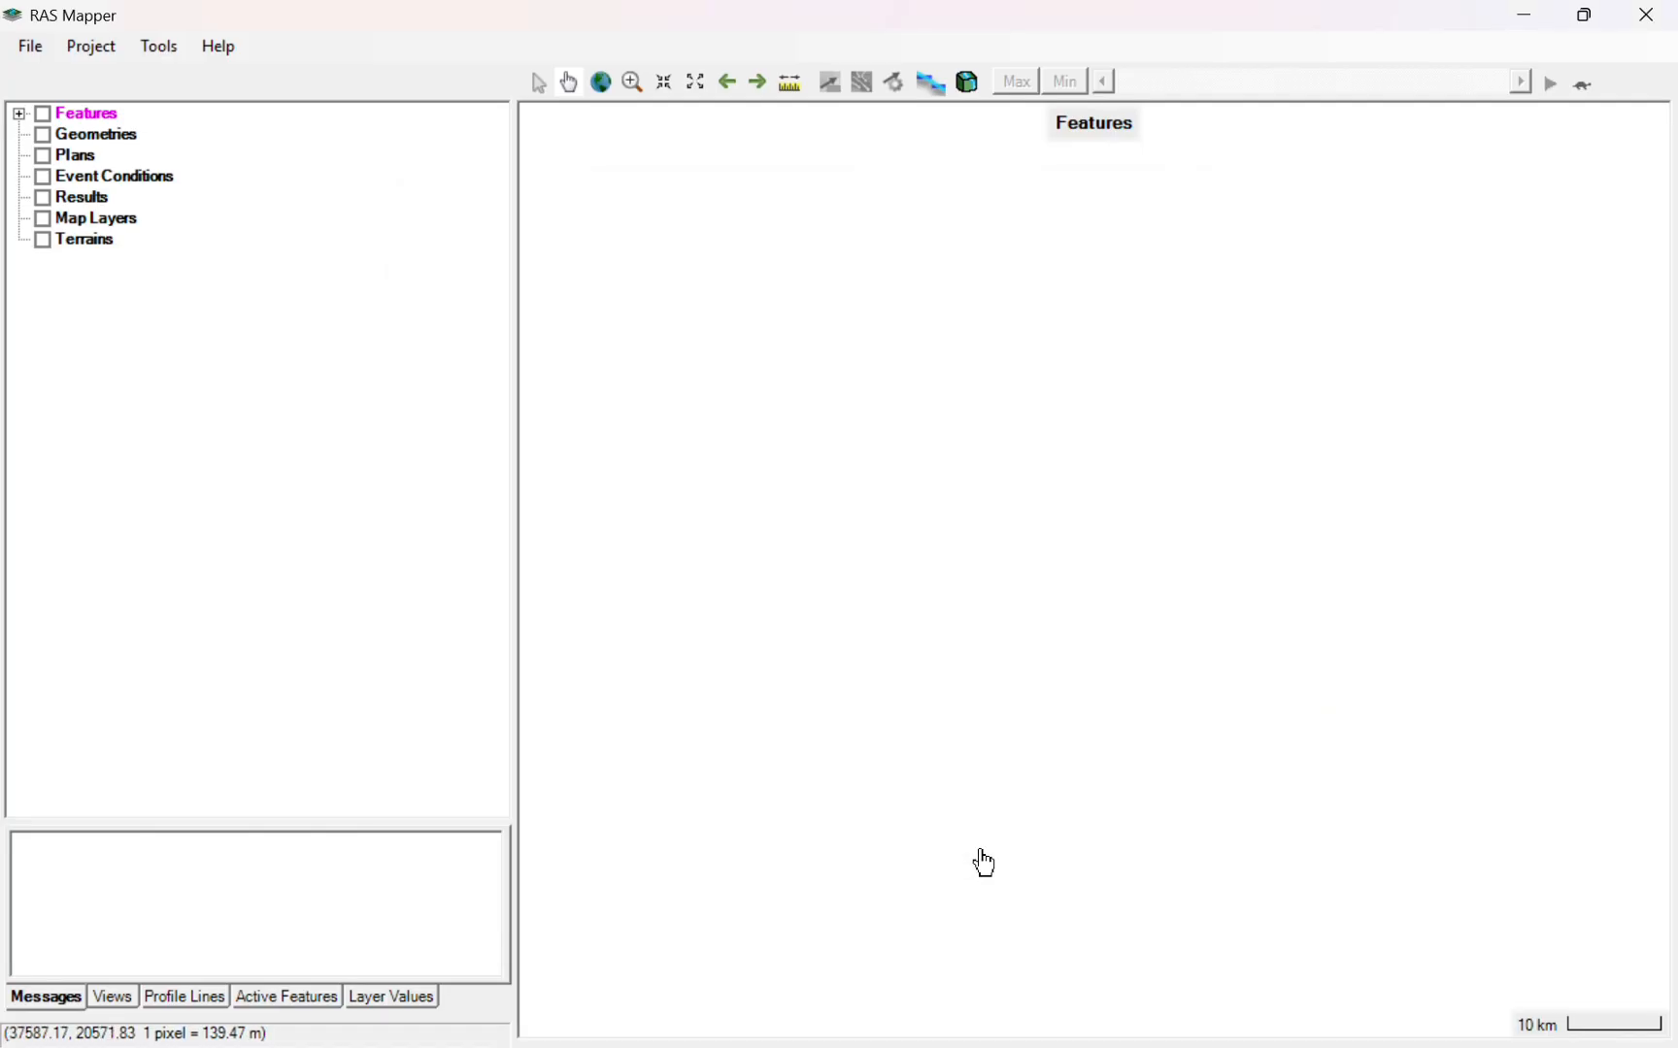
# - Recheck the coordinate reference system in the projection settings
pyautogui.click(91, 47)
pyautogui.click(151, 73)
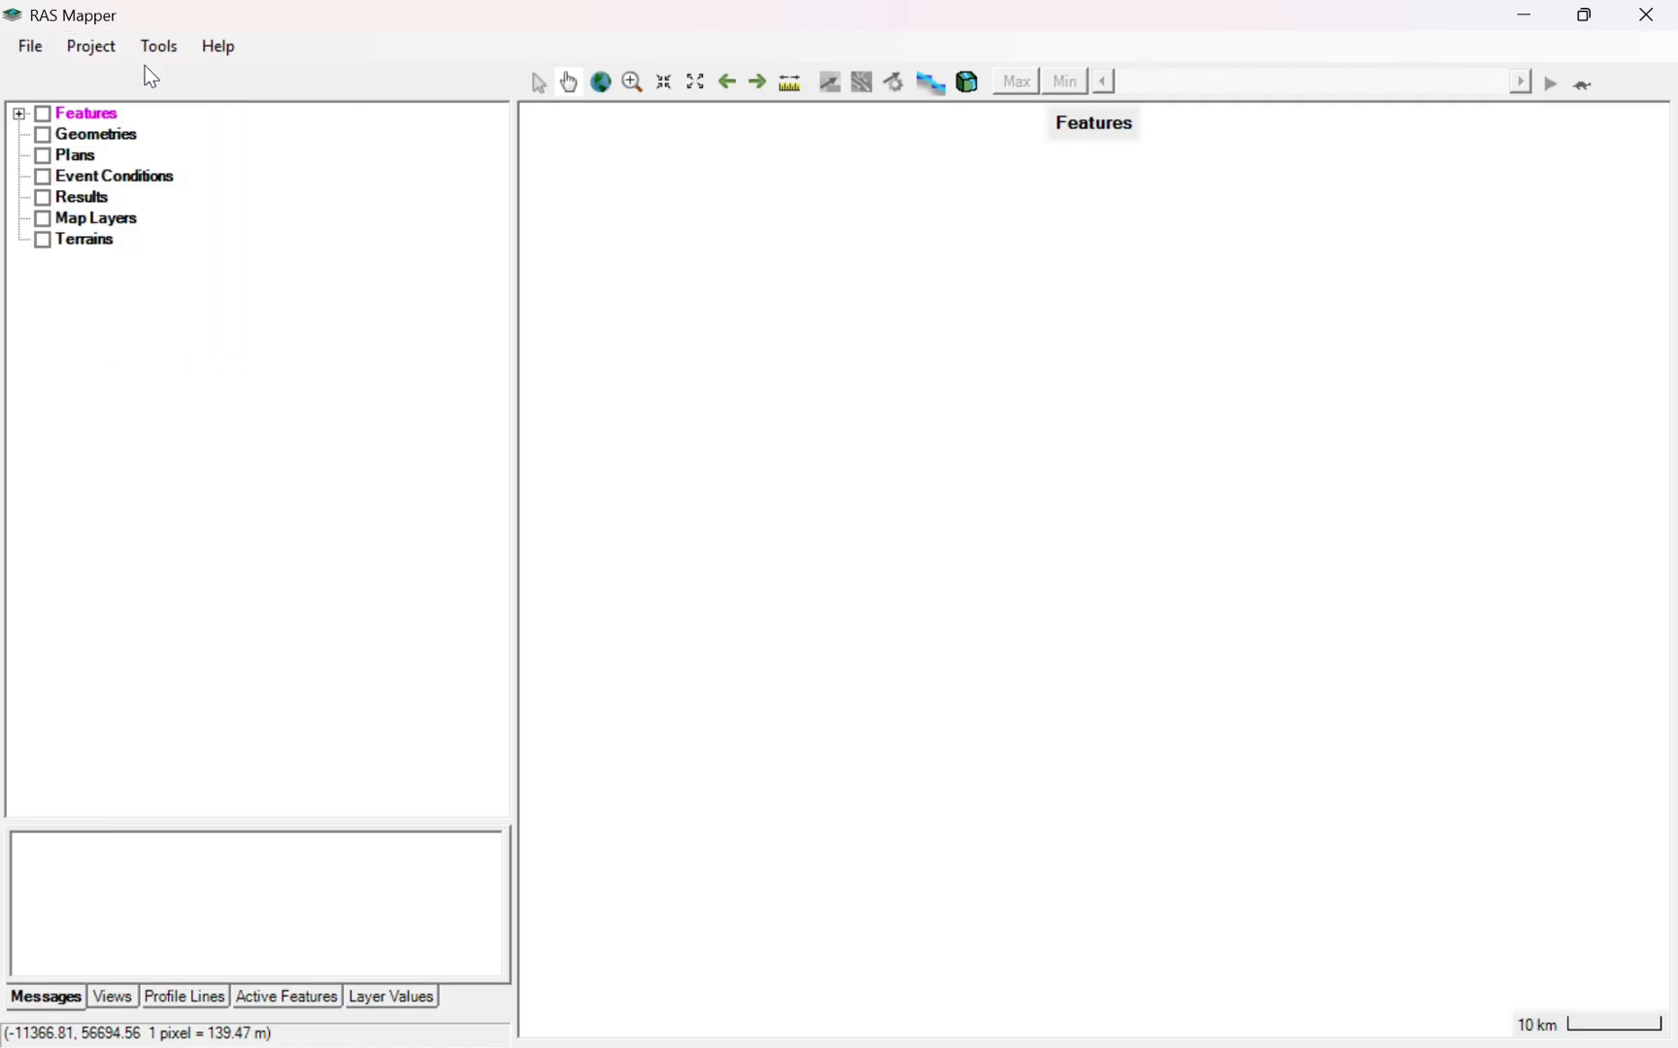
pyautogui.click(1011, 840)
# - Create a new RAS terrain from the geometry_for_practice raster in the data hecras folder
pyautogui.click(114, 51)
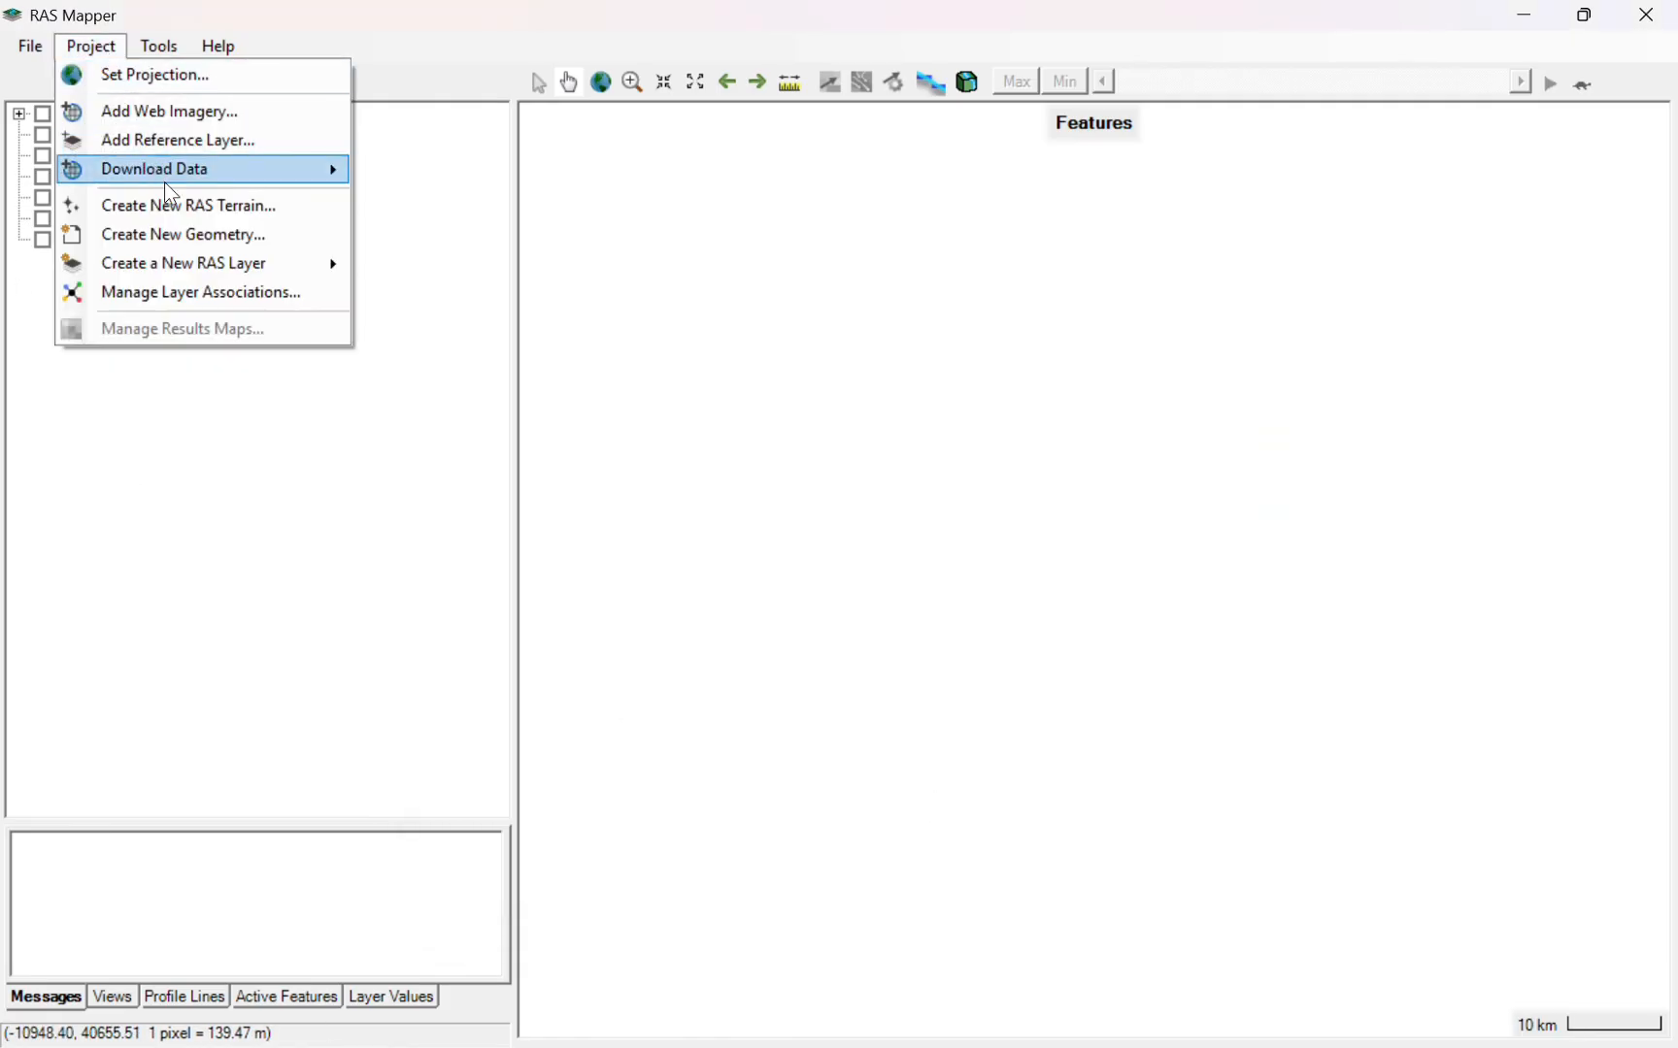
pyautogui.click(184, 205)
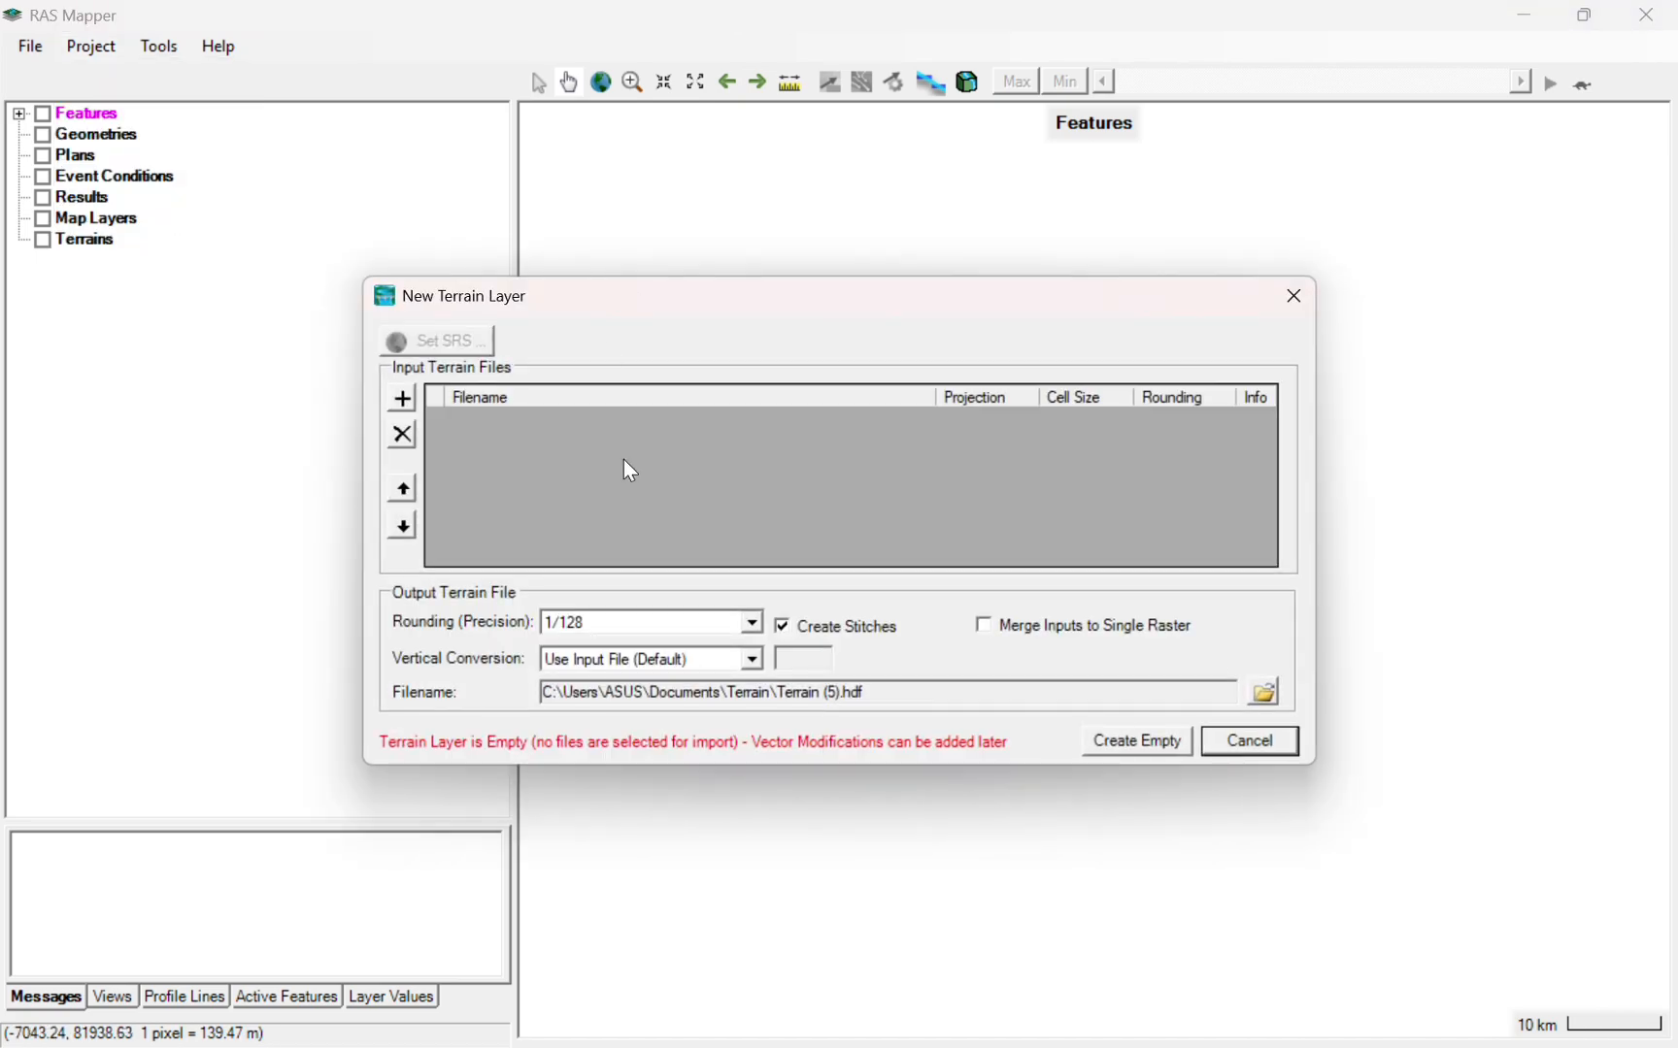
pyautogui.click(400, 402)
pyautogui.scroll(-5, 467, 625)
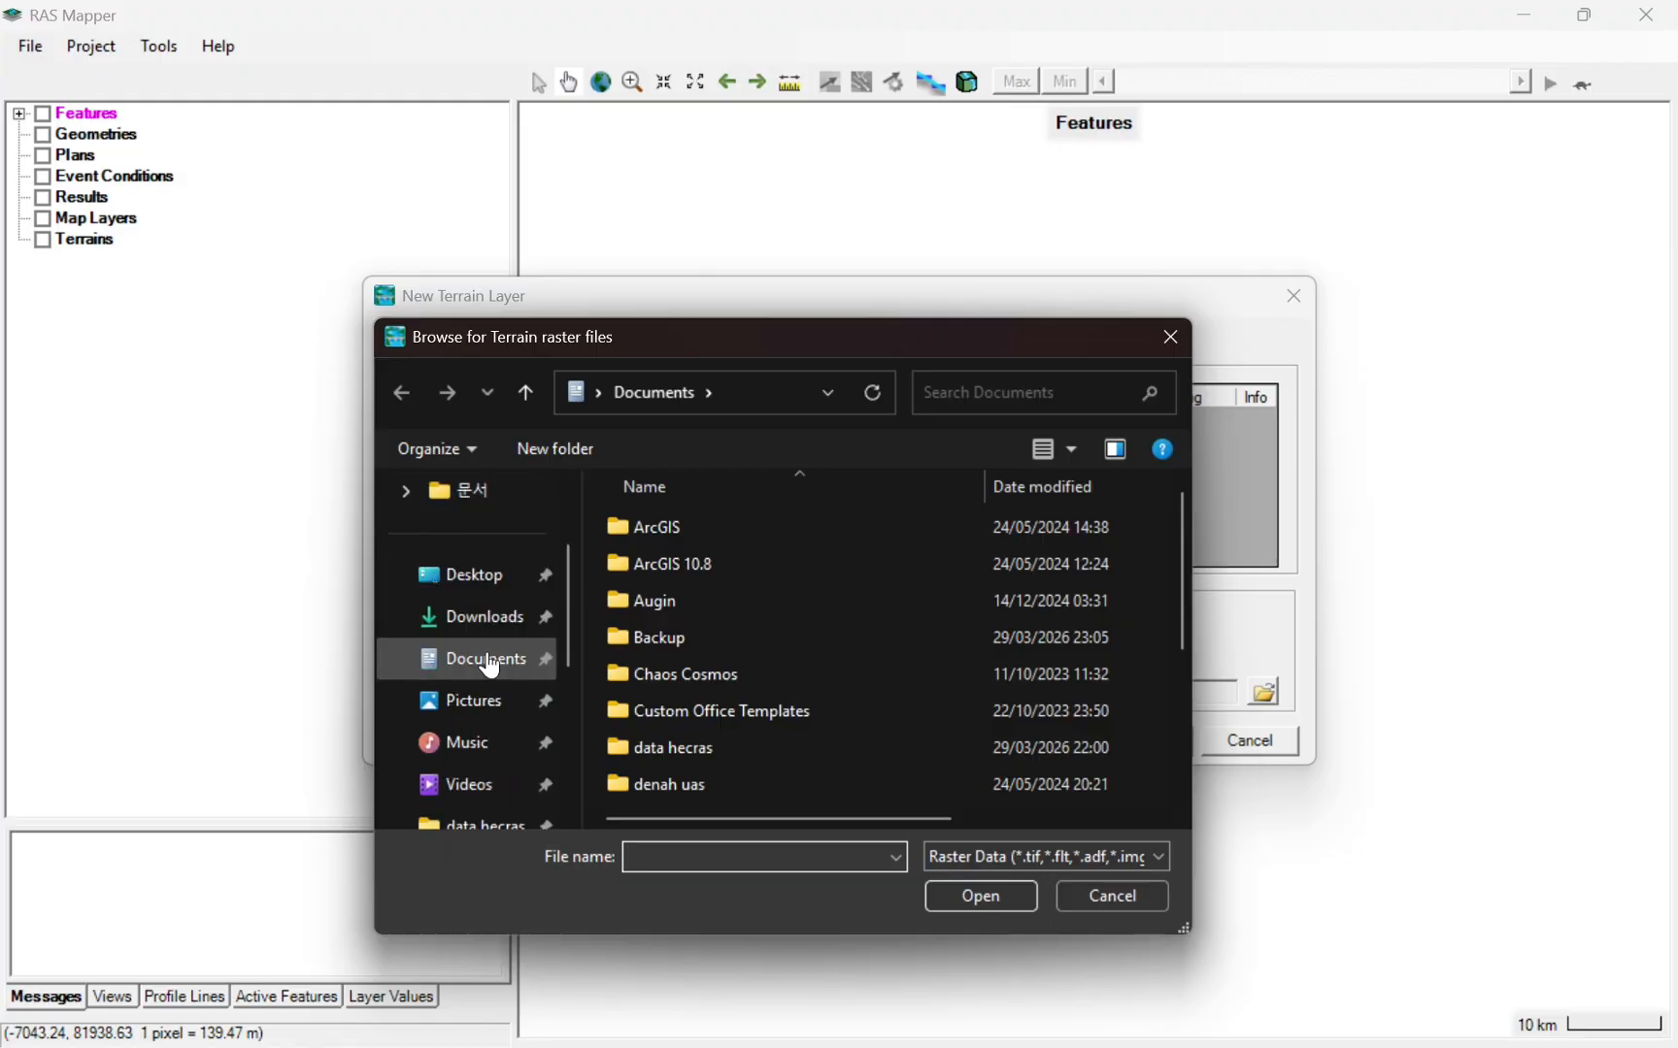
pyautogui.click(493, 503)
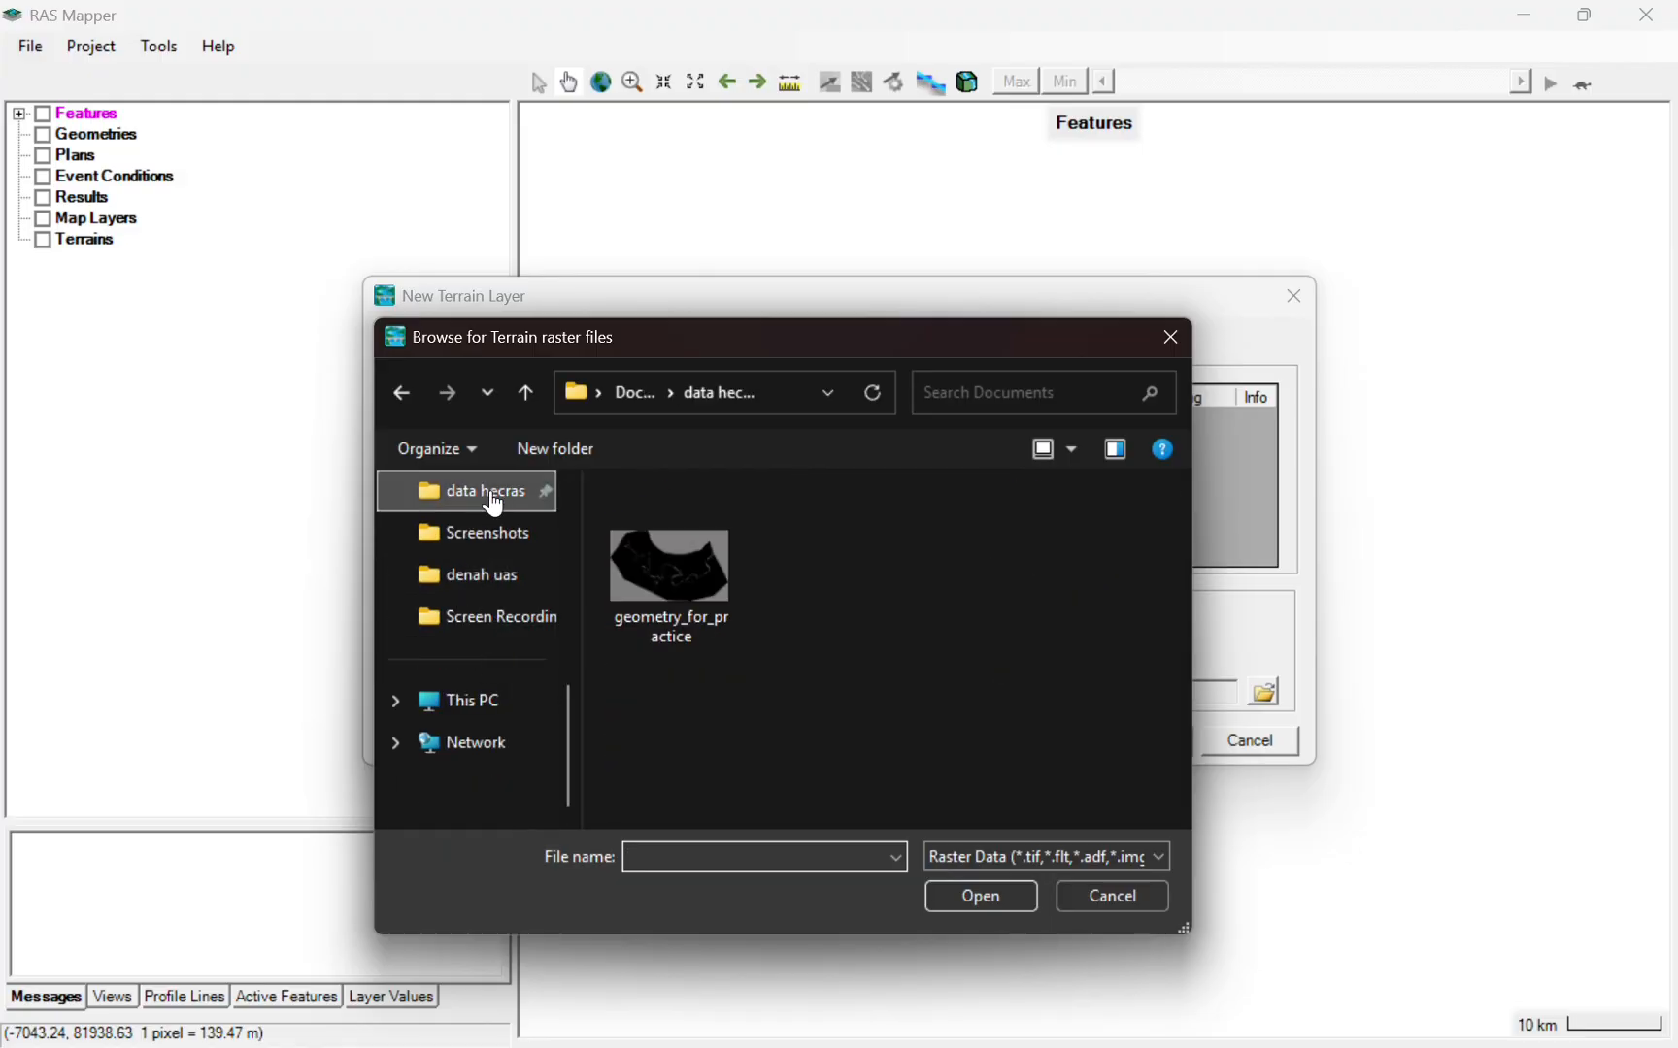
pyautogui.click(680, 554)
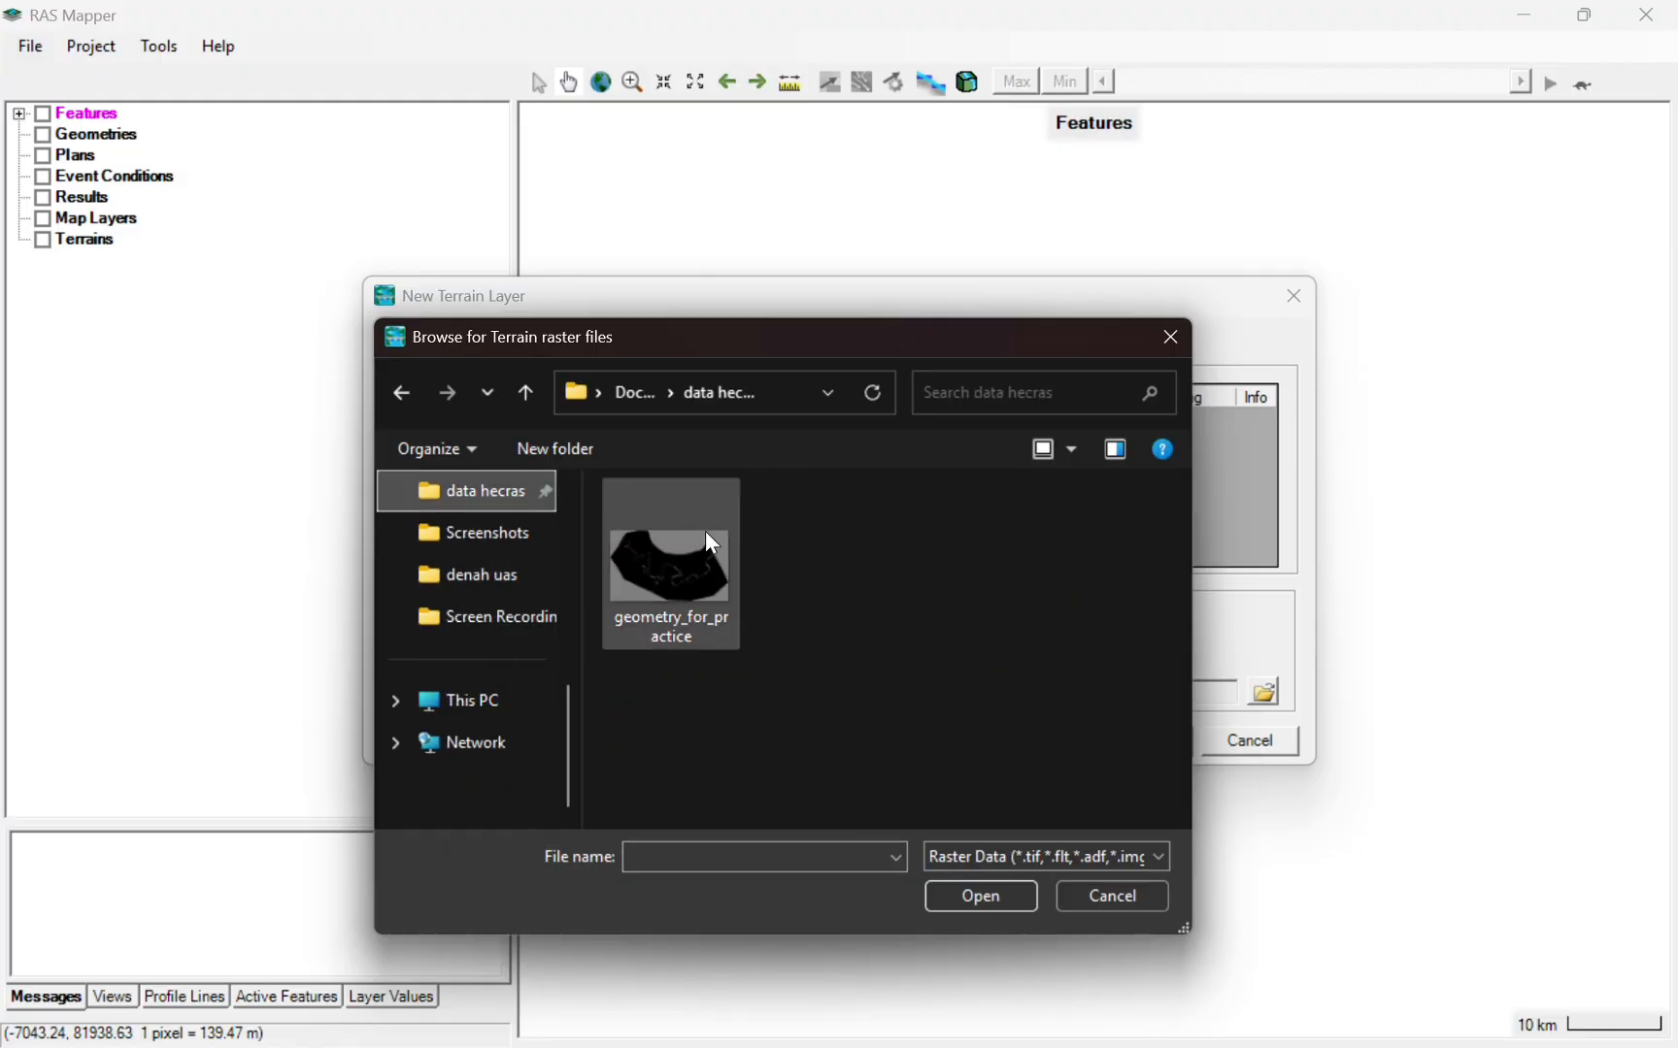
pyautogui.click(972, 891)
pyautogui.click(1118, 743)
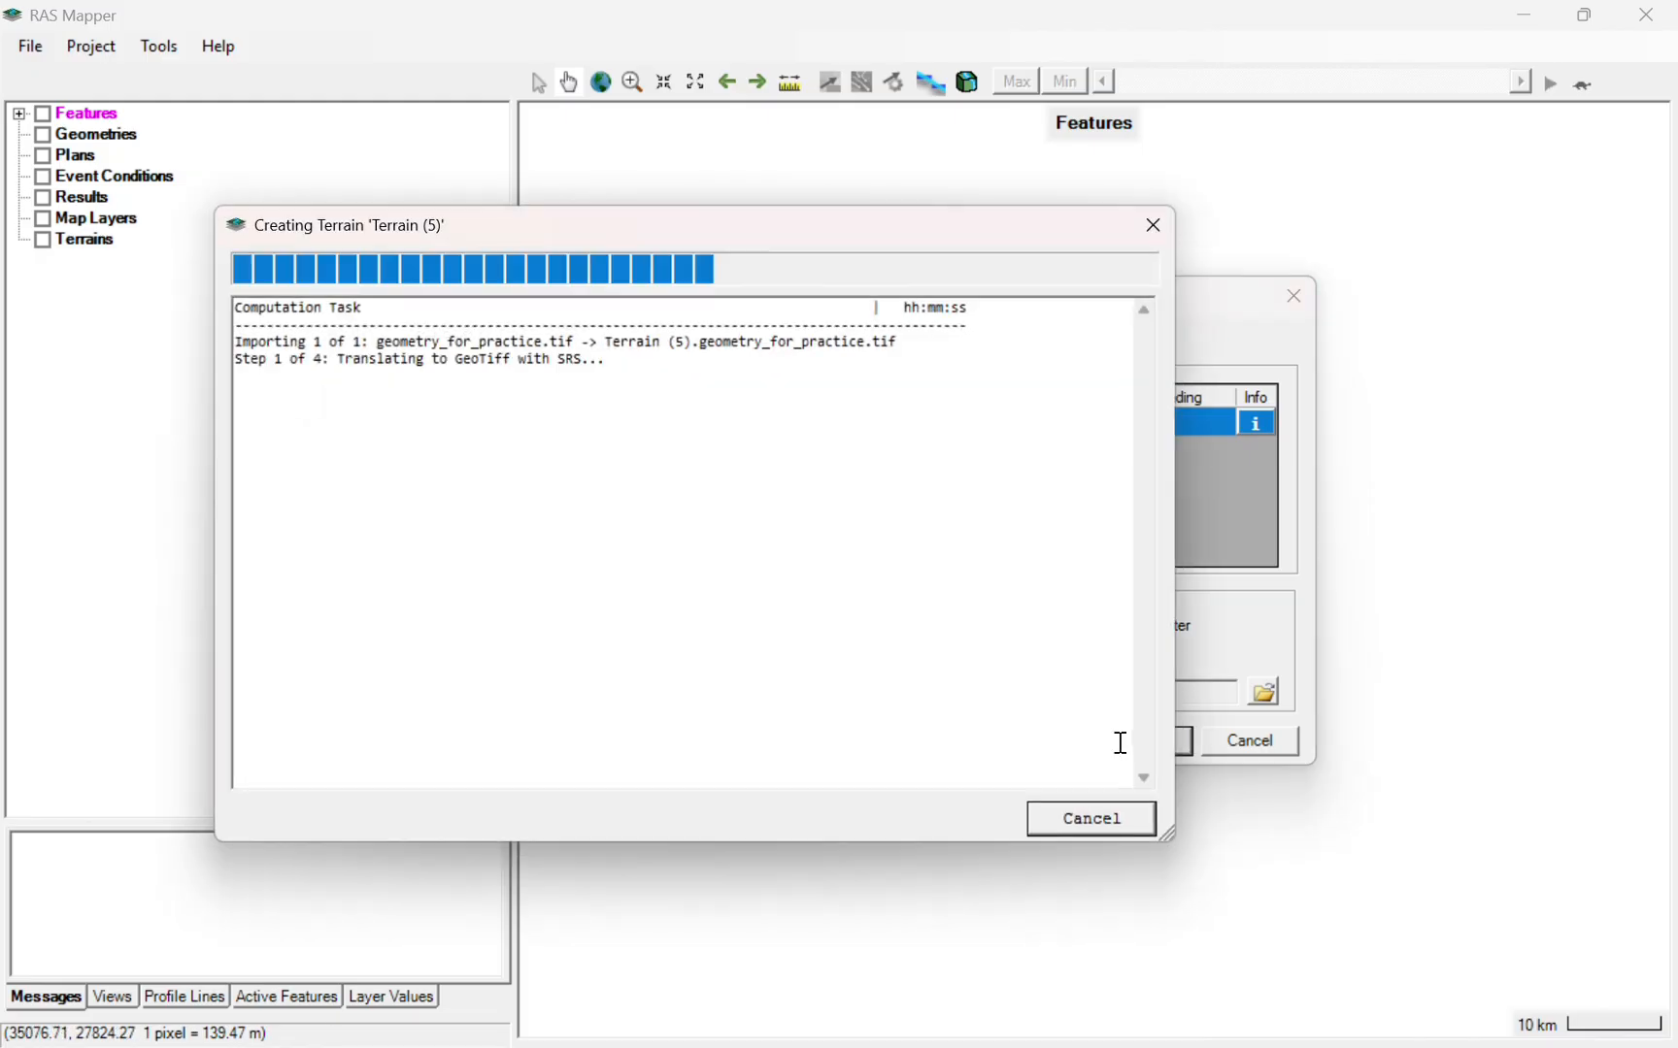
pyautogui.click(1113, 818)
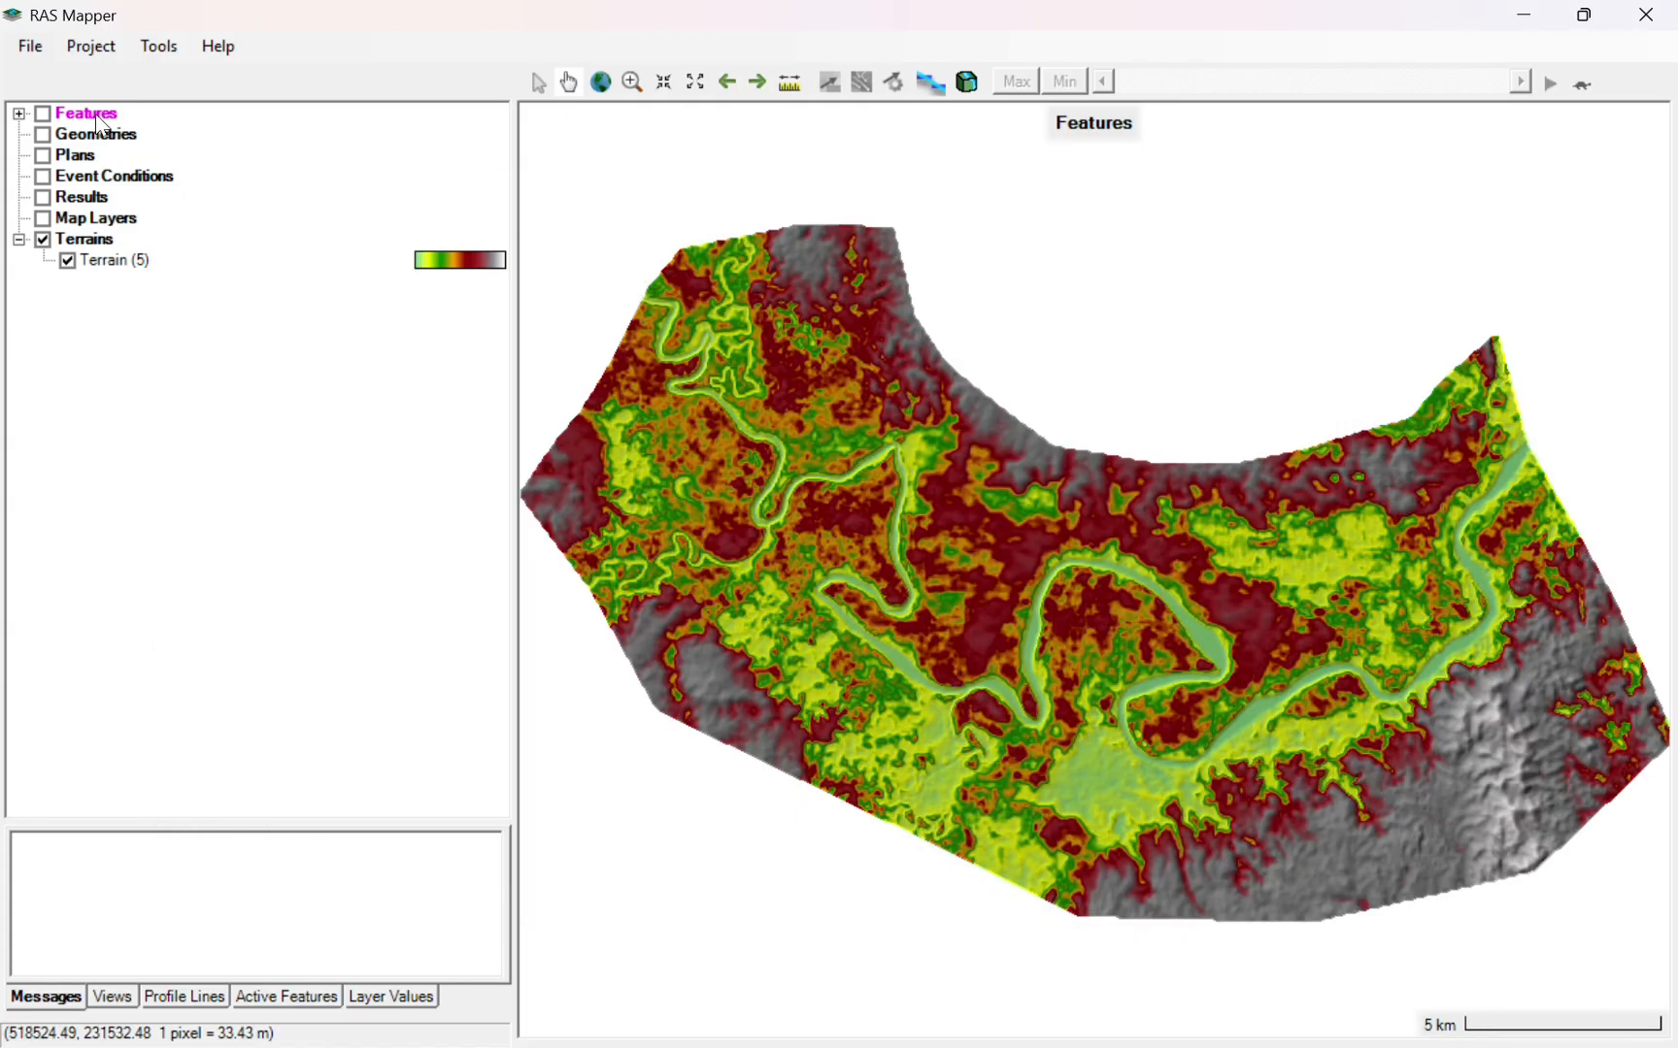
# - Create a new geometry named model_hidrologi_2d_r1, keep its layer associations with Terrain (5), and start editing it
pyautogui.click(90, 45)
pyautogui.click(237, 246)
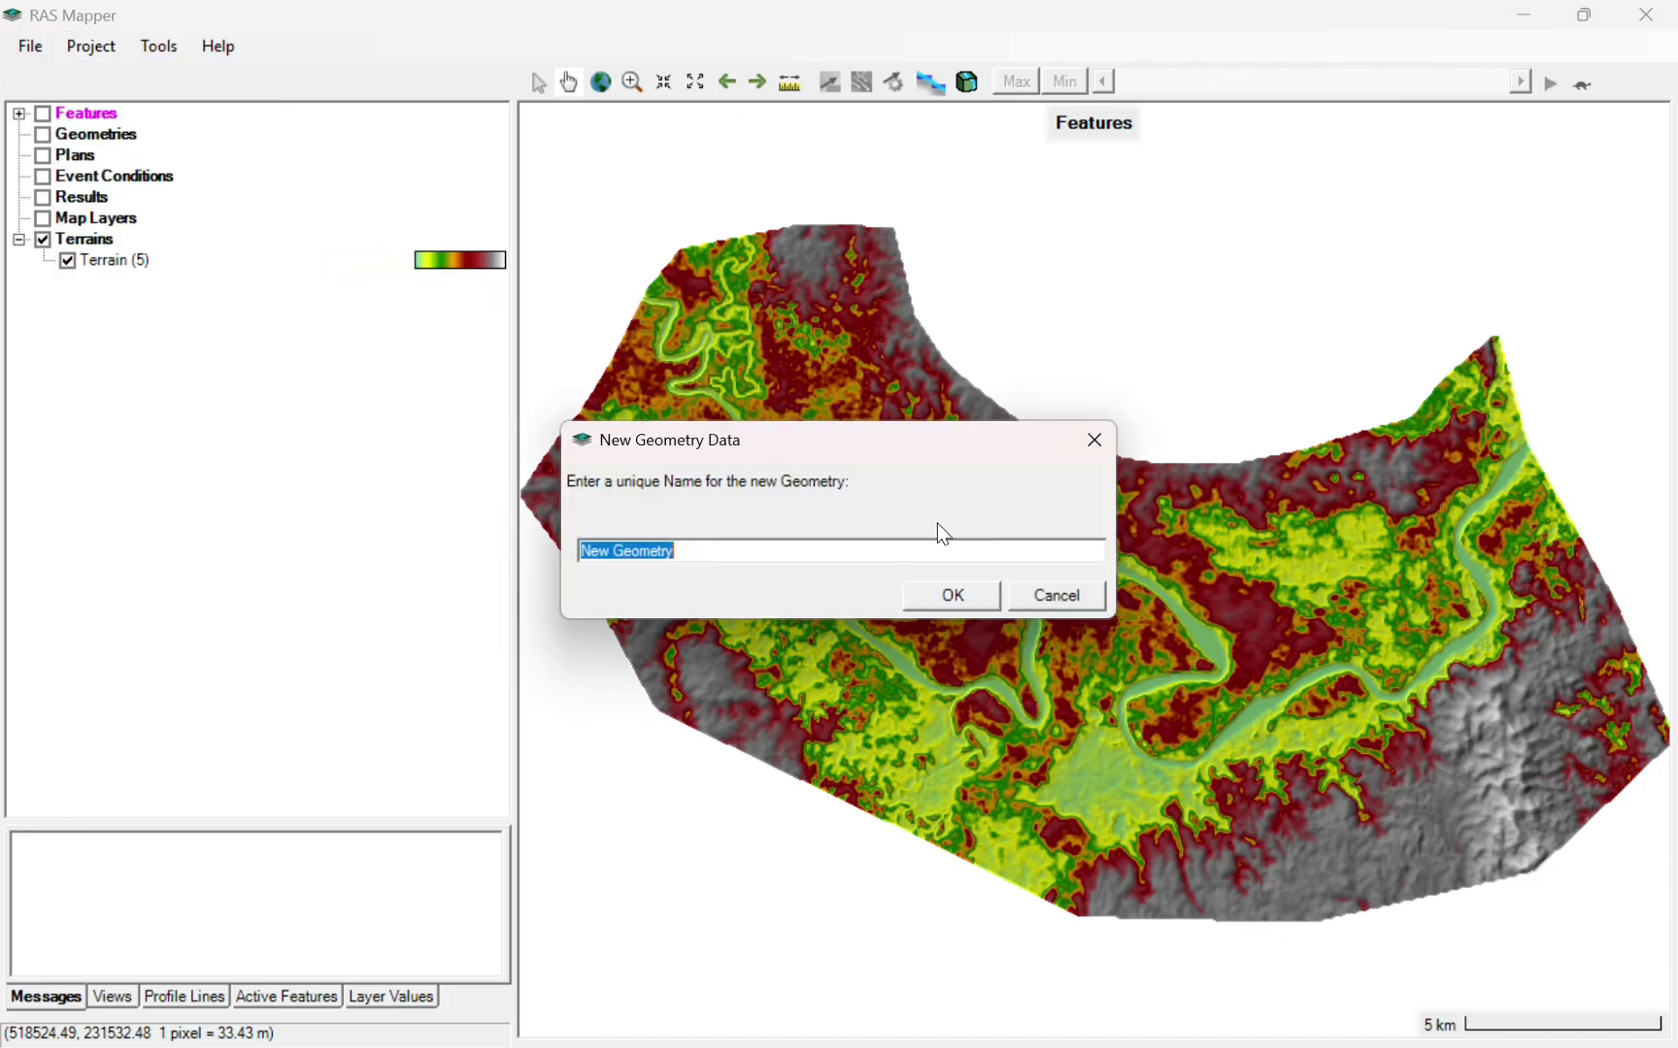
pyautogui.write('da')
pyautogui.press('BackSpace')
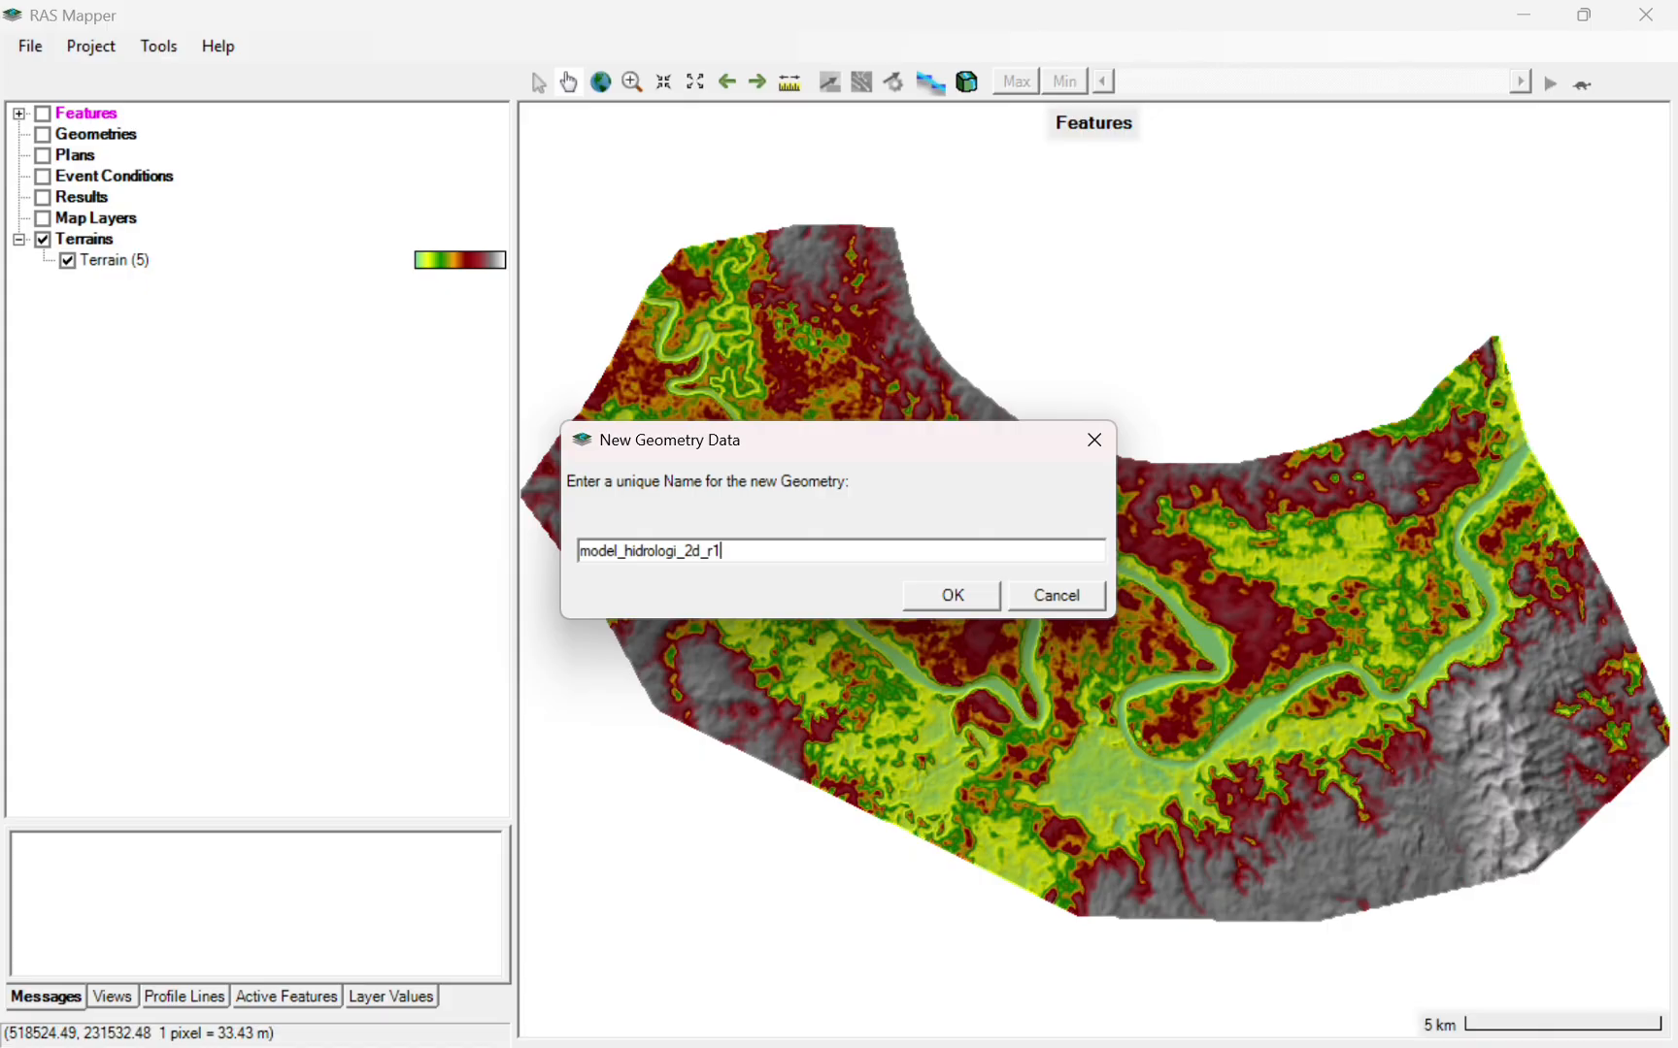
pyautogui.click(944, 598)
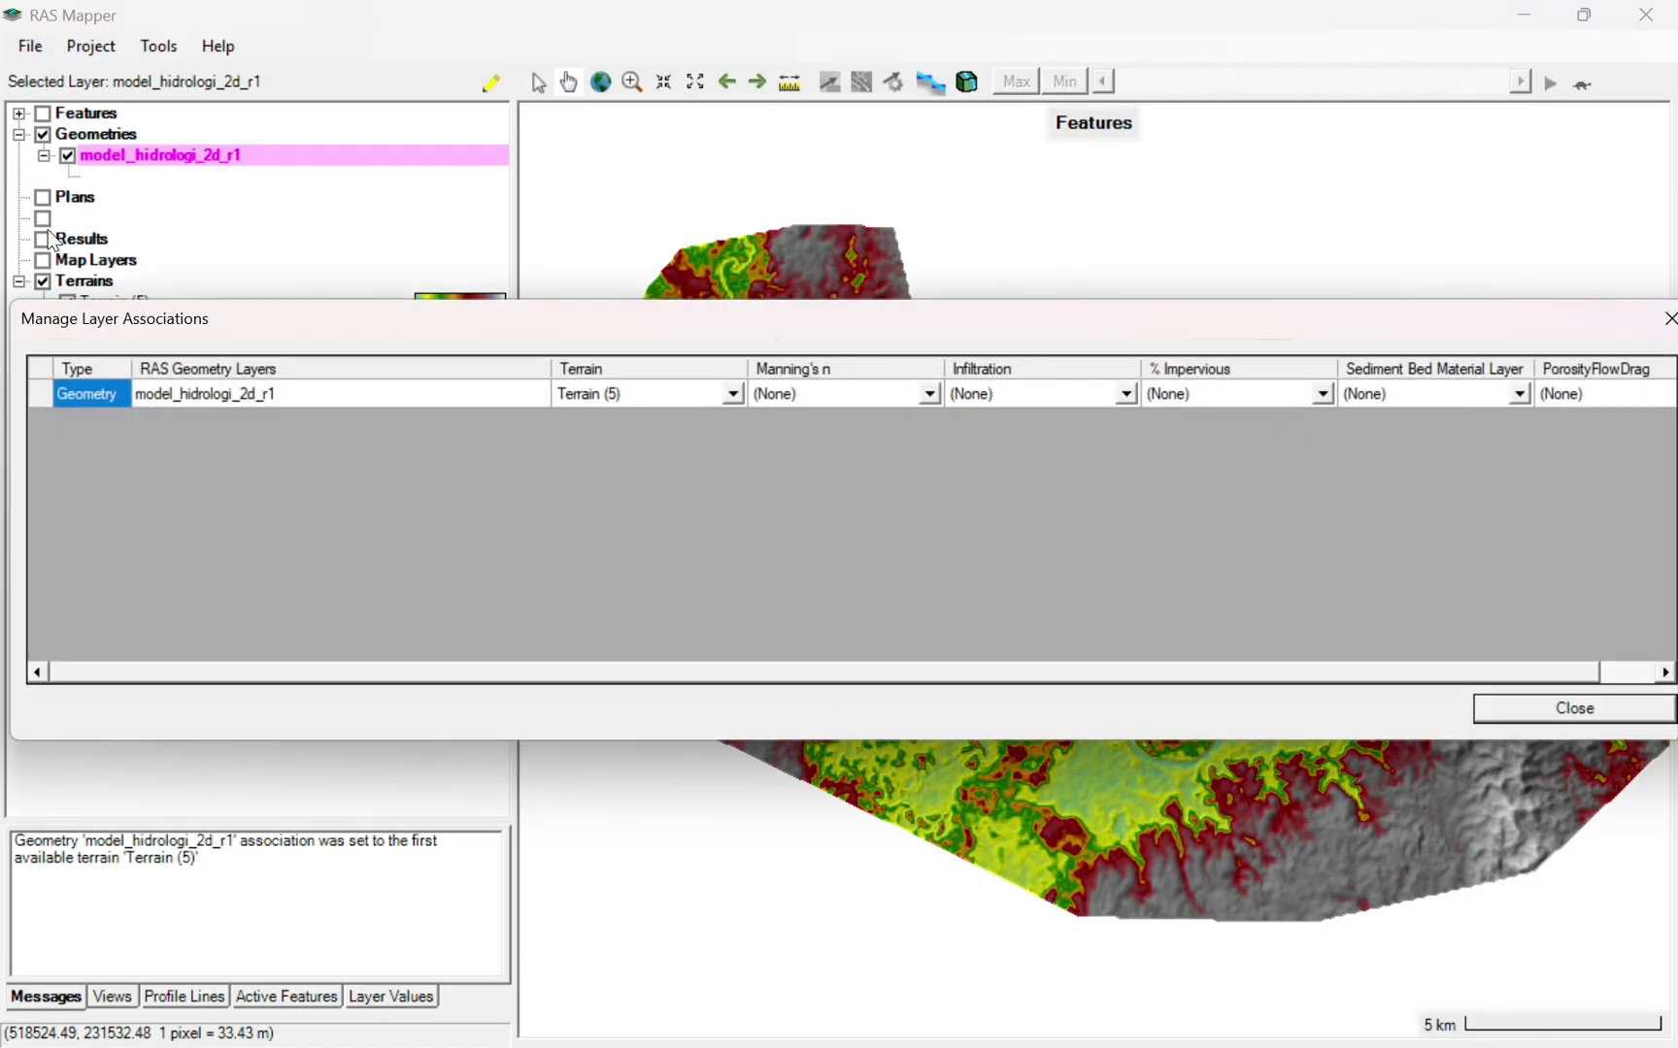
pyautogui.click(1619, 713)
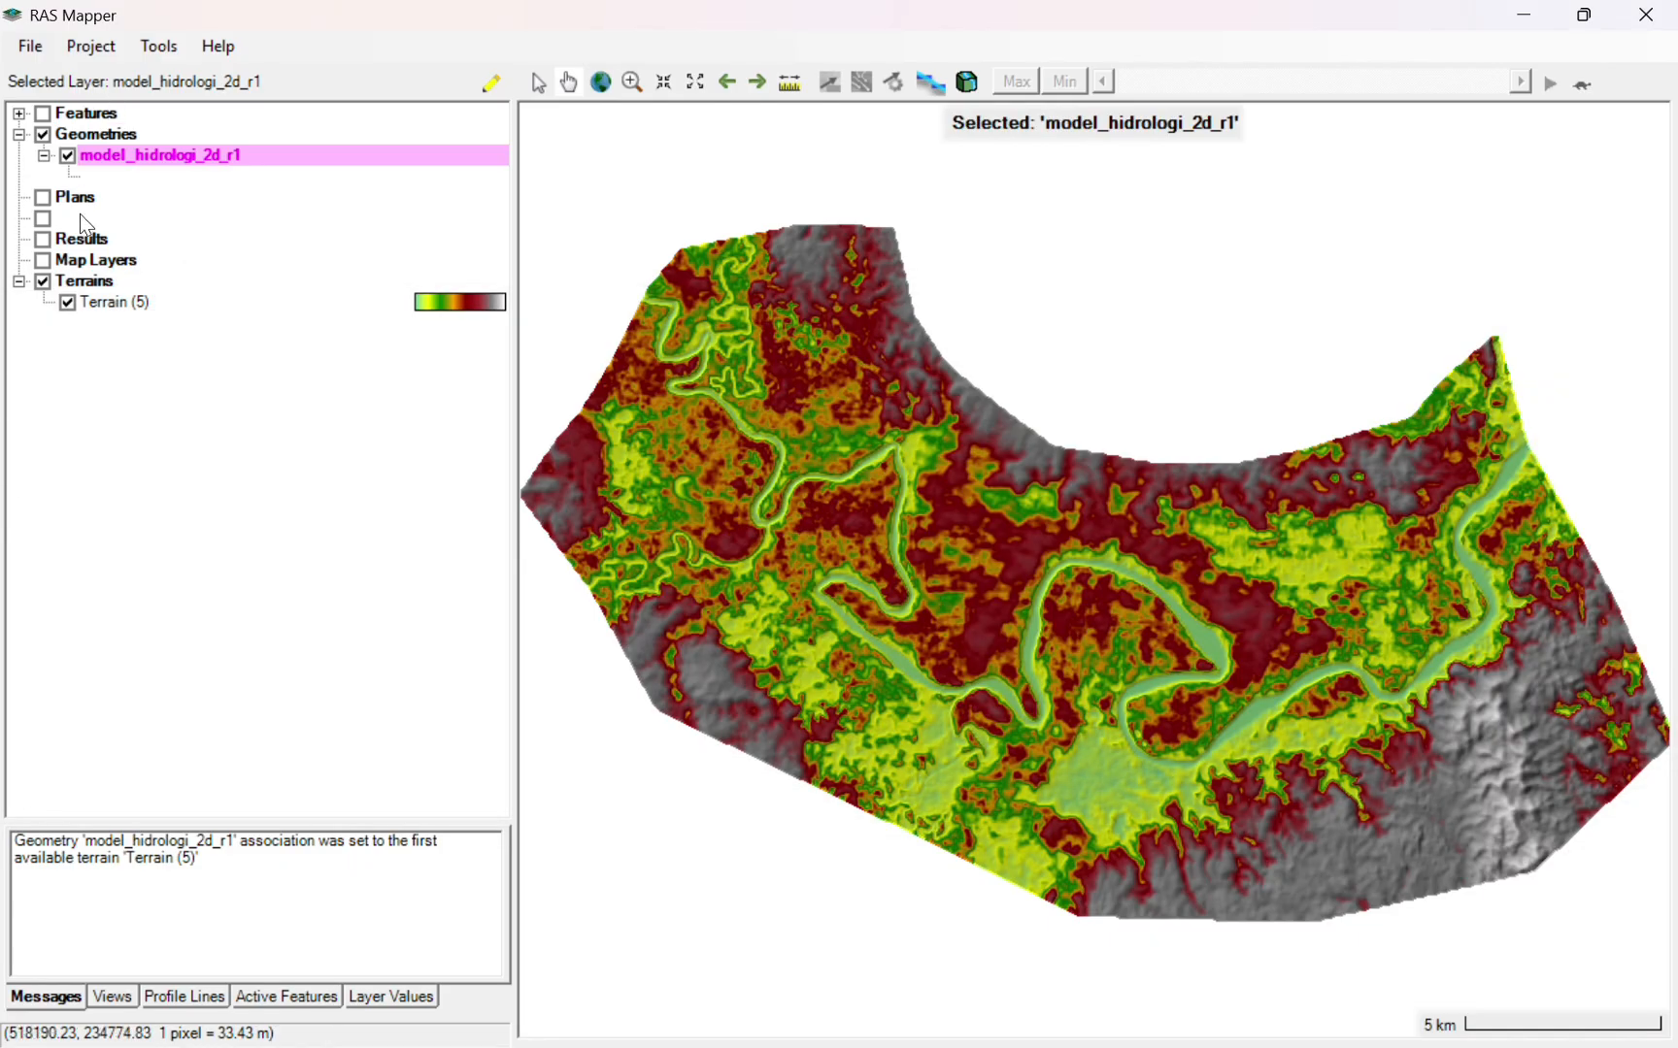
pyautogui.click(488, 83)
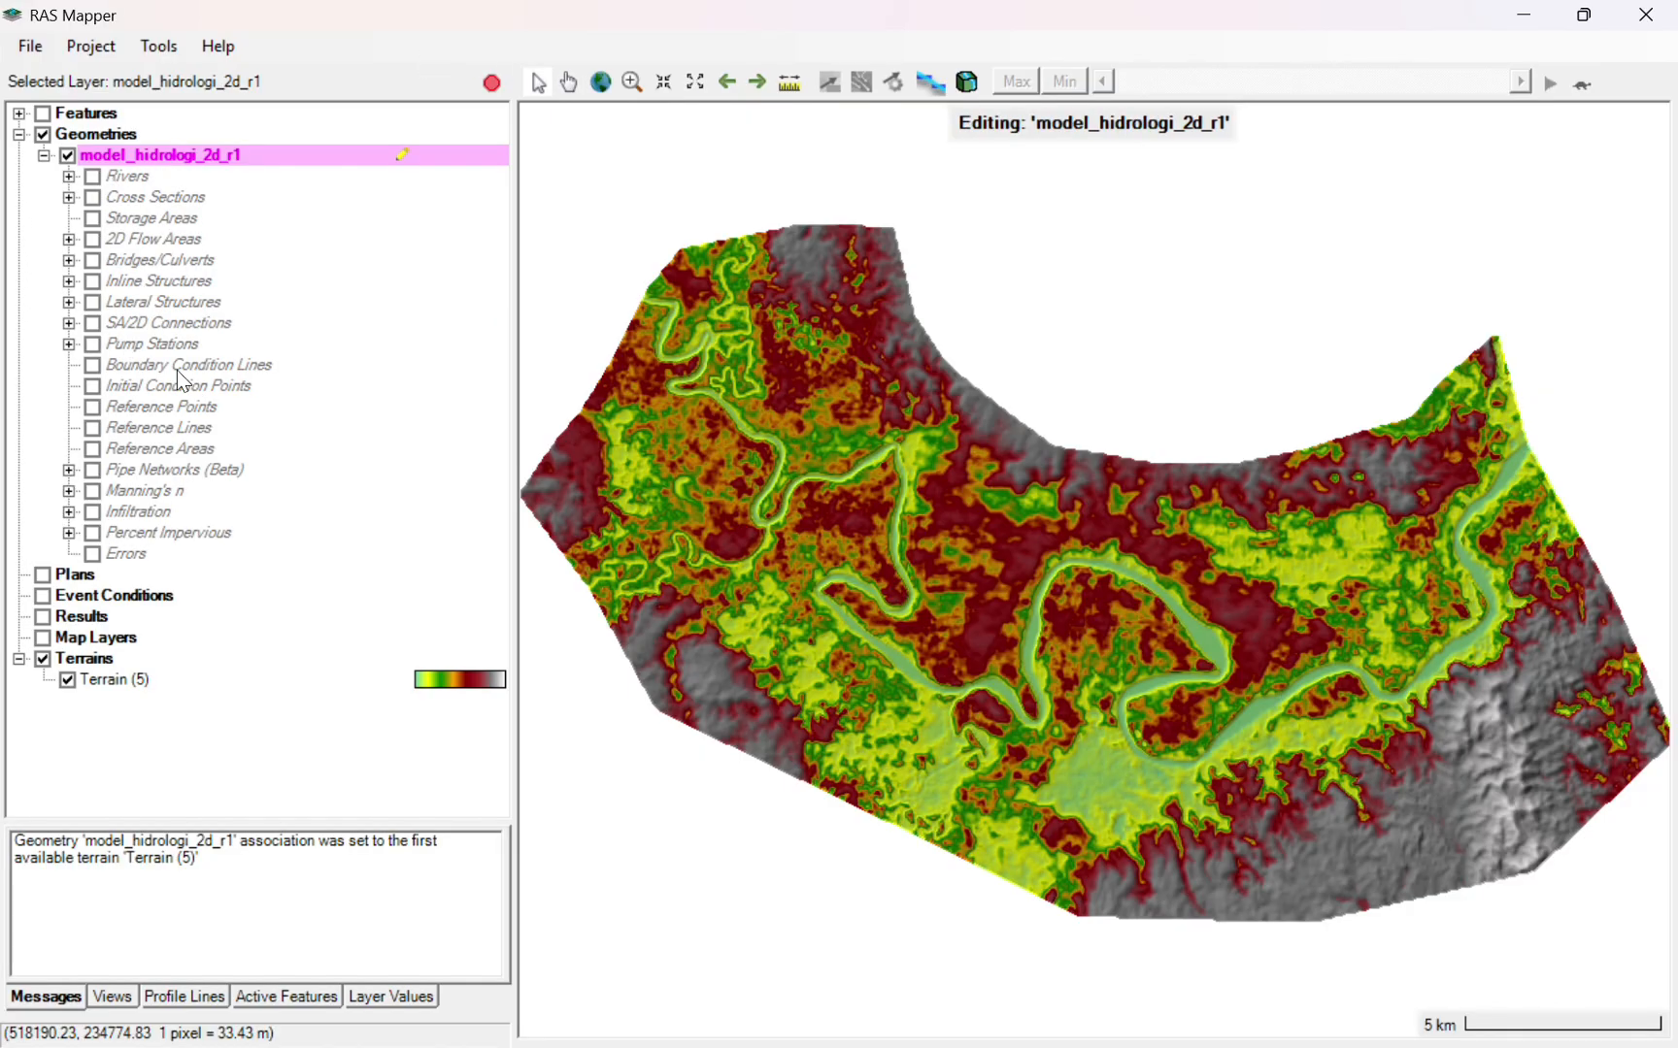
# - Draw a 2D flow area perimeter polygon around the central river meanders and name it Perimeter 1
pyautogui.click(132, 239)
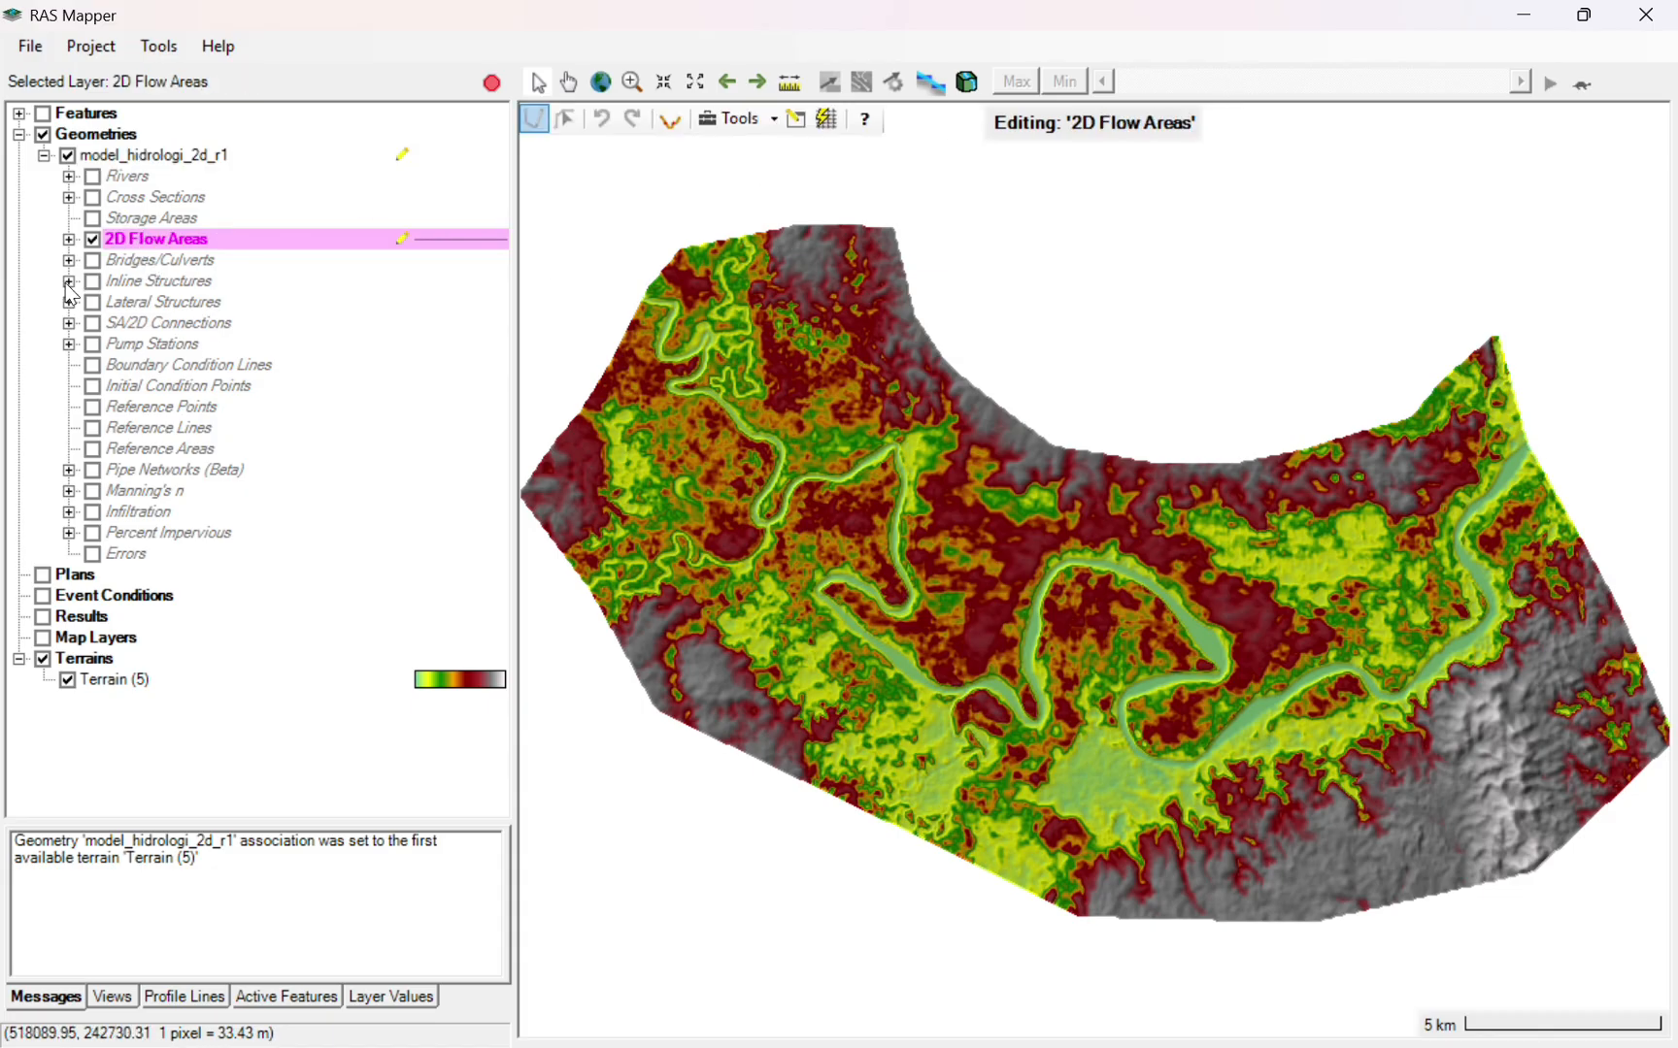
pyautogui.click(69, 238)
pyautogui.click(165, 260)
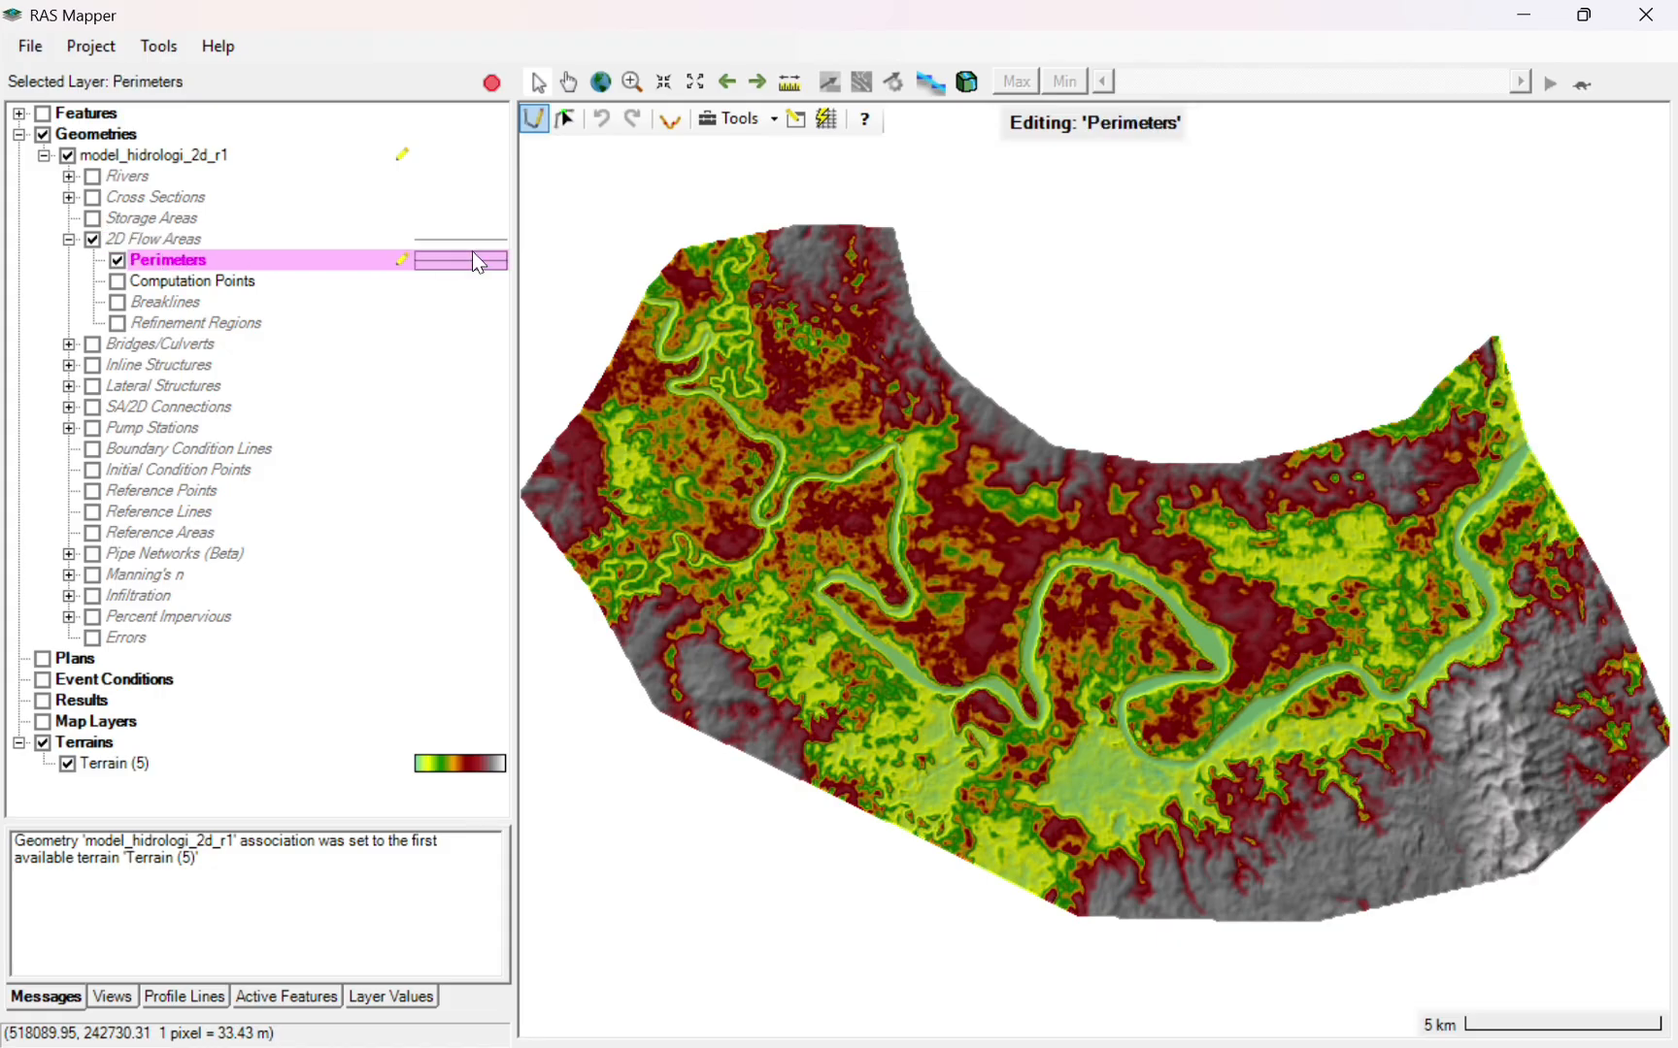
pyautogui.click(949, 437)
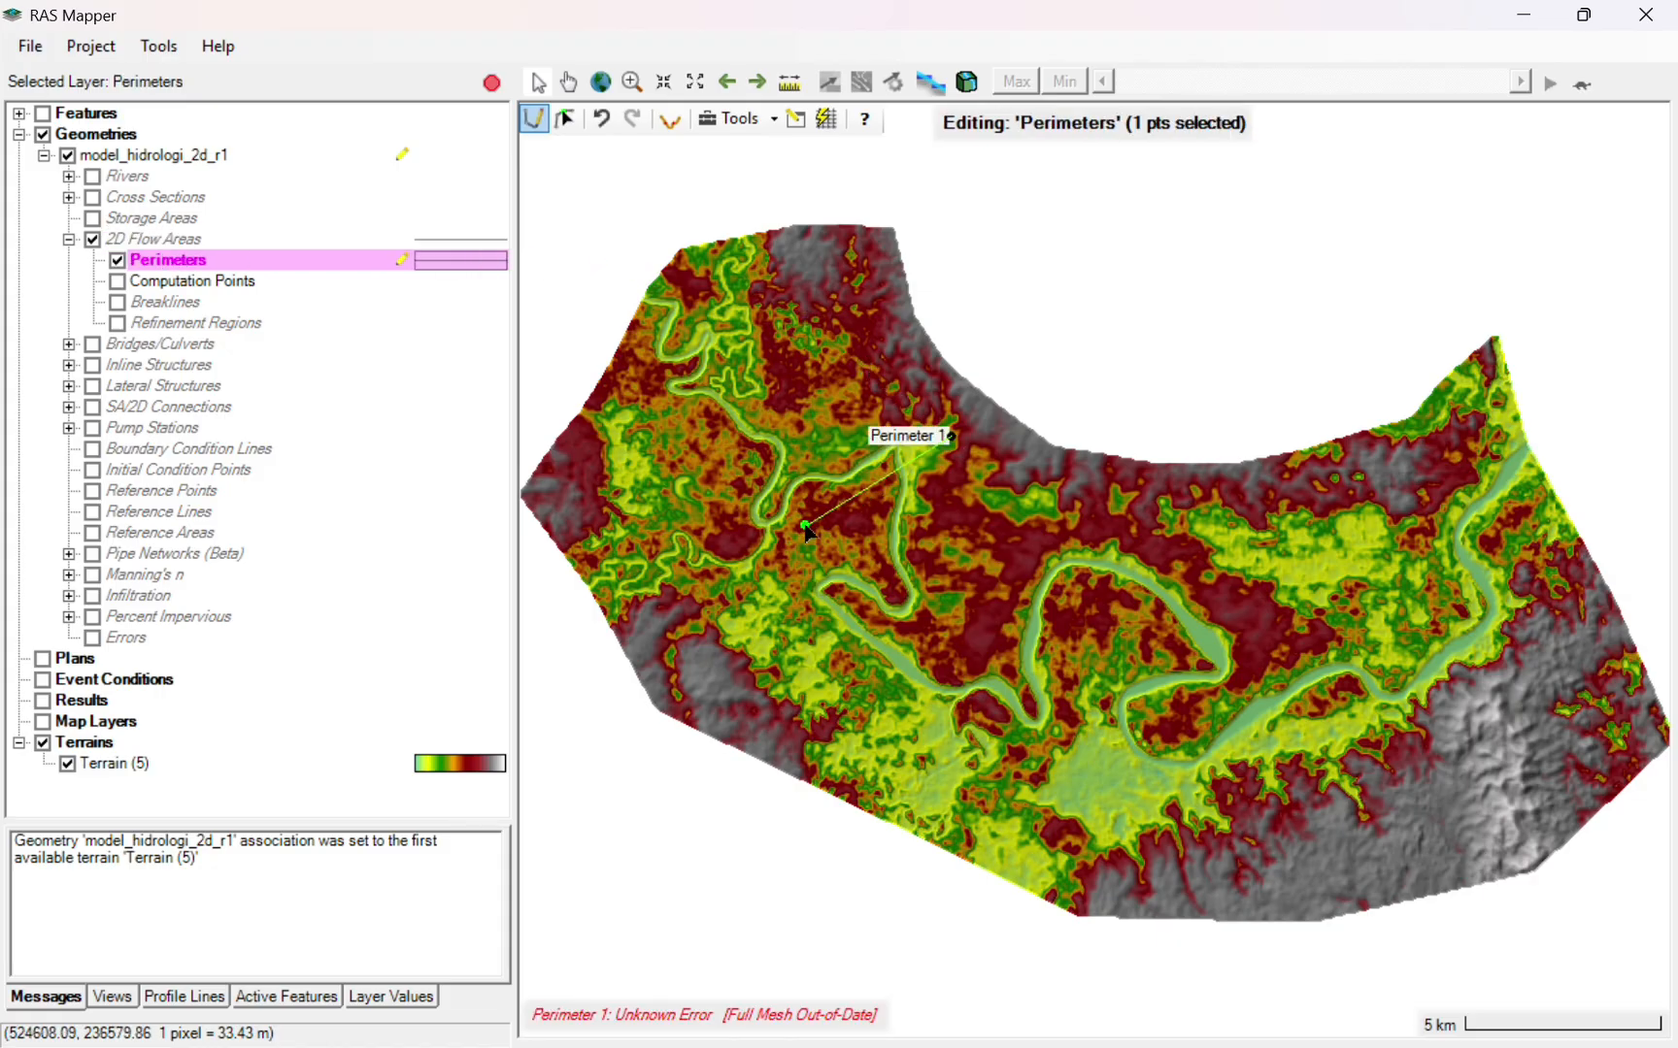
pyautogui.click(710, 566)
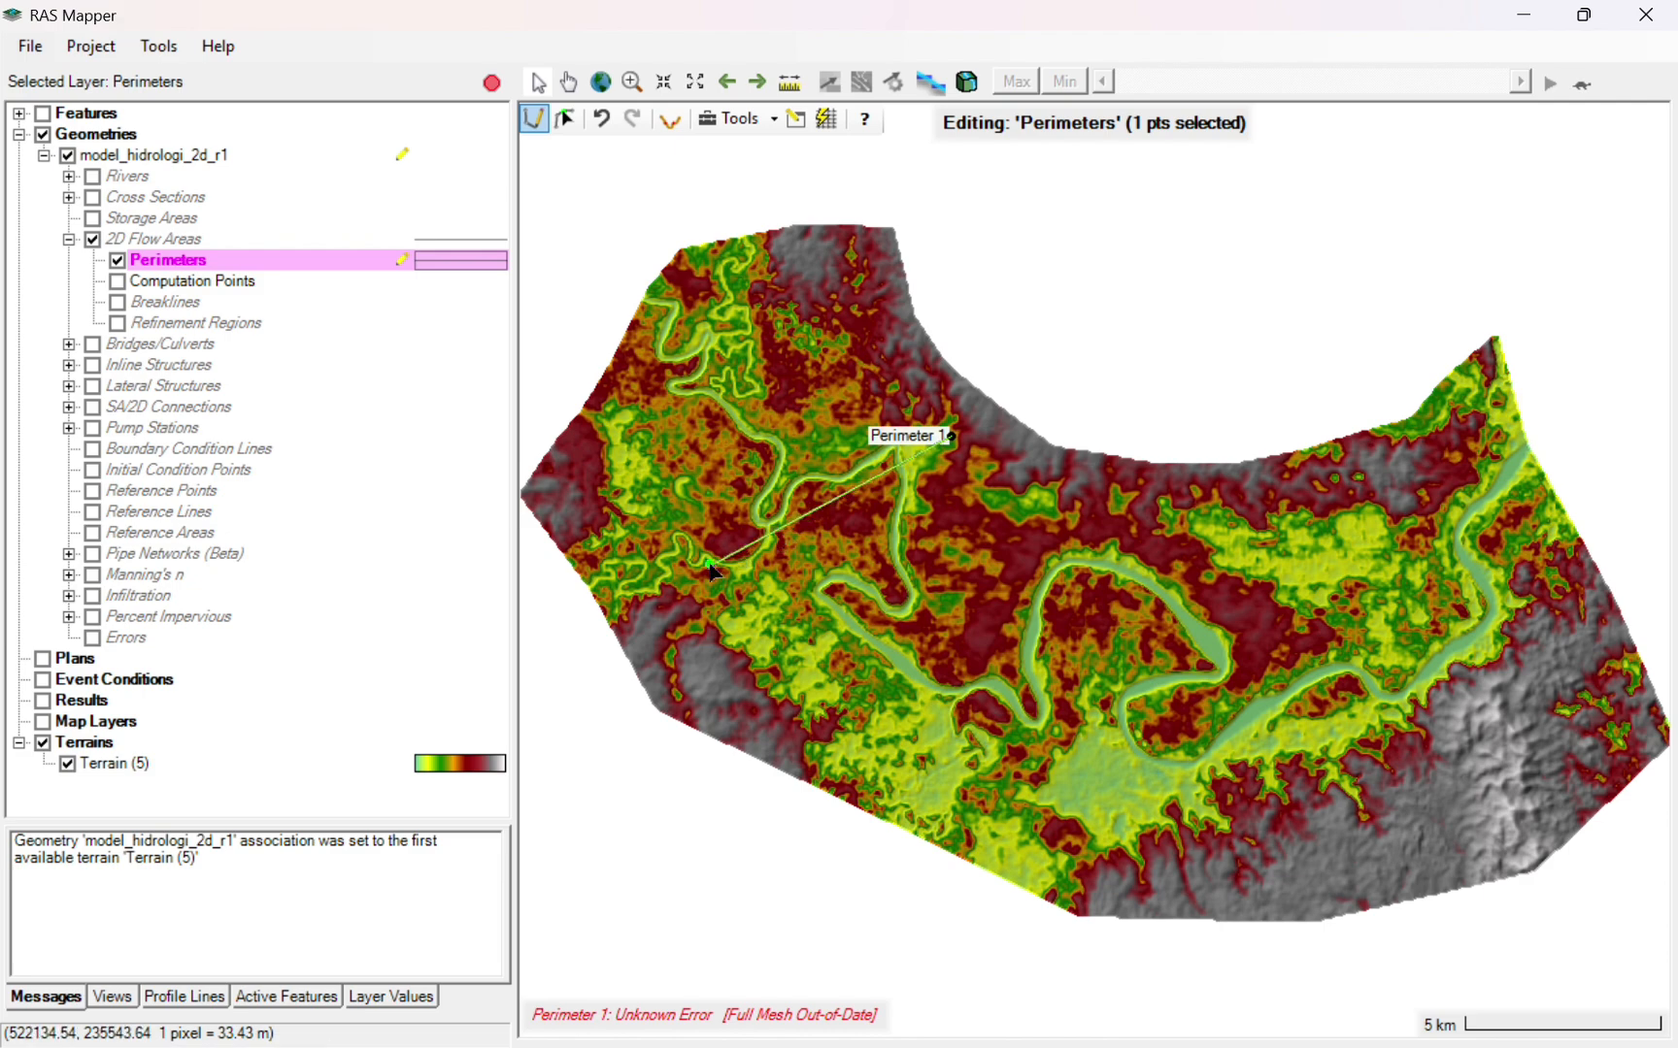
pyautogui.click(702, 697)
pyautogui.click(921, 809)
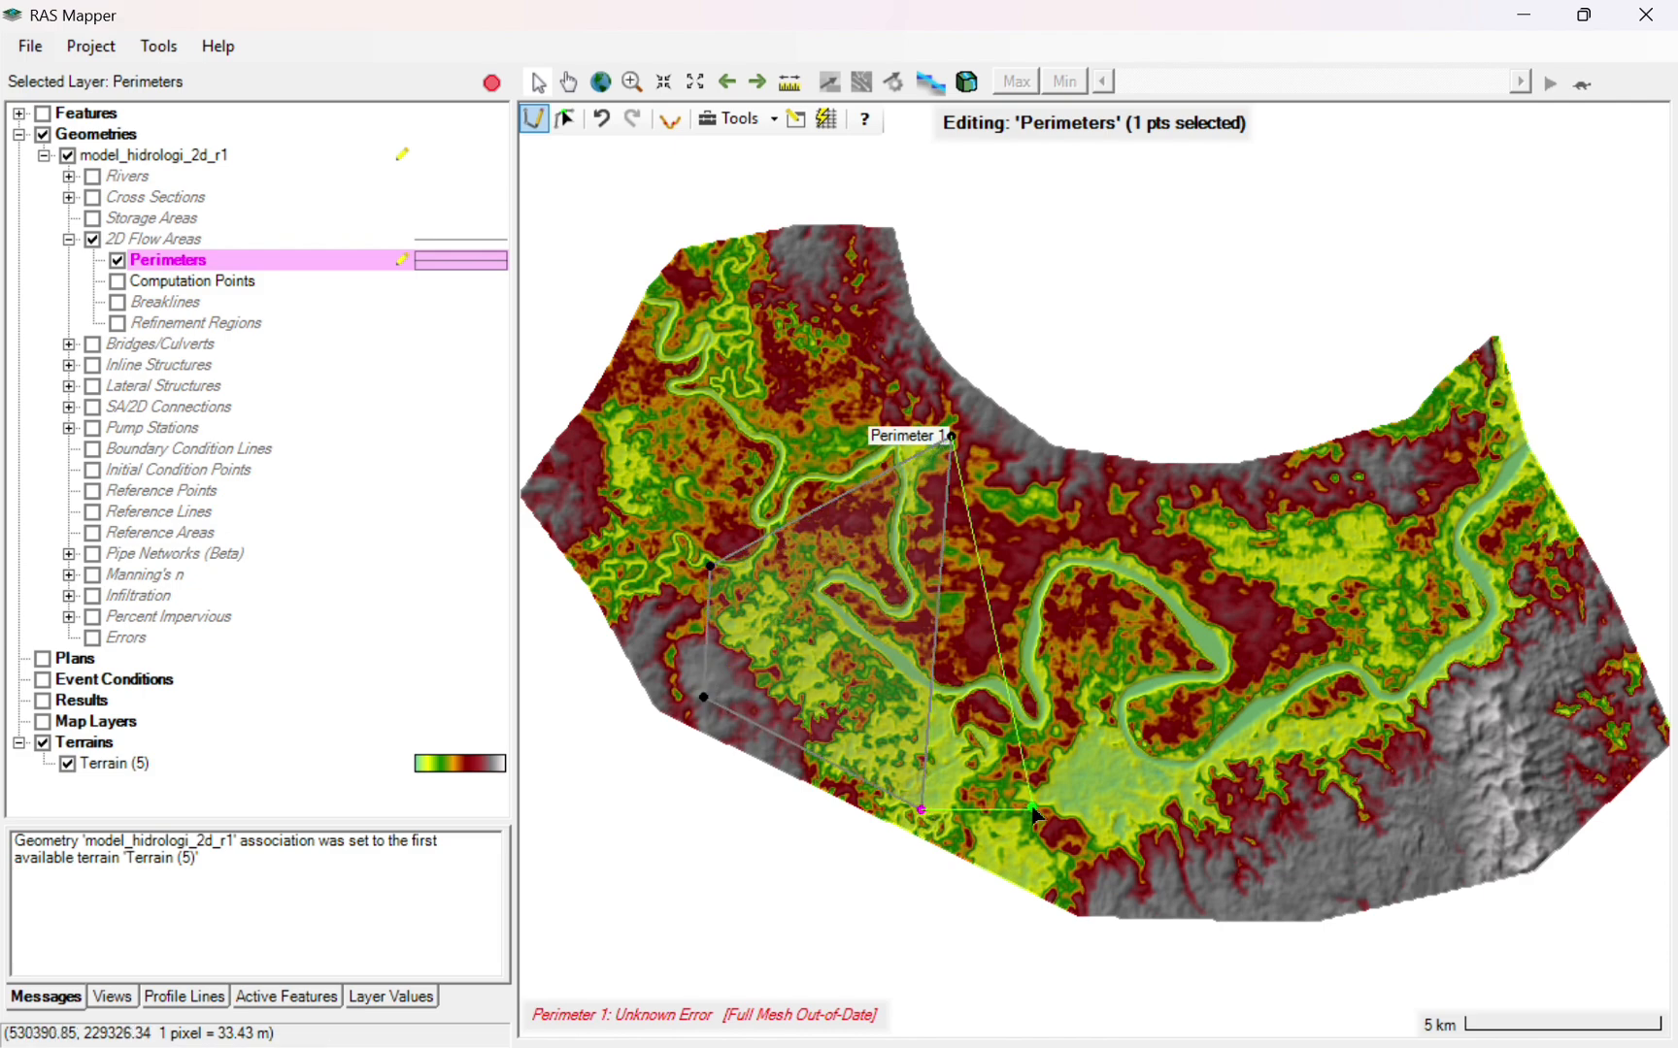
pyautogui.click(1184, 862)
pyautogui.click(1308, 745)
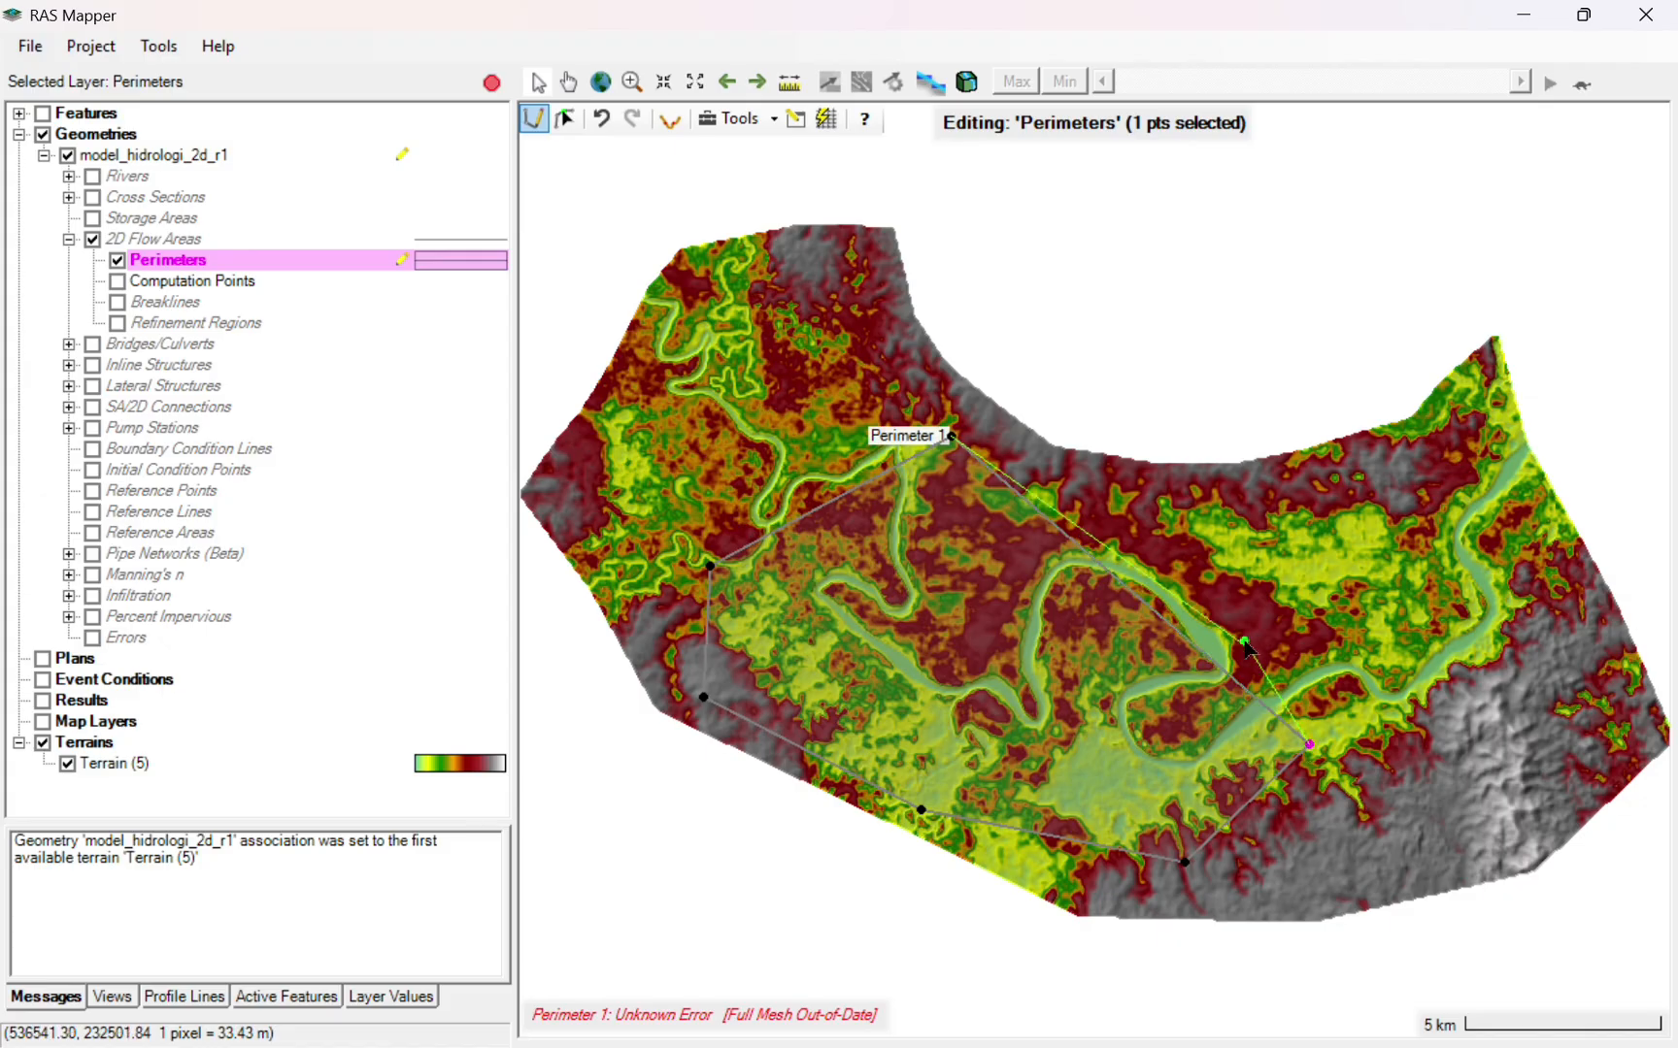
pyautogui.click(1252, 542)
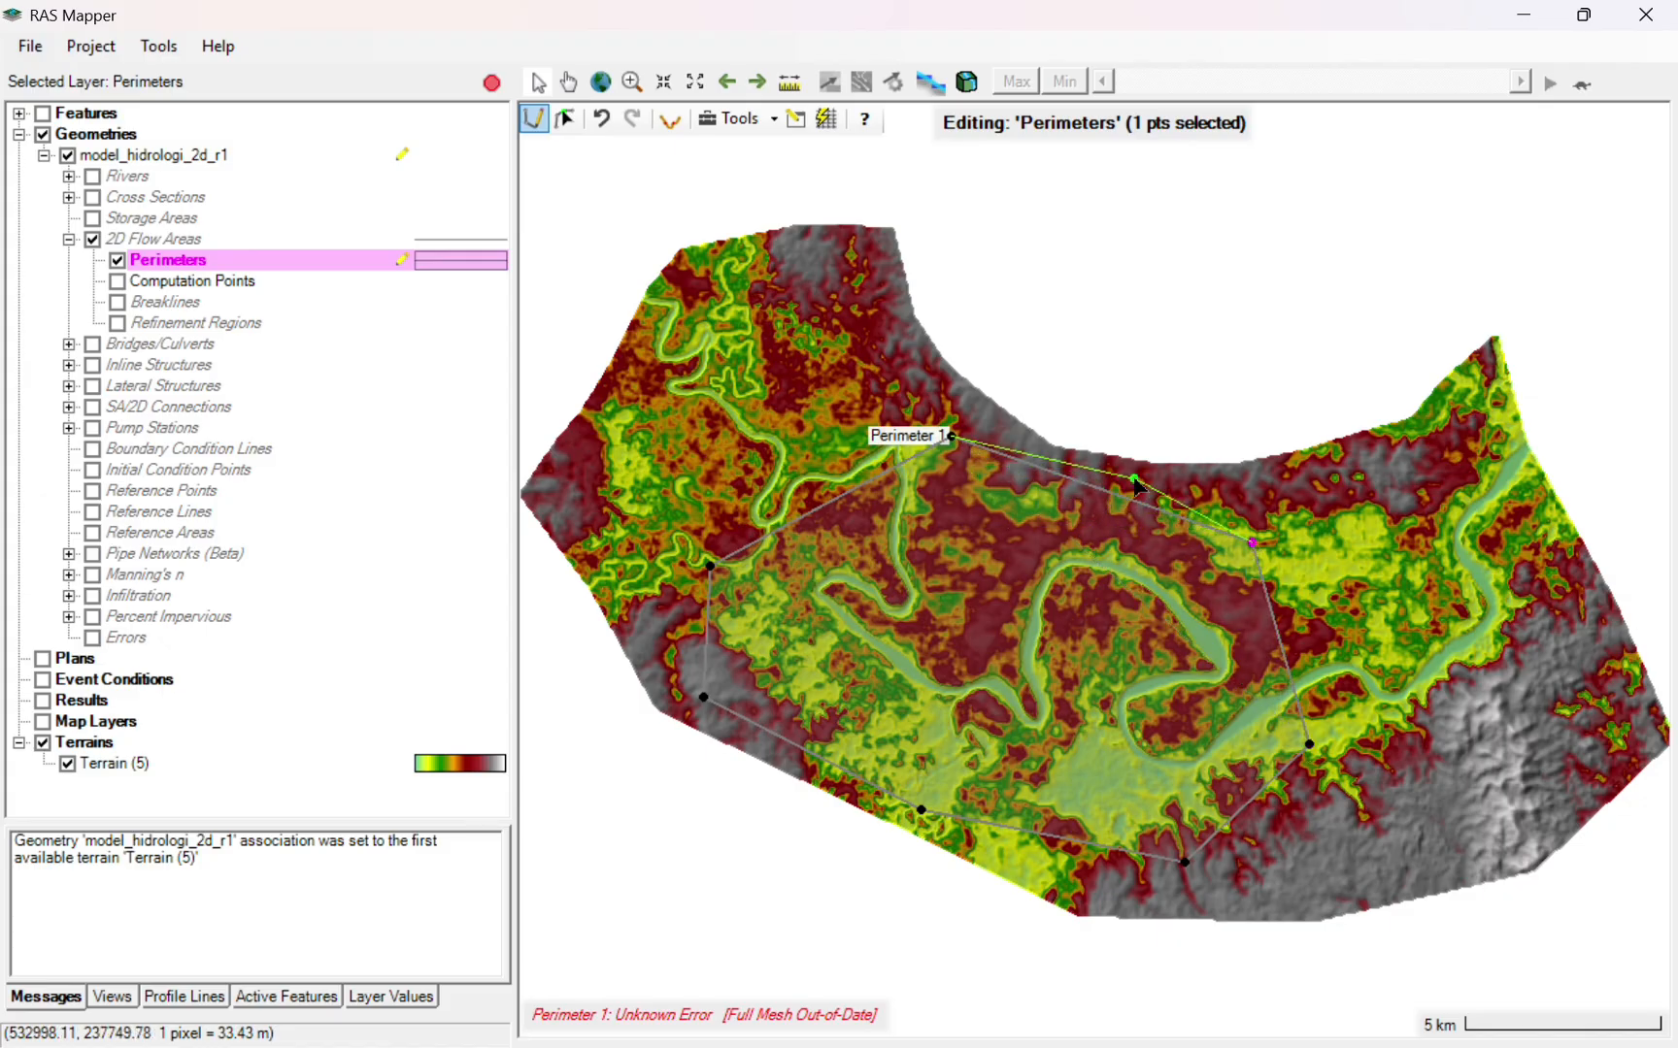
pyautogui.click(1142, 485)
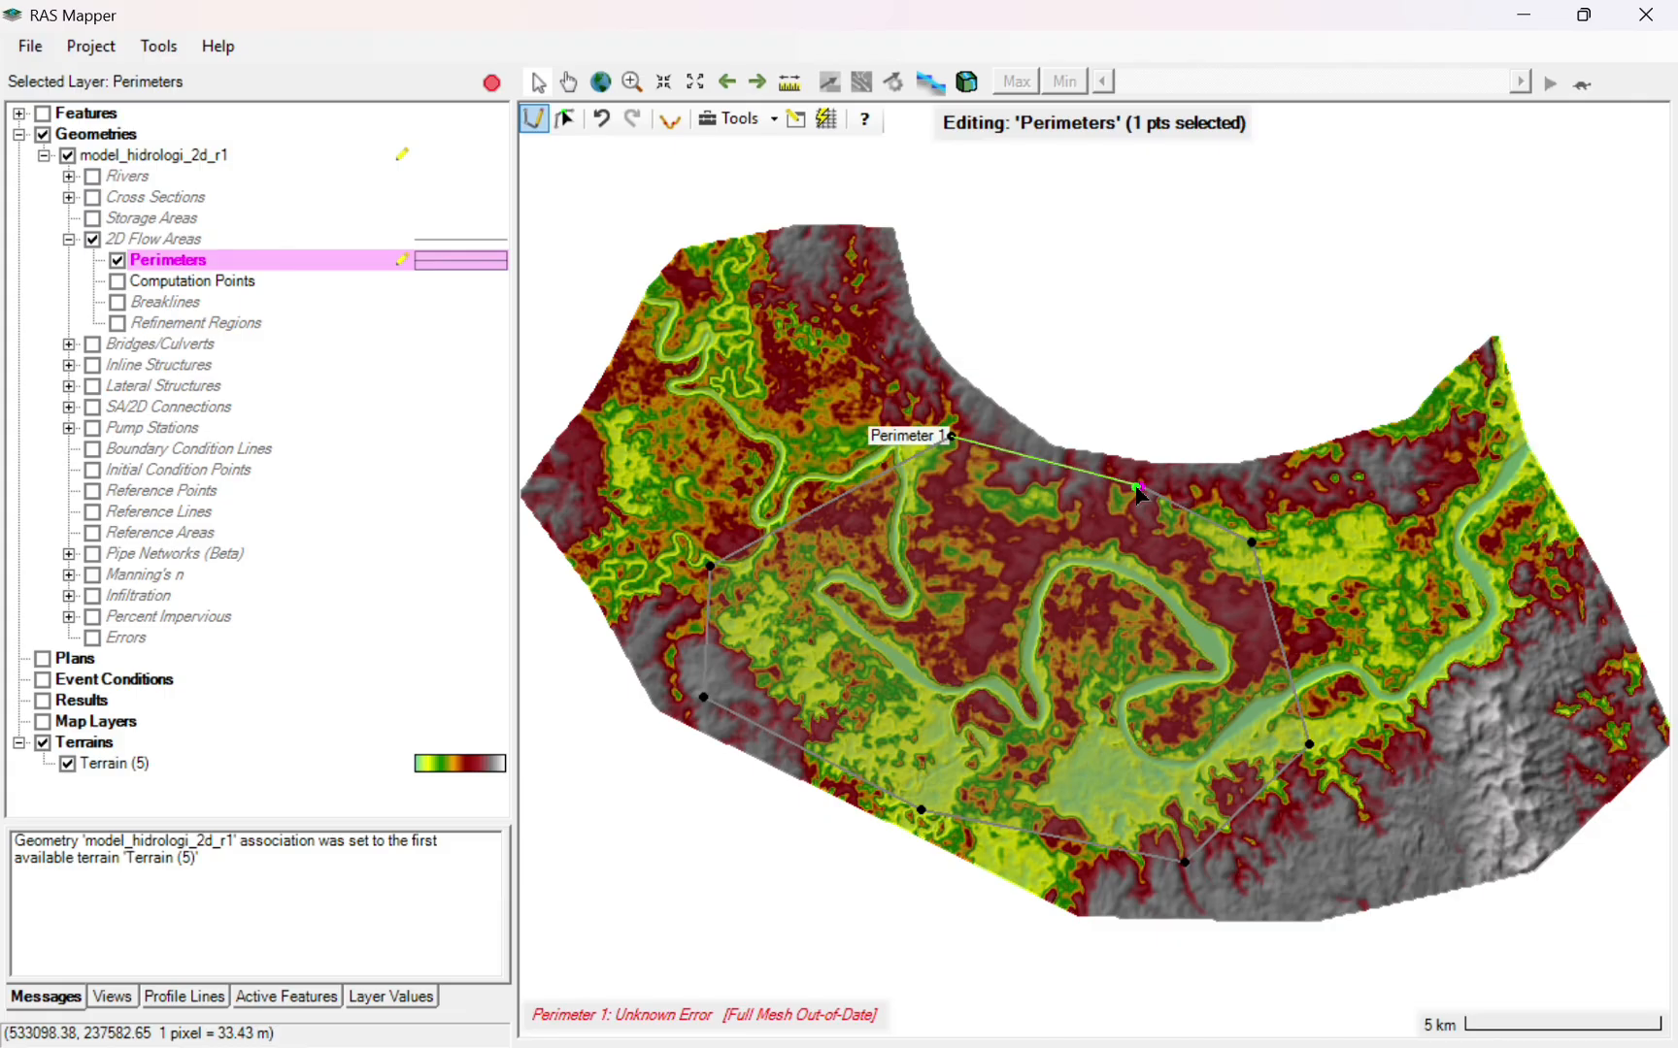
pyautogui.doubleClick(1019, 489)
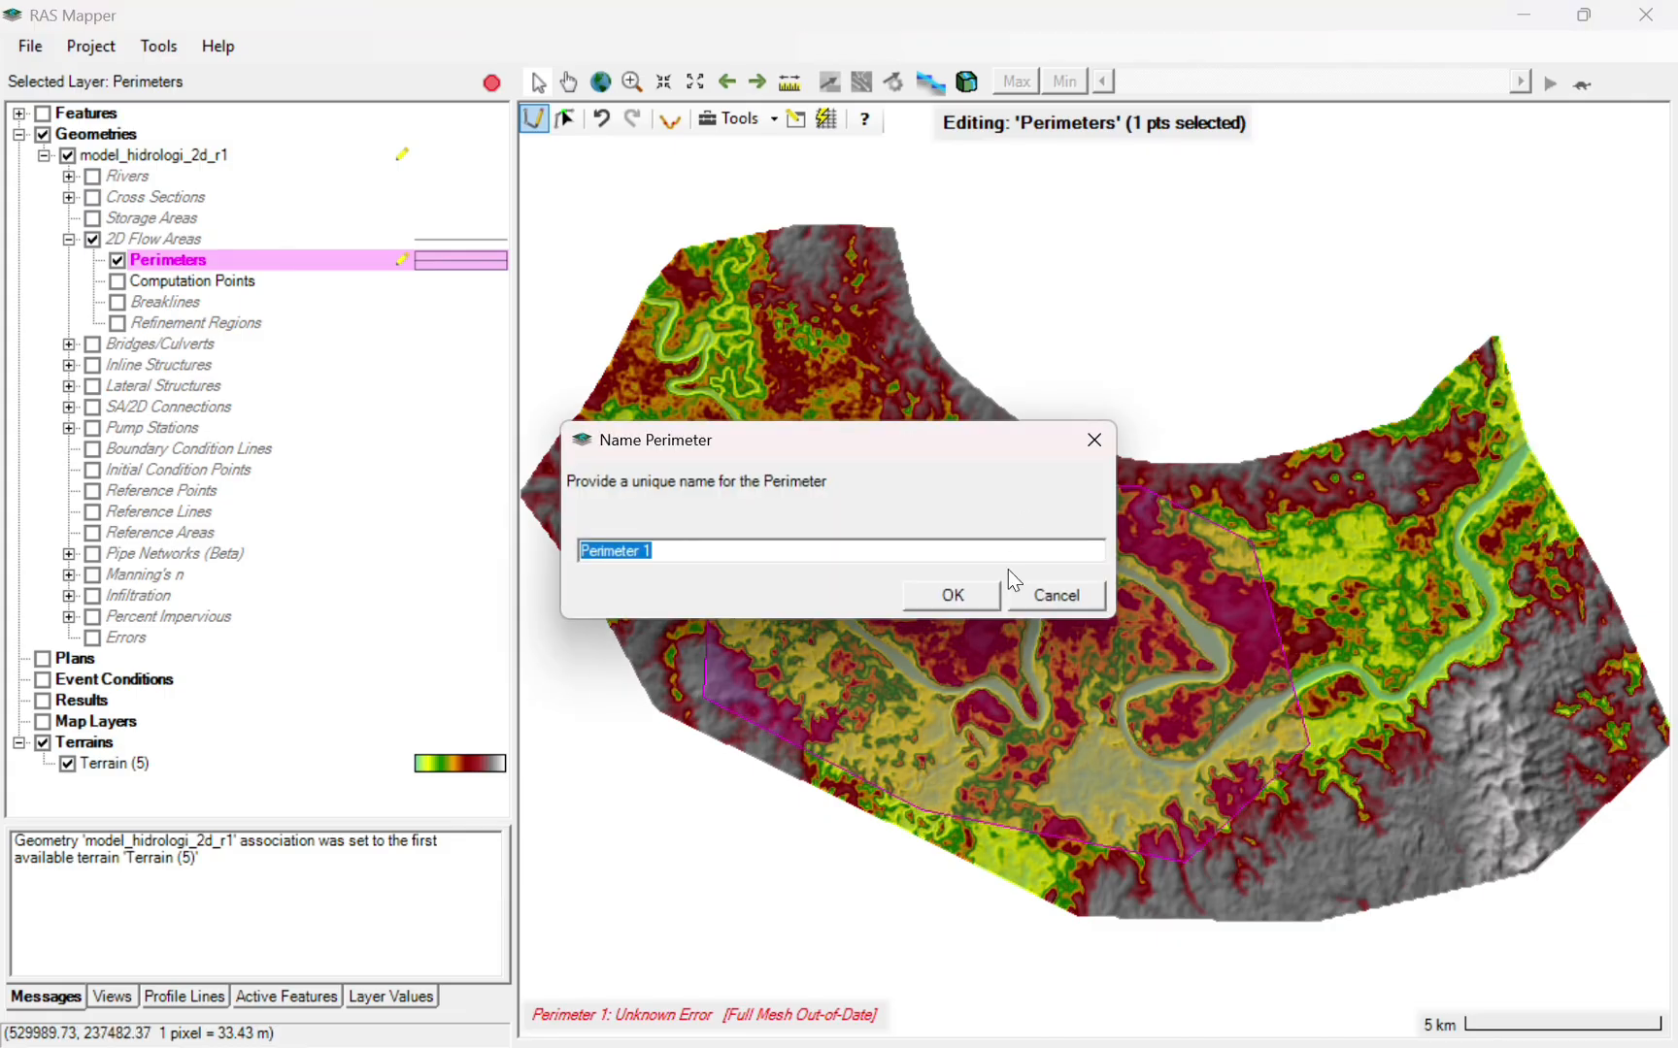
pyautogui.click(950, 591)
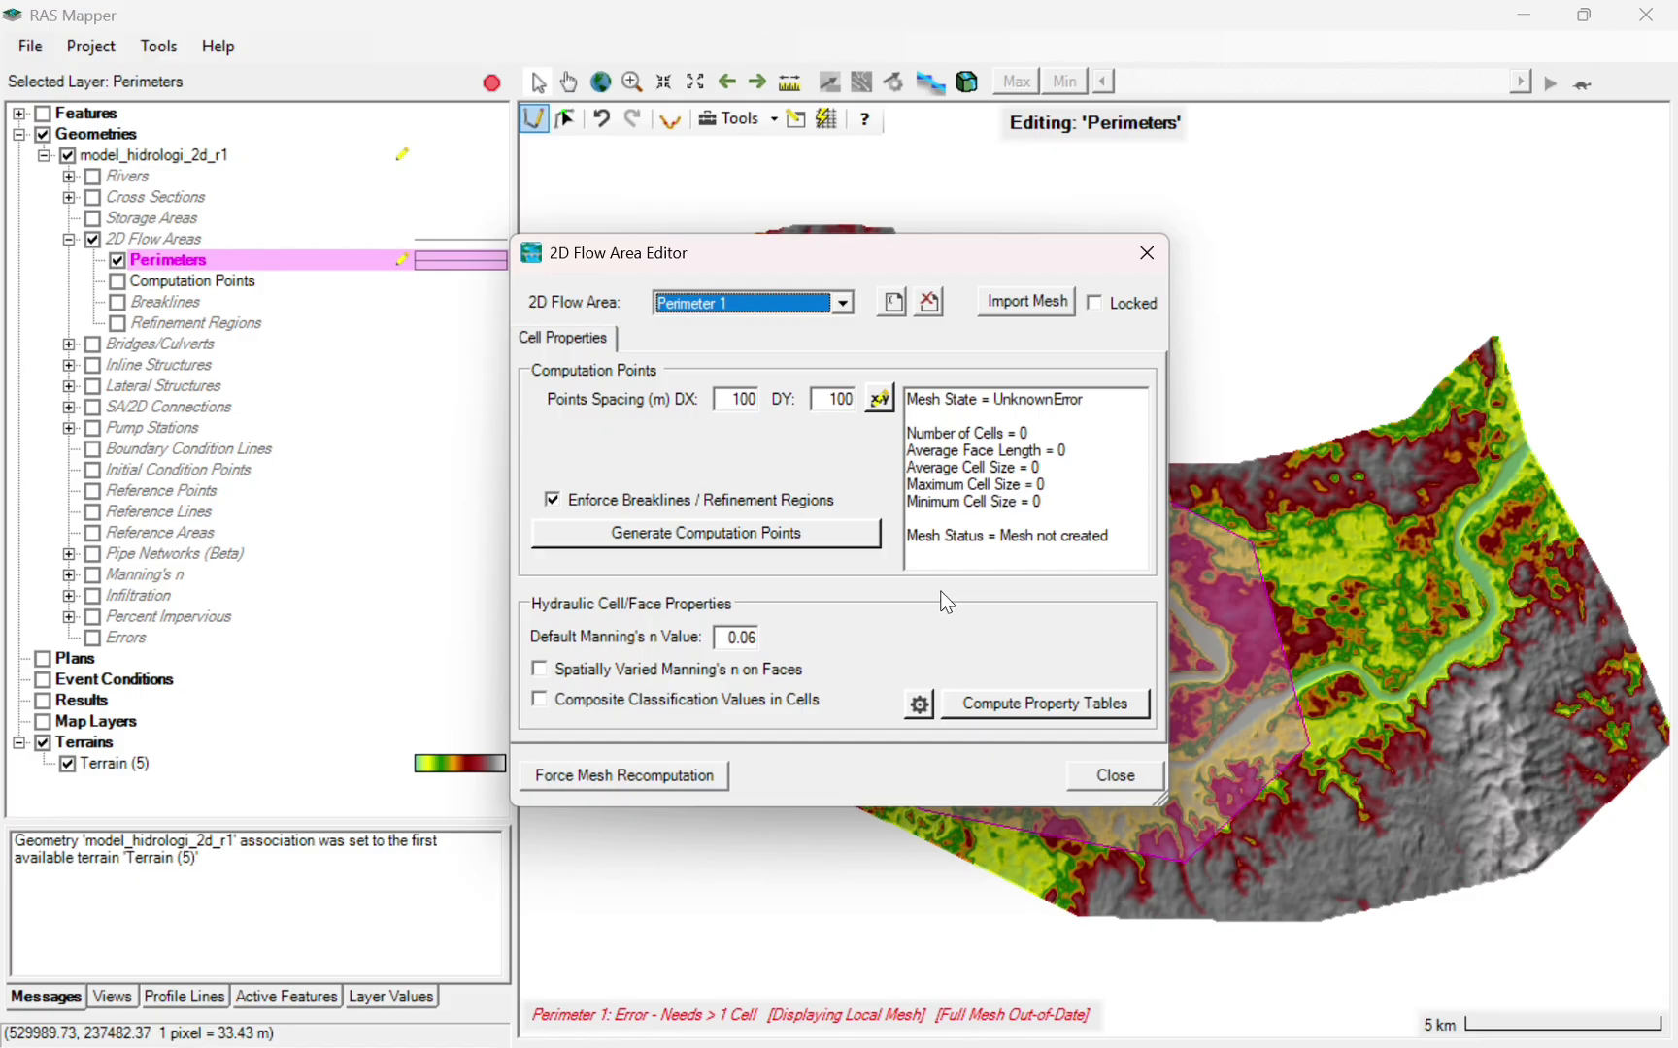
# - Set Perimeter 1's default Manning's n to 0.035, generate computation points at 100 m spacing, and force the mesh to recompute
pyautogui.click(755, 637)
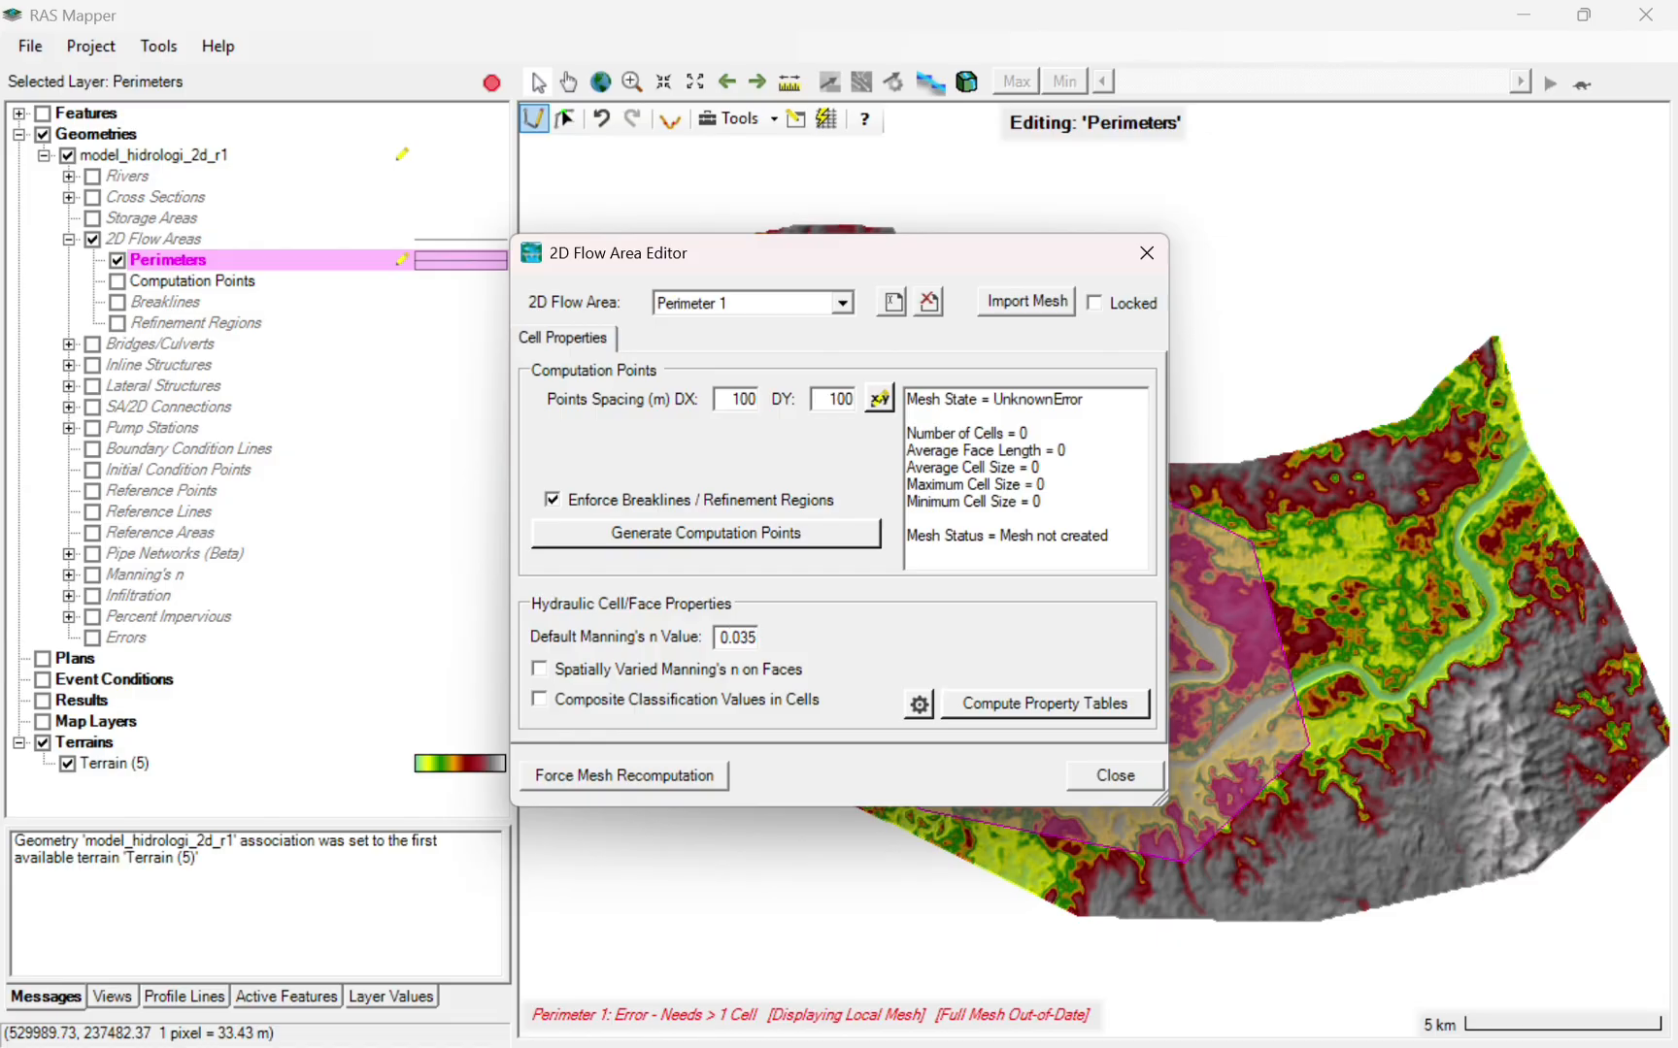
pyautogui.click(590, 523)
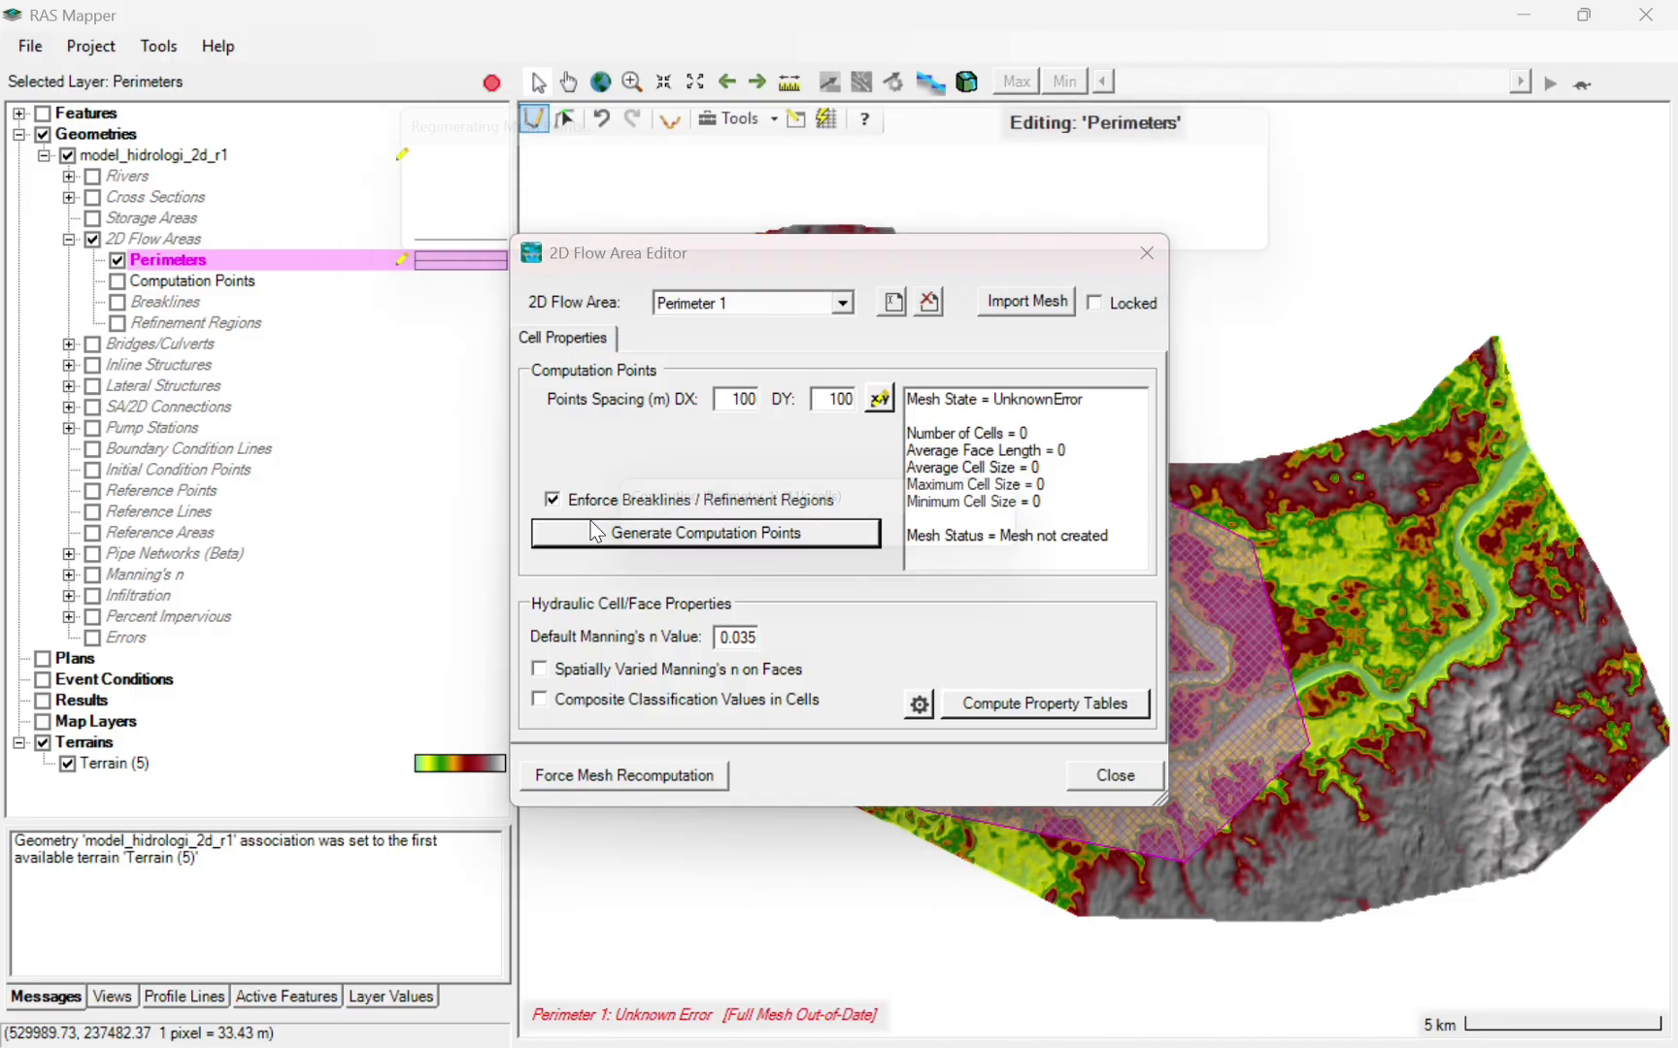
pyautogui.click(677, 776)
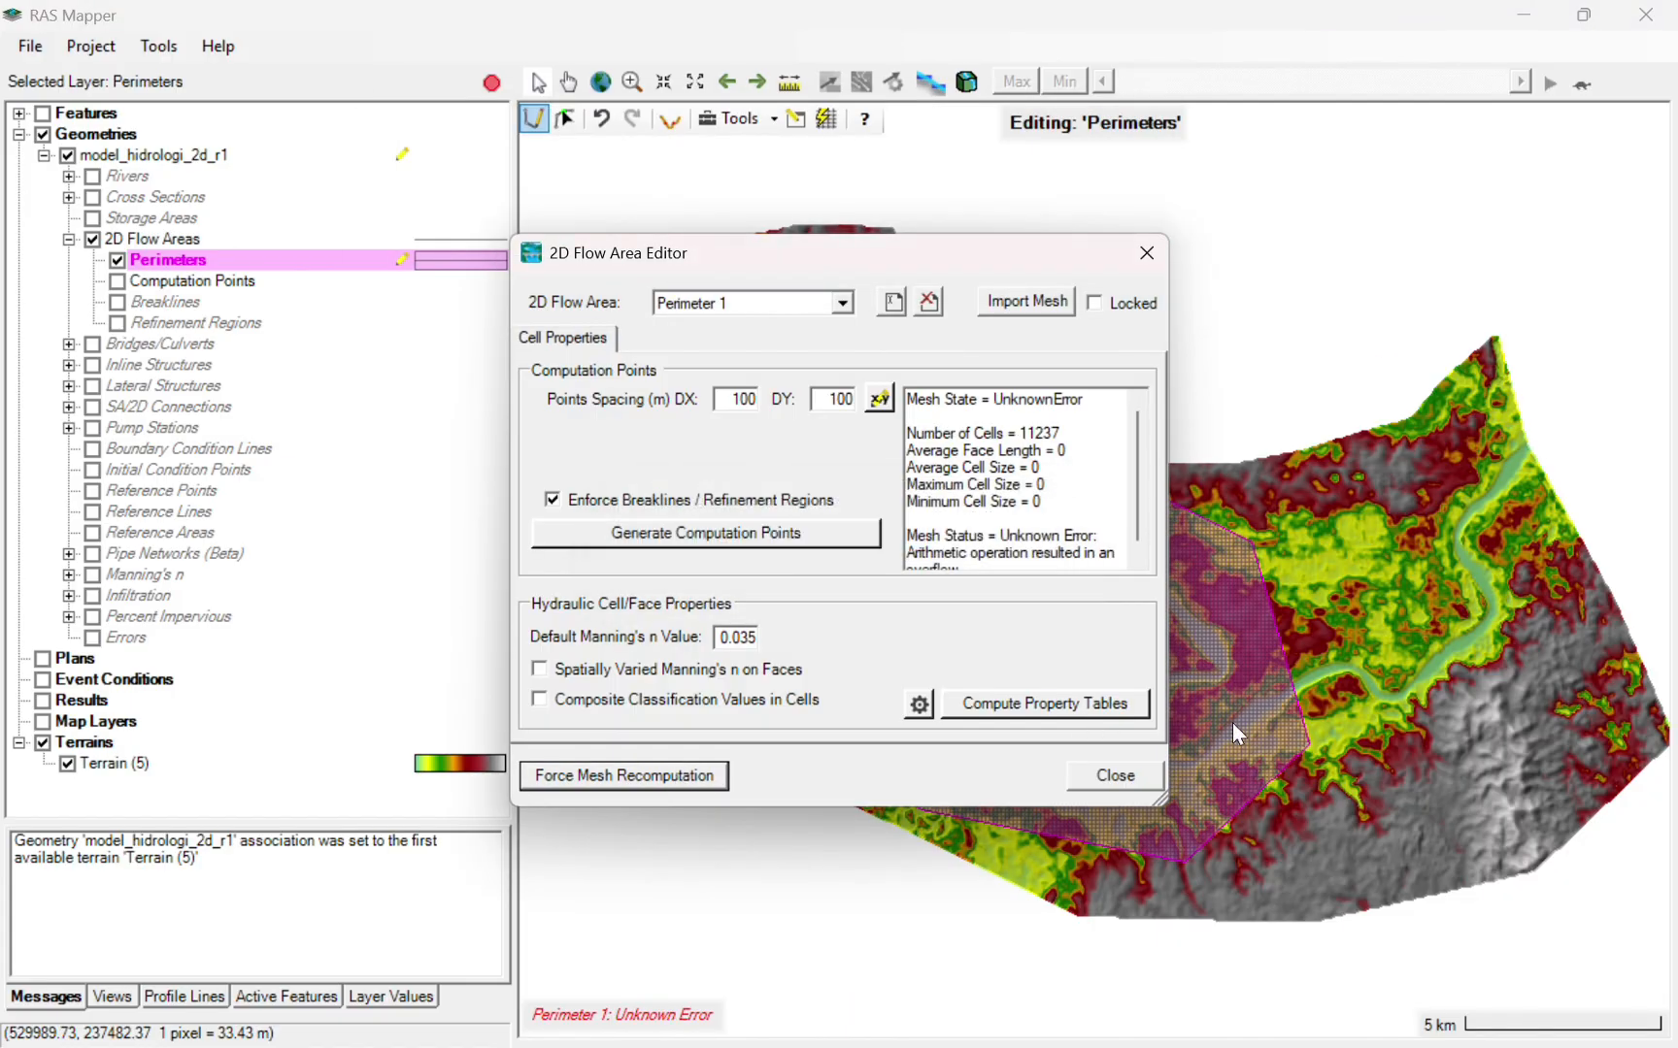
pyautogui.click(1115, 774)
# - Review the cell properties and mesh status of Perimeter 1 in the 2D Flow Area Editor
pyautogui.click(208, 235)
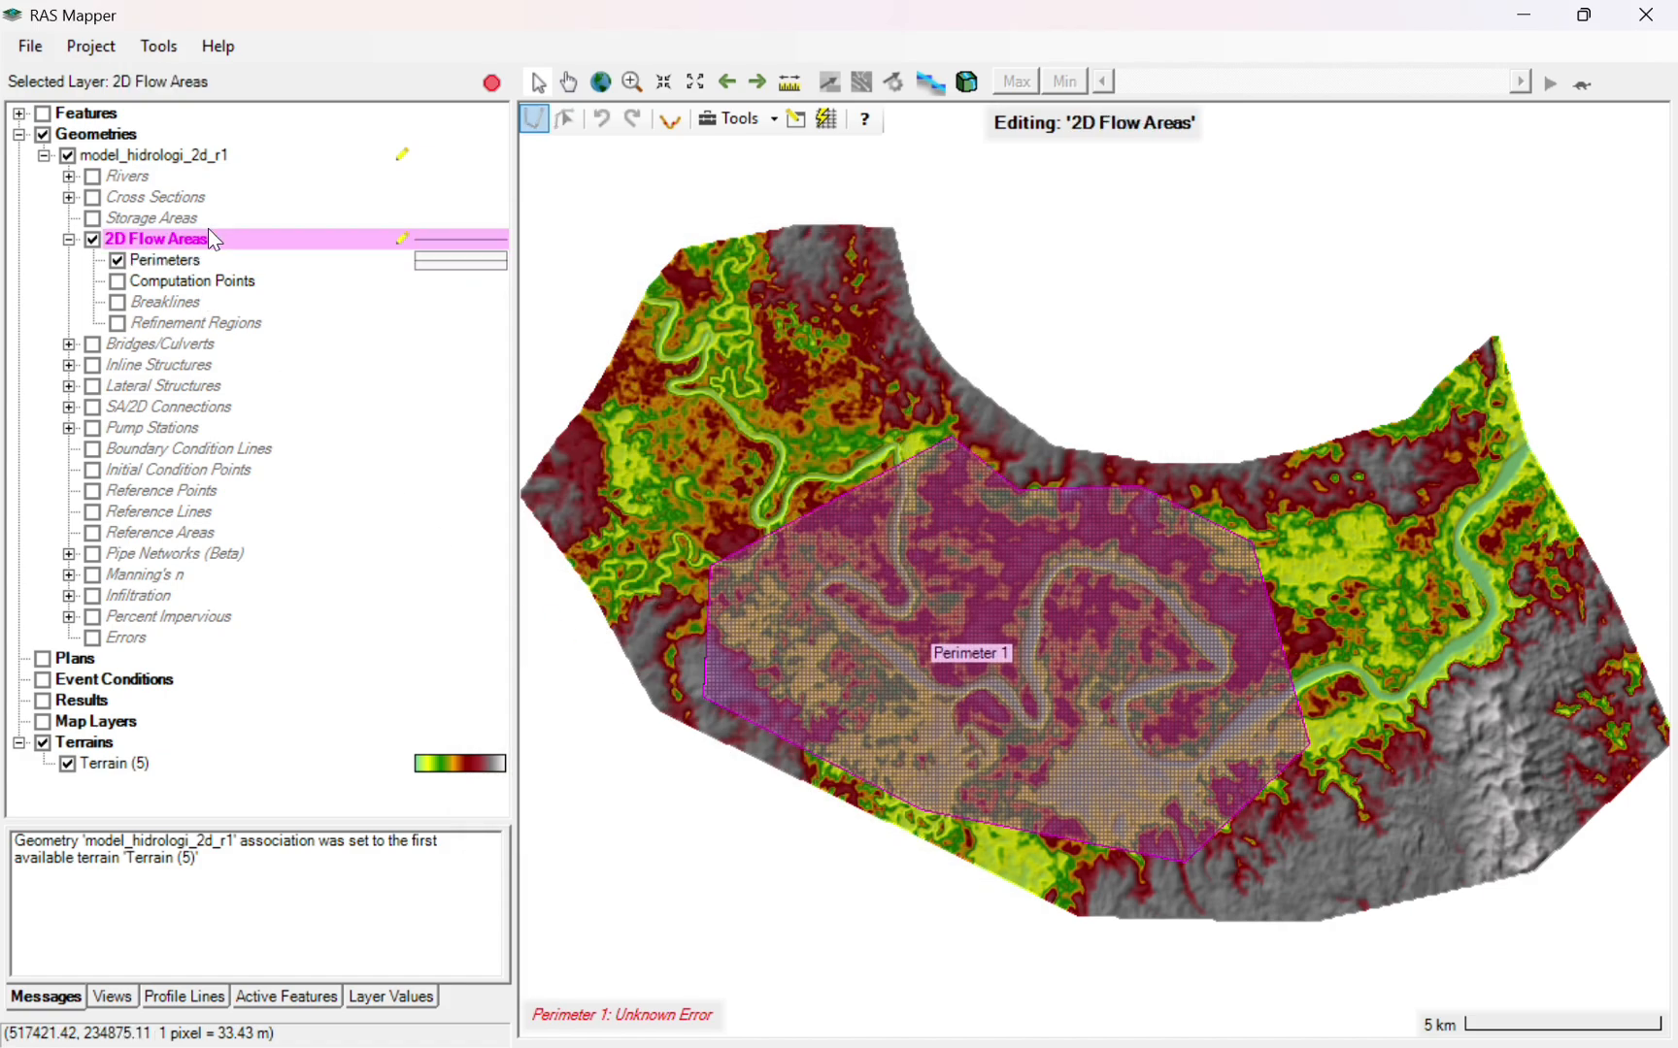
pyautogui.rightClick(209, 233)
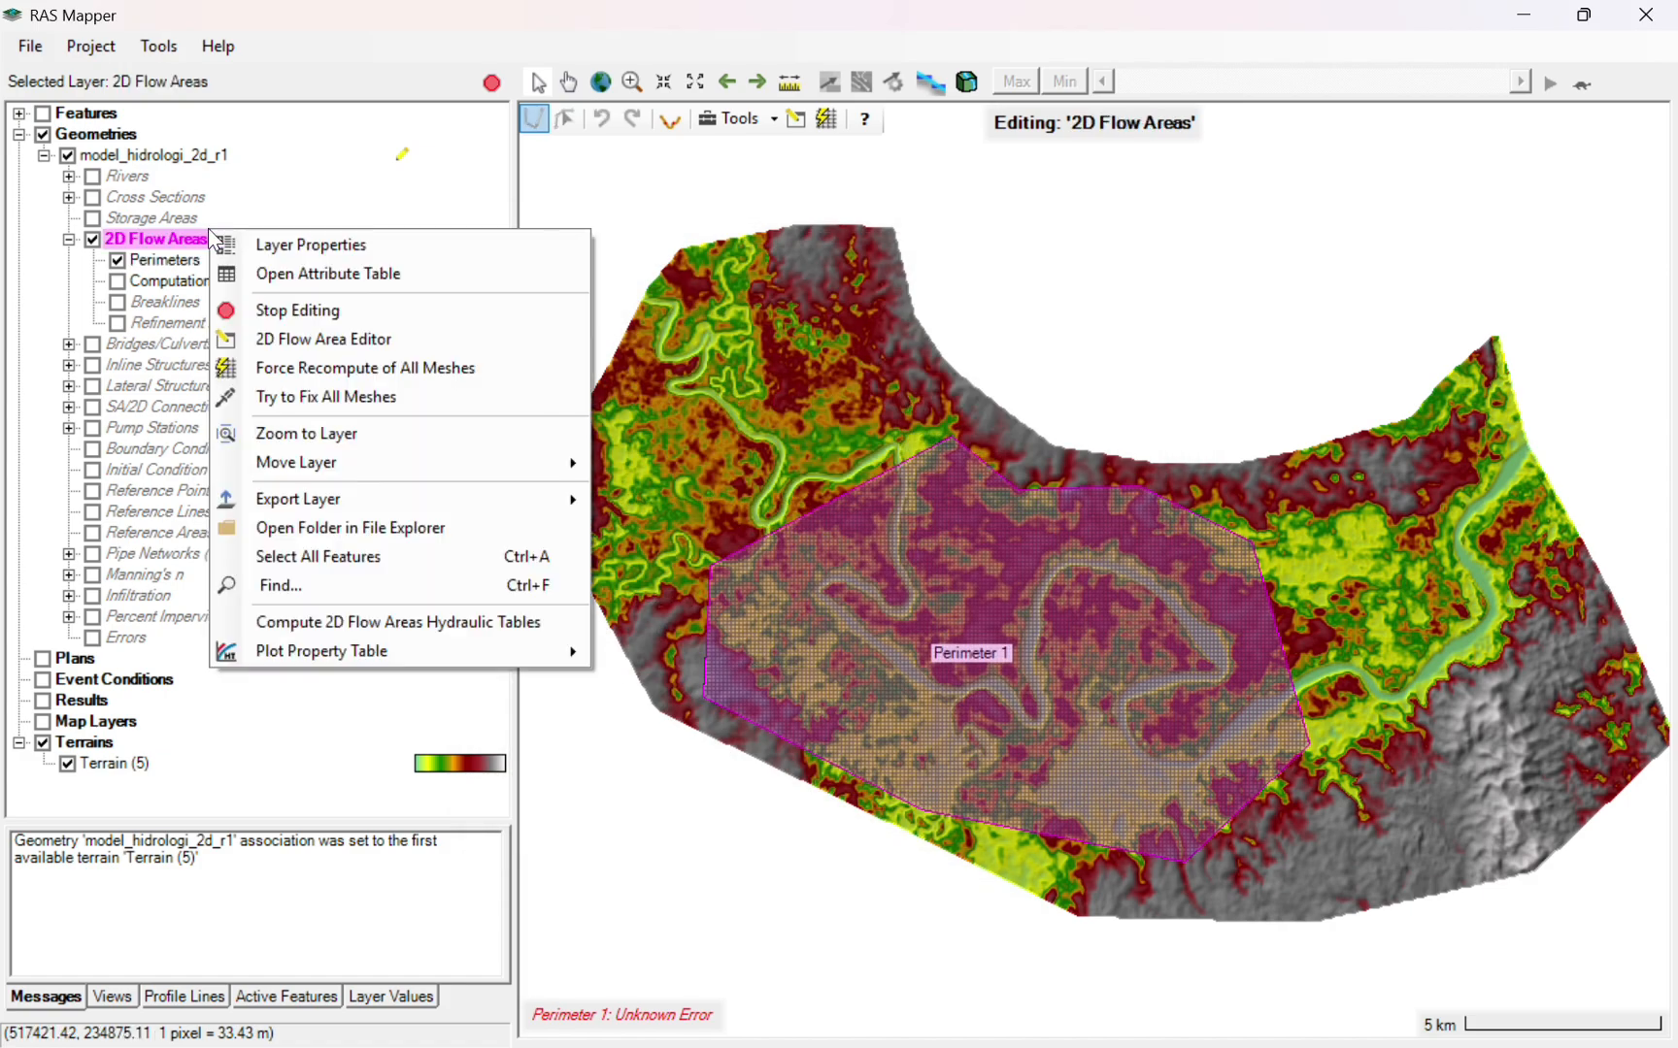
pyautogui.click(310, 337)
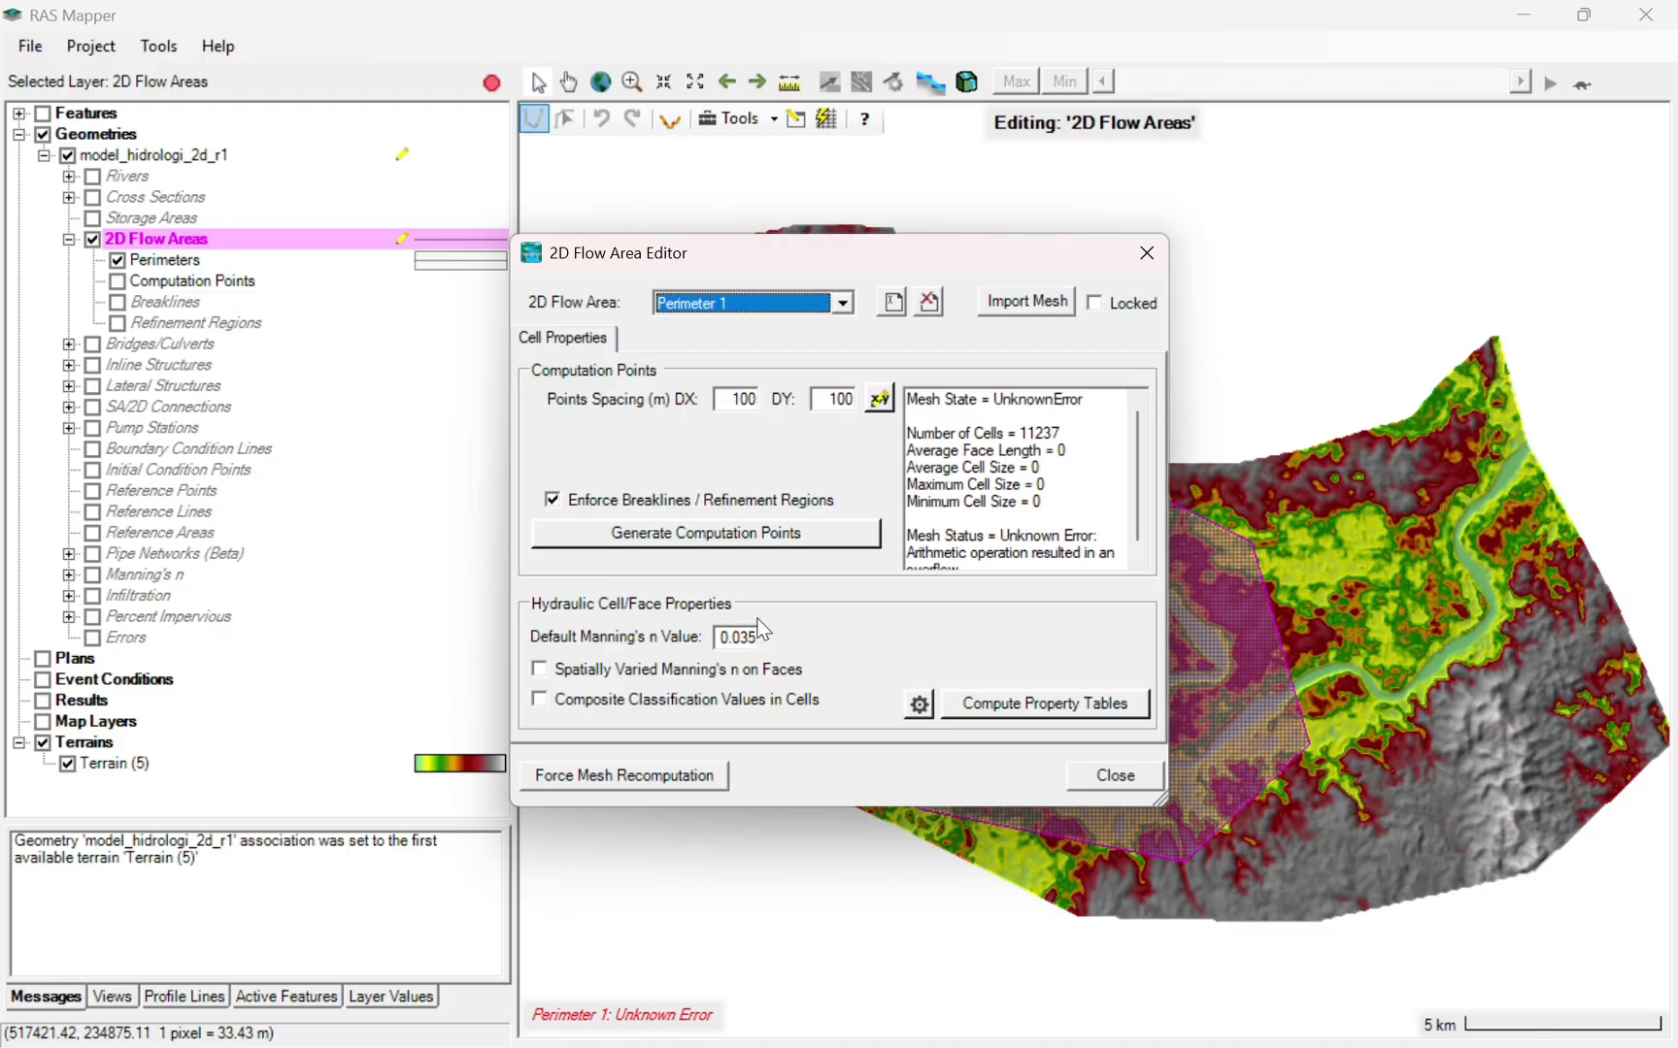
pyautogui.click(1115, 775)
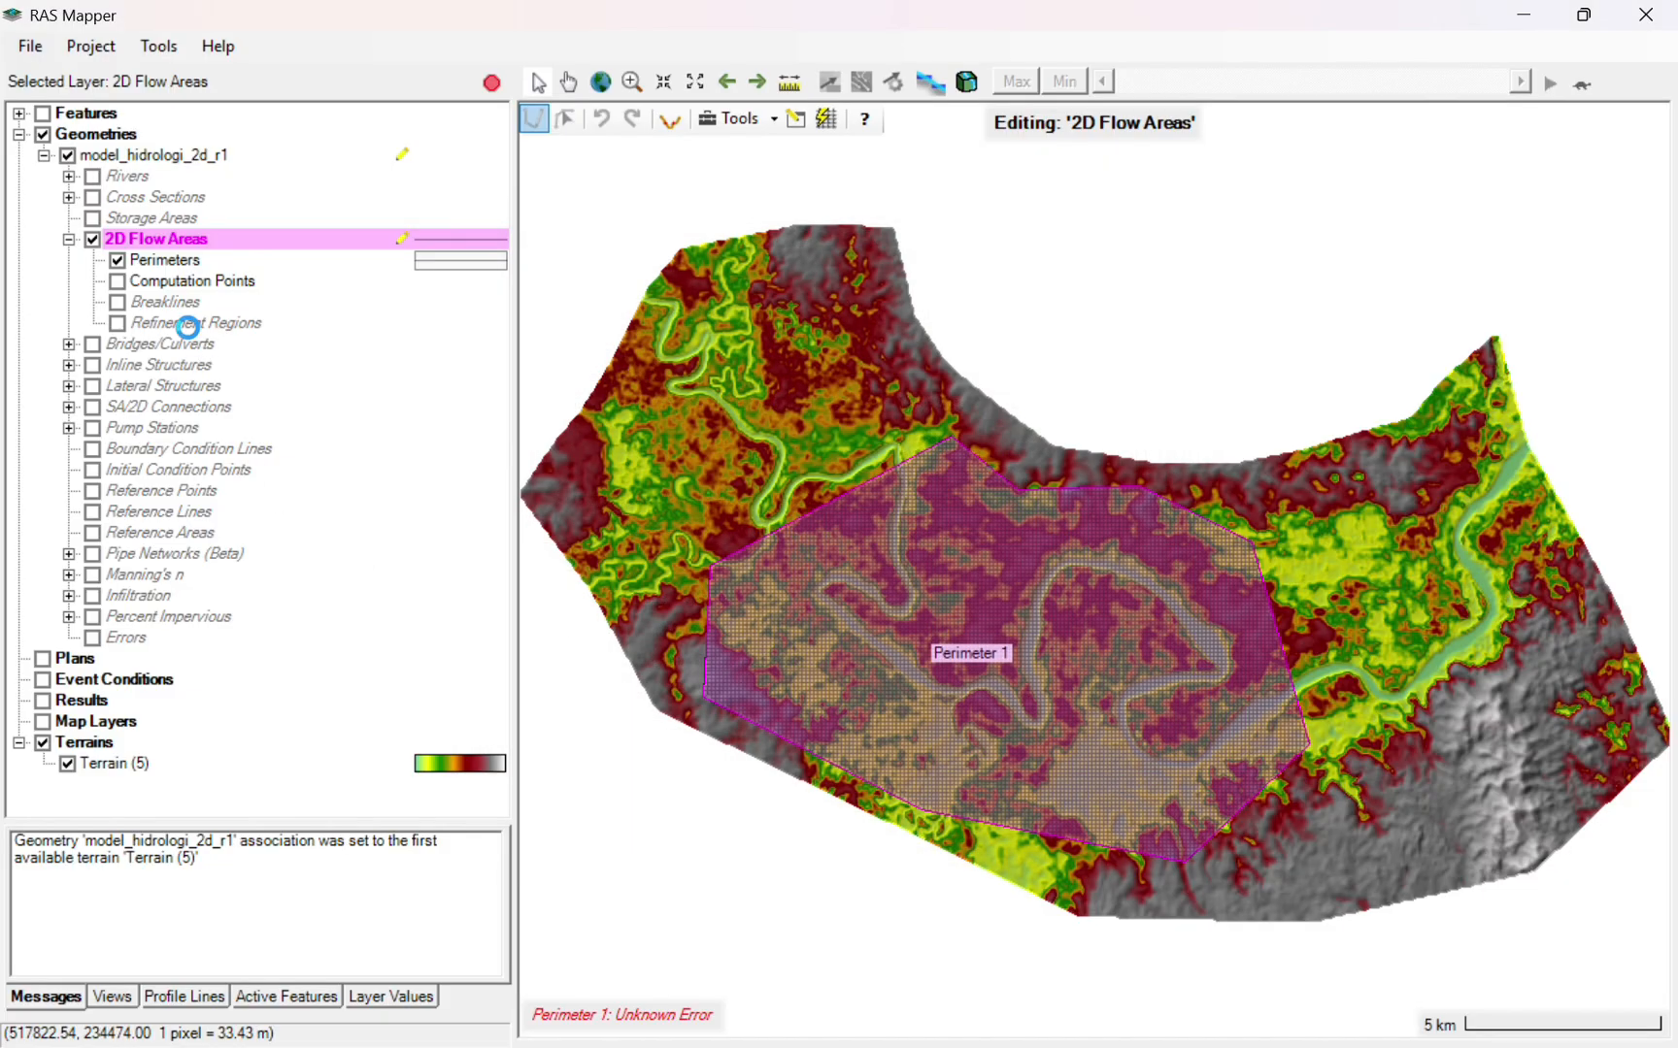
# - Start a refinement region at the upstream edge of Perimeter 1, tracing the river's eastern and northern bank to the narrow southern bend
pyautogui.click(194, 328)
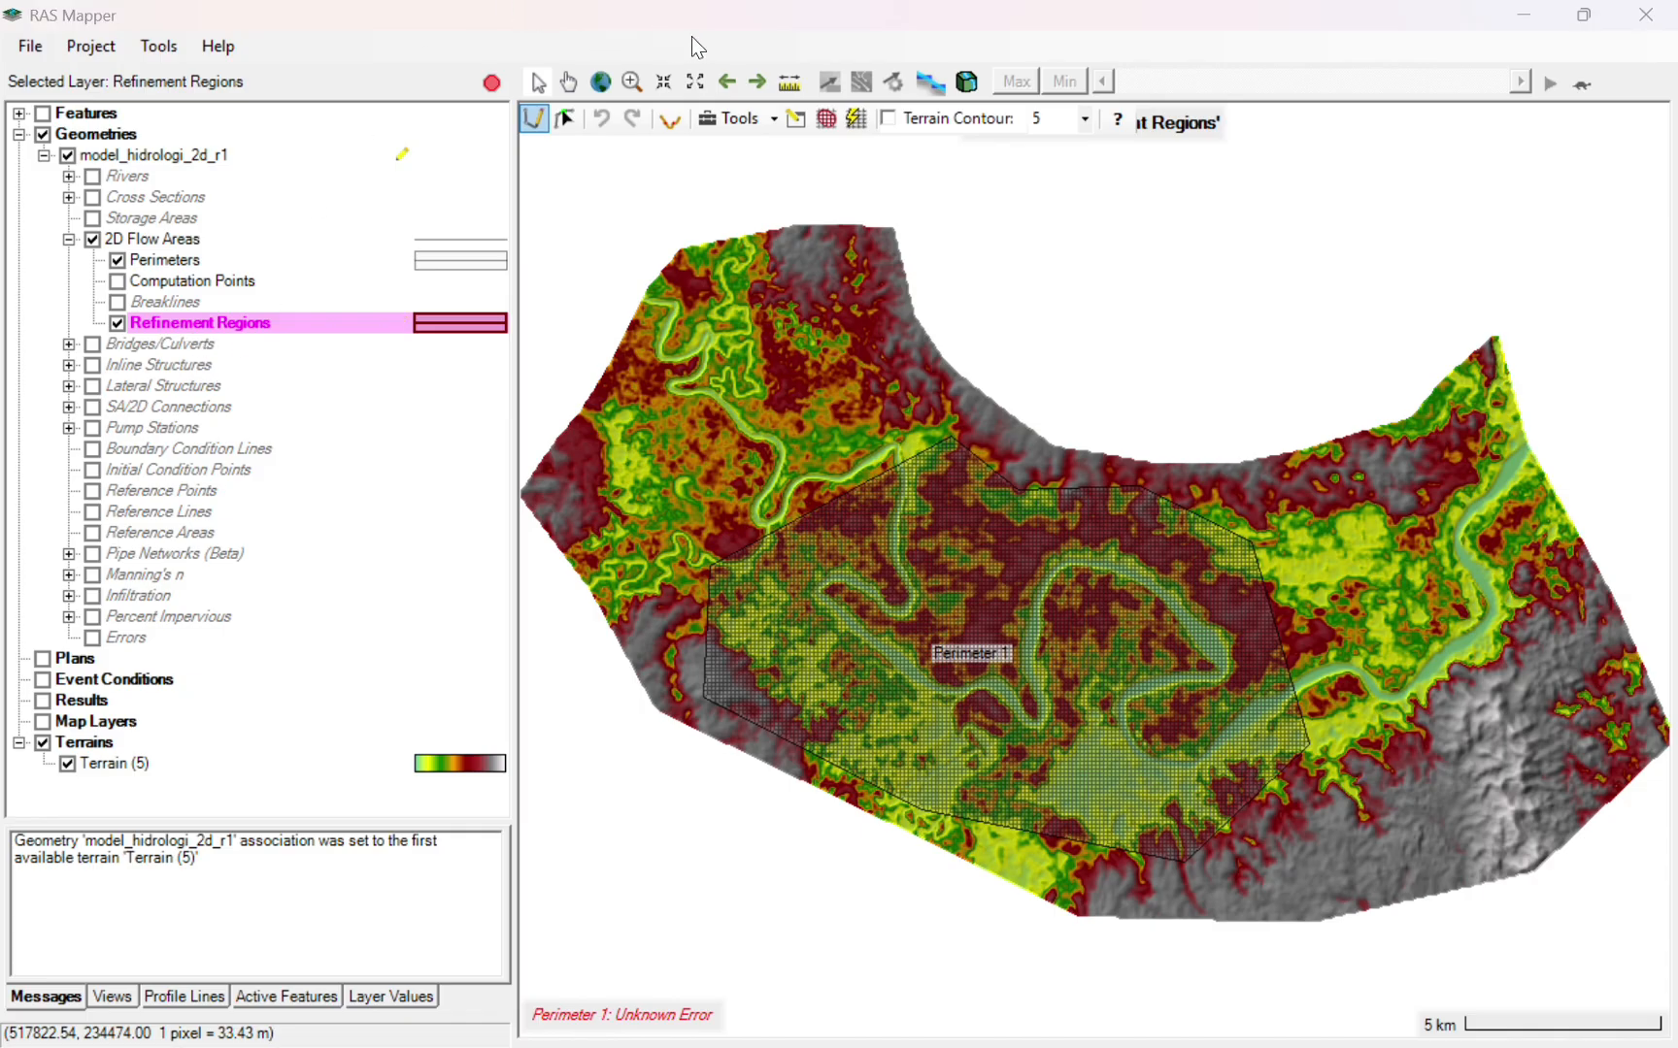
pyautogui.scroll(2, 663, 270)
pyautogui.click(660, 263)
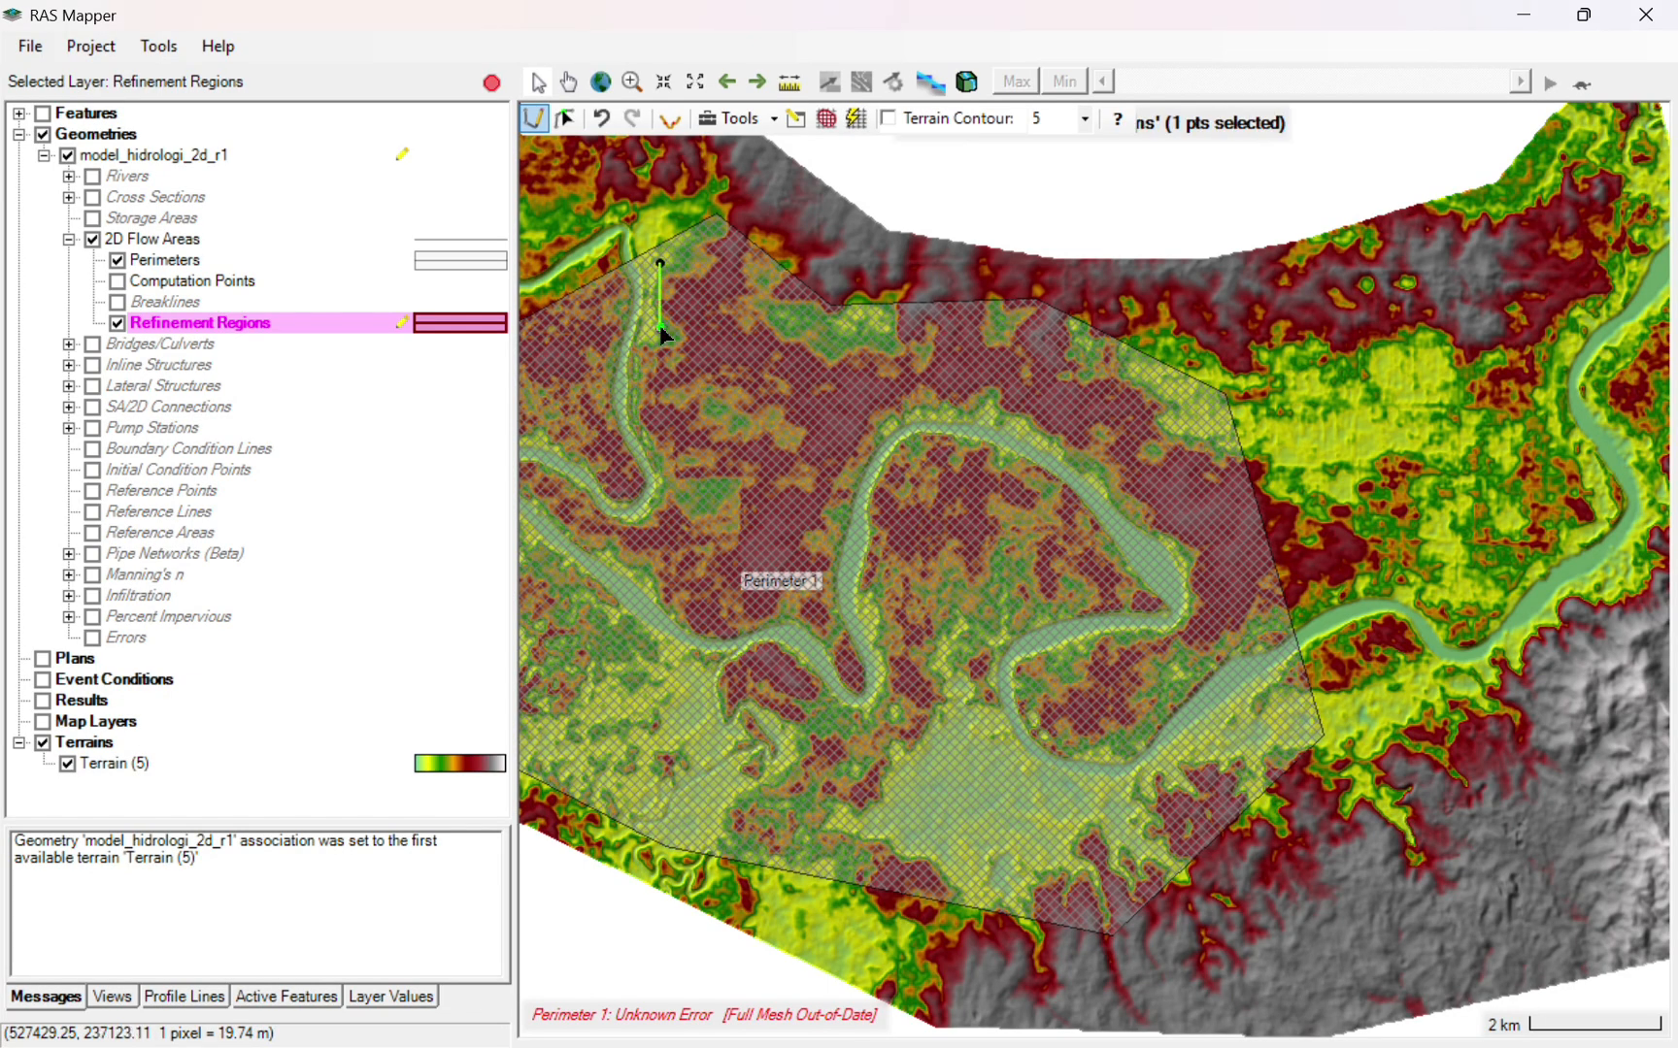
pyautogui.click(649, 404)
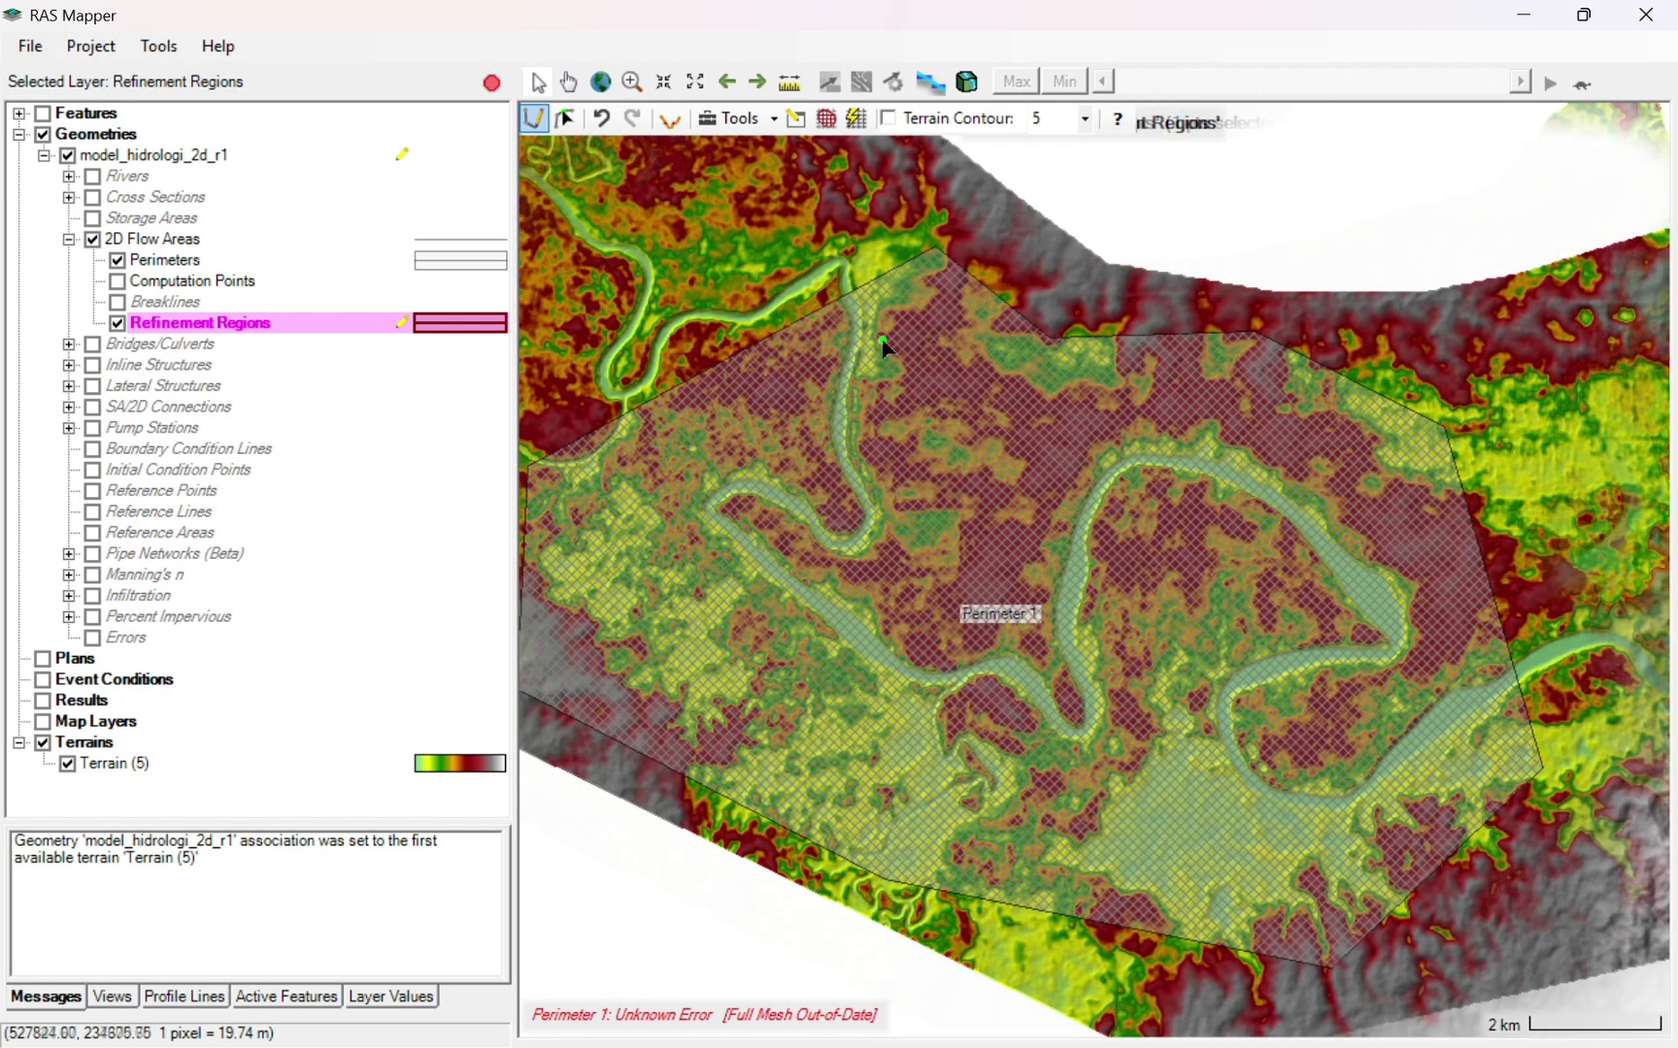
pyautogui.scroll(1, 864, 311)
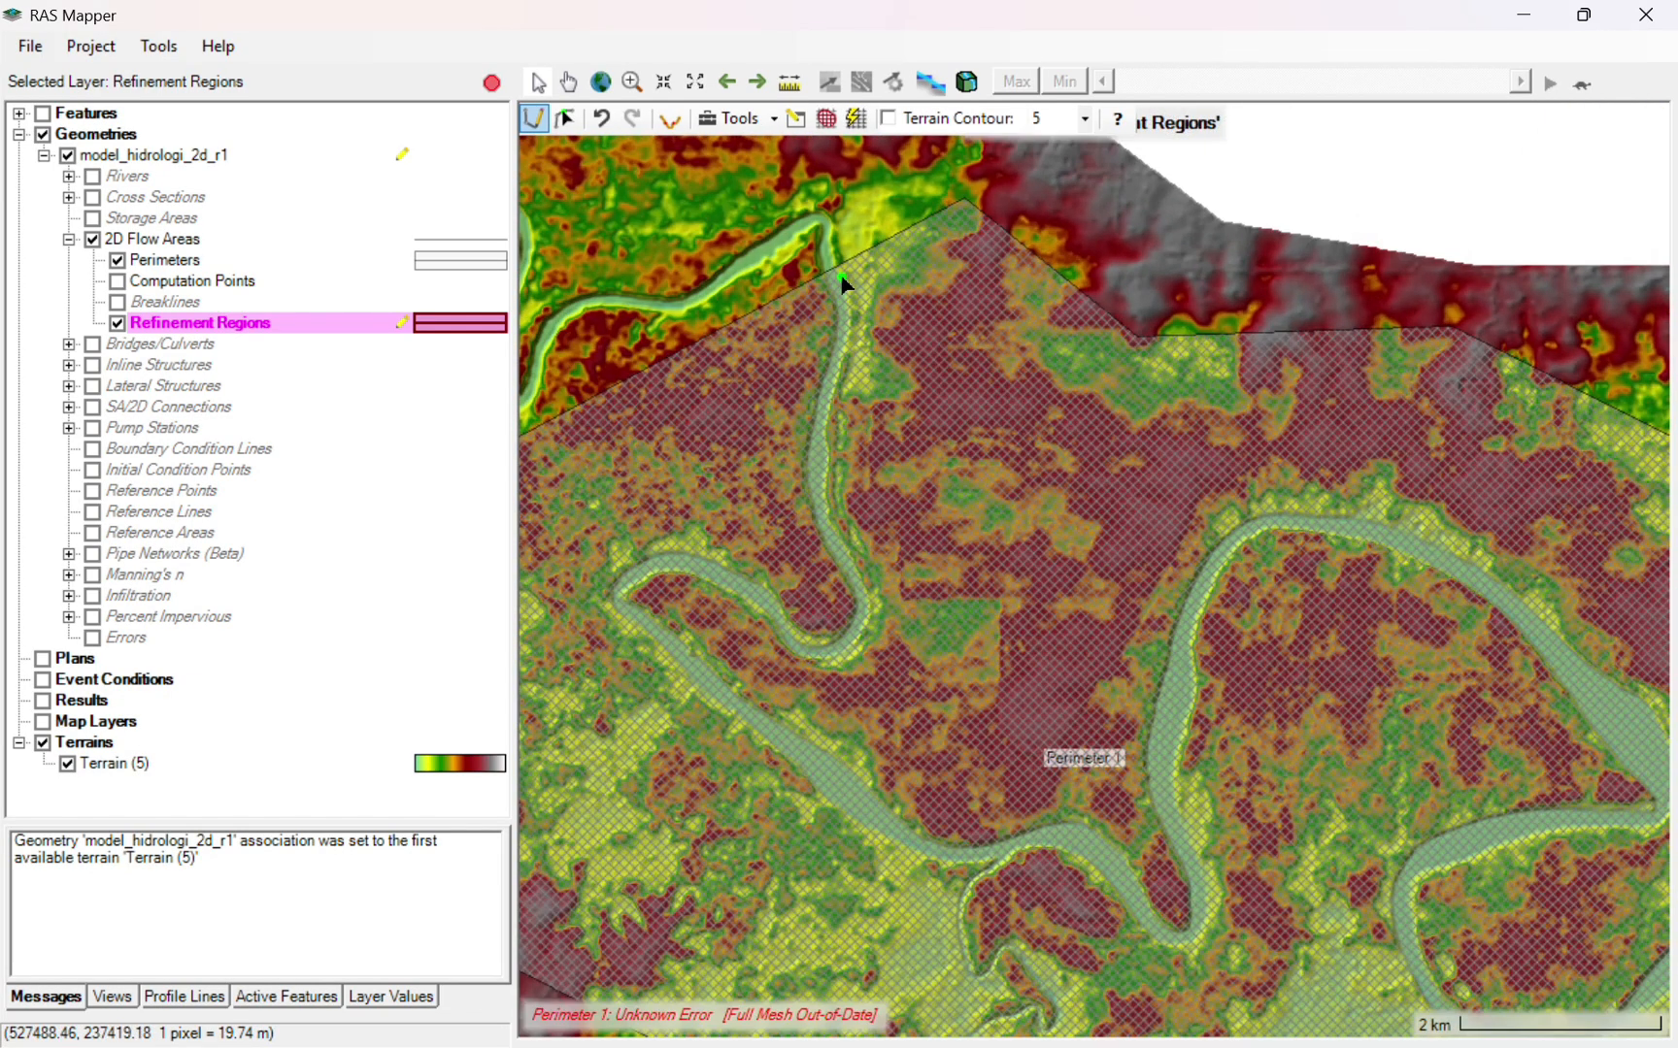
pyautogui.click(882, 286)
pyautogui.click(886, 361)
pyautogui.click(858, 433)
pyautogui.click(860, 503)
pyautogui.click(895, 555)
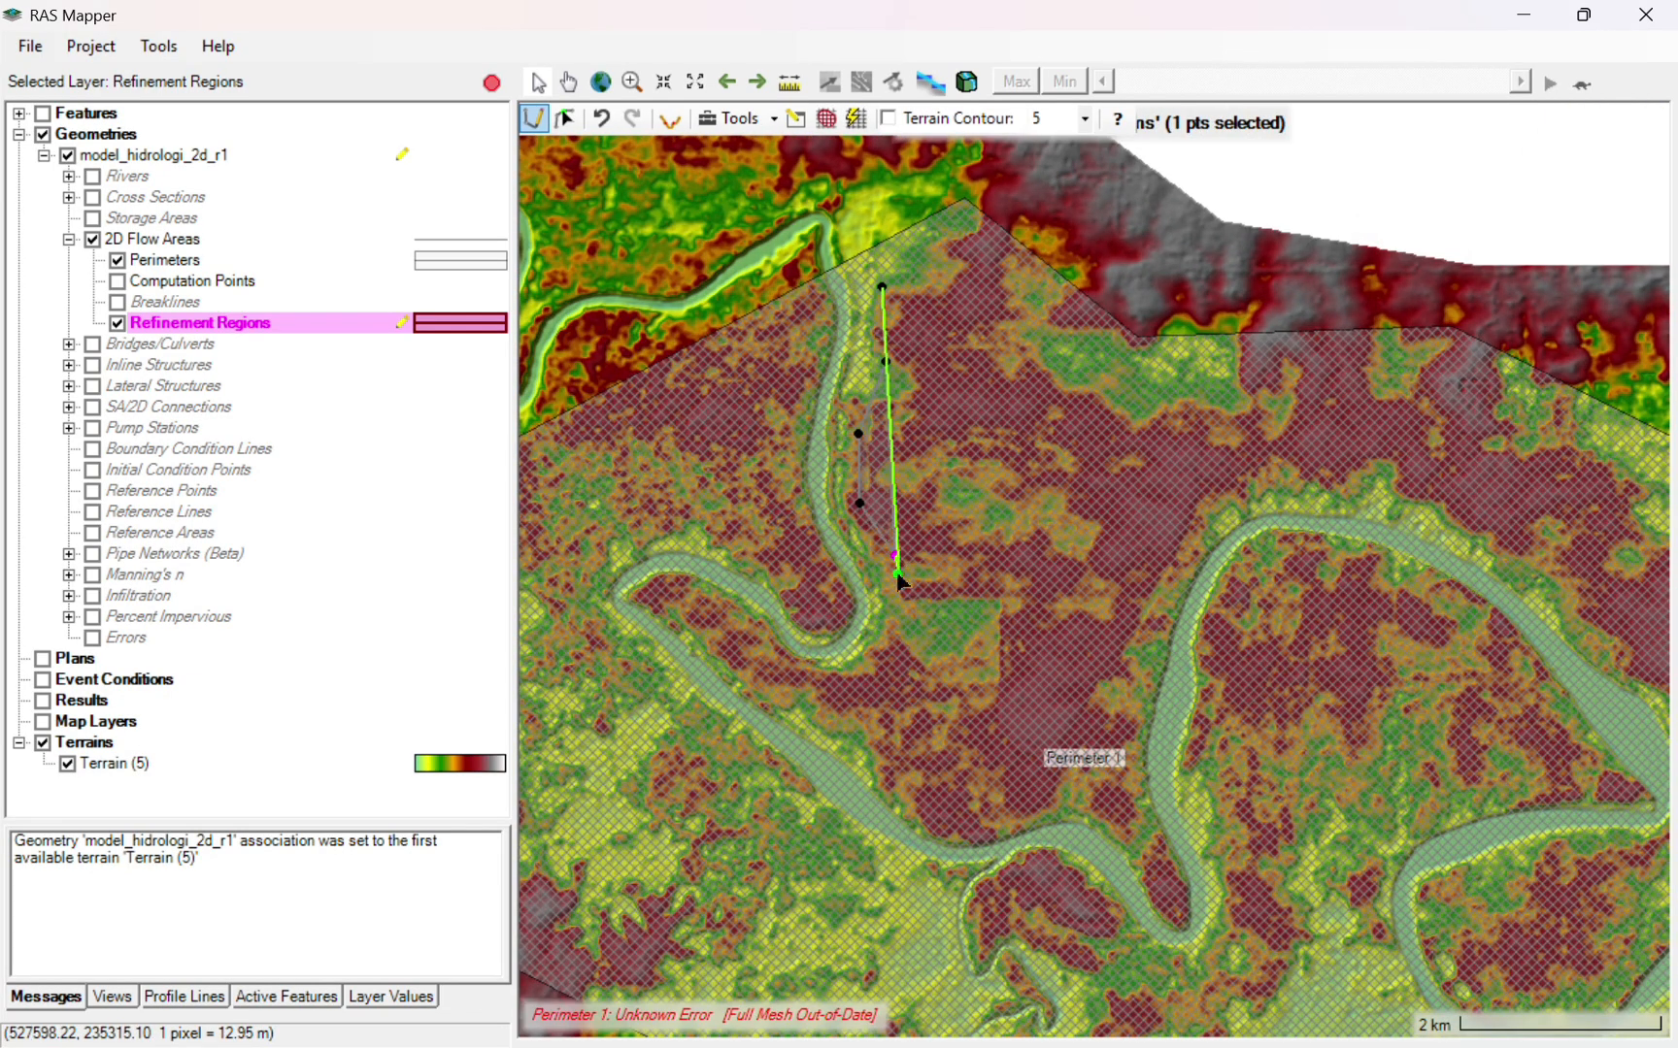
pyautogui.click(905, 607)
pyautogui.click(853, 673)
pyautogui.click(796, 673)
pyautogui.click(771, 646)
pyautogui.click(719, 605)
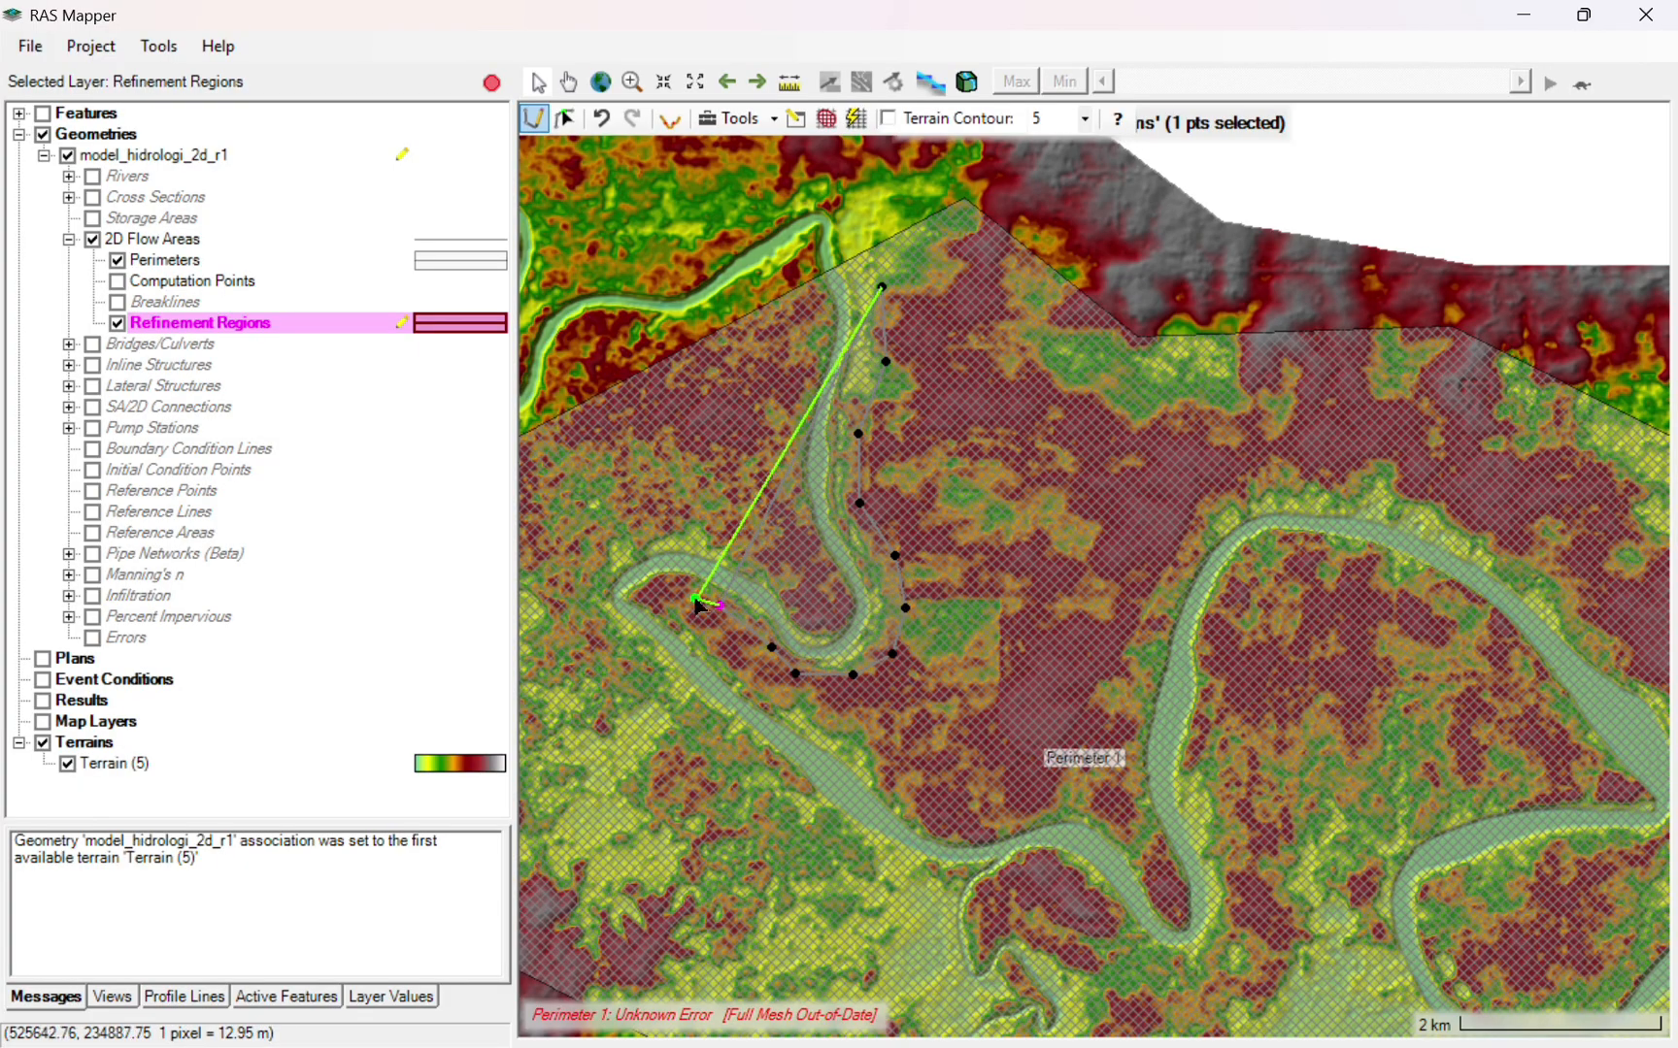
pyautogui.click(674, 599)
pyautogui.click(673, 611)
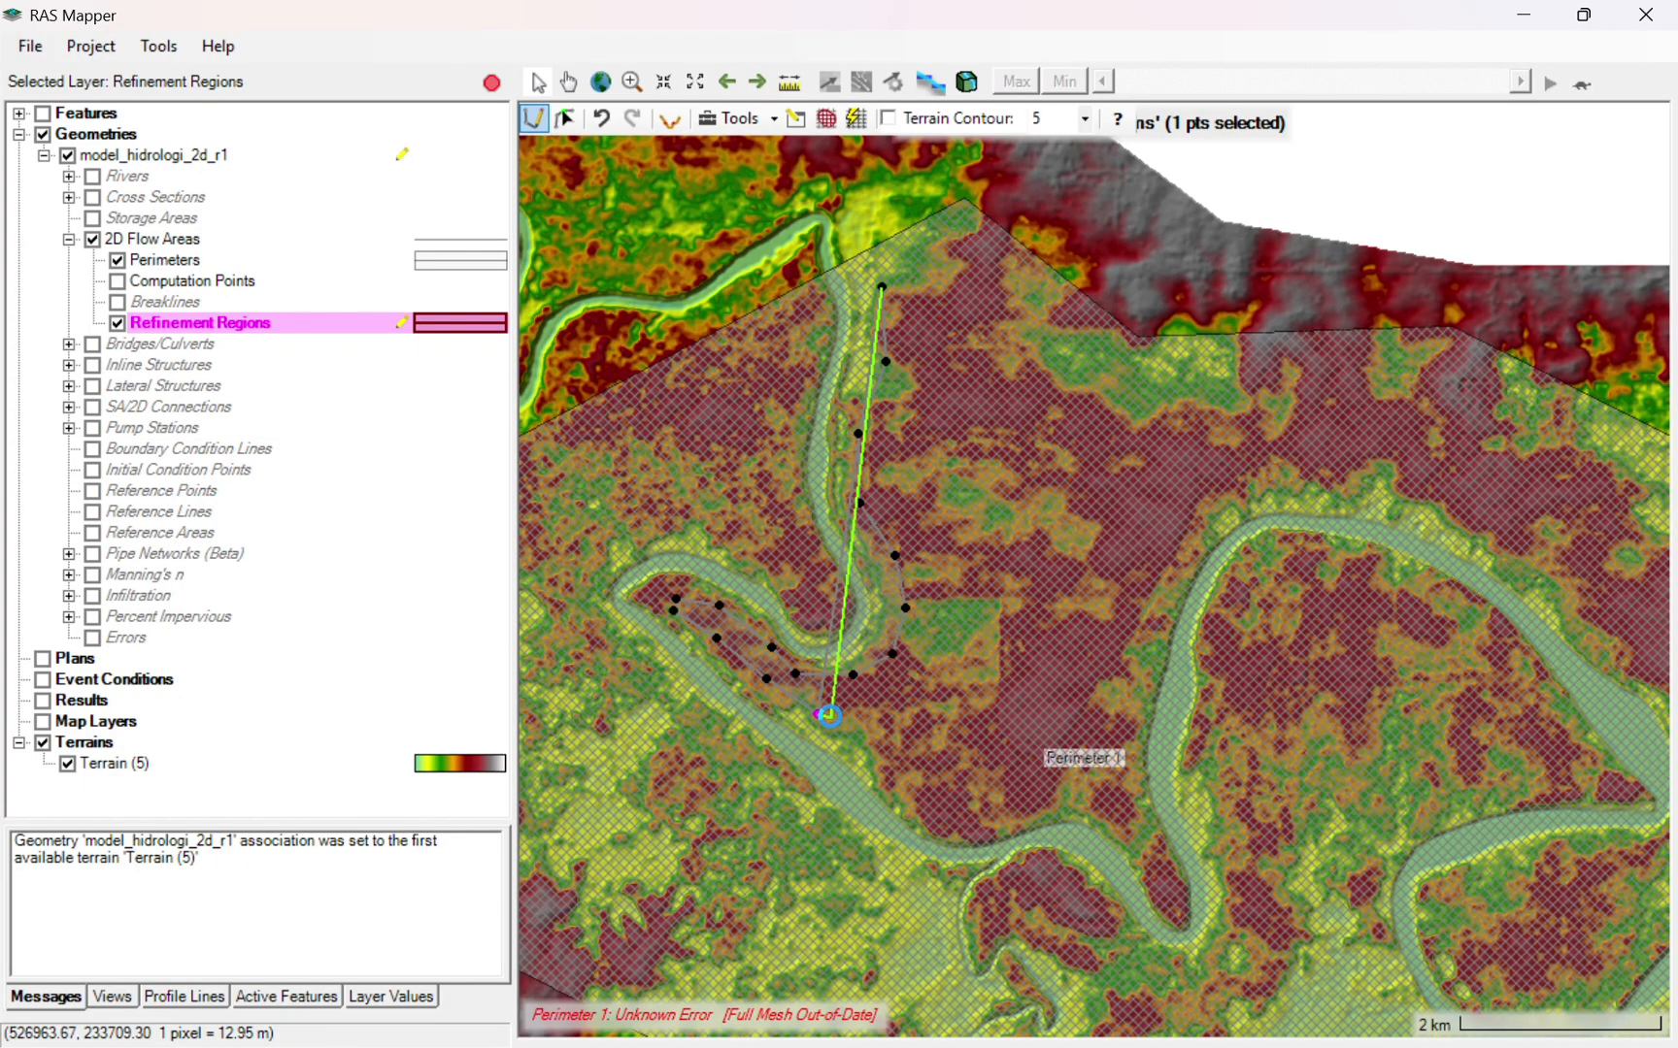
pyautogui.click(705, 640)
pyautogui.click(771, 685)
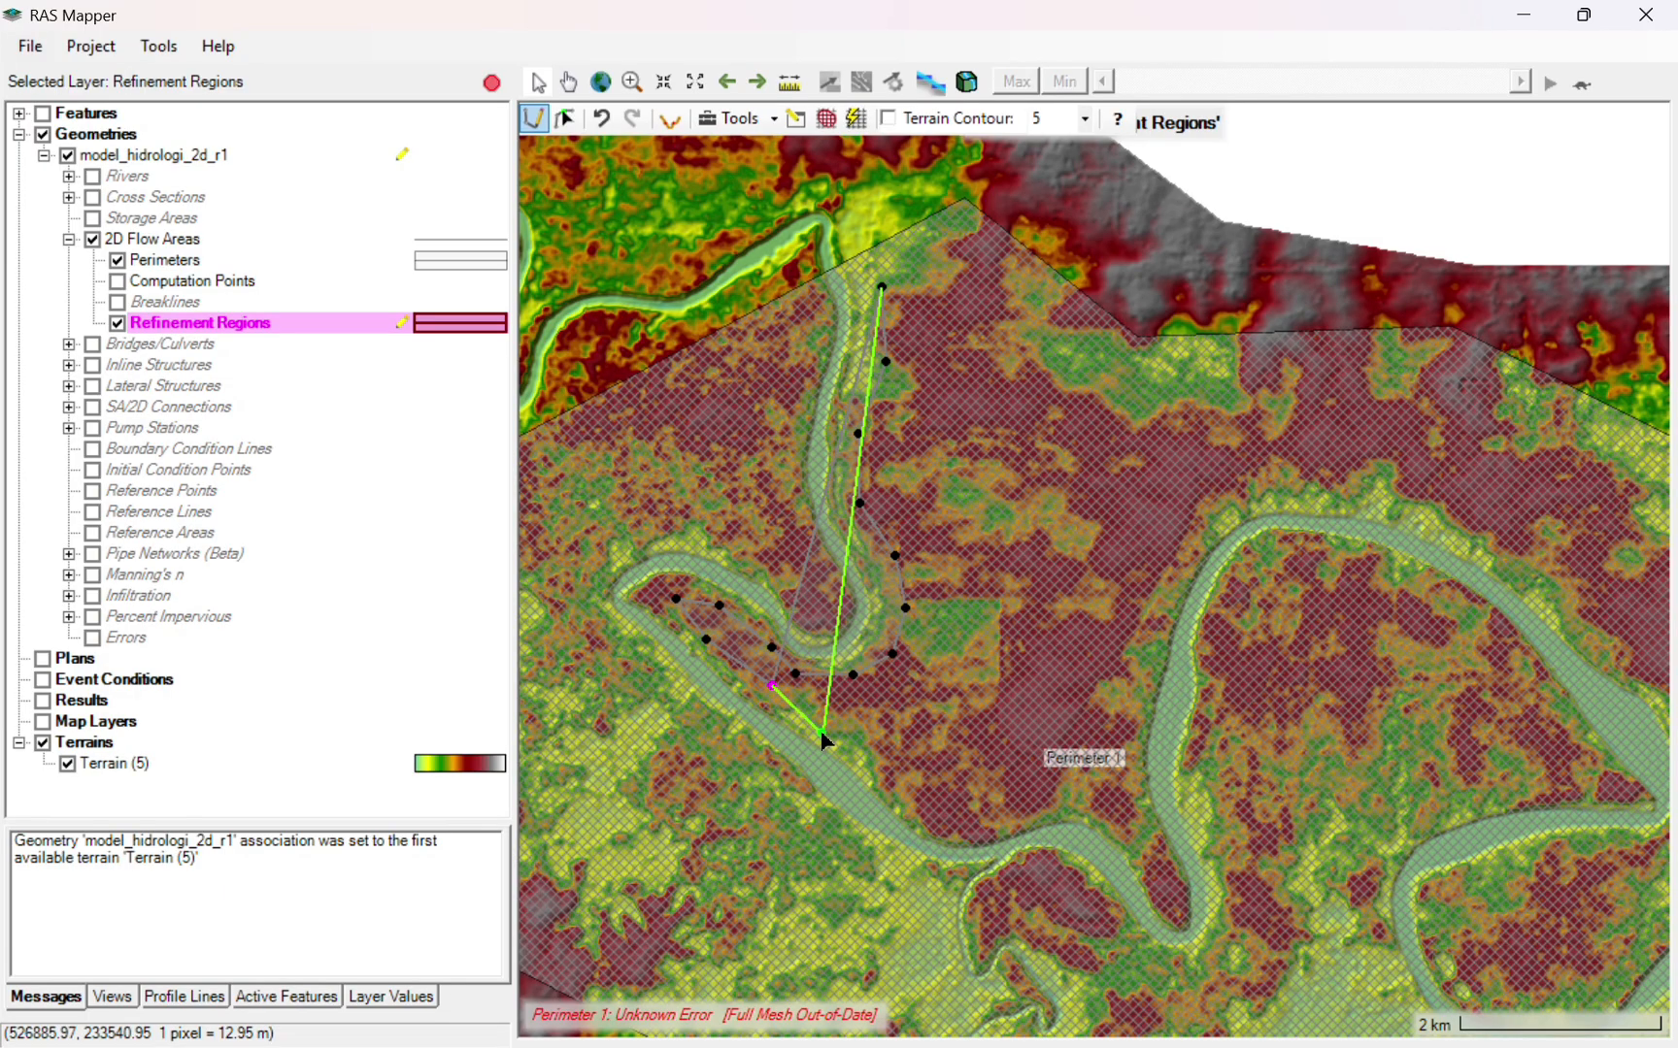
pyautogui.click(833, 735)
pyautogui.click(877, 768)
pyautogui.click(940, 805)
pyautogui.click(982, 807)
pyautogui.click(1019, 807)
pyautogui.click(1056, 807)
pyautogui.click(1093, 811)
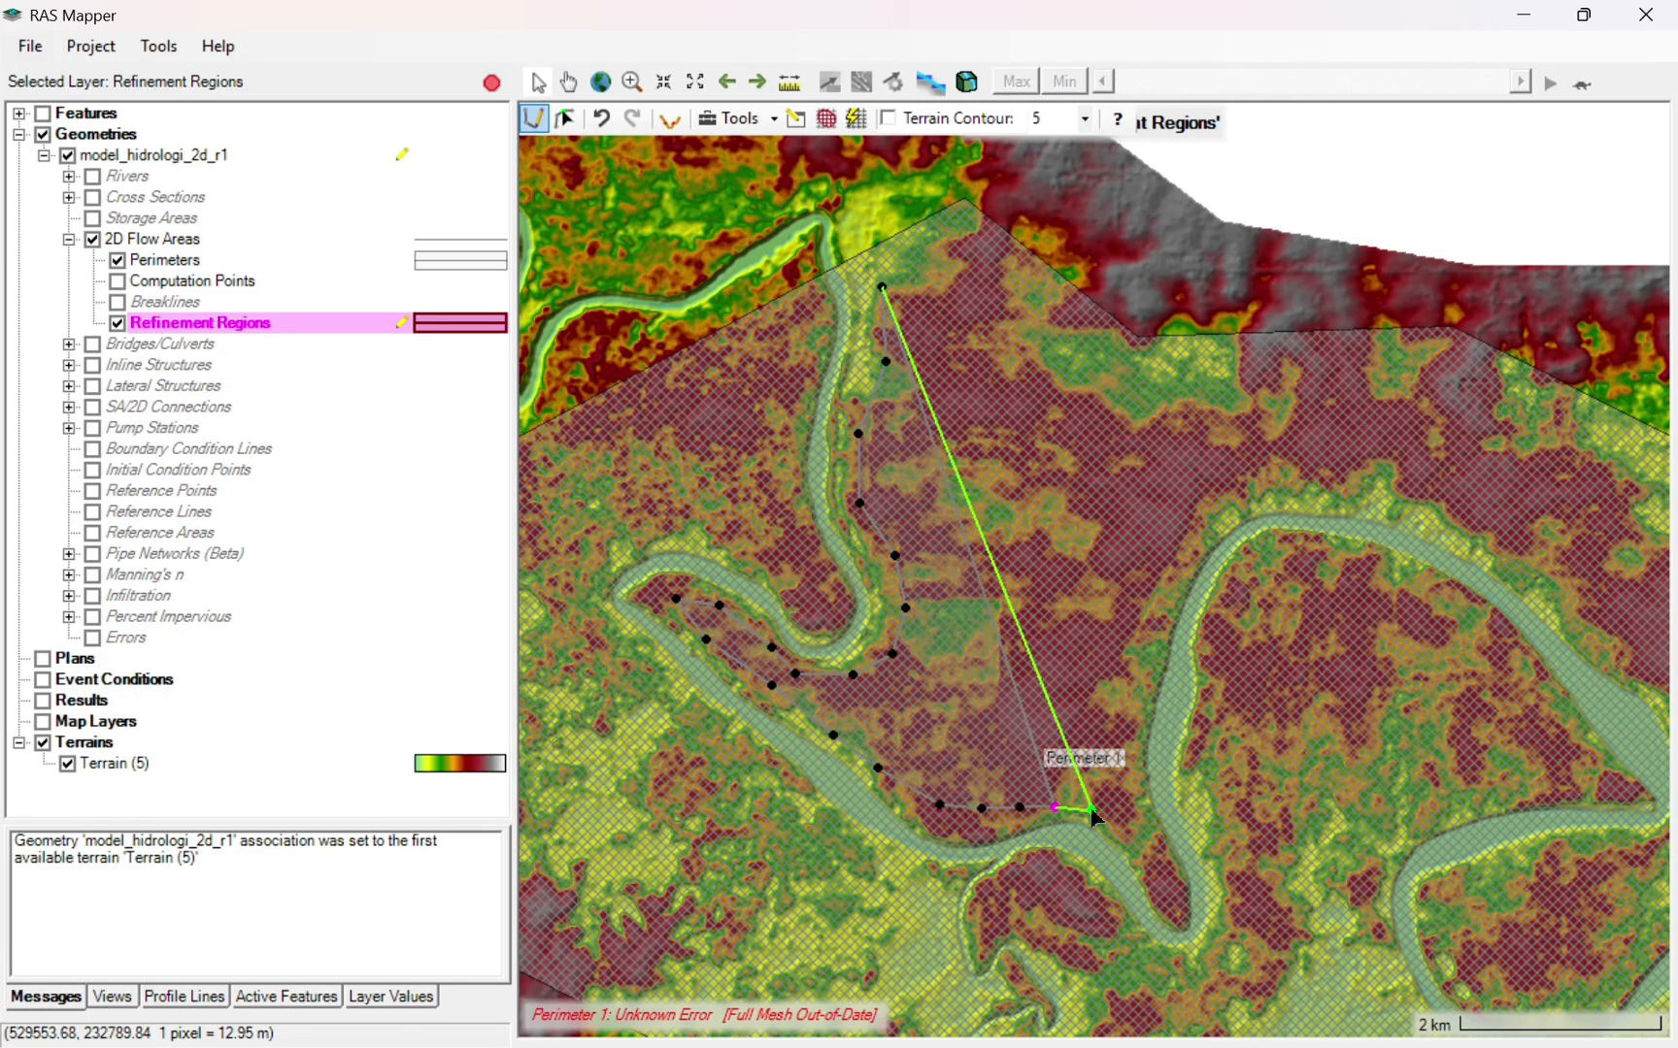
pyautogui.click(1135, 835)
pyautogui.click(1169, 875)
pyautogui.click(1168, 891)
# - Continue the refinement region outline around the large meander and inside the following loop to the eastern edge of Perimeter 1
pyautogui.click(1145, 810)
pyautogui.click(1118, 740)
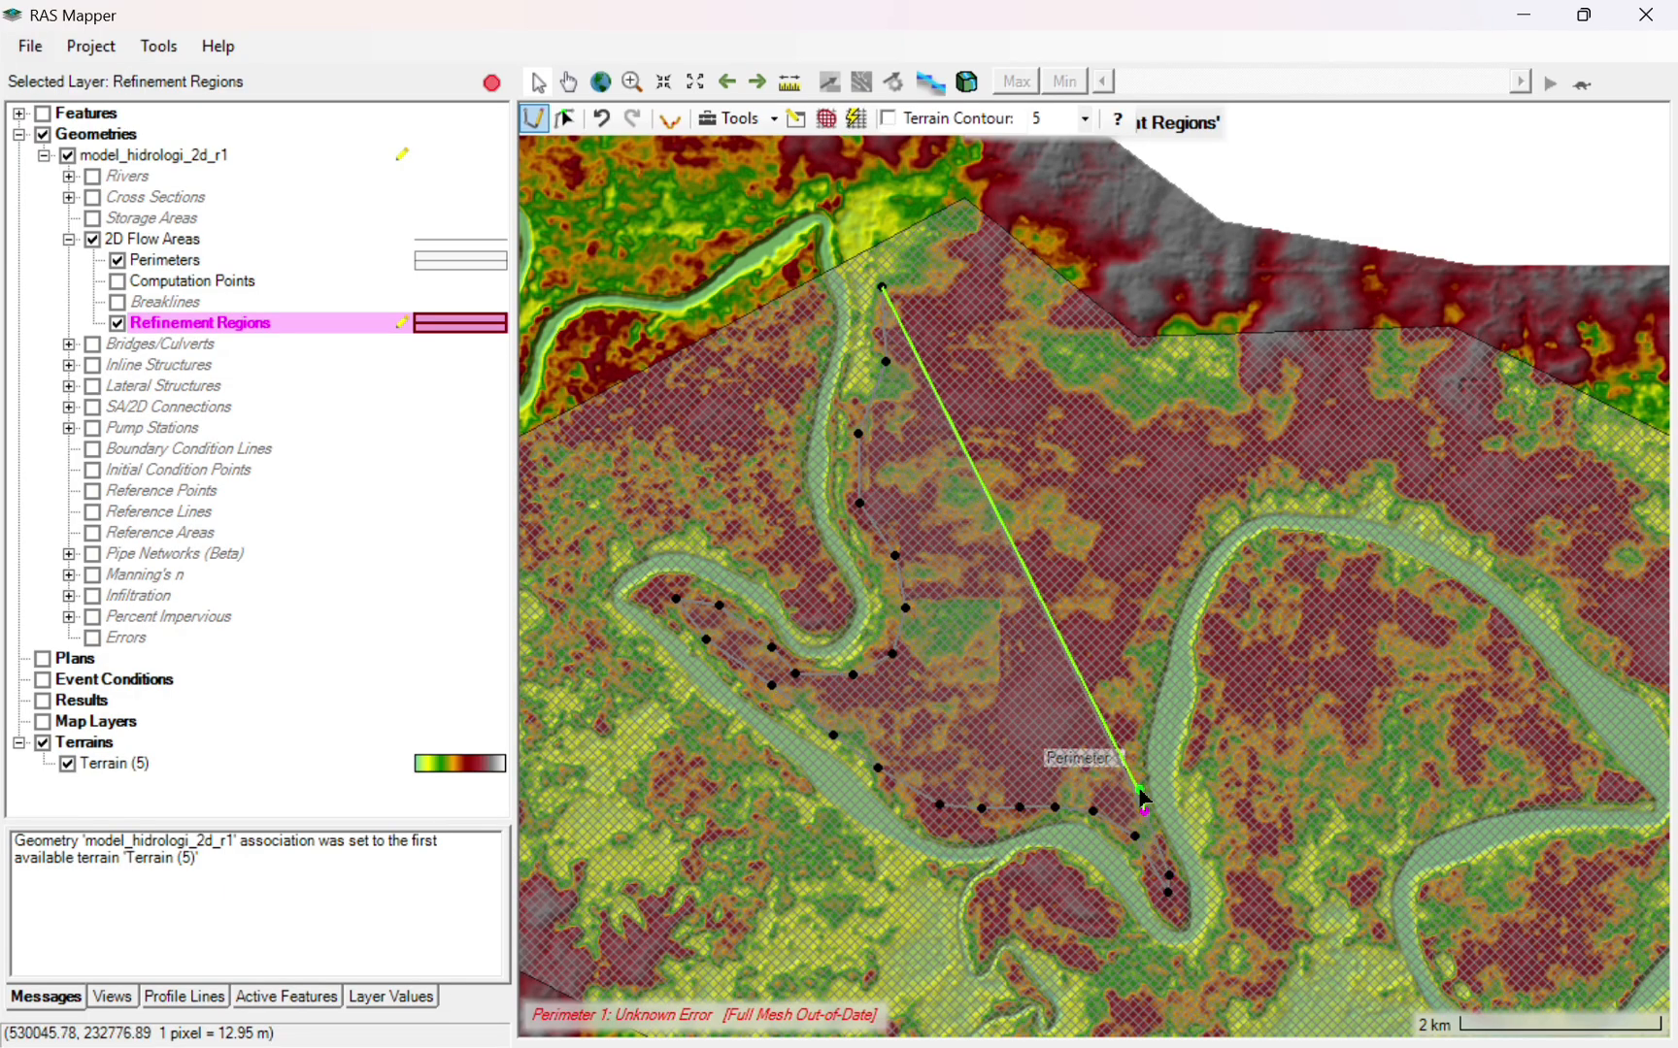
pyautogui.click(1134, 640)
pyautogui.click(1174, 531)
pyautogui.click(1240, 494)
pyautogui.click(1387, 489)
pyautogui.click(1504, 535)
pyautogui.click(1610, 628)
pyautogui.scroll(-3, 1617, 630)
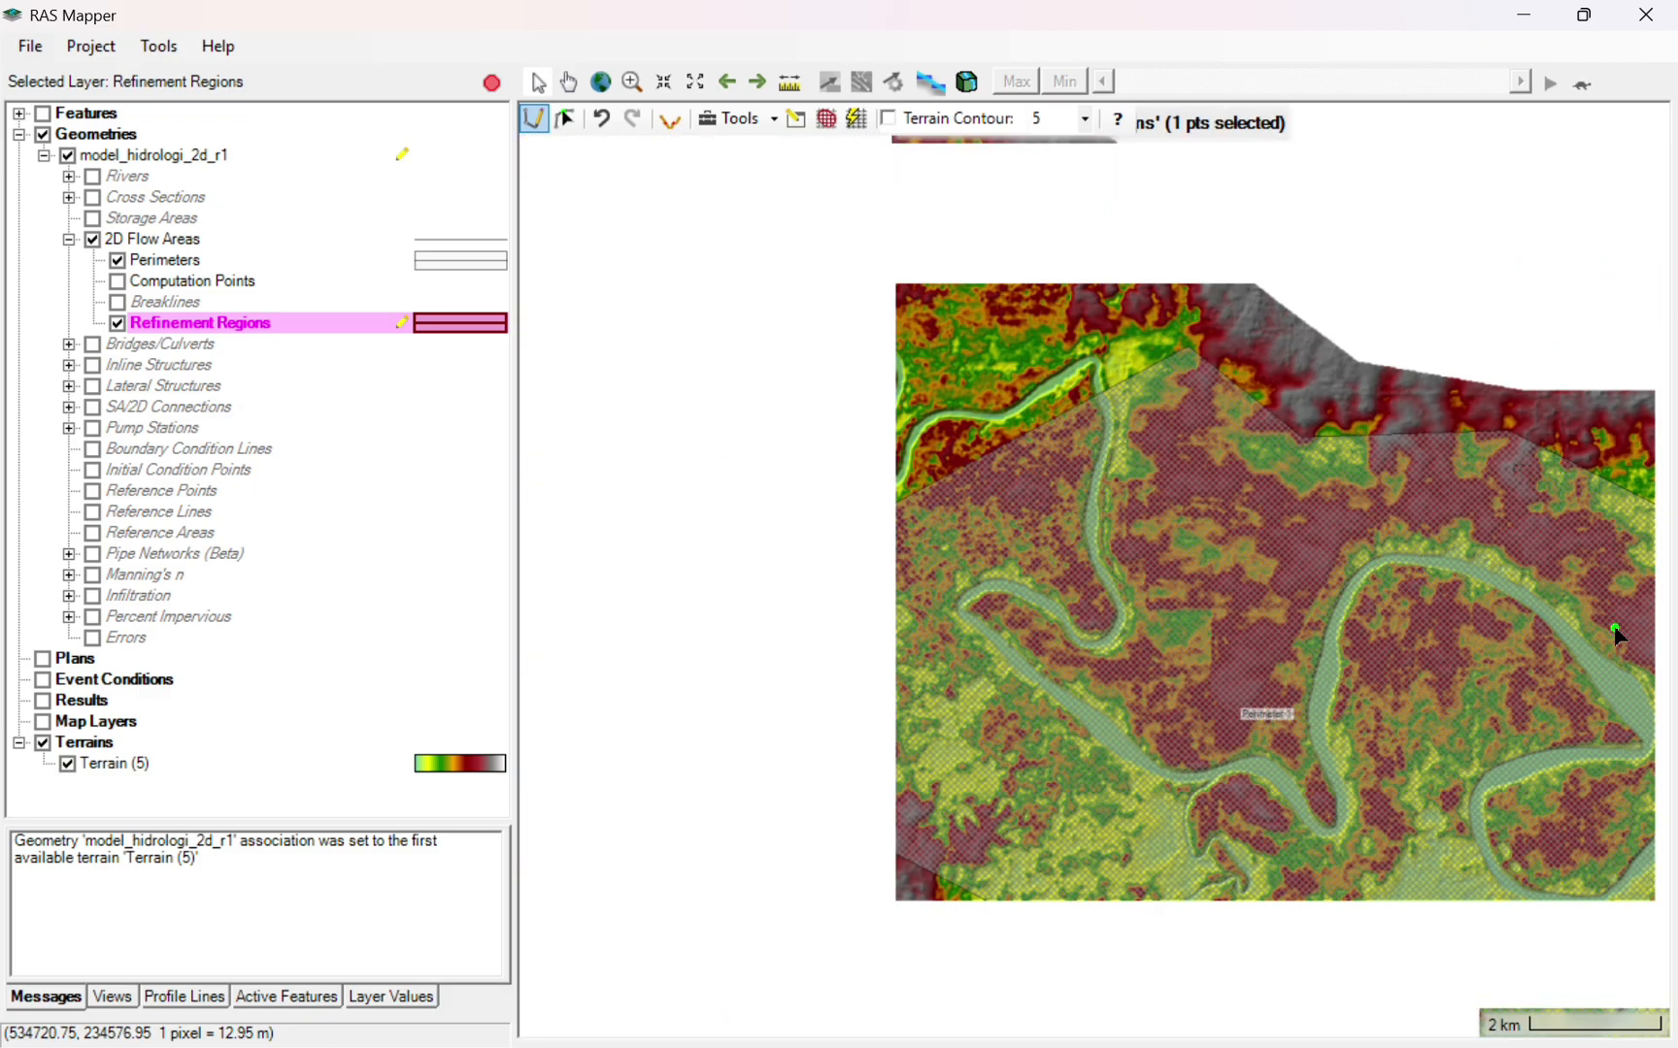
pyautogui.moveTo(1581, 638); pyautogui.dragTo(1075, 445)
pyautogui.scroll(3, 1123, 475)
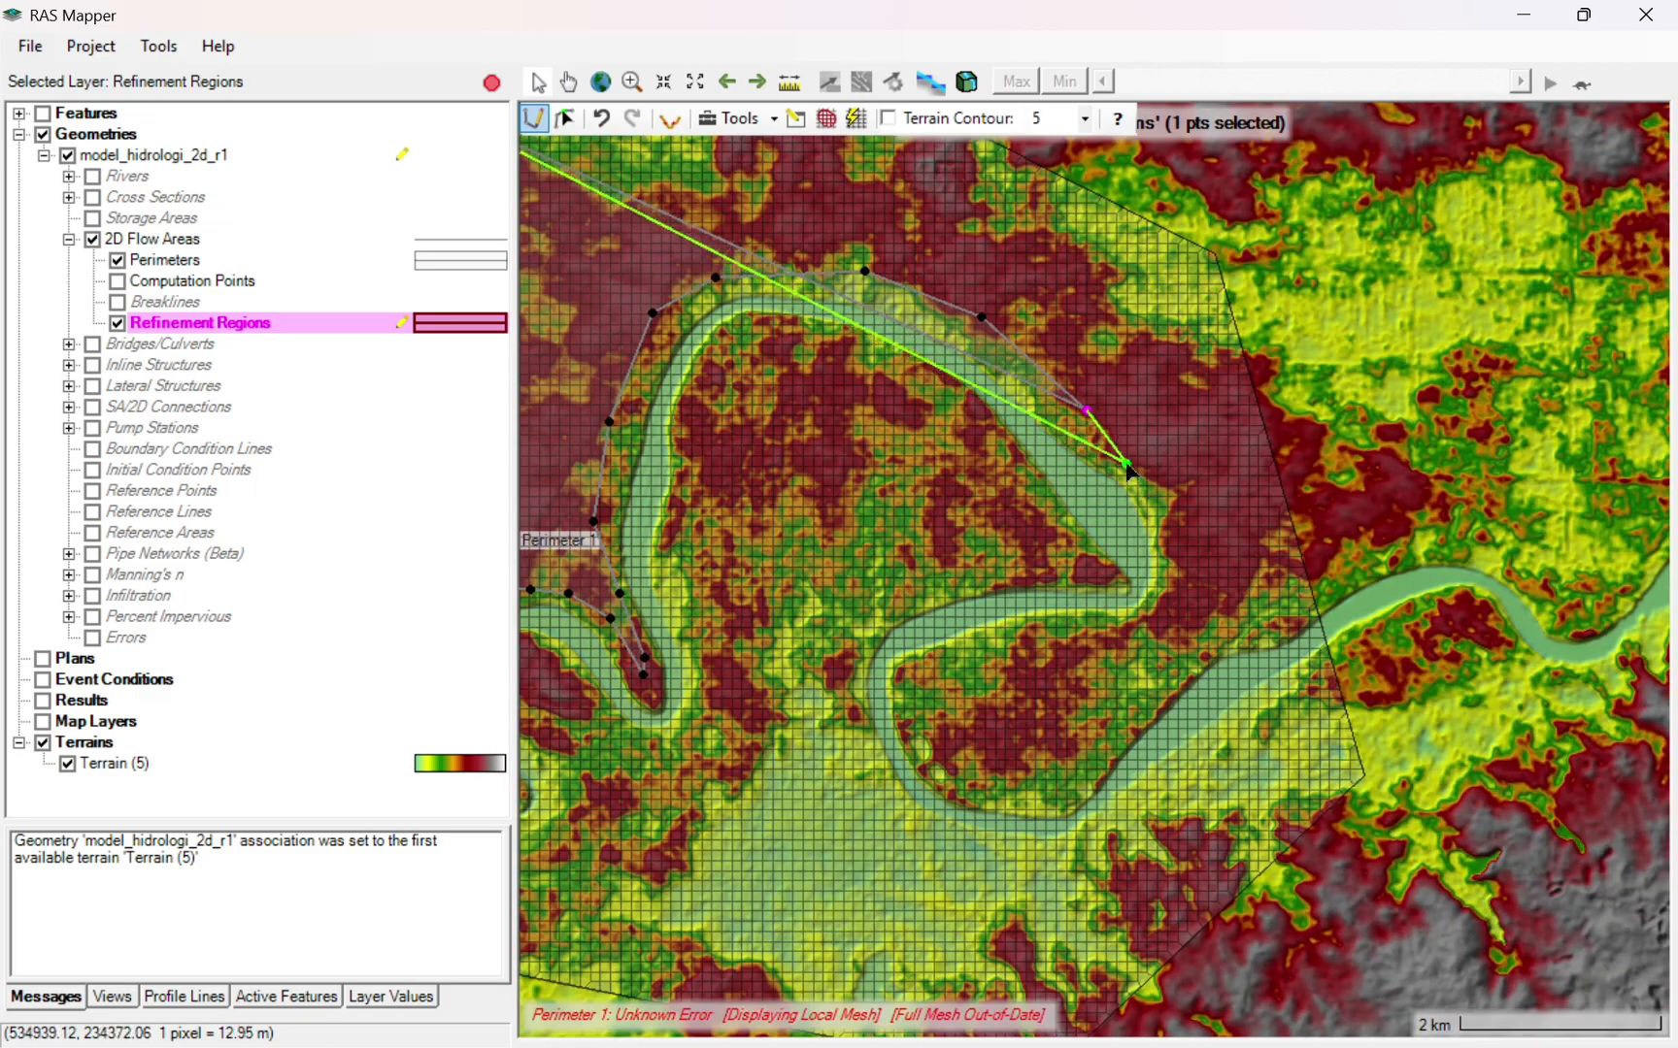
pyautogui.click(1132, 475)
pyautogui.click(1169, 610)
pyautogui.click(1123, 640)
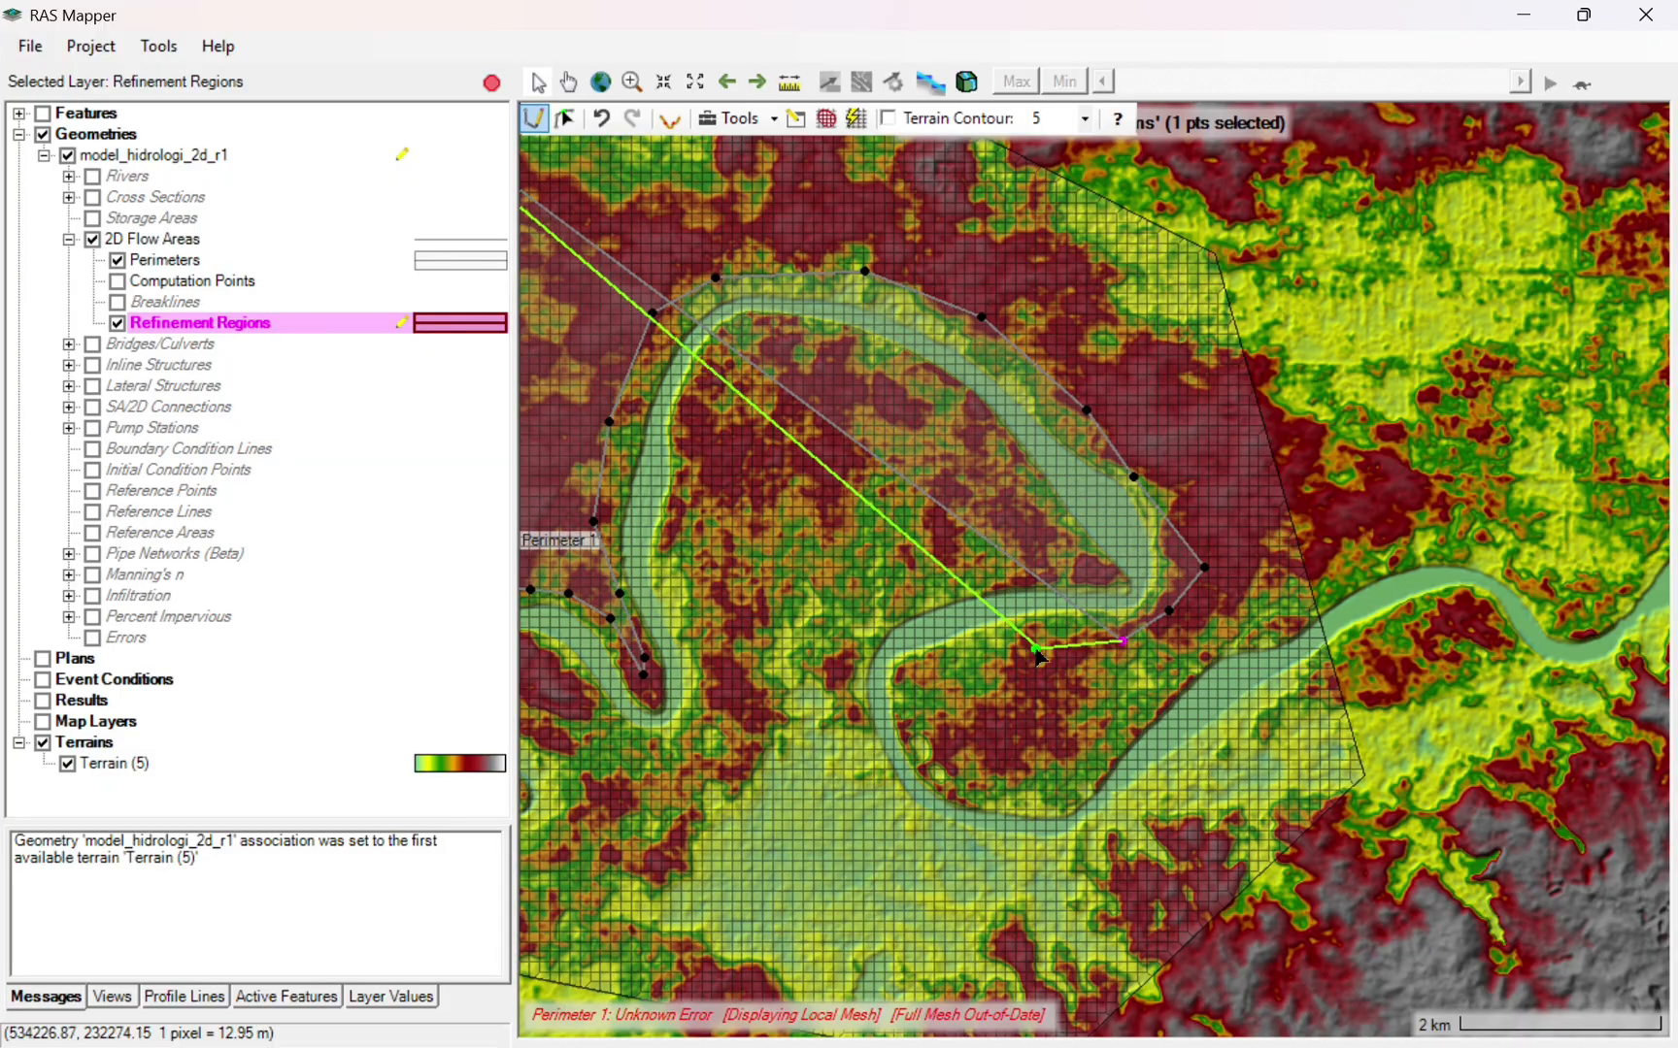
pyautogui.click(1033, 652)
pyautogui.click(966, 673)
pyautogui.click(922, 699)
pyautogui.click(926, 752)
pyautogui.click(978, 768)
pyautogui.click(1025, 777)
pyautogui.click(1079, 740)
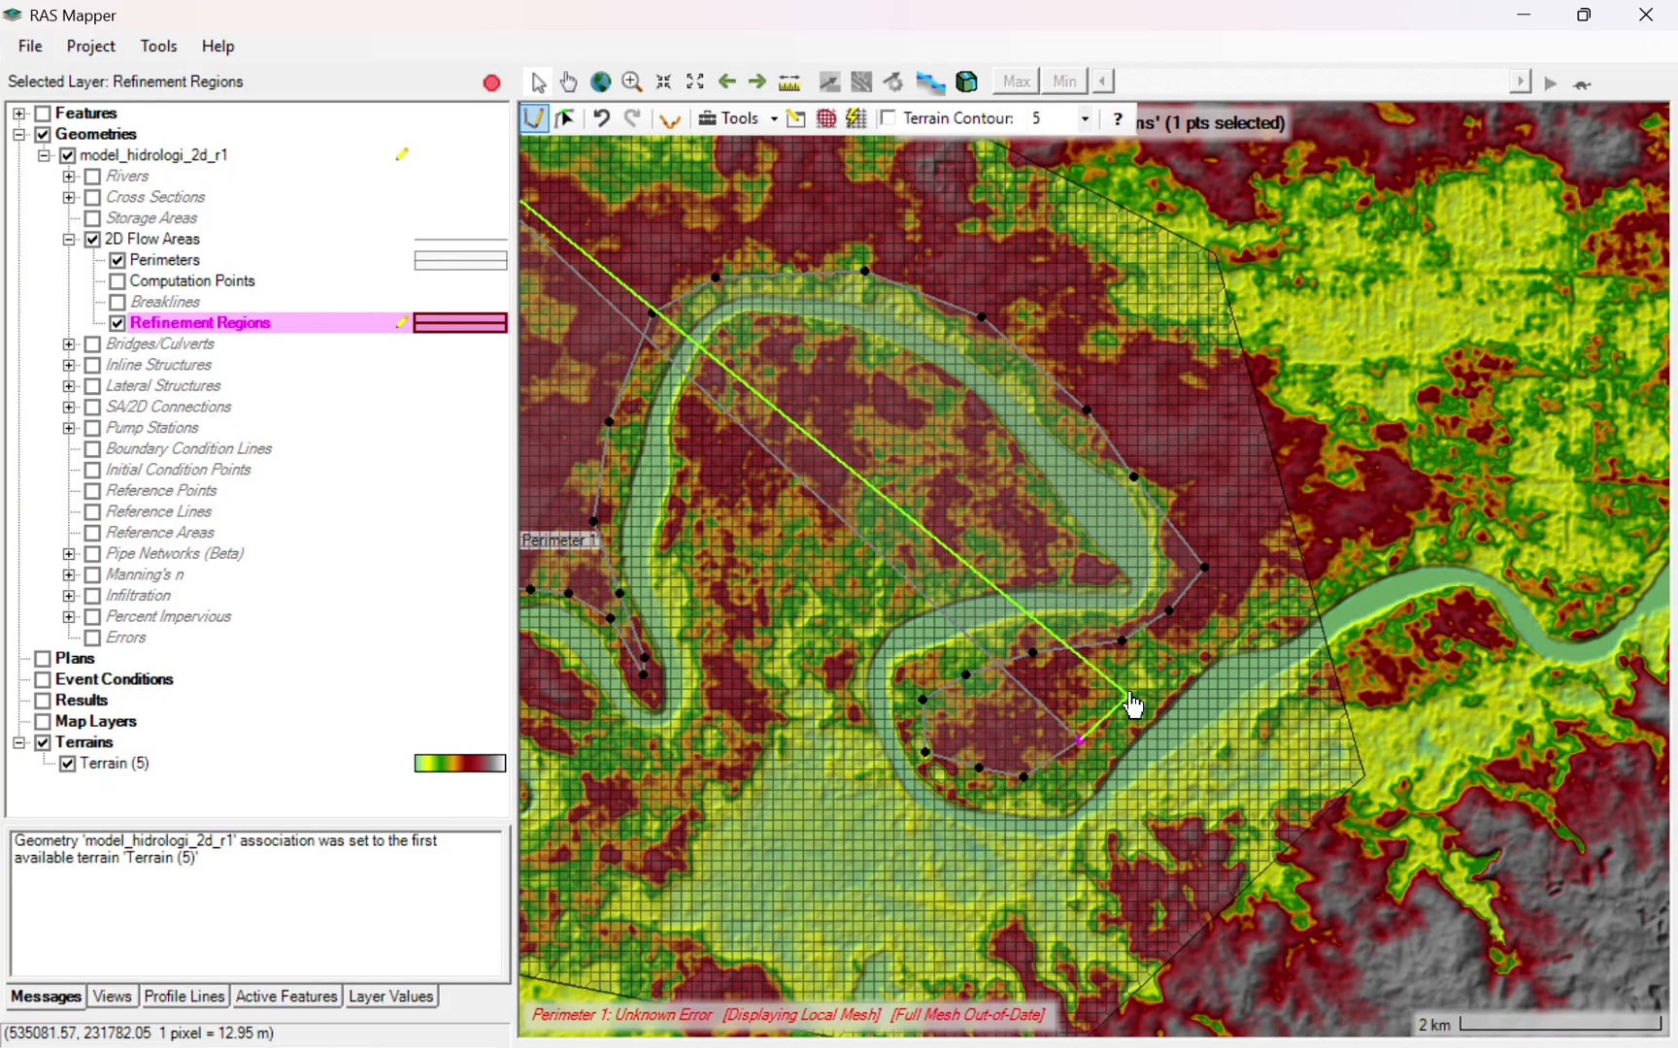
pyautogui.click(1134, 689)
pyautogui.click(1206, 644)
pyautogui.click(1280, 617)
pyautogui.click(1304, 603)
# - Cross the river at Perimeter 1's eastern edge and continue the refinement region outline back along the southern bank to the lower loop's western side
pyautogui.click(1326, 679)
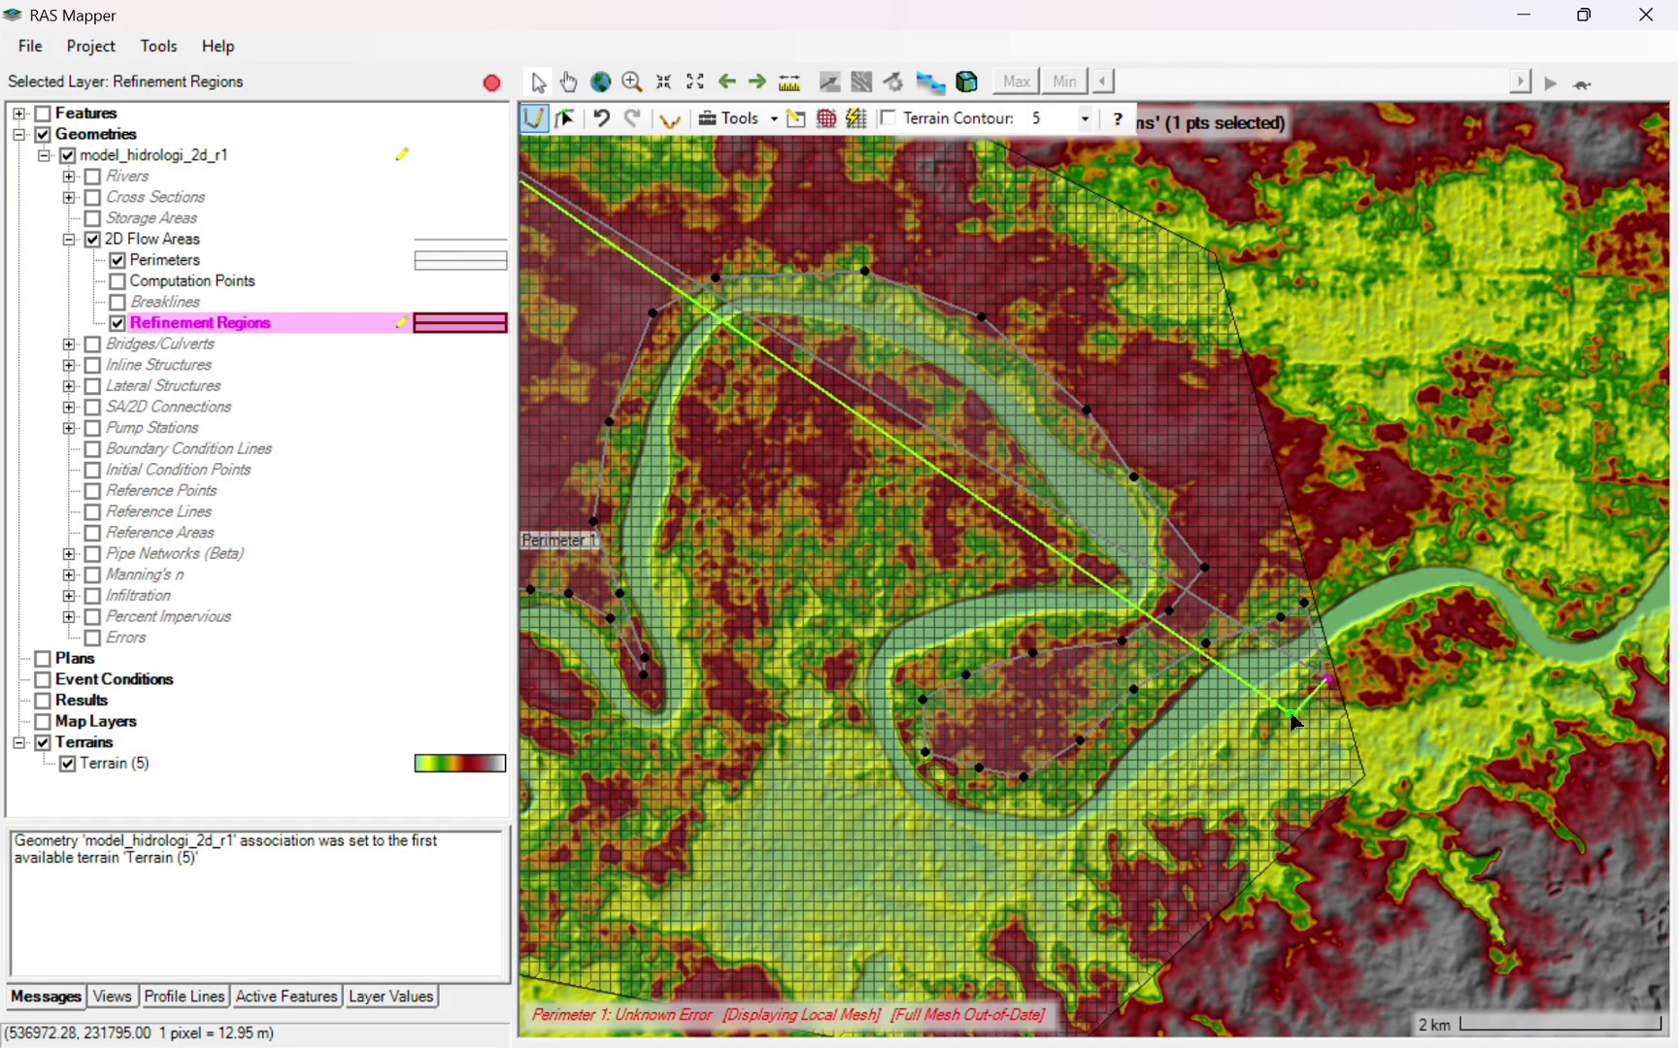
pyautogui.click(1280, 721)
pyautogui.click(1214, 763)
pyautogui.click(1160, 813)
pyautogui.click(1097, 867)
pyautogui.click(1000, 867)
pyautogui.click(920, 846)
pyautogui.click(864, 801)
pyautogui.click(832, 732)
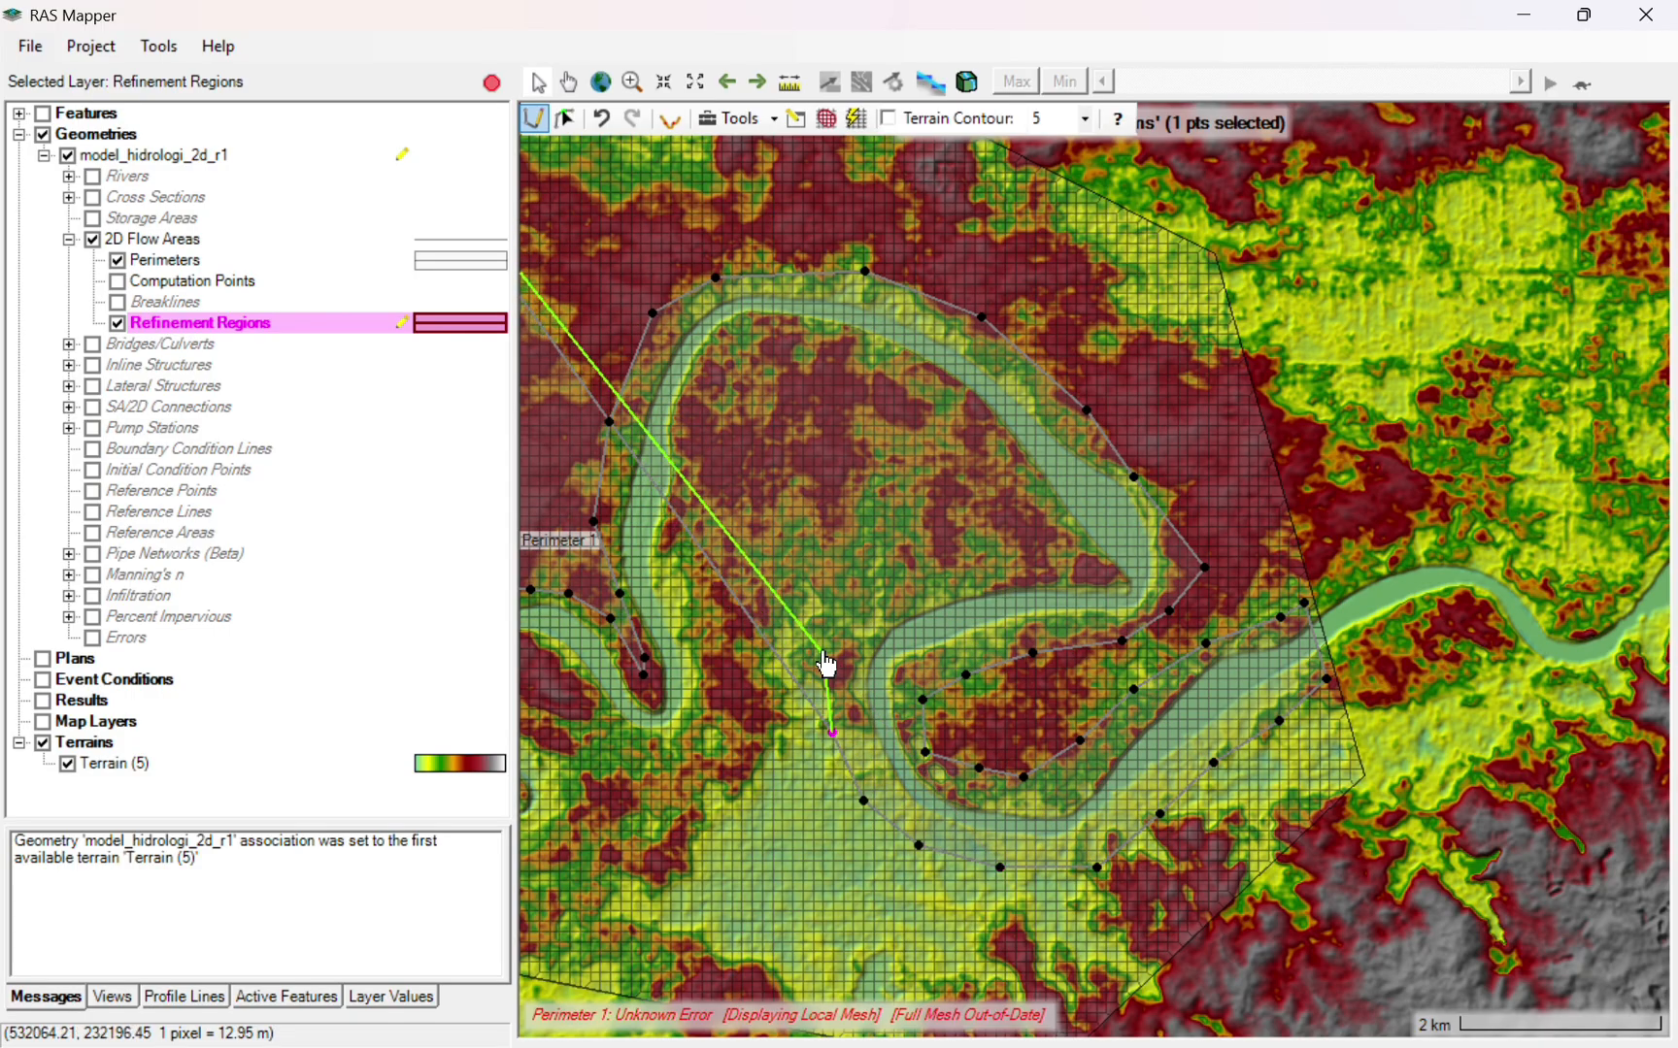
# - Continue the refinement region outline up the lower loop's western side and along its northern bank to the large meander's inner eastern tip
pyautogui.click(823, 644)
pyautogui.click(839, 600)
pyautogui.click(879, 573)
pyautogui.click(934, 571)
pyautogui.click(993, 579)
pyautogui.click(1078, 569)
pyautogui.click(1055, 531)
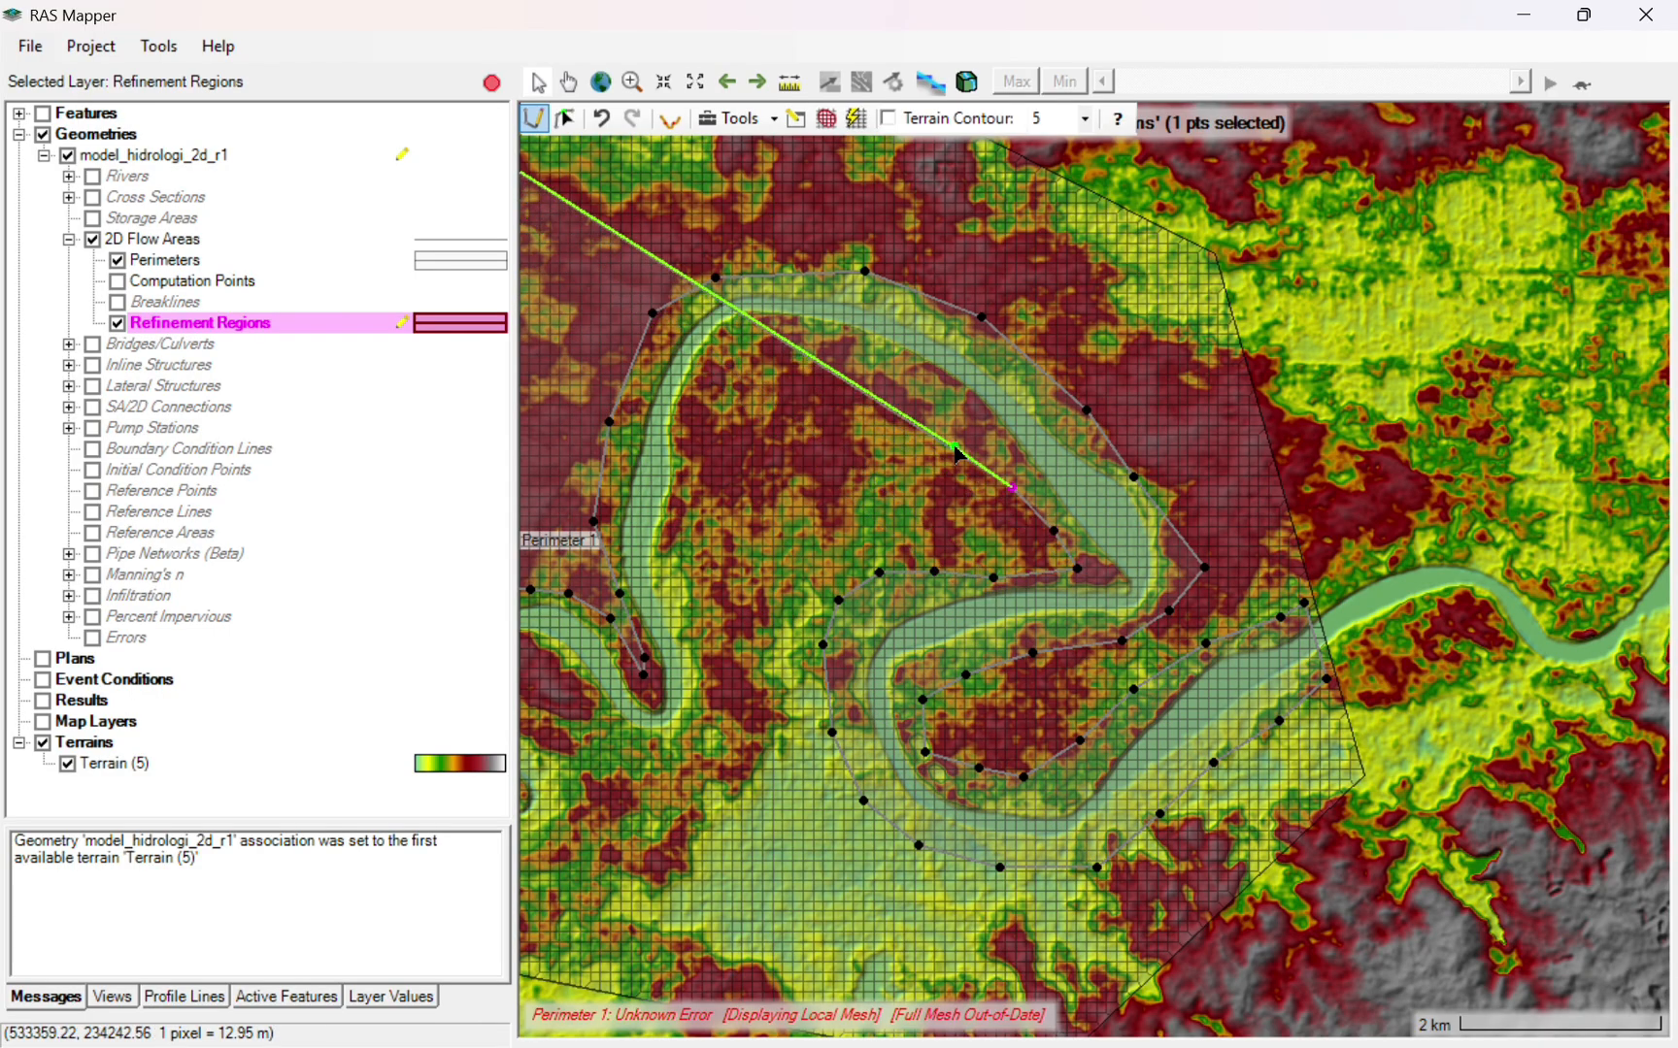
# - Continue the refinement region outline along the inside of the large meander and around the outer side of the narrow southern bend
pyautogui.click(1012, 488)
pyautogui.click(953, 446)
pyautogui.click(913, 403)
pyautogui.click(843, 371)
pyautogui.click(758, 344)
pyautogui.click(711, 459)
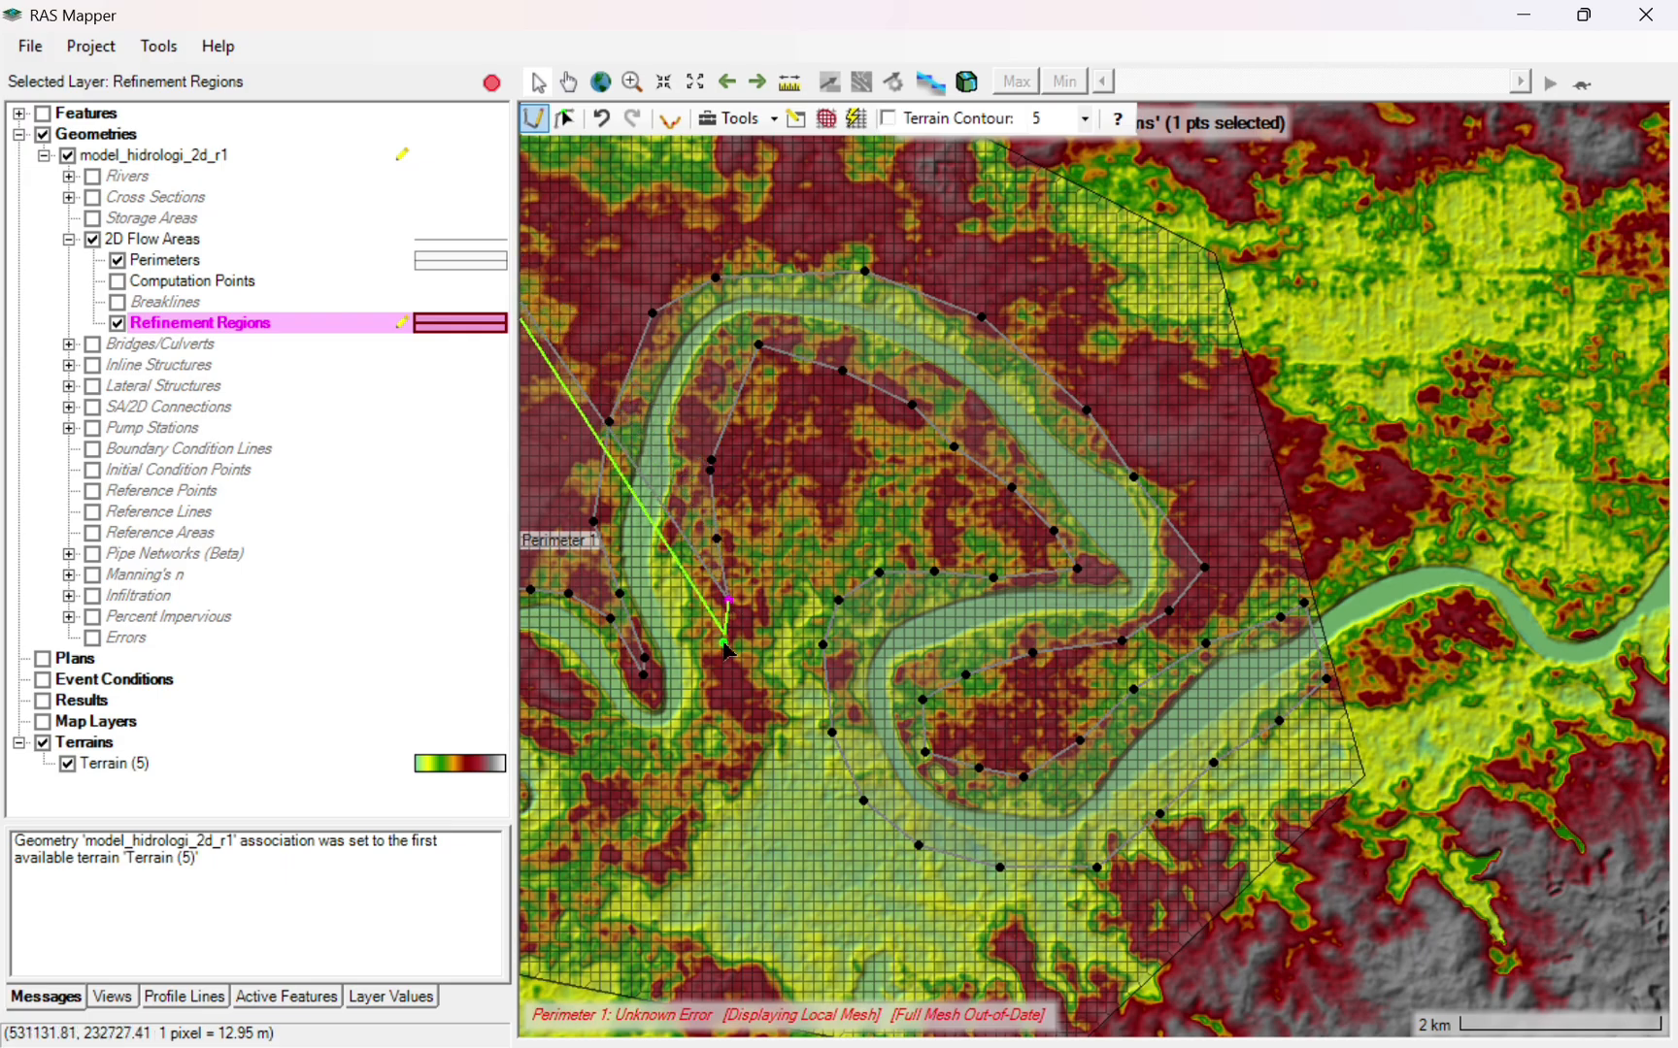
pyautogui.scroll(-1, 590, 699)
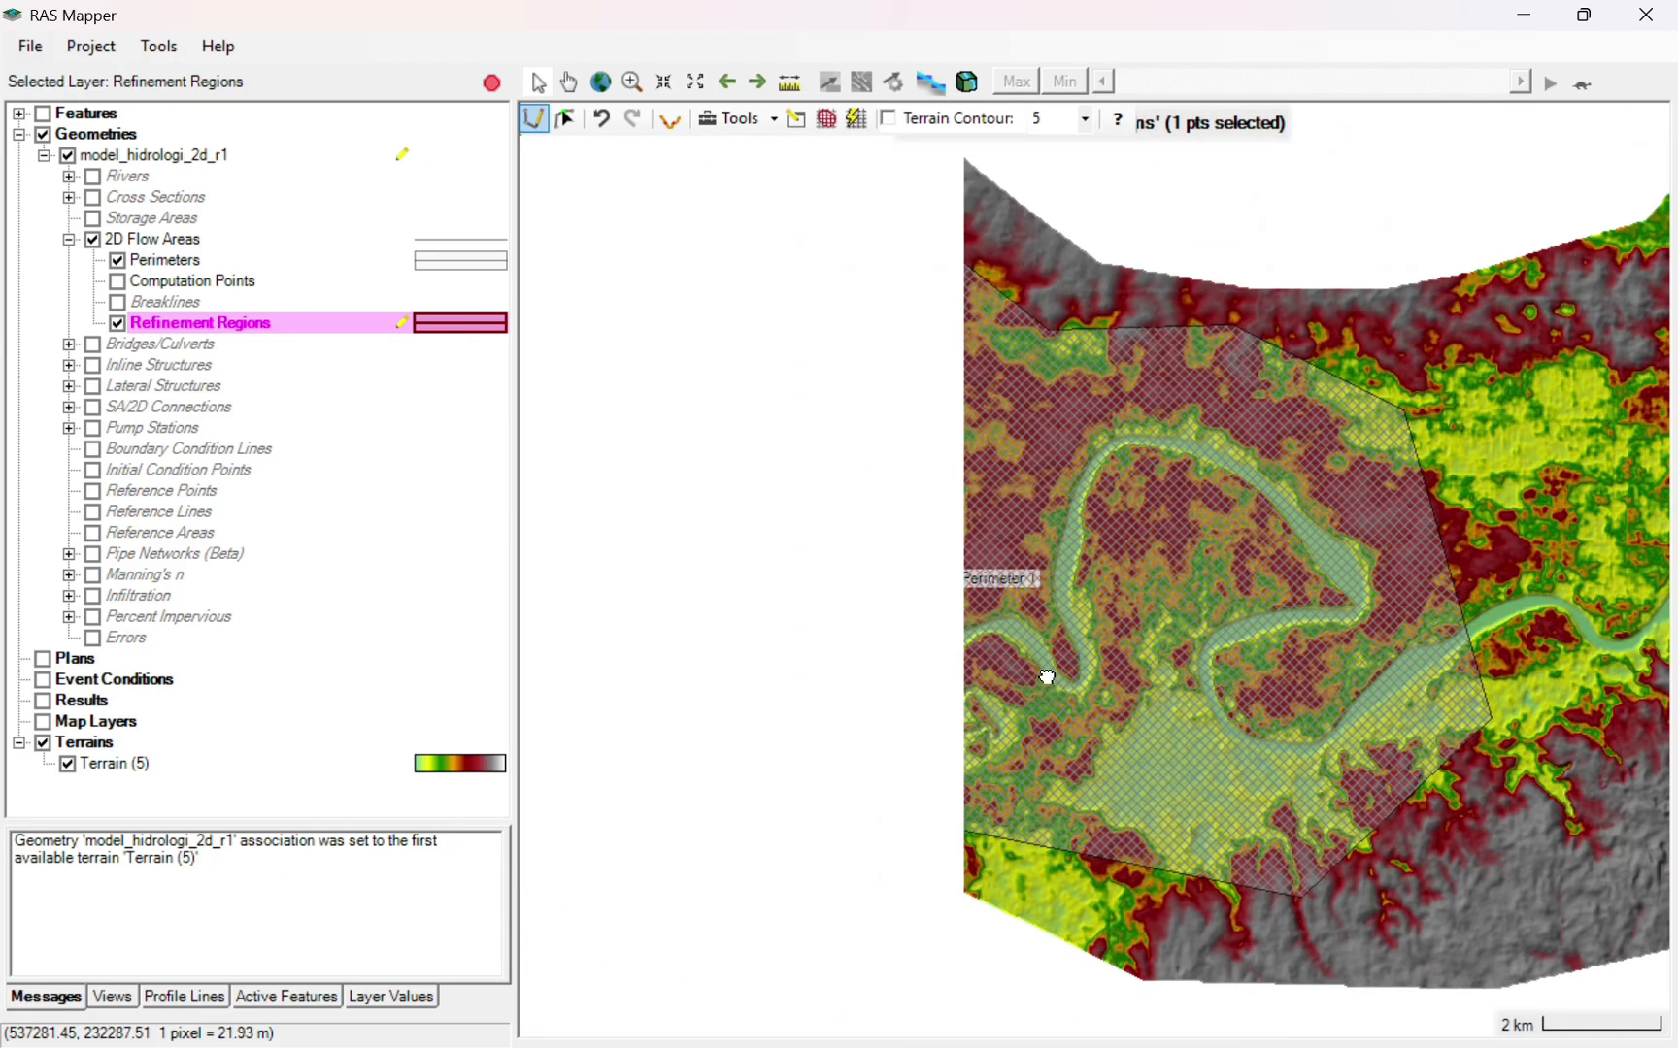
pyautogui.scroll(2, 985, 663)
pyautogui.click(1024, 661)
pyautogui.click(903, 661)
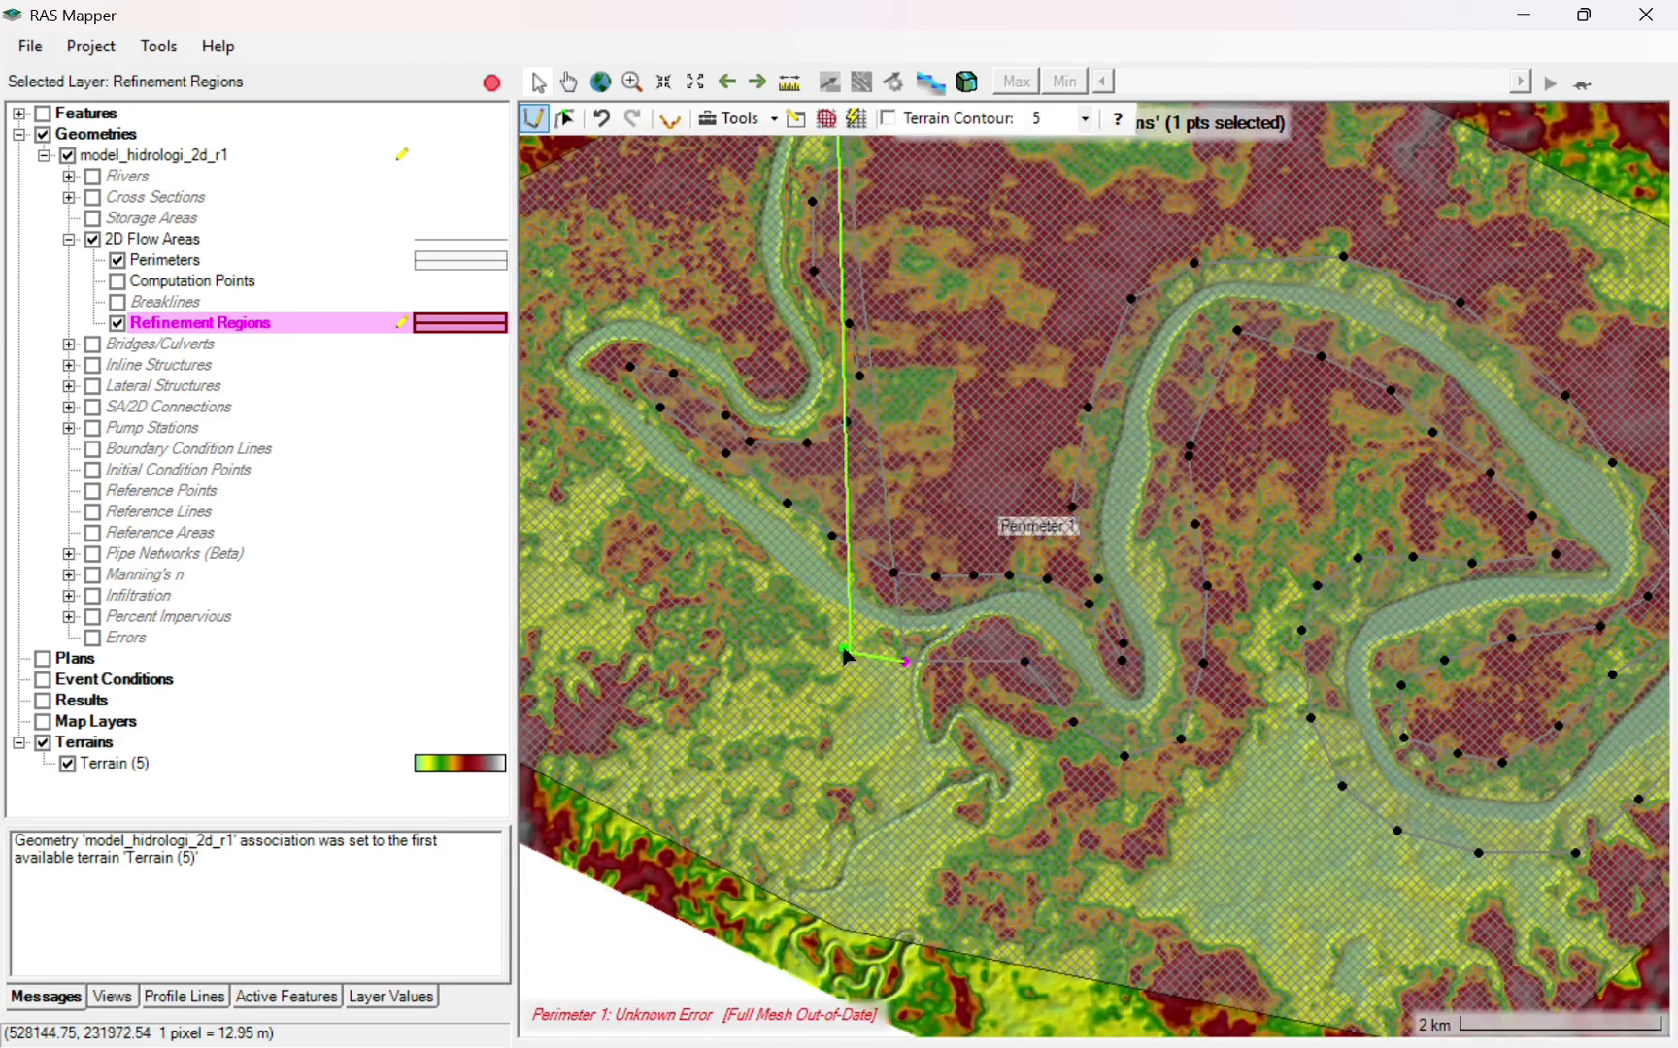
# - Extend the refinement region outline northwest along the river's southwestern bank and around the outside of the westernmost bend
pyautogui.click(832, 643)
pyautogui.click(765, 591)
pyautogui.click(690, 534)
pyautogui.click(643, 492)
pyautogui.click(582, 443)
pyautogui.click(544, 386)
pyautogui.click(546, 341)
pyautogui.click(571, 304)
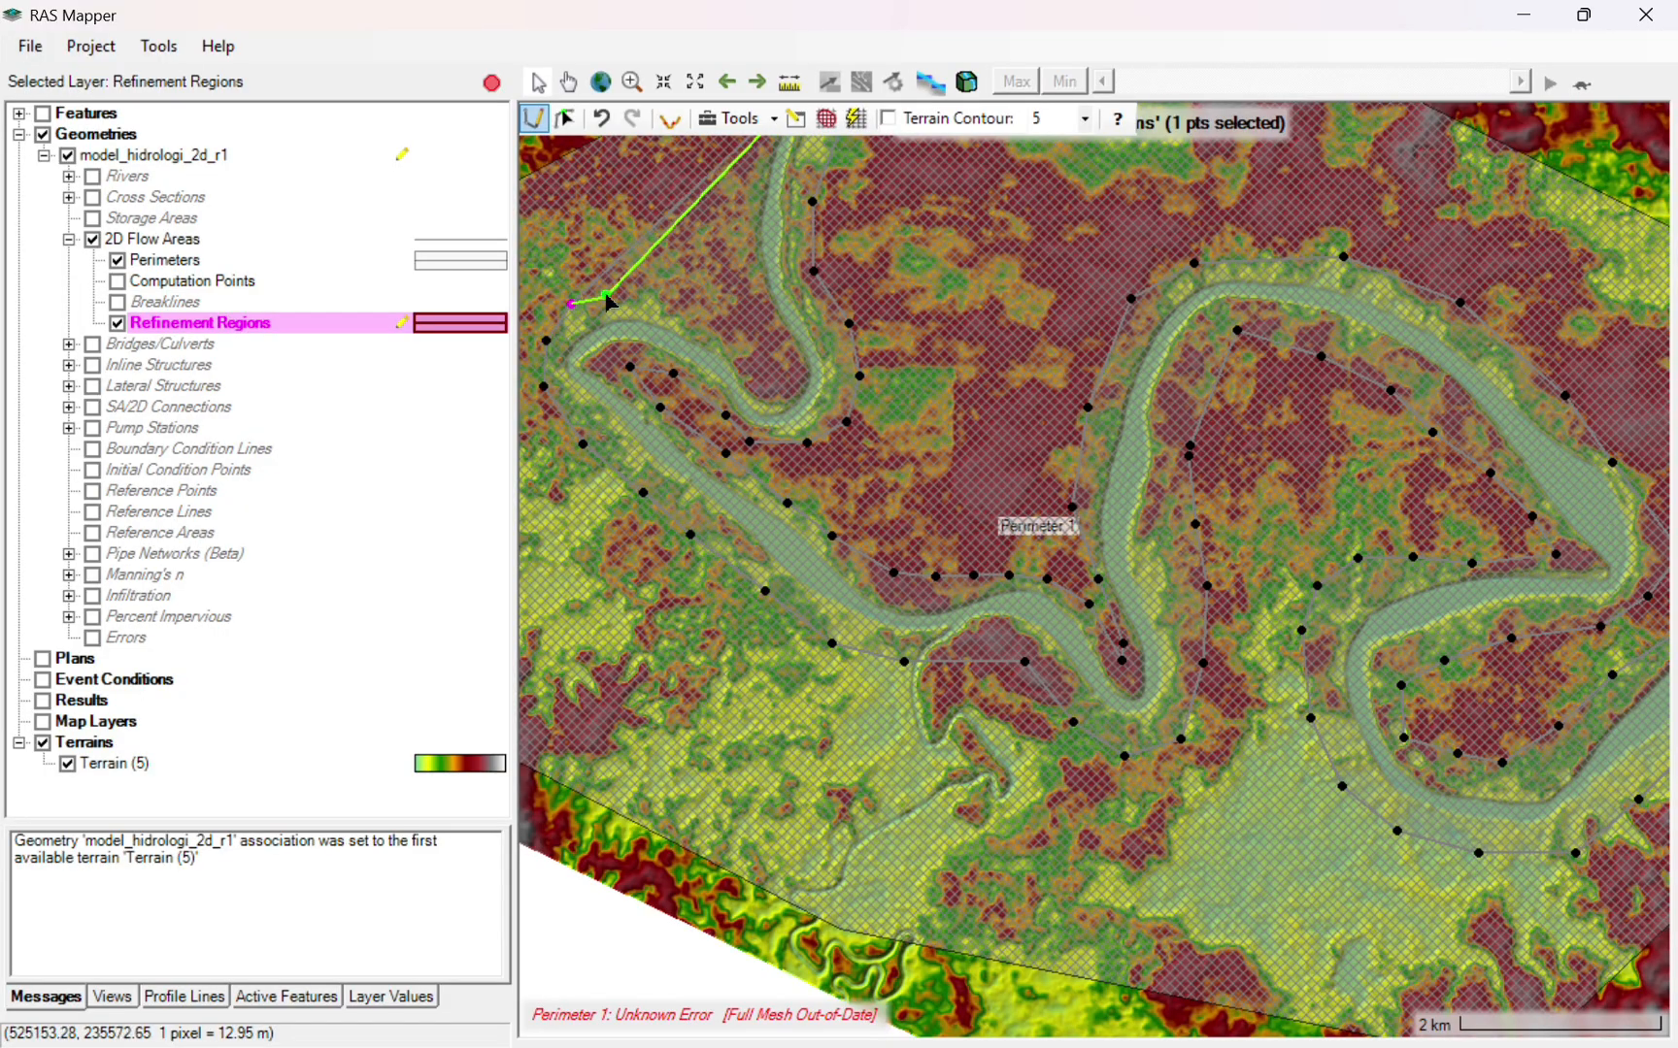
# - Trace the remaining bank back to the upstream end, close the refinement region and name it Region 1
pyautogui.click(616, 294)
pyautogui.click(678, 295)
pyautogui.click(739, 330)
pyautogui.click(765, 379)
pyautogui.click(791, 352)
pyautogui.click(758, 315)
pyautogui.scroll(-2, 760, 320)
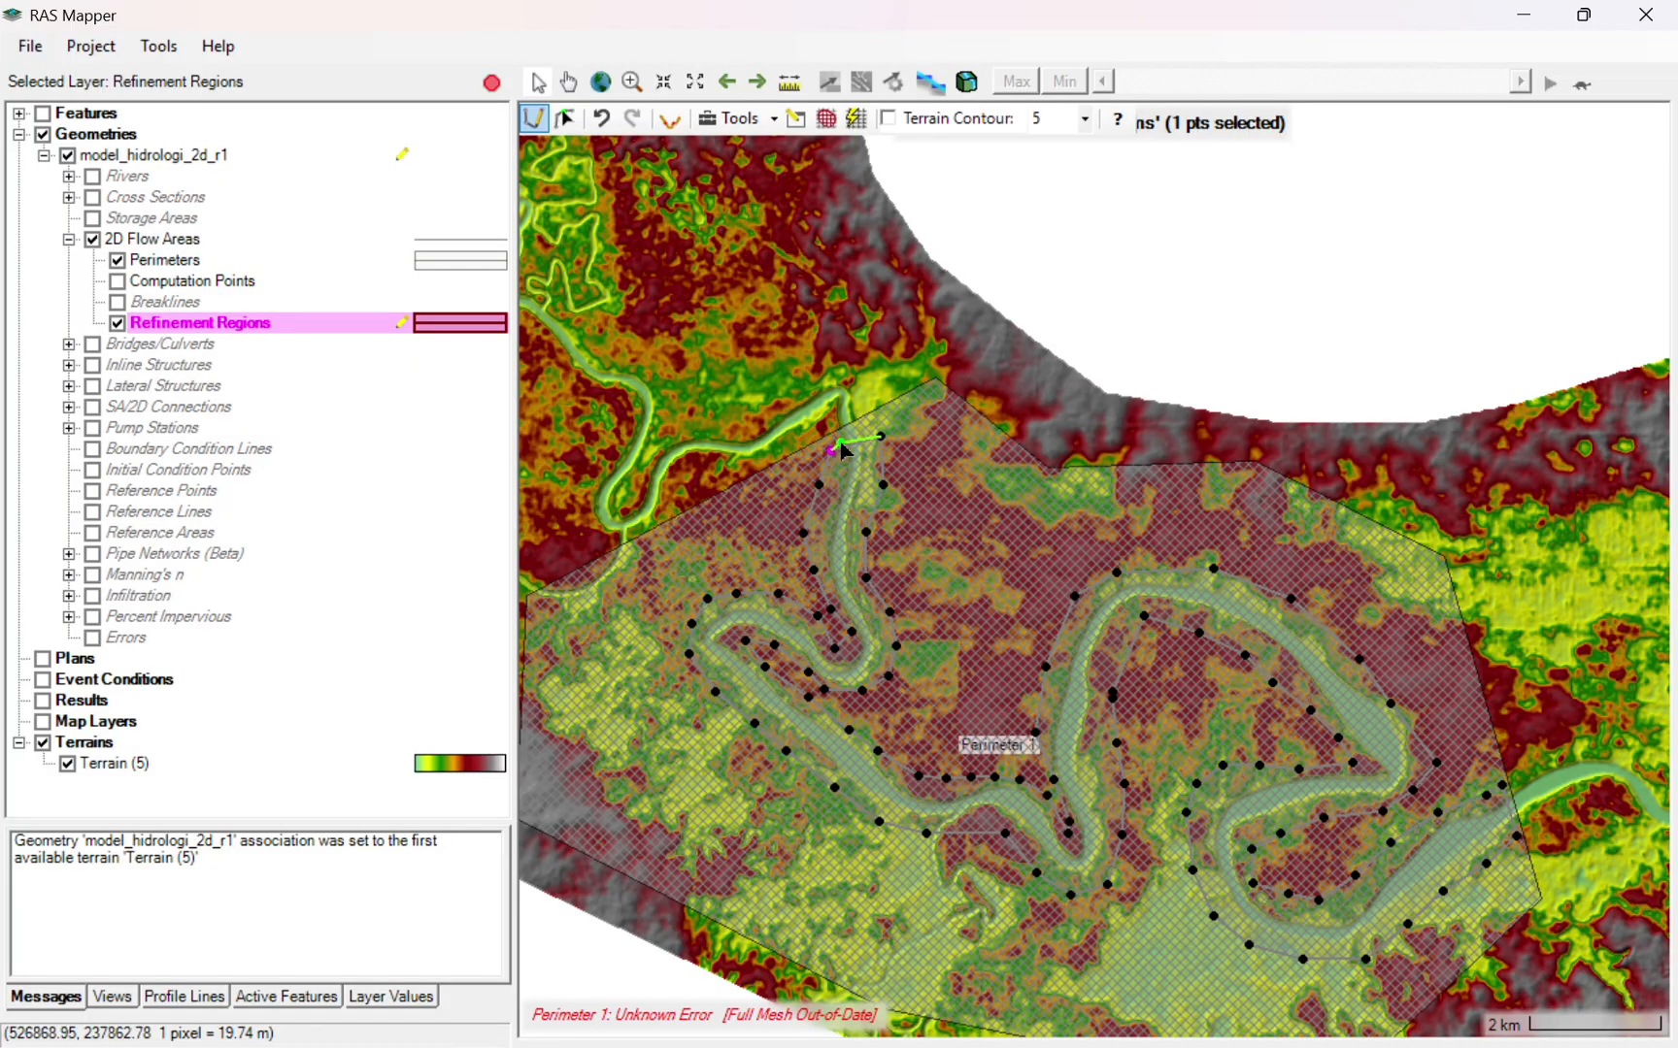
pyautogui.doubleClick(878, 441)
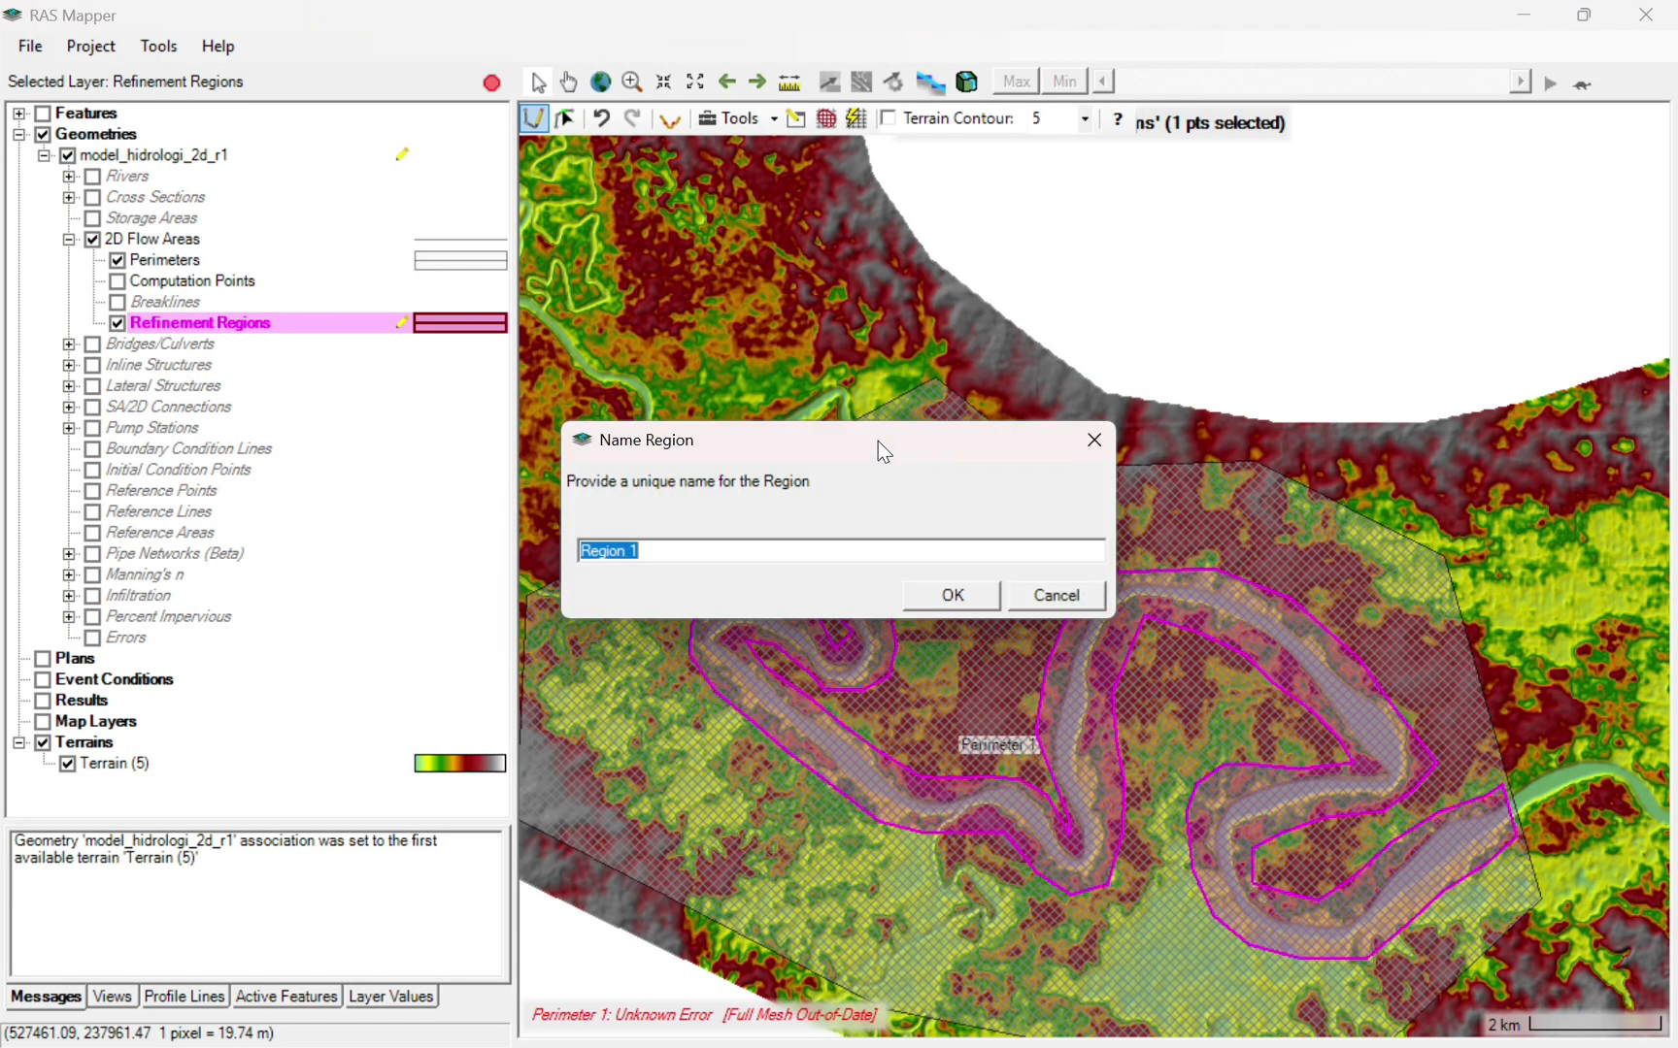
pyautogui.click(967, 593)
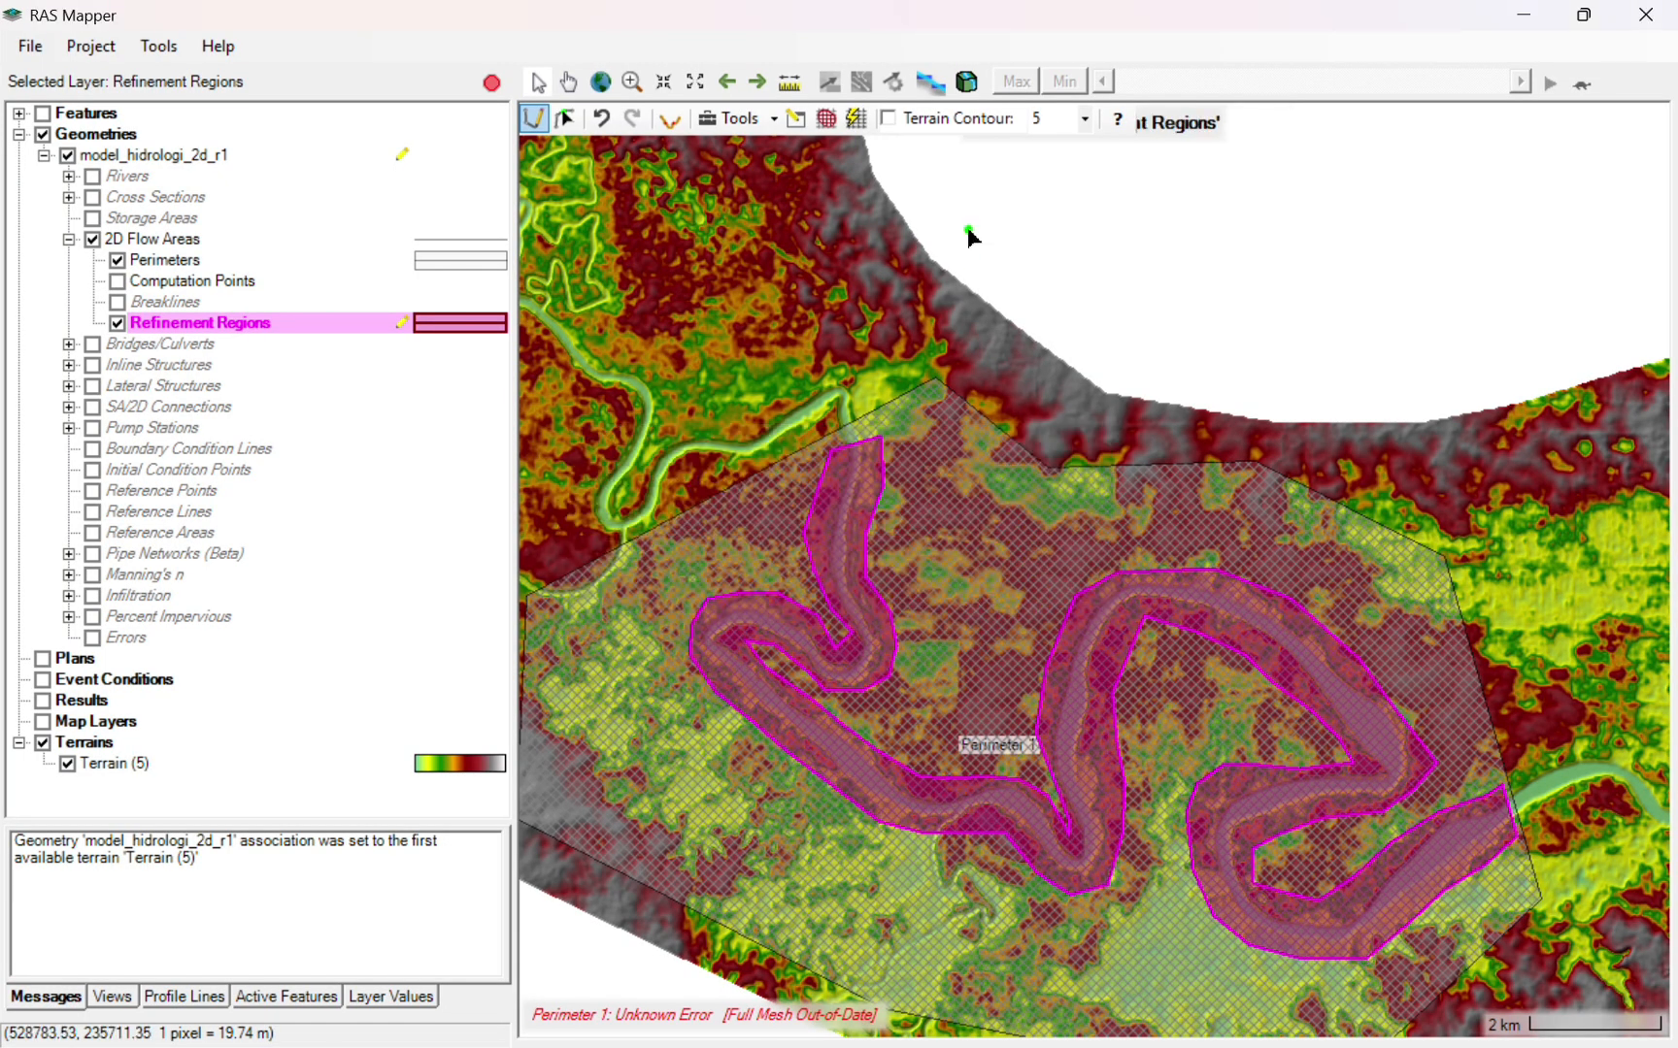
# - Set Region 1's cell size to 20 in both X and Y in the refinement region properties
pyautogui.rightClick(377, 326)
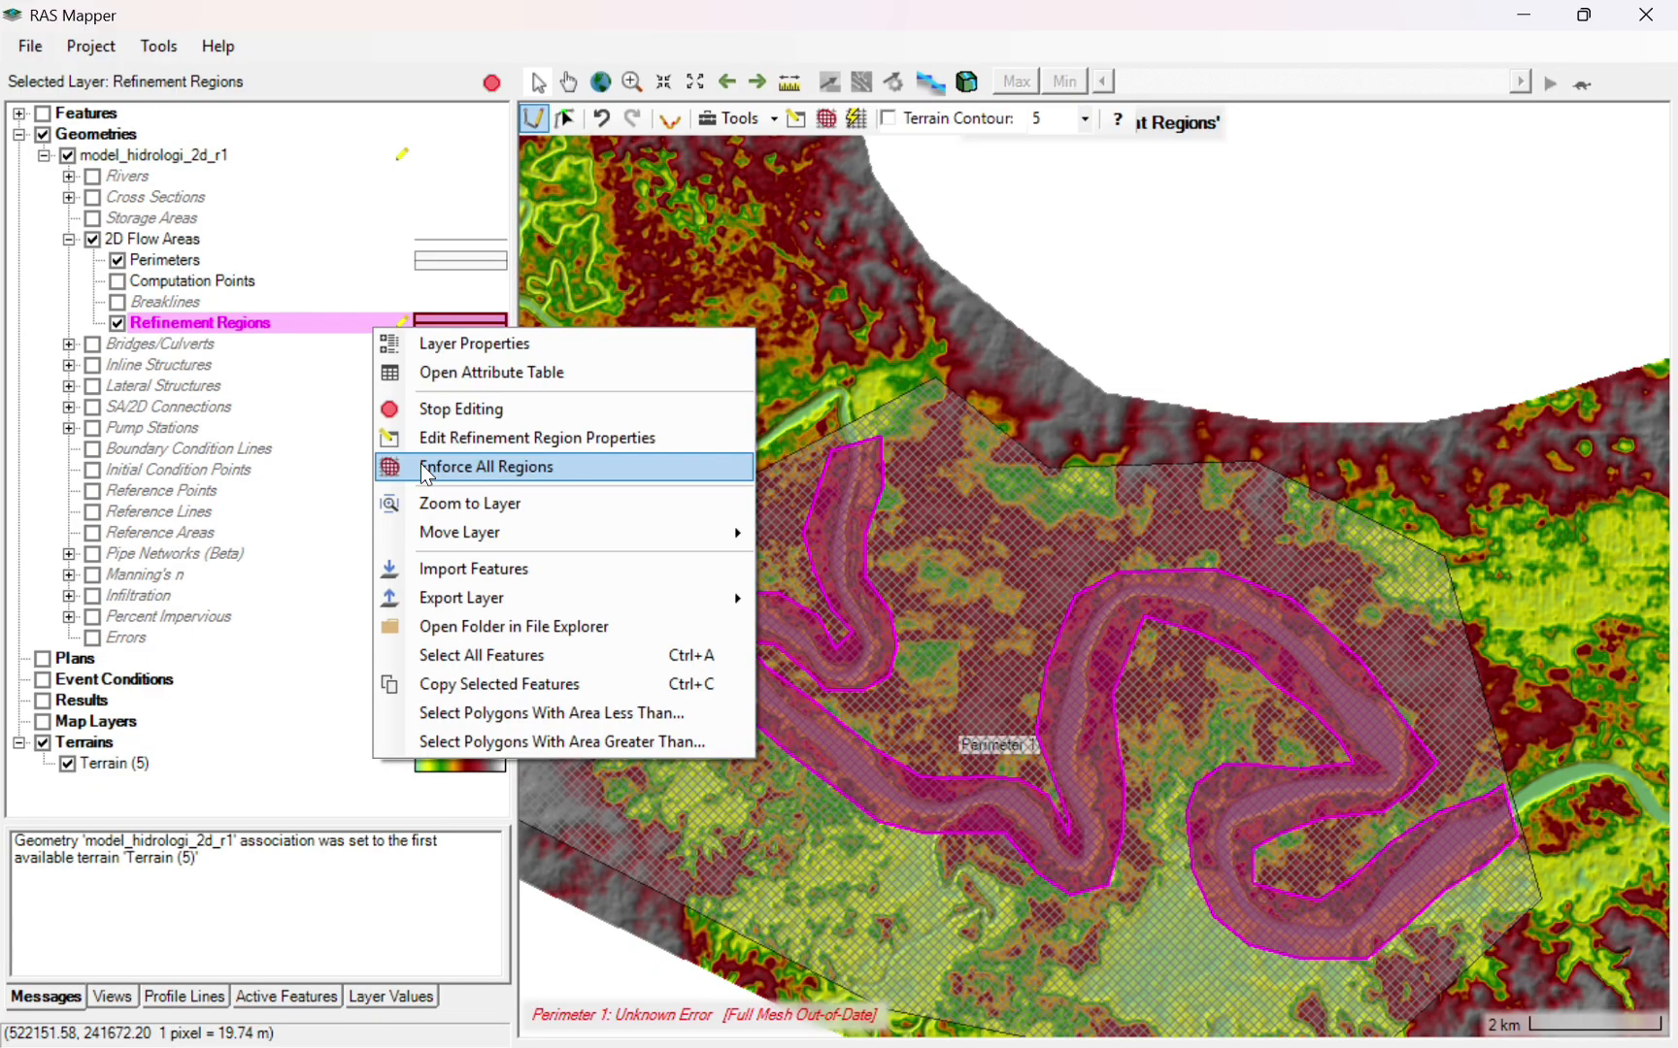
pyautogui.click(447, 438)
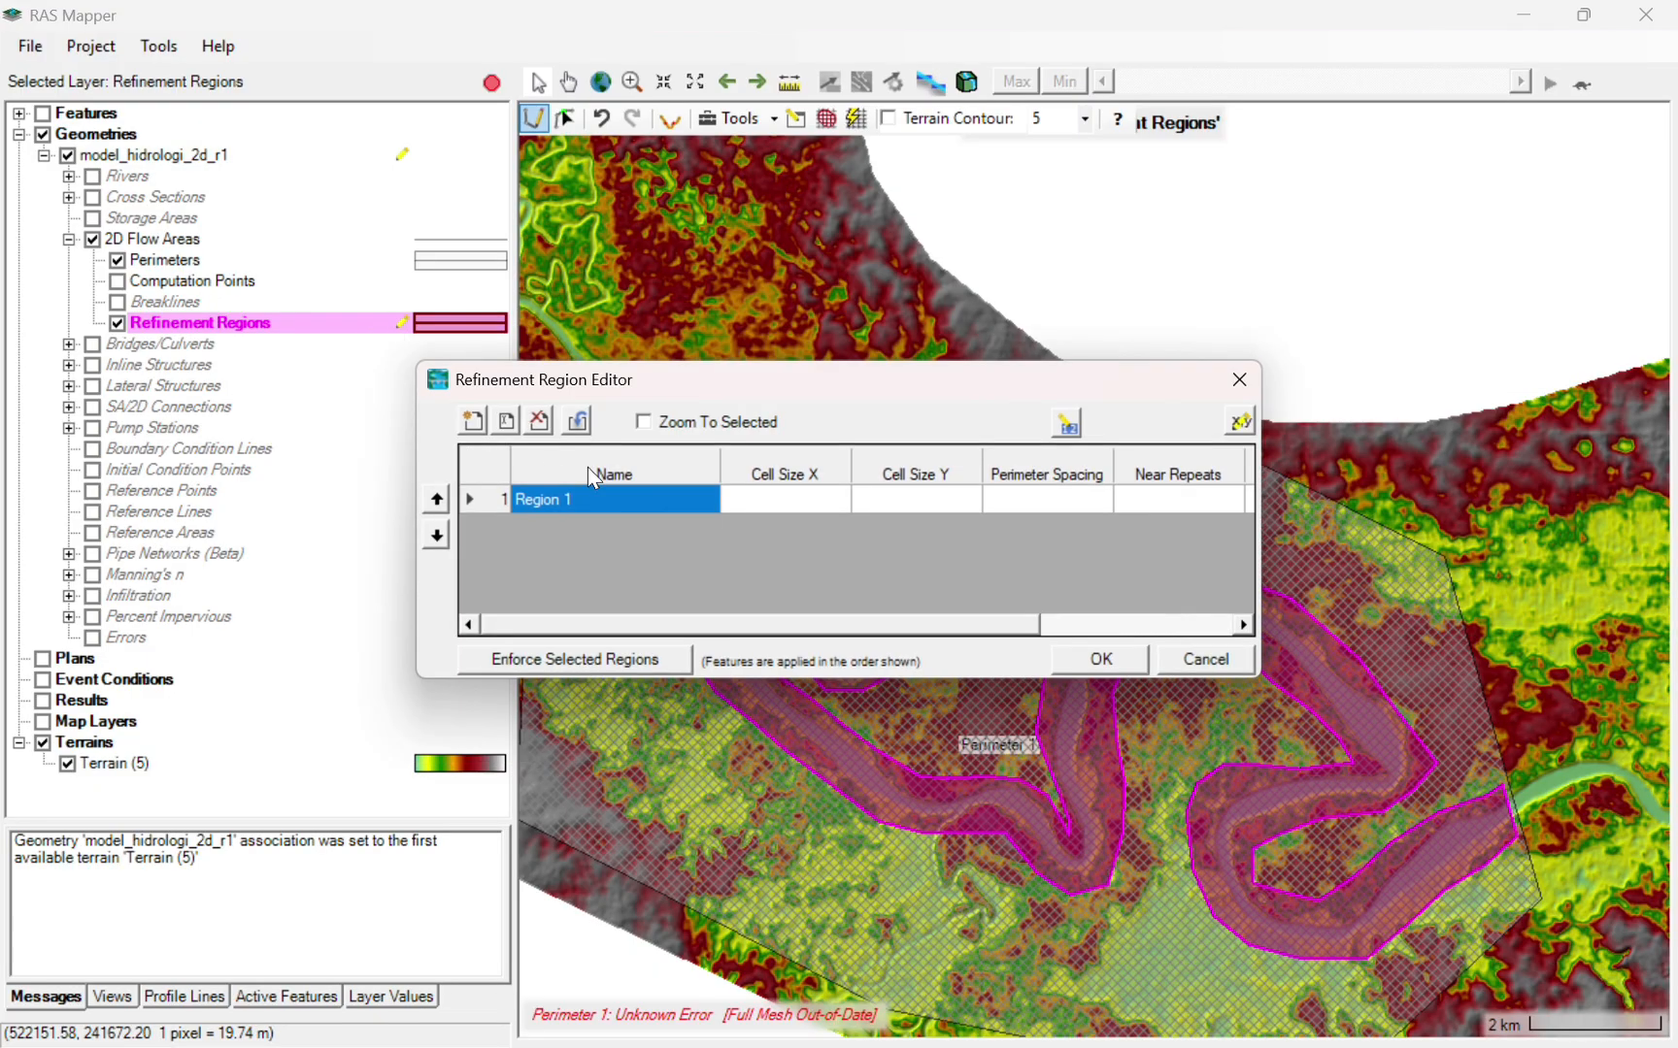
pyautogui.click(780, 502)
pyautogui.write('20')
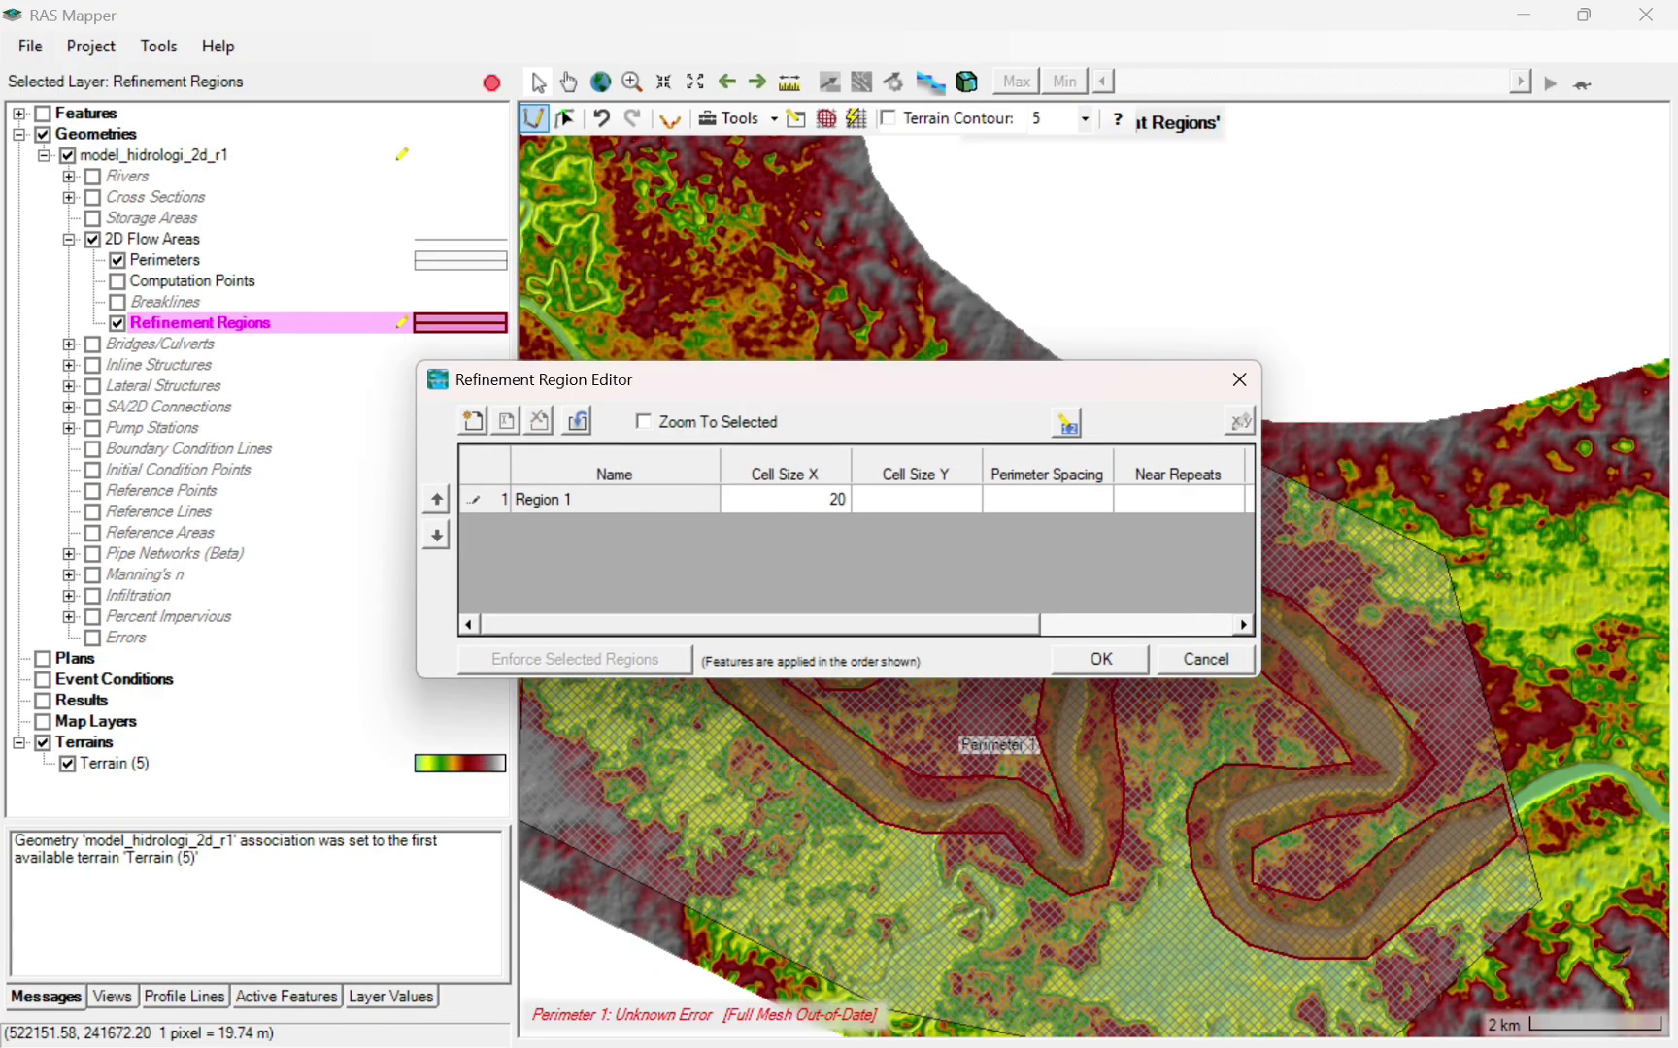
pyautogui.click(948, 503)
pyautogui.write('20')
pyautogui.click(1107, 658)
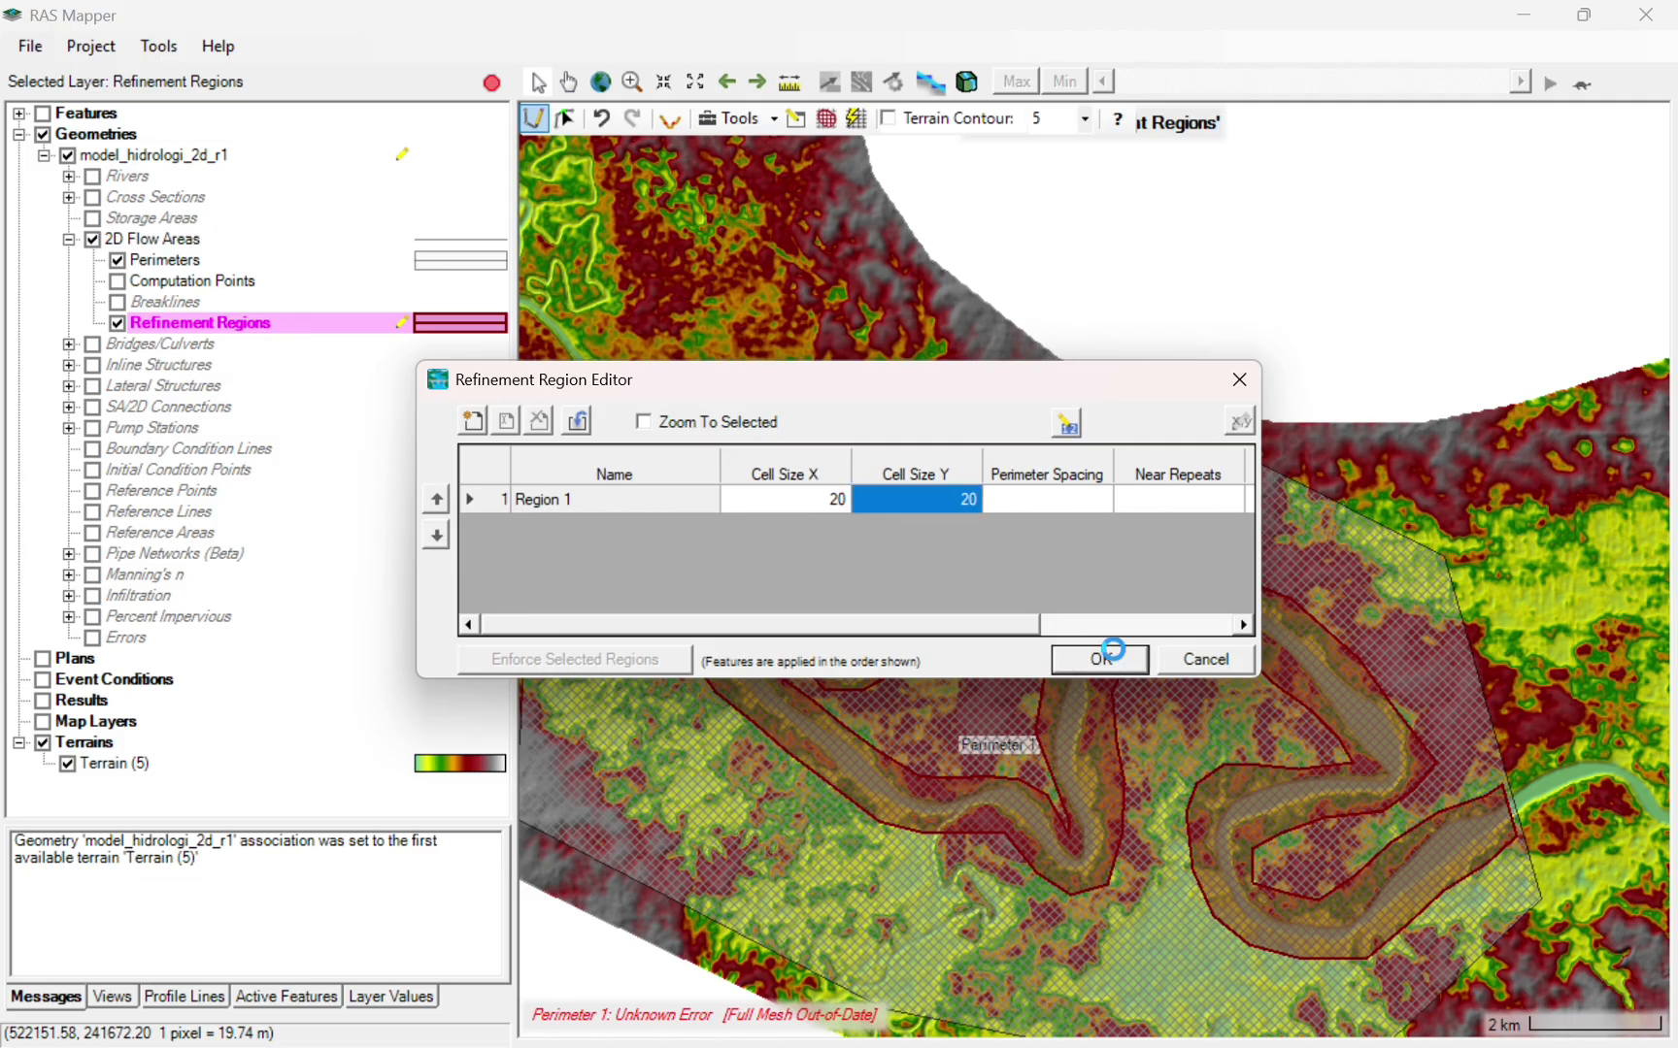
# - Enforce all refinement regions on the mesh and inspect the regenerated cells along the river
pyautogui.rightClick(333, 335)
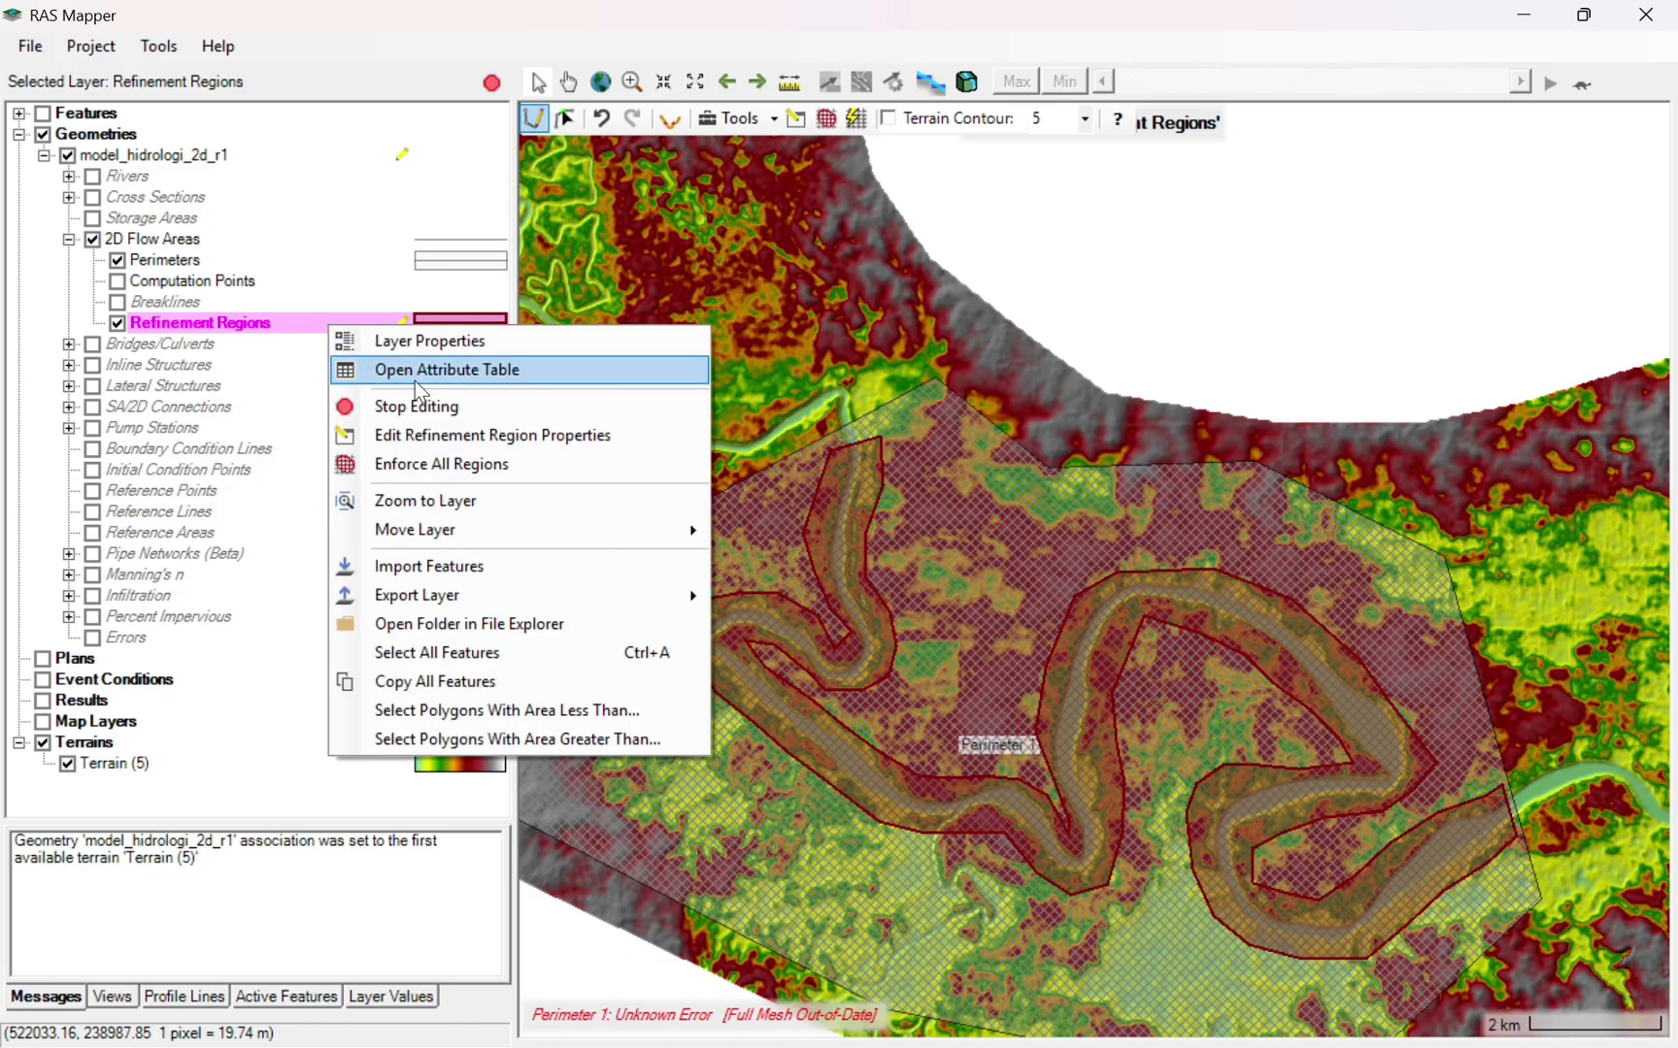
pyautogui.click(405, 459)
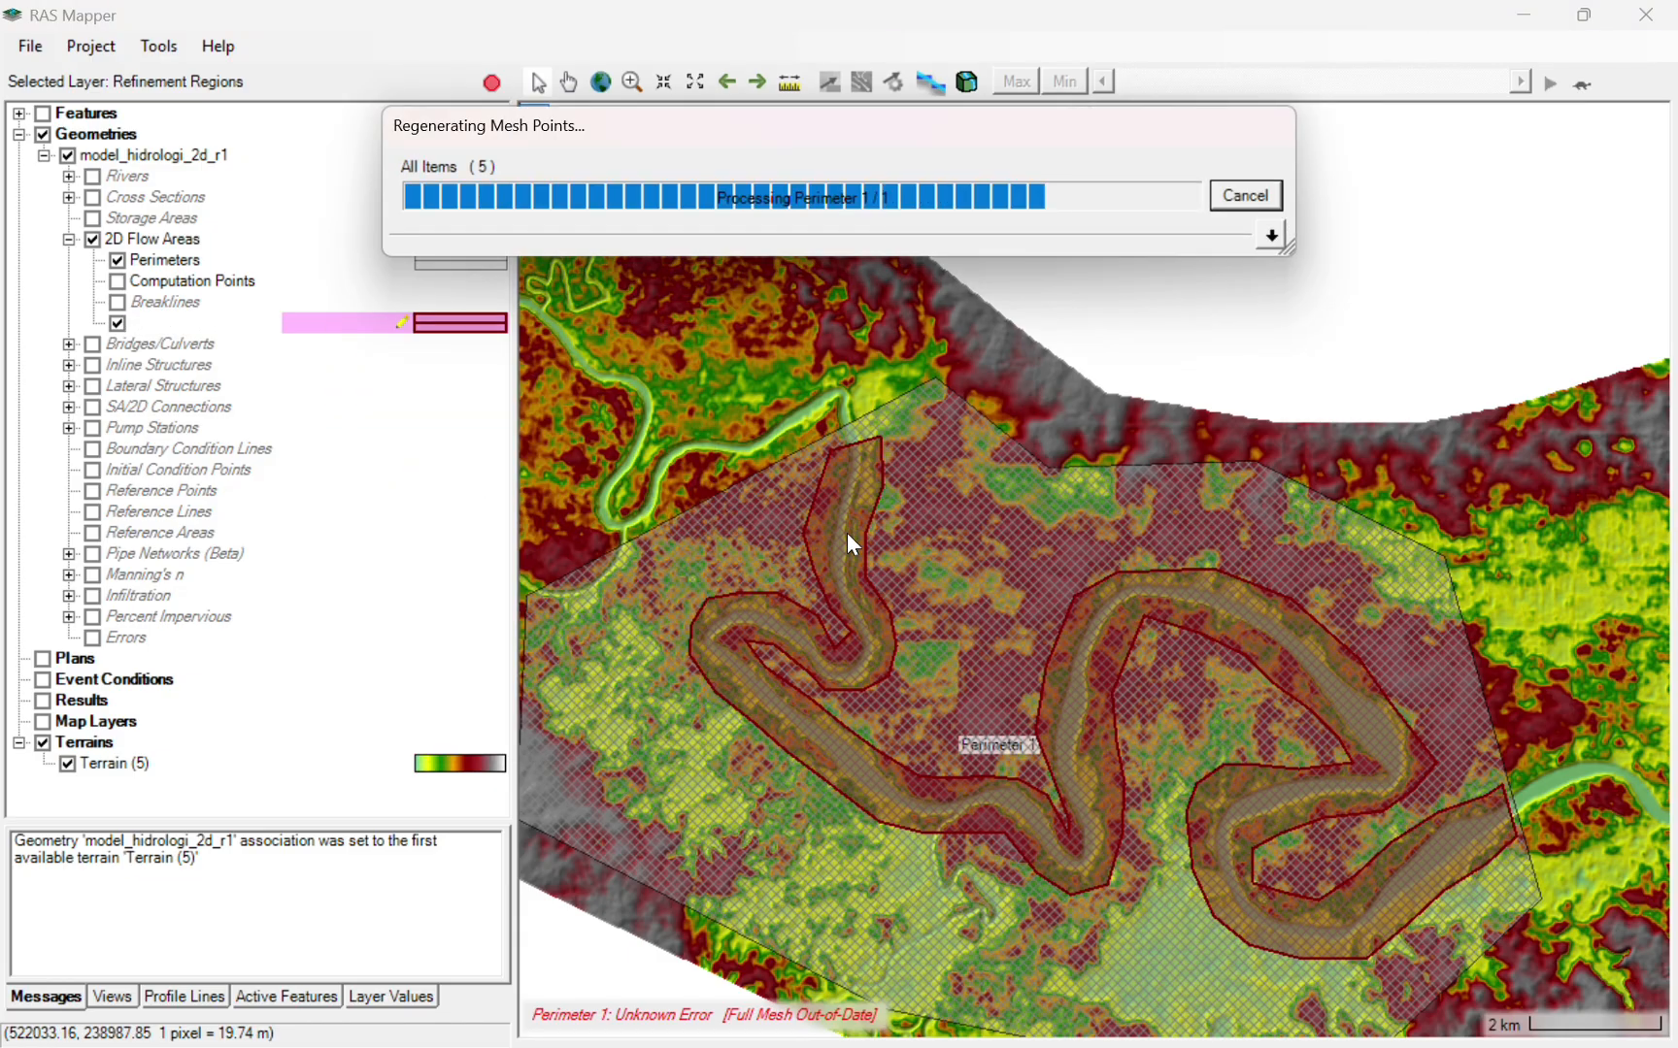
pyautogui.scroll(5, 854, 602)
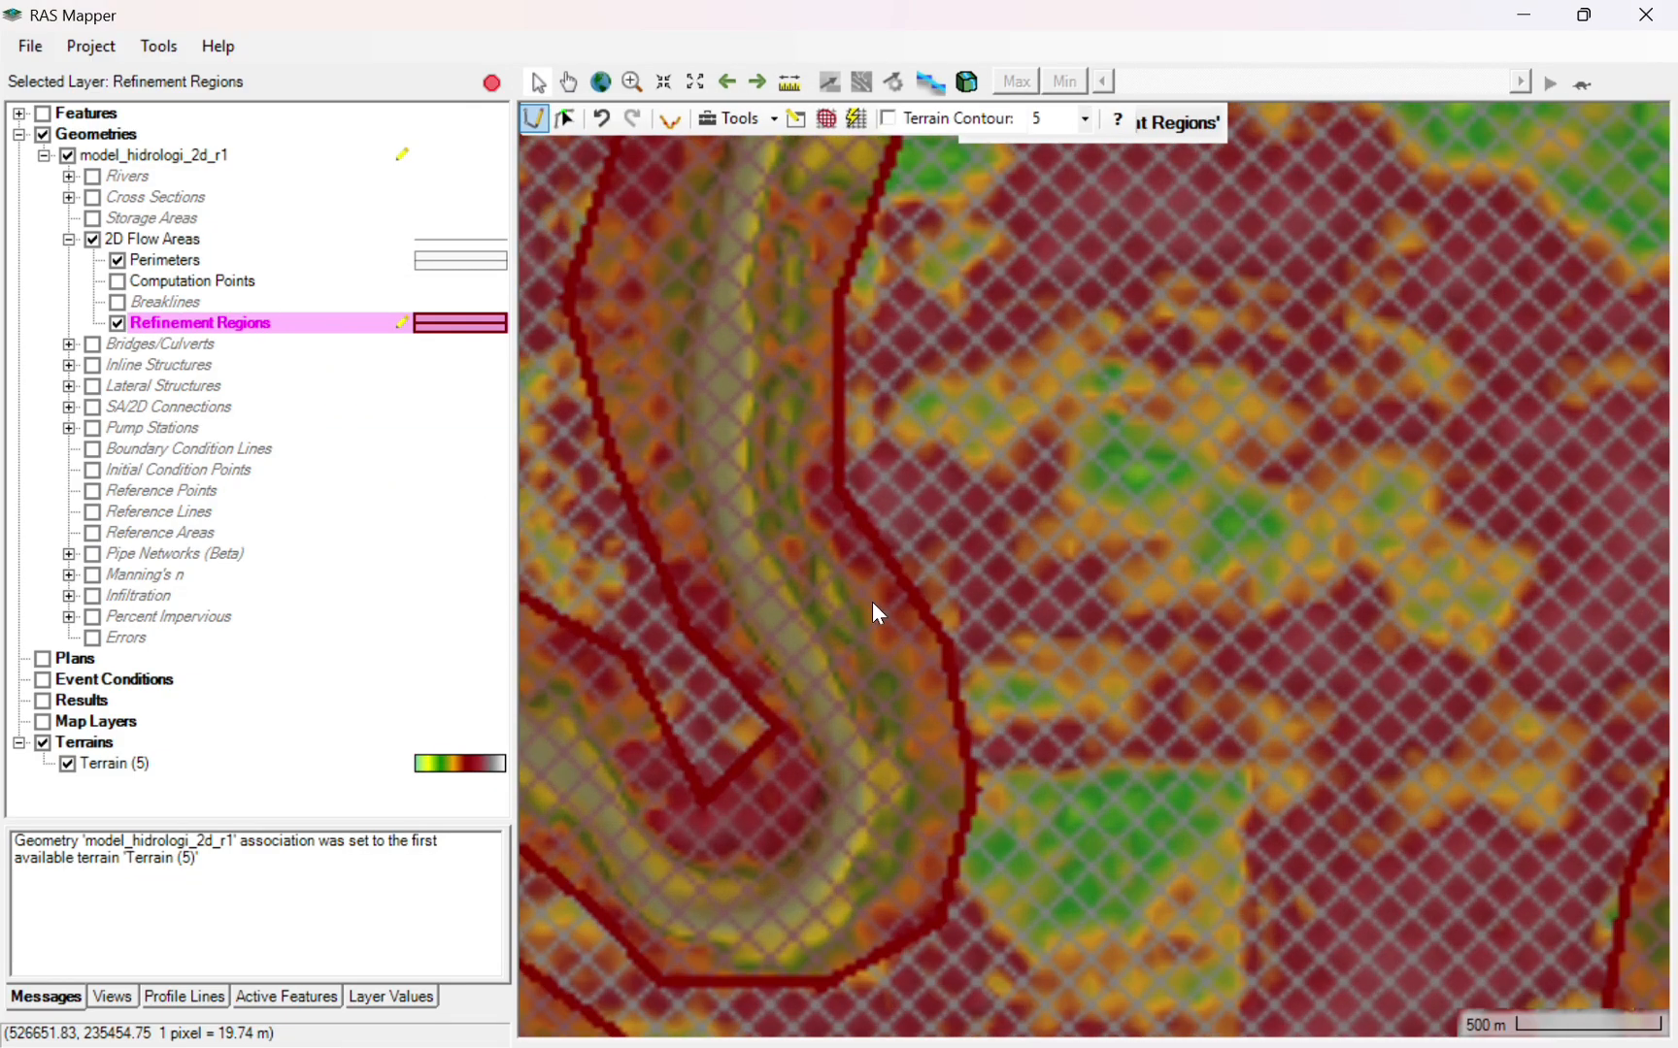
pyautogui.scroll(3, 760, 580)
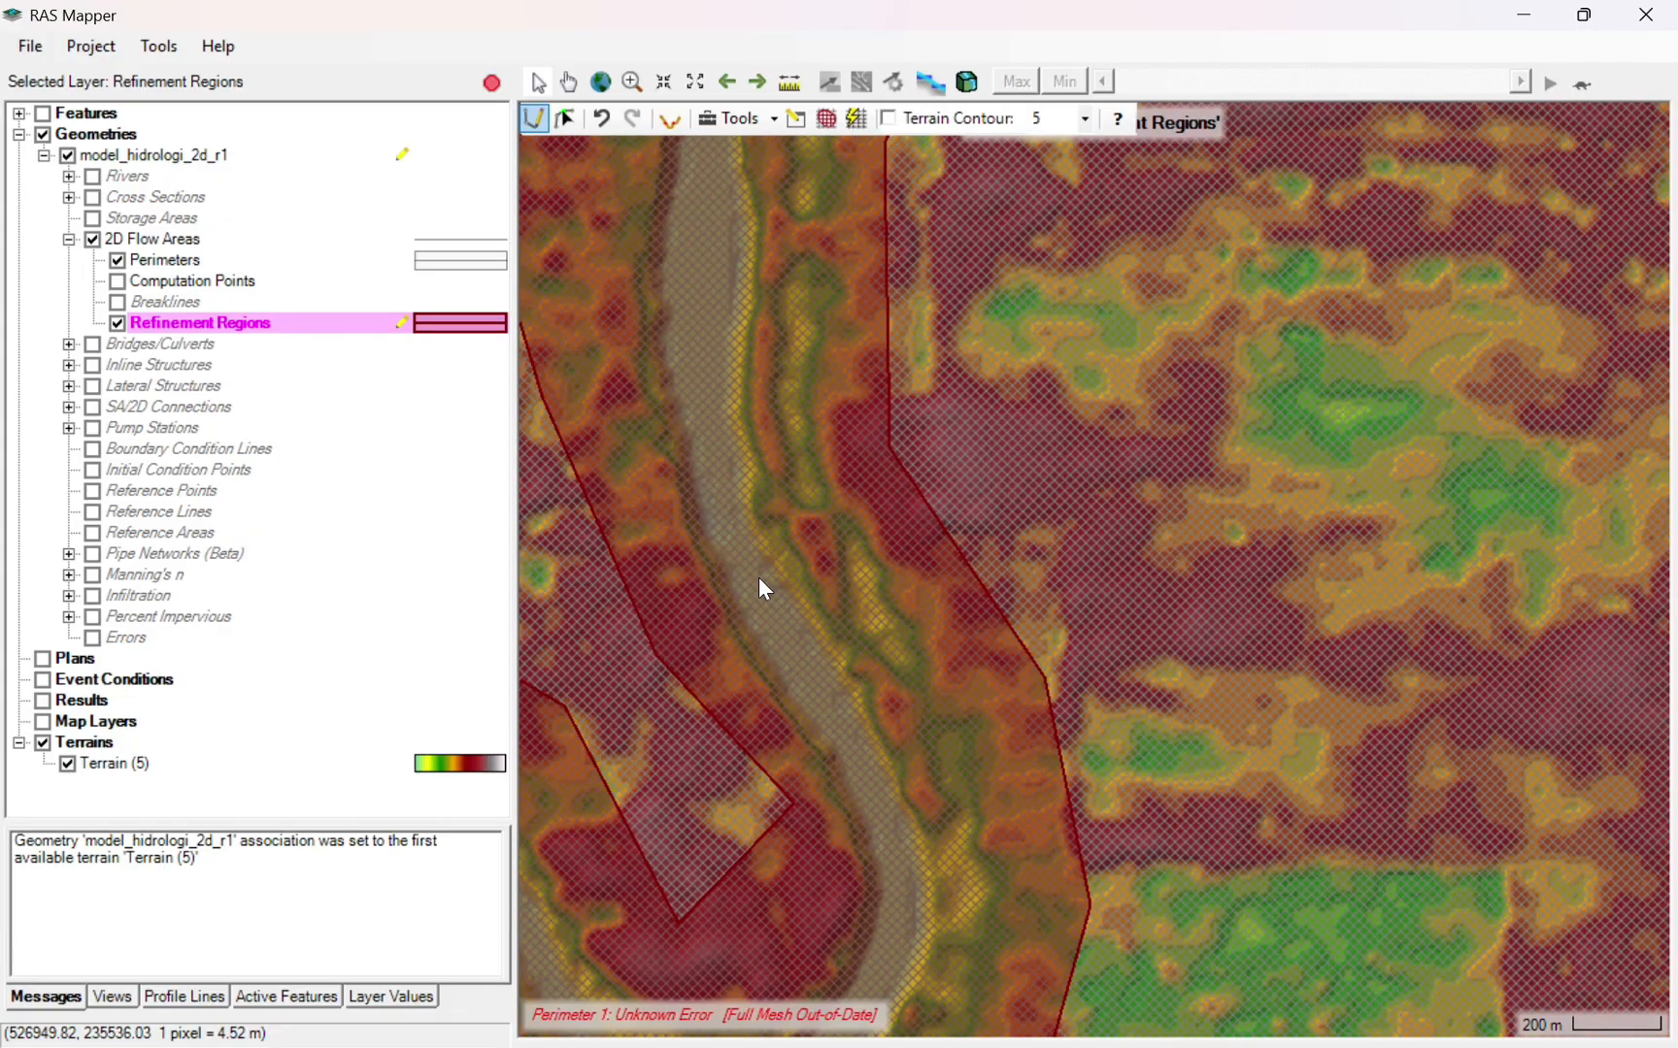
pyautogui.scroll(-5, 759, 577)
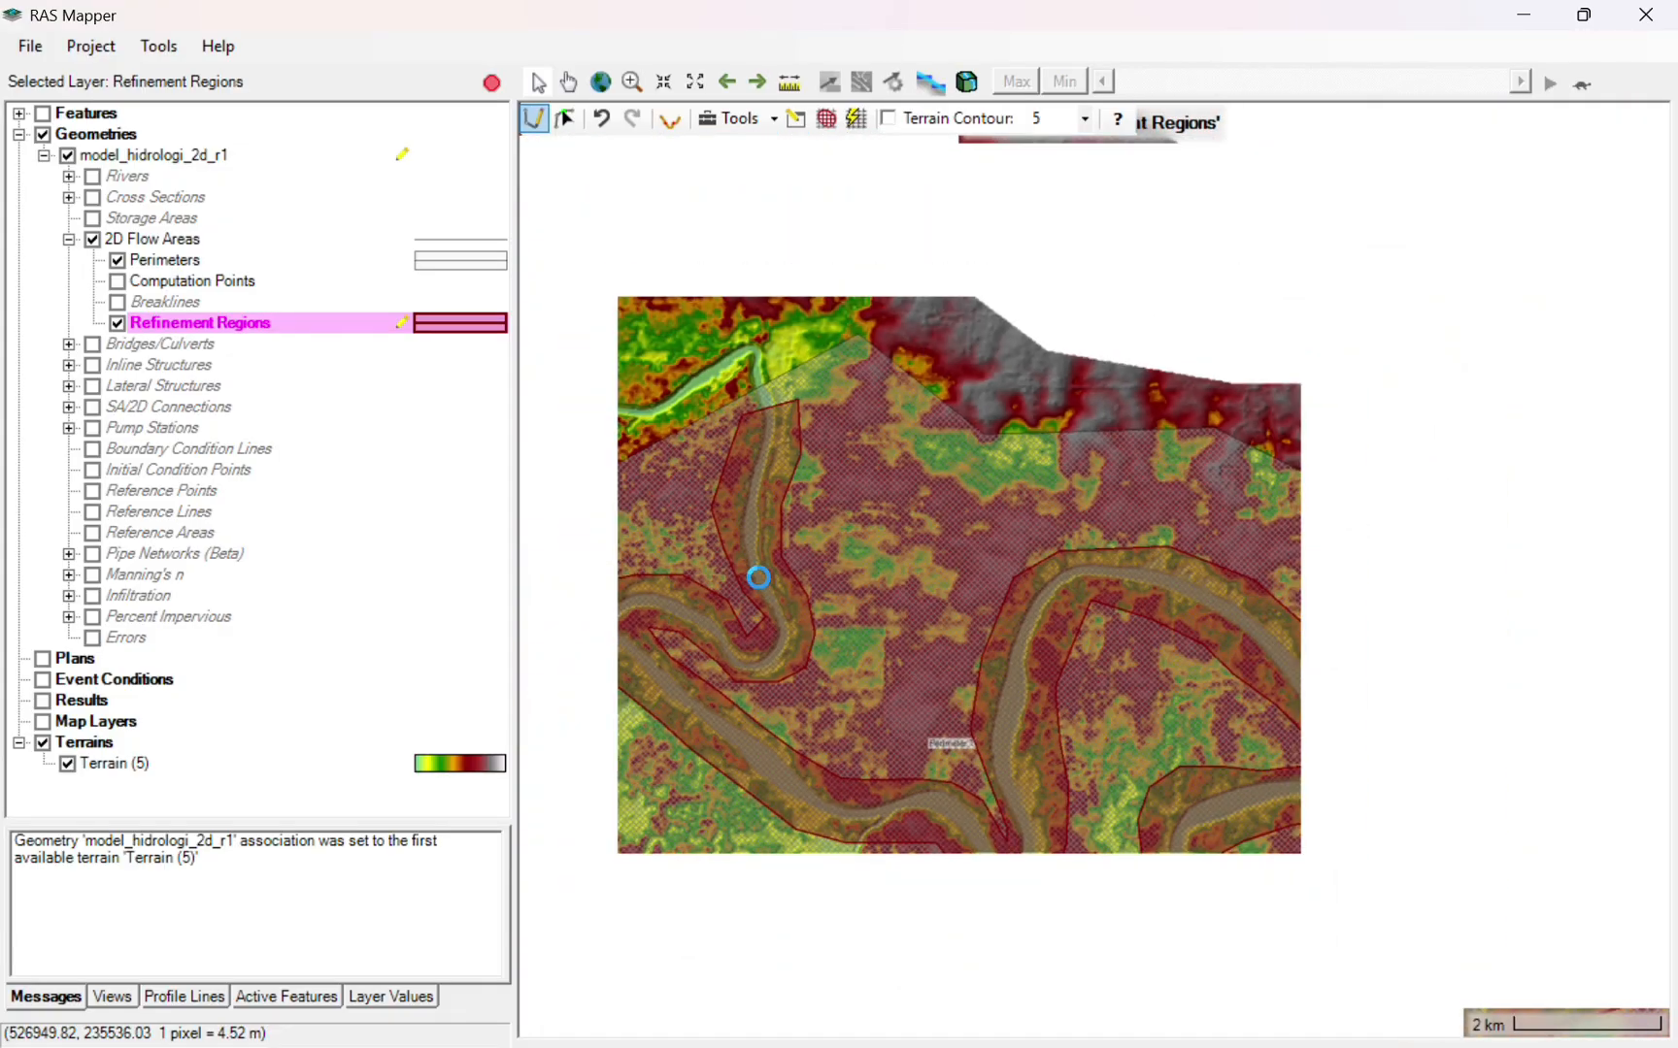
pyautogui.scroll(2, 723, 593)
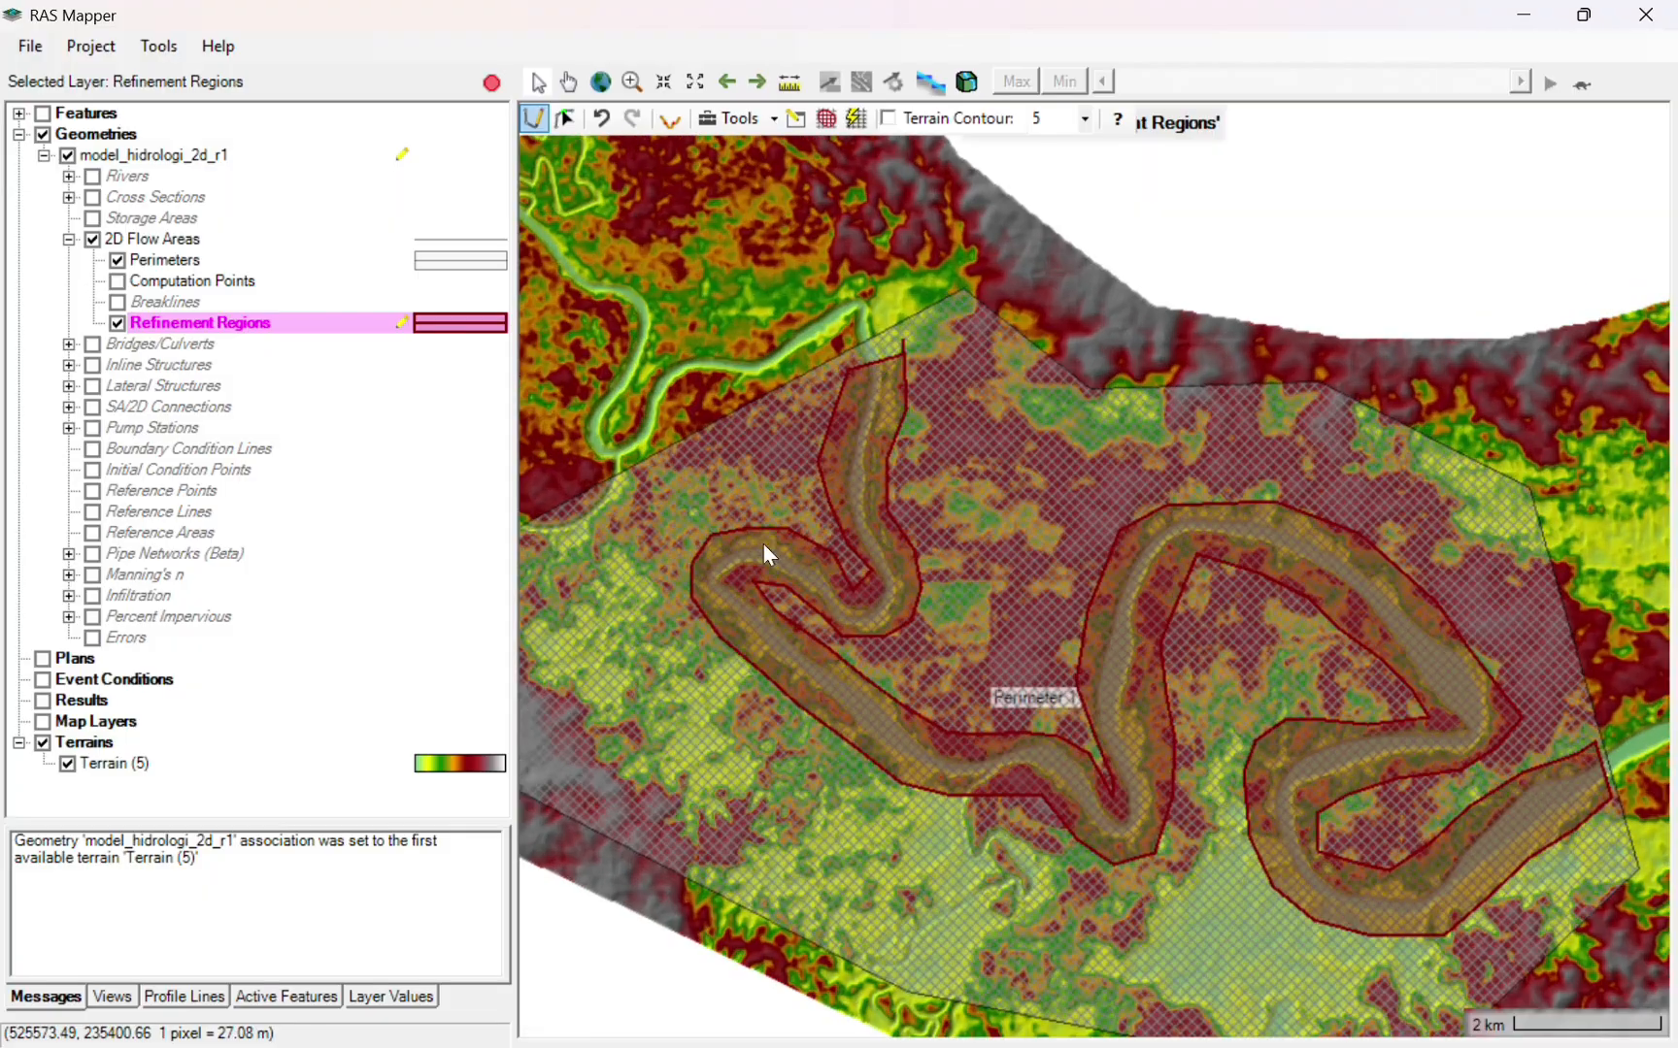
# - Start a breakline at the upstream end of Region 1, following the river centreline south
pyautogui.click(117, 302)
pyautogui.scroll(4, 960, 393)
pyautogui.click(960, 393)
pyautogui.click(961, 465)
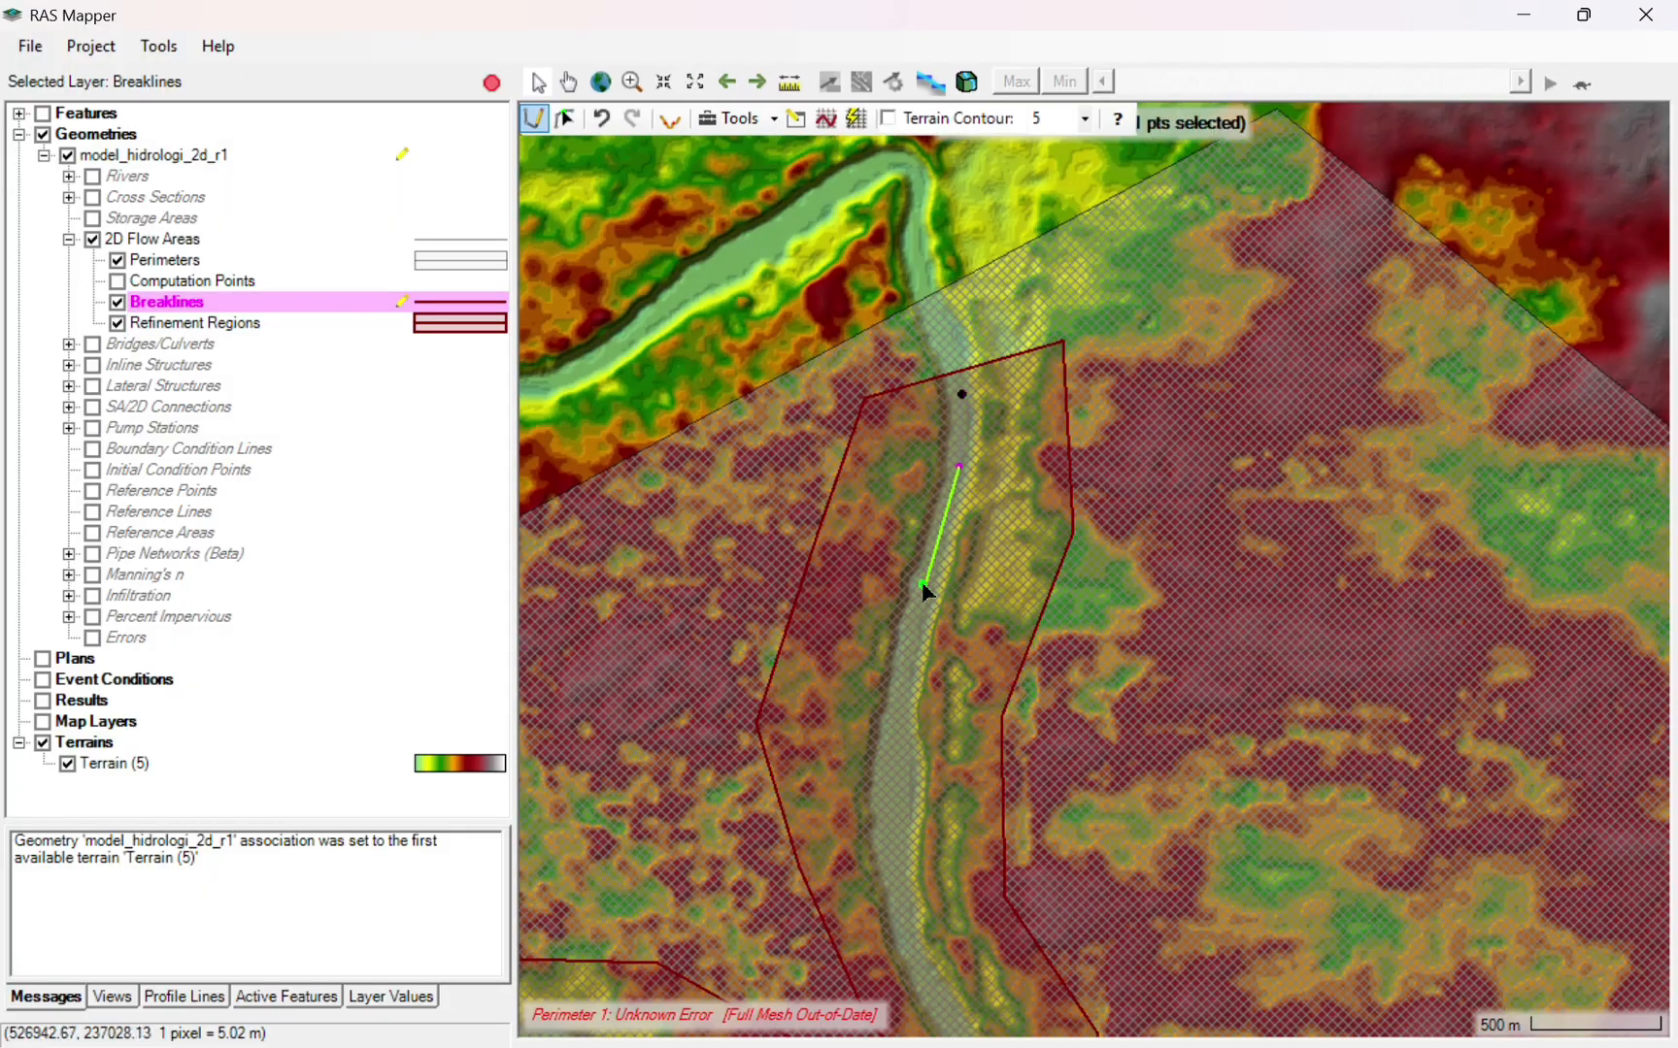
pyautogui.click(926, 587)
pyautogui.click(910, 666)
pyautogui.click(898, 782)
# - Continue the breakline down the river centreline and into the first southern bend
pyautogui.scroll(-2, 895, 784)
pyautogui.scroll(3, 932, 922)
pyautogui.click(814, 514)
pyautogui.click(945, 818)
pyautogui.click(916, 879)
pyautogui.click(881, 923)
pyautogui.click(798, 944)
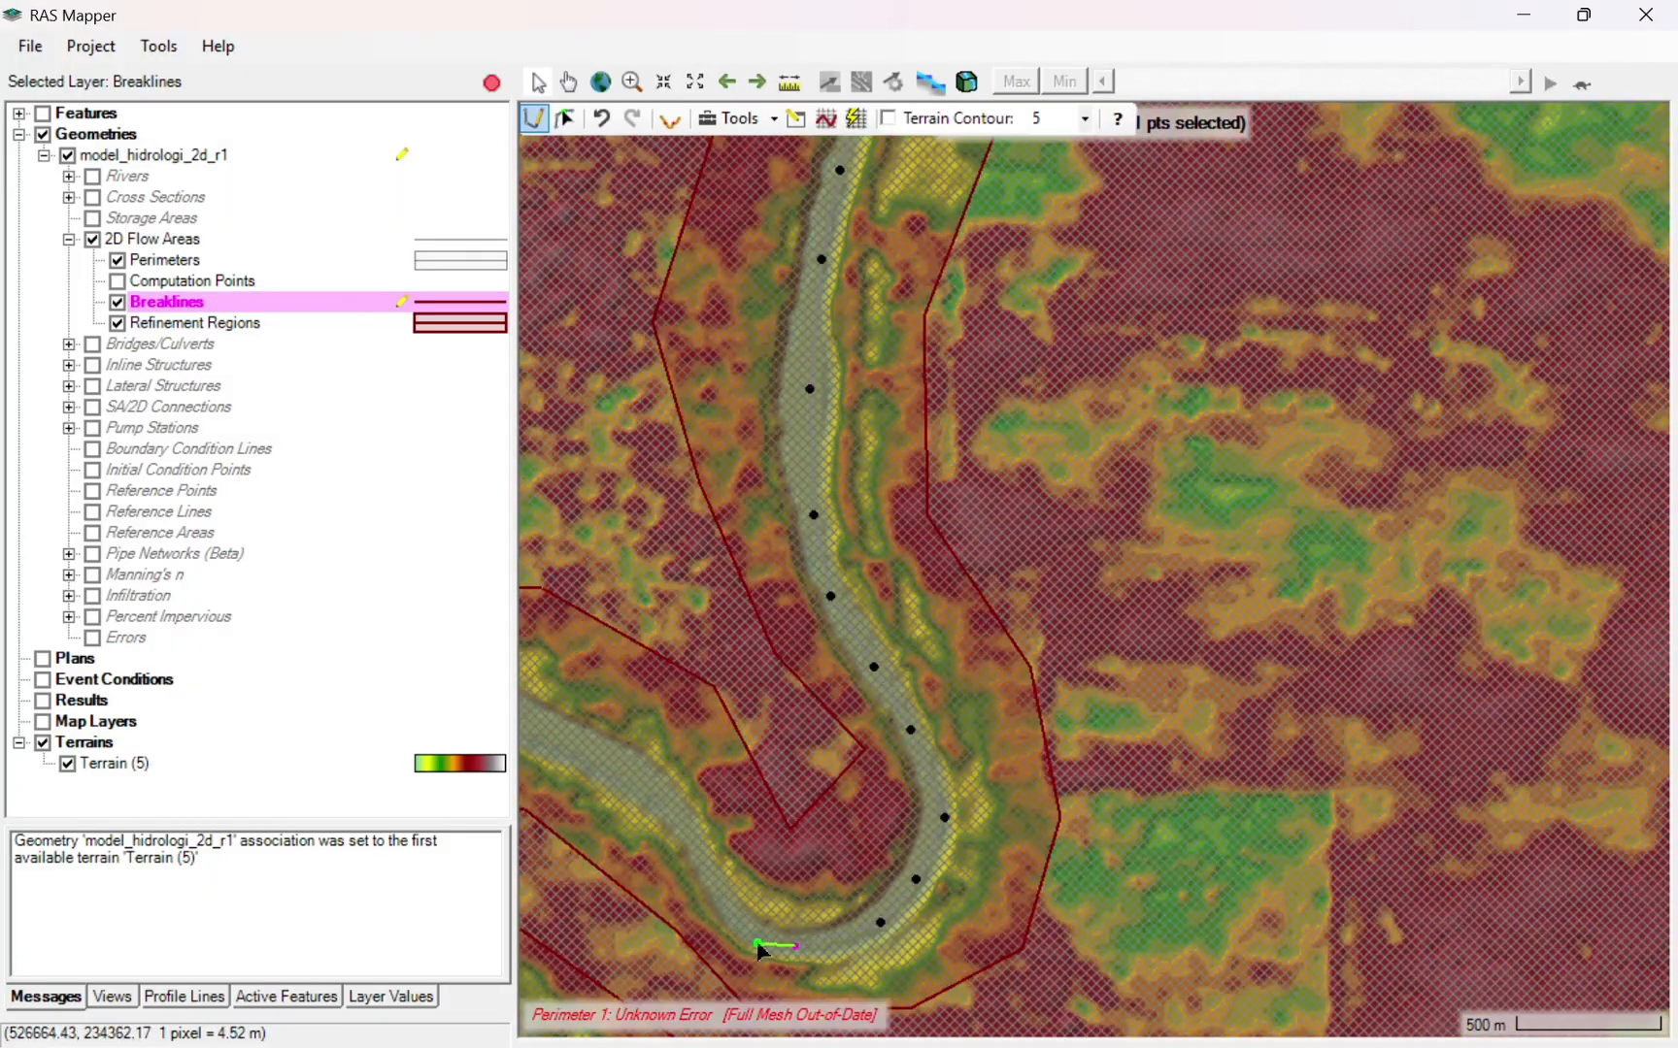
# - Continue the breakline northwest along the channel centre and around the westernmost bend
pyautogui.scroll(-3, 610, 767)
pyautogui.scroll(3, 536, 777)
pyautogui.click(841, 708)
pyautogui.click(759, 669)
pyautogui.click(700, 644)
pyautogui.click(609, 658)
pyautogui.scroll(-3, 580, 682)
pyautogui.scroll(3, 532, 700)
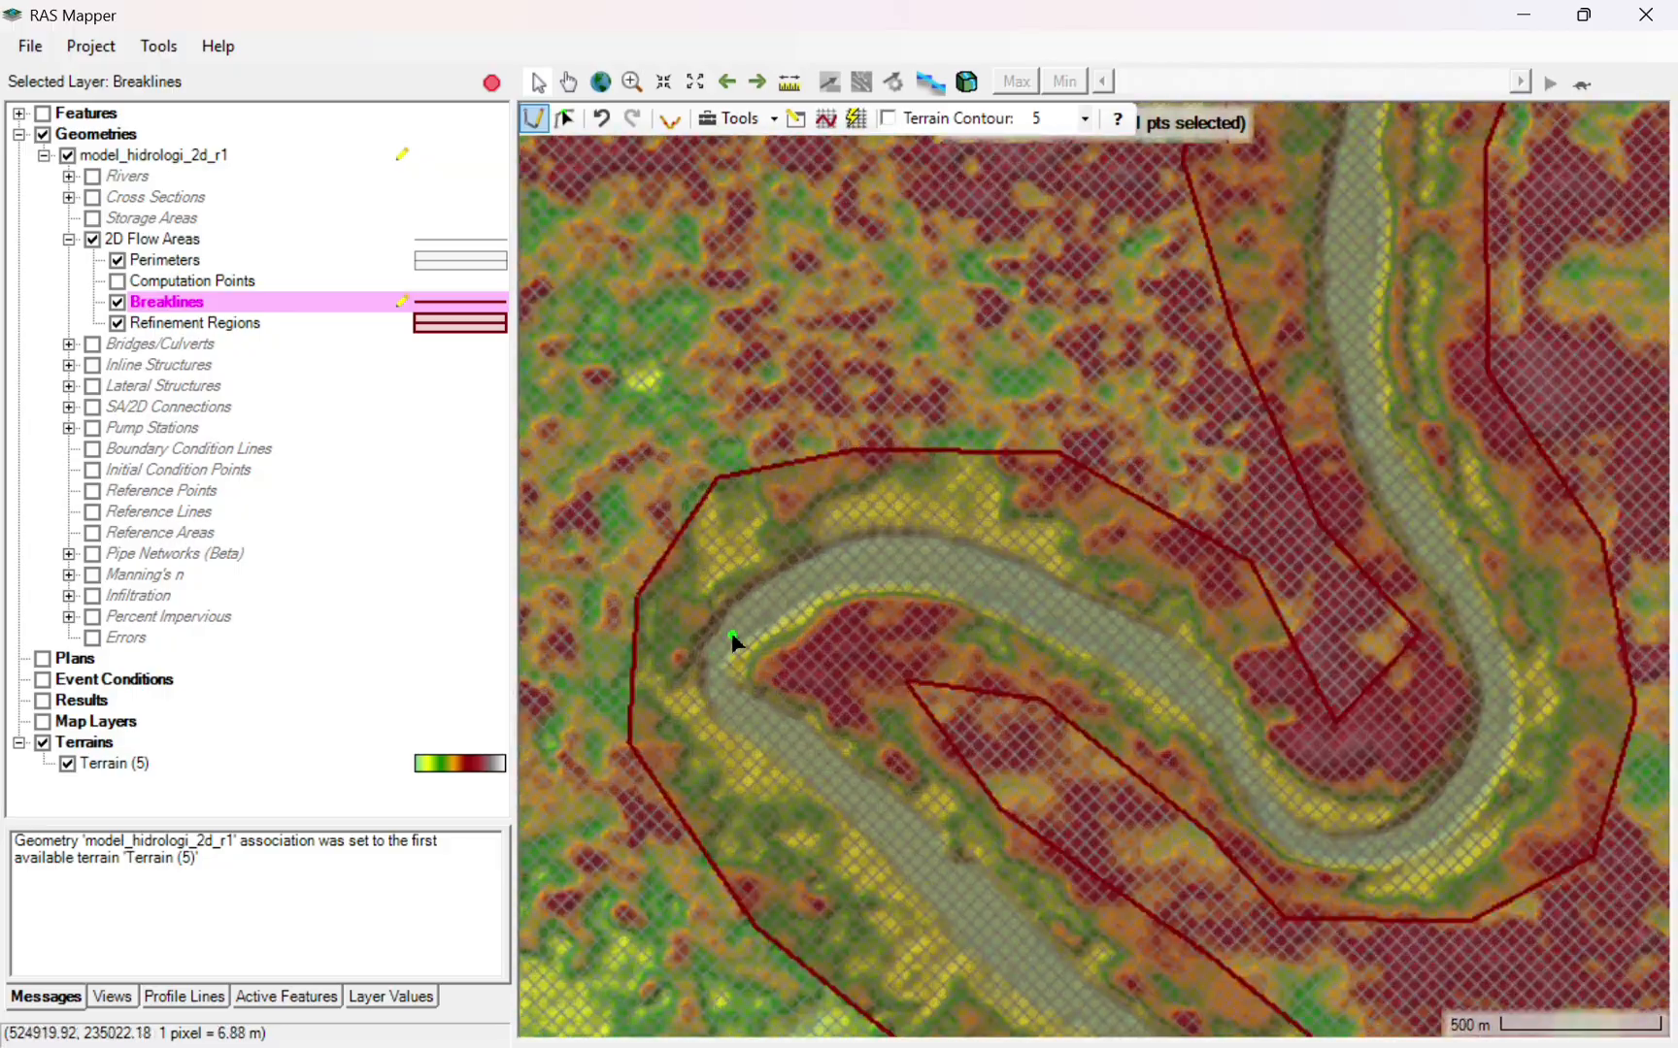
pyautogui.click(871, 815)
pyautogui.click(957, 873)
# - Extend the breakline southeast along the long reach's centreline toward the narrow southern bend
pyautogui.scroll(-2, 958, 873)
pyautogui.click(756, 458)
pyautogui.click(834, 536)
pyautogui.click(901, 584)
pyautogui.click(966, 631)
pyautogui.click(1005, 672)
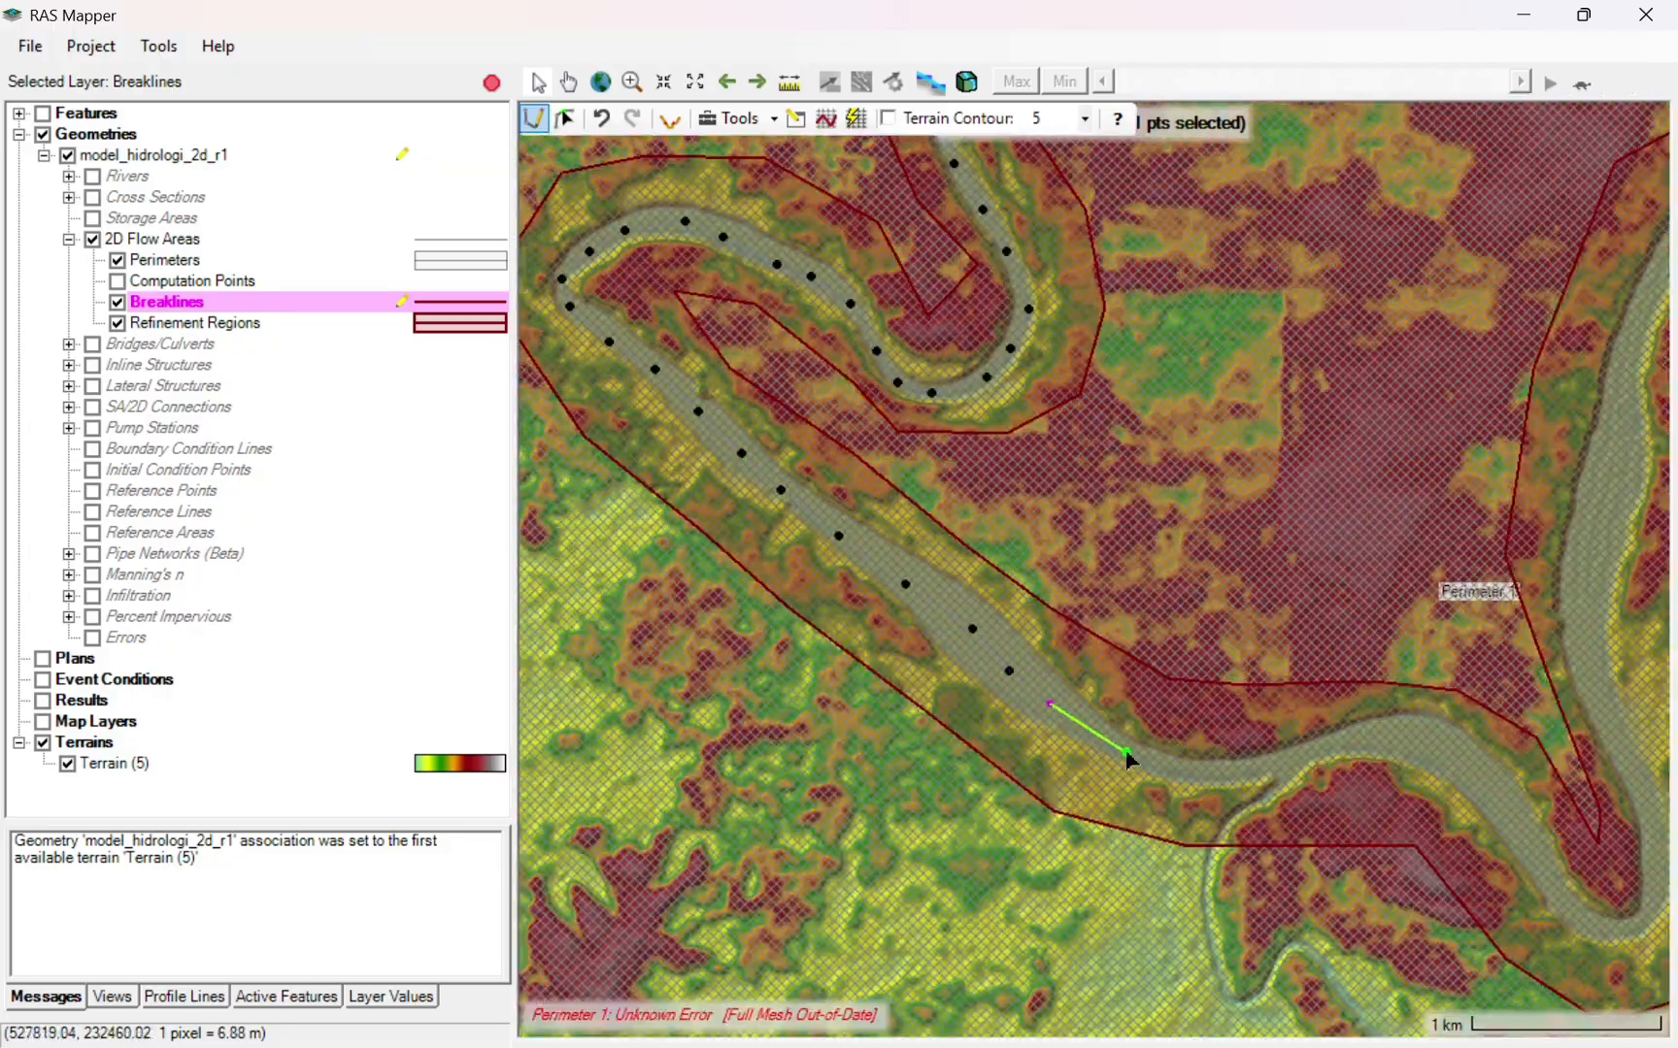
pyautogui.click(1427, 728)
pyautogui.click(1600, 752)
# - Carry the breakline around the narrow southern bend and north up the western limb of the large meander
pyautogui.scroll(-3, 1600, 751)
pyautogui.click(969, 714)
pyautogui.scroll(4, 1023, 780)
pyautogui.click(1063, 818)
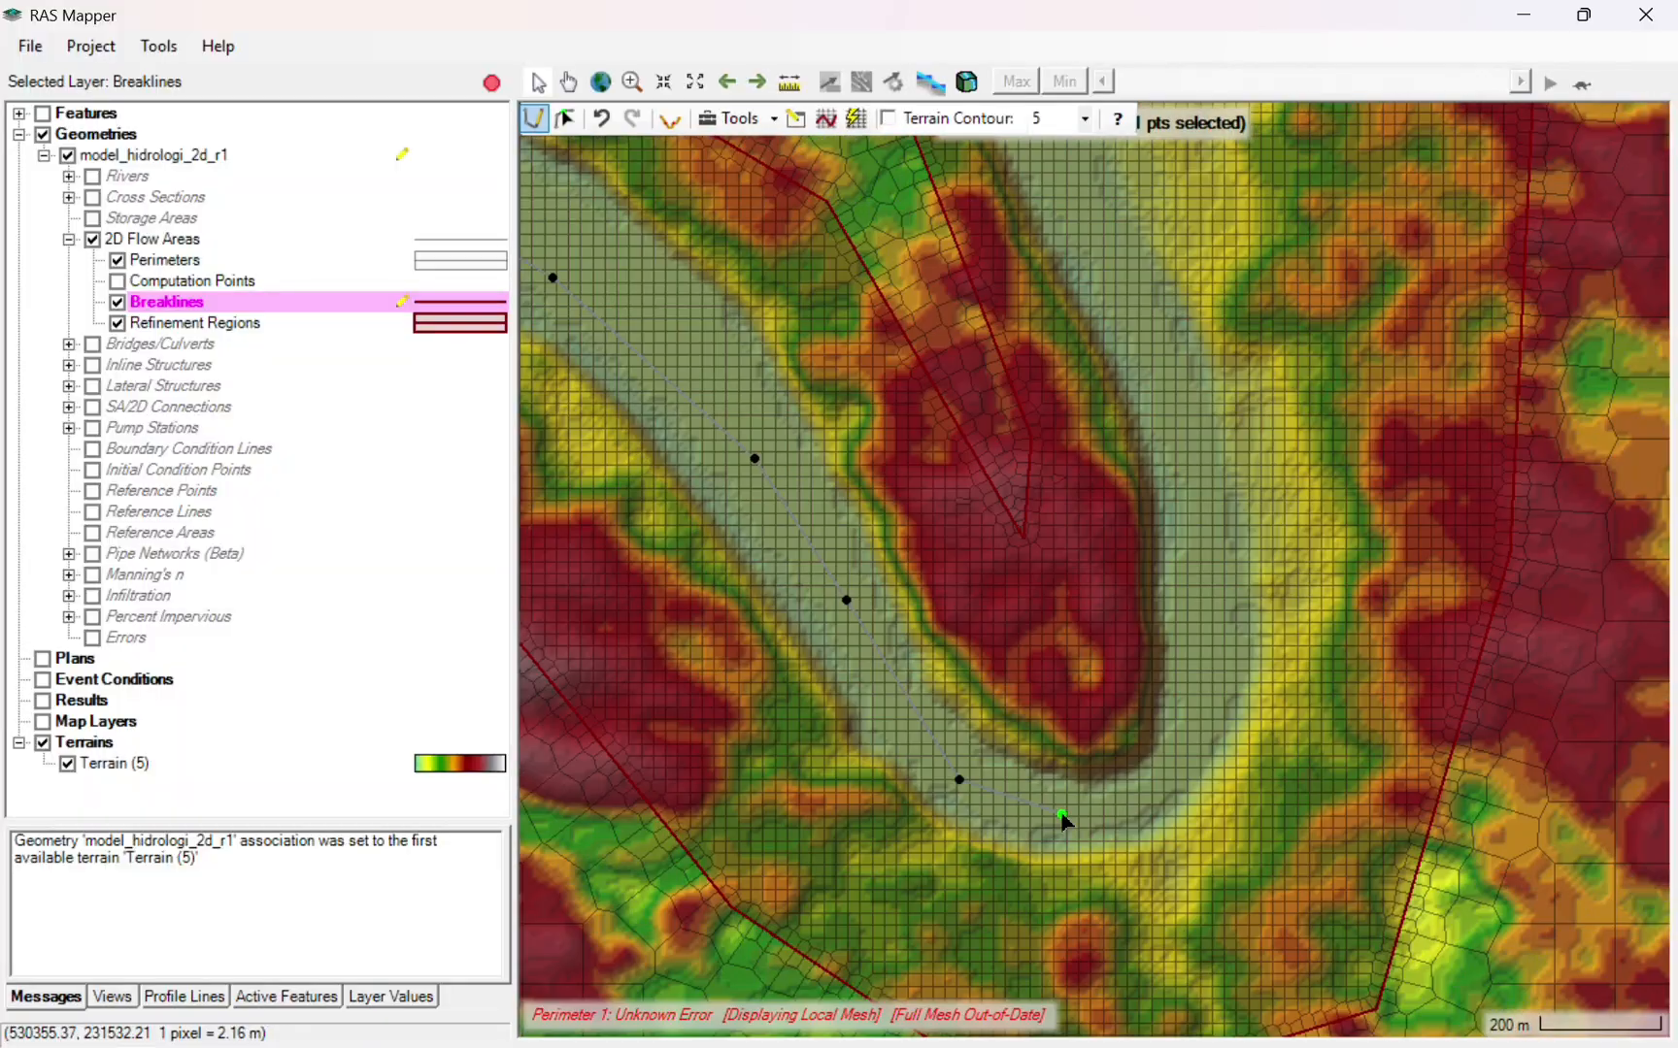
pyautogui.click(1192, 713)
pyautogui.scroll(-3, 1186, 448)
pyautogui.scroll(-2, 1186, 448)
pyautogui.moveTo(1186, 448); pyautogui.dragTo(1160, 958)
pyautogui.click(1116, 869)
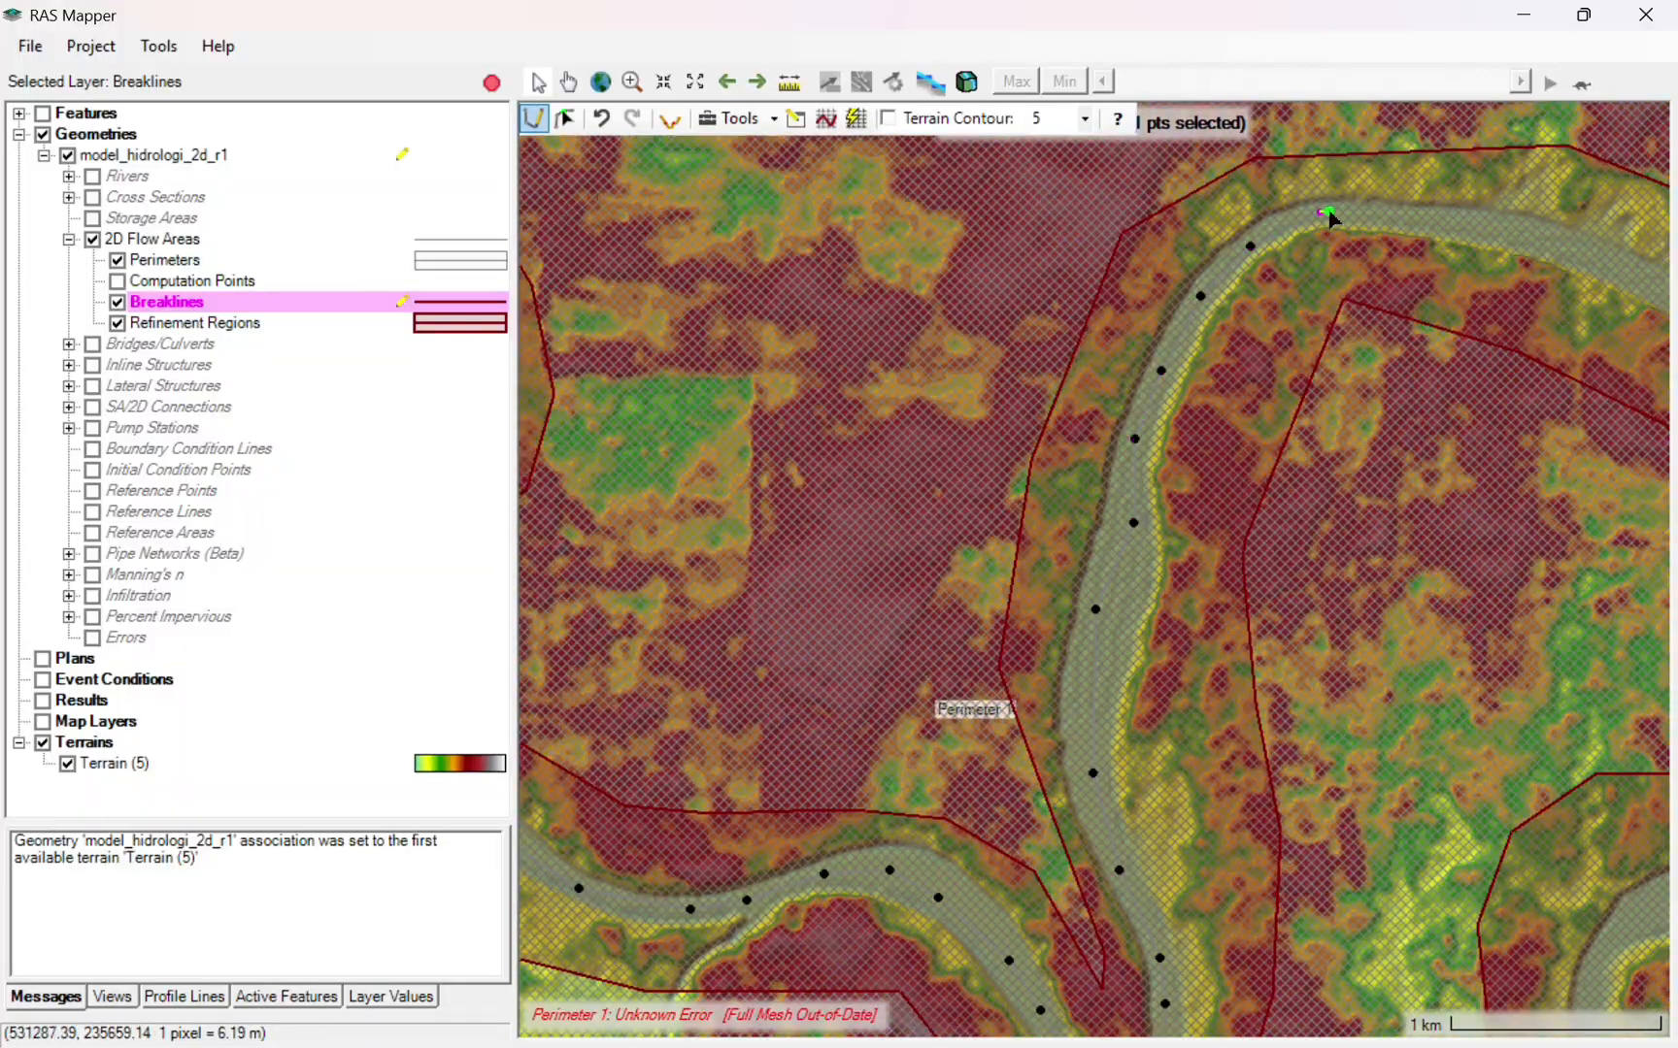
# - Continue the breakline over the top of the large meander and southeast down its eastern limb
pyautogui.click(1395, 220)
pyautogui.click(1468, 221)
pyautogui.click(1538, 240)
pyautogui.scroll(-4, 1538, 240)
pyautogui.moveTo(1537, 240); pyautogui.dragTo(1116, 215)
pyautogui.scroll(5, 1116, 215)
pyautogui.click(1196, 244)
pyautogui.click(1299, 295)
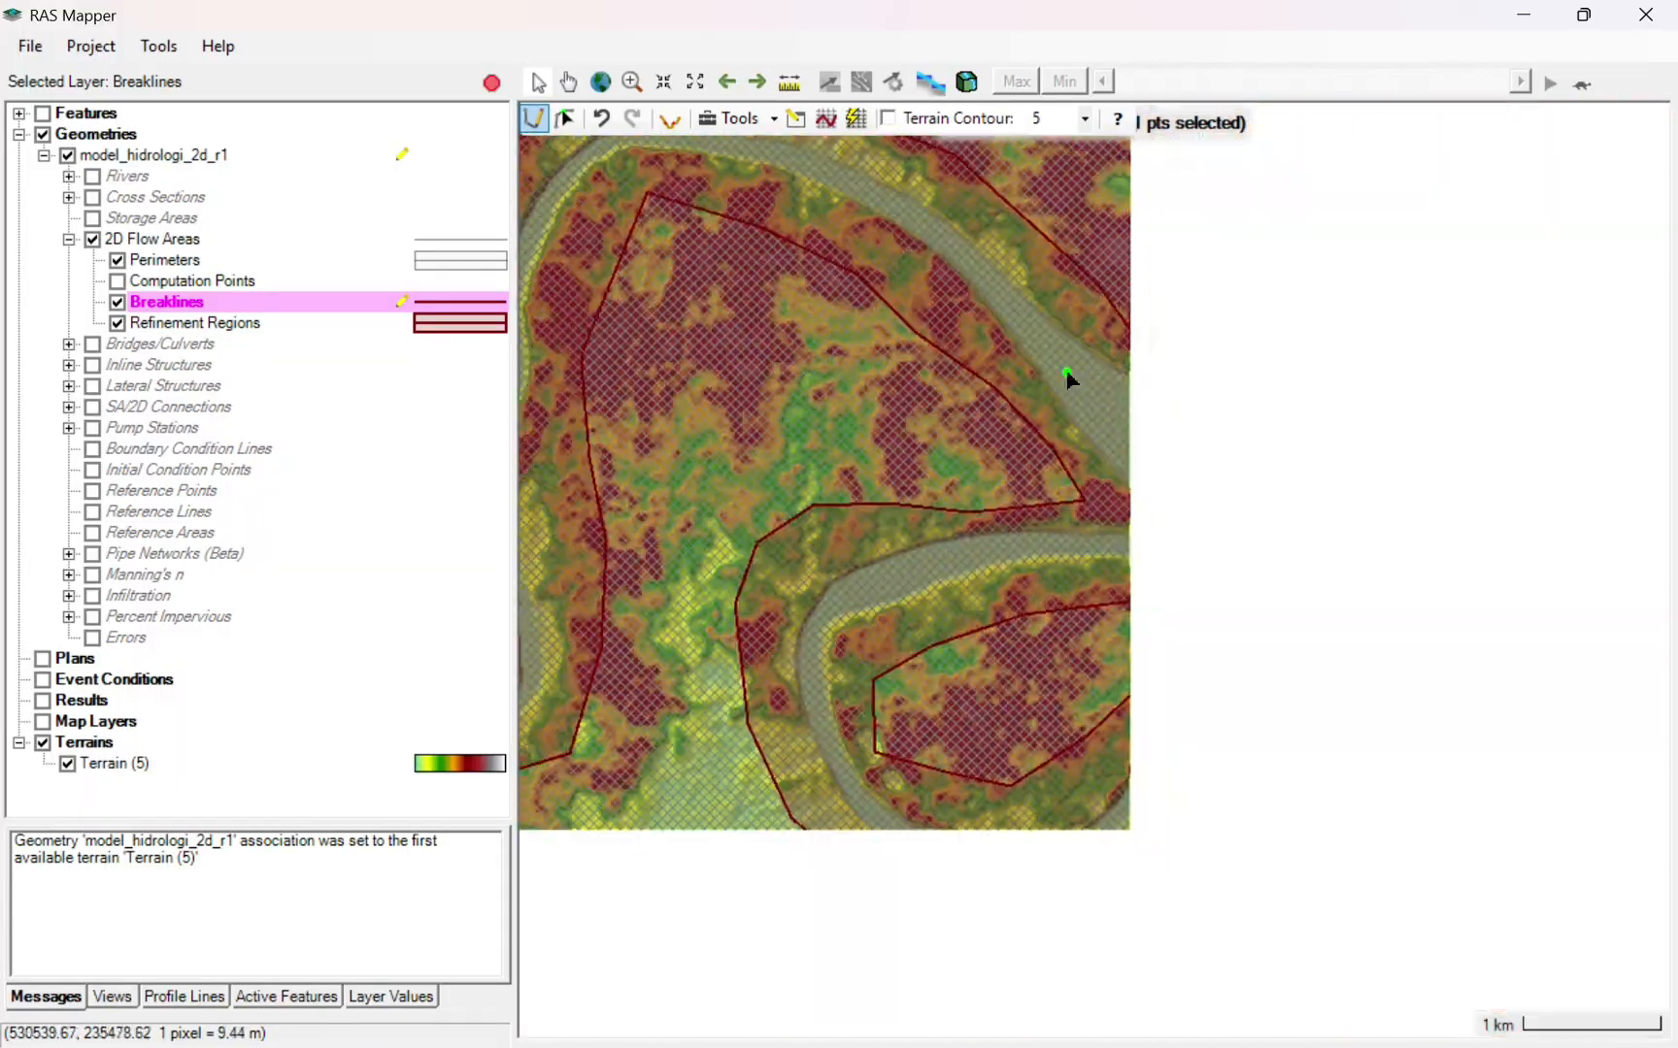
# - Carry the breakline around the large meander's eastern tip and west along the channel toward the lower loop
pyautogui.scroll(5, 1150, 474)
pyautogui.click(1082, 329)
pyautogui.click(1187, 536)
pyautogui.click(1190, 657)
pyautogui.click(876, 691)
pyautogui.scroll(-3, 875, 692)
pyautogui.click(1168, 584)
pyautogui.doubleClick(764, 806)
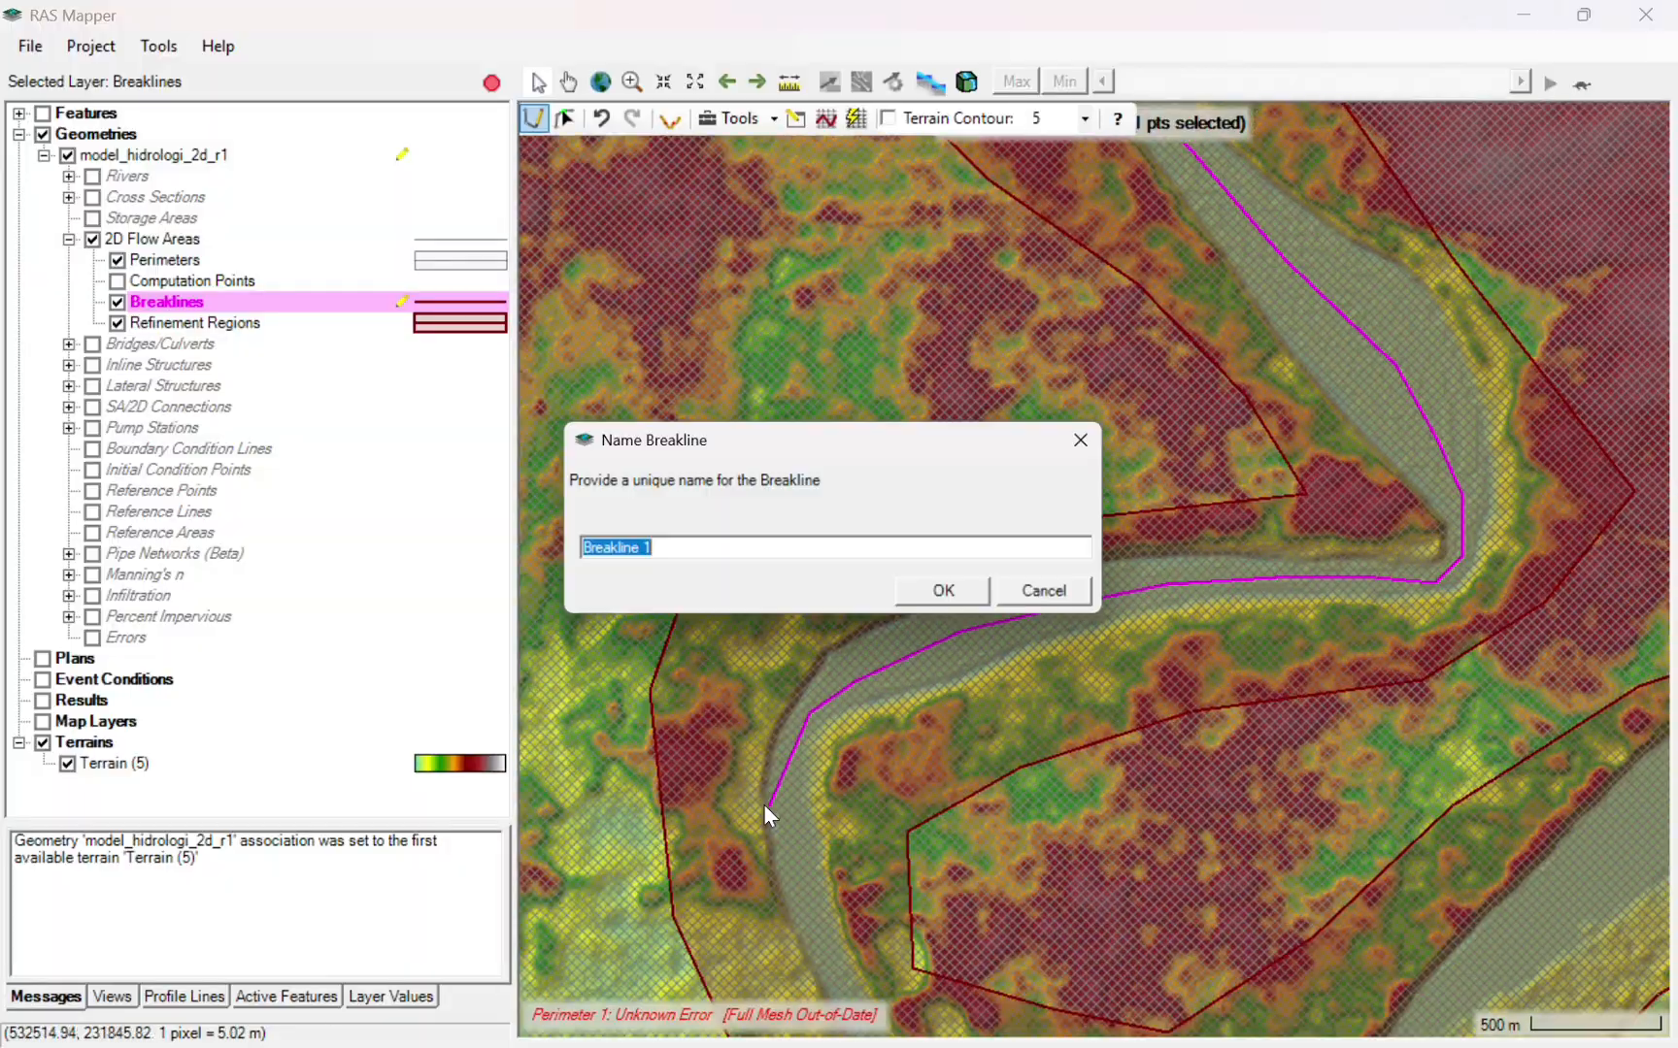
pyautogui.click(943, 592)
pyautogui.hotkey('ctrl', 'z')
# - Continue the breakline down the channel centre on the western side of the lower loop
pyautogui.click(785, 800)
pyautogui.click(801, 875)
pyautogui.scroll(-3, 797, 871)
pyautogui.moveTo(797, 870); pyautogui.dragTo(759, 519)
pyautogui.scroll(4, 762, 529)
pyautogui.click(774, 582)
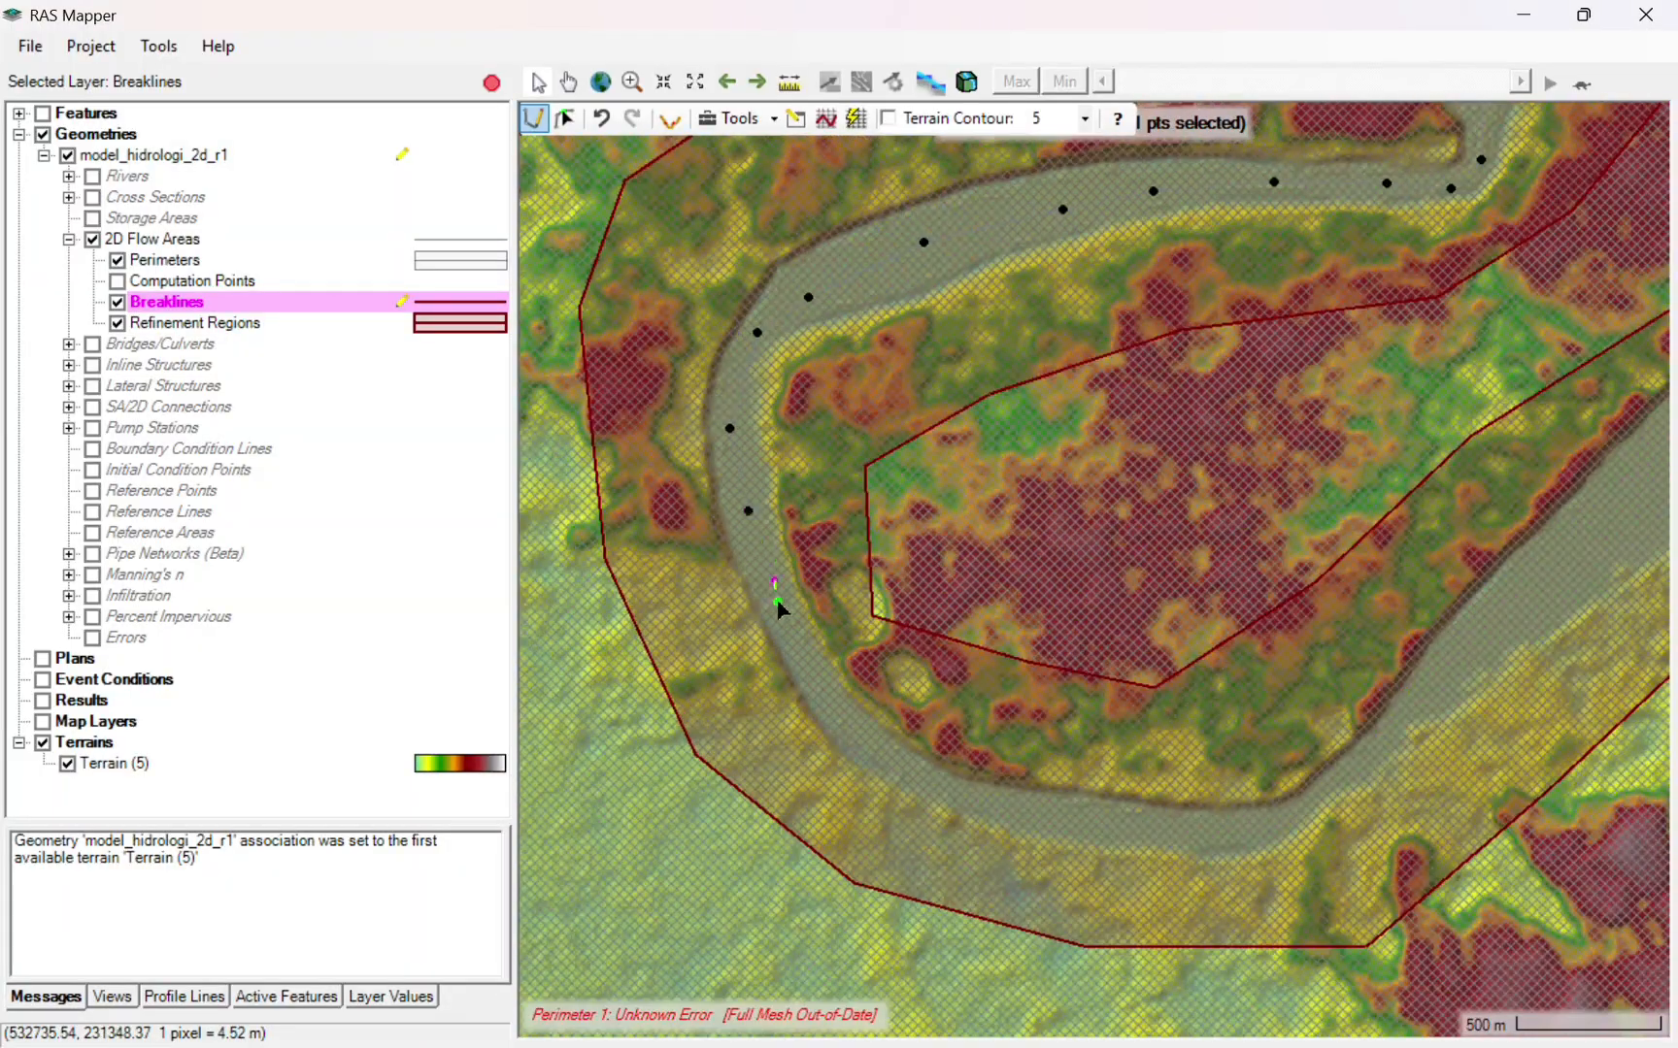
# - Extend the breakline around the bottom of the lower loop and northeast along the downstream reach
pyautogui.click(806, 654)
pyautogui.click(855, 742)
pyautogui.click(911, 785)
pyautogui.click(1010, 811)
pyautogui.click(1175, 843)
pyautogui.click(1286, 813)
pyautogui.click(1595, 543)
# - Undo the last breakline vertices, retrace the downstream reach and finish the breakline near Perimeter 1's eastern edge
pyautogui.scroll(-3, 1595, 544)
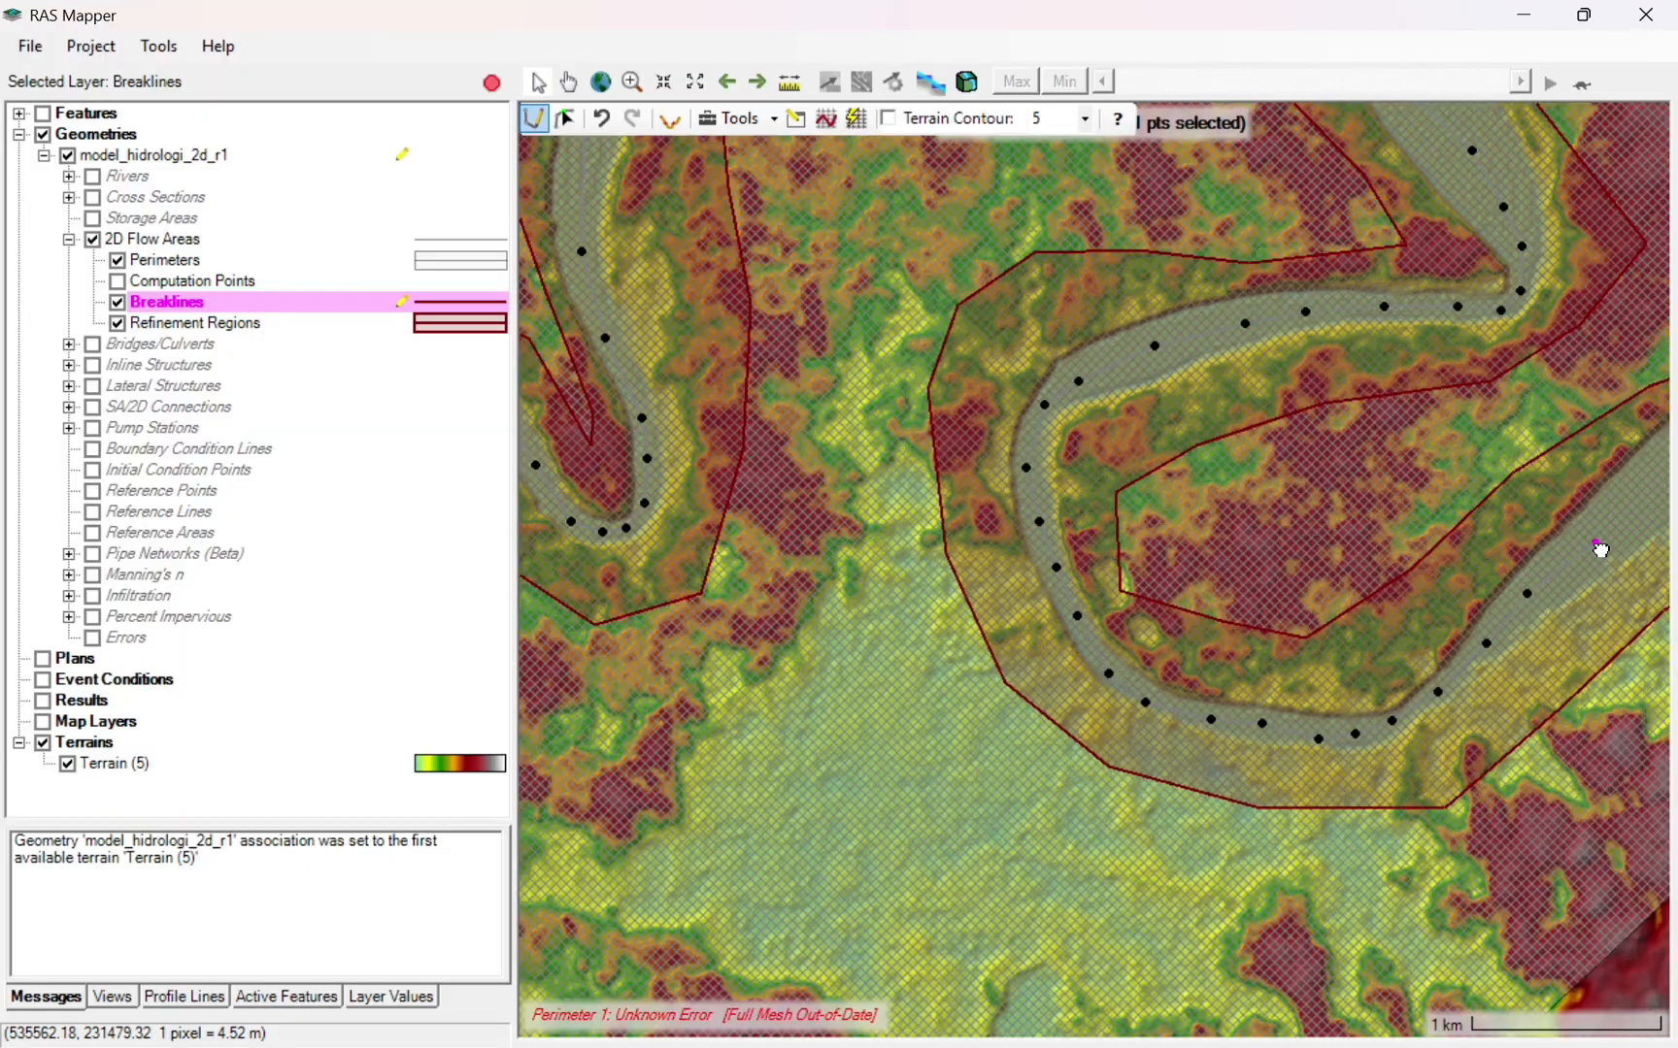
pyautogui.moveTo(1600, 549); pyautogui.dragTo(1101, 694)
pyautogui.hotkey('ctrl', 'z')
pyautogui.hotkey('ctrl', 'z')
pyautogui.click(1095, 689)
pyautogui.click(1143, 635)
pyautogui.click(1200, 591)
pyautogui.click(1250, 566)
pyautogui.click(1291, 556)
pyautogui.doubleClick(1342, 532)
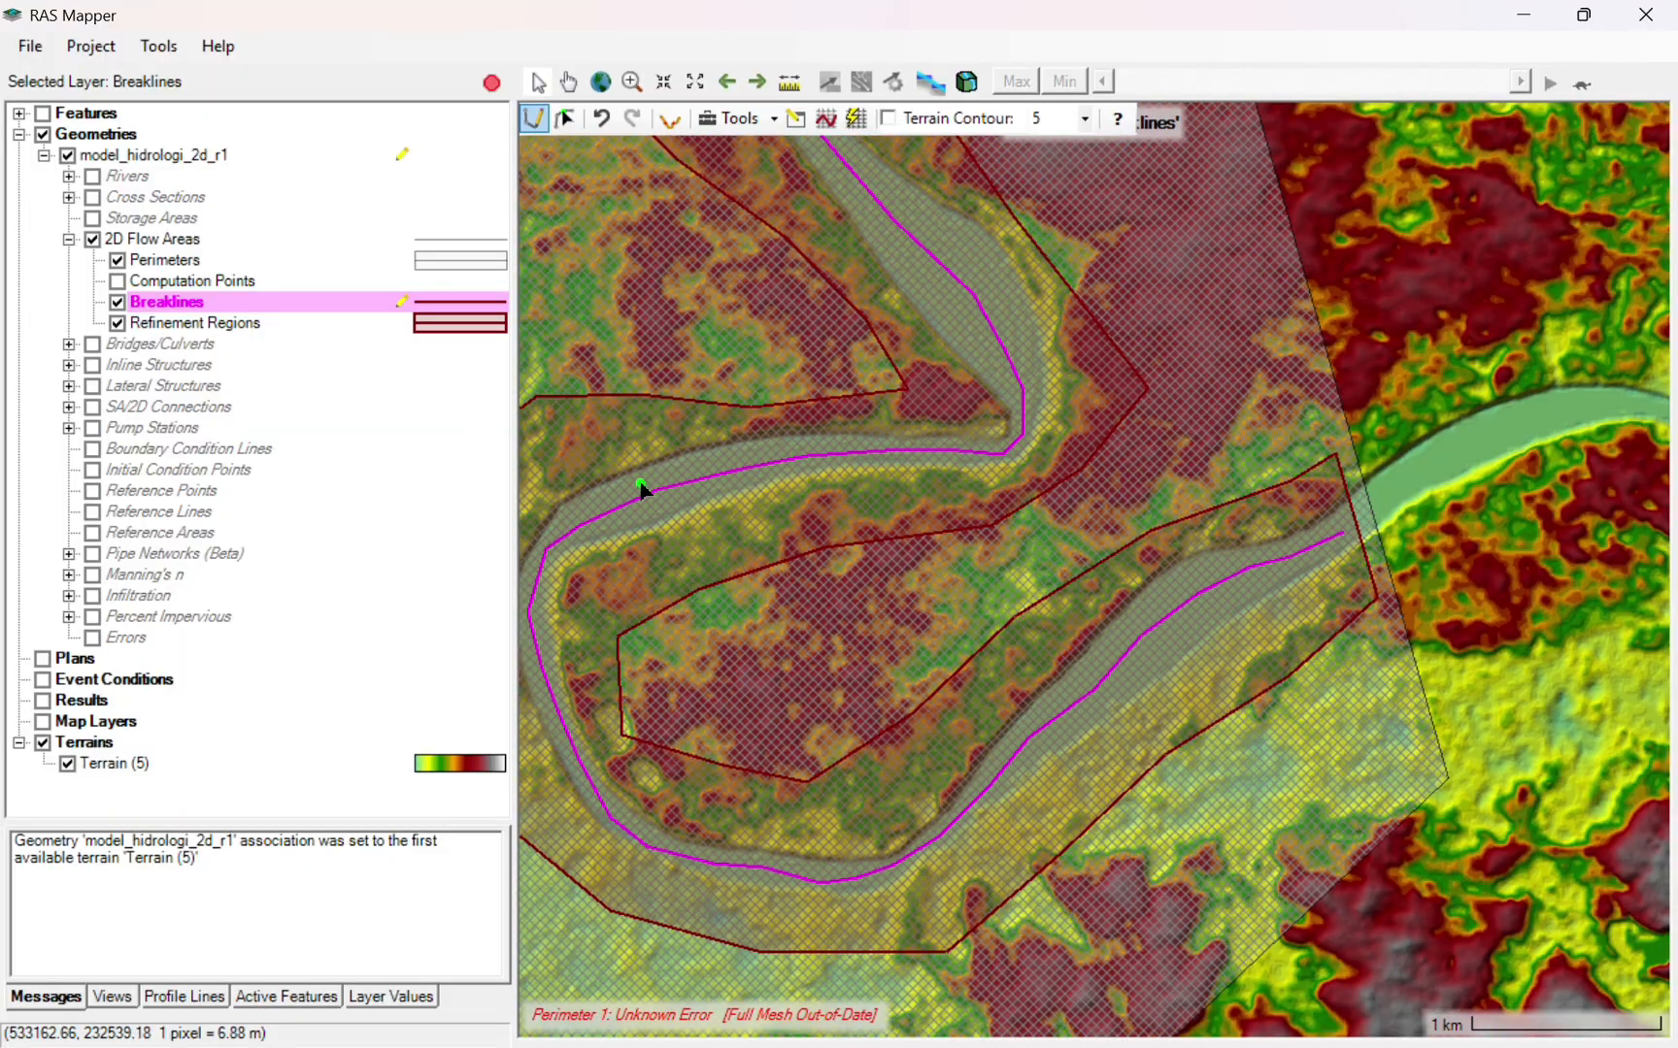
# - Enforce all breaklines to regenerate Perimeter 1's mesh points along the river centreline
pyautogui.scroll(5, 641, 484)
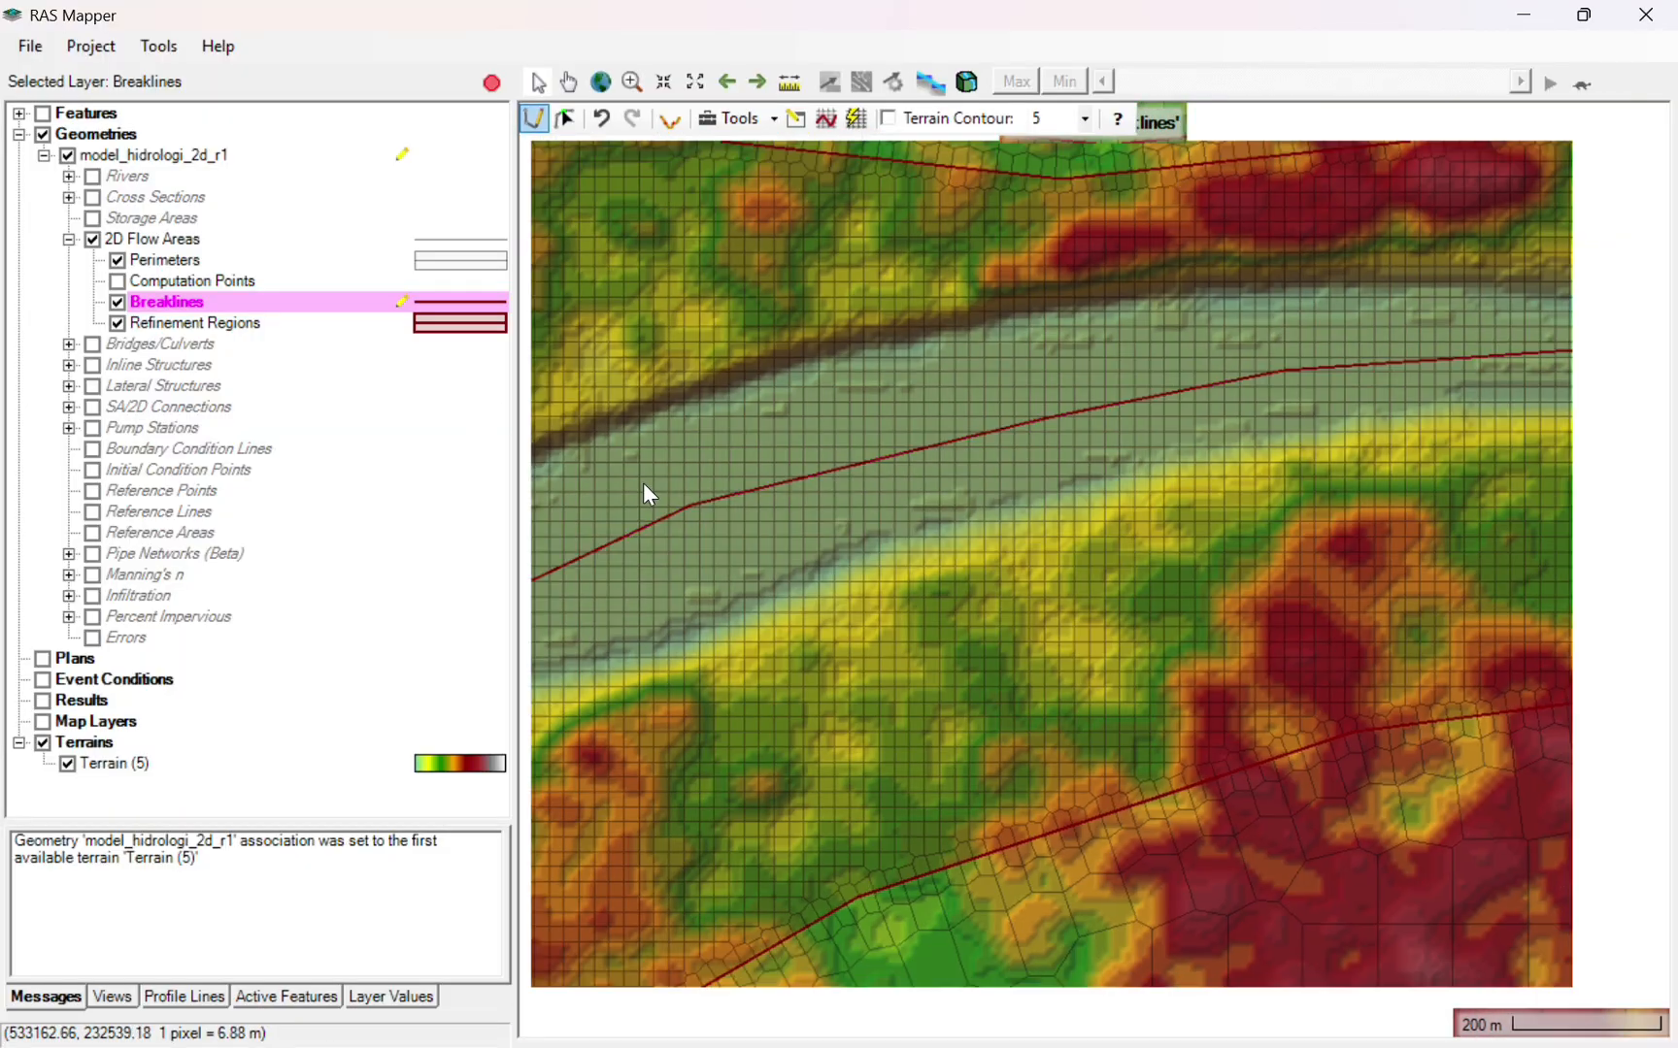
pyautogui.scroll(-3, 643, 483)
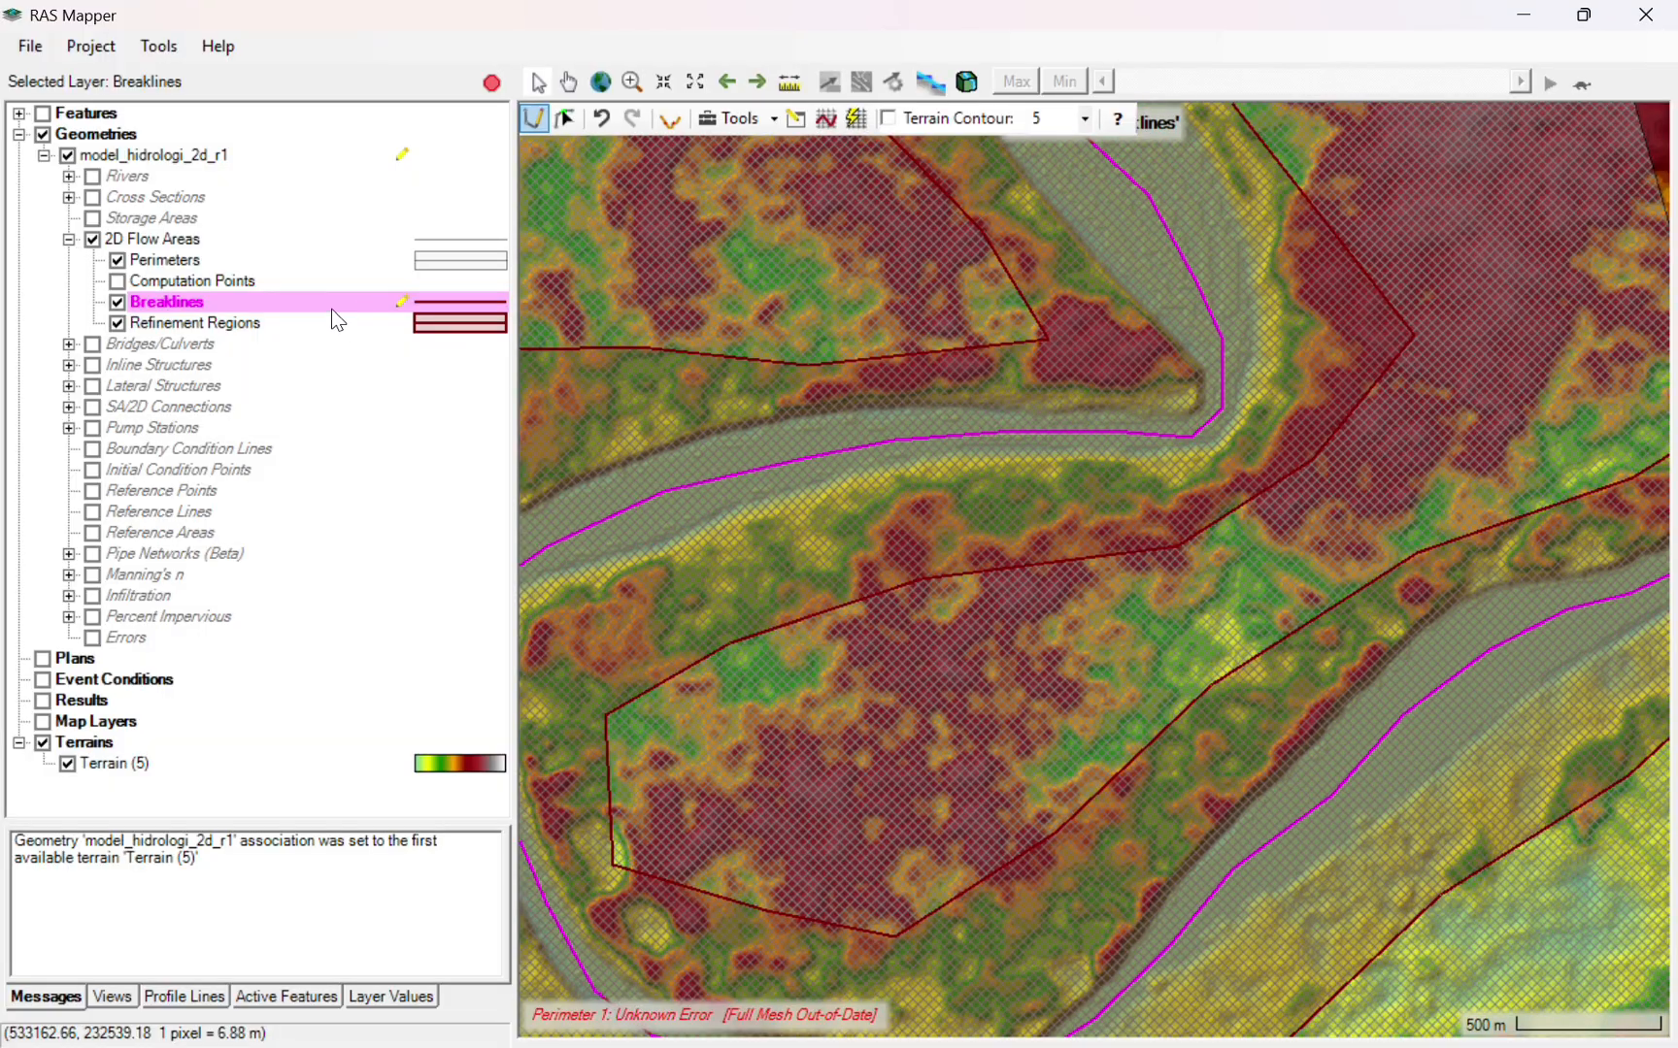
pyautogui.rightClick(332, 310)
pyautogui.click(418, 451)
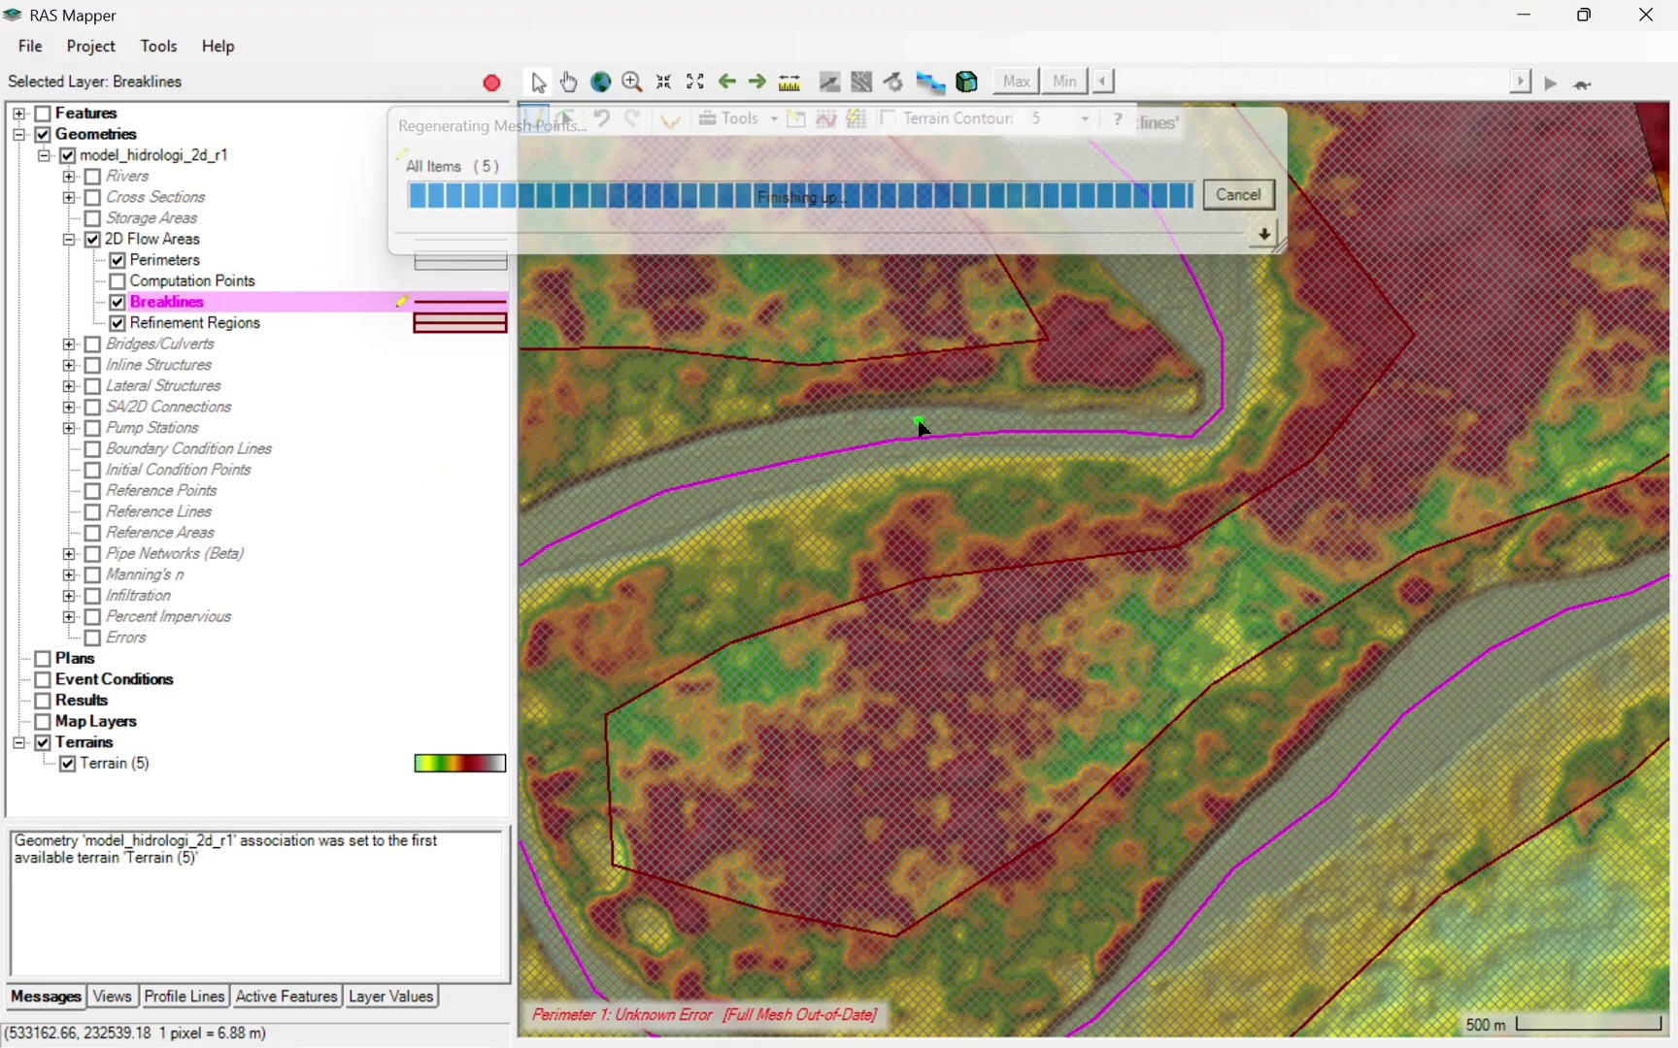
pyautogui.scroll(-4, 869, 430)
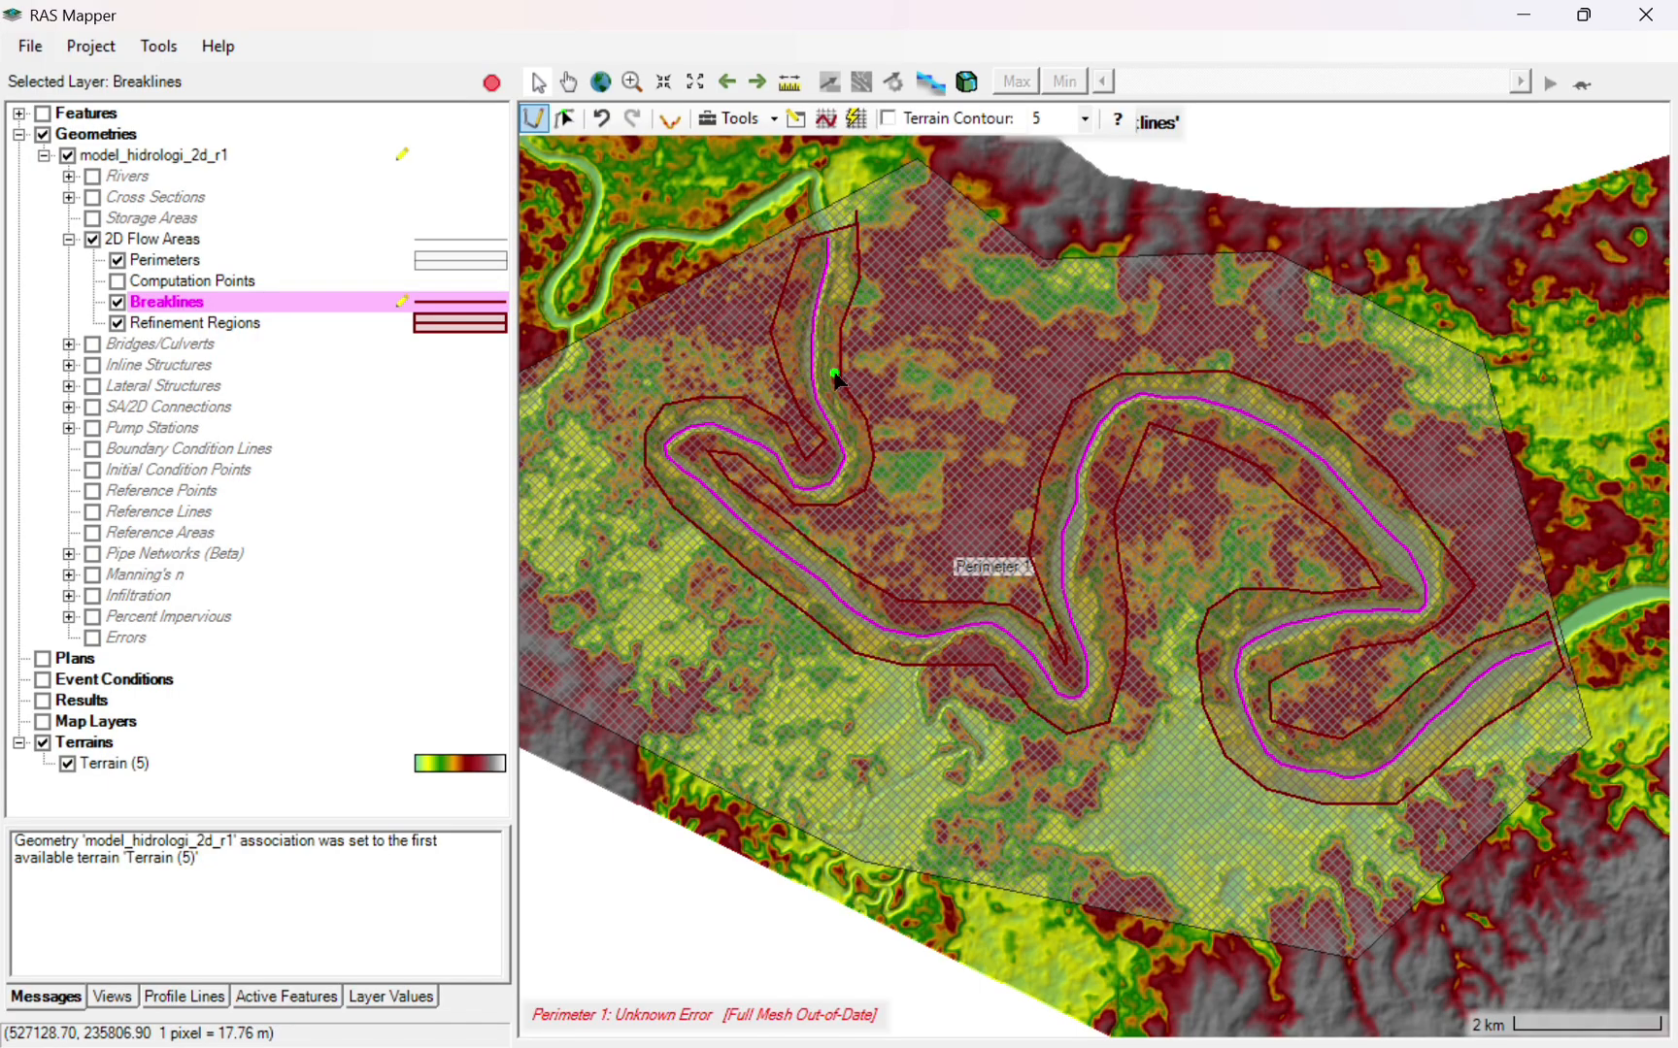
# - Stop editing the geometry, save the breakline edits, and display the Computation Points layer of the 2D flow area
pyautogui.click(492, 83)
pyautogui.click(830, 629)
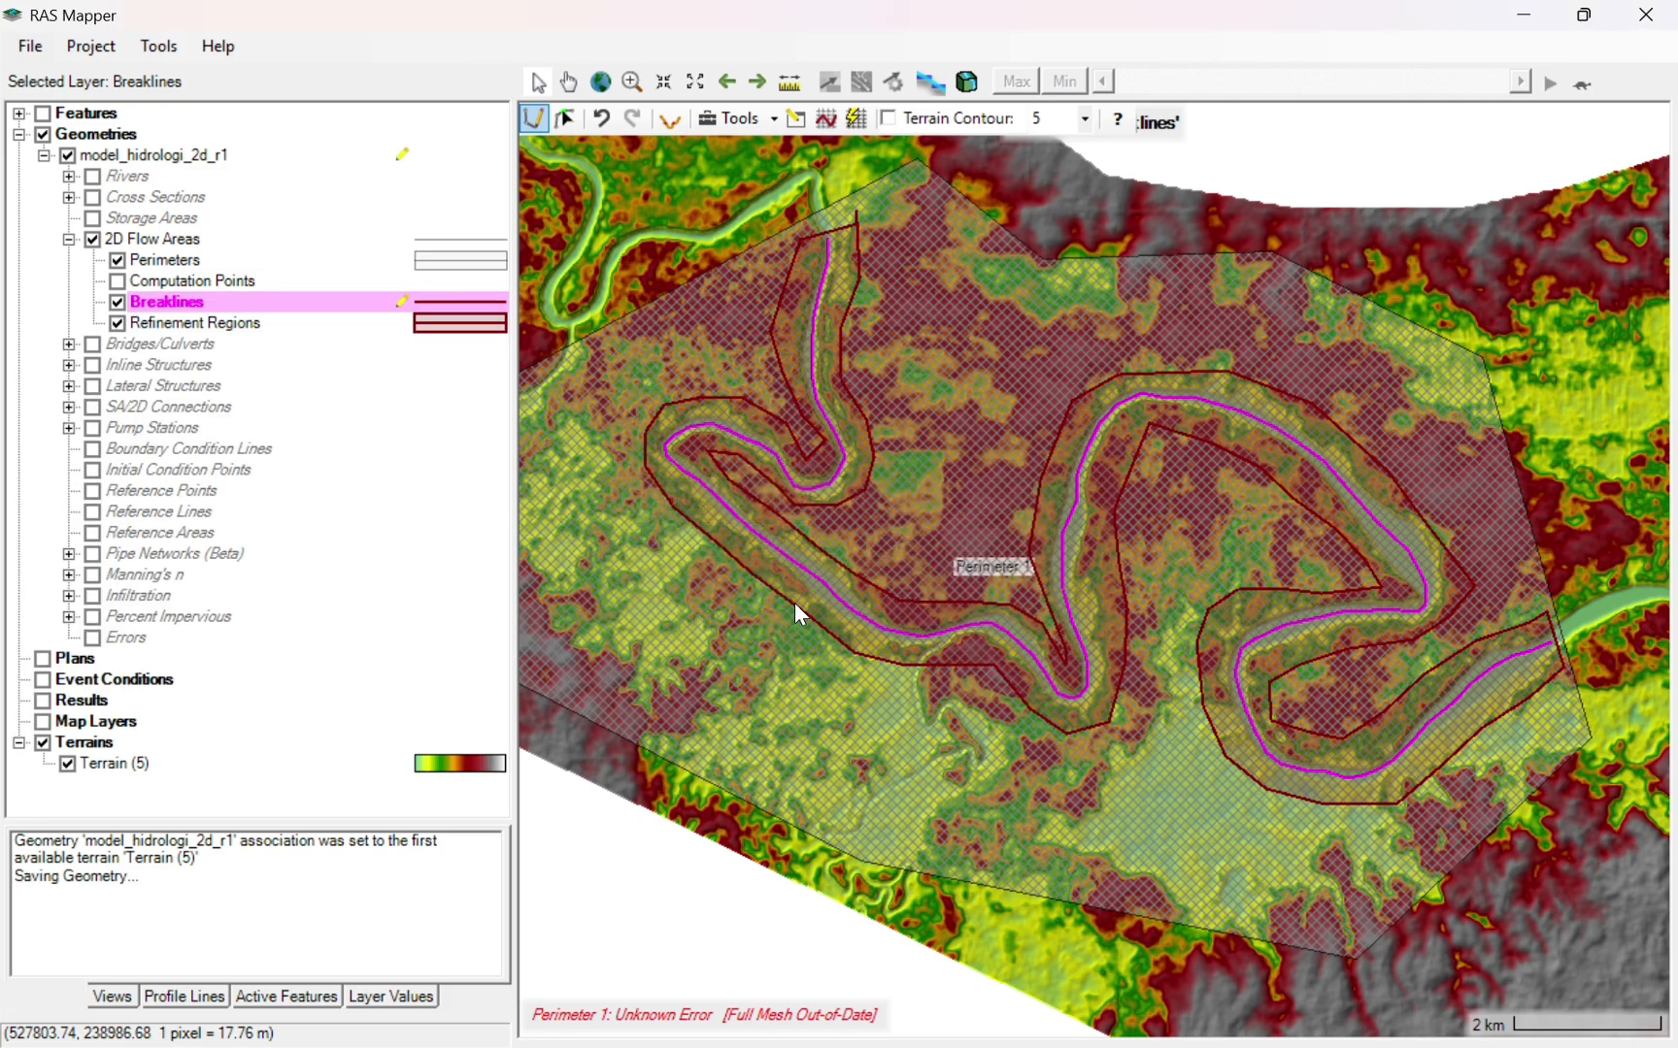
pyautogui.click(118, 281)
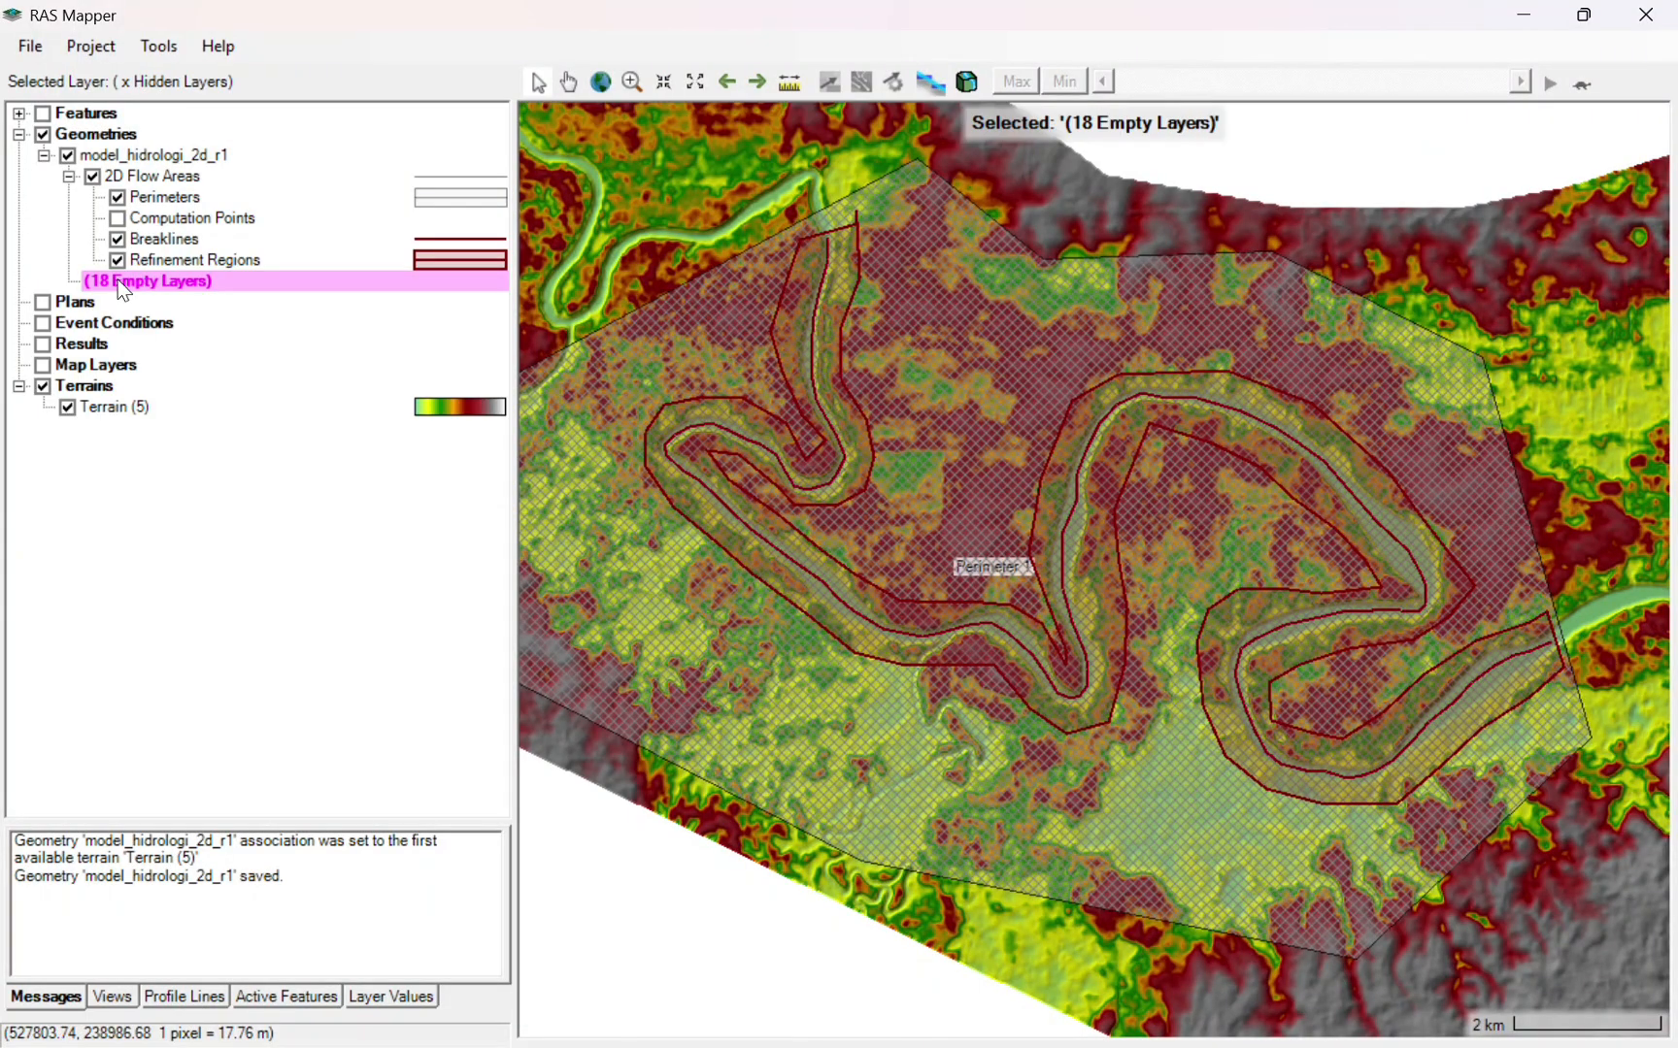
pyautogui.click(122, 200)
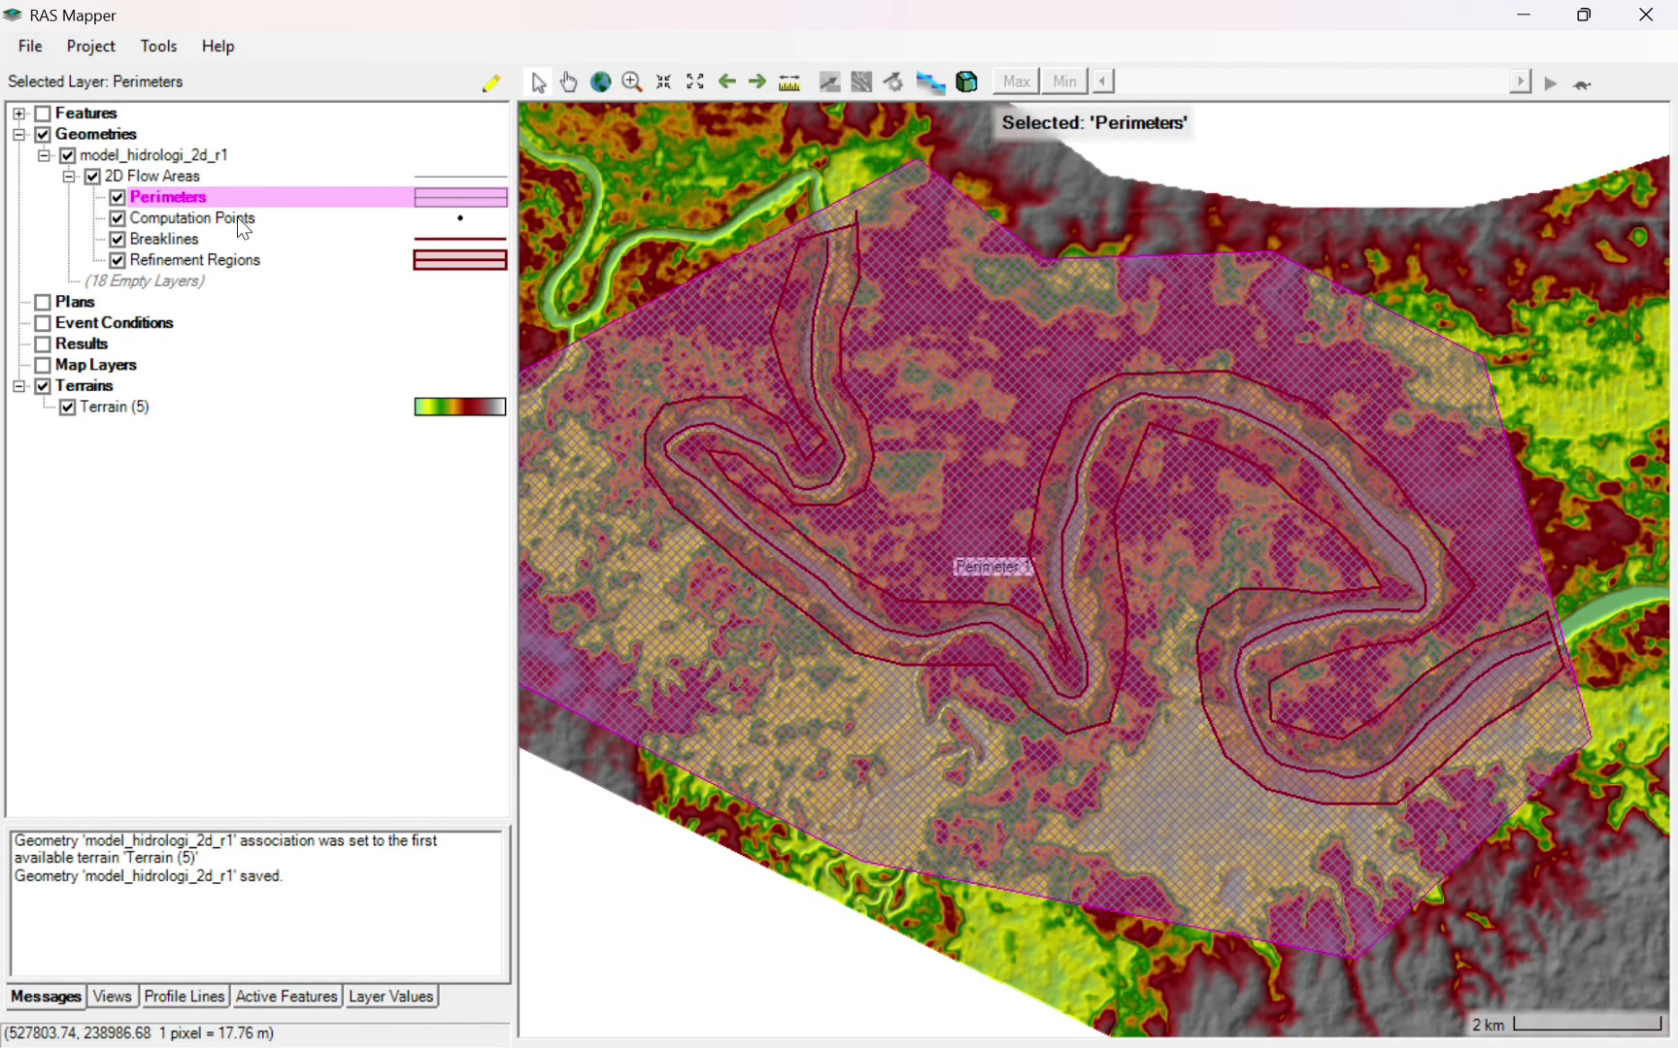
pyautogui.click(239, 220)
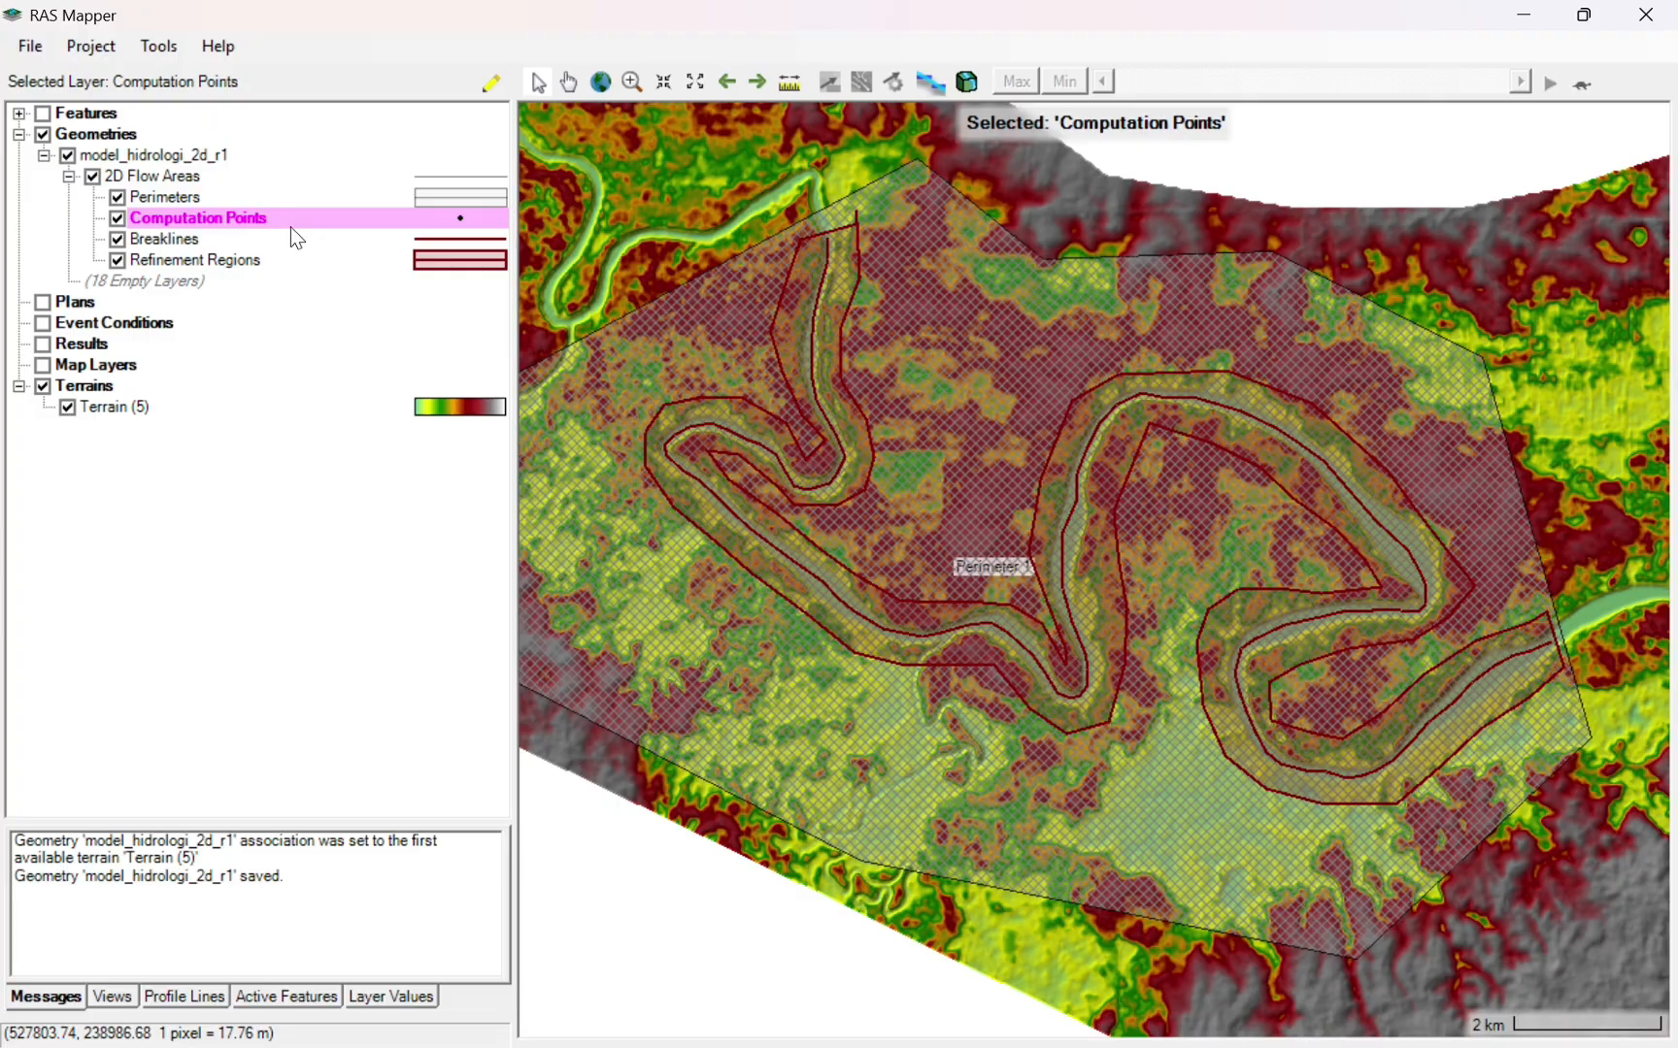
# - Examine the computation points and mesh cells along the refined river corridor at the upper bend and the lower loop
pyautogui.click(569, 84)
pyautogui.scroll(5, 861, 329)
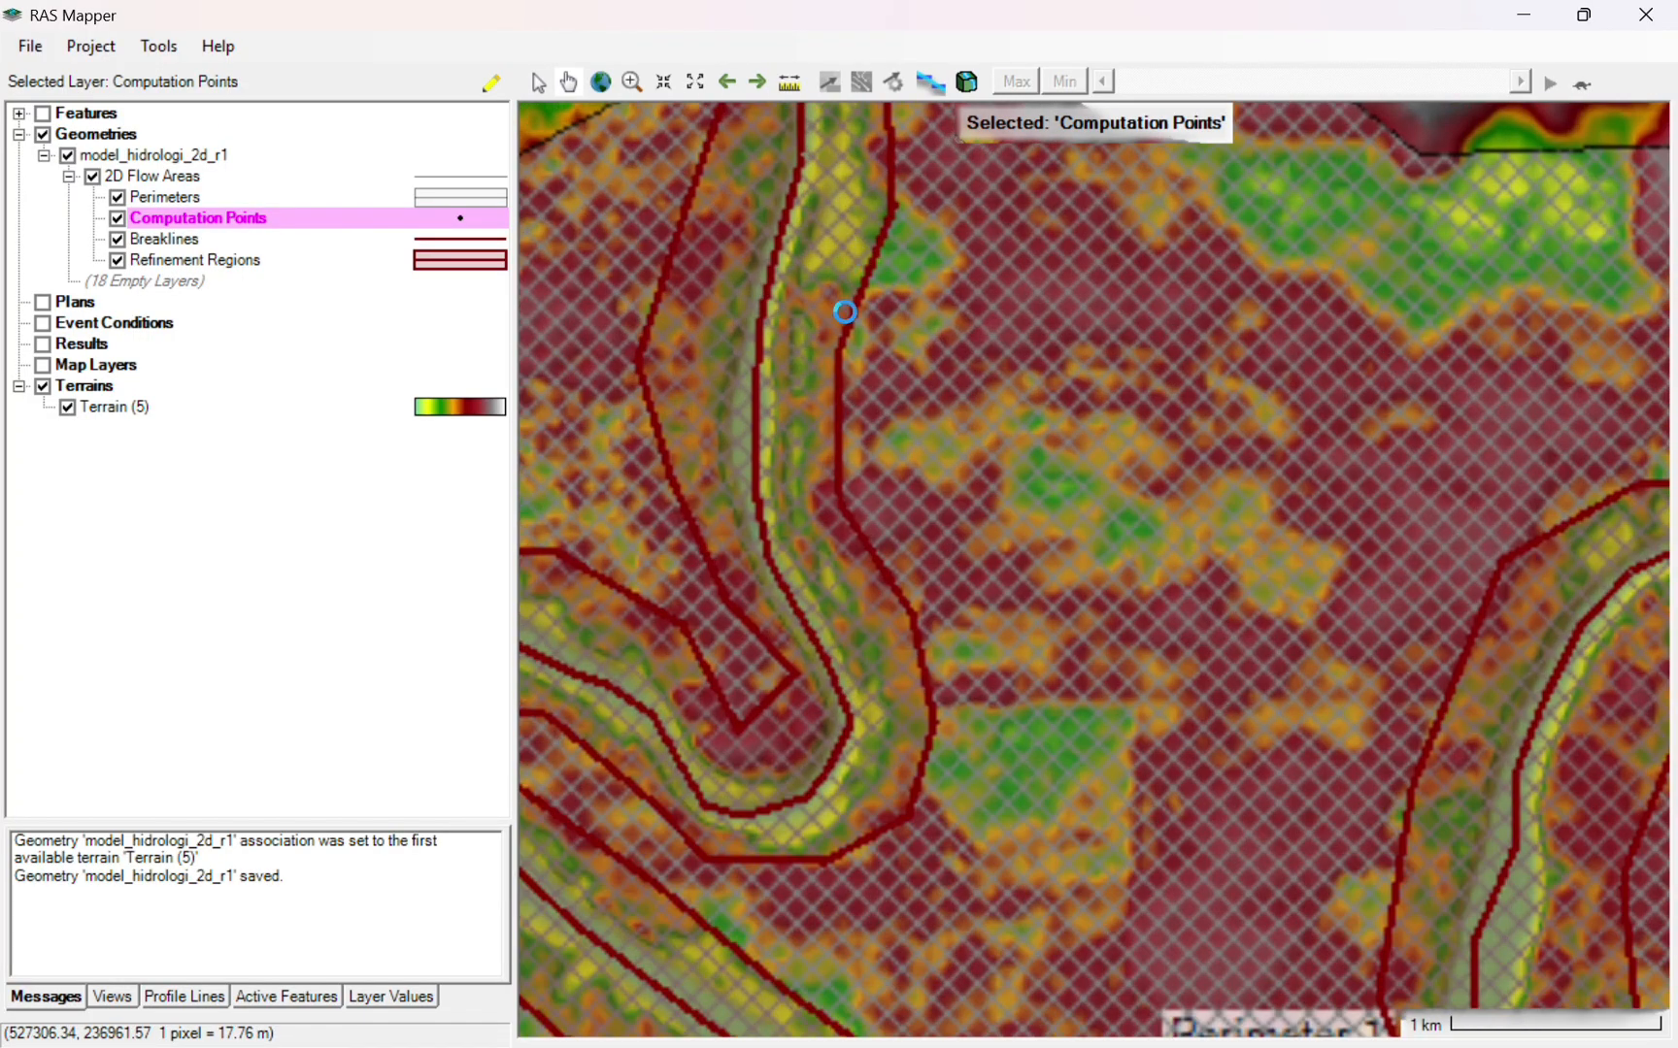
pyautogui.scroll(5, 869, 393)
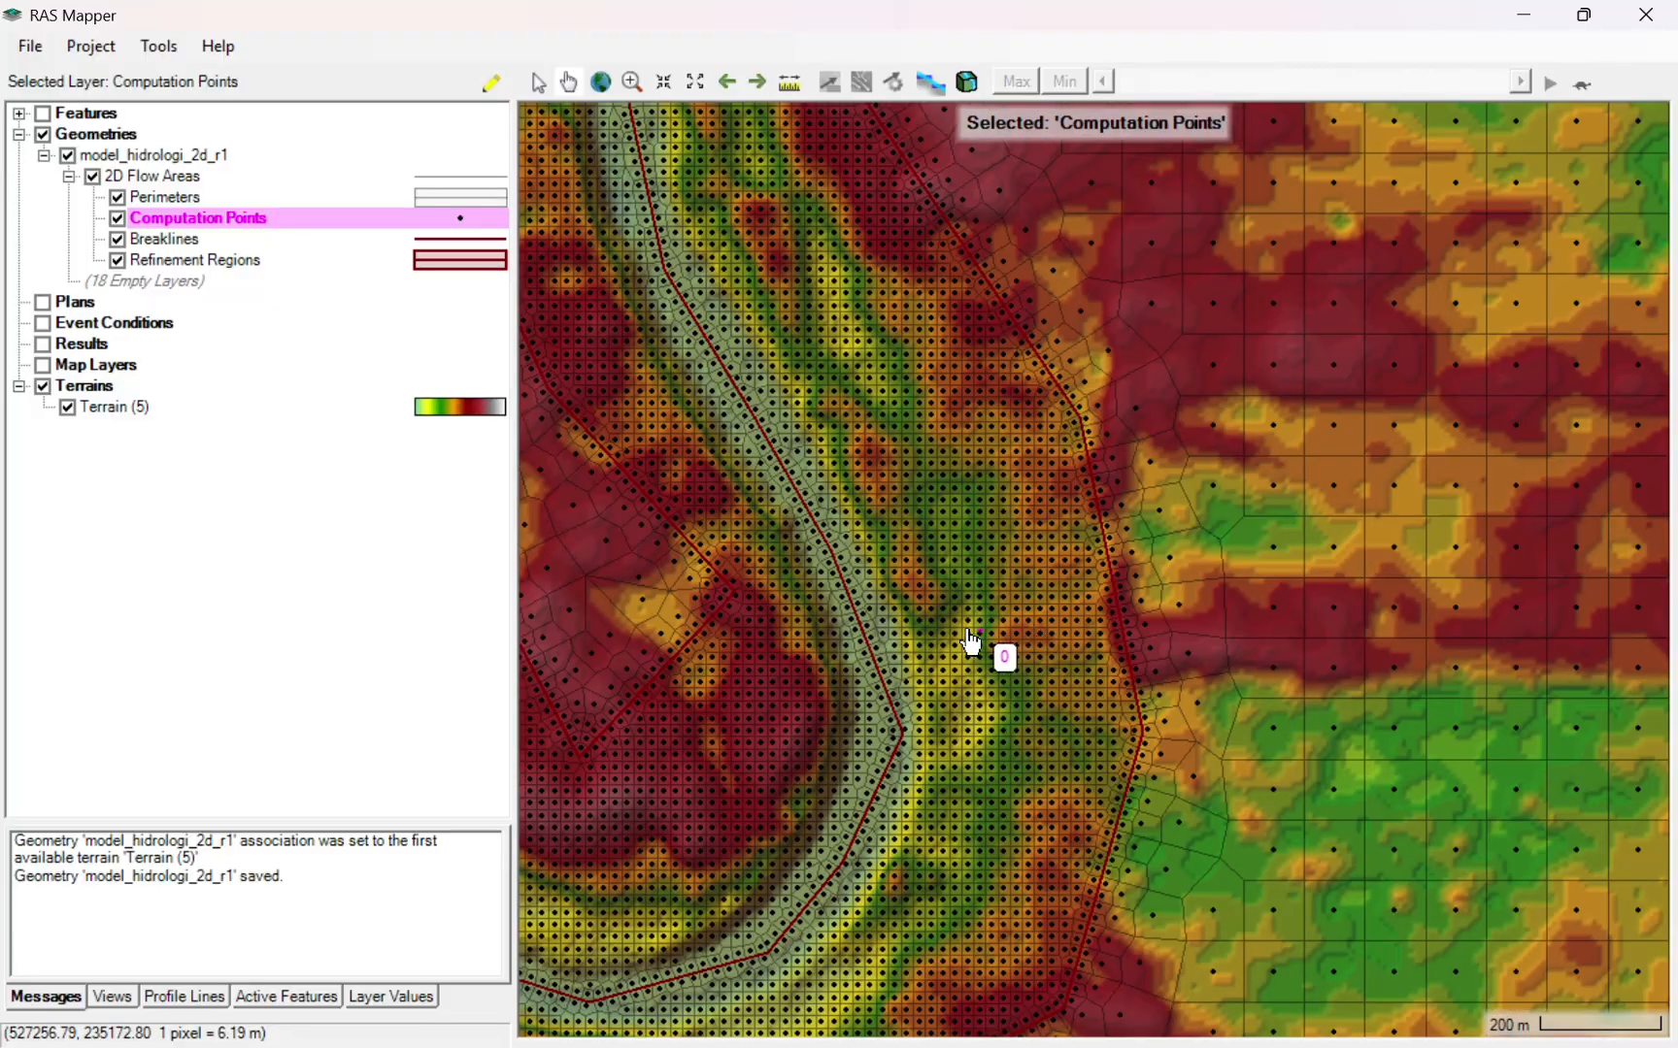
pyautogui.scroll(-7, 971, 643)
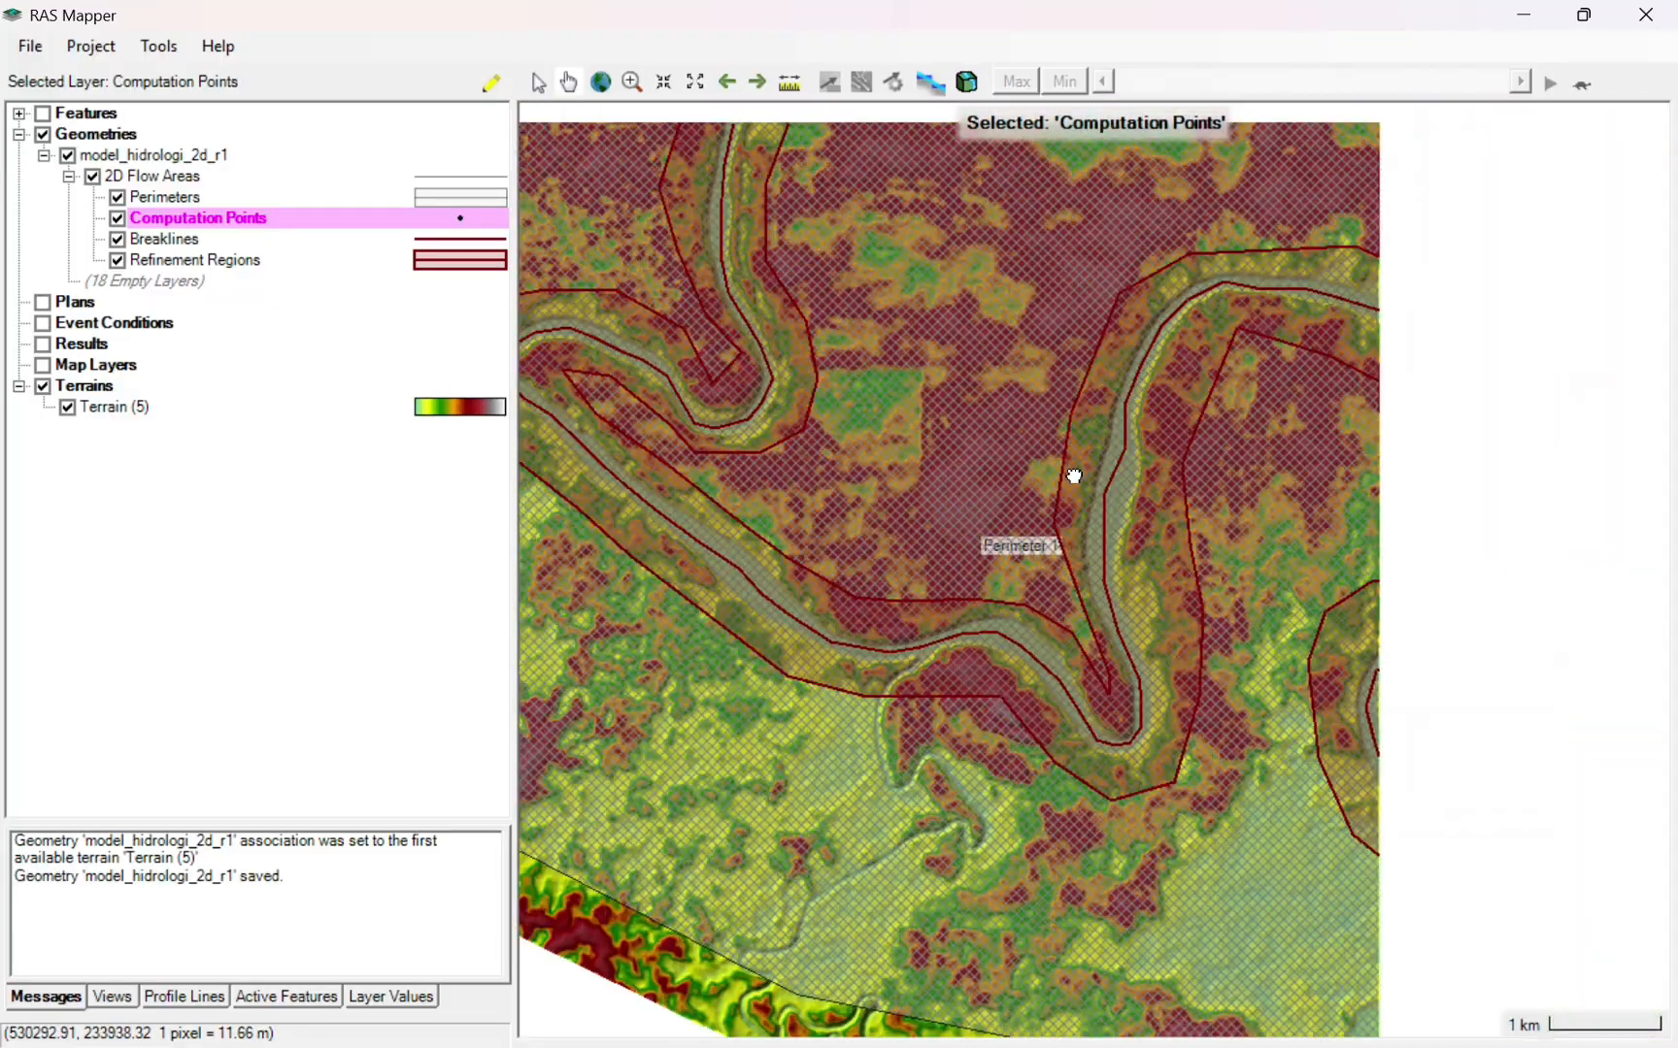
pyautogui.moveTo(1074, 476); pyautogui.dragTo(814, 447)
pyautogui.moveTo(1191, 412); pyautogui.dragTo(547, 370)
pyautogui.moveTo(784, 688); pyautogui.dragTo(1262, 498)
pyautogui.scroll(2, 1183, 565)
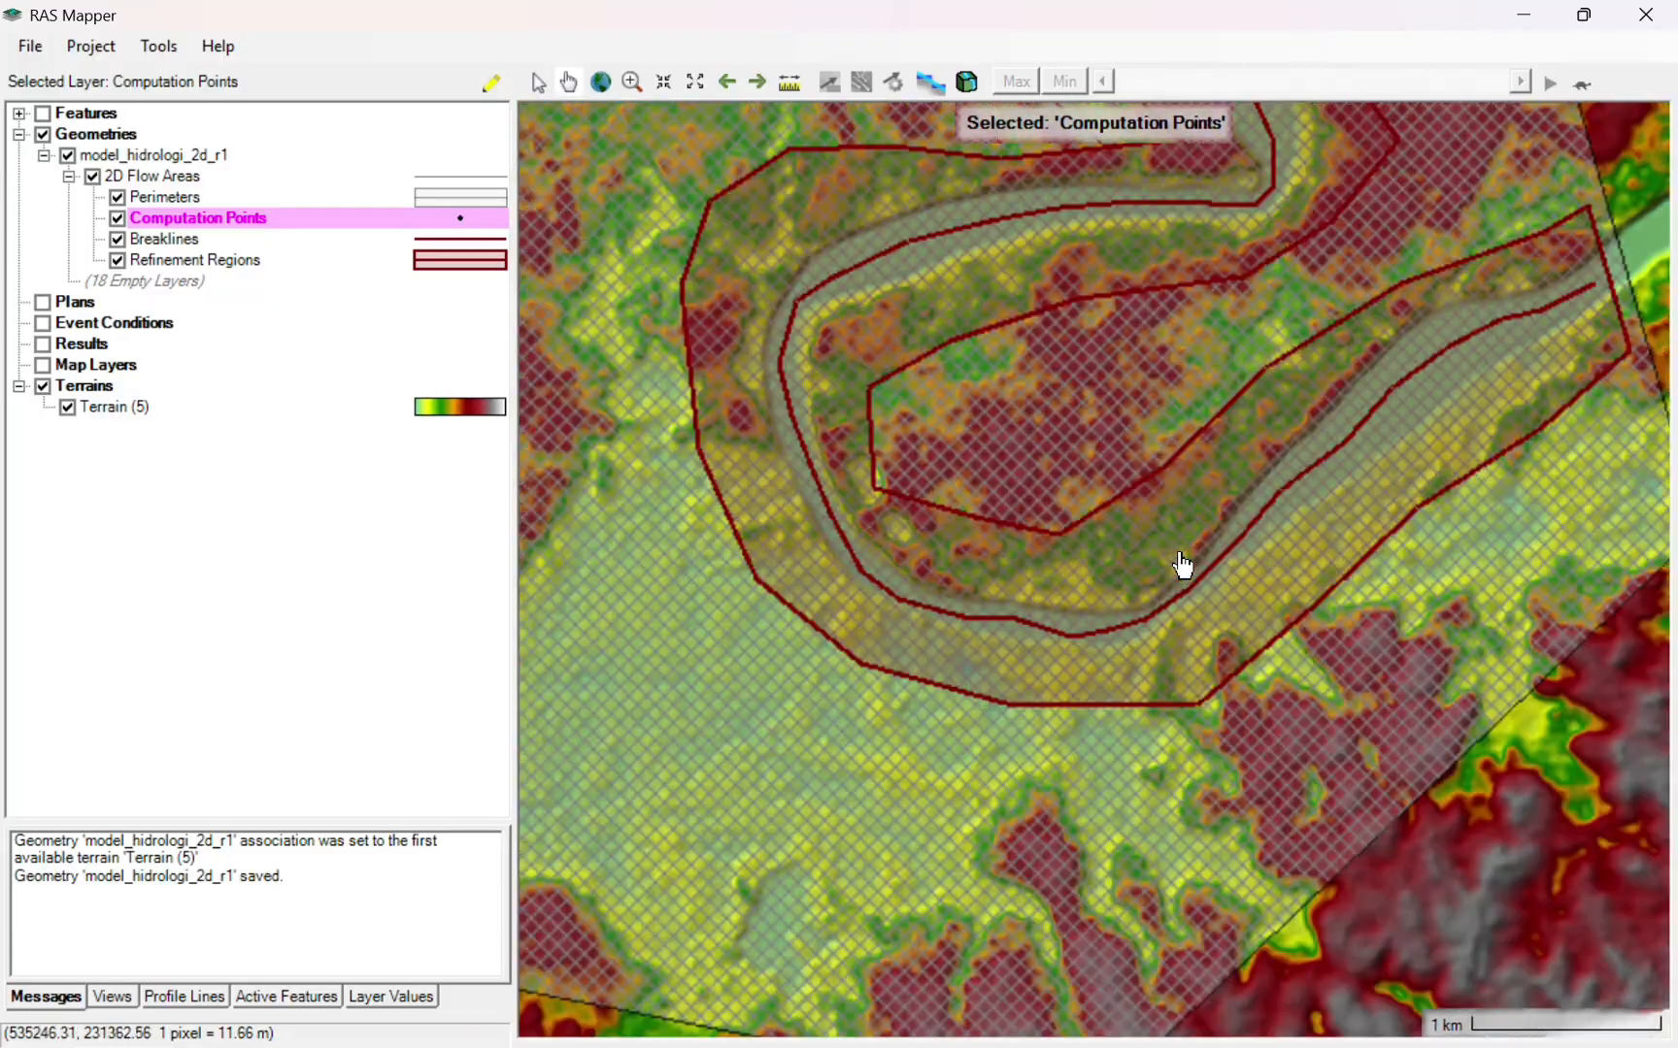
pyautogui.scroll(2, 1182, 565)
pyautogui.scroll(2, 1524, 447)
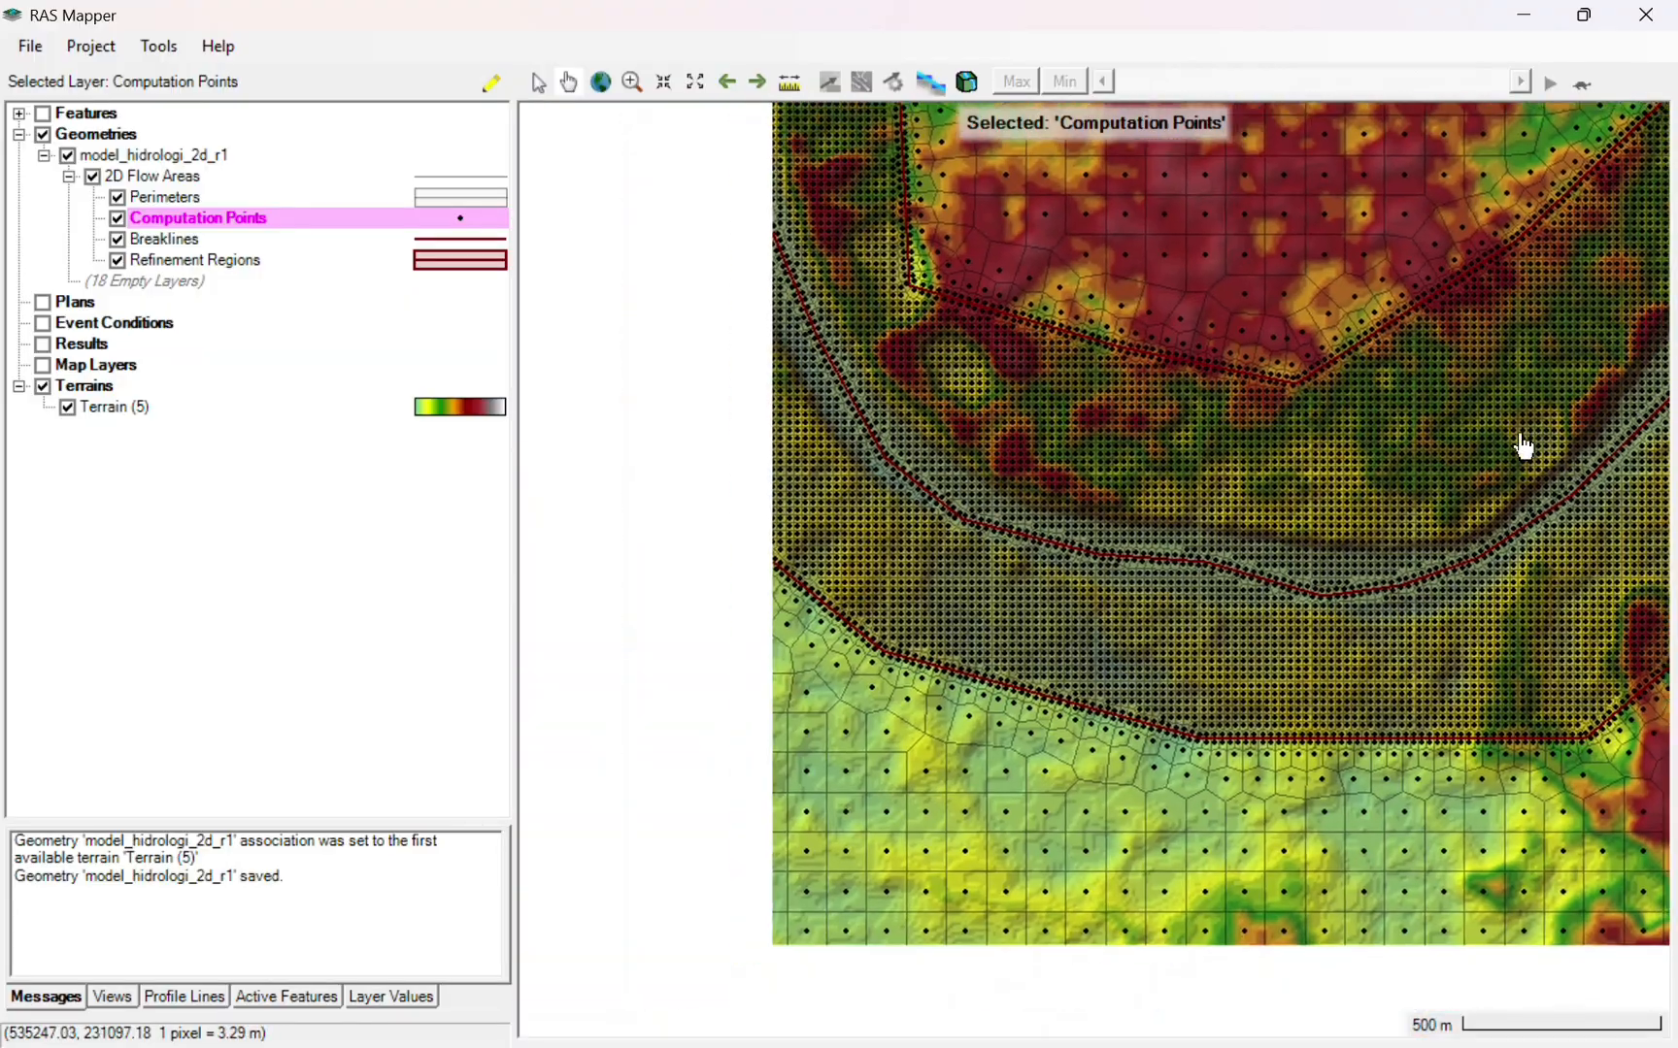
pyautogui.scroll(-4, 650, 187)
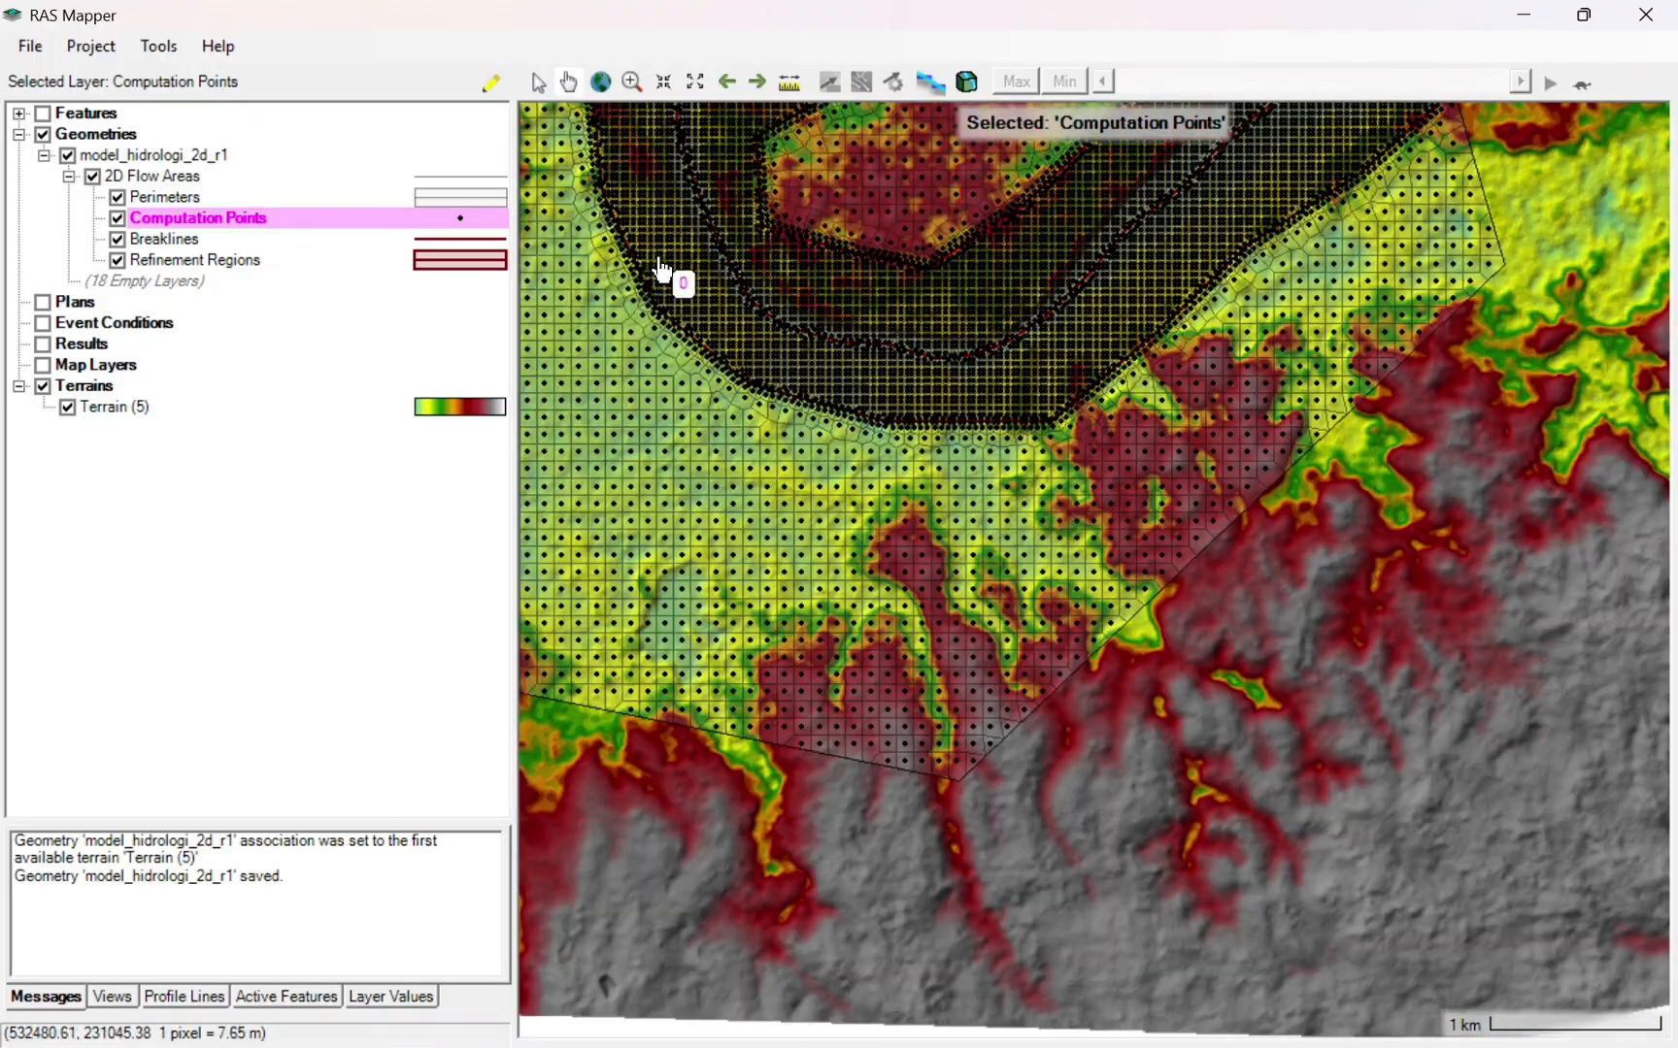
pyautogui.moveTo(657, 285); pyautogui.dragTo(741, 596)
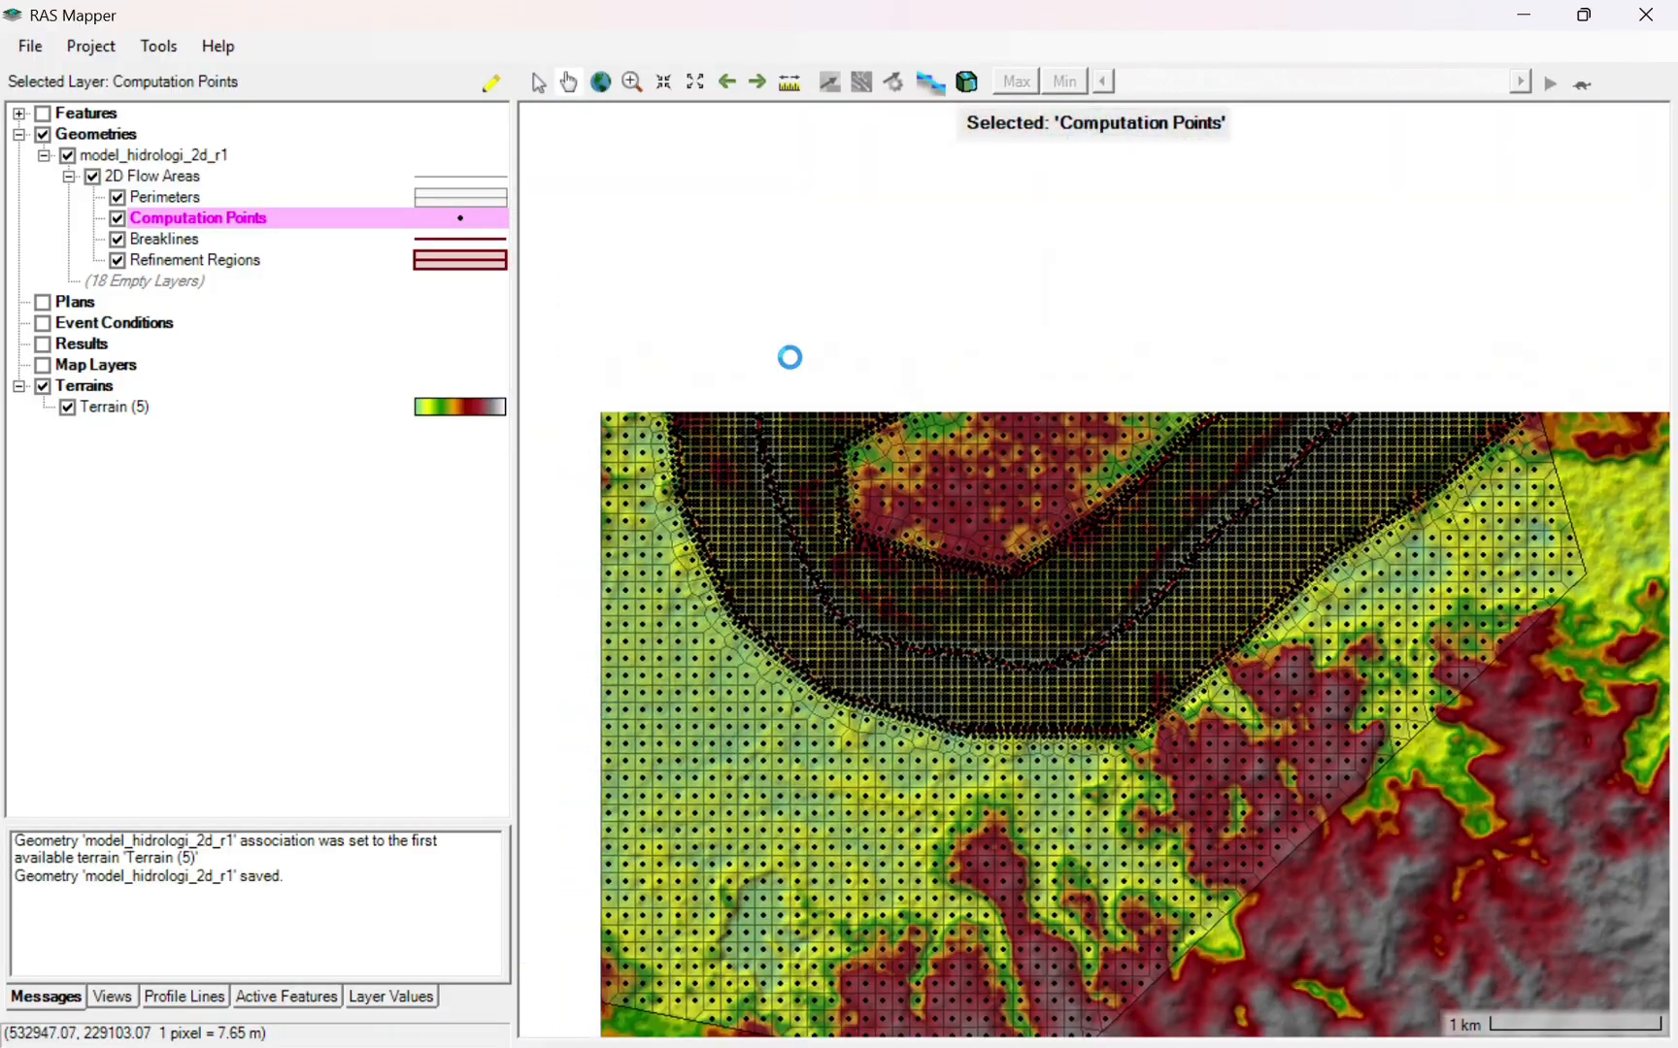
pyautogui.scroll(-4, 747, 281)
# - Reopen the geometry for editing and draw boundary condition line BC Line 1 just outside Perimeter 1 across the river's northwestern inlet
pyautogui.click(490, 82)
pyautogui.click(94, 448)
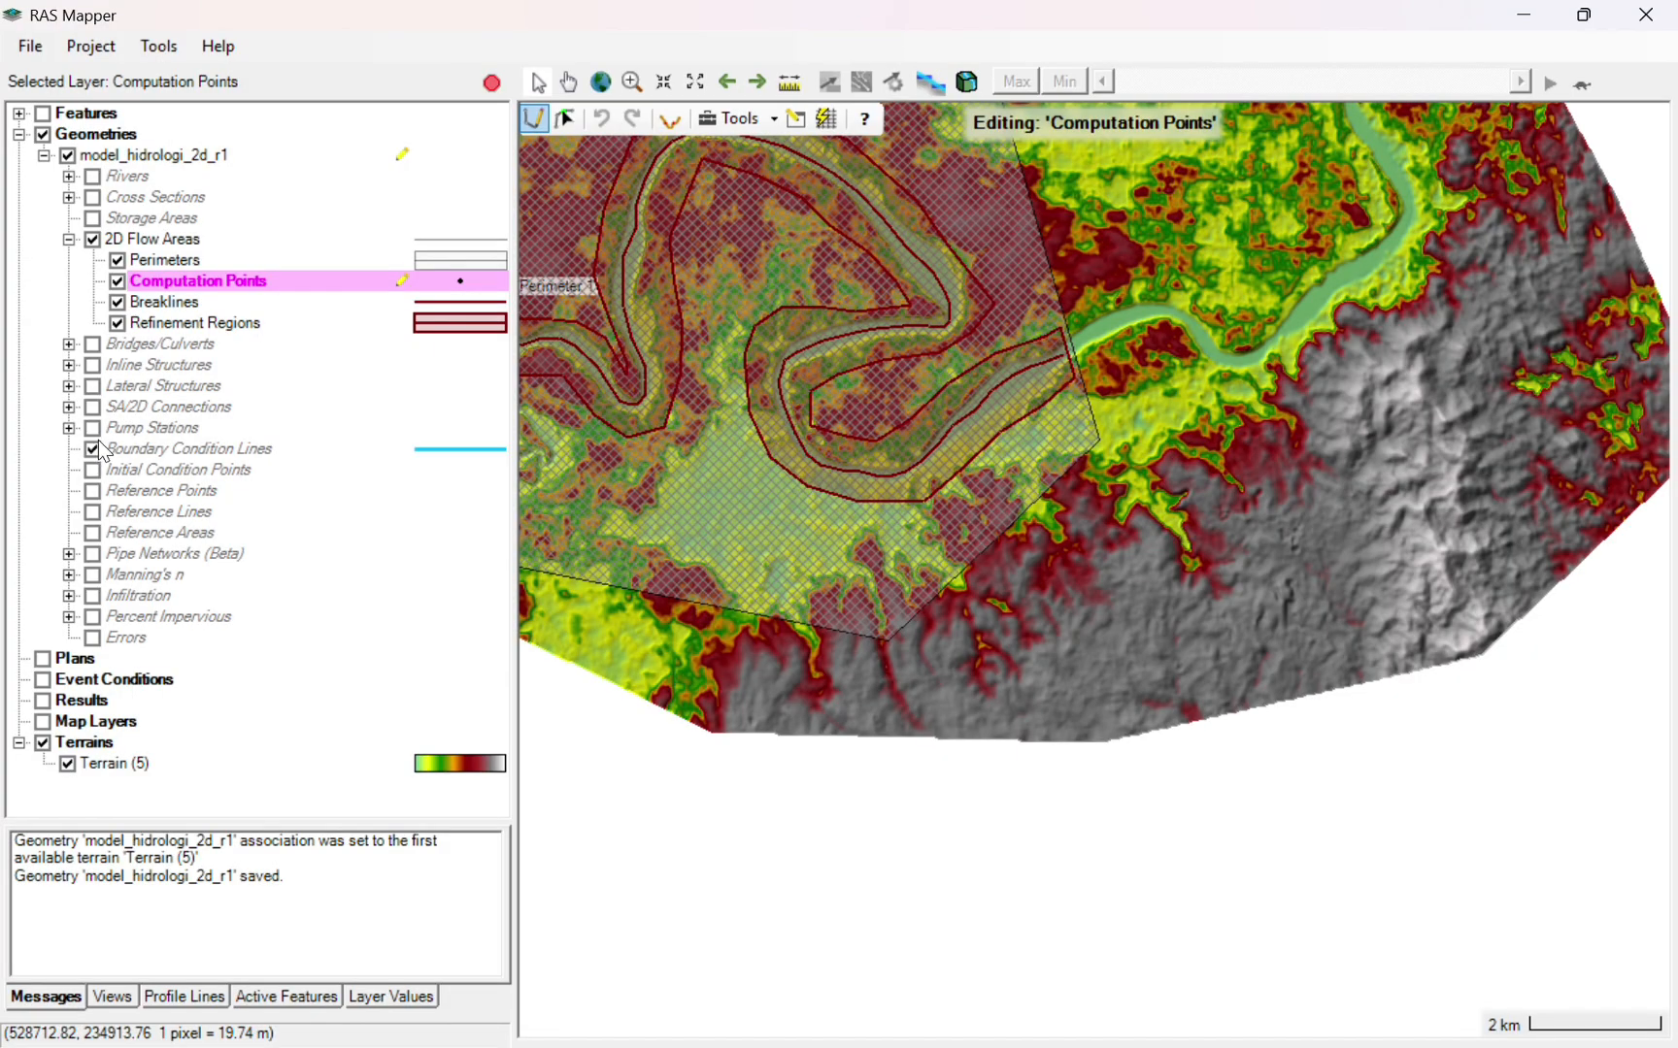
pyautogui.click(568, 86)
pyautogui.scroll(6, 1423, 356)
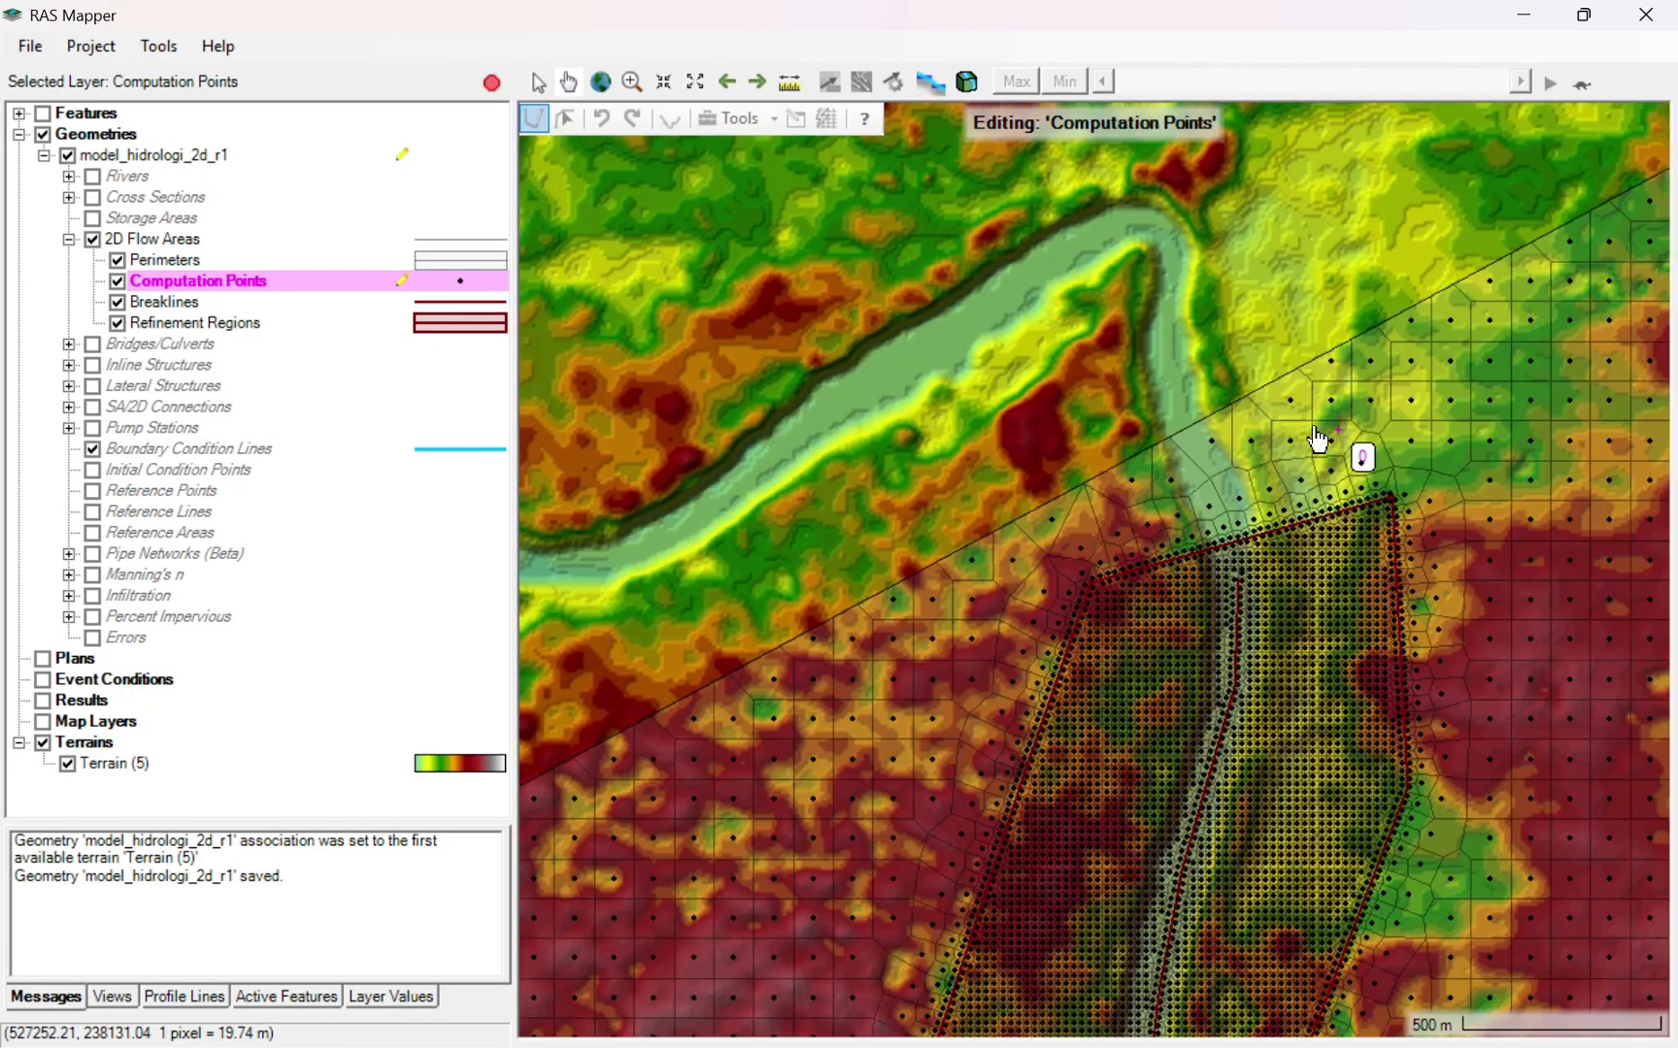
pyautogui.click(538, 83)
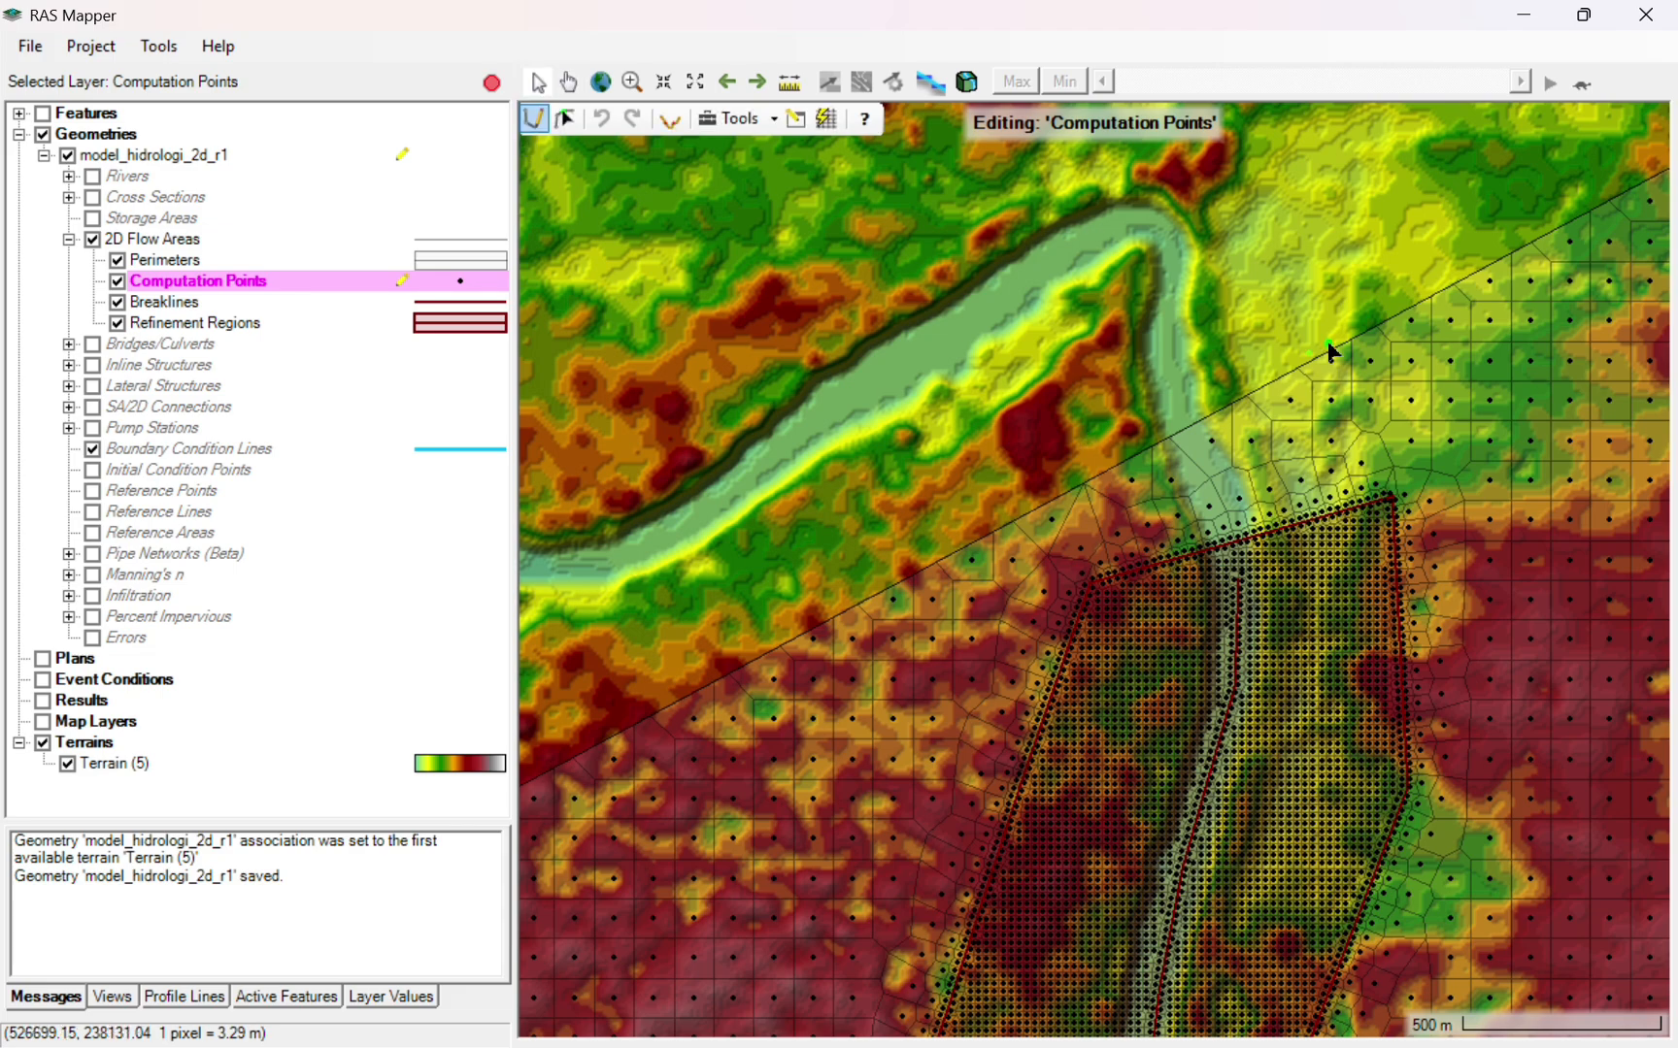
pyautogui.click(146, 448)
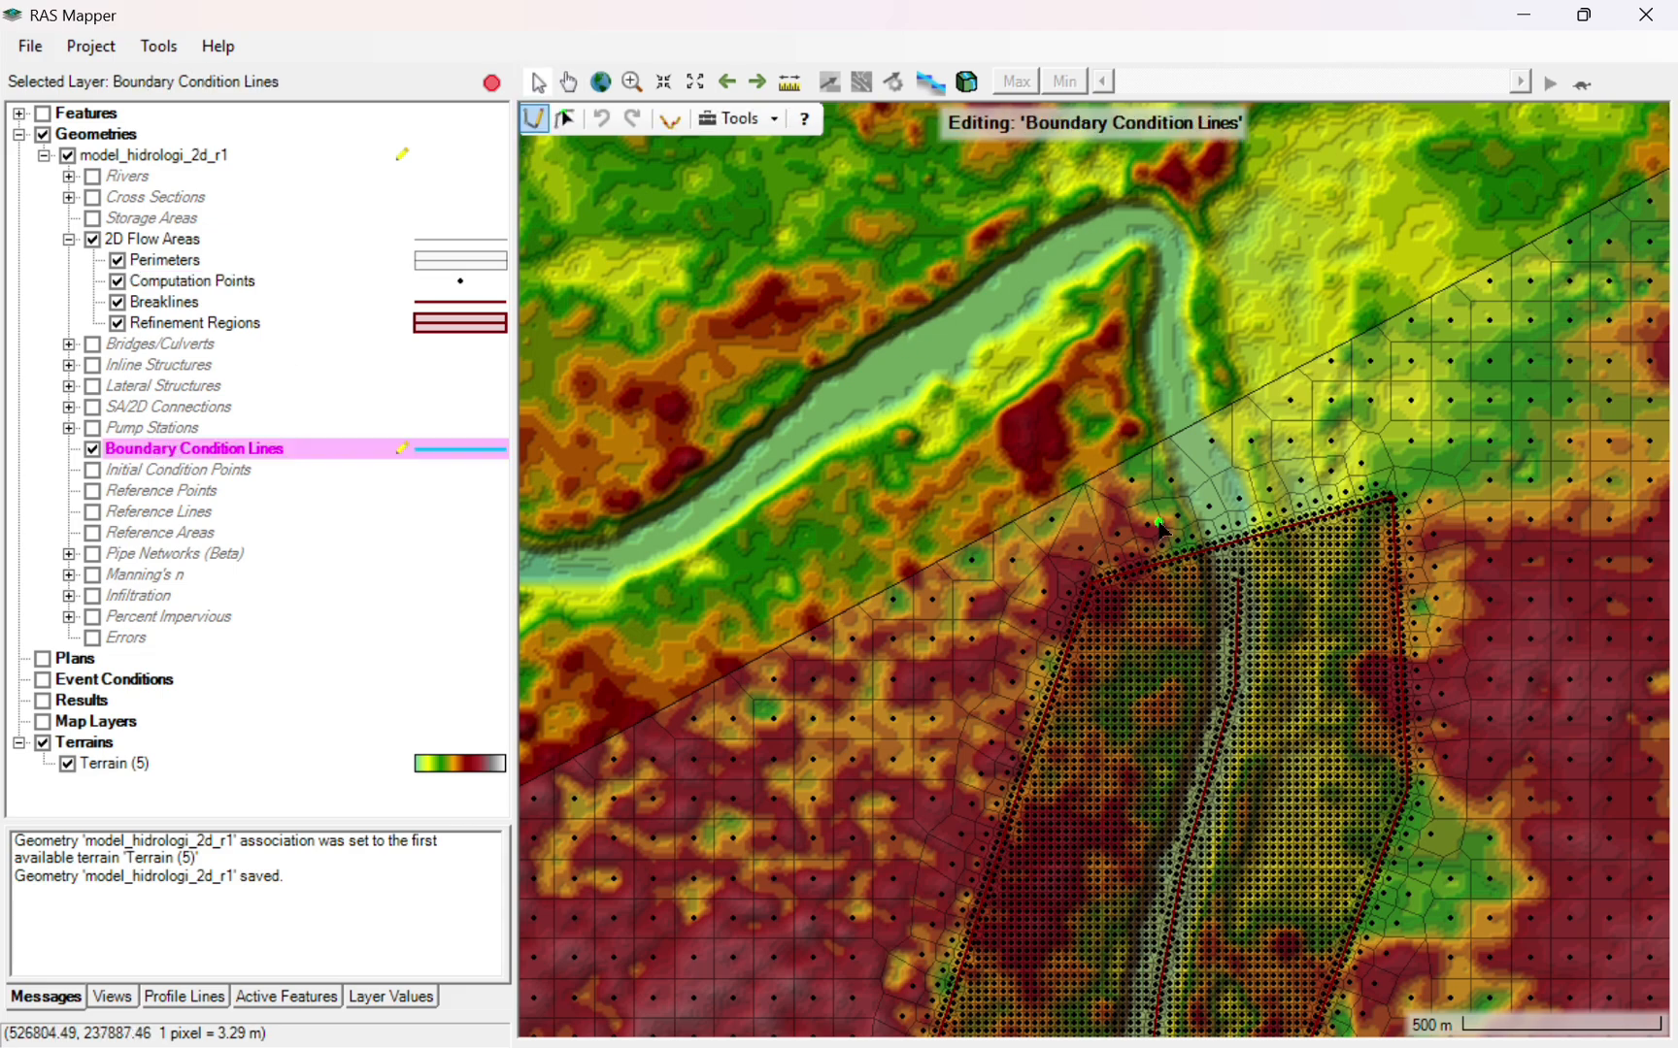
pyautogui.click(1098, 461)
pyautogui.doubleClick(1288, 350)
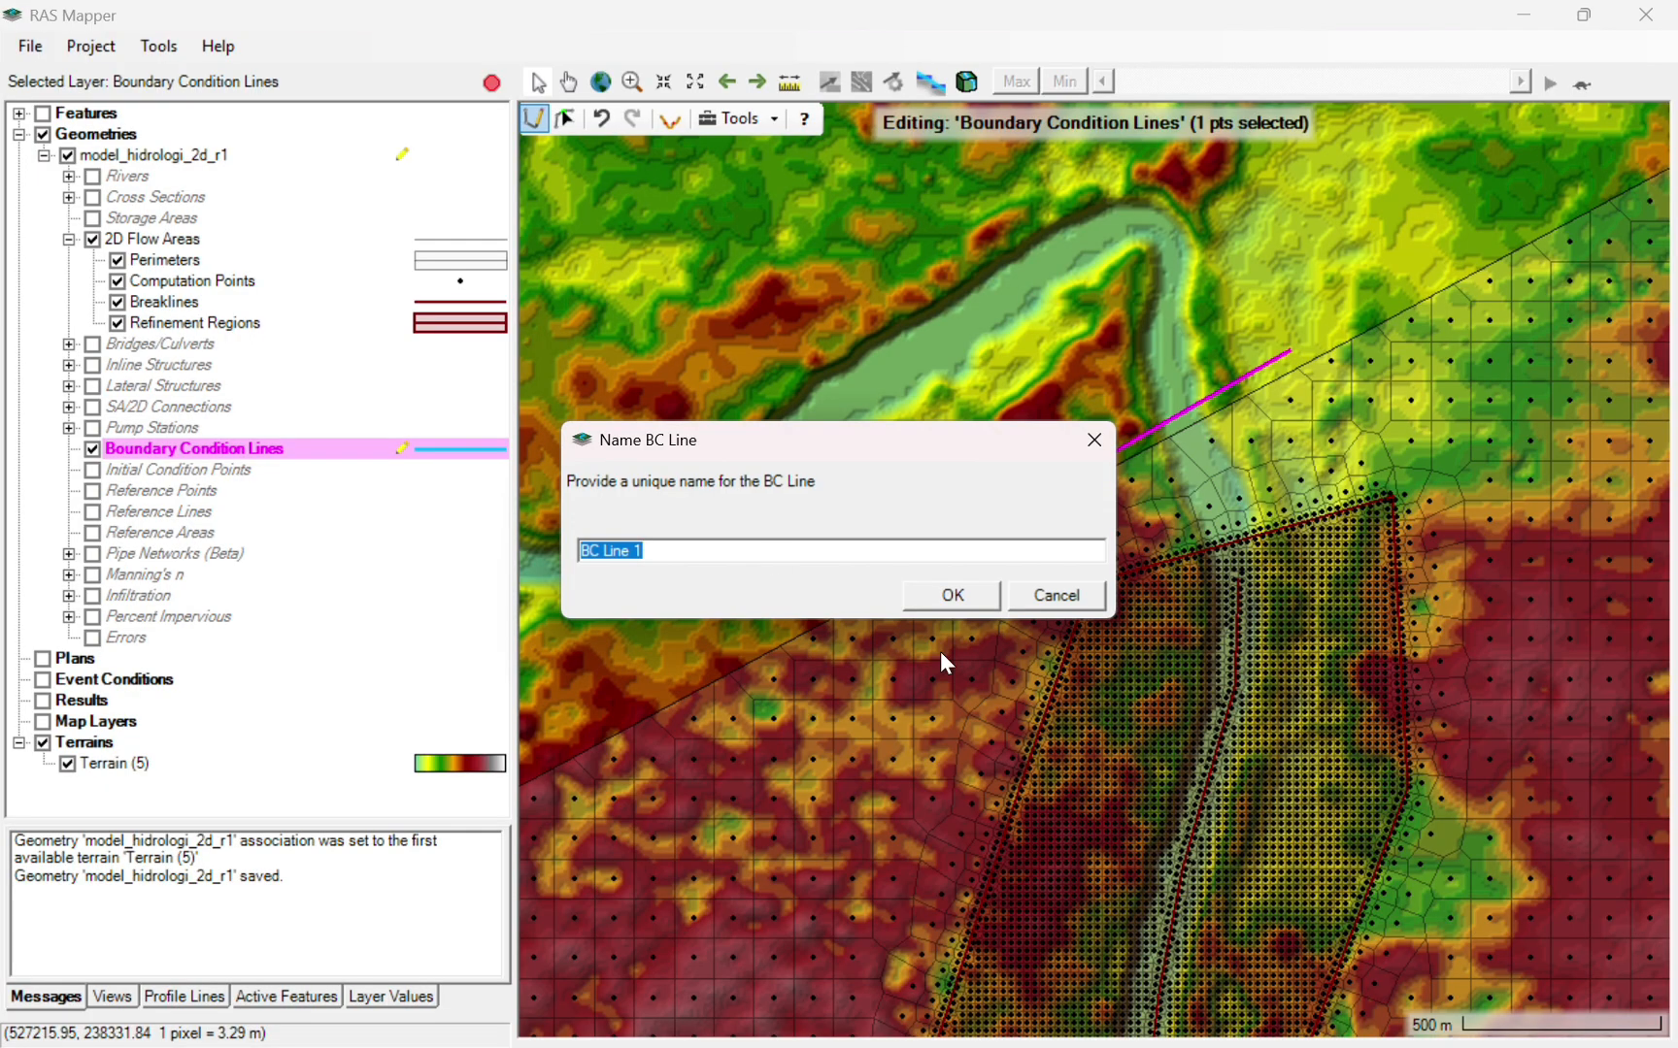
pyautogui.click(953, 596)
# - Draw boundary condition line BC Line 2 just outside Perimeter 1's eastern edge, across the river's downstream outlet
pyautogui.click(569, 81)
pyautogui.moveTo(1431, 991); pyautogui.dragTo(1021, 407)
pyautogui.scroll(-3, 1352, 665)
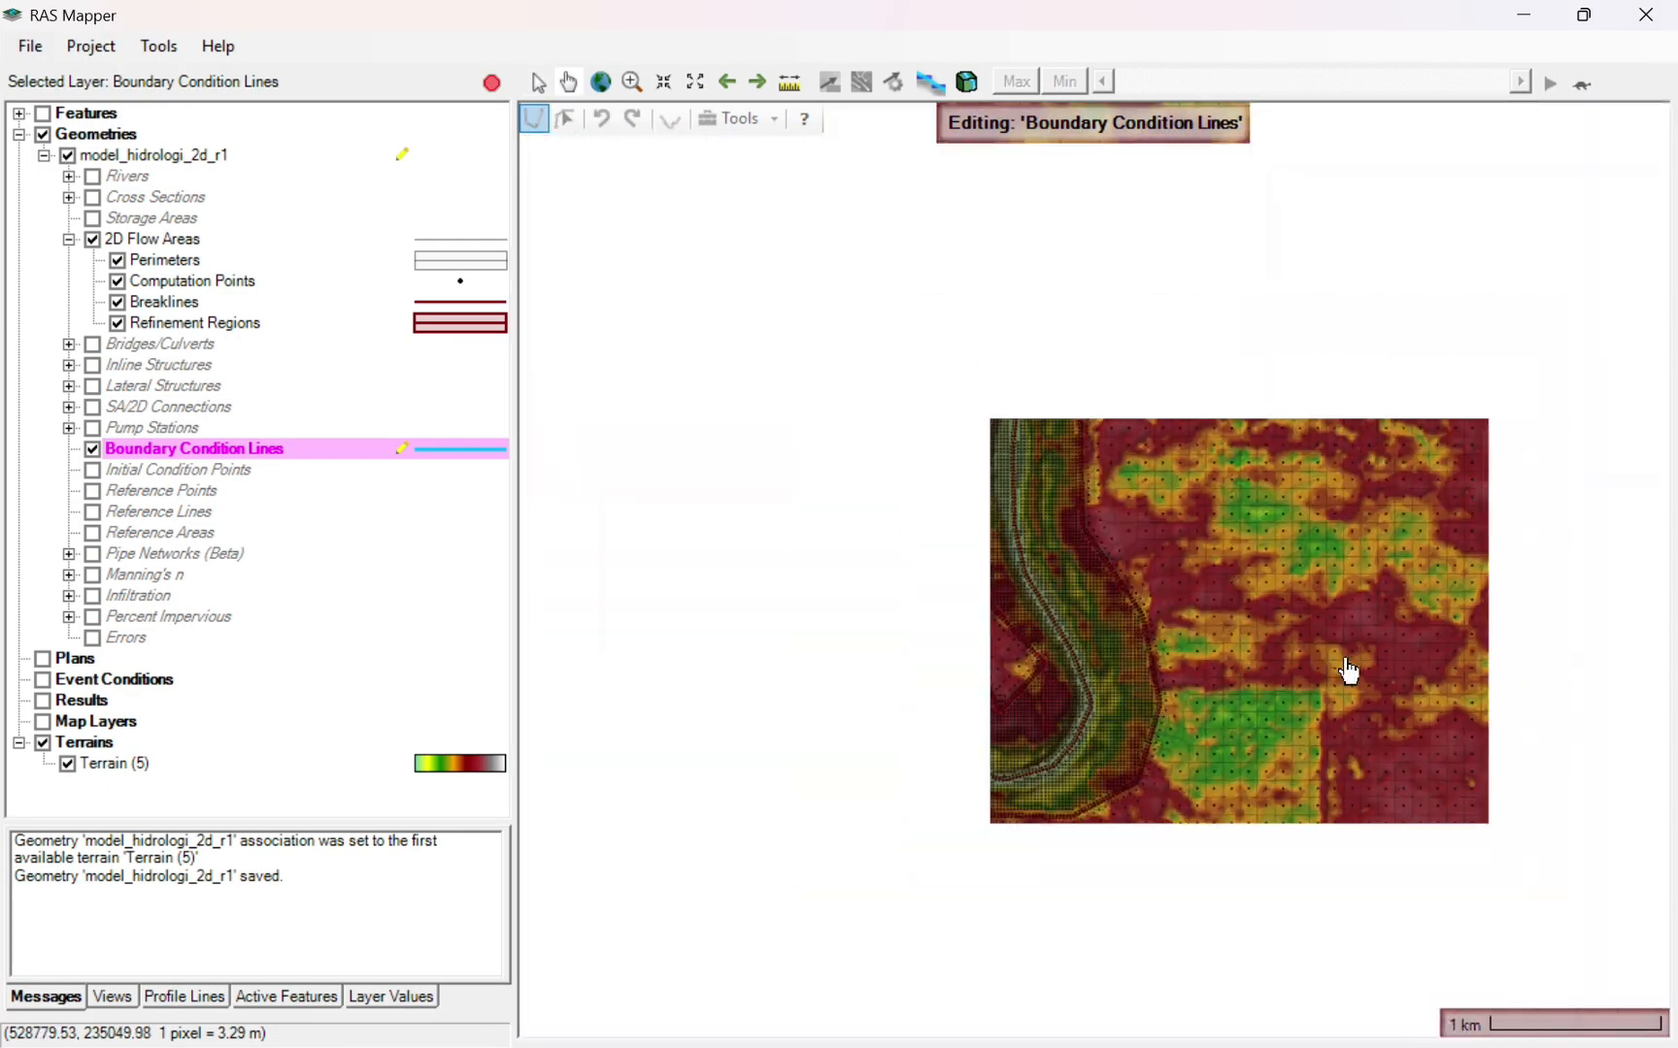
pyautogui.moveTo(1347, 673); pyautogui.dragTo(1379, 498)
pyautogui.moveTo(1279, 856); pyautogui.dragTo(884, 776)
pyautogui.moveTo(1559, 575); pyautogui.dragTo(706, 820)
pyautogui.moveTo(1495, 1000); pyautogui.dragTo(1420, 677)
pyautogui.scroll(4, 1292, 468)
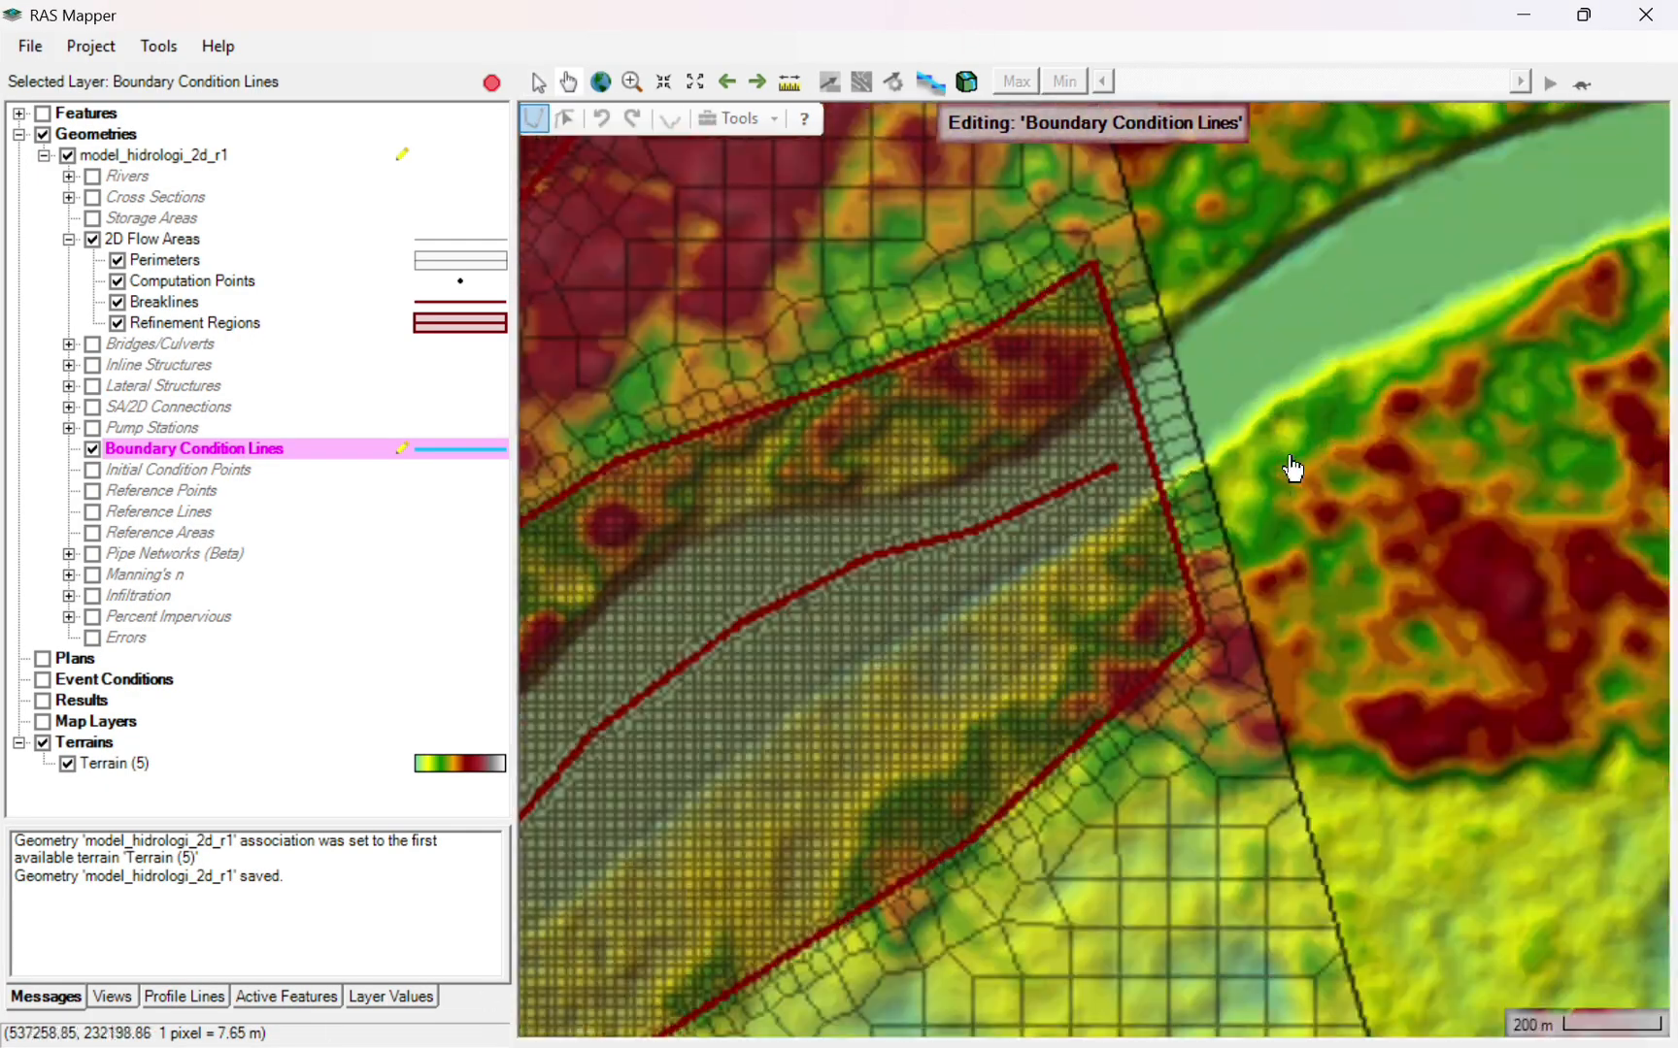
pyautogui.click(538, 86)
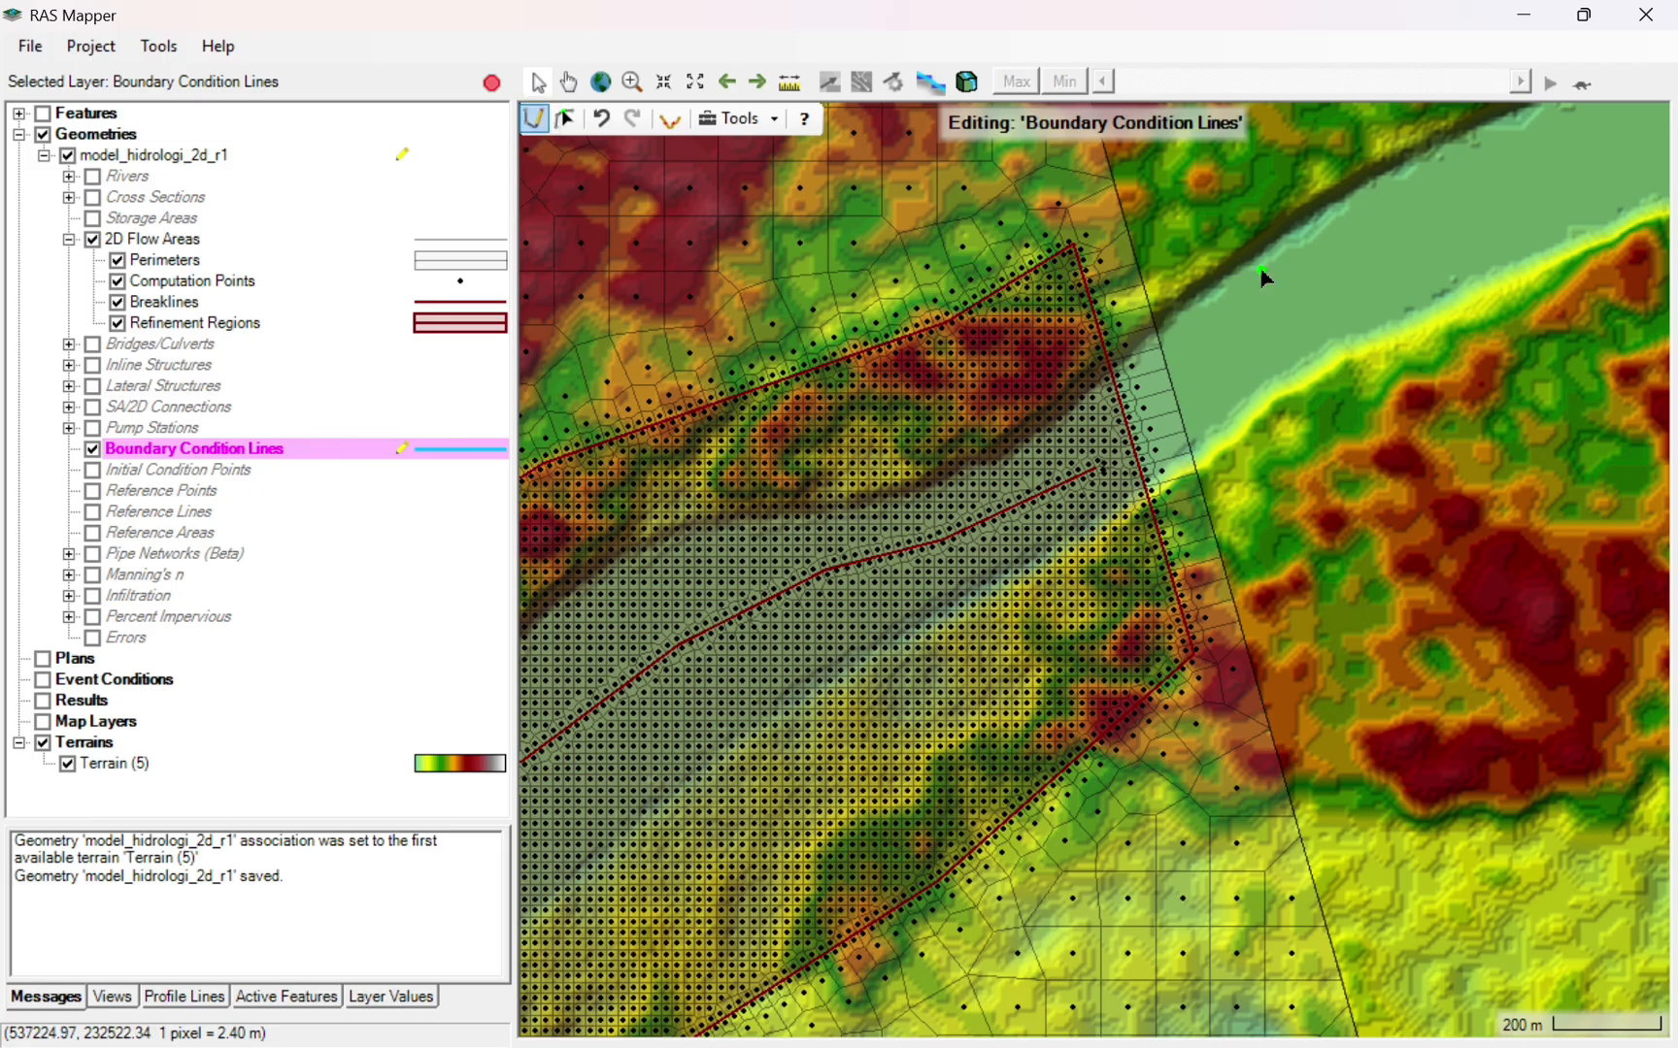
pyautogui.click(1163, 187)
pyautogui.doubleClick(1298, 626)
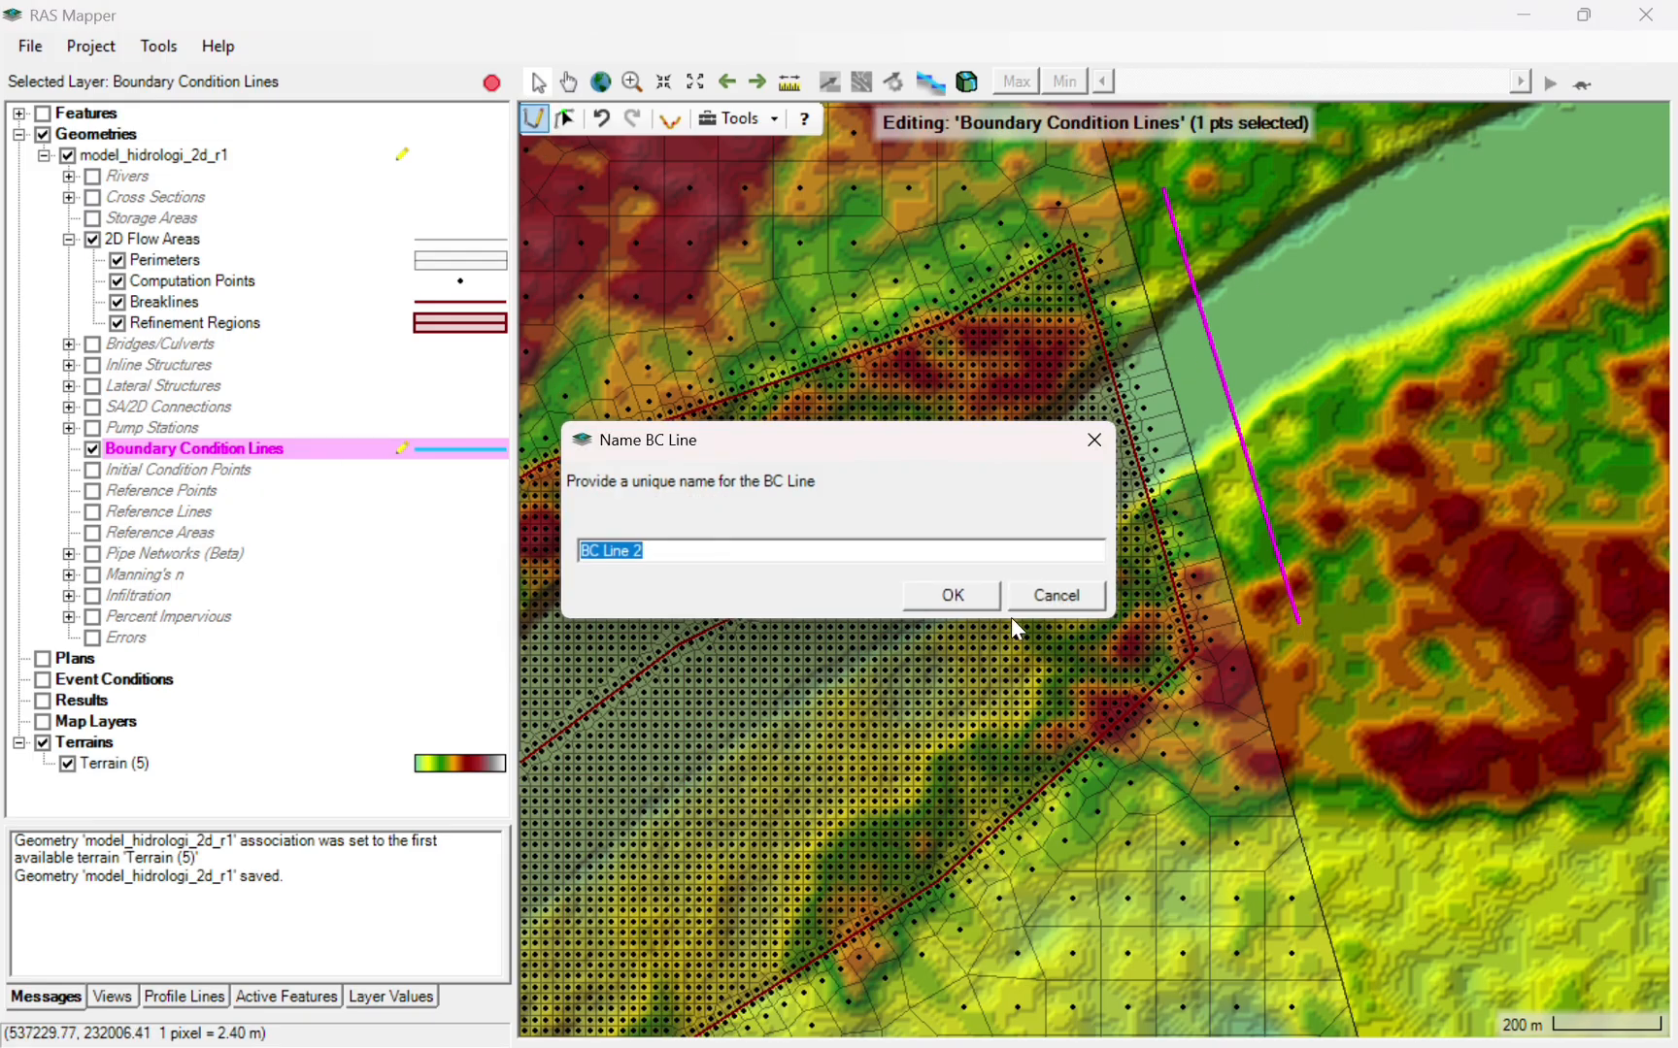
pyautogui.click(954, 593)
# - Stop editing the geometry and save it with both boundary condition lines
pyautogui.scroll(-3, 997, 446)
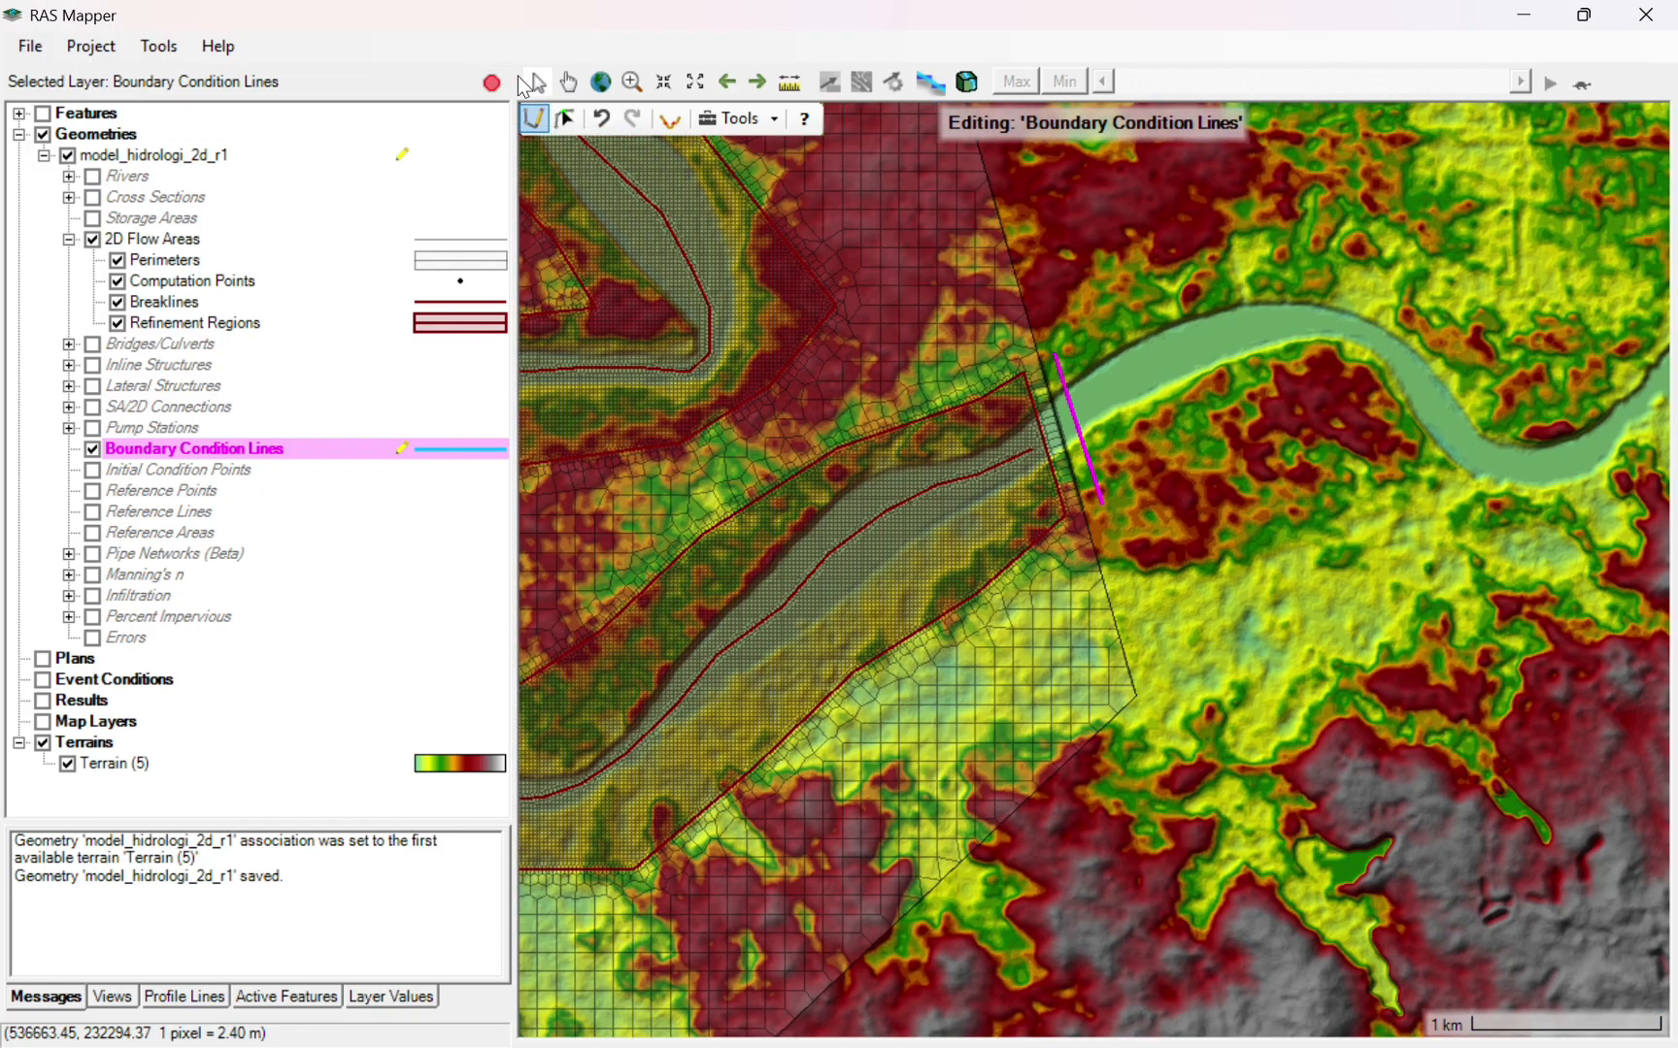
pyautogui.click(568, 81)
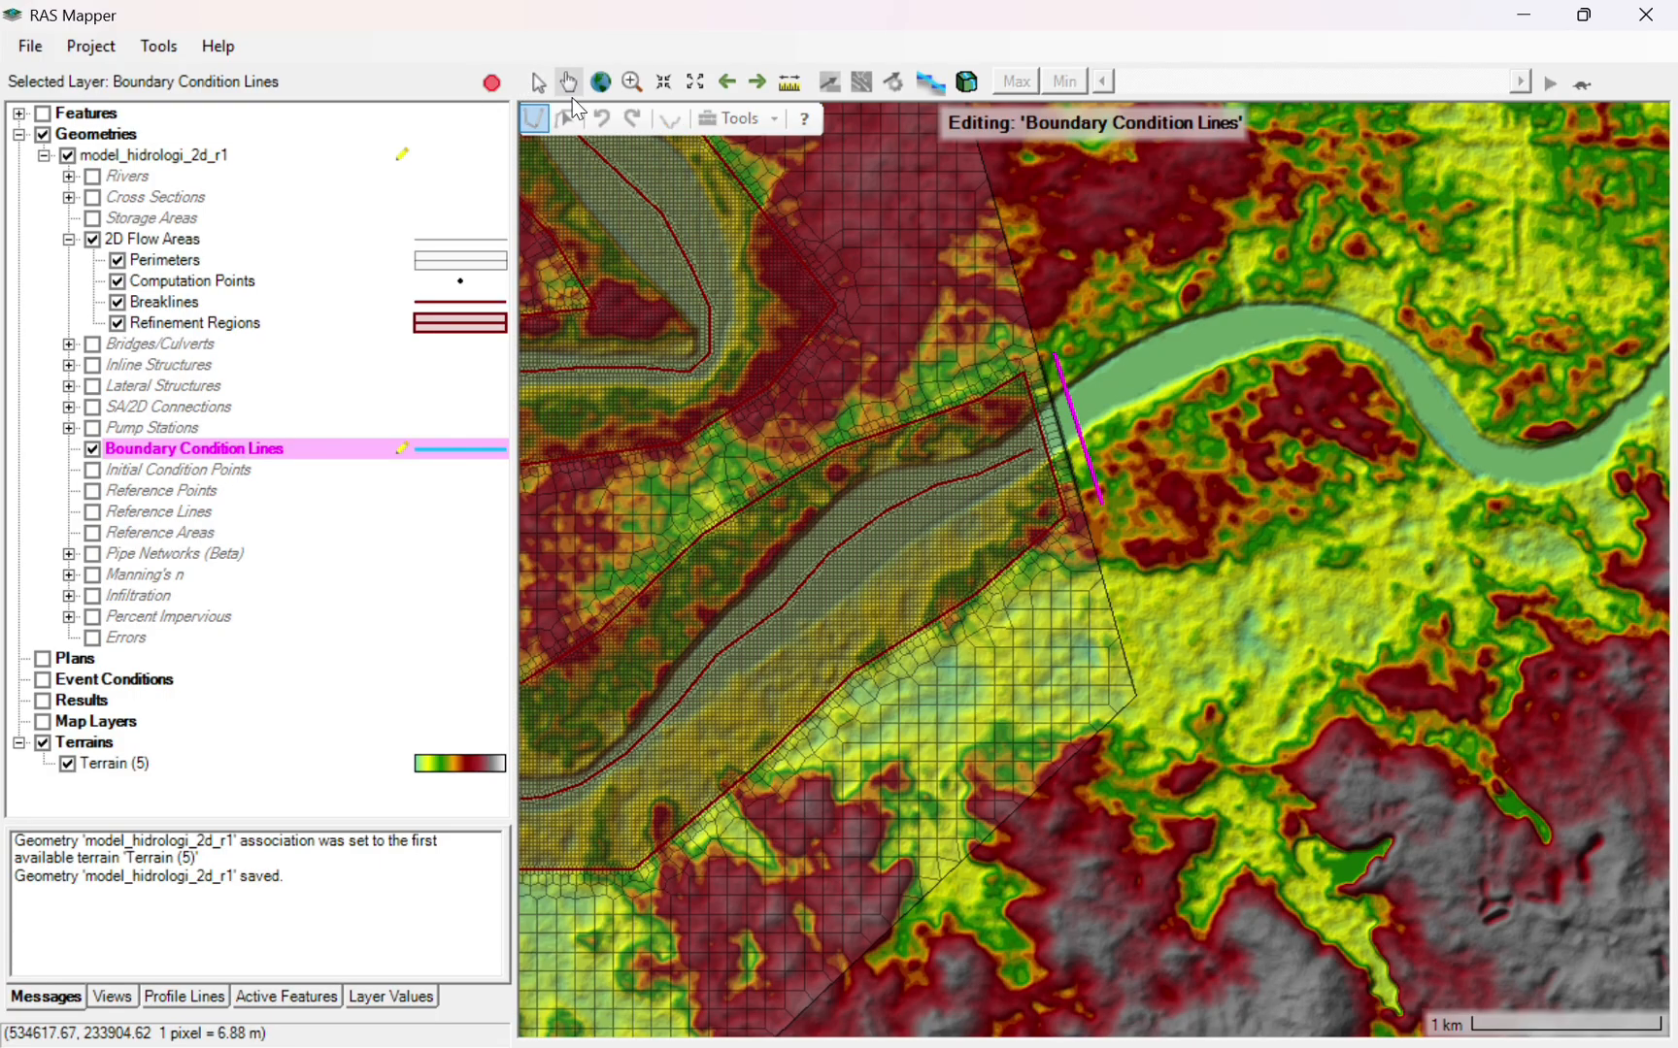
pyautogui.scroll(-4, 819, 375)
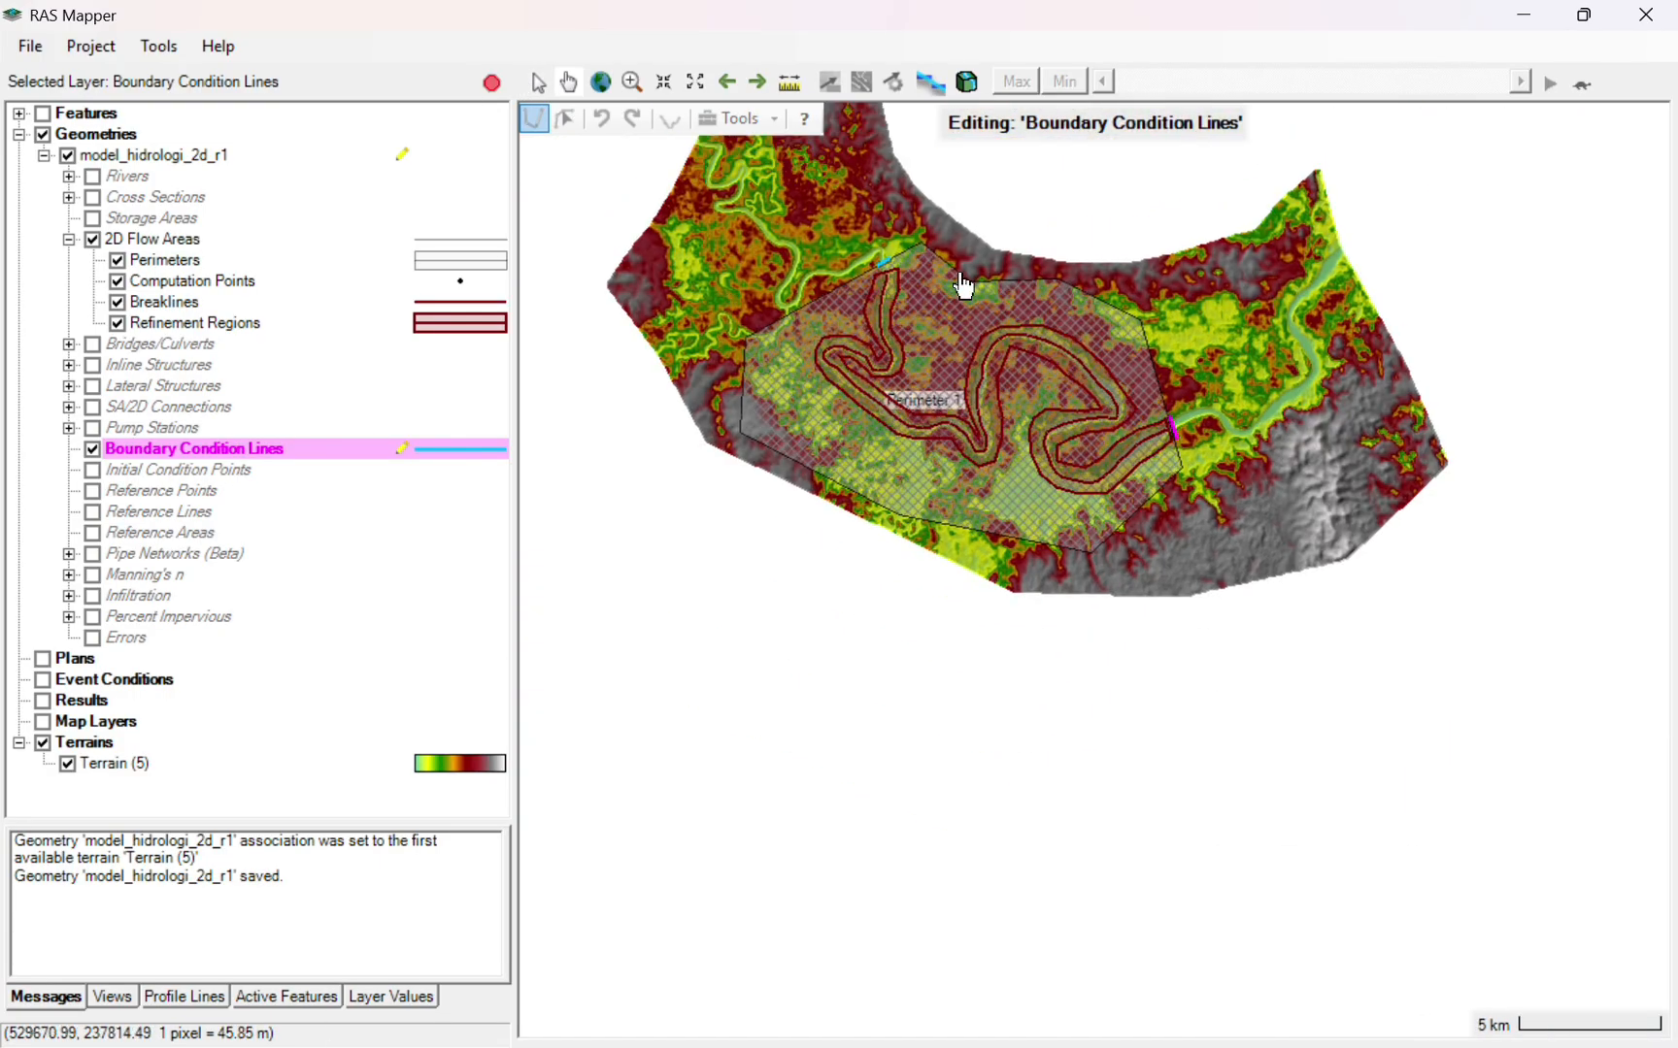
pyautogui.scroll(2, 962, 281)
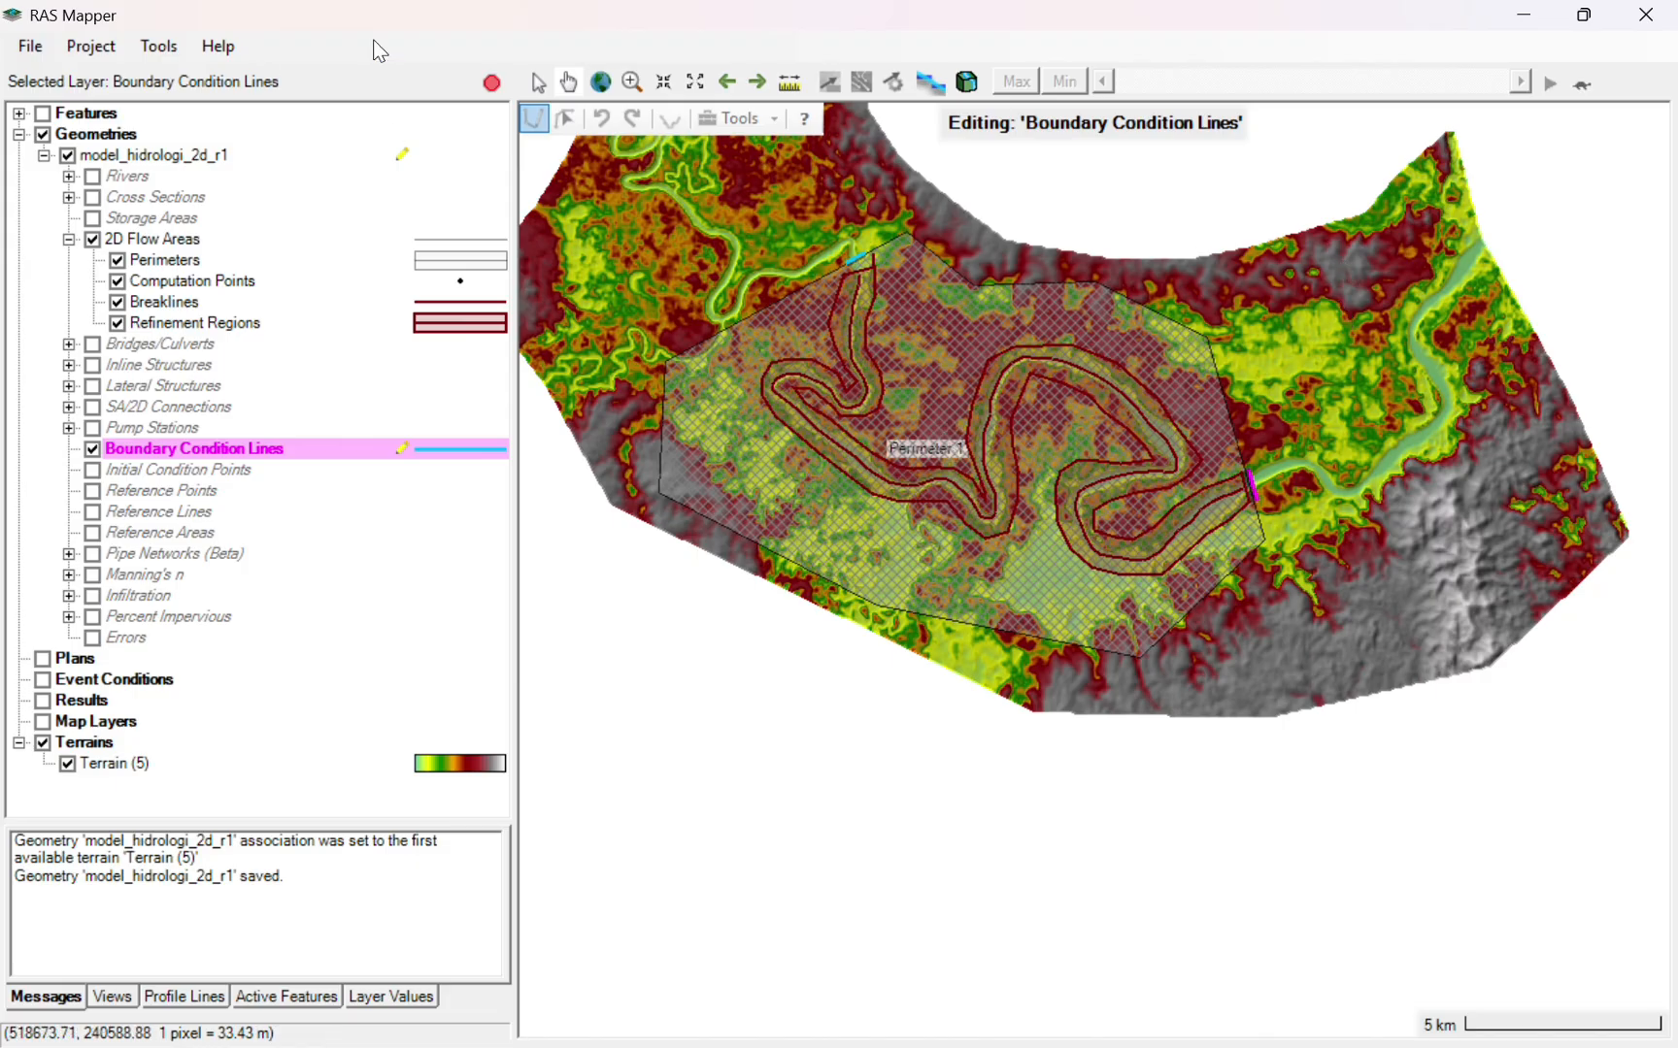
pyautogui.click(491, 82)
pyautogui.click(788, 631)
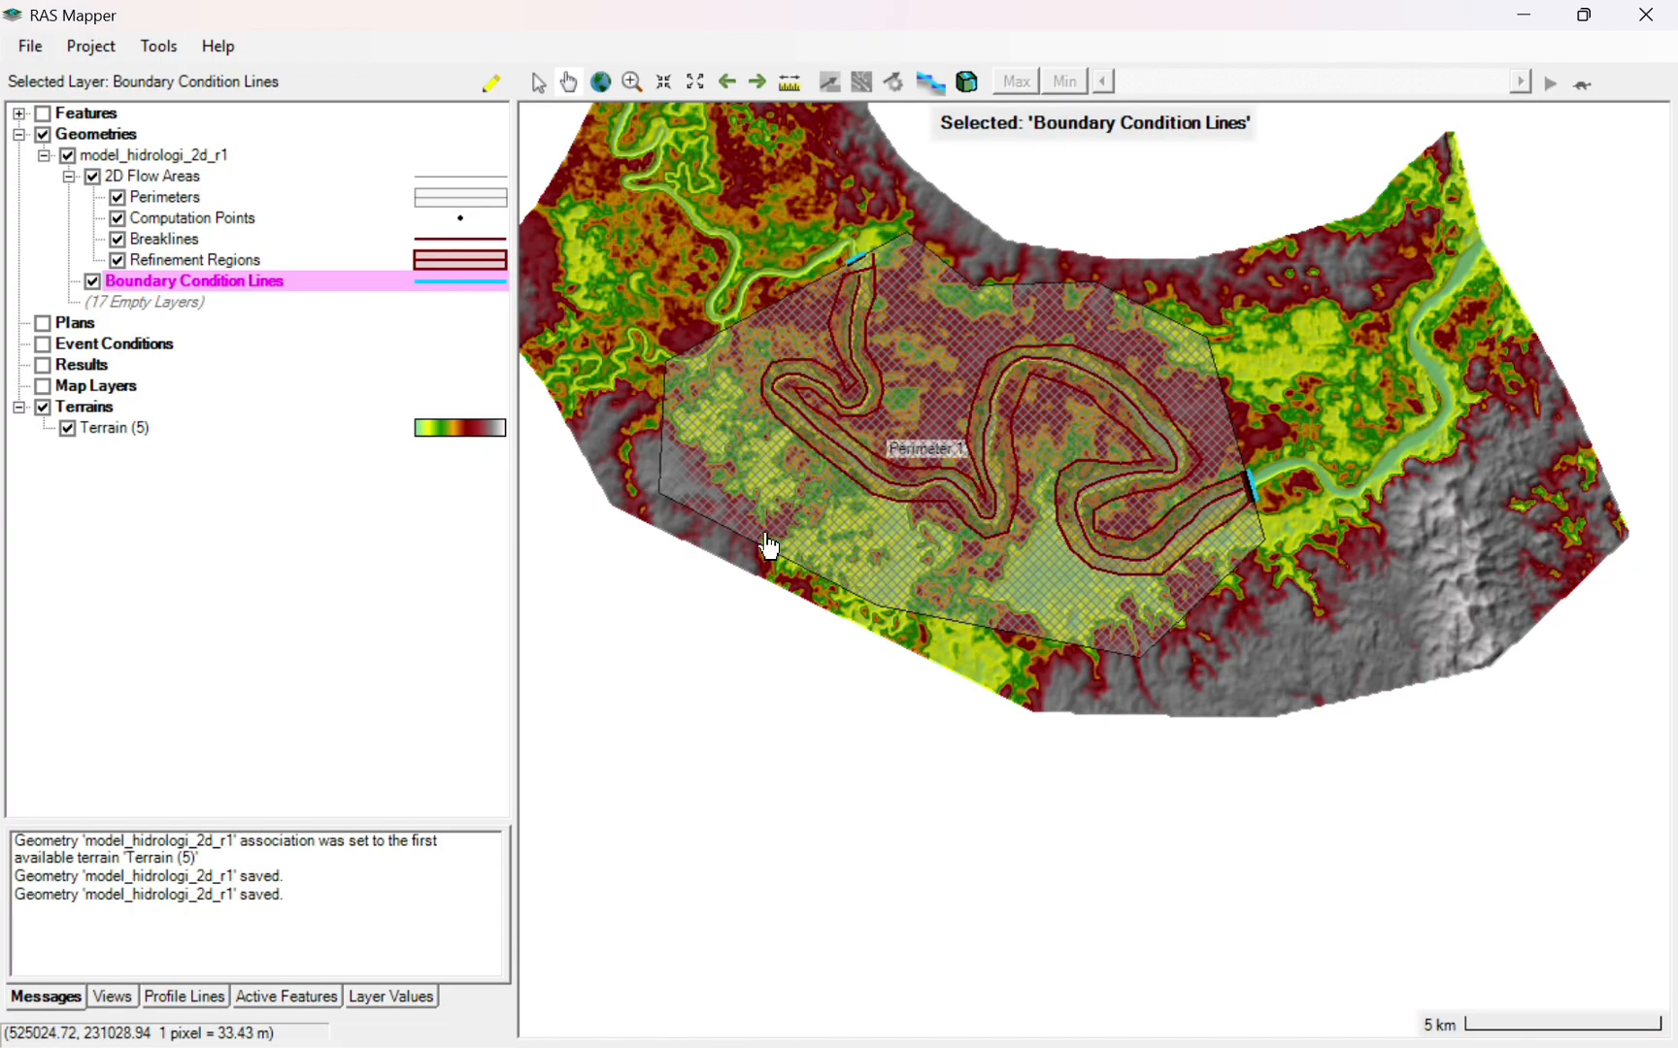
pyautogui.click(30, 46)
pyautogui.click(66, 108)
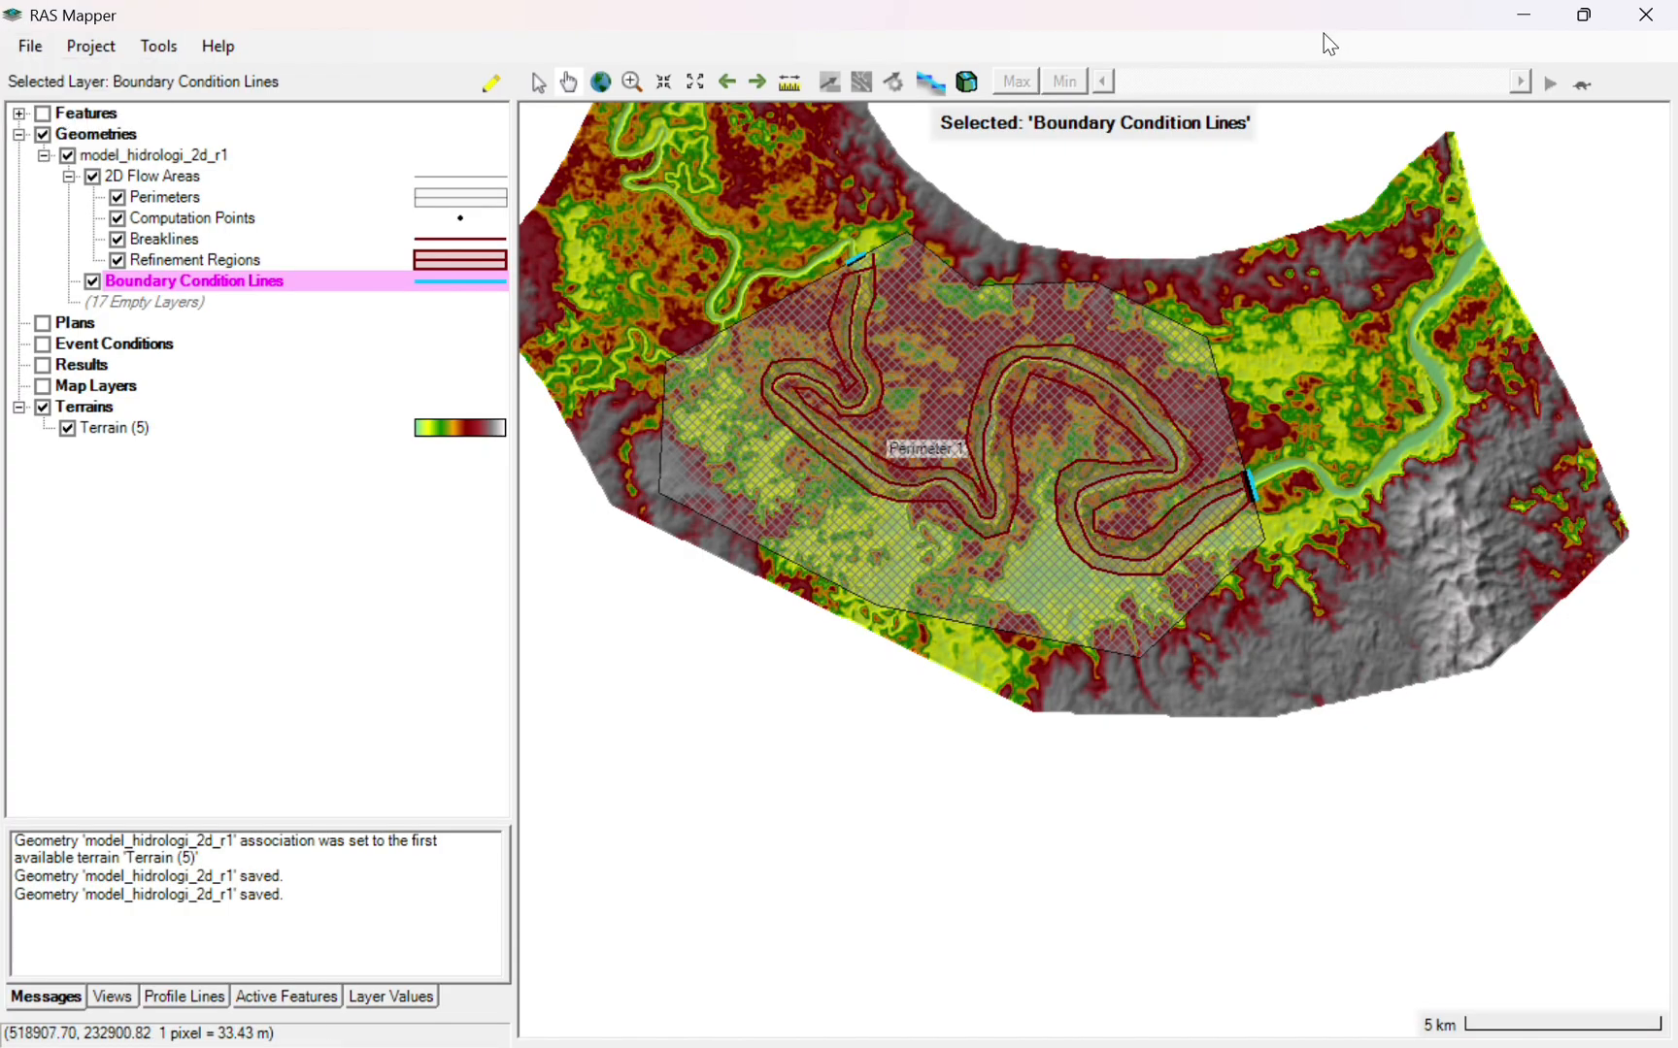
# - Switch to the main HEC-RAS window and load the geometry model_hidrologi_2d_r1 in the Geometric Data editor
pyautogui.click(1542, 11)
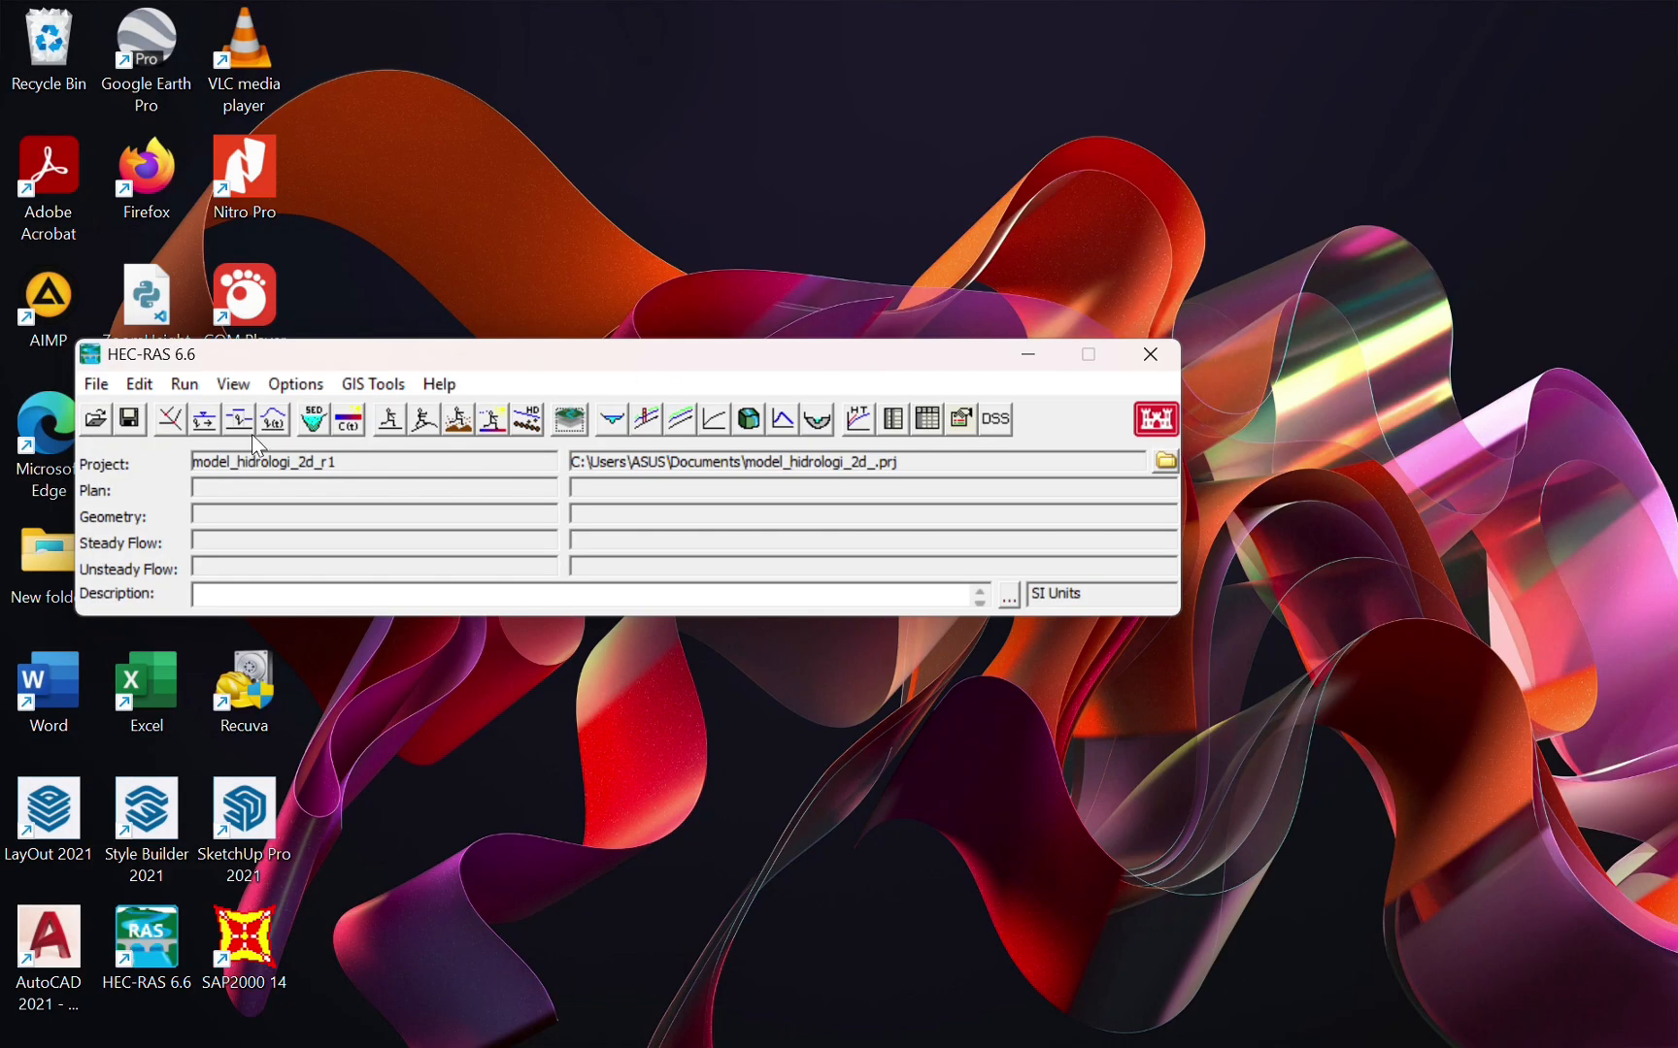
pyautogui.click(142, 387)
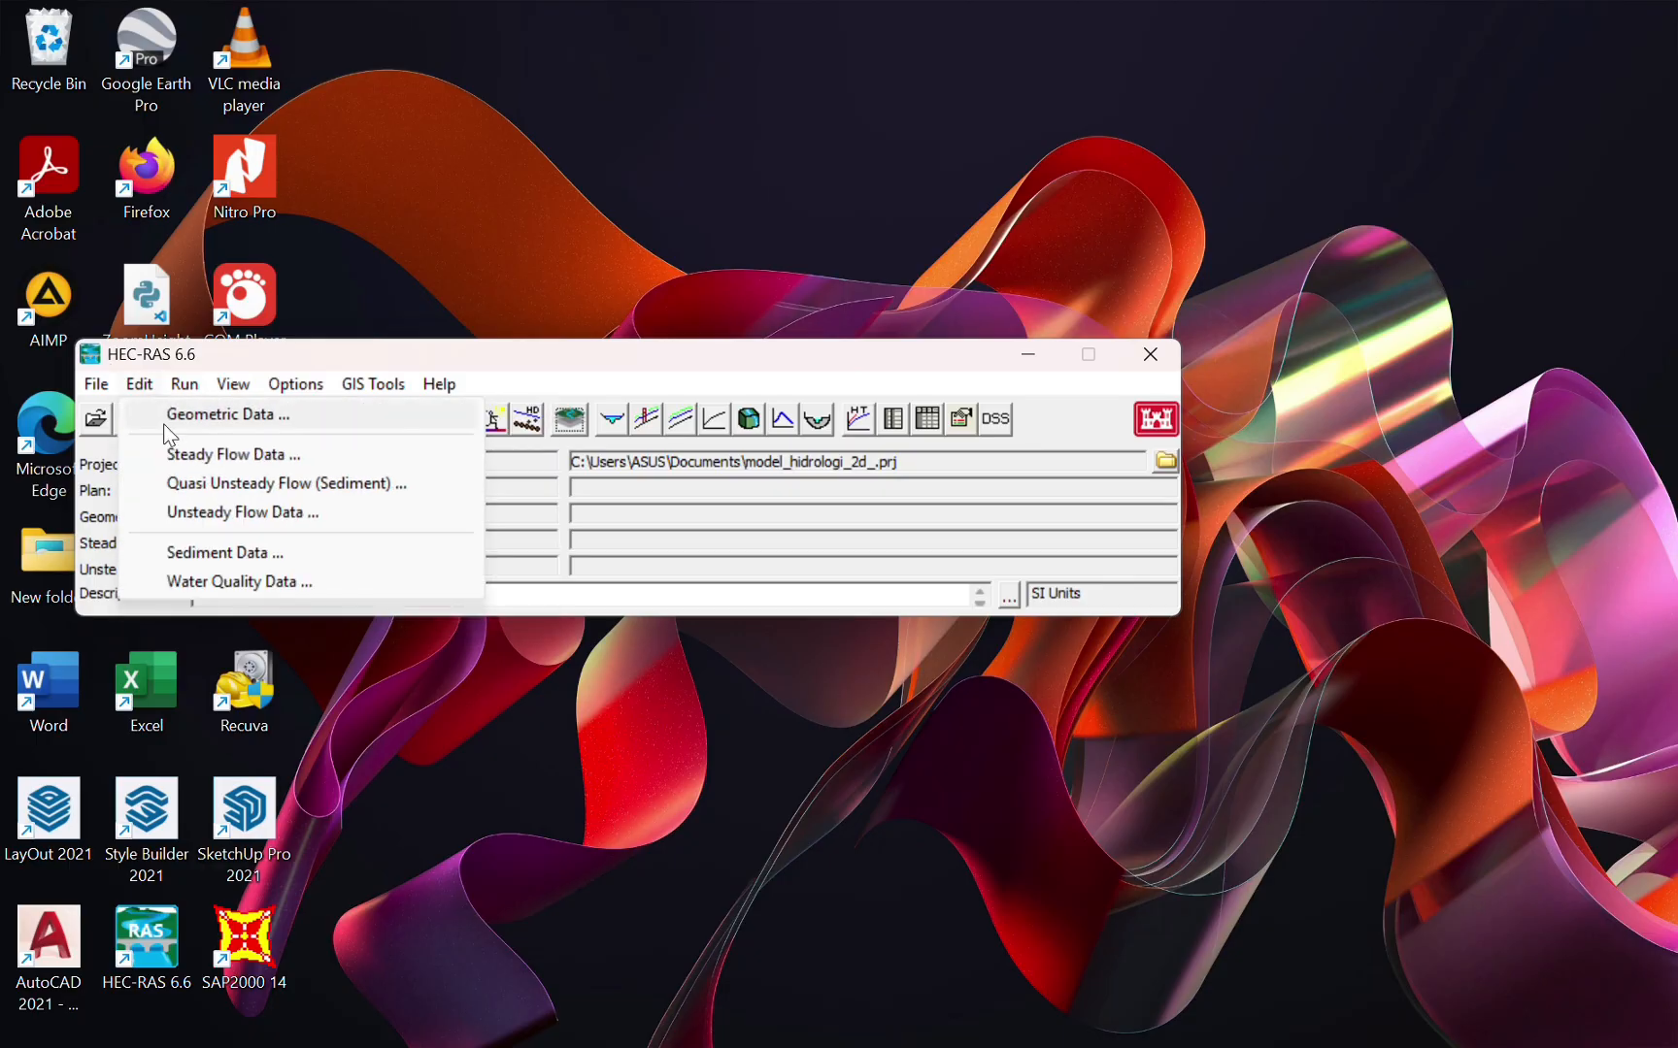
pyautogui.click(168, 417)
pyautogui.click(321, 190)
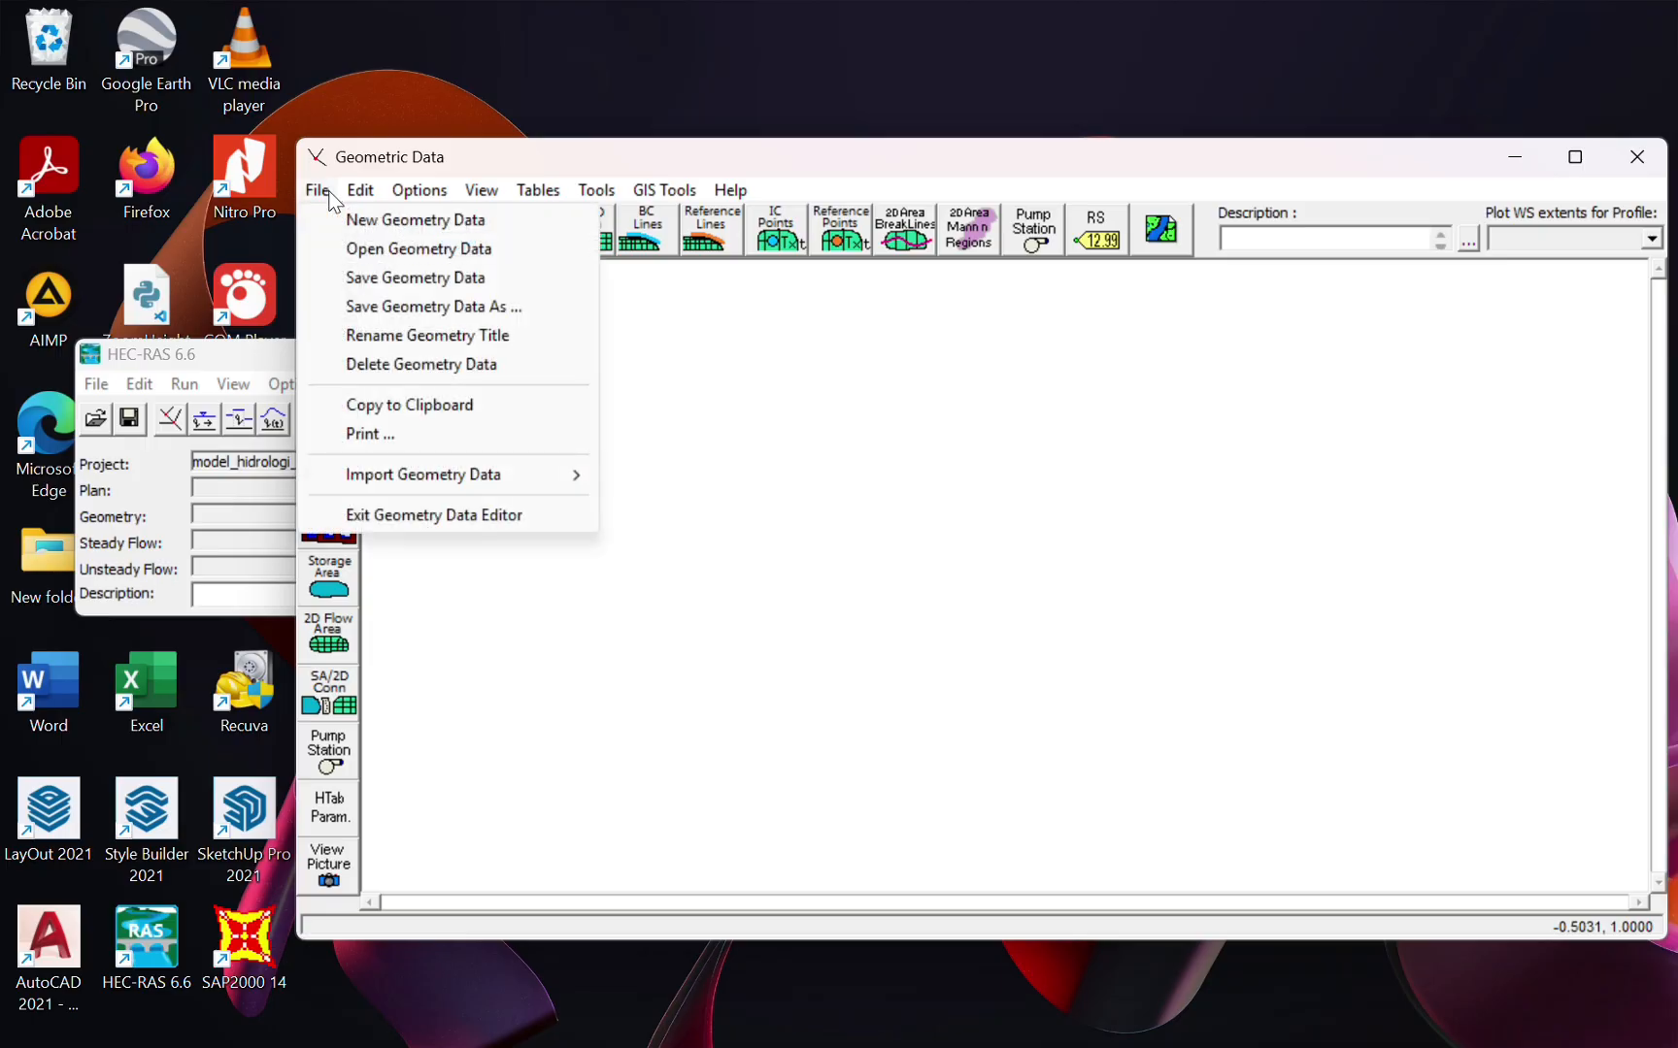
pyautogui.click(353, 251)
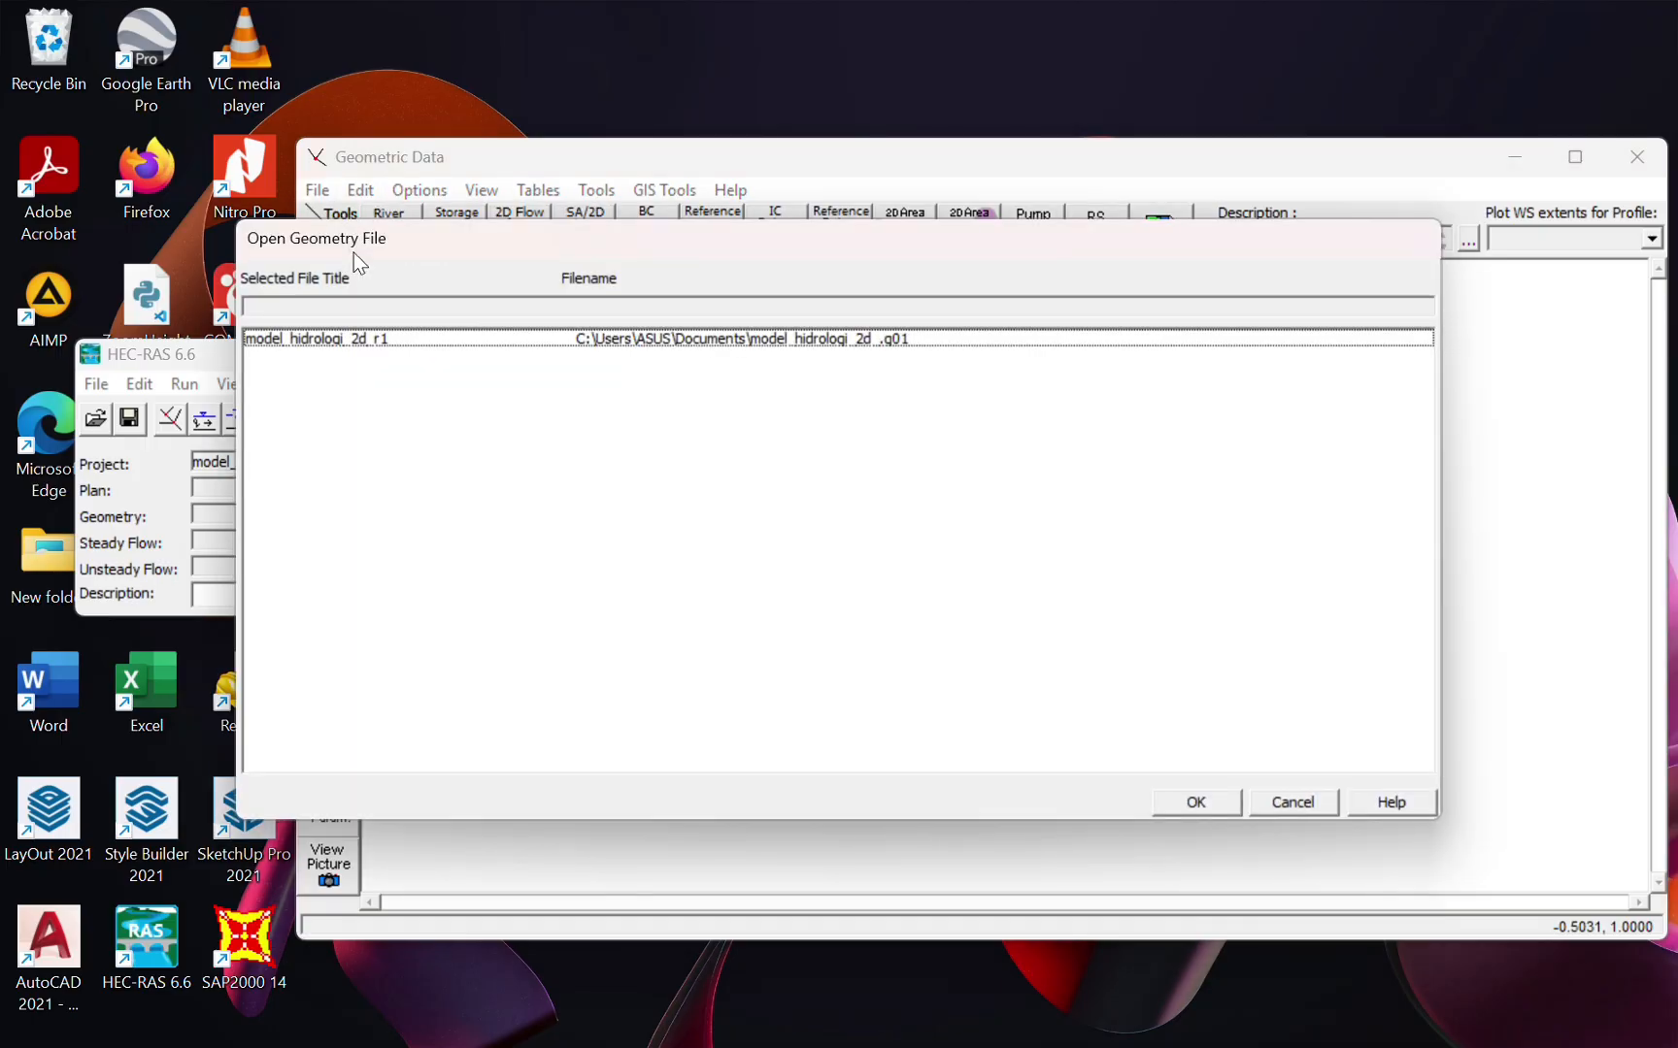
pyautogui.click(462, 341)
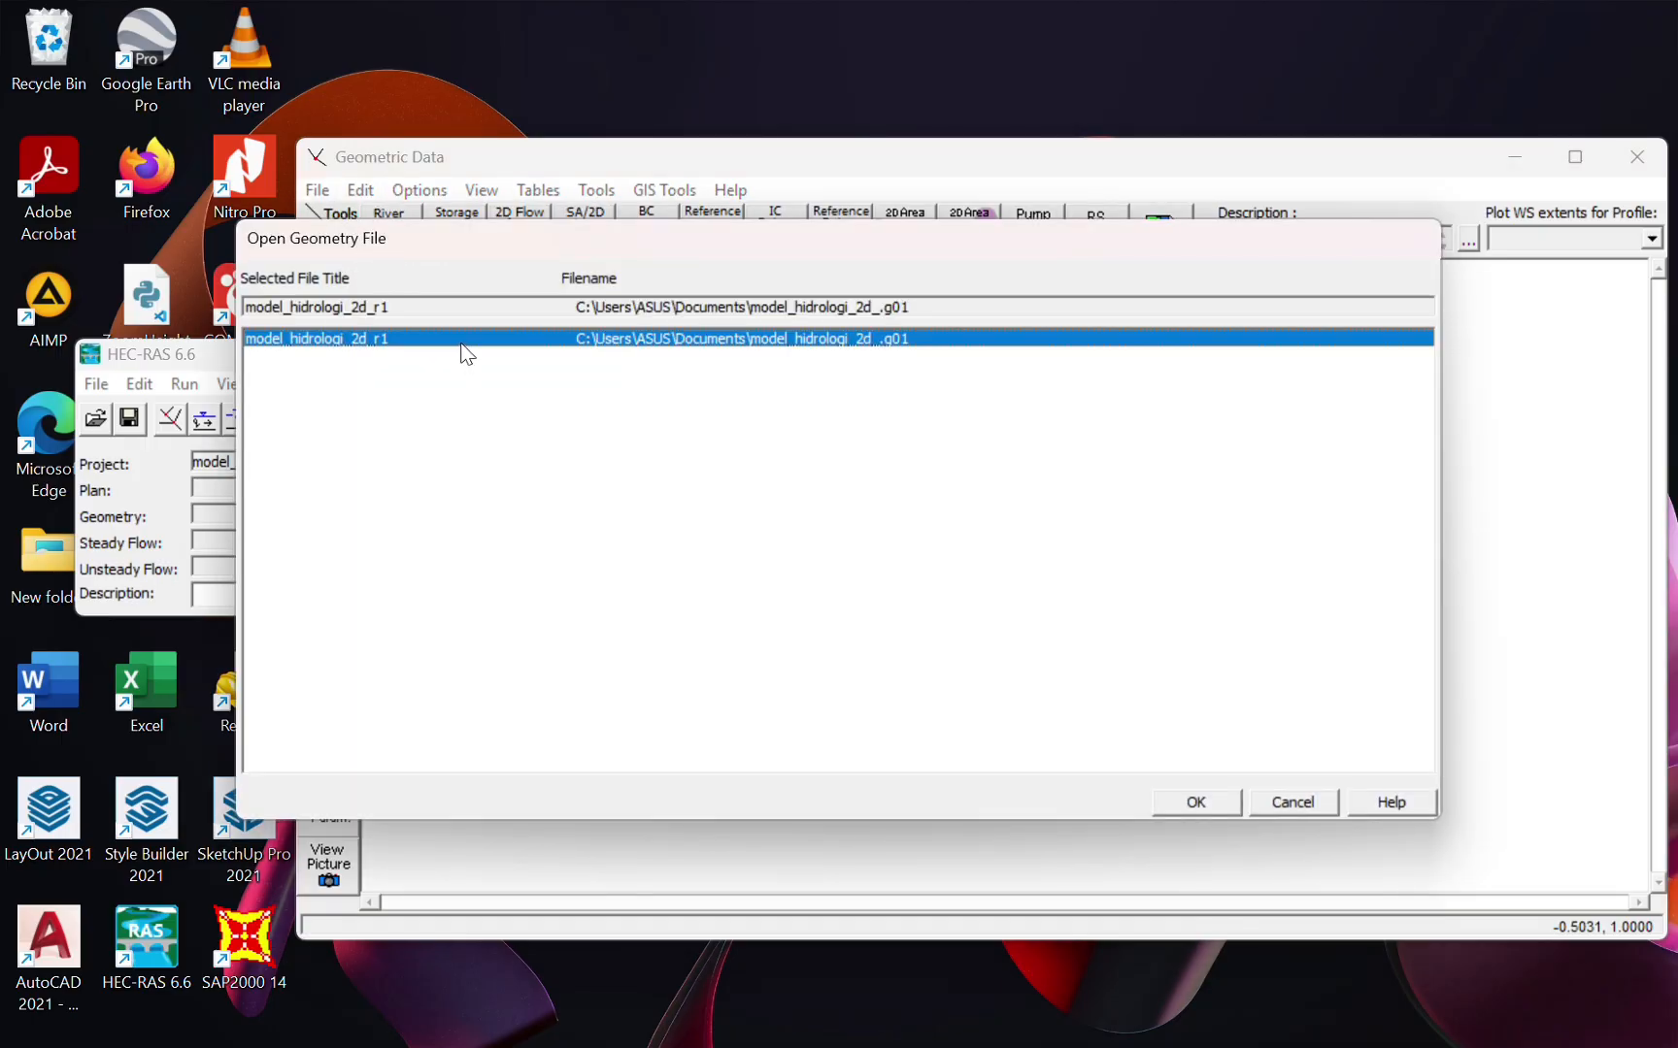
pyautogui.click(1227, 804)
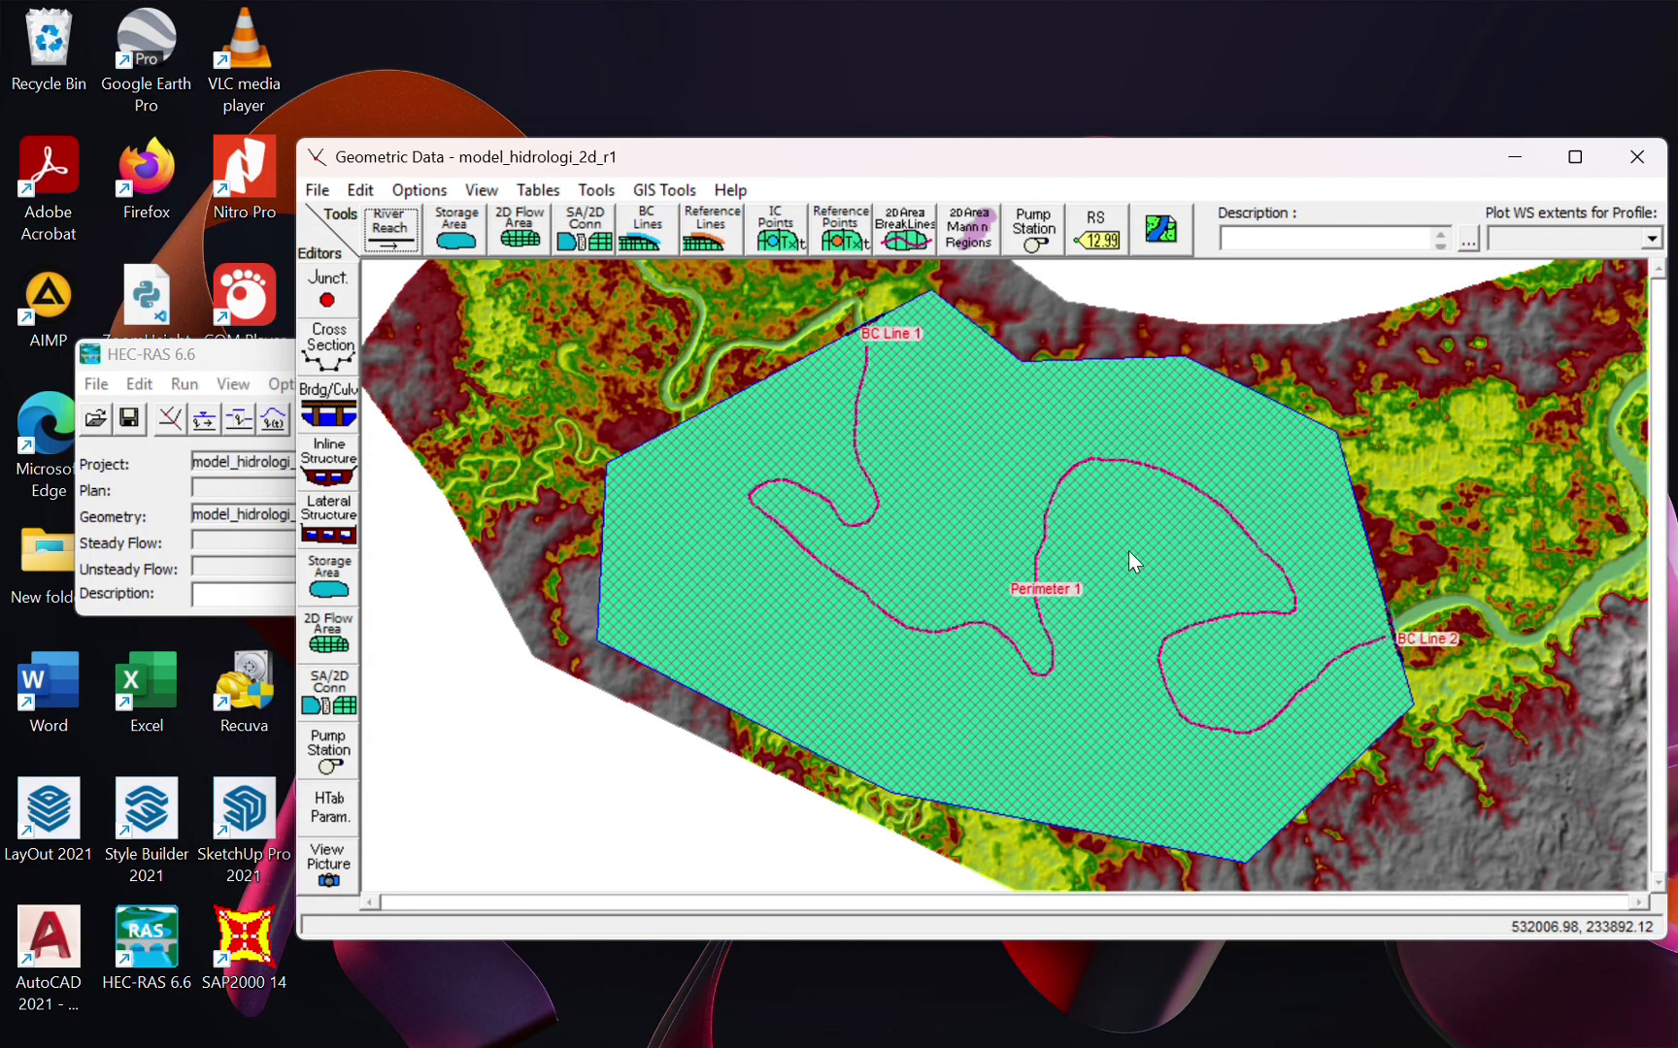
pyautogui.rightClick(1119, 493)
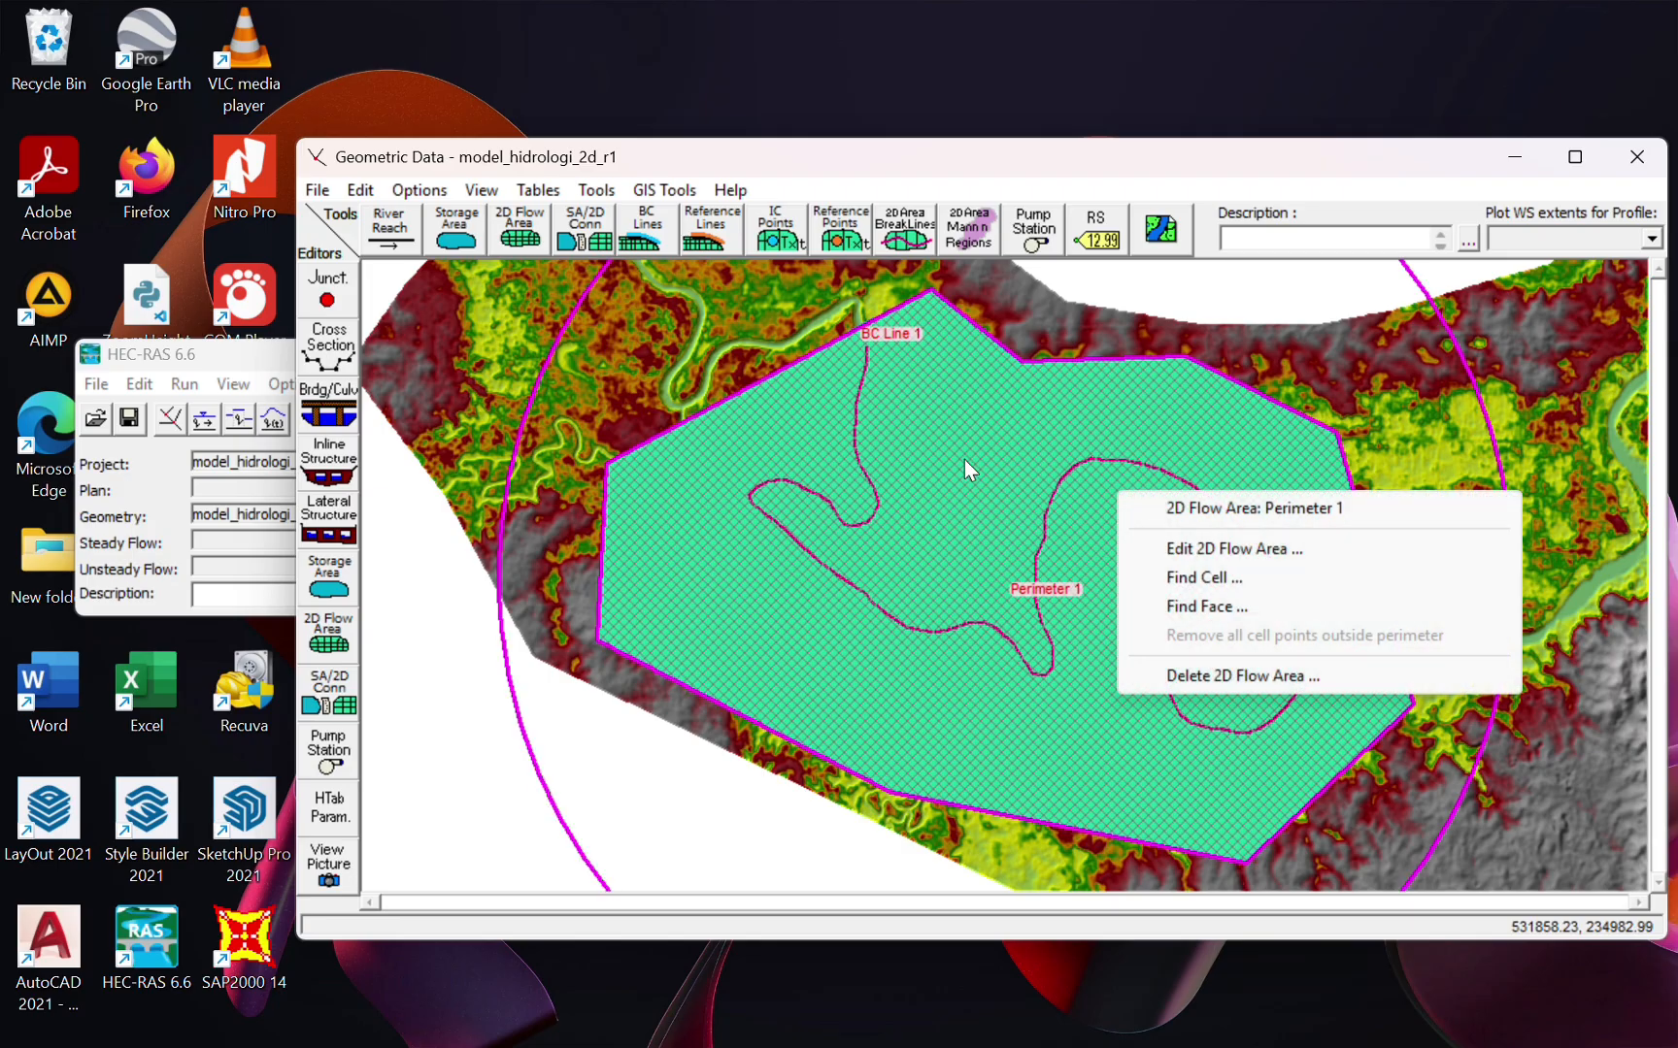
pyautogui.click(1521, 338)
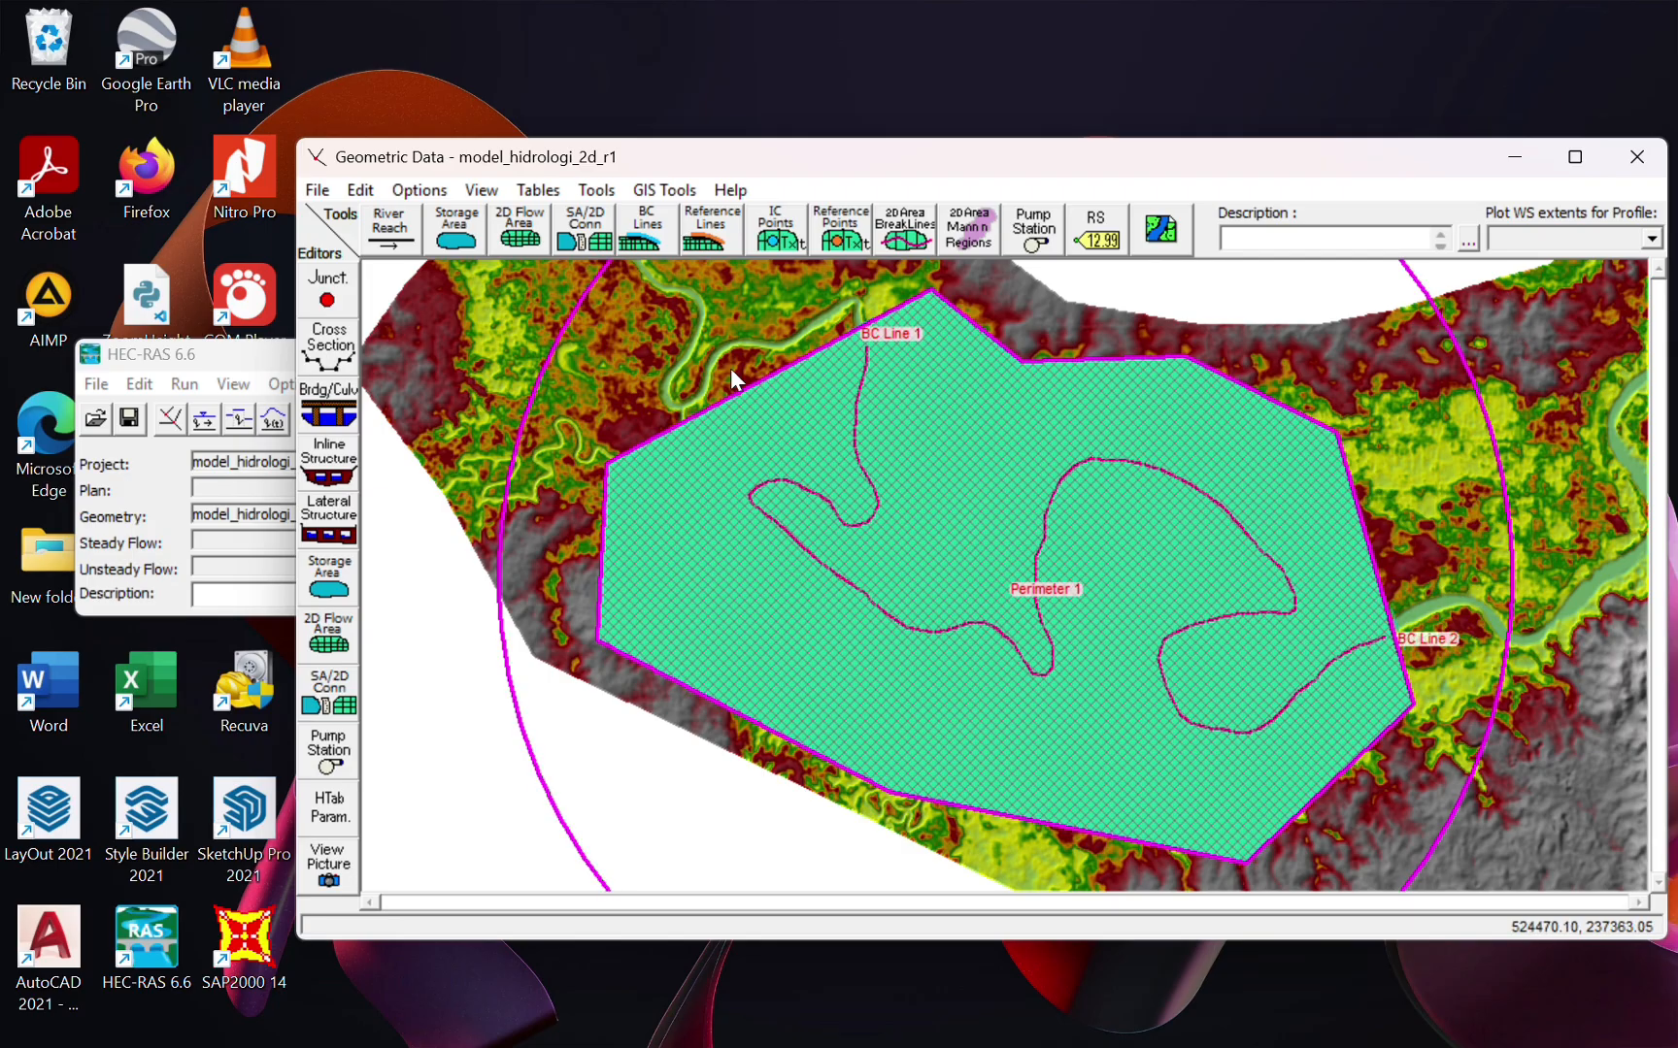
pyautogui.scroll(2, 965, 489)
pyautogui.scroll(-2, 966, 487)
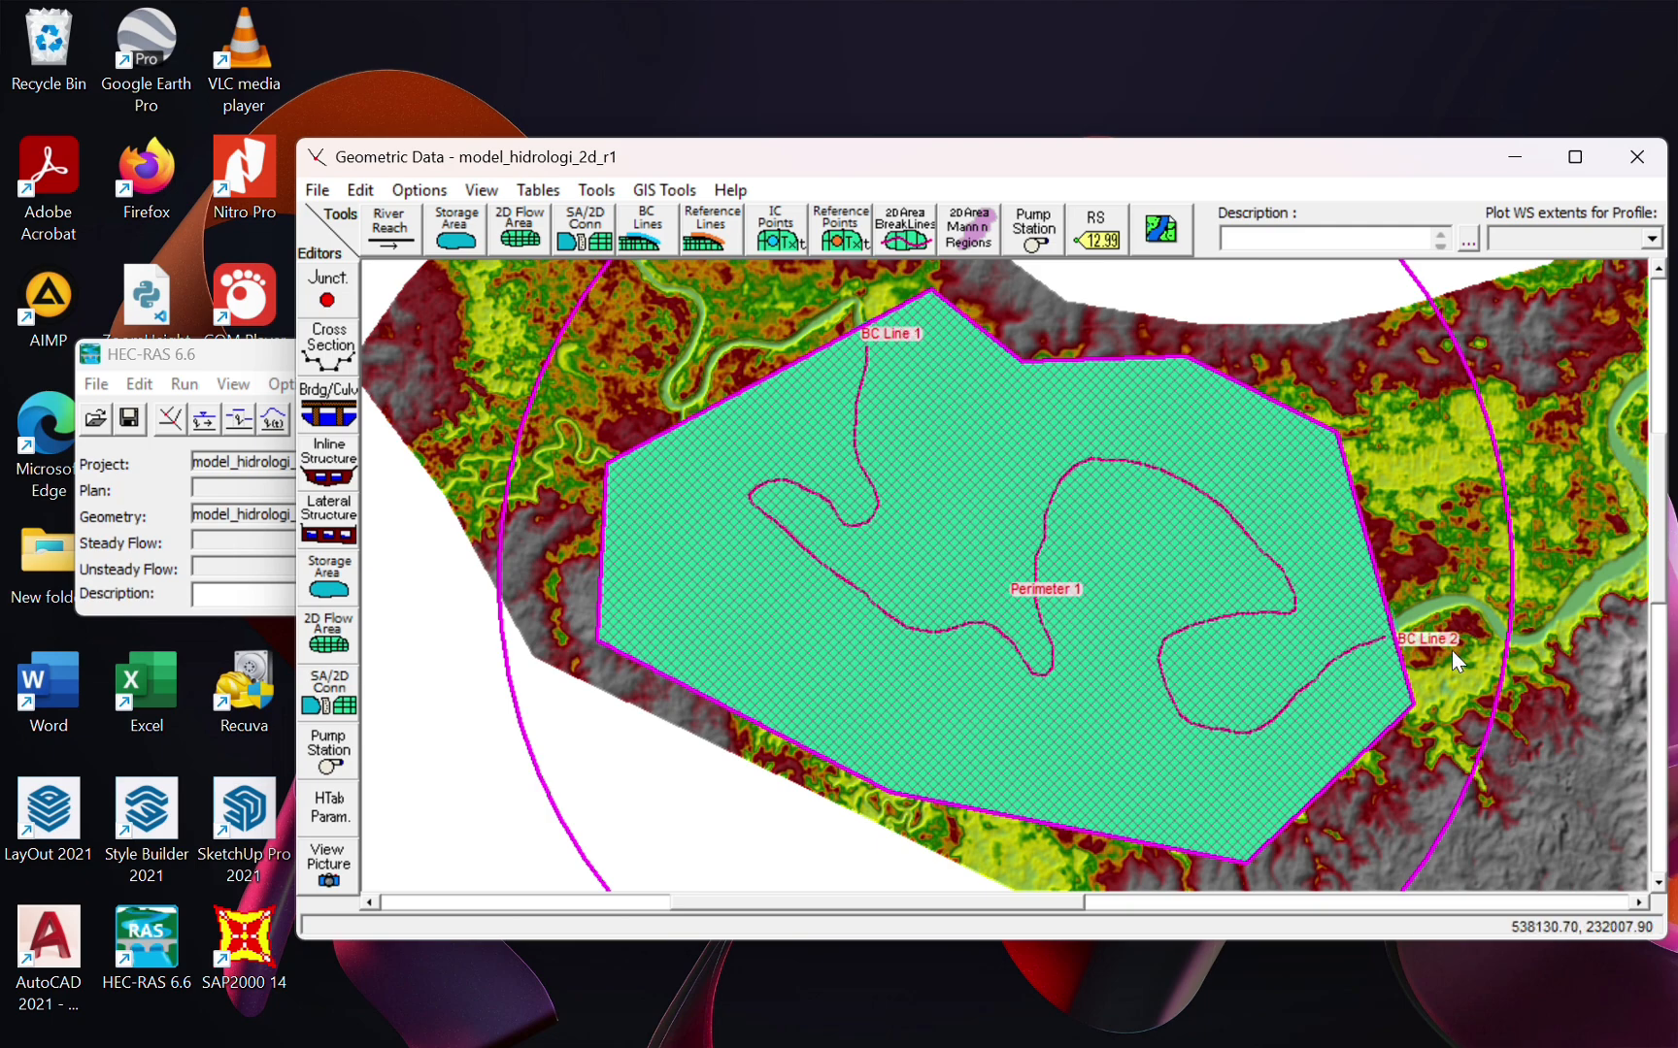
# - Open the unsteady flow data and assign a Normal Depth boundary to BC Line 2 with a friction slope of 0.001
pyautogui.click(1514, 156)
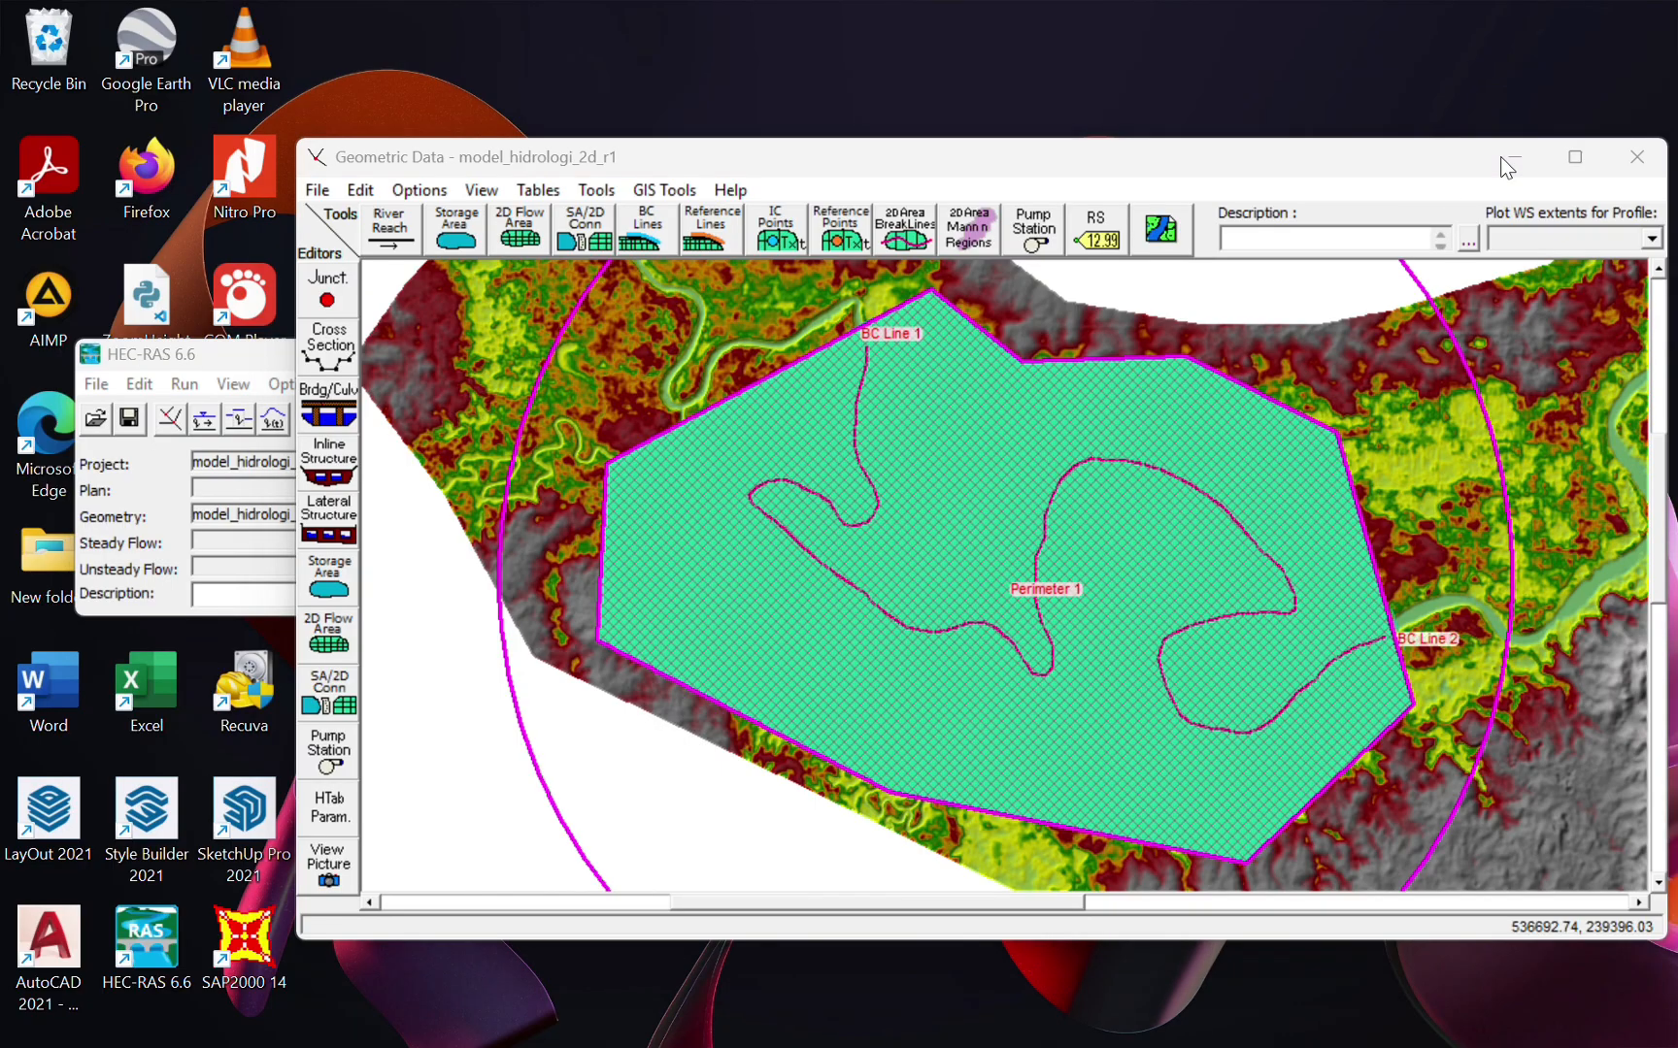
pyautogui.click(141, 387)
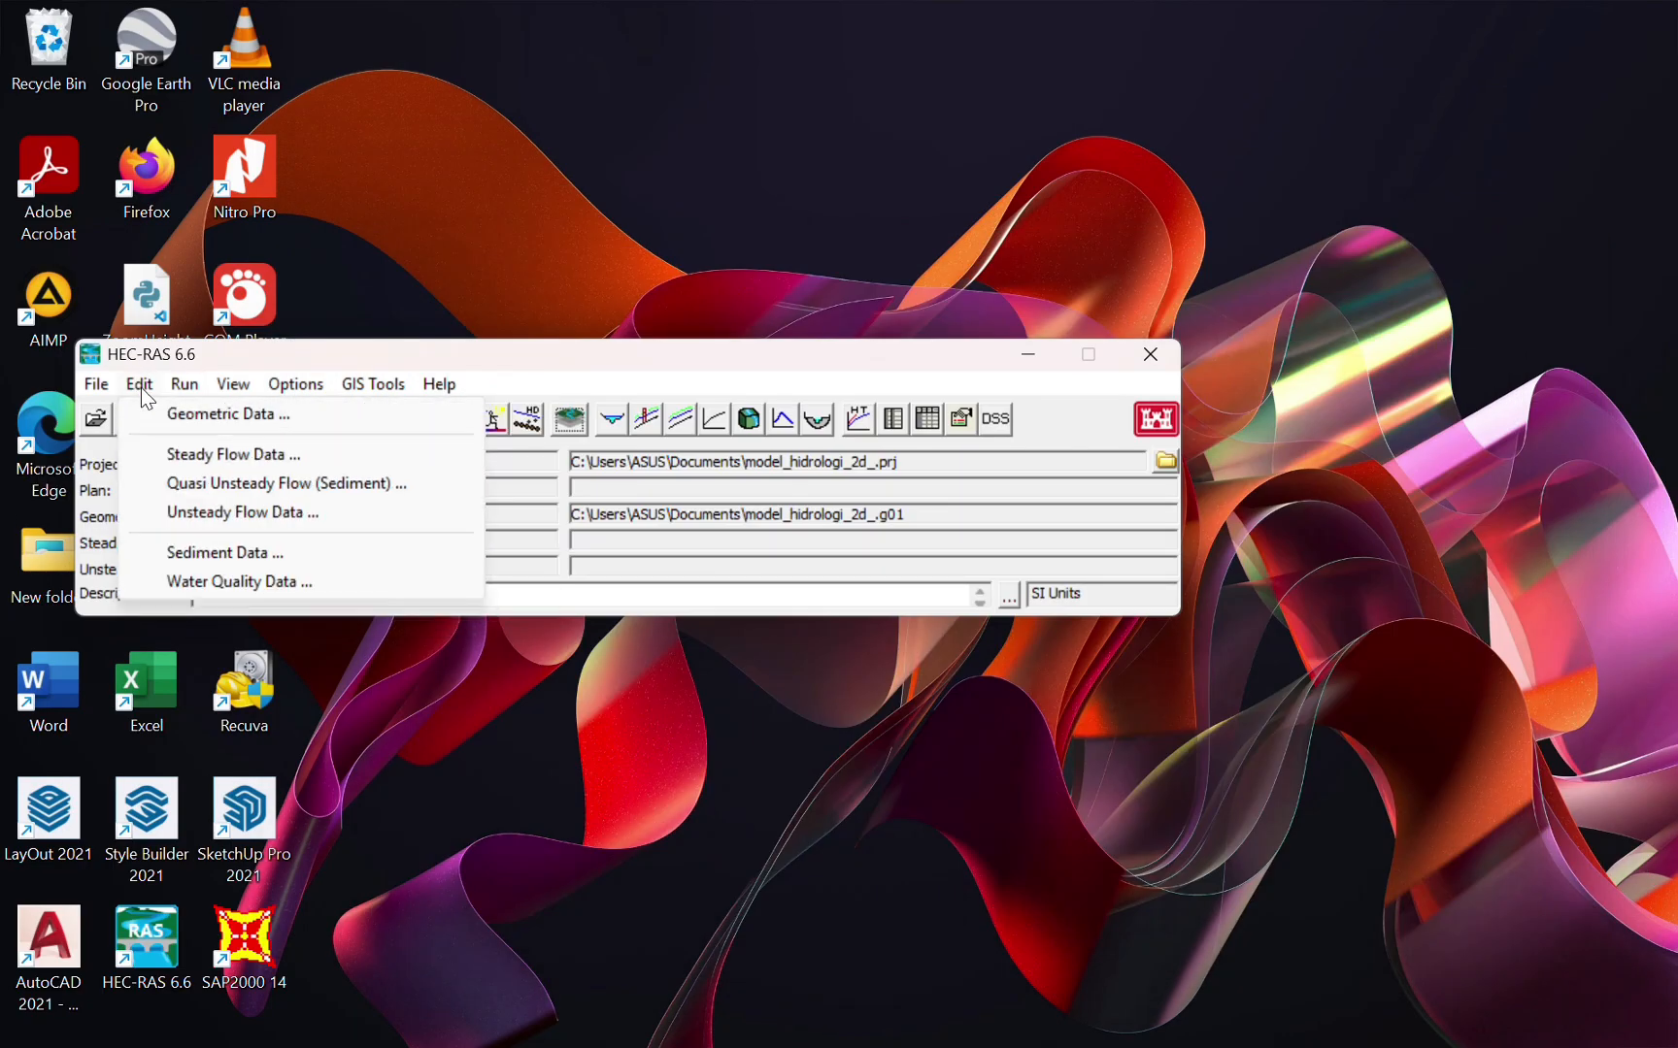
pyautogui.click(207, 517)
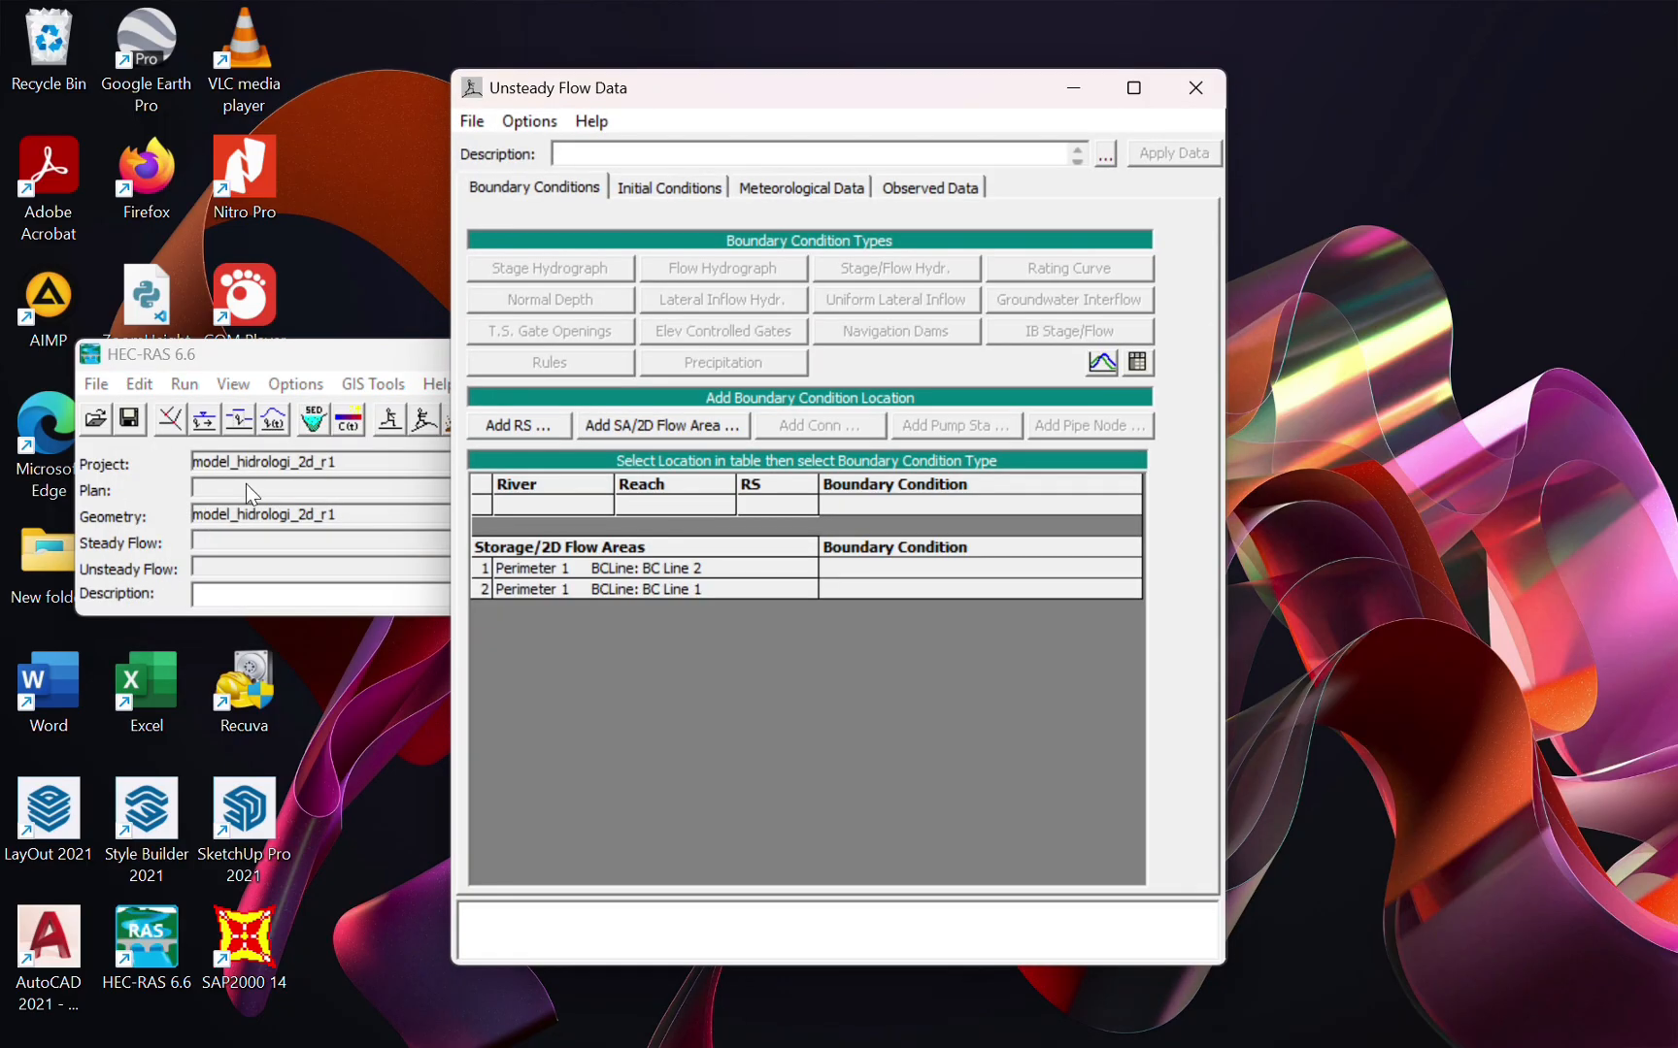
pyautogui.click(893, 569)
pyautogui.click(616, 309)
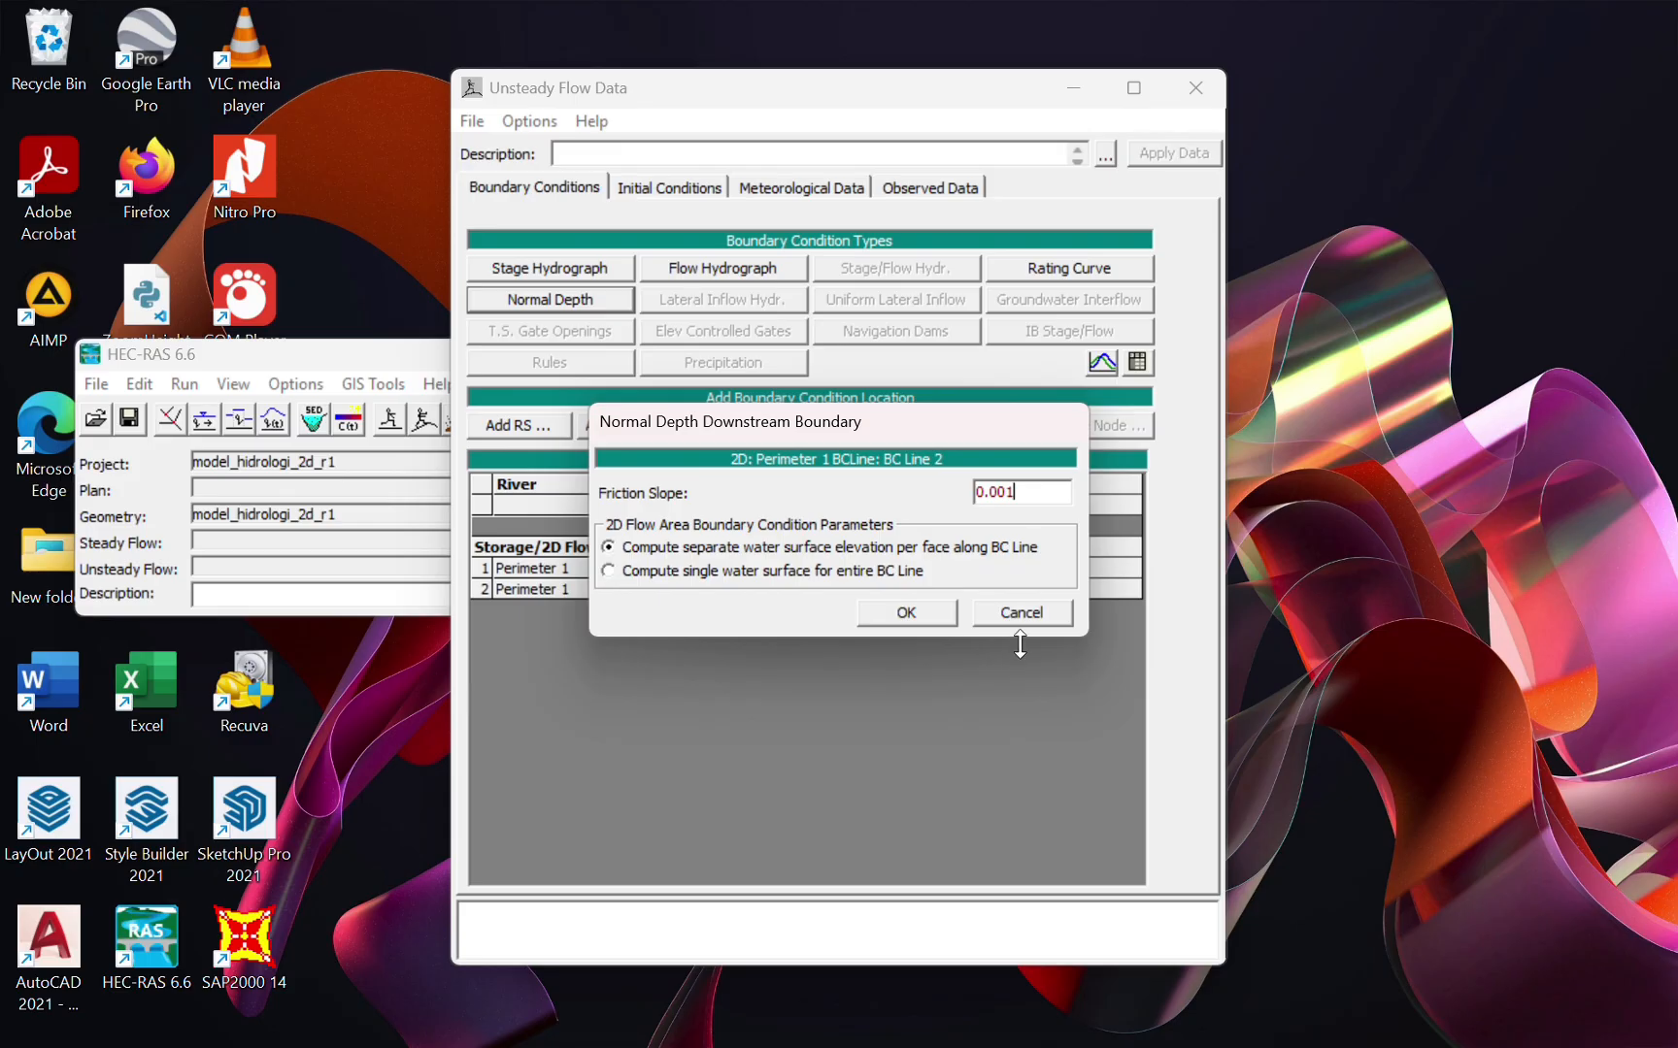
pyautogui.click(900, 614)
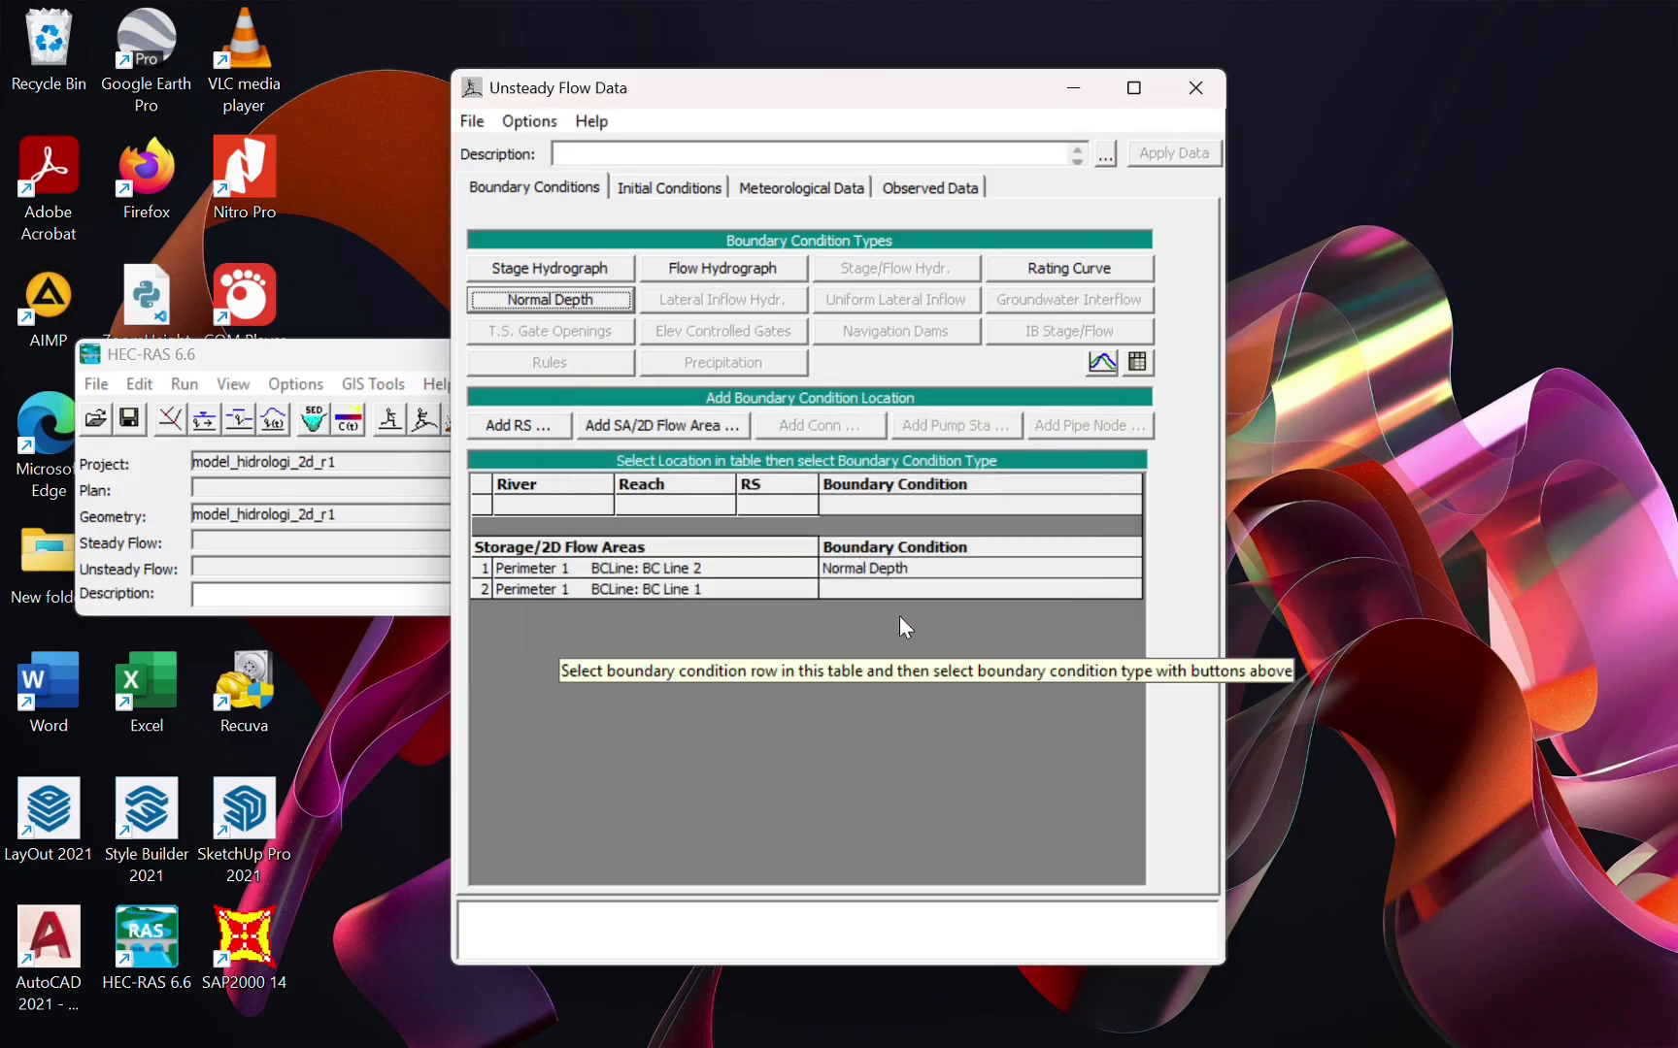
# - Start a Flow Hydrograph for BC Line 1 and copy the Discharge Q25 series from the Excel workbook data_input_flow_conditions
pyautogui.click(886, 590)
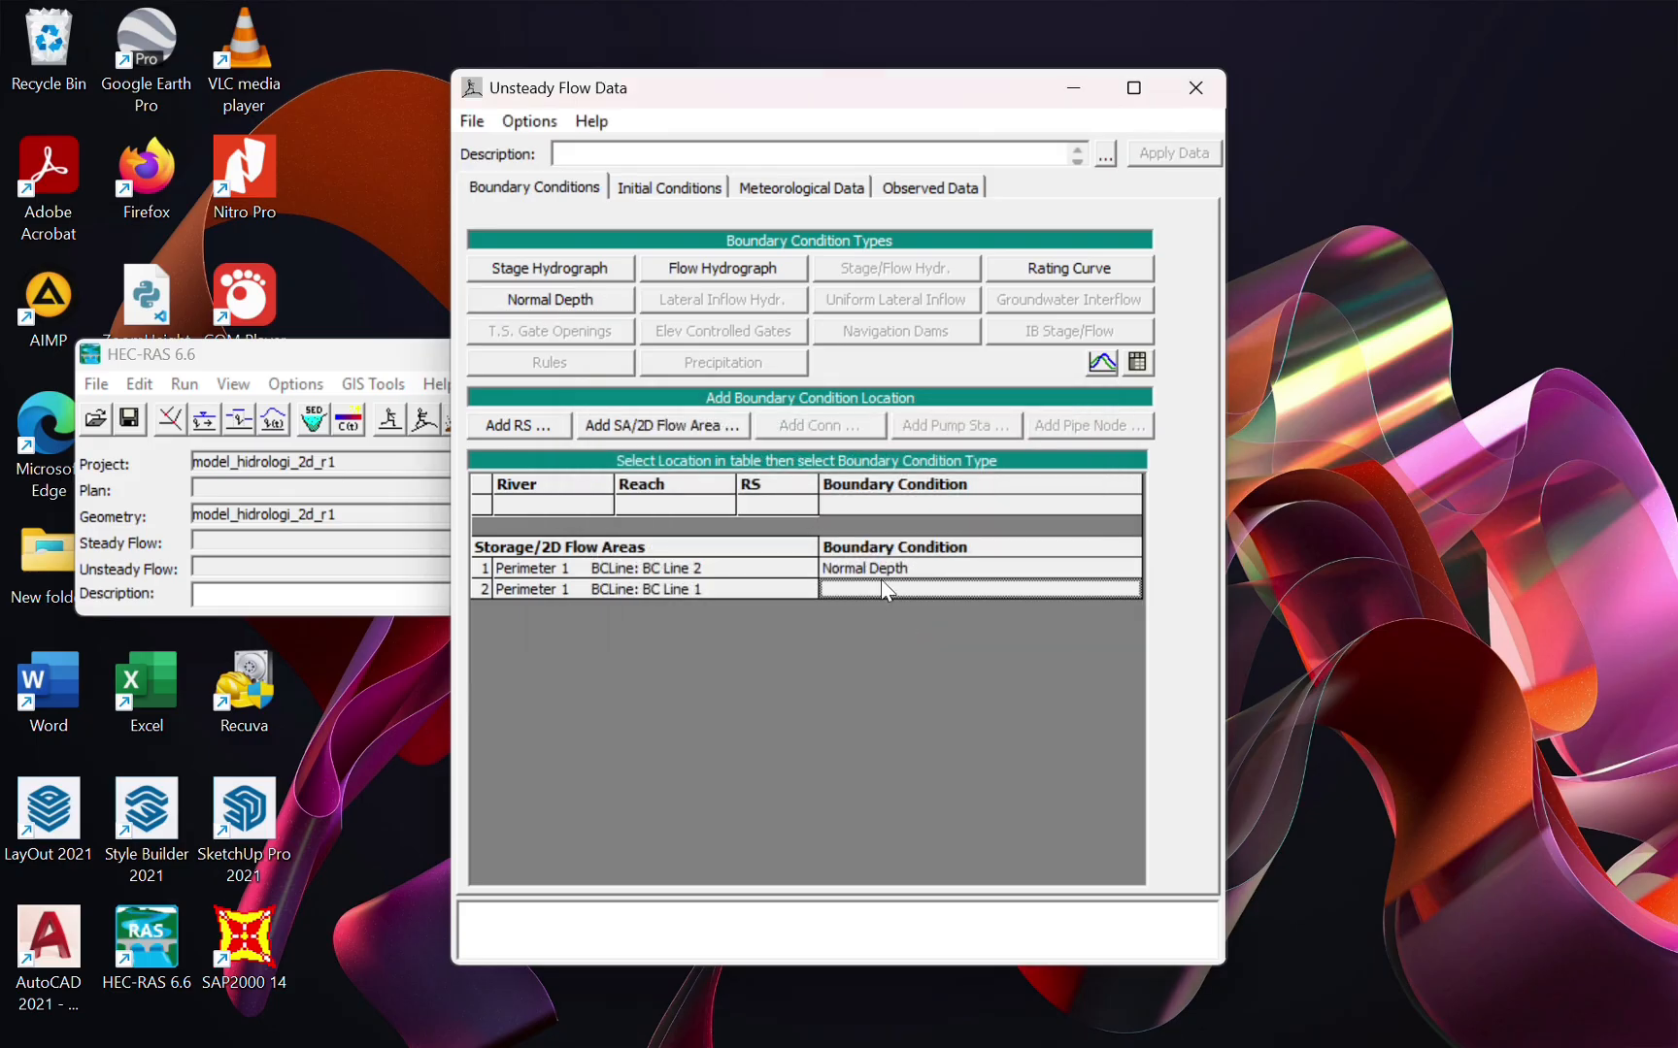
pyautogui.click(691, 271)
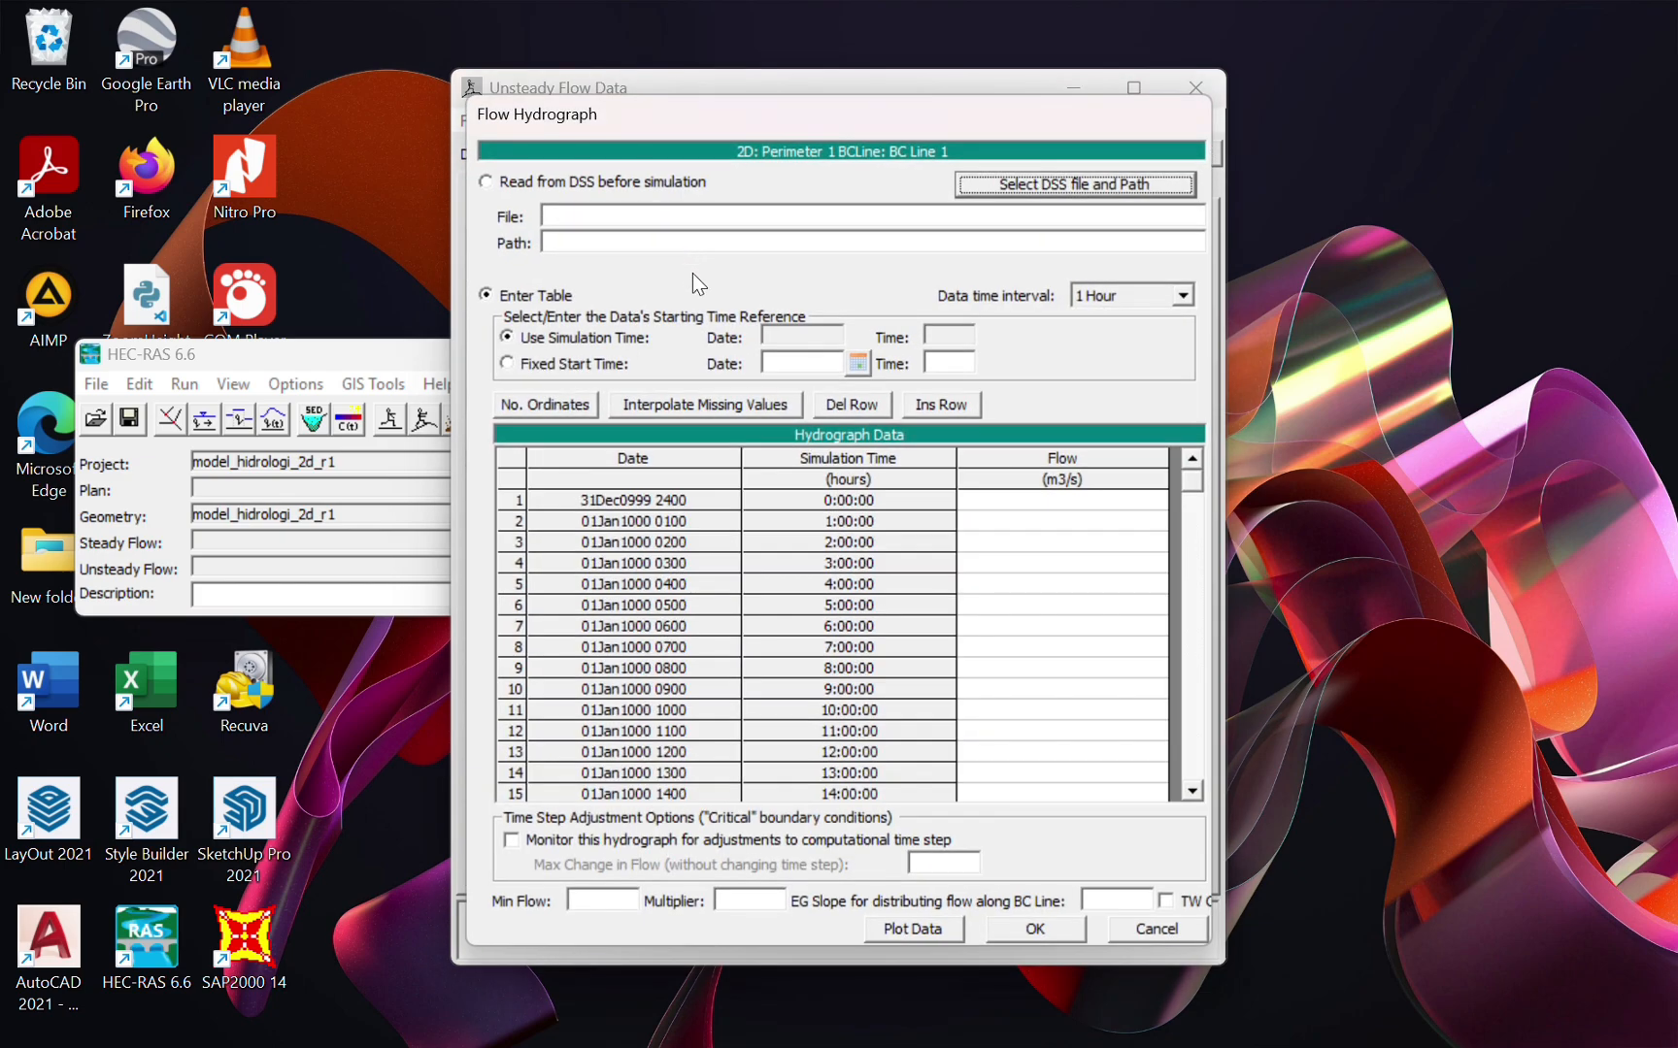
pyautogui.moveTo(1069, 1017)
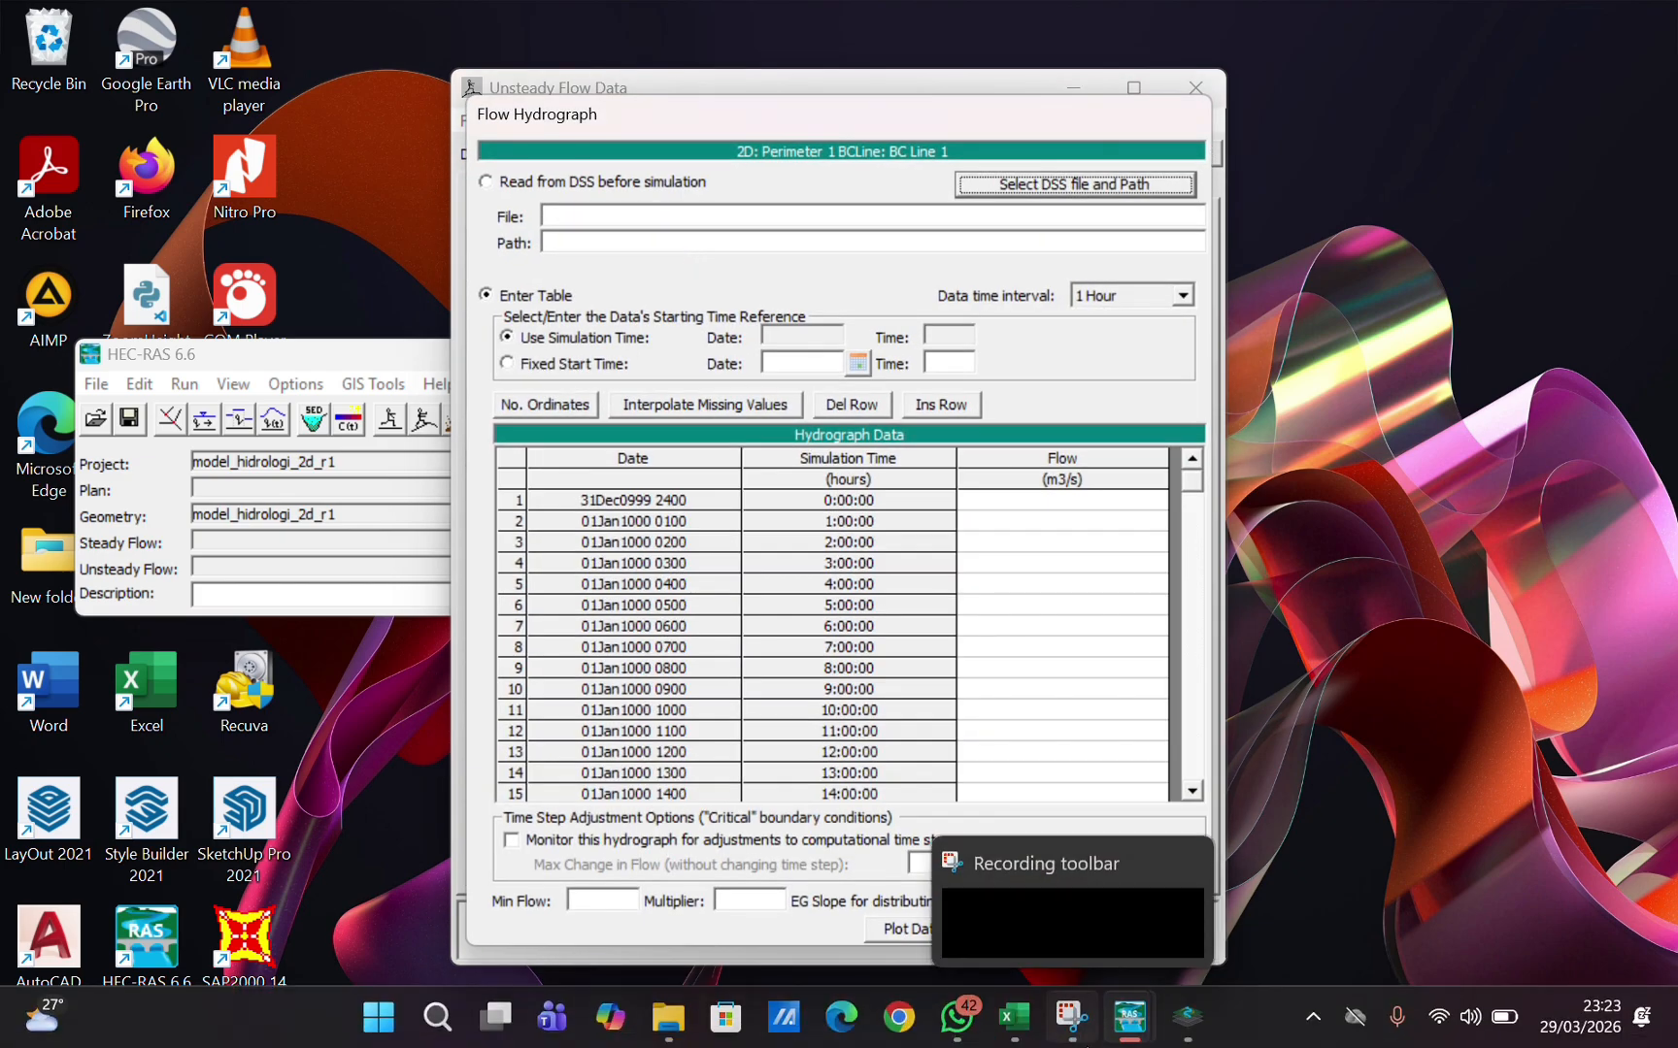
pyautogui.click(1012, 1016)
pyautogui.scroll(4, 766, 476)
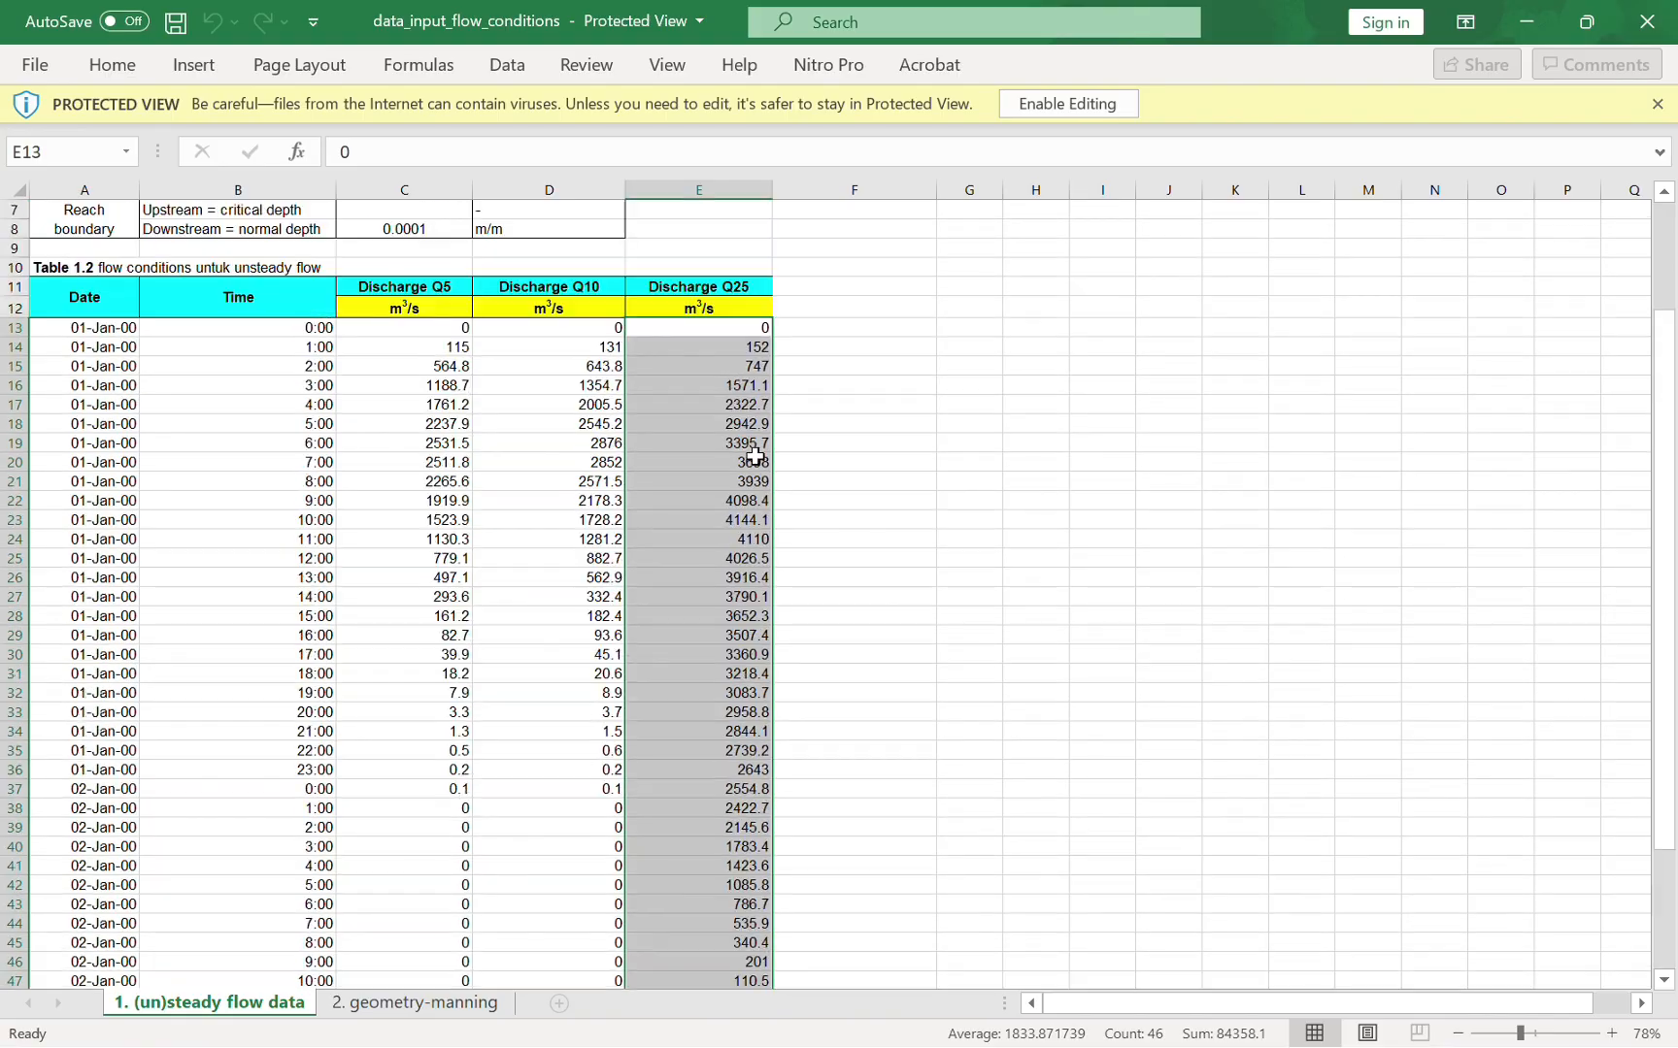
pyautogui.scroll(2, 756, 456)
pyautogui.hotkey('ctrl', 'c')
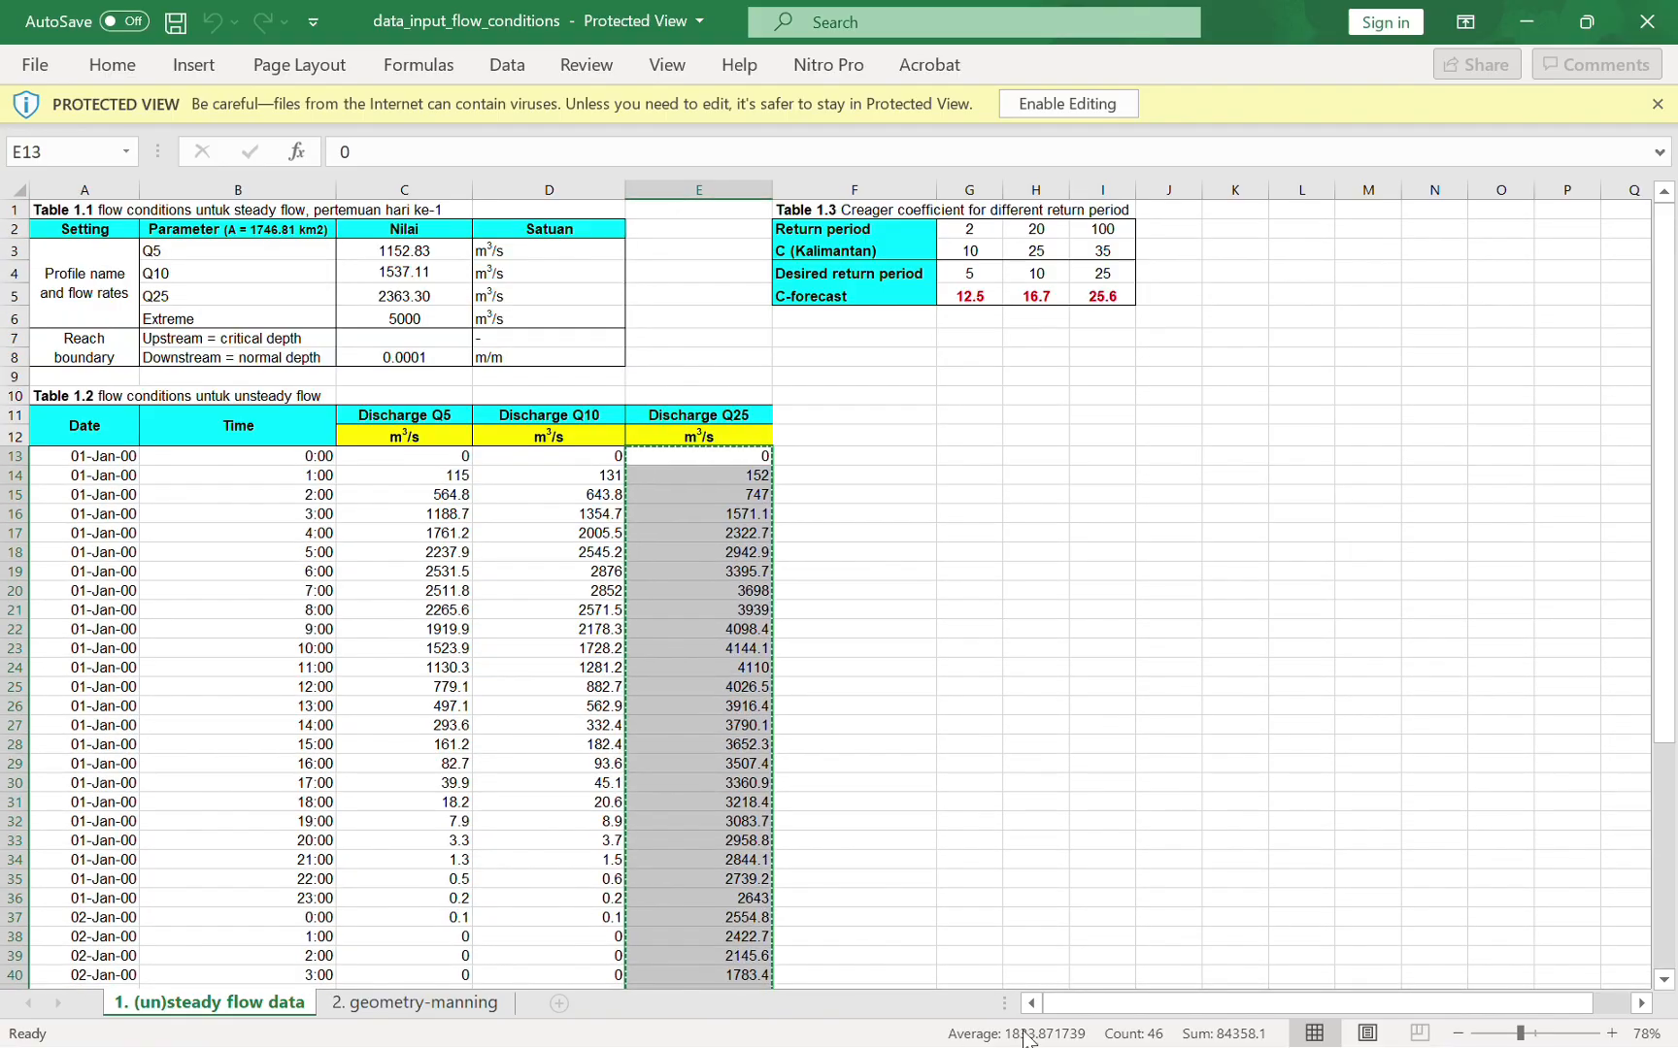
# - Return to HEC-RAS and paste the copied Q25 discharges into BC Line 1's hydrograph Flow column from the first row
pyautogui.click(1549, 14)
pyautogui.moveTo(1068, 499); pyautogui.dragTo(1105, 1004)
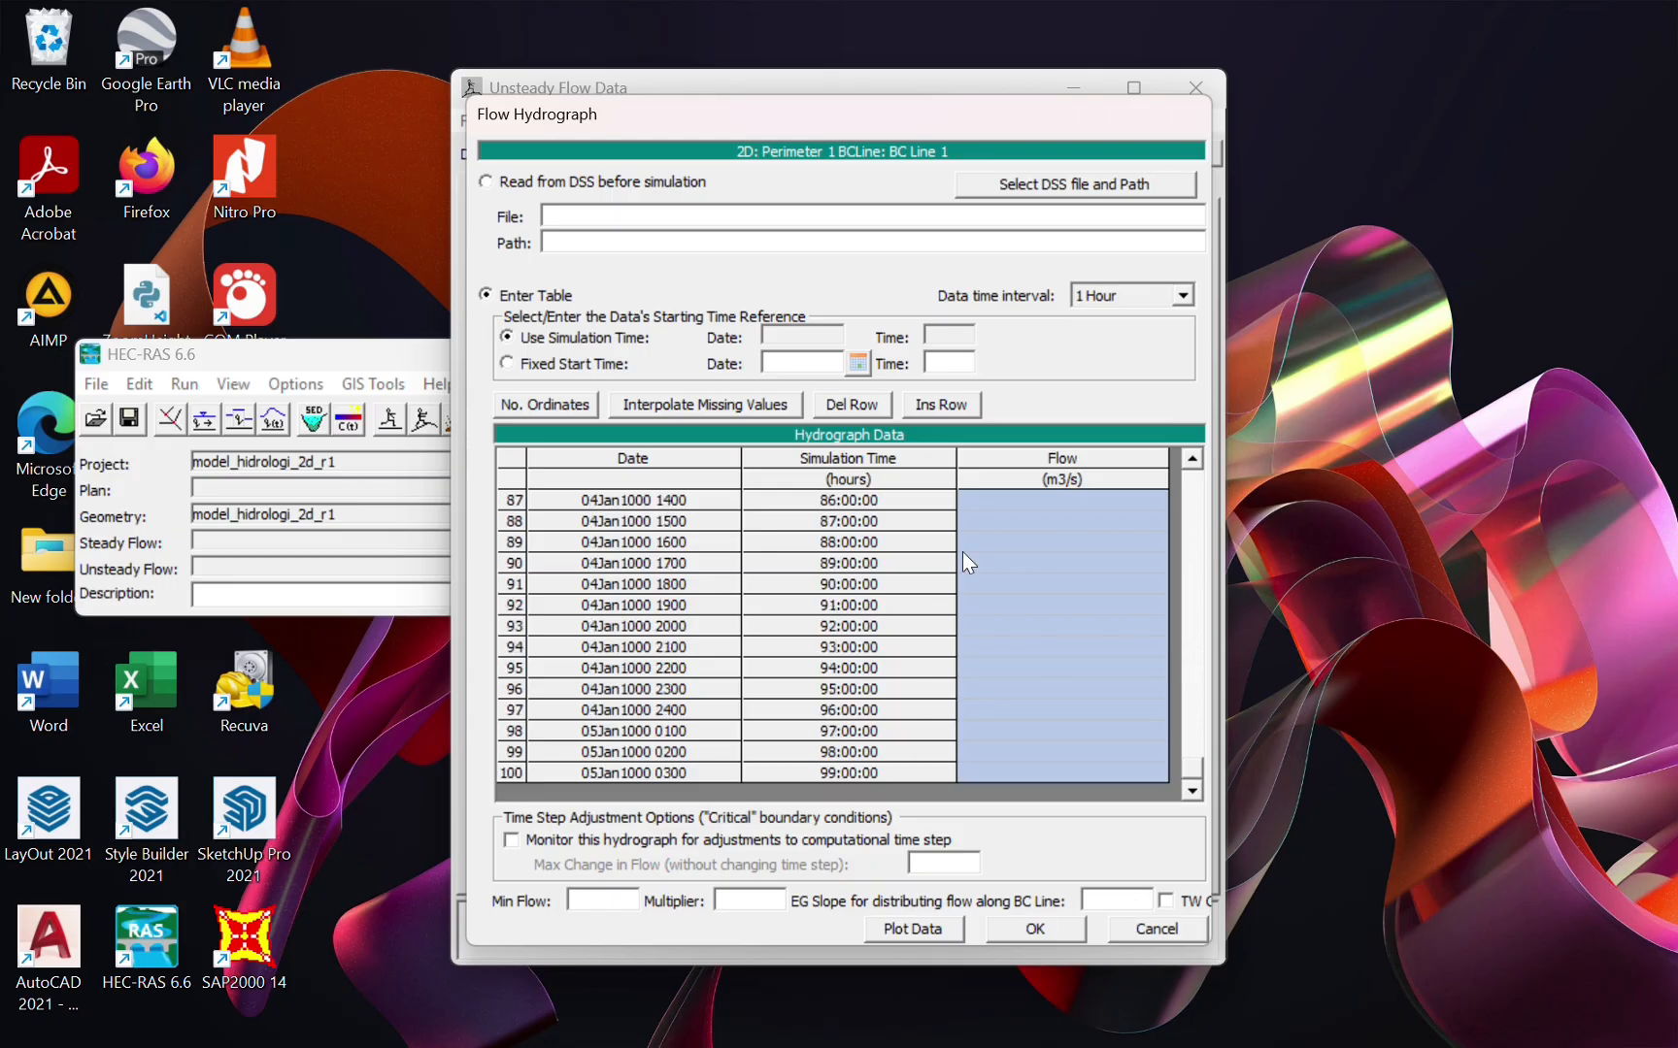
pyautogui.scroll(20, 1027, 479)
pyautogui.hotkey('ctrl', 'v')
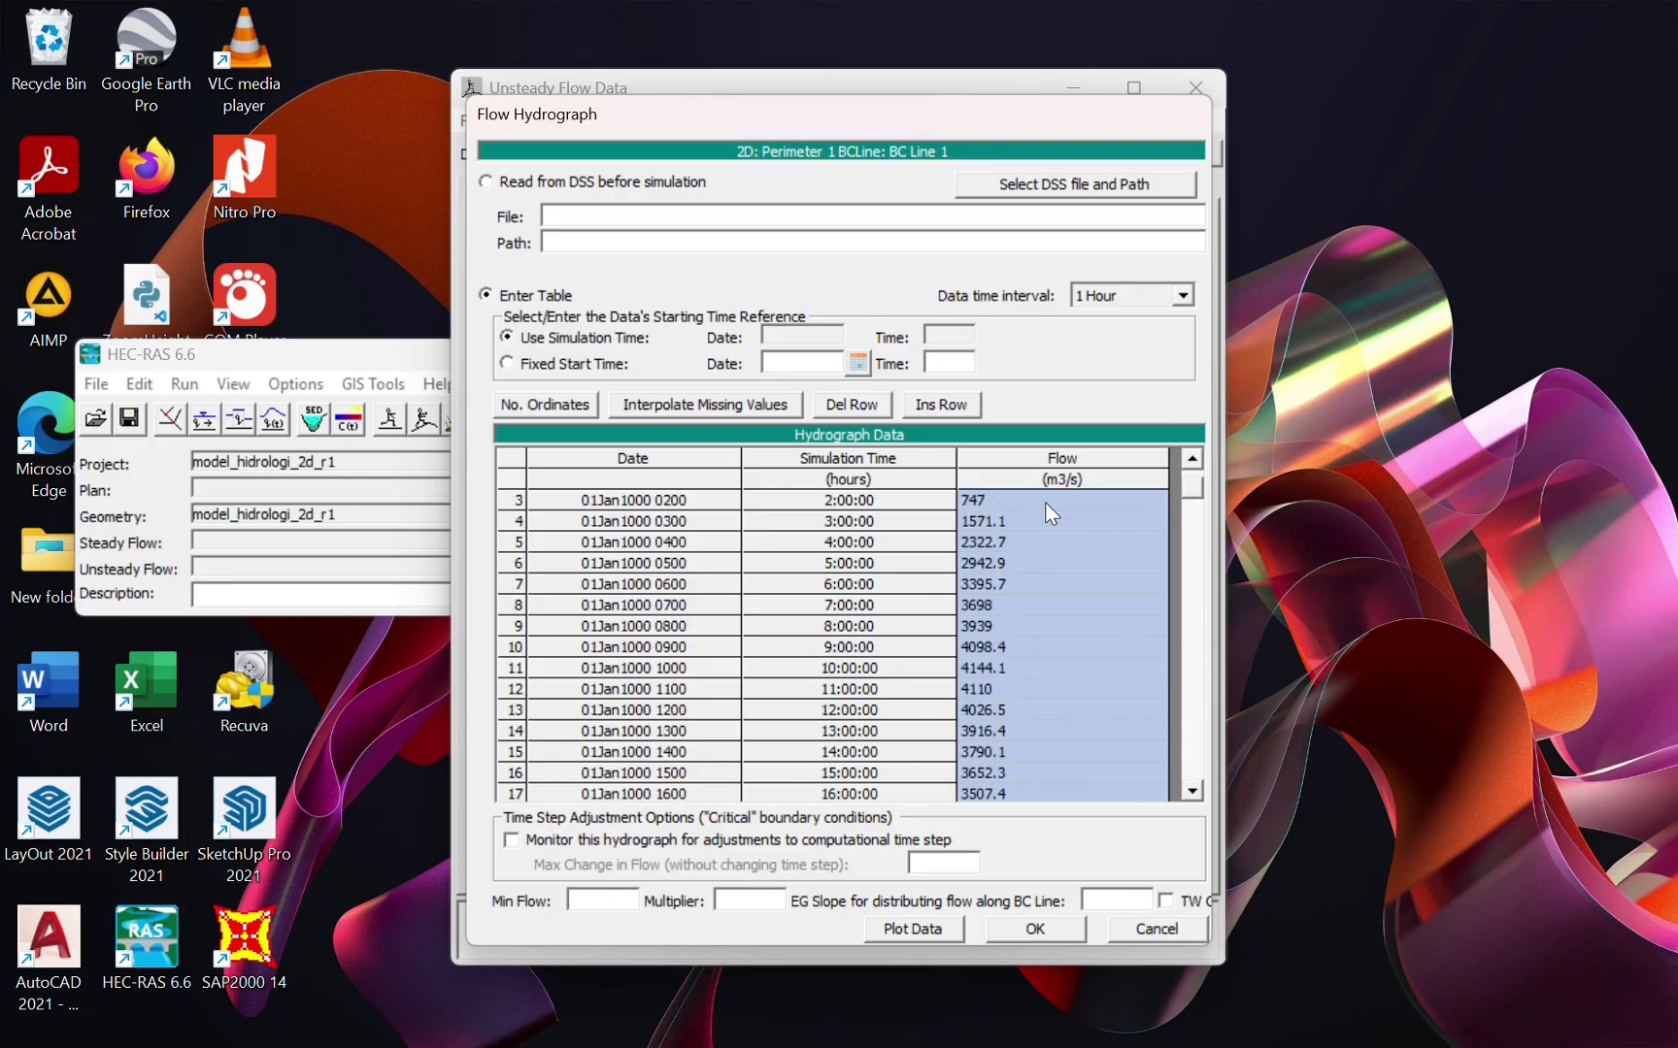
pyautogui.click(1014, 524)
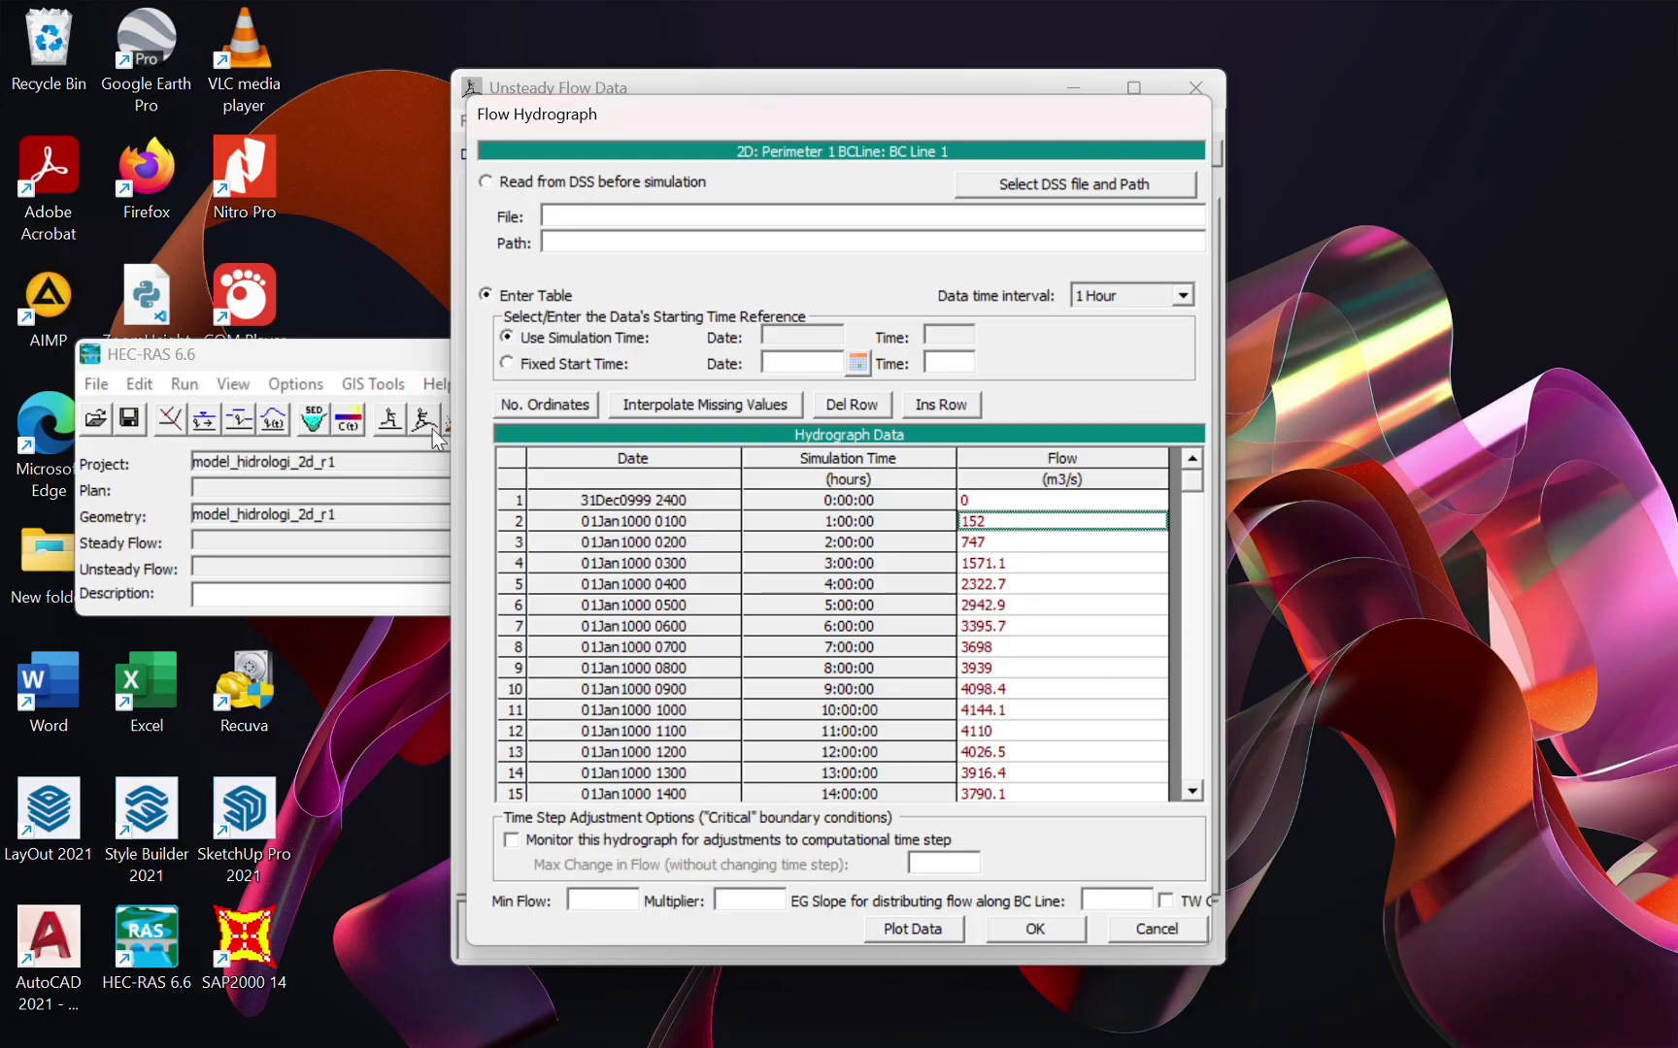
# - Give the hydrograph a fixed start time of 01JAN2025 at 0000
pyautogui.click(514, 362)
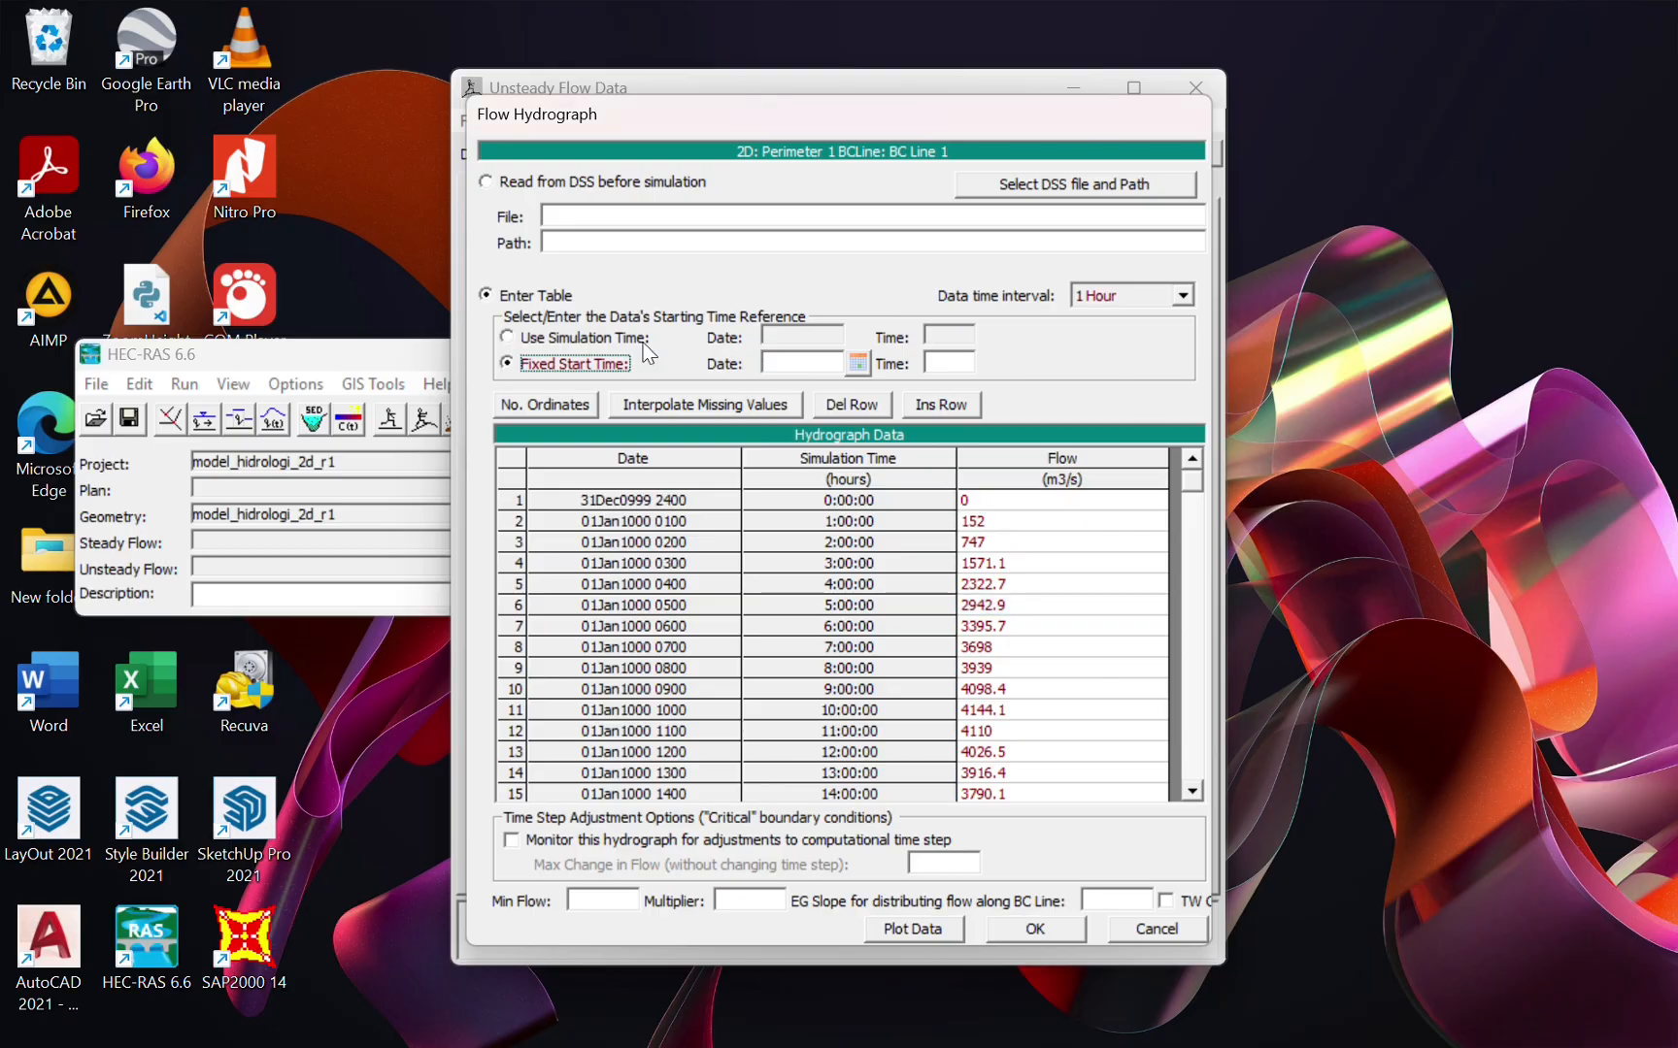
pyautogui.click(804, 364)
pyautogui.write('01JAN2025')
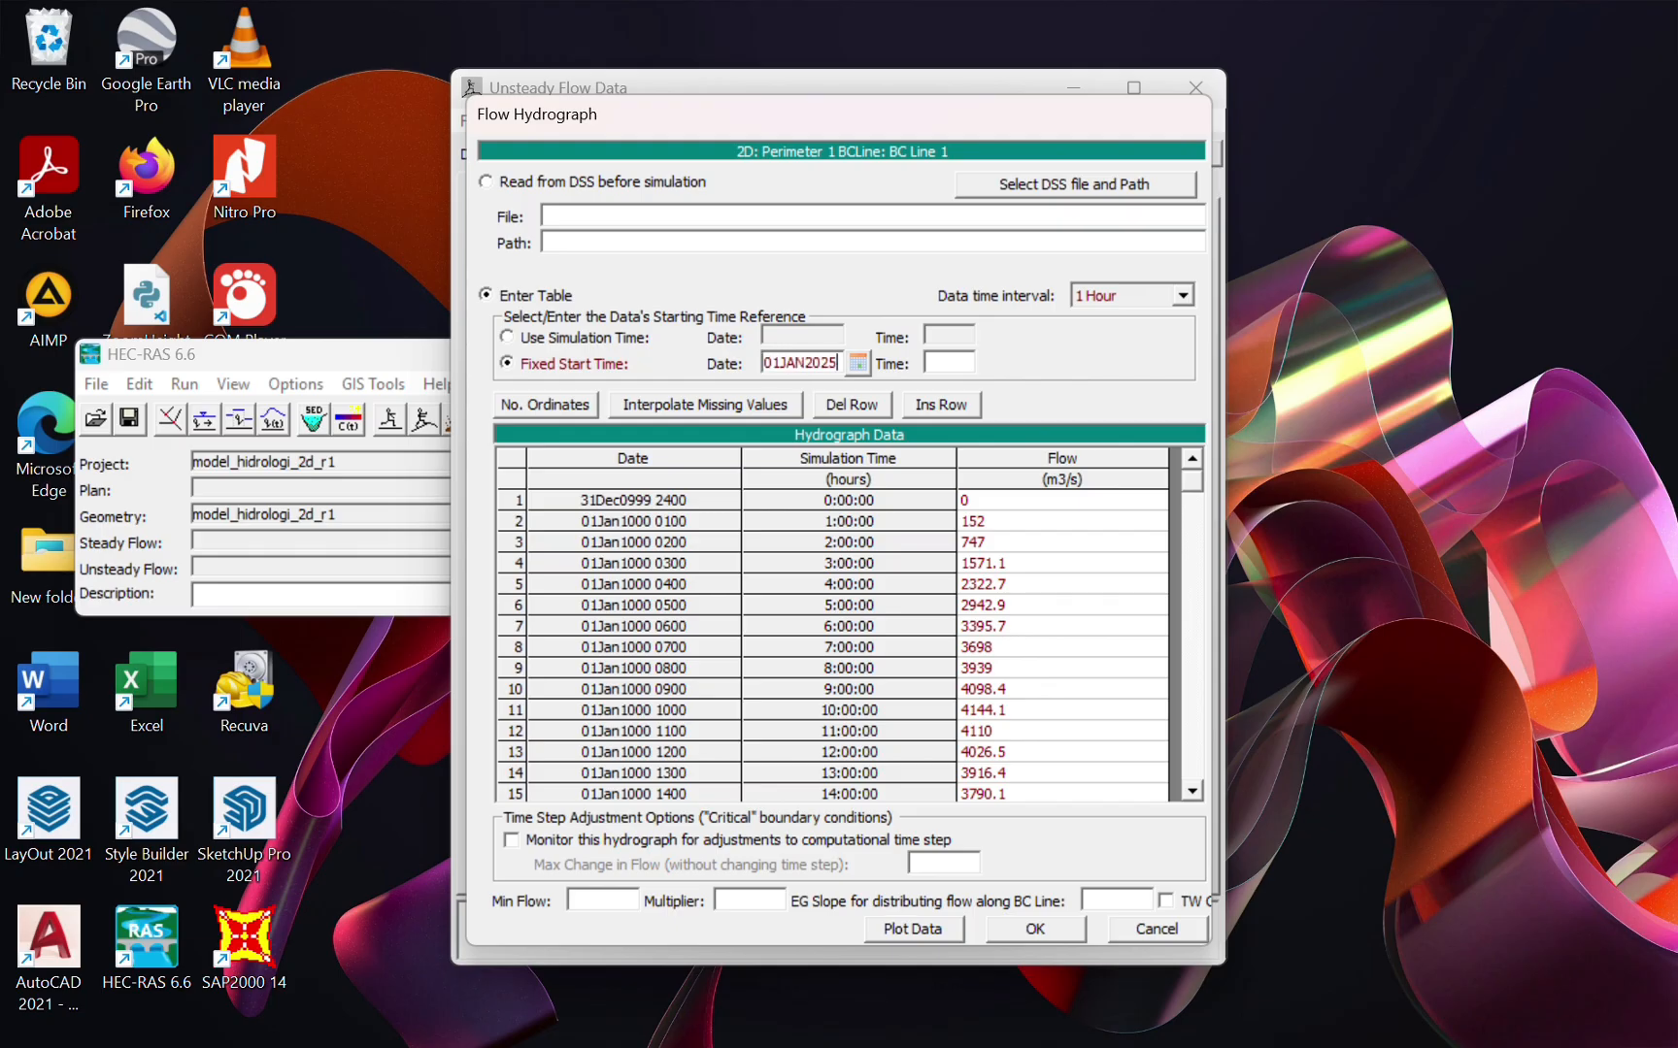
pyautogui.click(930, 363)
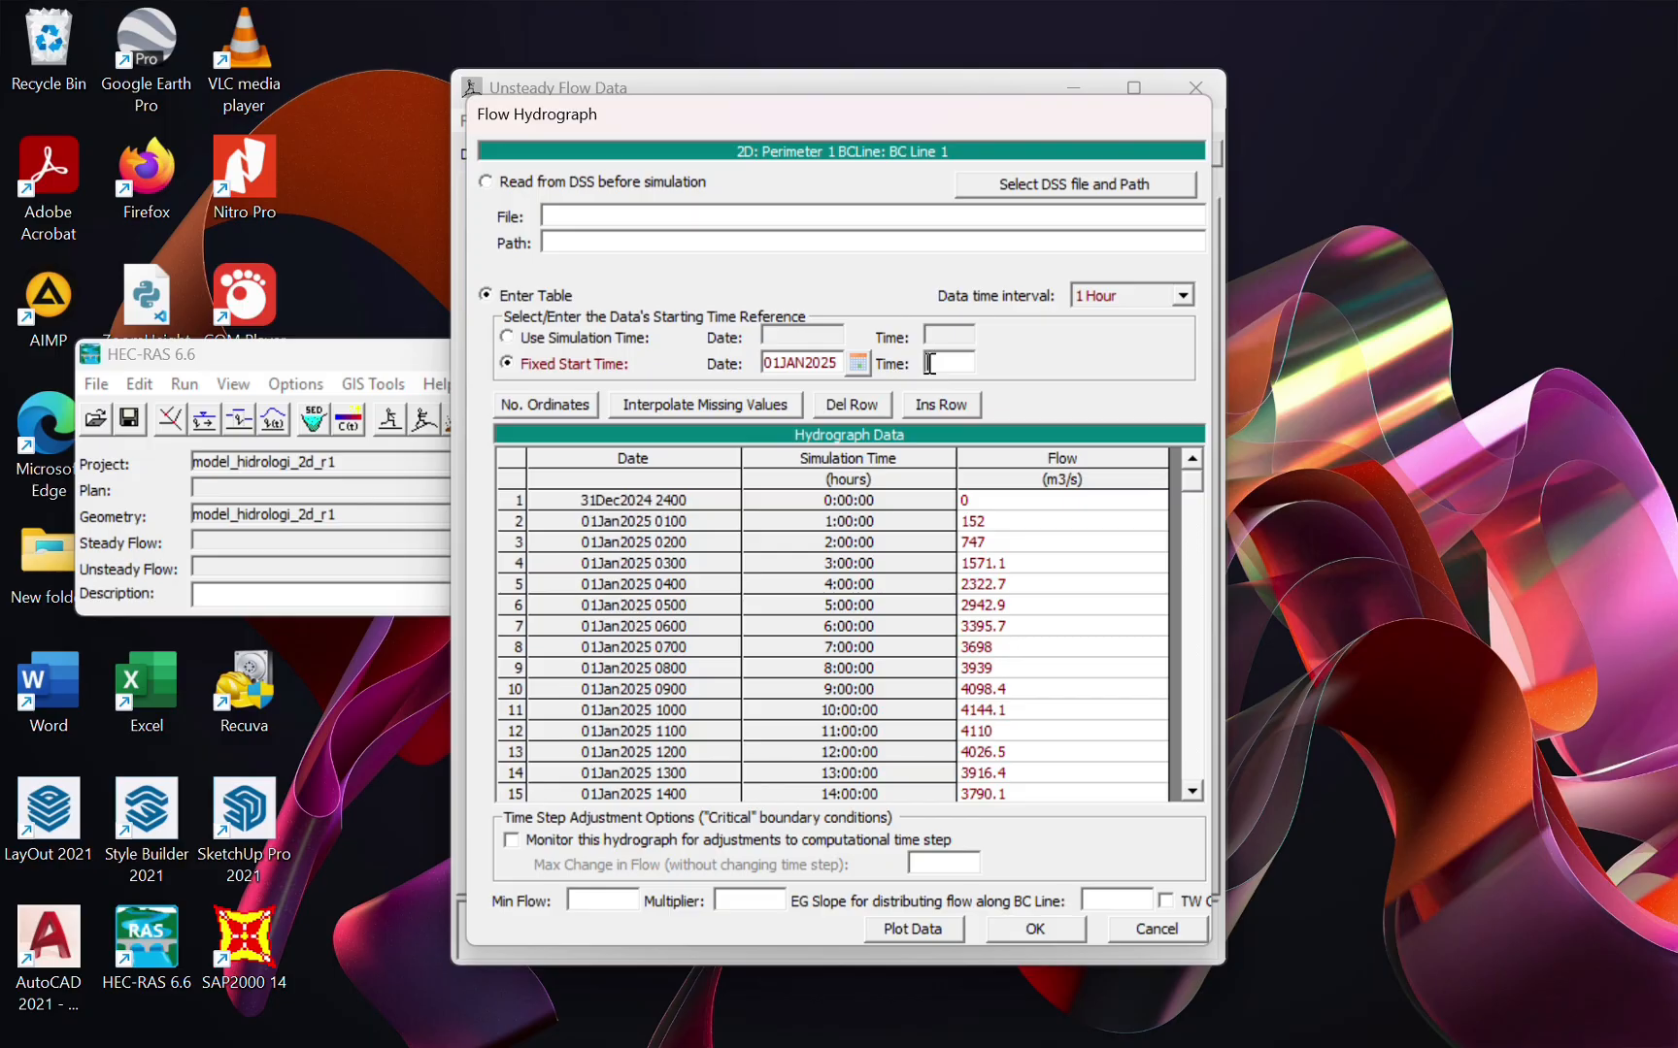
pyautogui.write('0000')
# - Enable monitoring of the hydrograph for time step adjustments and set the EG slope along the BC line to 0.001
pyautogui.click(954, 850)
pyautogui.click(1089, 899)
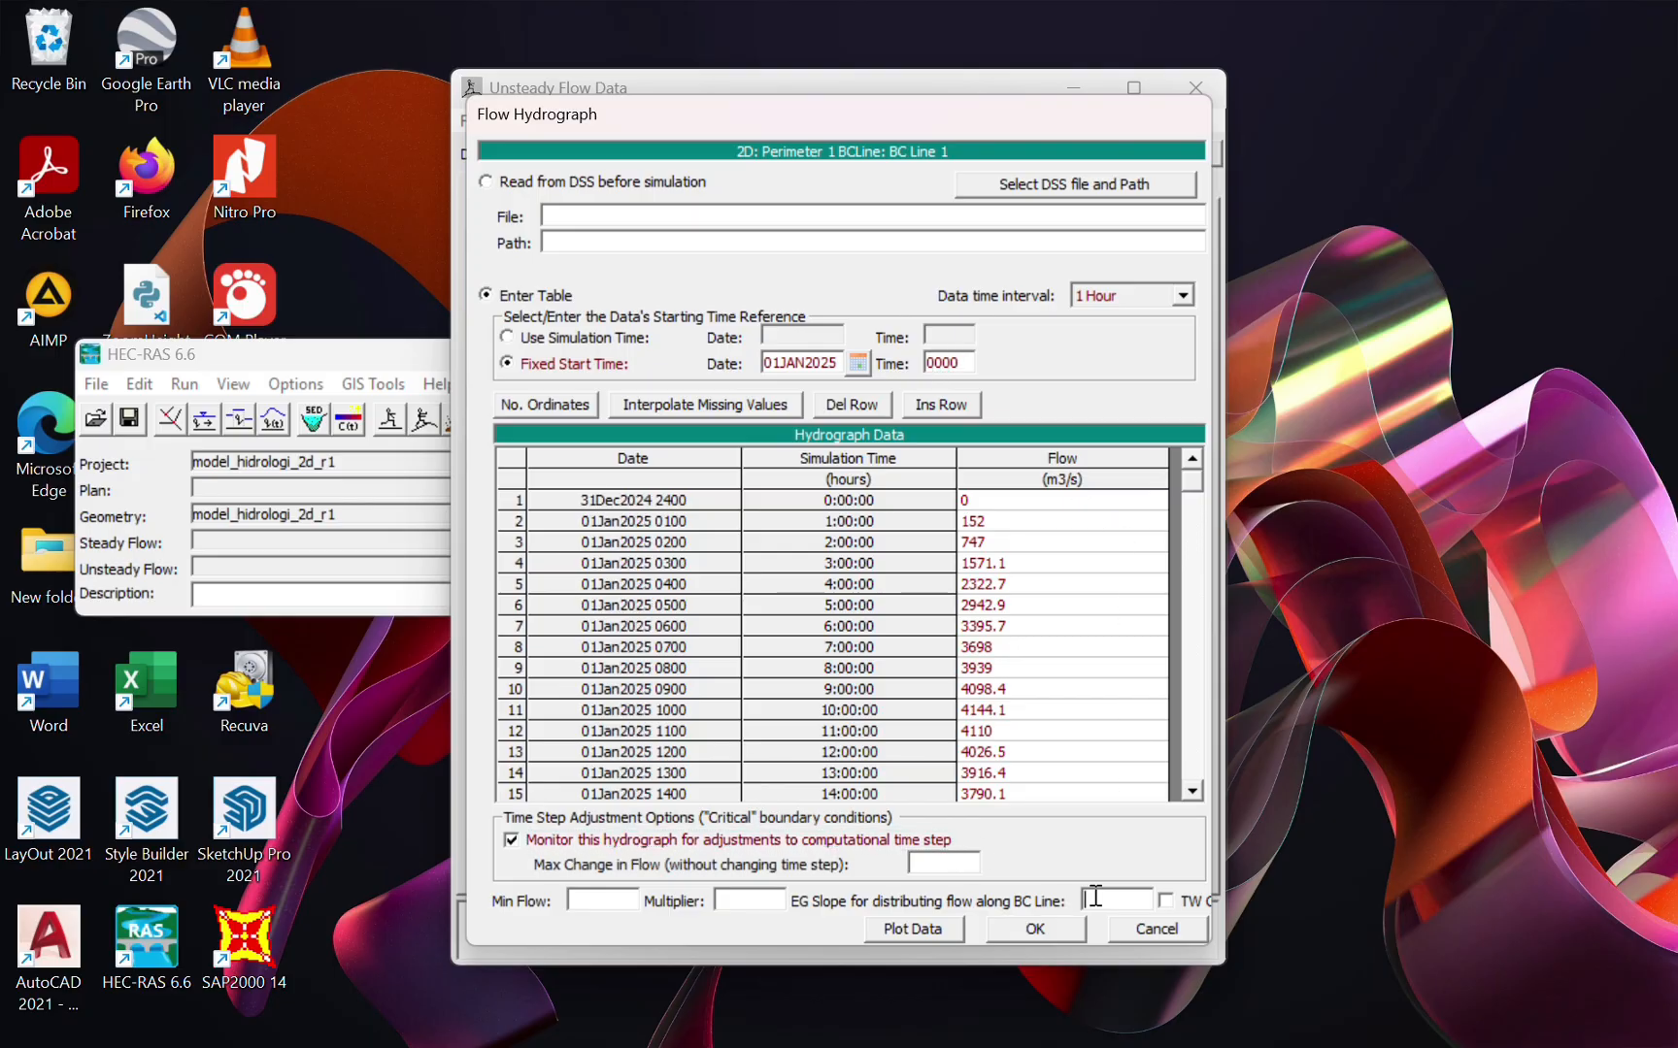
pyautogui.write('0.001')
# - Check the end of the hydrograph table, plot the flow data, and accept the hydrograph for BC Line 1
pyautogui.moveTo(1192, 475); pyautogui.dragTo(1179, 610)
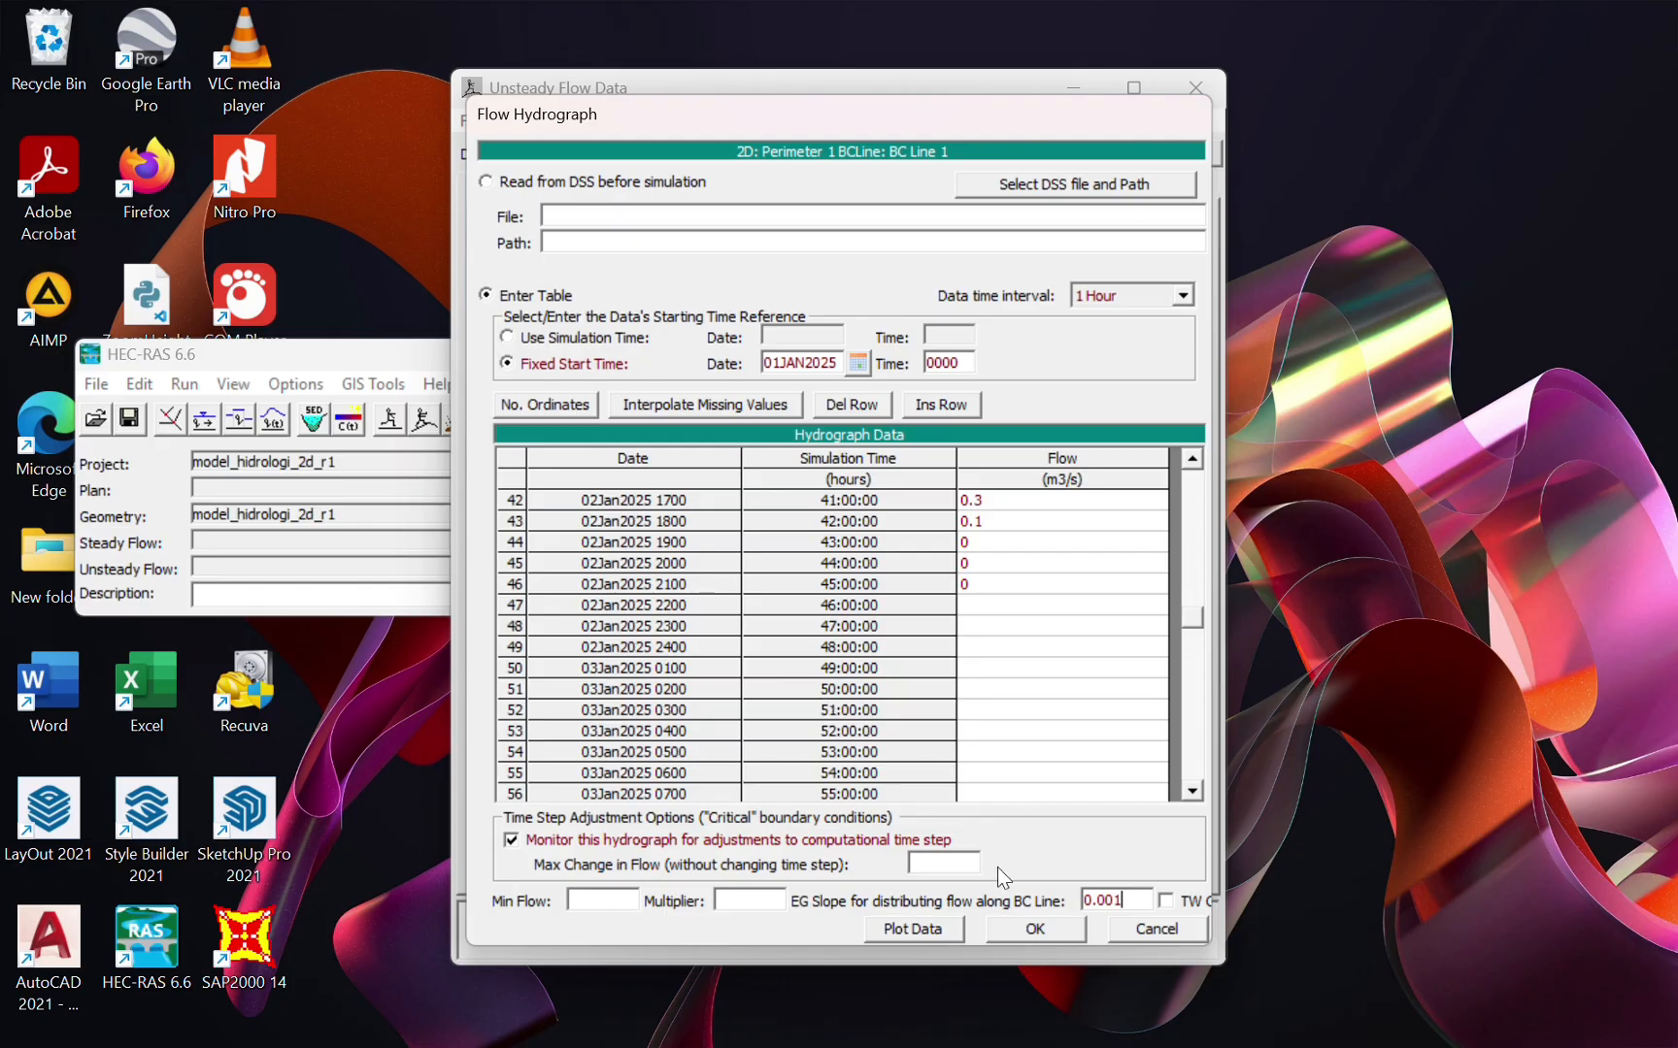
pyautogui.click(905, 932)
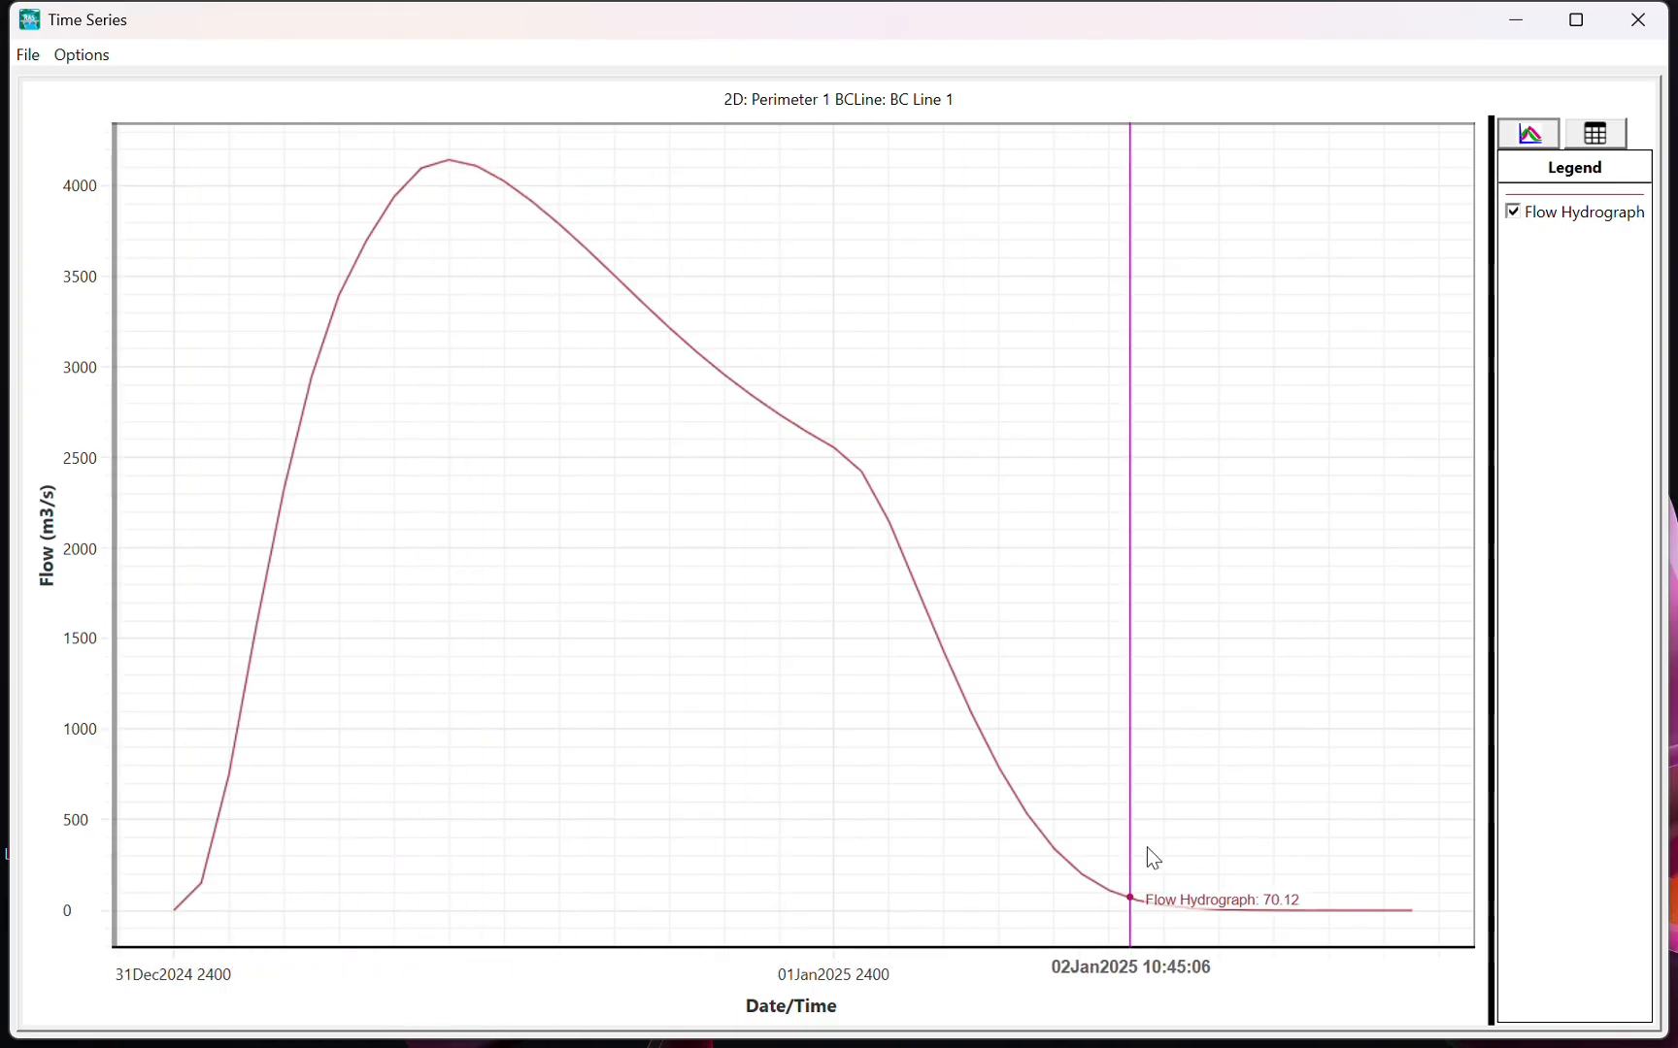
pyautogui.click(1500, 38)
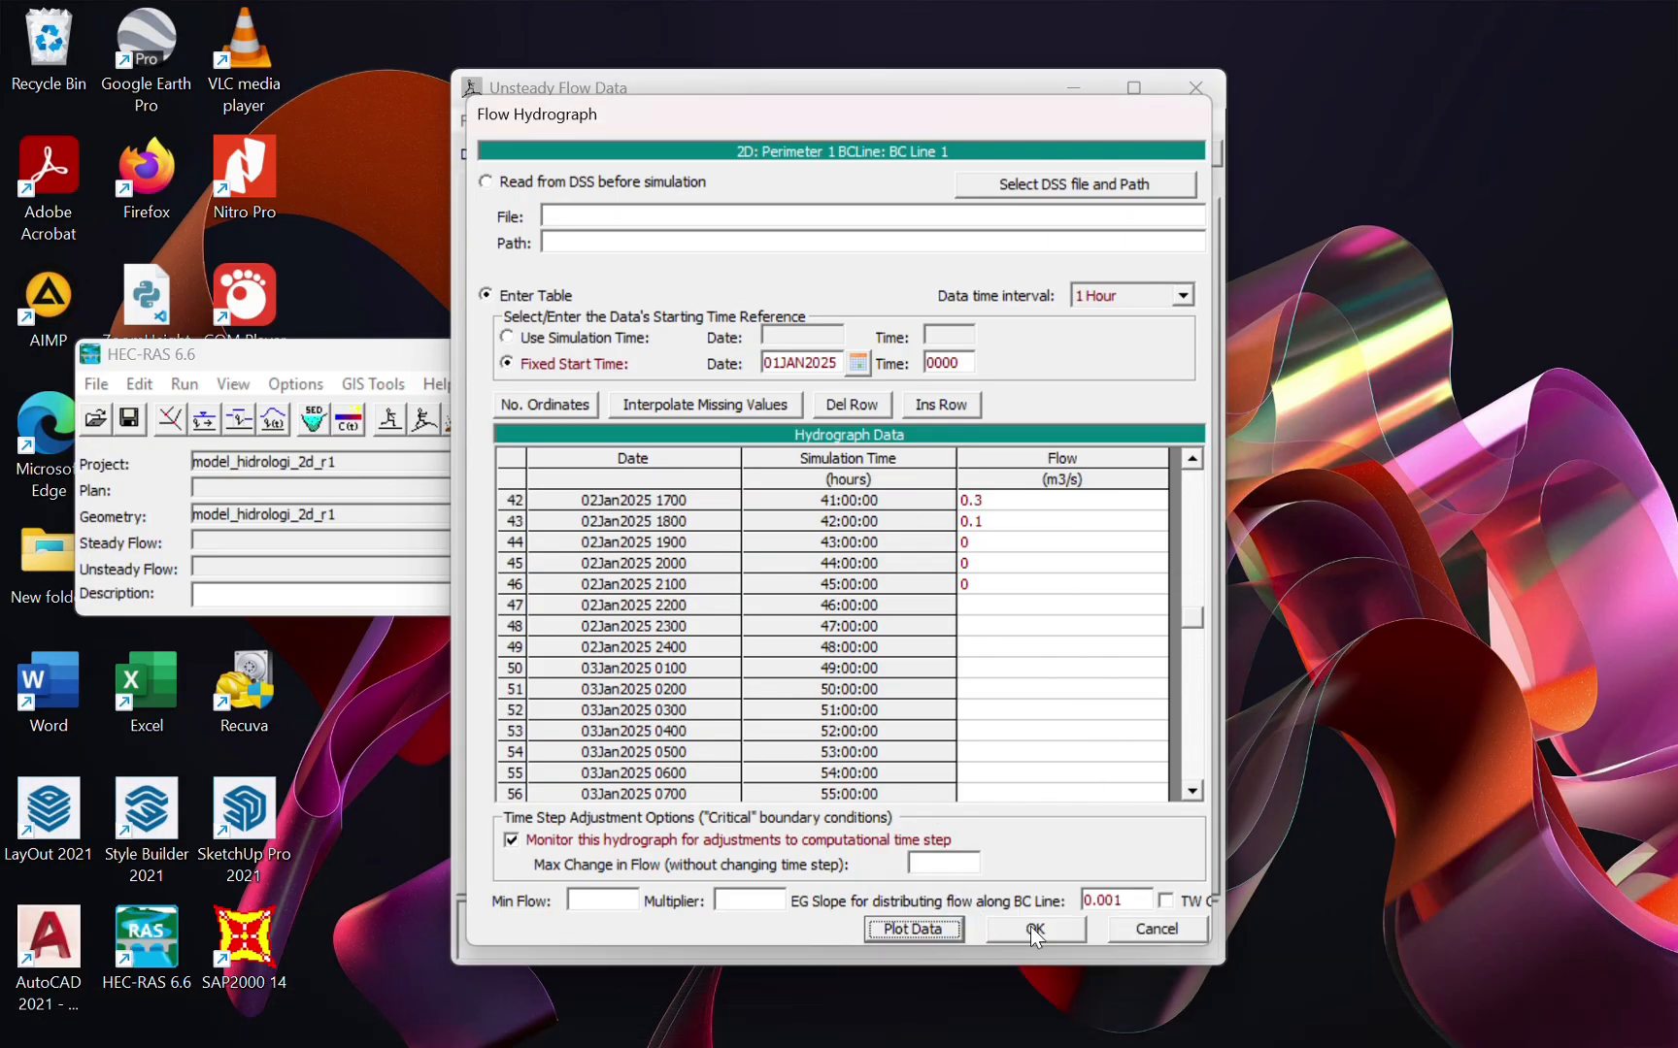
pyautogui.click(1030, 926)
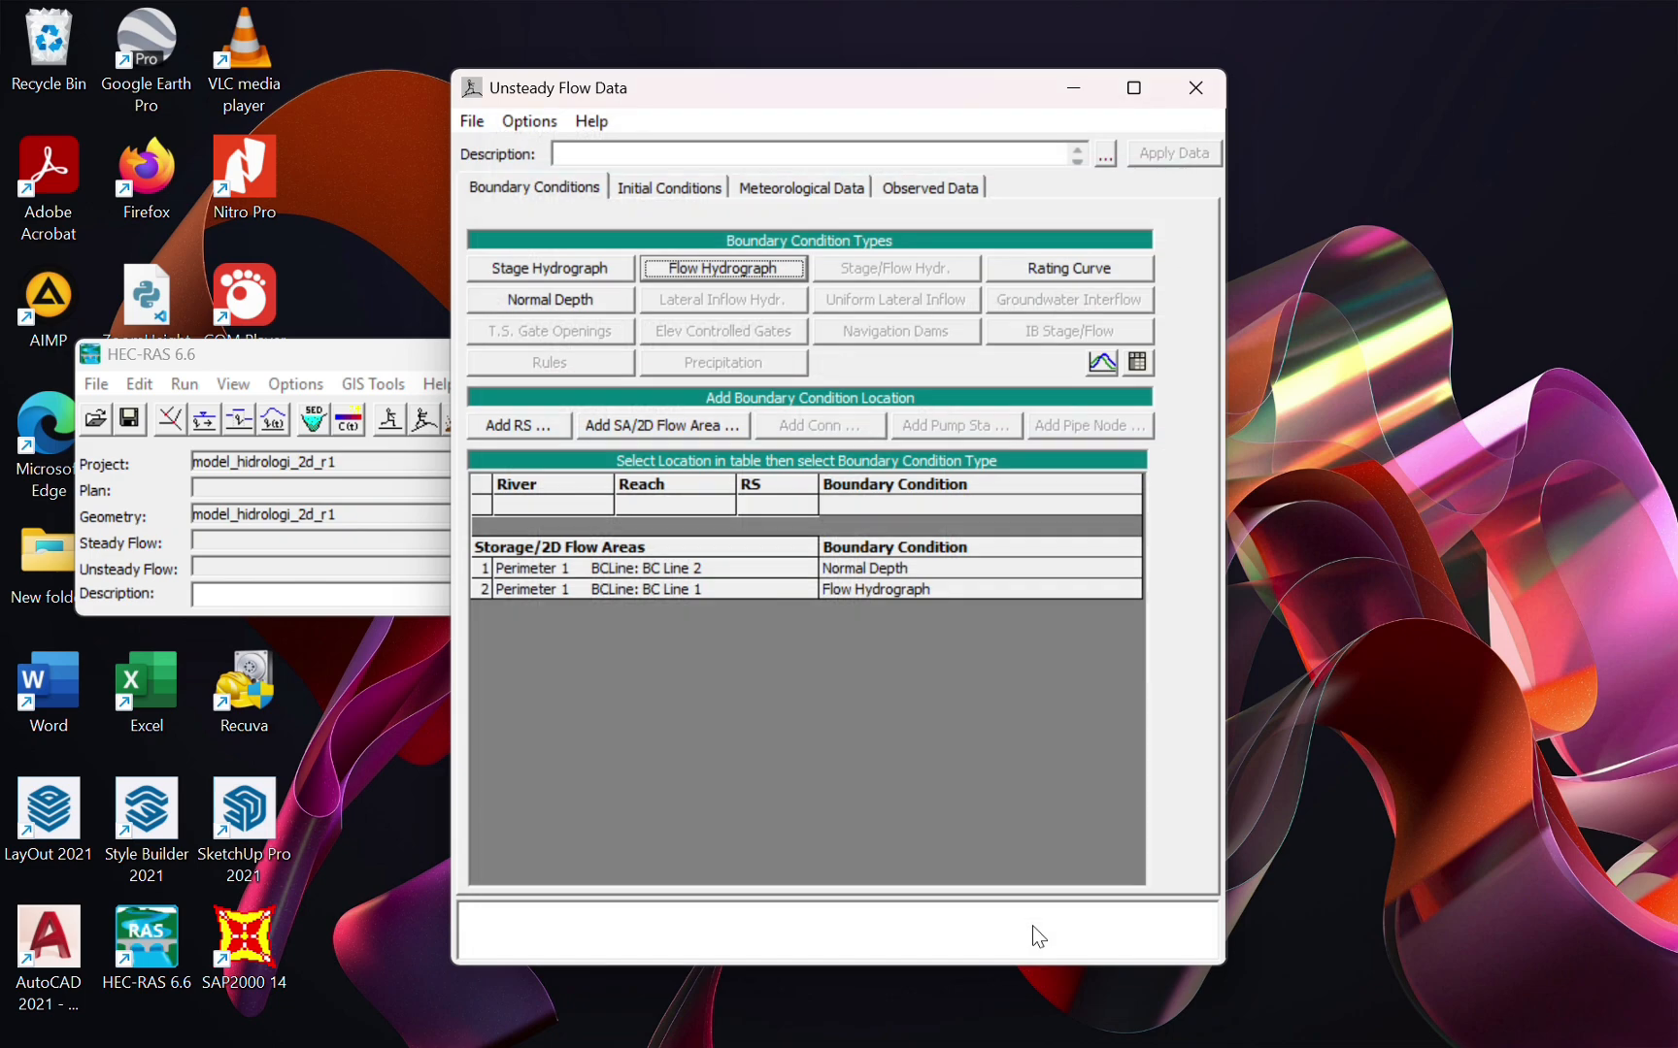
# - Set the initial flow to 50 in the first row of the unsteady flow initial conditions
pyautogui.click(695, 194)
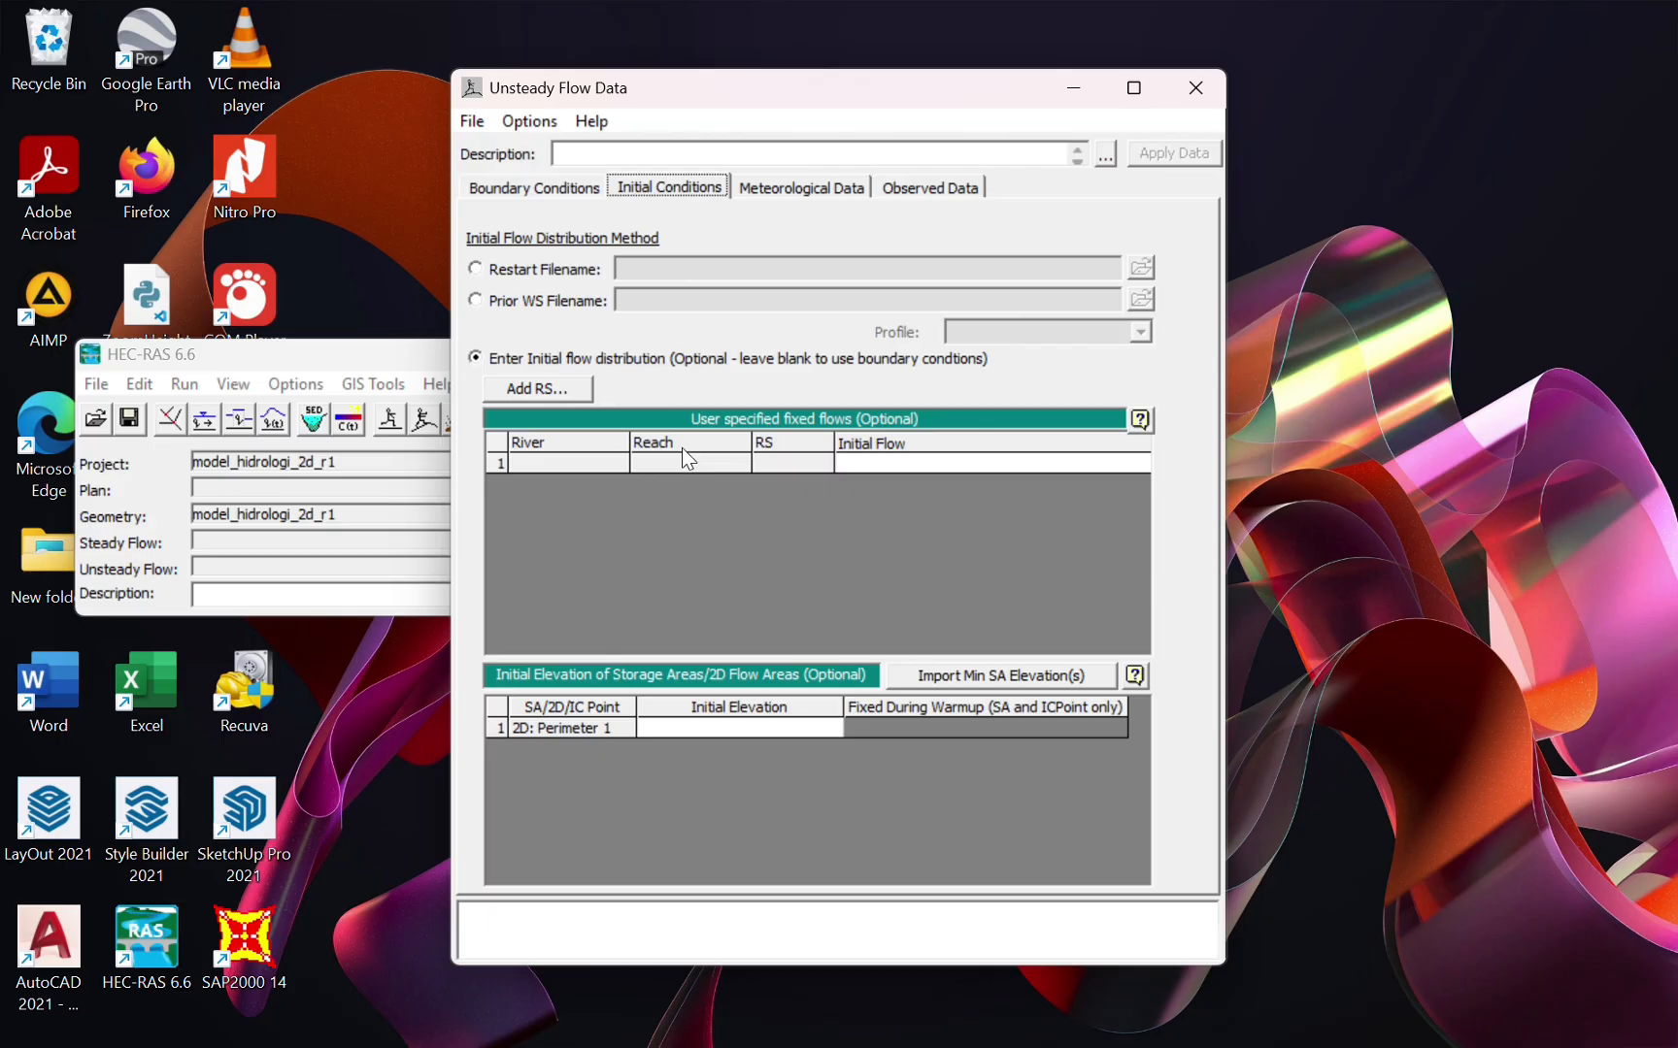
pyautogui.click(863, 460)
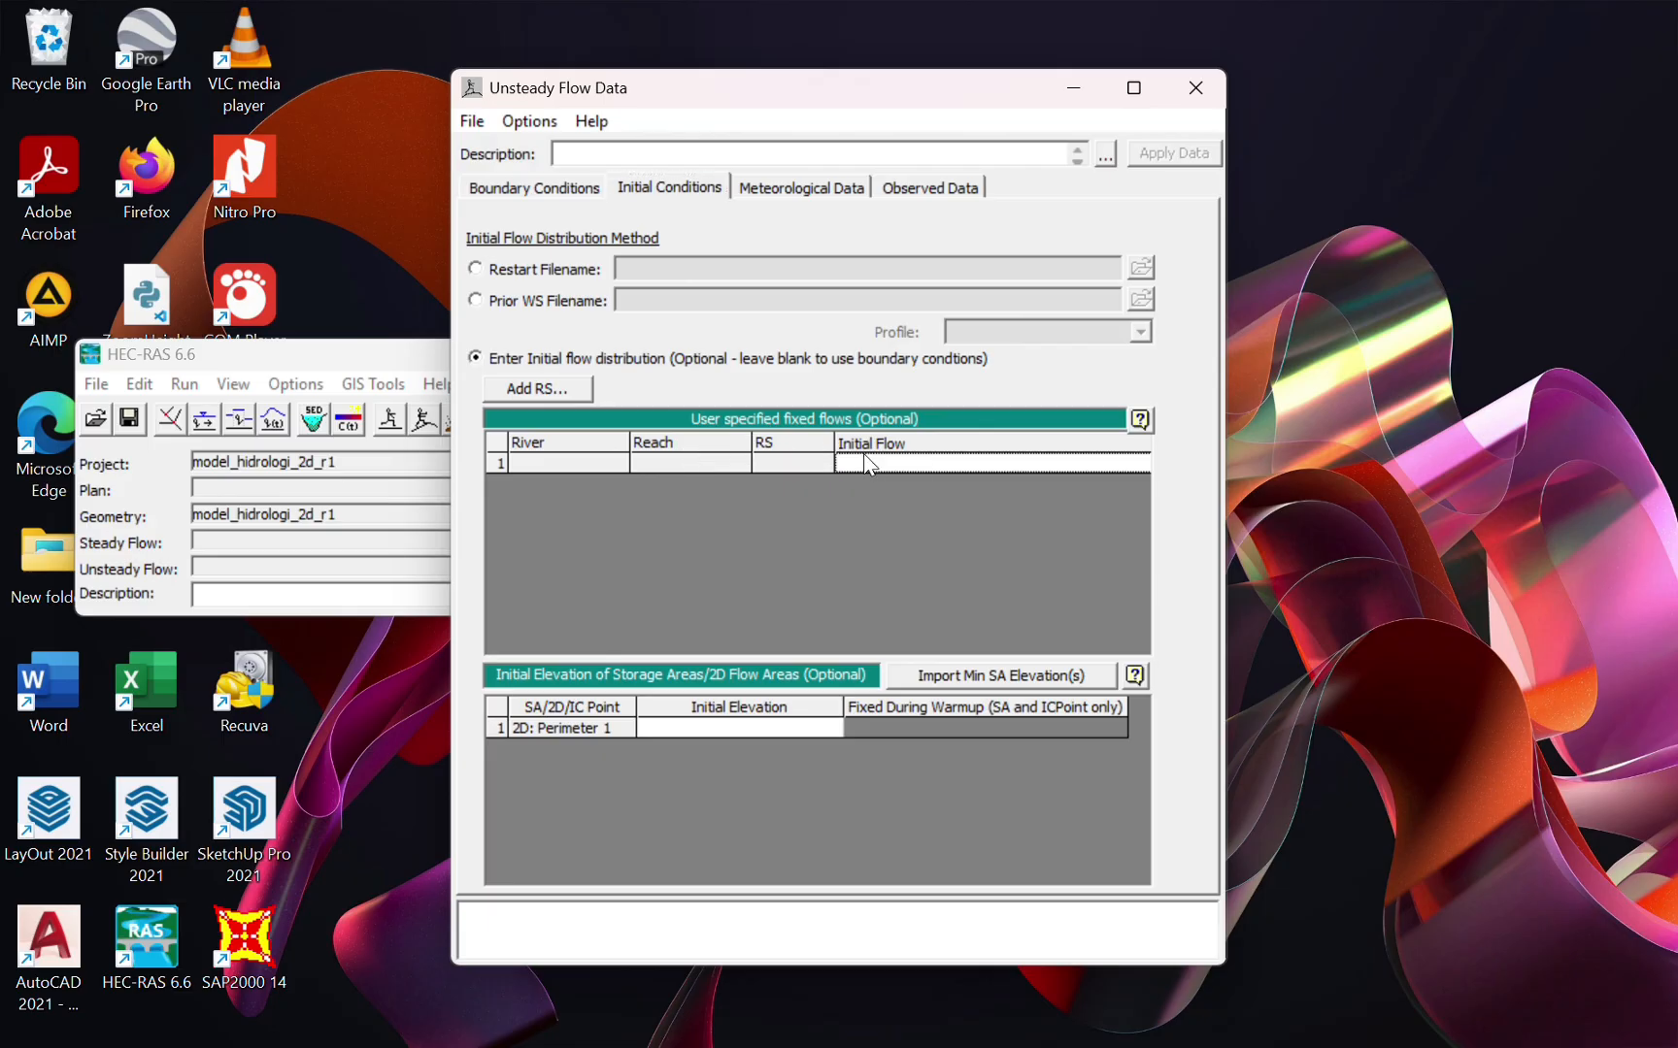
pyautogui.write('50')
# - Save the unsteady flow data under the title model_hecras_2d_r1 and close its editor
pyautogui.click(475, 120)
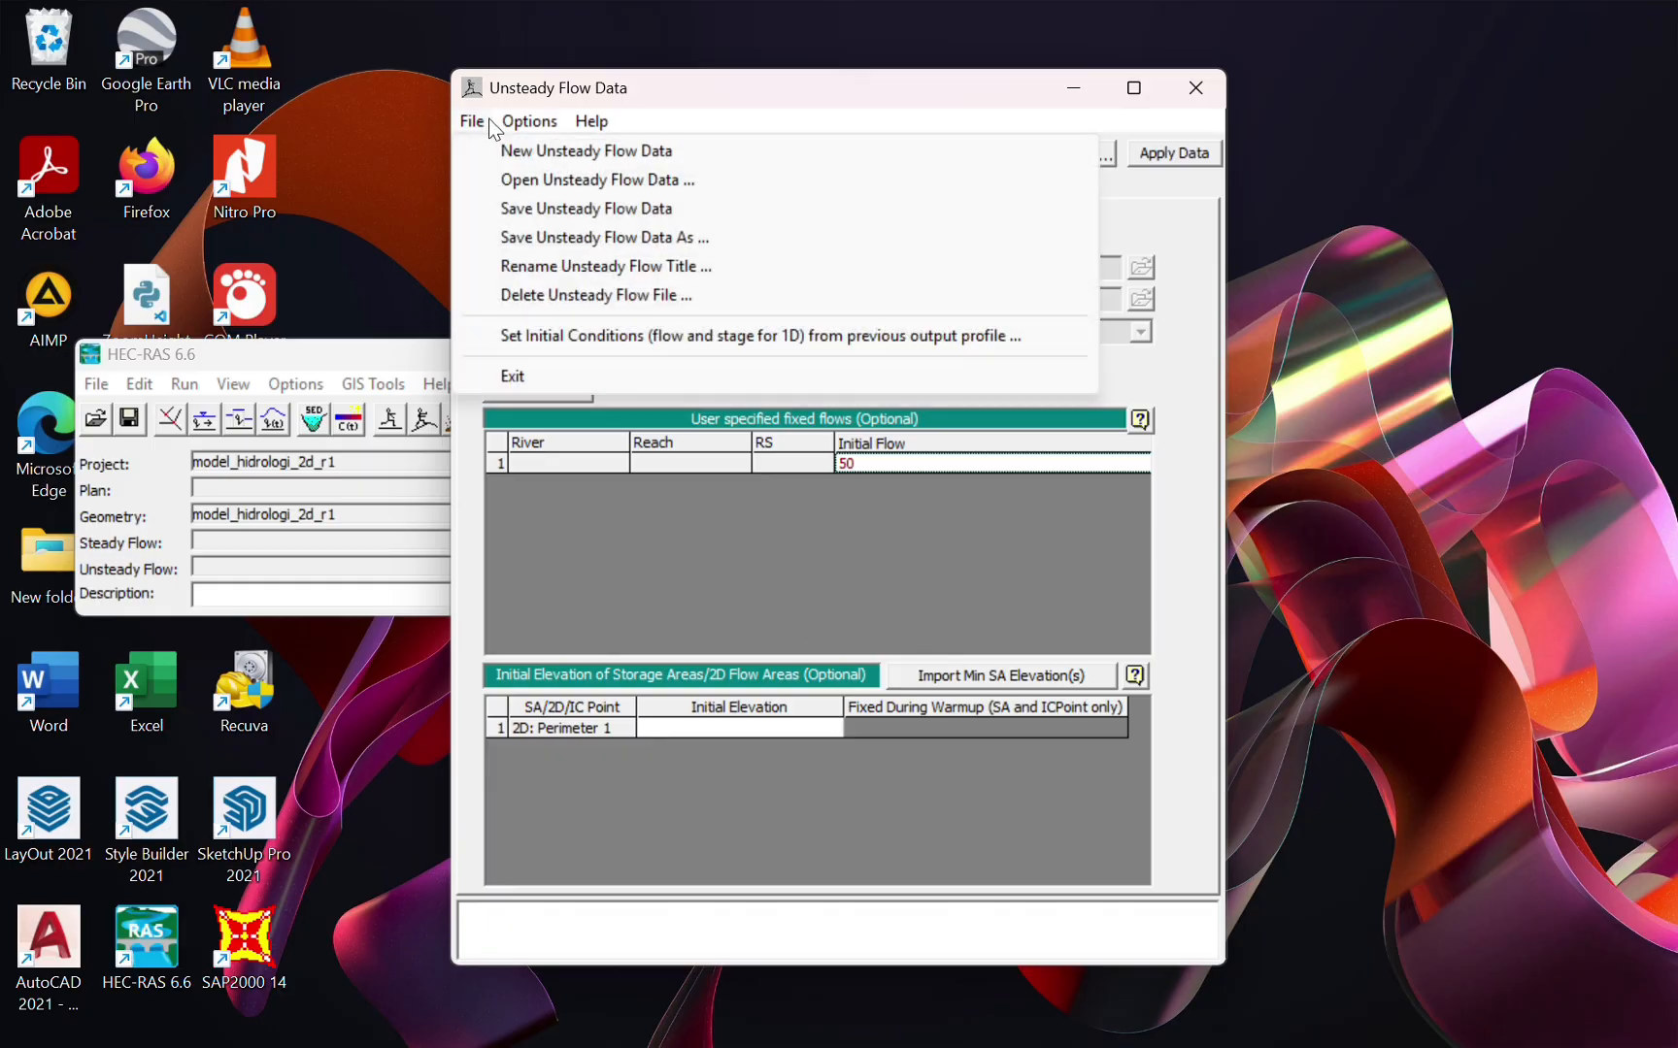
pyautogui.click(481, 119)
pyautogui.click(482, 121)
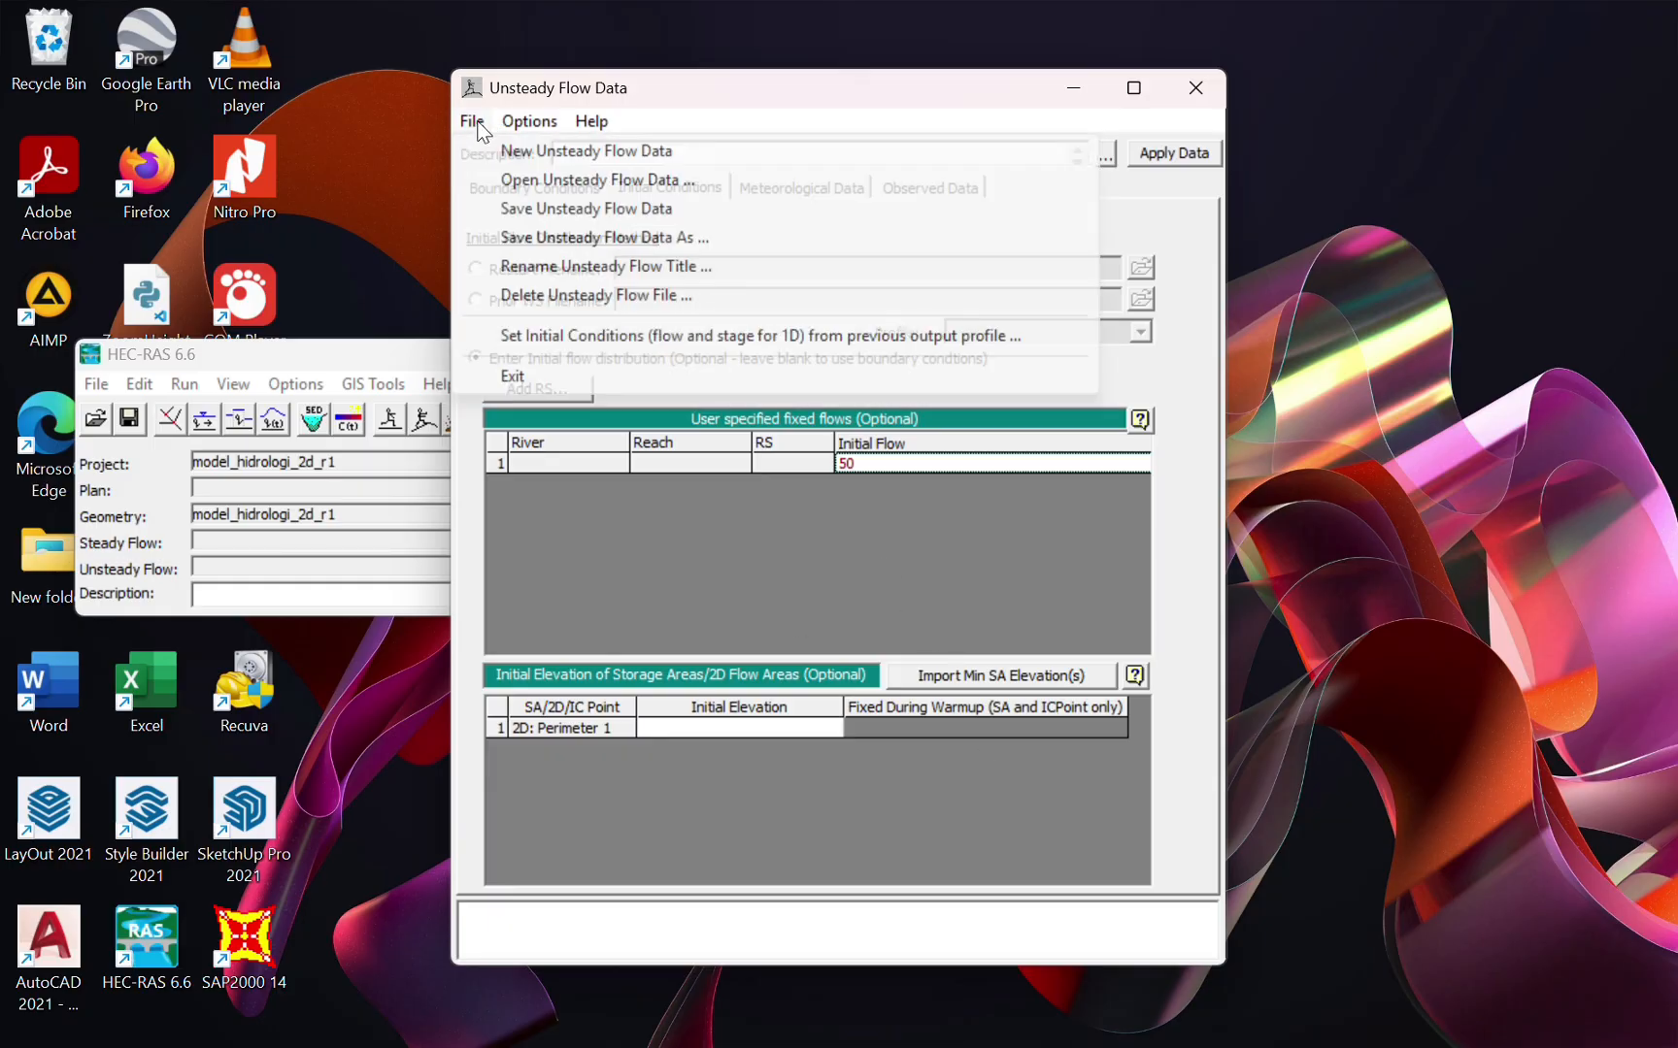
pyautogui.click(554, 208)
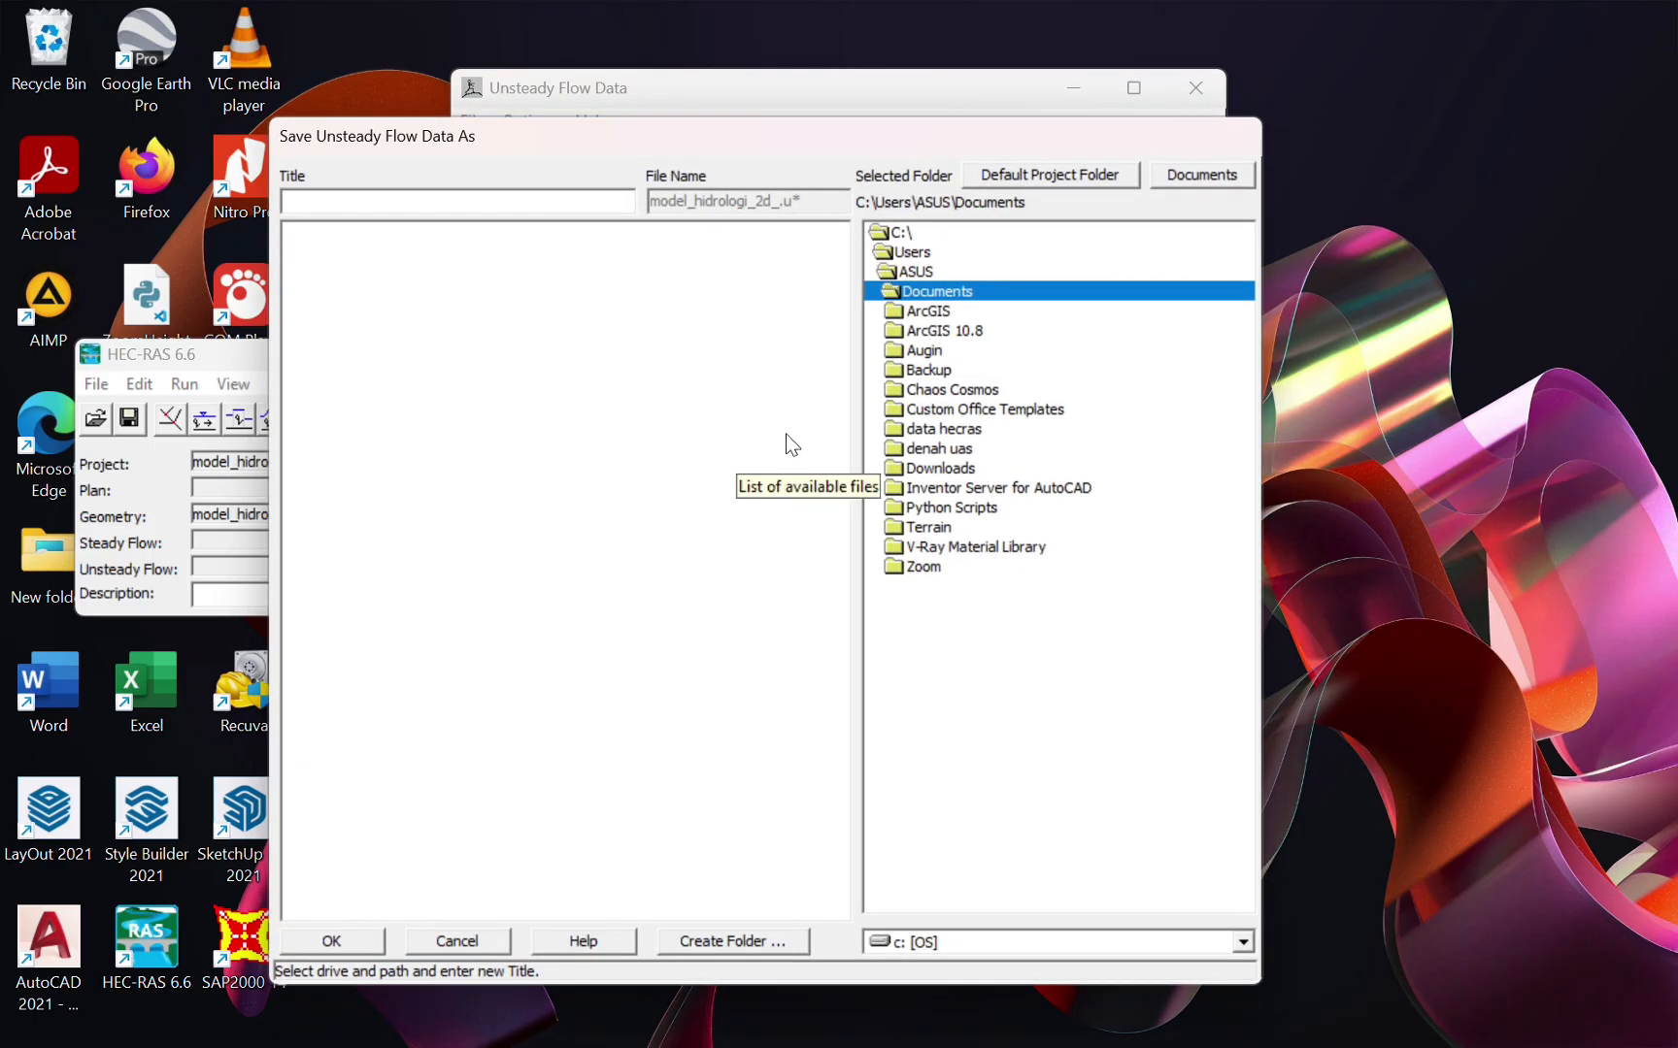
pyautogui.click(934, 430)
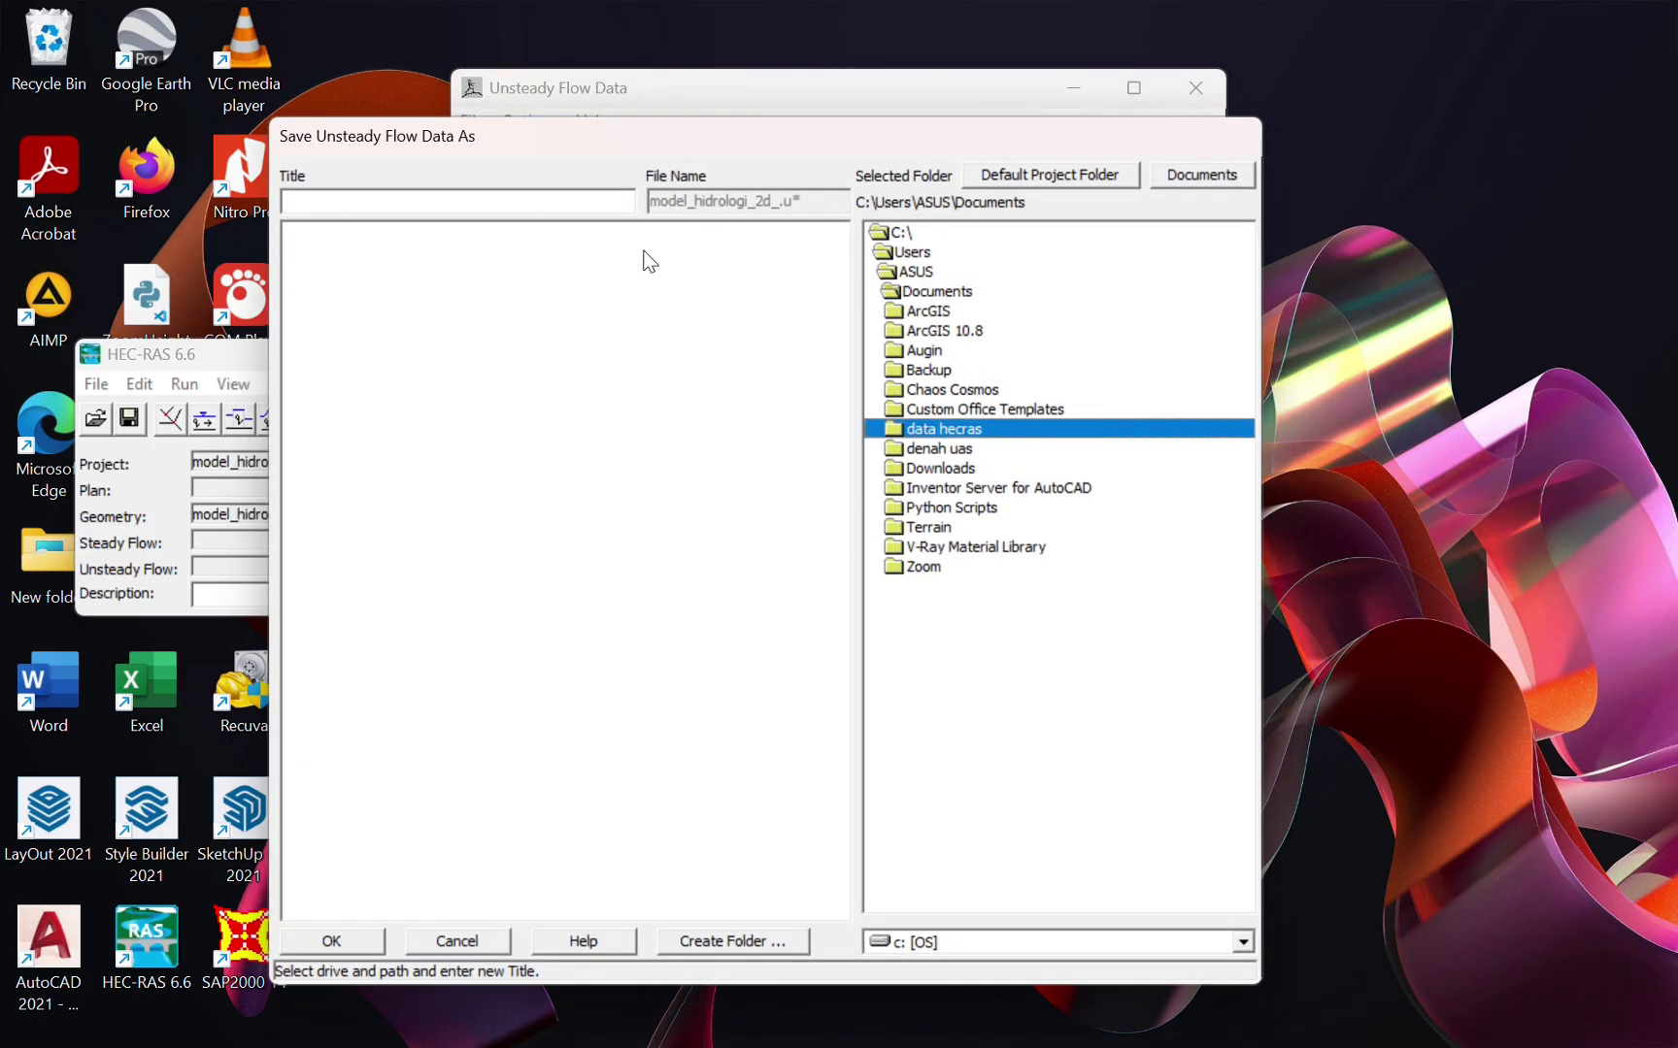
pyautogui.click(613, 206)
pyautogui.write('m')
pyautogui.press('BackSpace')
pyautogui.write('model_hecras_')
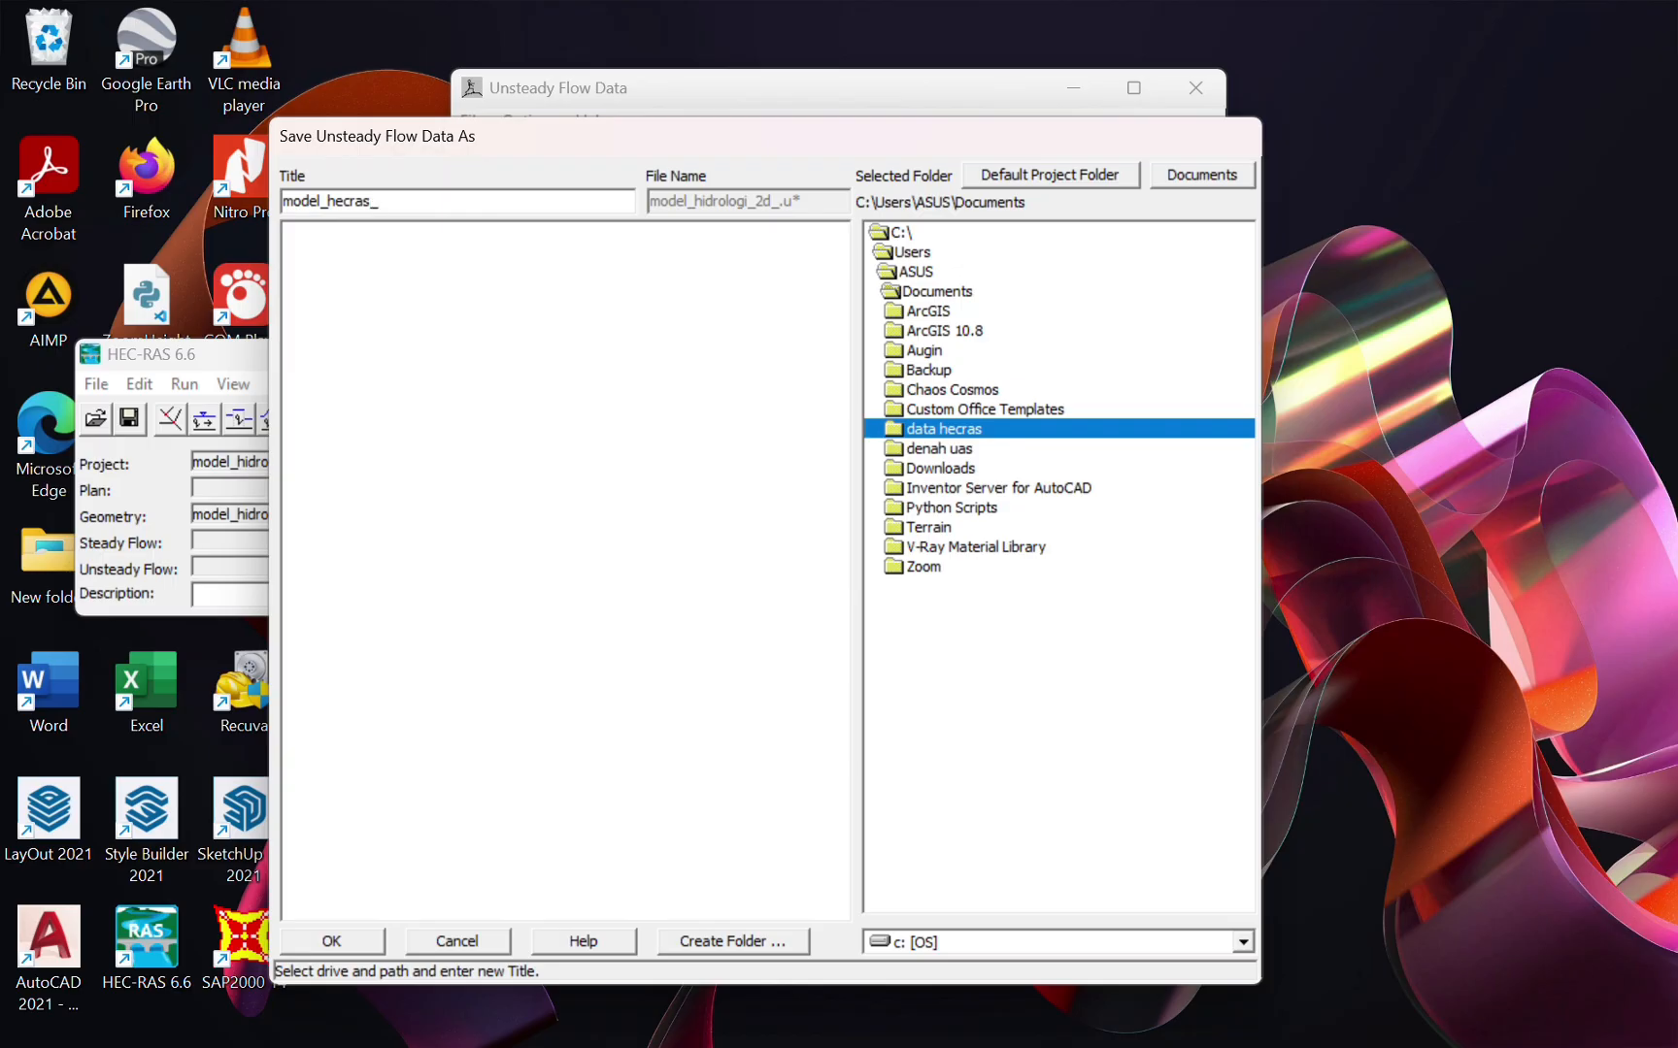
pyautogui.write('2d_r1')
pyautogui.click(345, 936)
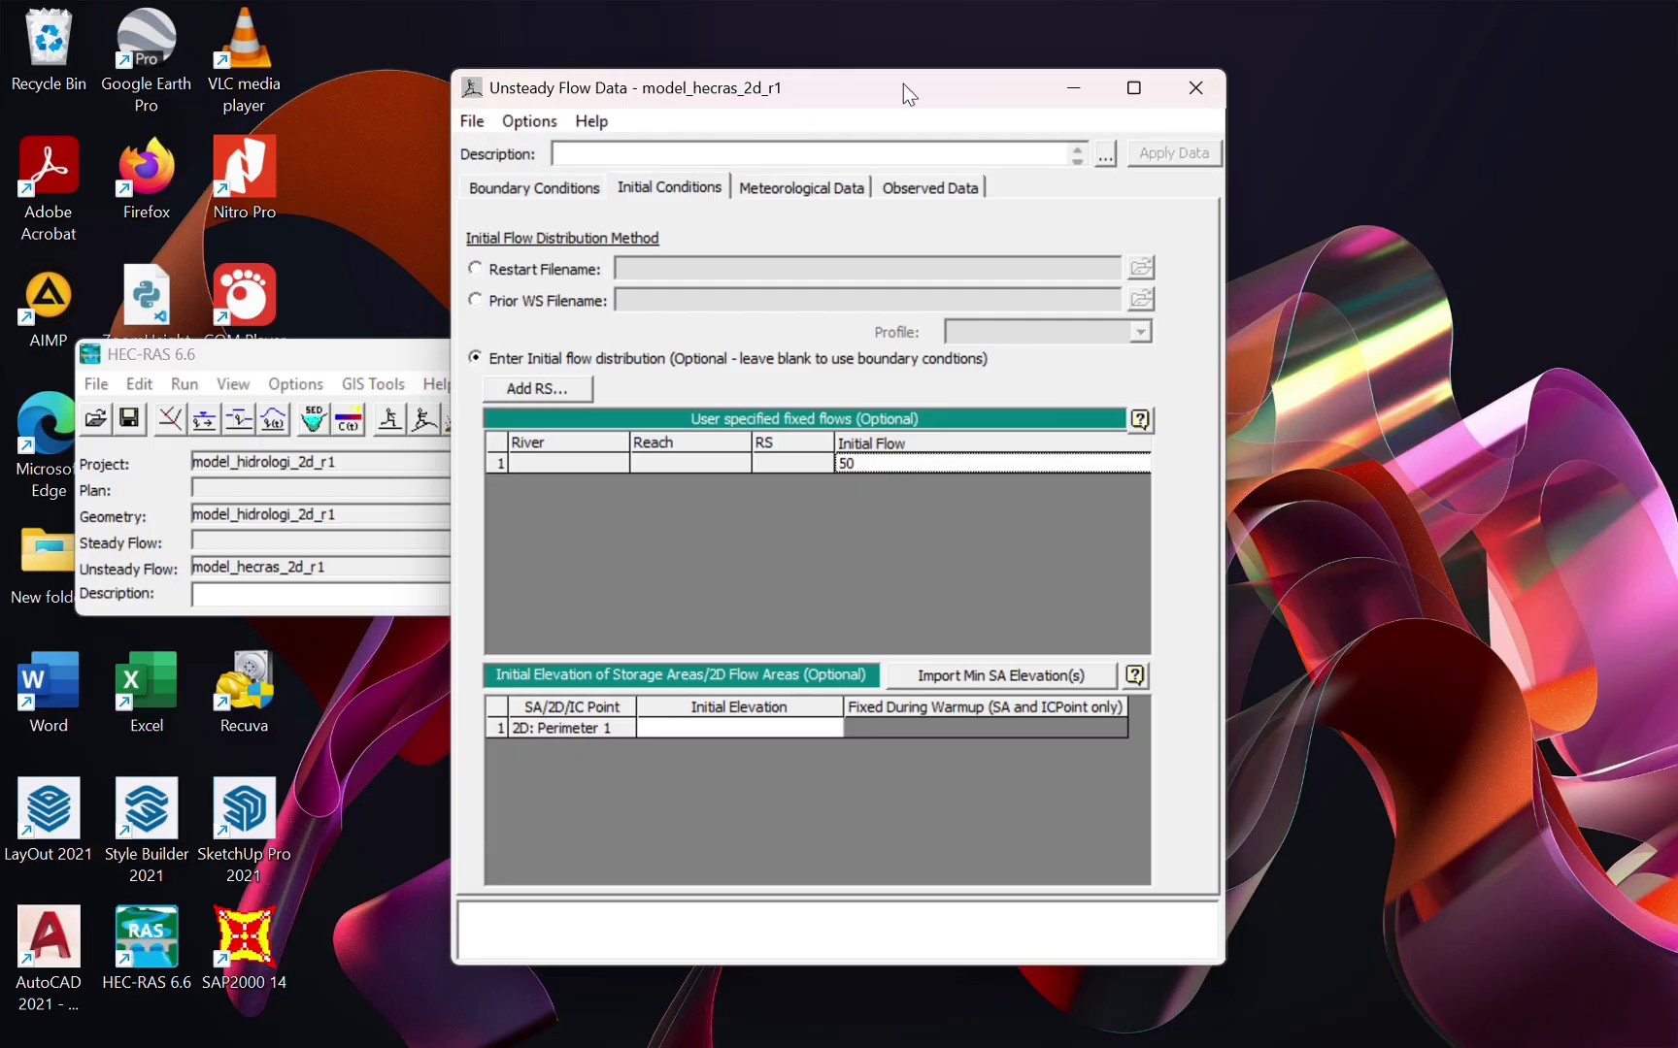
pyautogui.click(1195, 87)
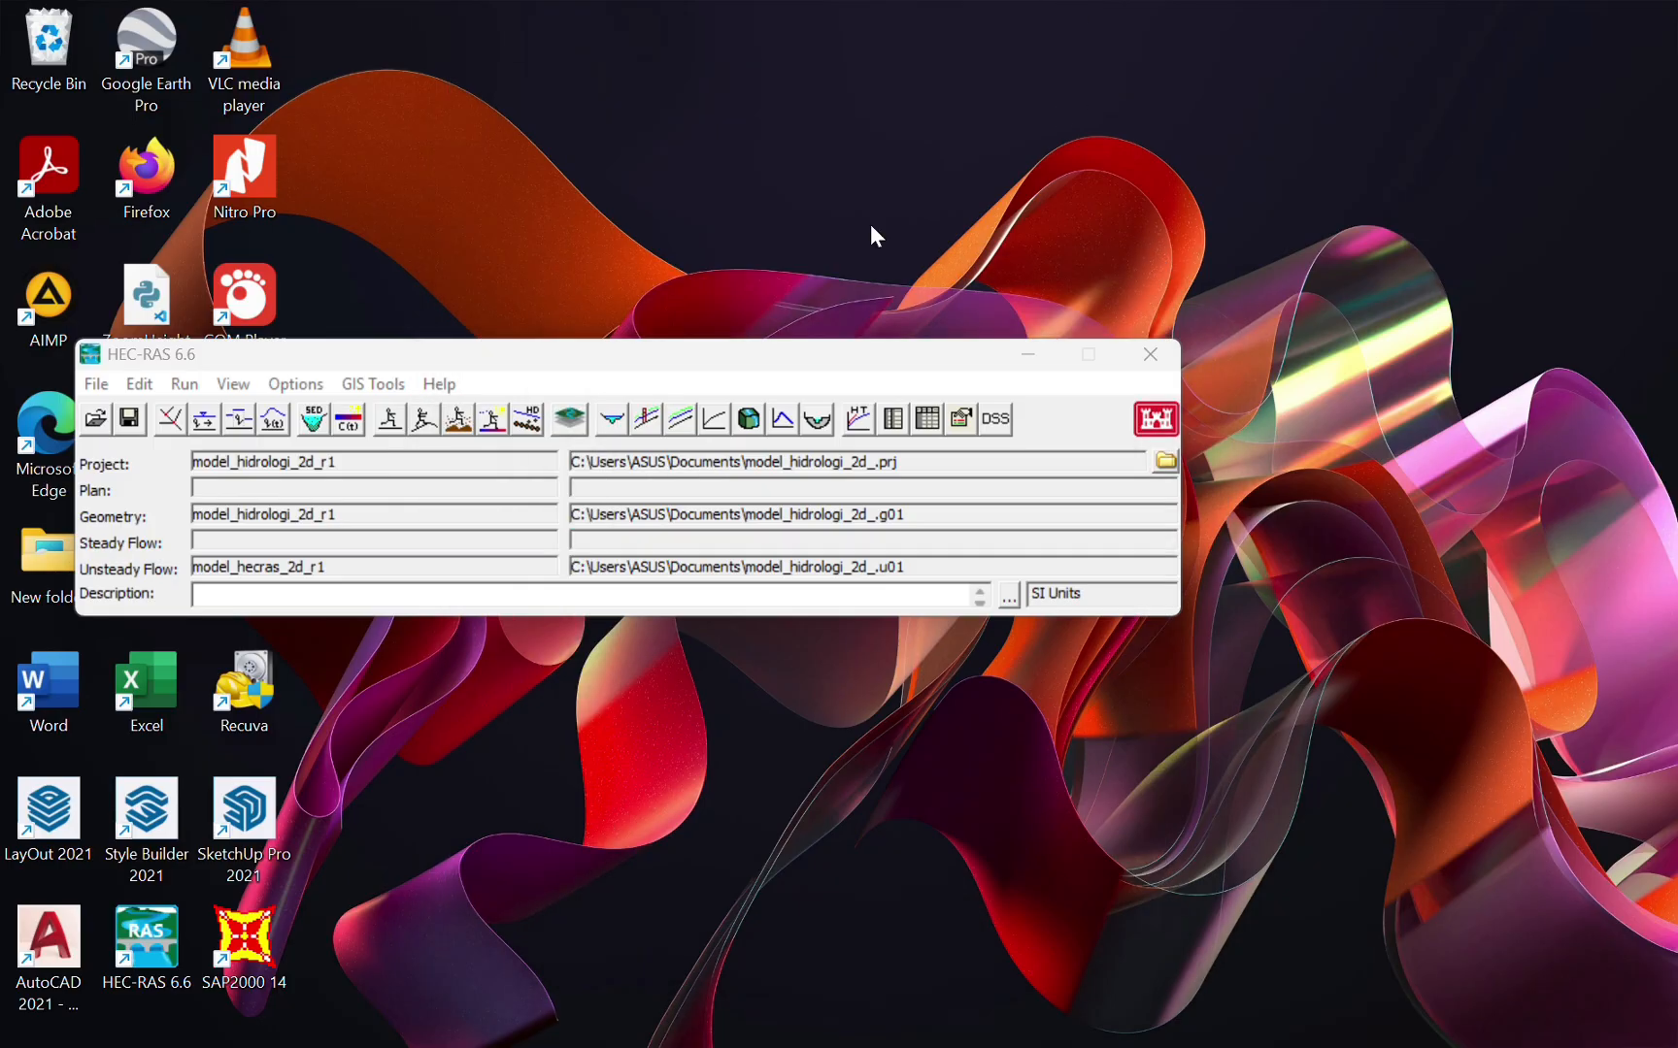
# - Open the unsteady flow analysis and enable Geometry Preprocessor, Unsteady Flow Simulation, Post Processor and Floodplain Mapping
pyautogui.click(183, 385)
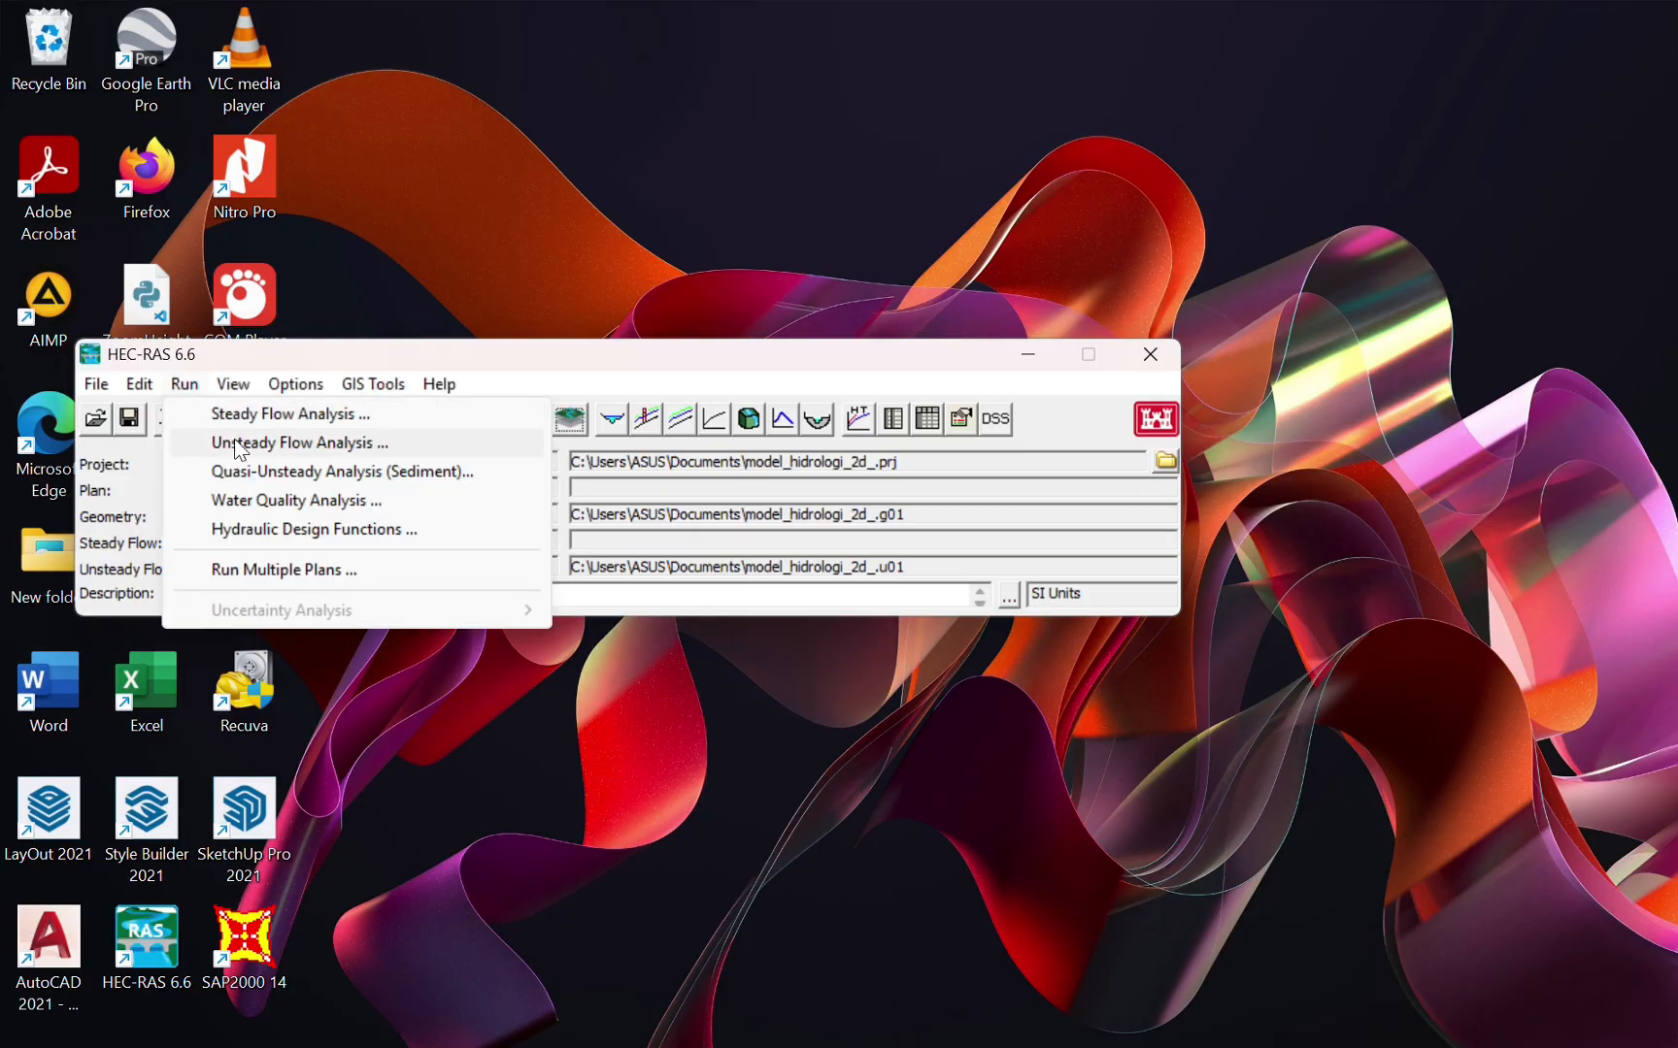
pyautogui.click(235, 440)
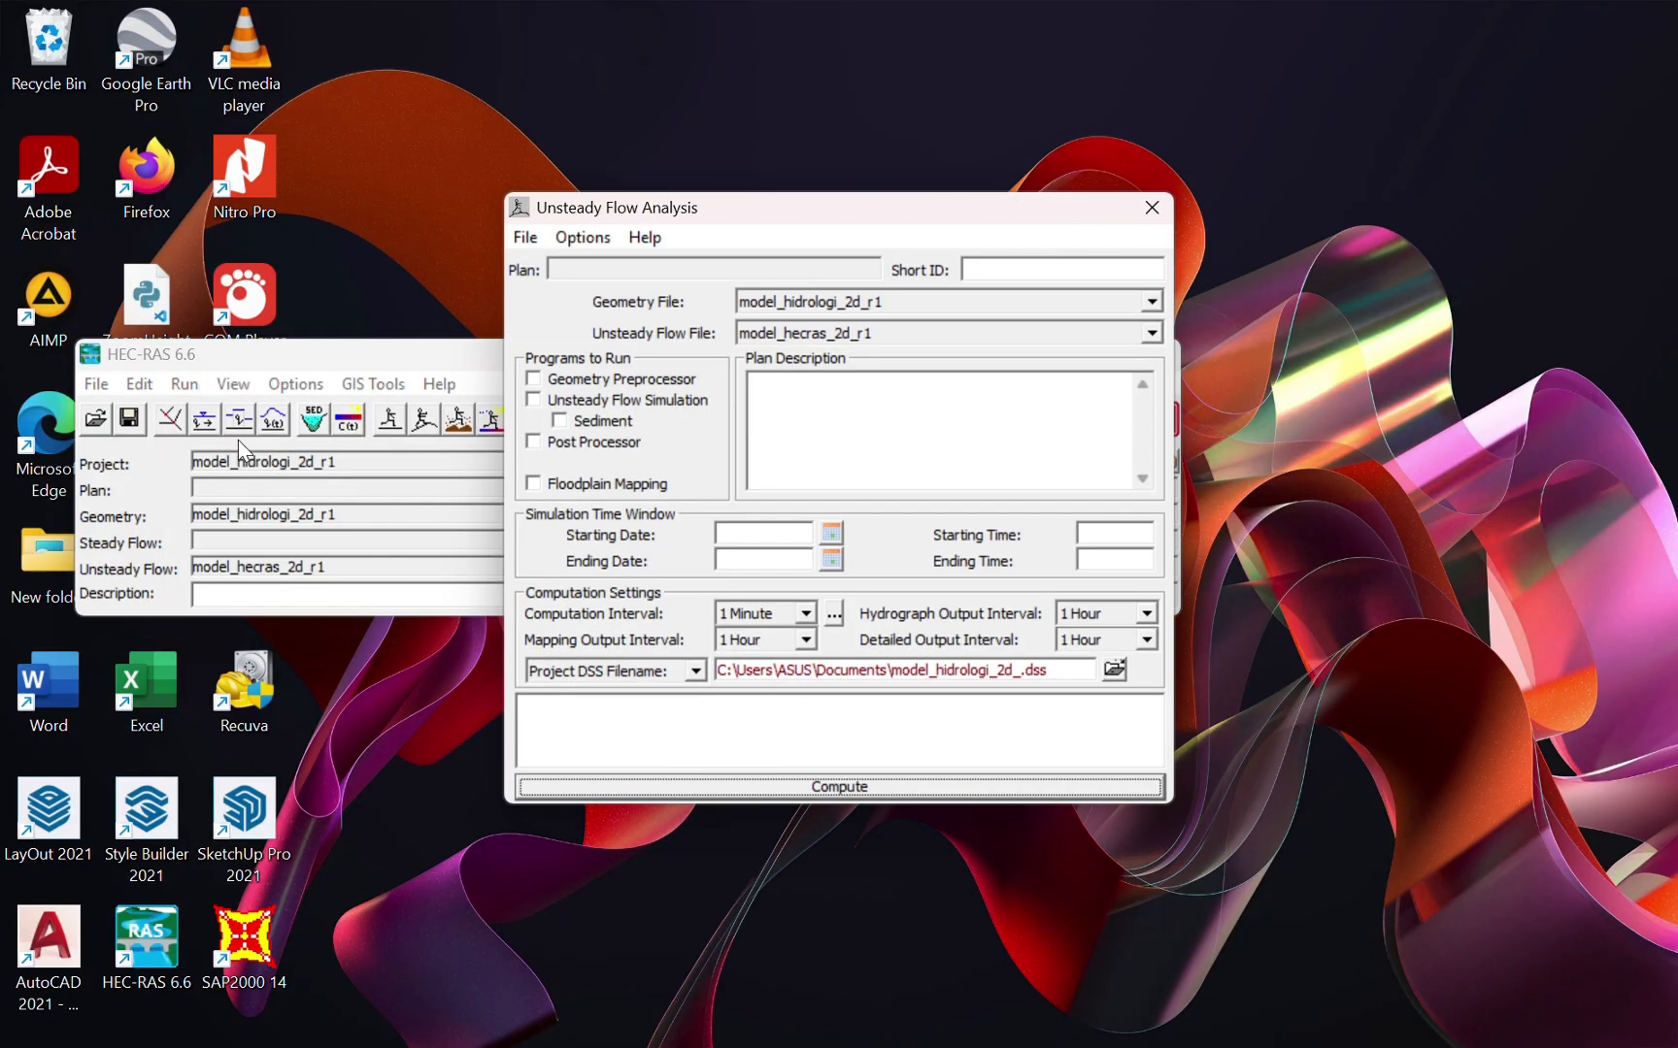
pyautogui.click(533, 378)
pyautogui.click(536, 400)
pyautogui.click(533, 441)
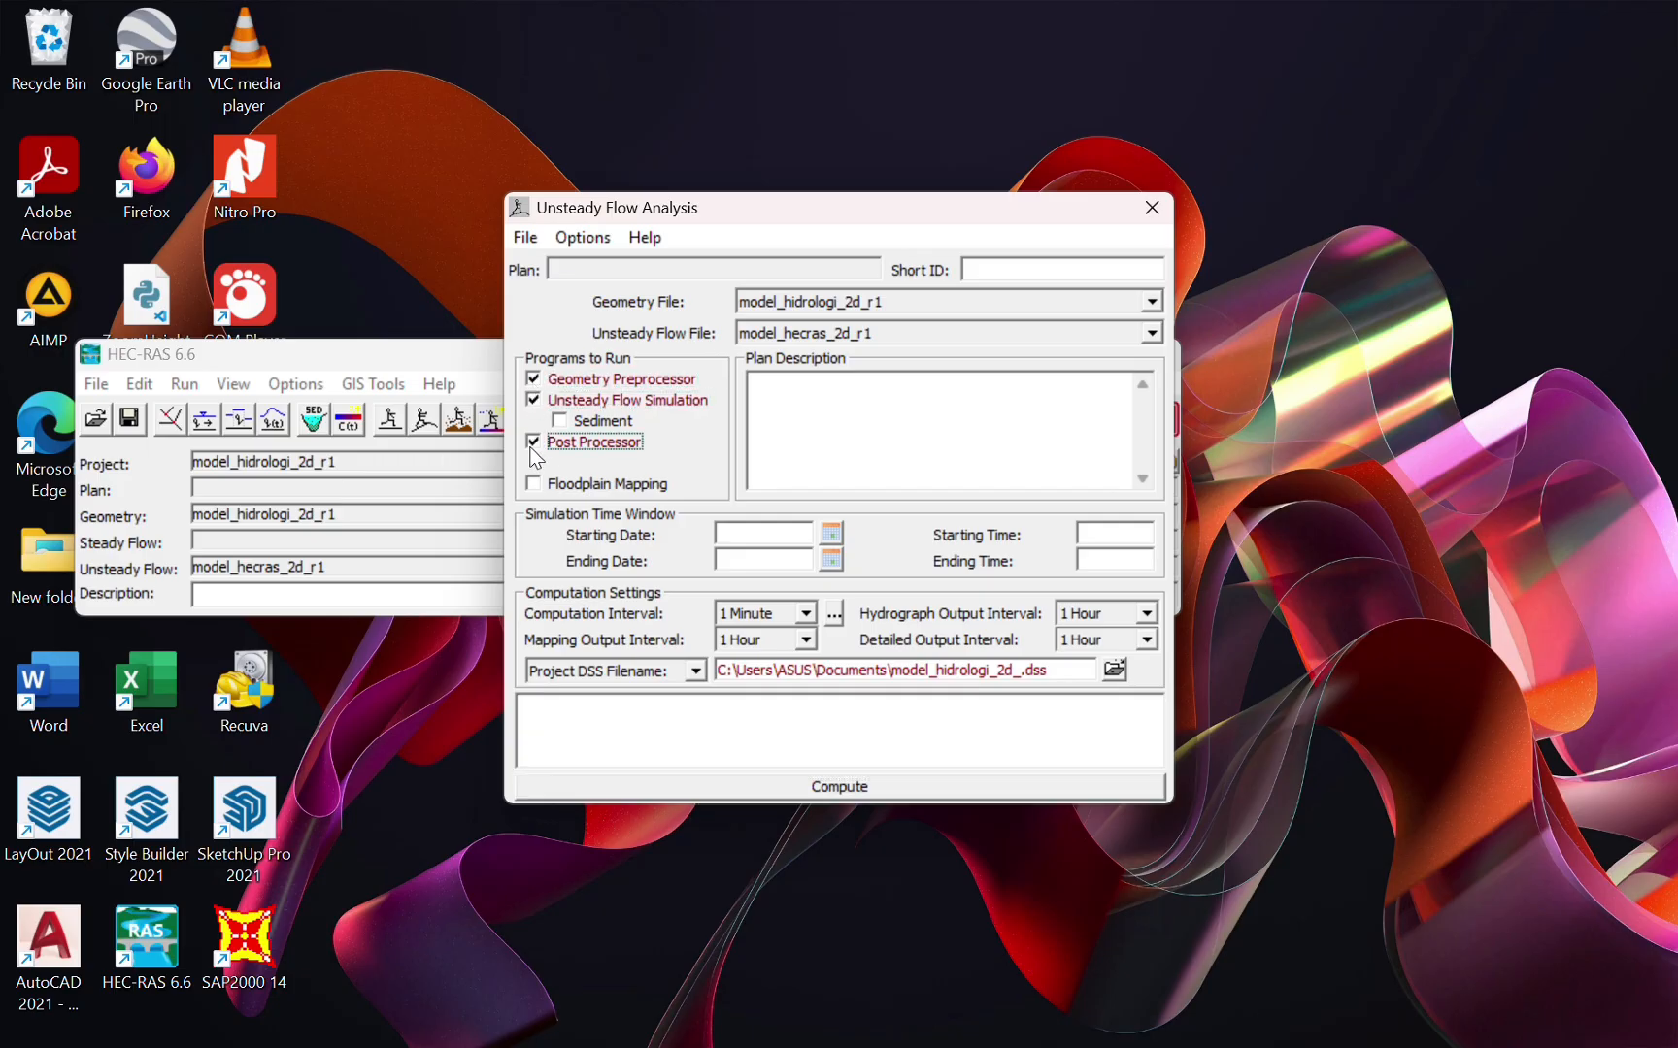
pyautogui.click(533, 483)
# - Set the simulation time window to start on 01JAN2025 at 0000 and end on 02JAN2025 at 2100
pyautogui.click(777, 534)
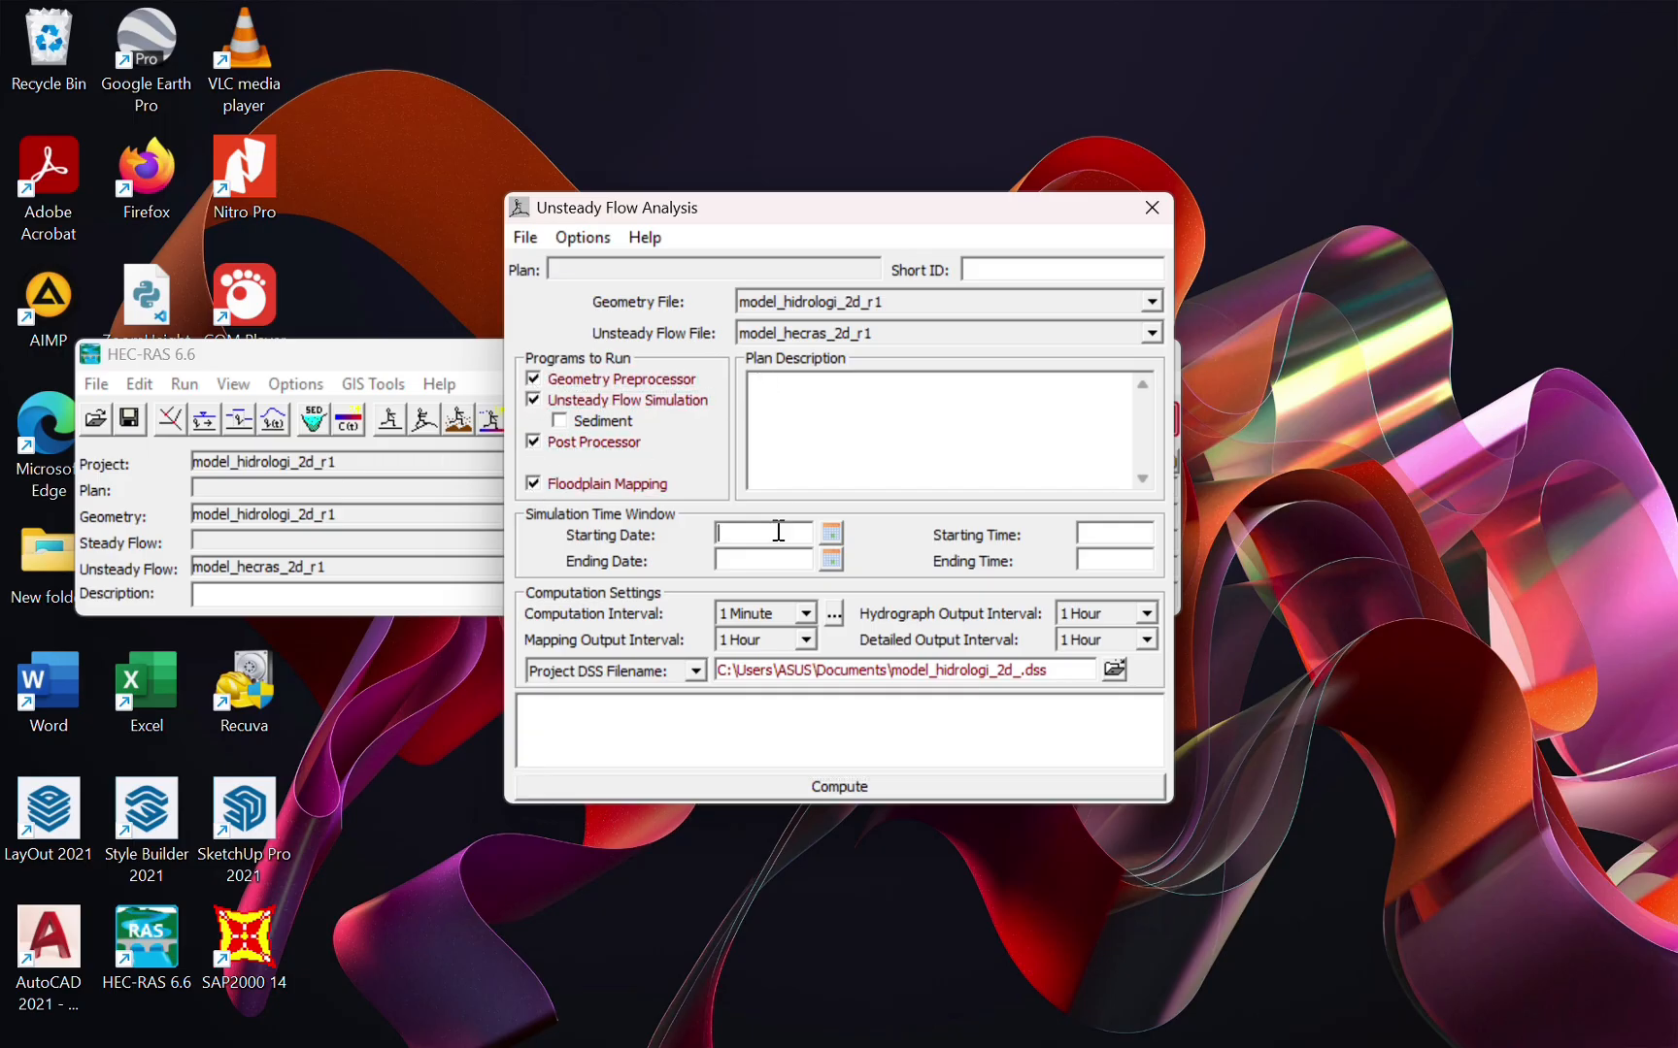
pyautogui.write('01JAN2025')
pyautogui.click(753, 563)
pyautogui.write('02JAN2025')
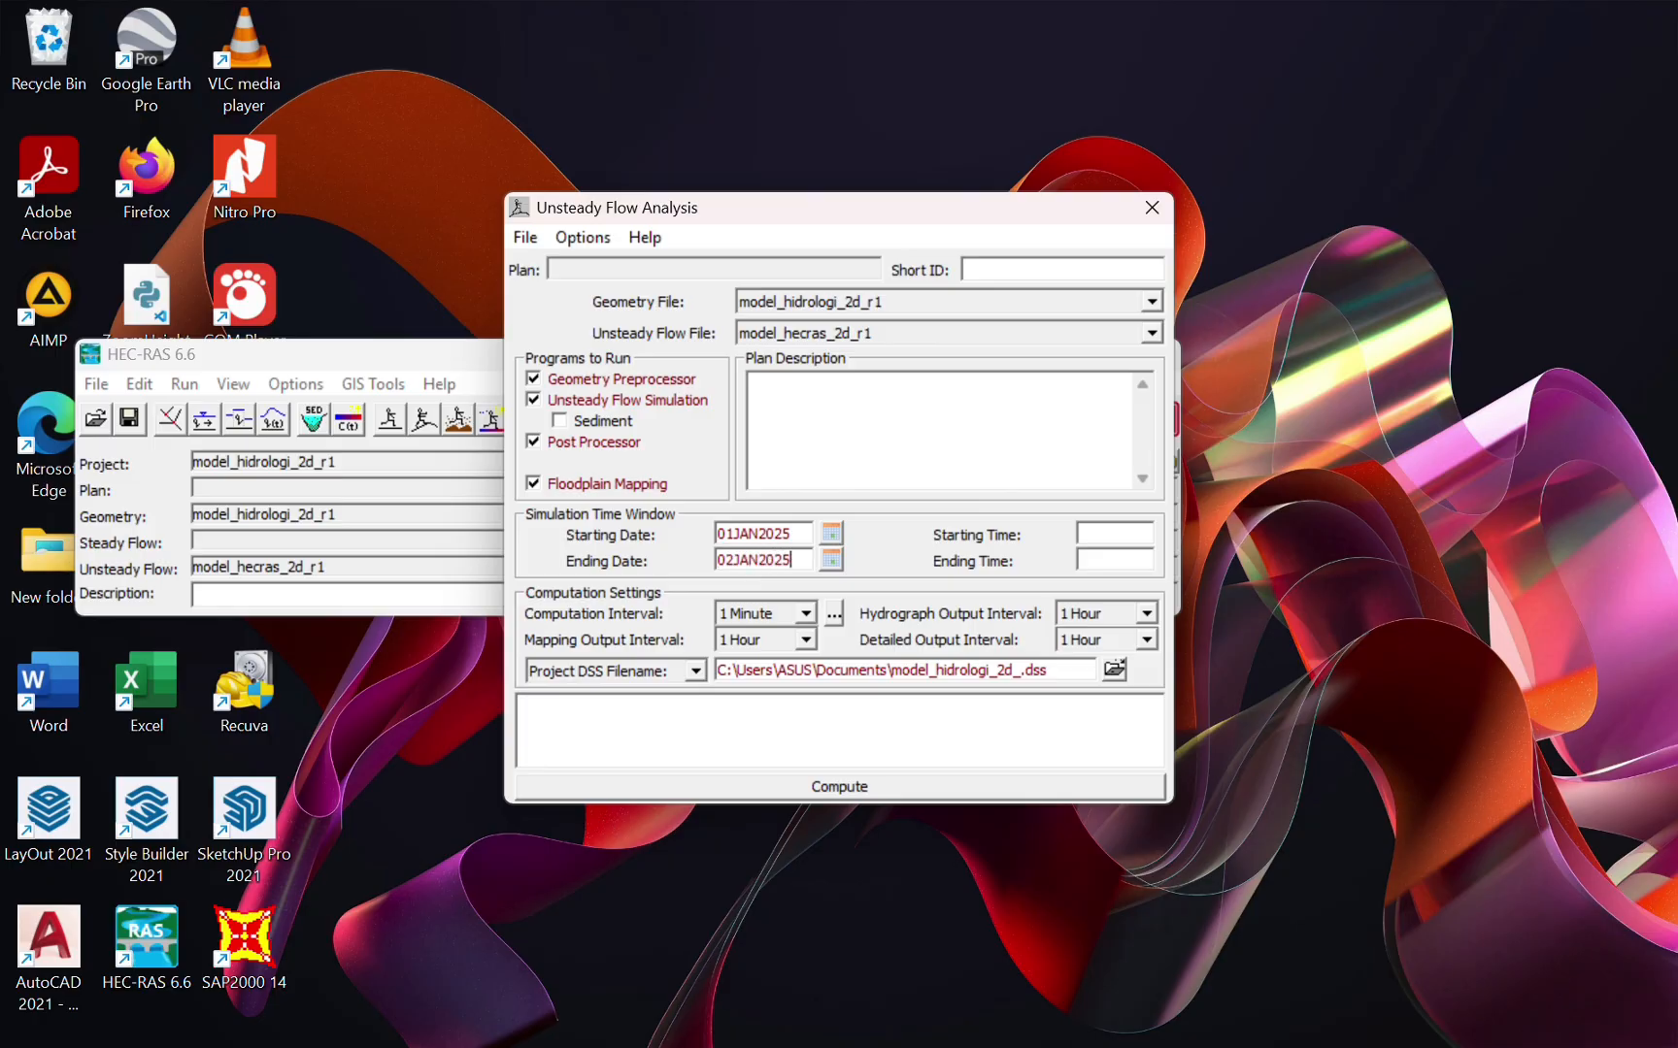
pyautogui.click(1123, 537)
pyautogui.write('0000')
pyautogui.click(1095, 561)
pyautogui.write('2100')
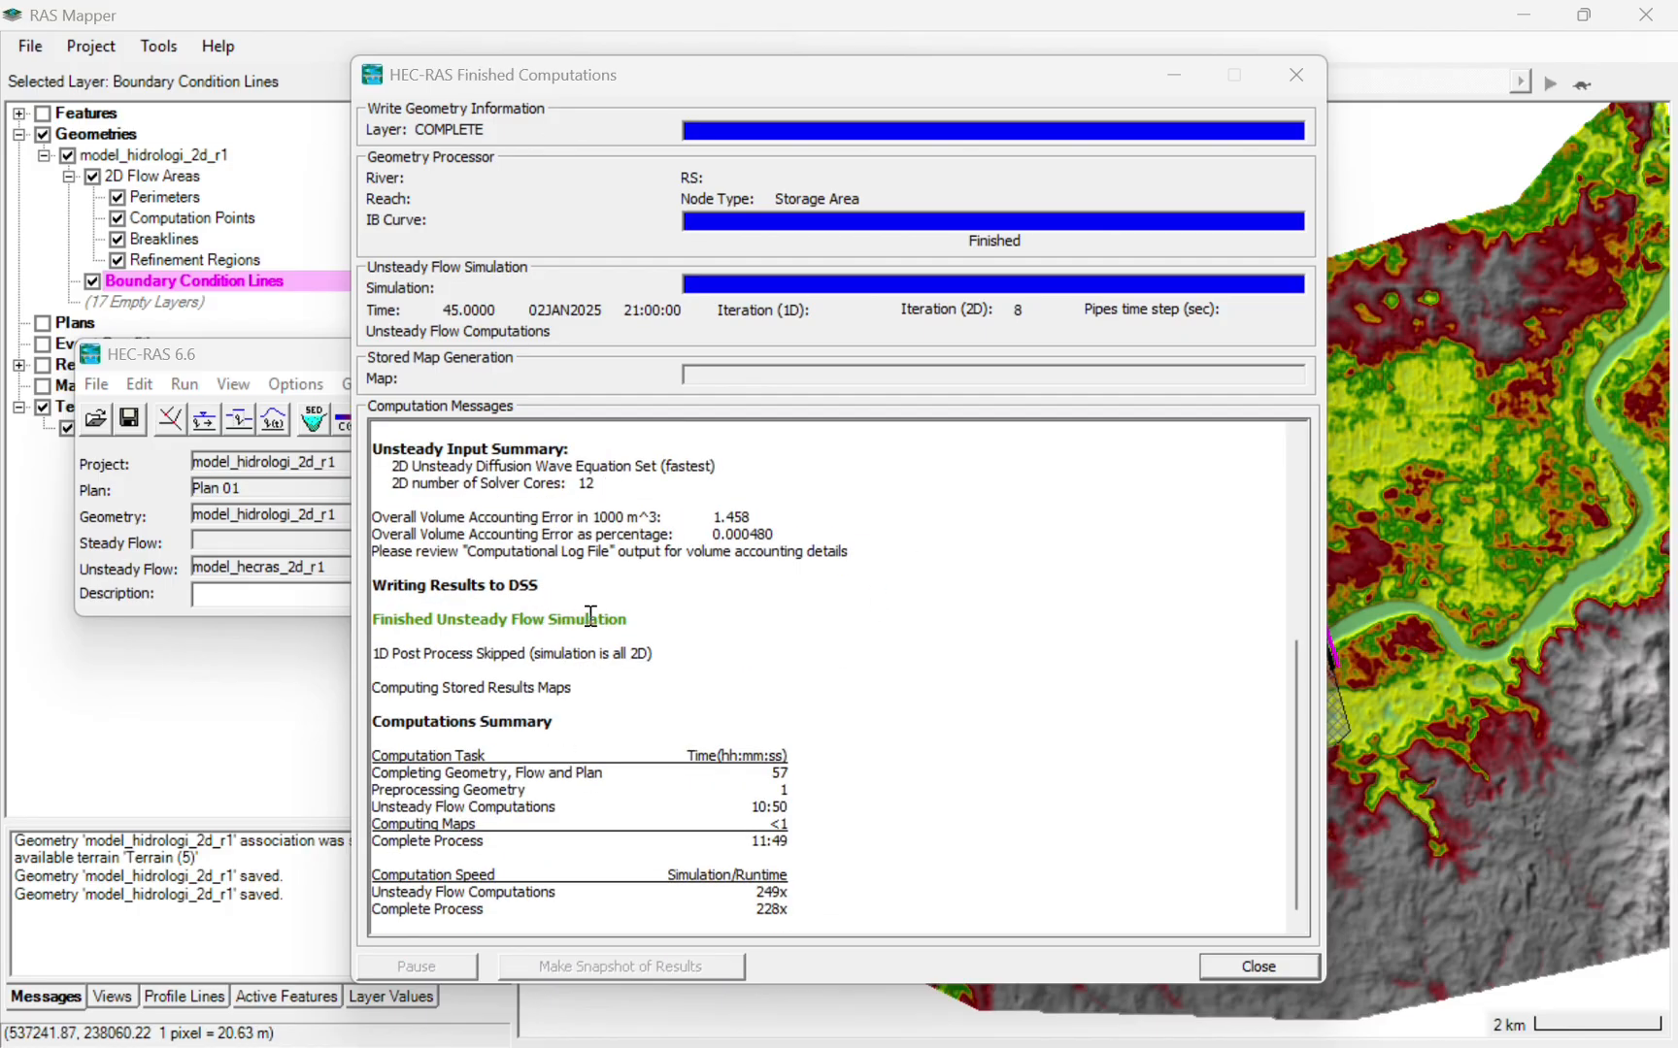
# - Review the finished computation messages, close the computation and Unsteady Flow Analysis windows, and switch to RAS Mapper
pyautogui.moveTo(629, 618); pyautogui.dragTo(369, 626)
pyautogui.click(901, 599)
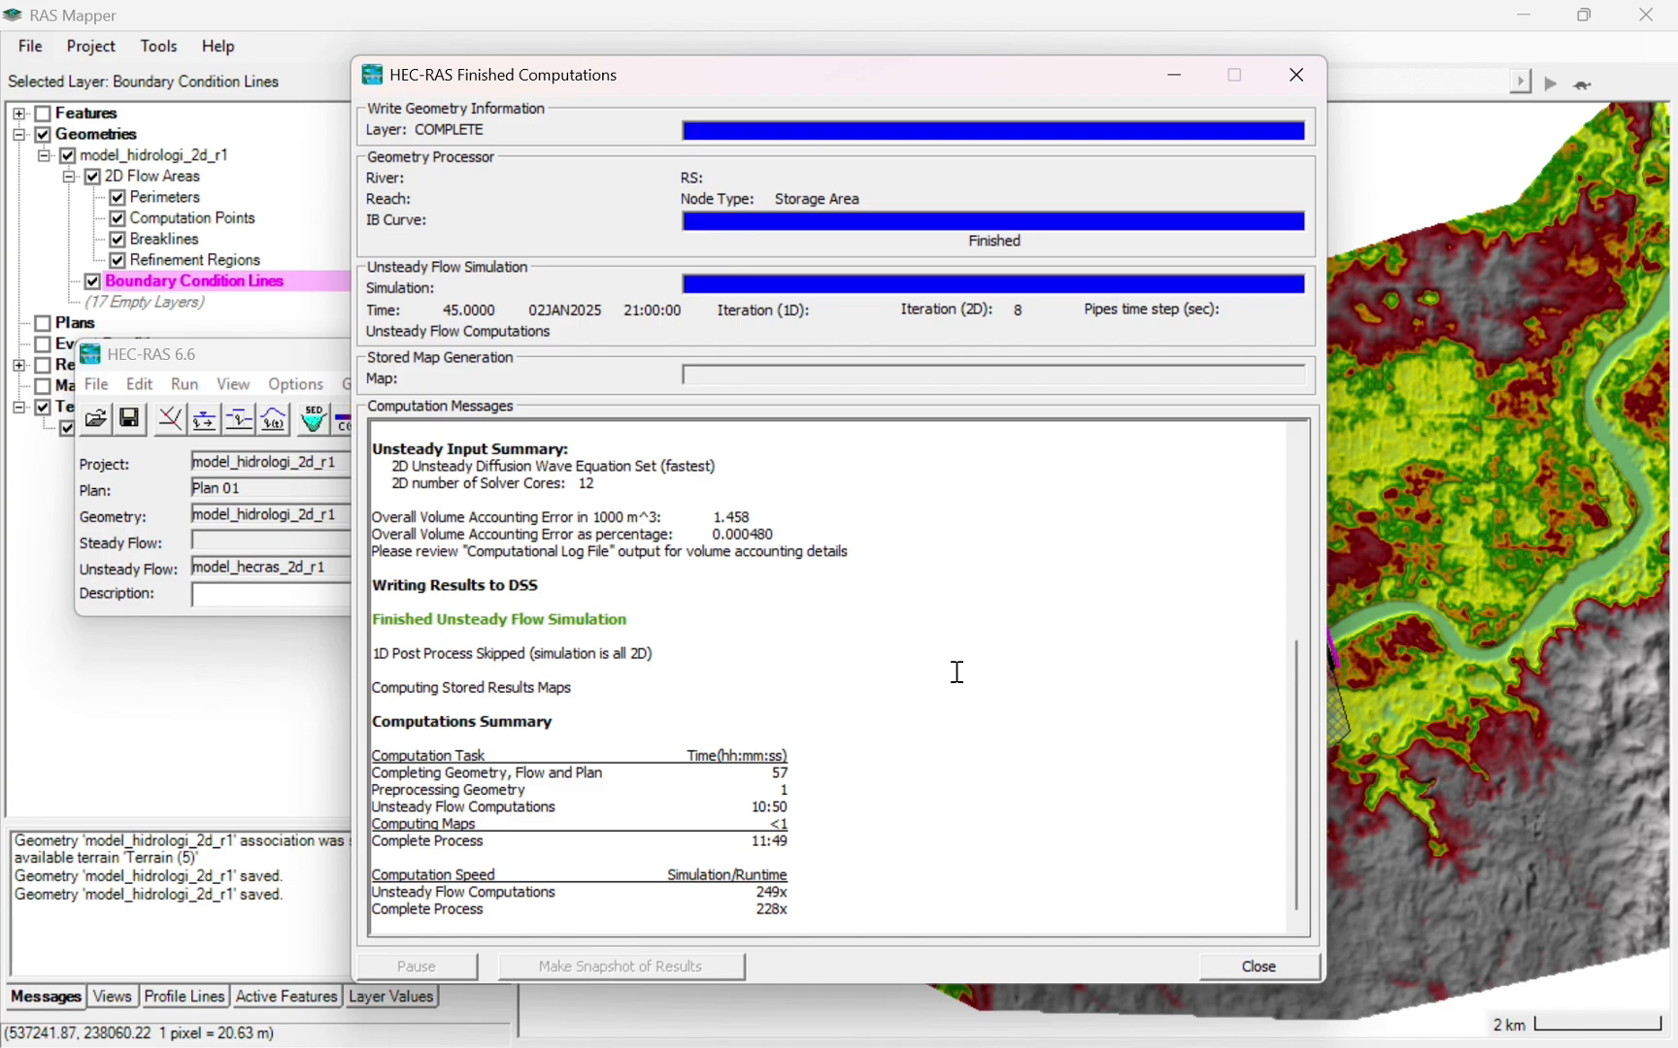
pyautogui.click(1241, 967)
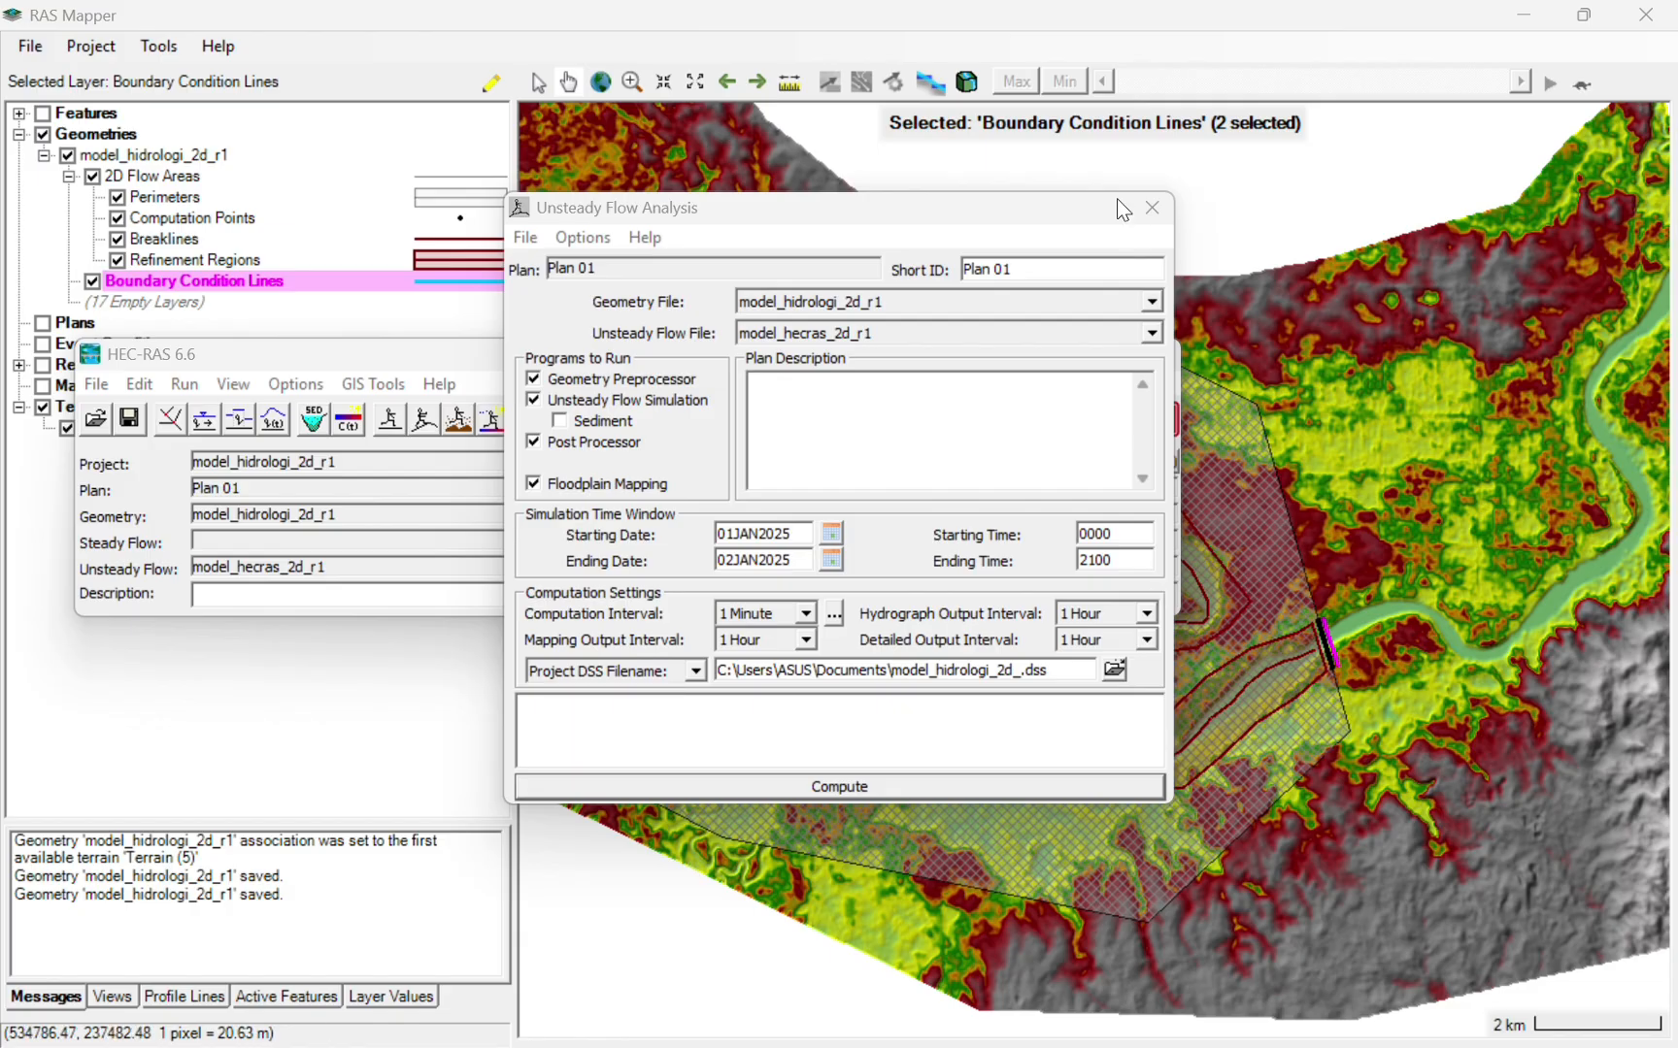
pyautogui.click(1163, 210)
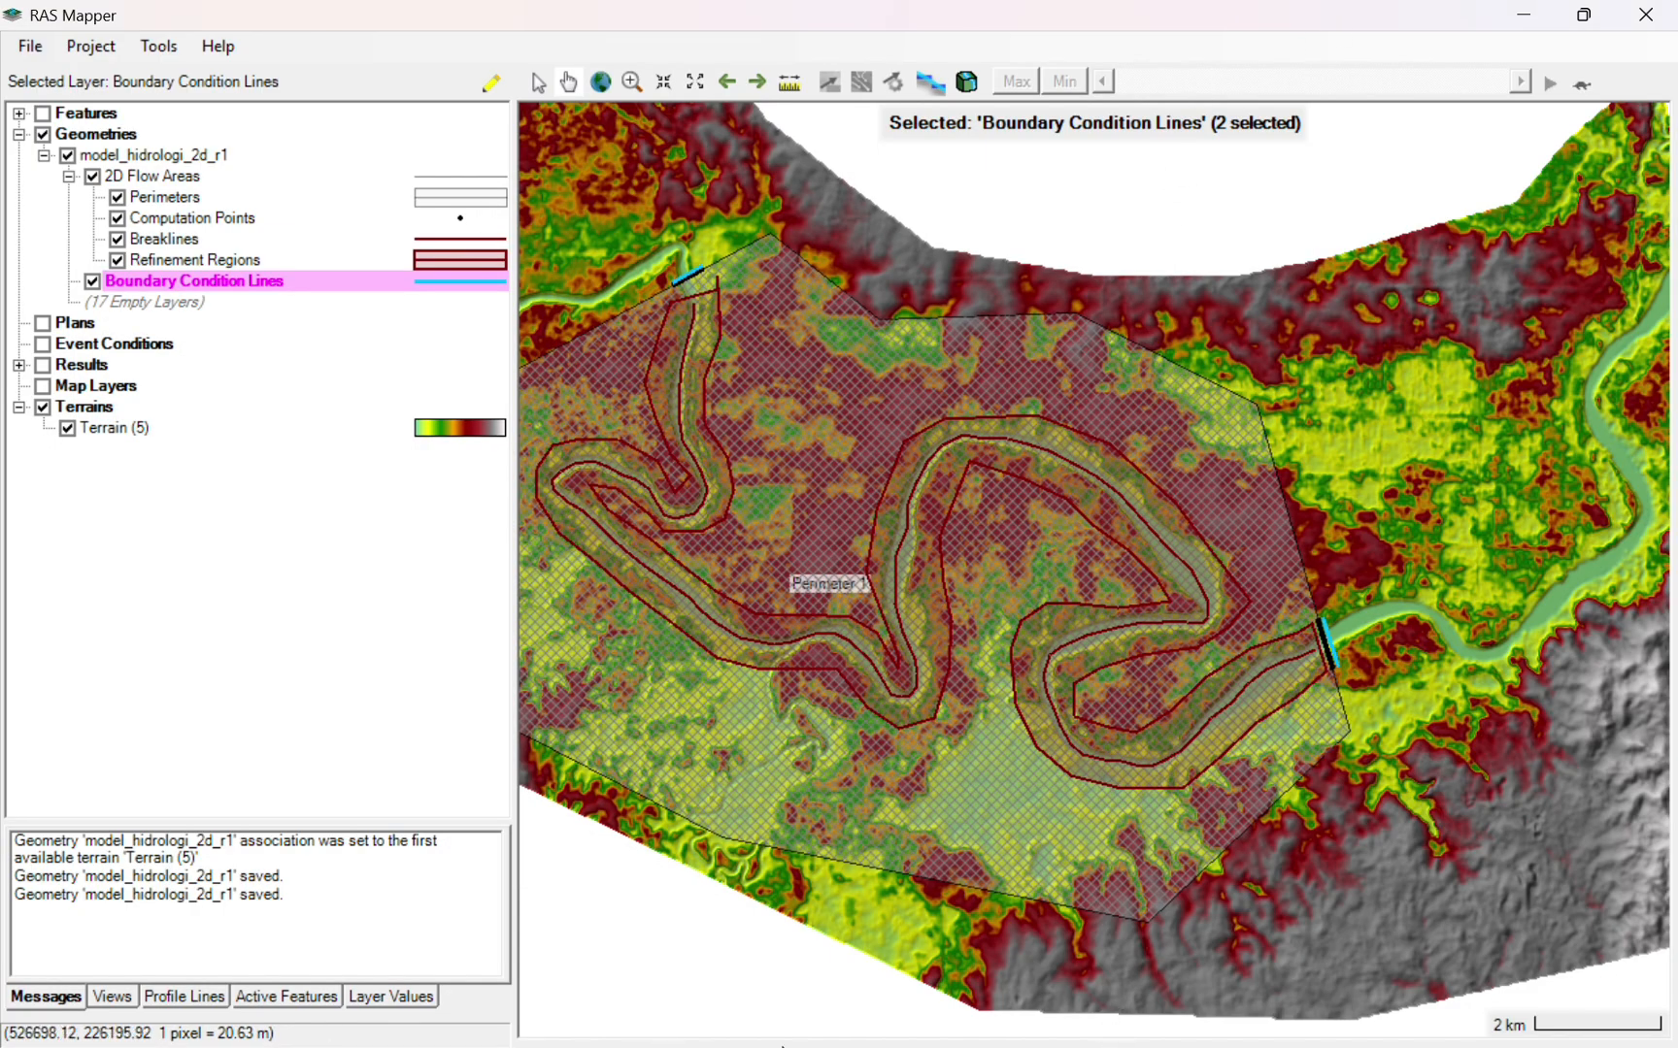
pyautogui.doubleClick(1509, 10)
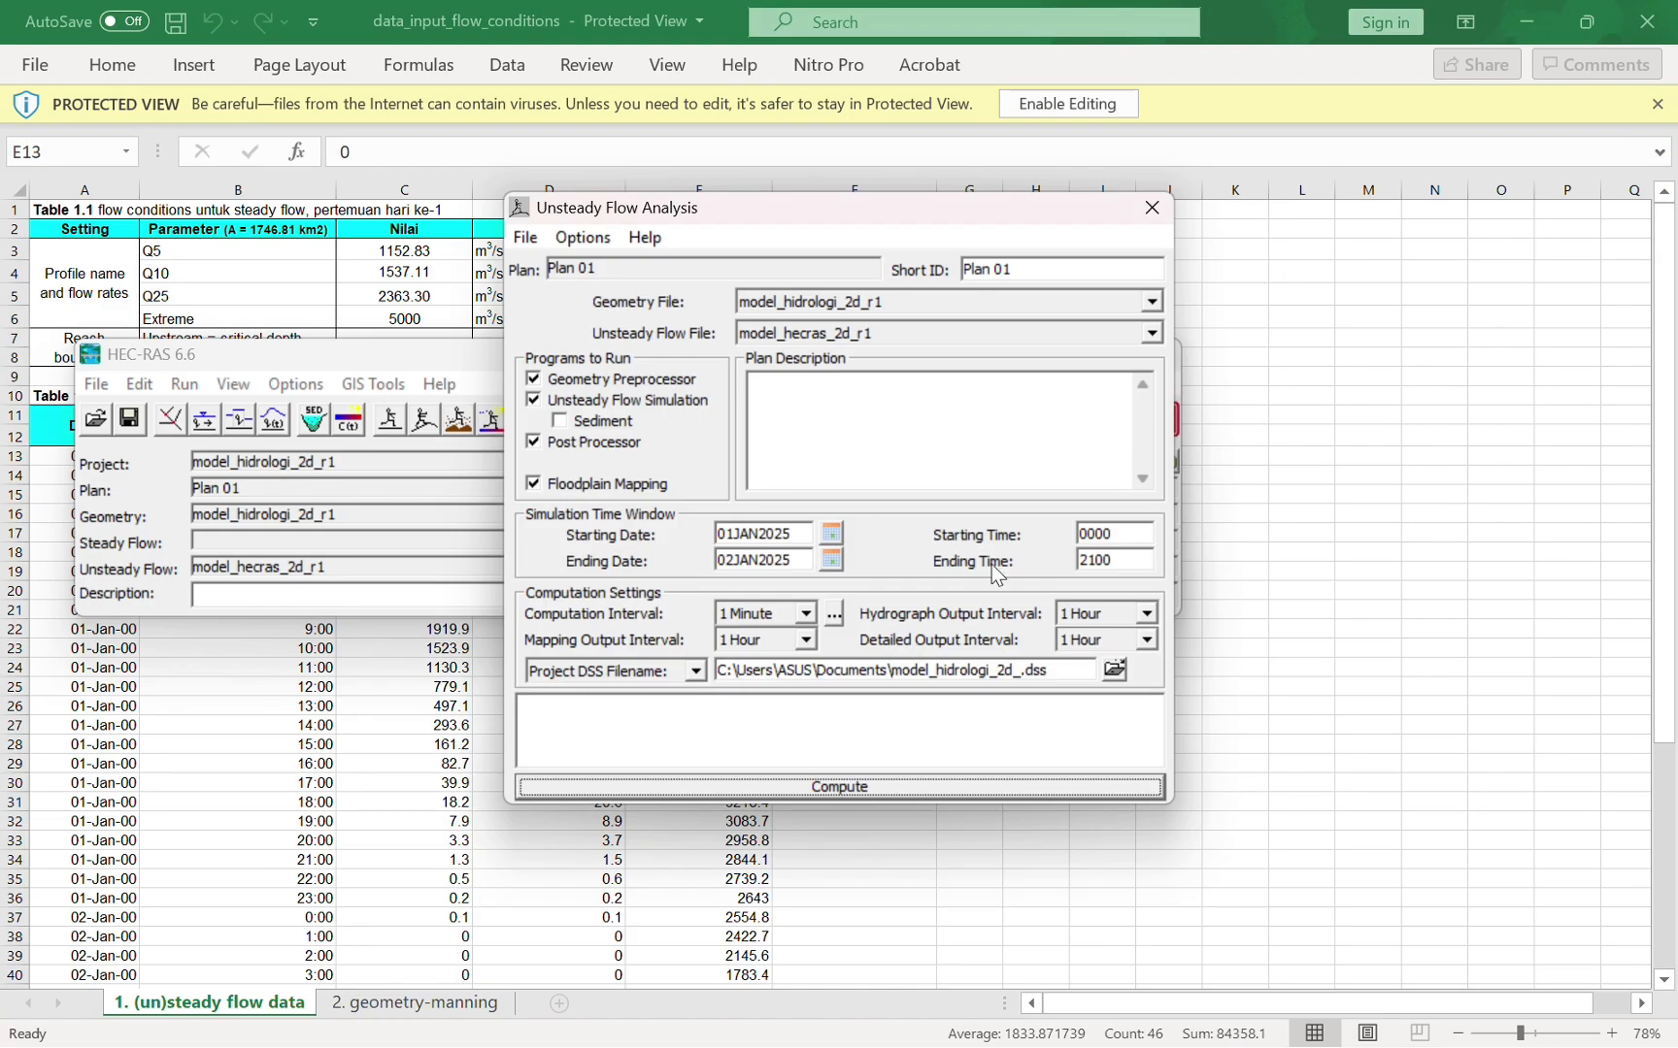
pyautogui.click(1164, 211)
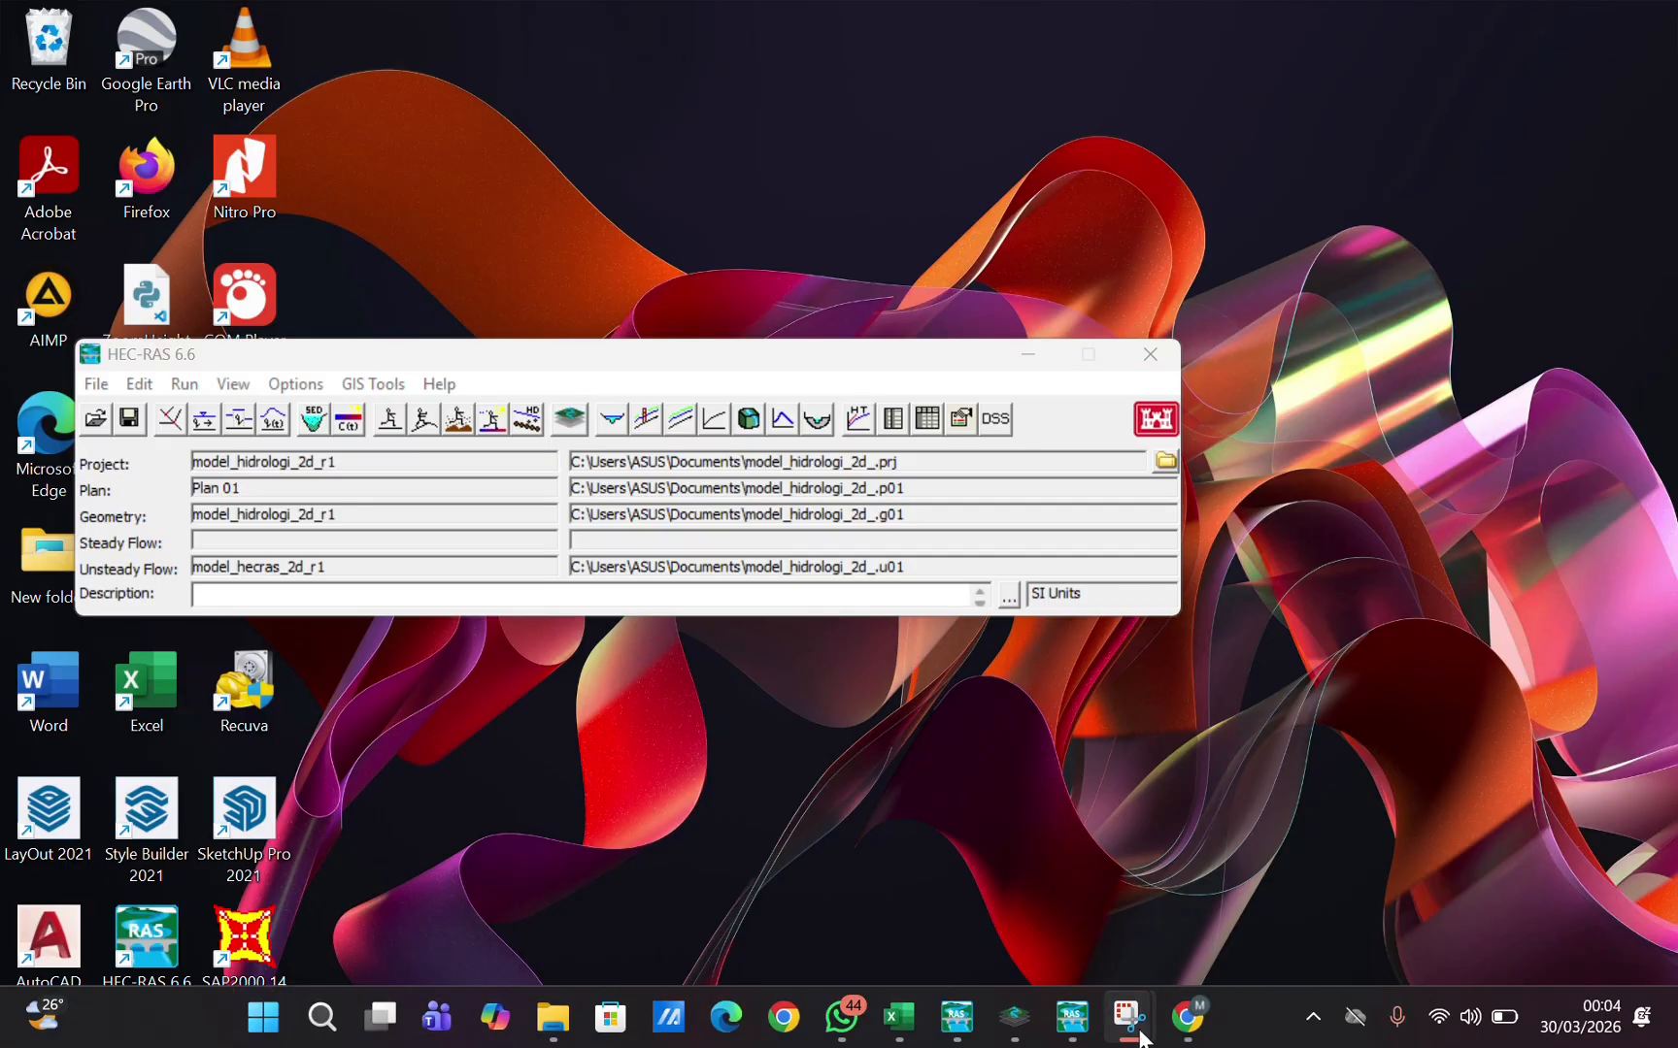
pyautogui.click(1010, 1019)
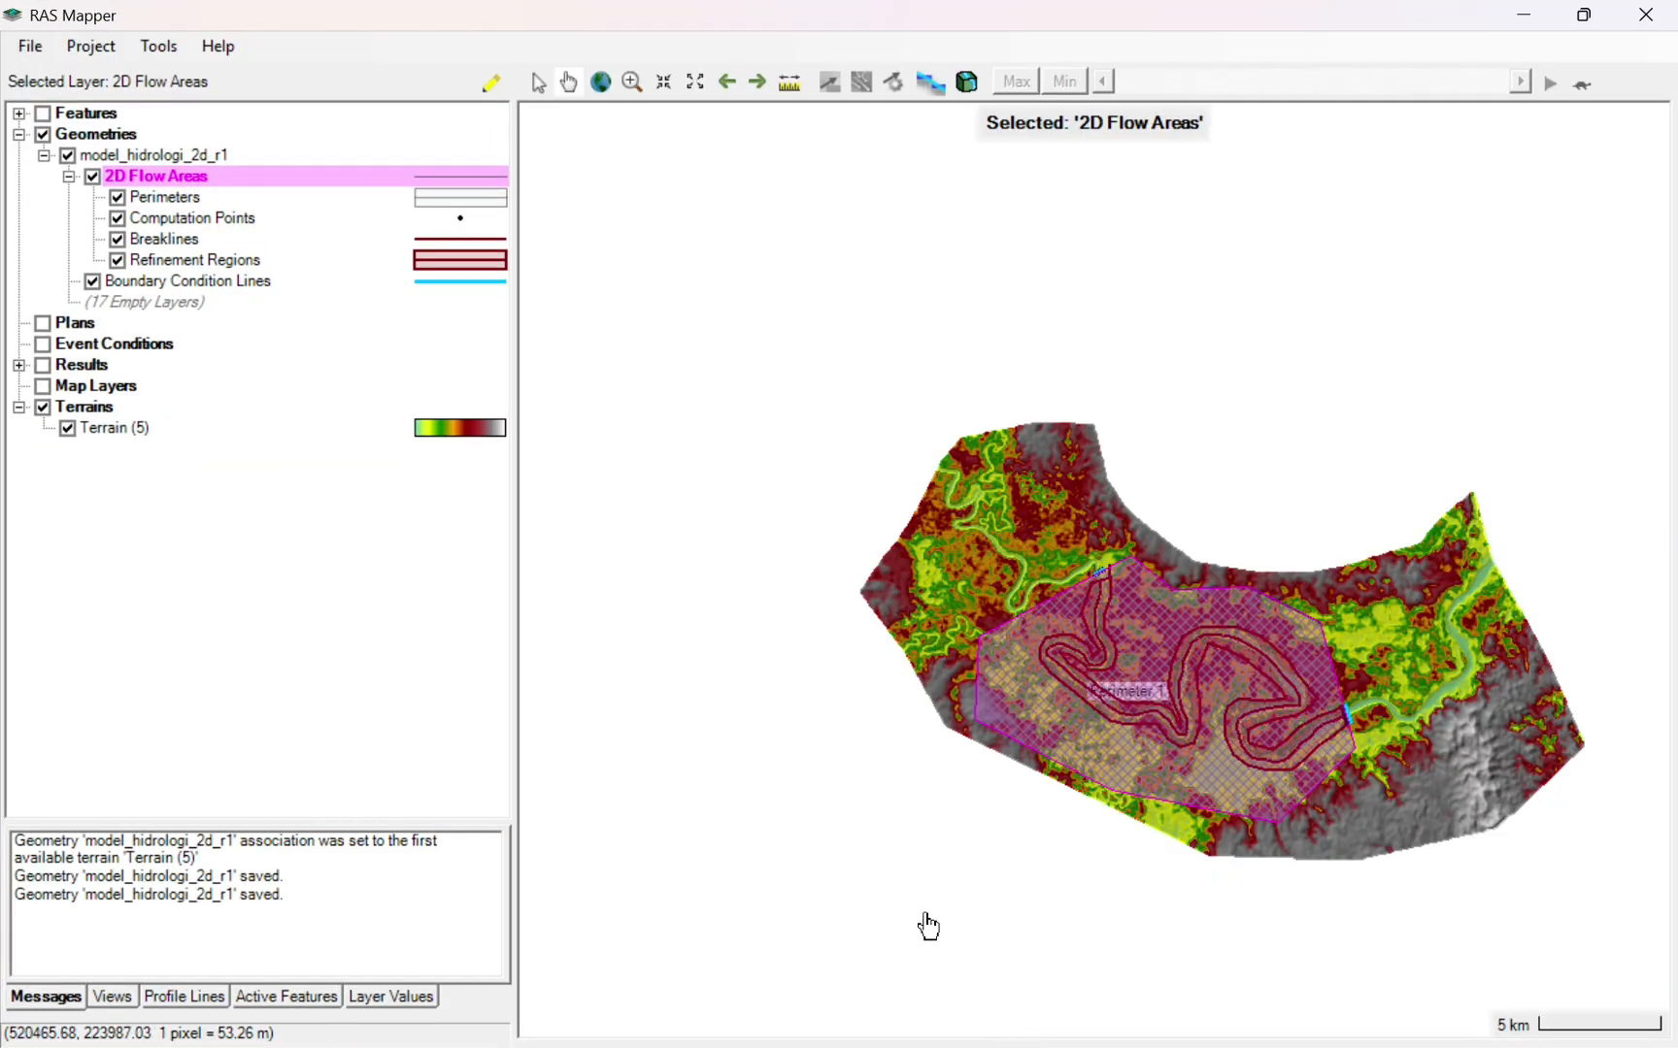
# - Turn on the Plan 01 results and display their Depth layer over the terrain
pyautogui.click(43, 365)
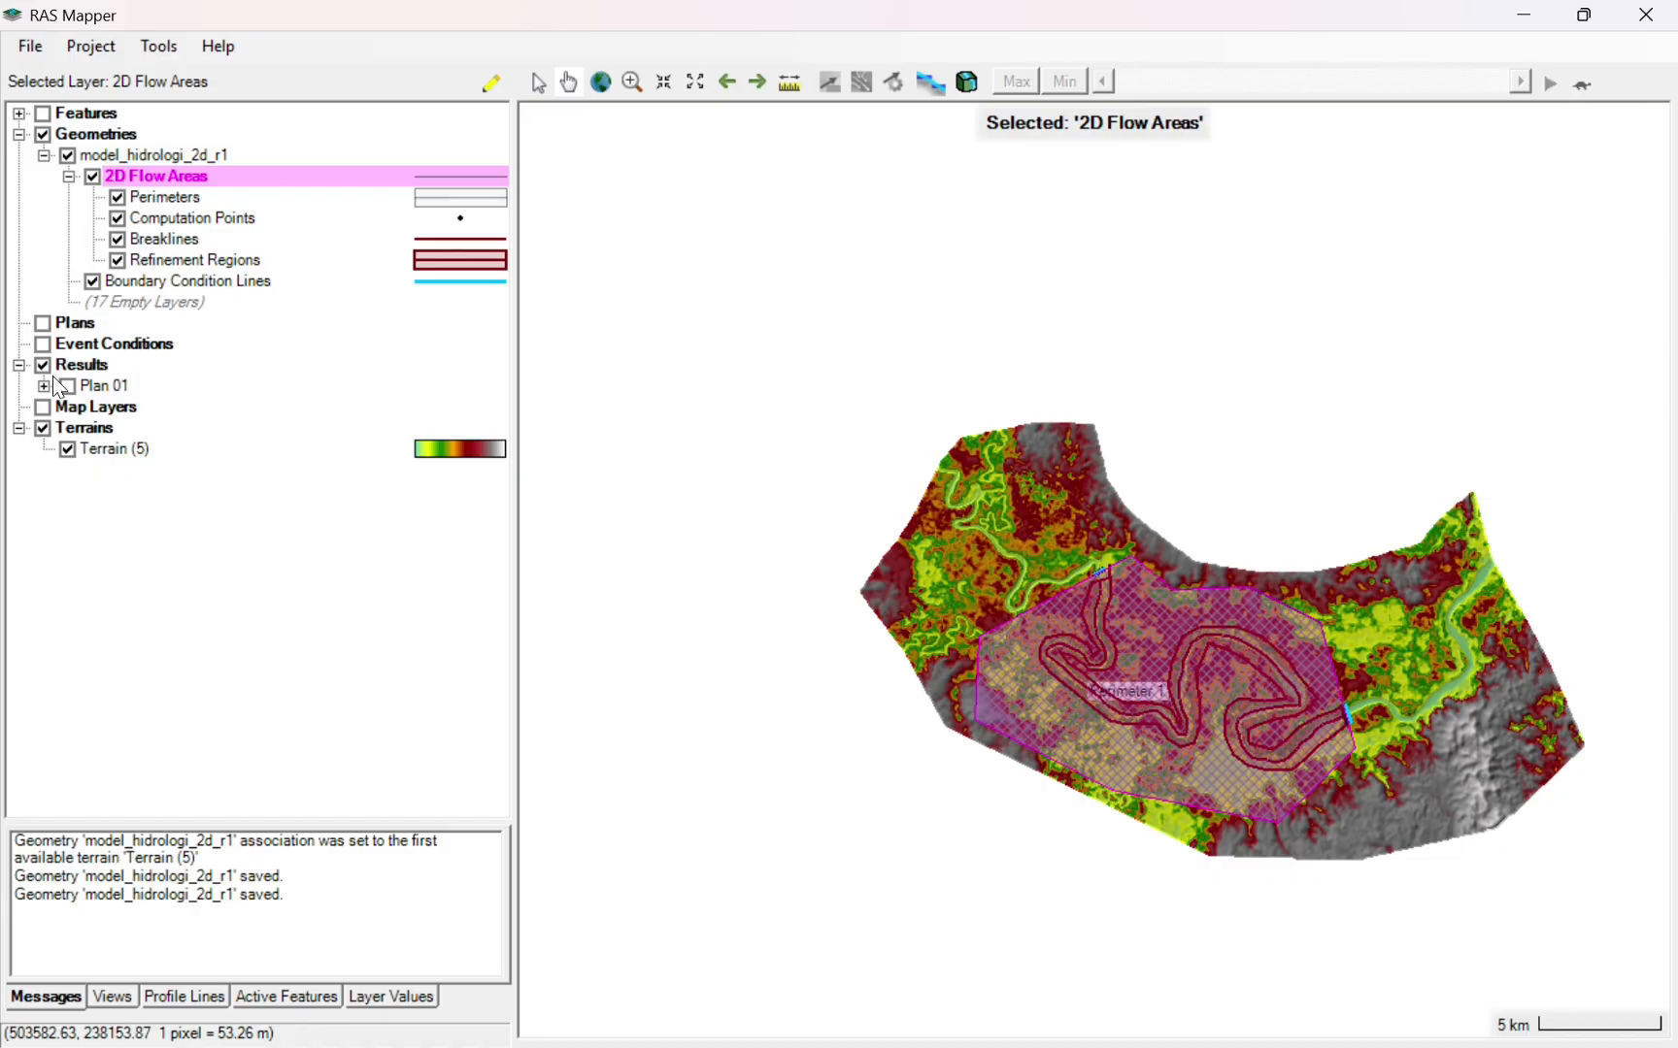
pyautogui.click(67, 387)
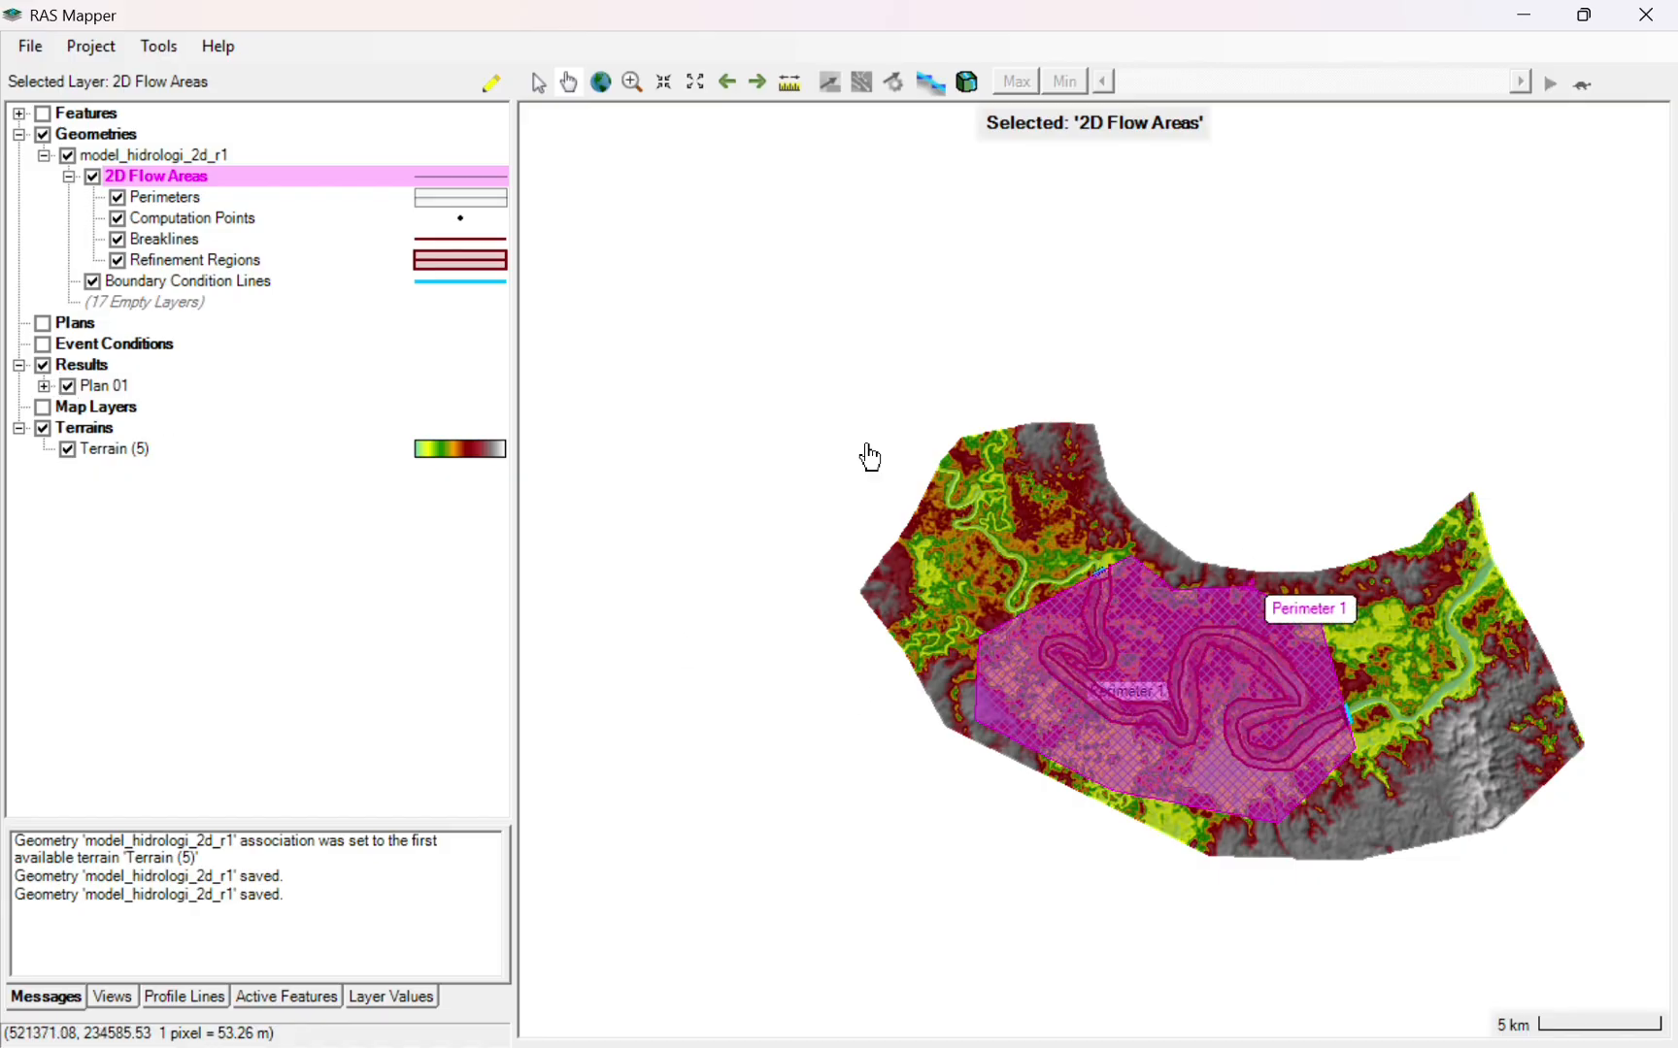
pyautogui.click(567, 83)
pyautogui.moveTo(873, 397); pyautogui.dragTo(723, 258)
pyautogui.scroll(3, 993, 432)
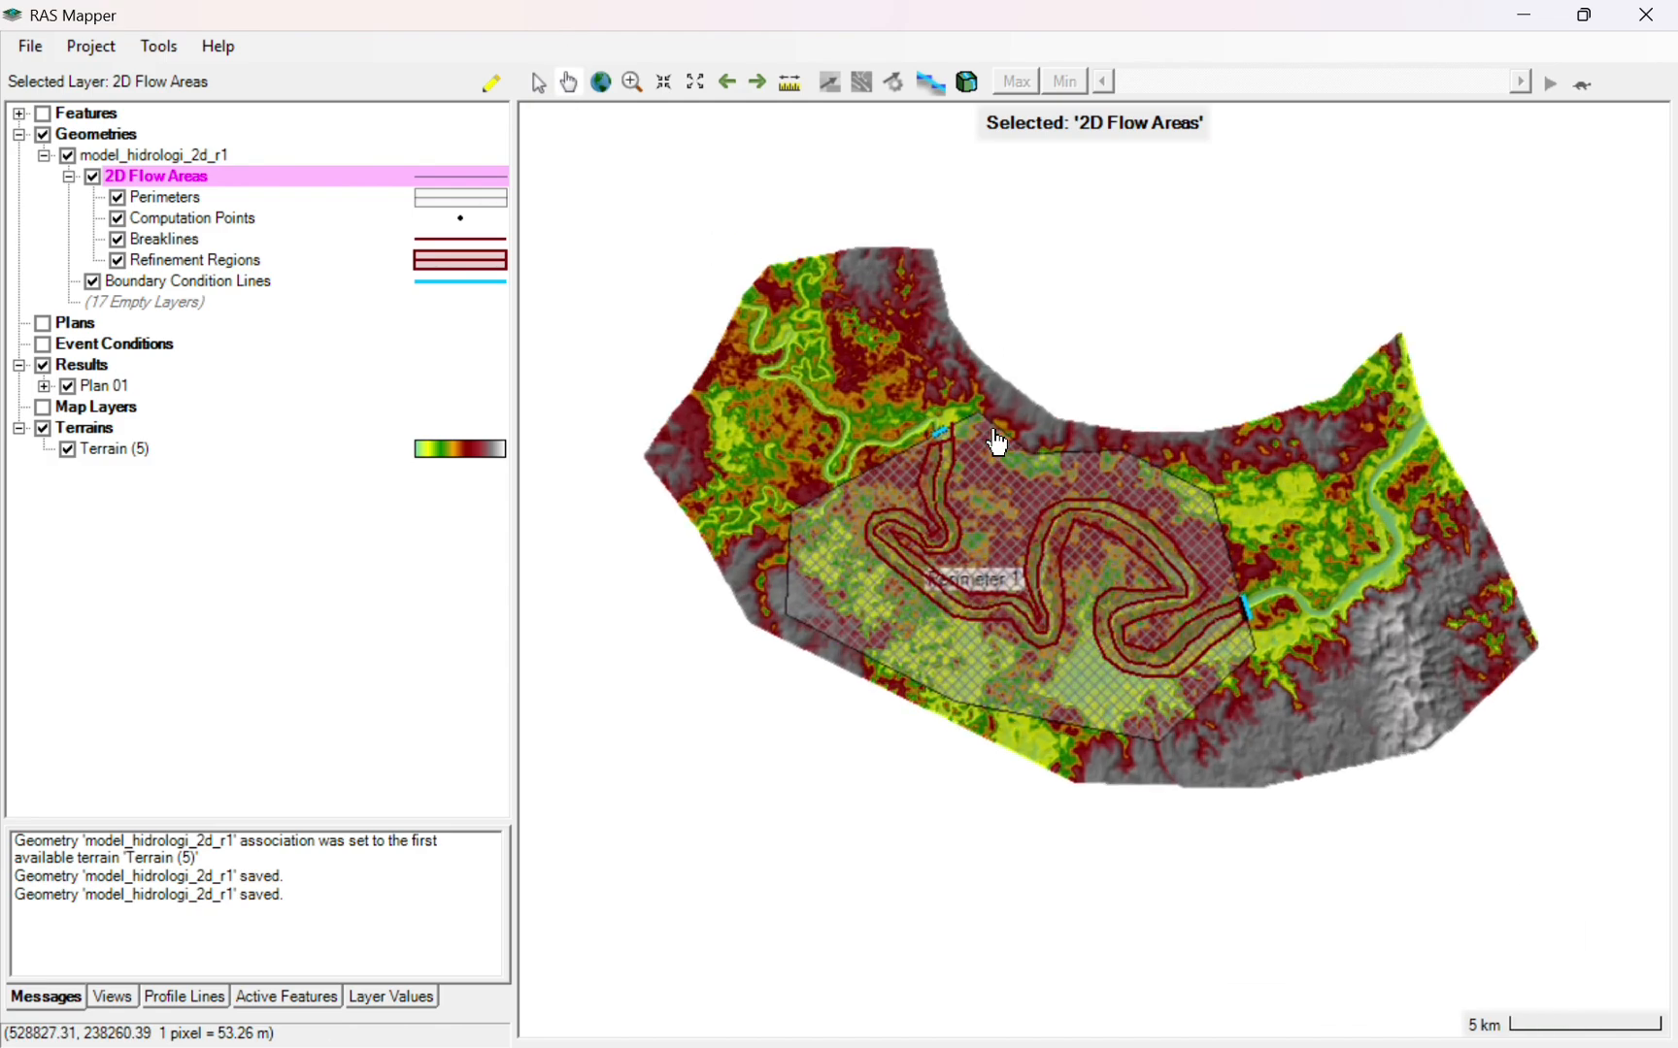
pyautogui.scroll(2, 1034, 515)
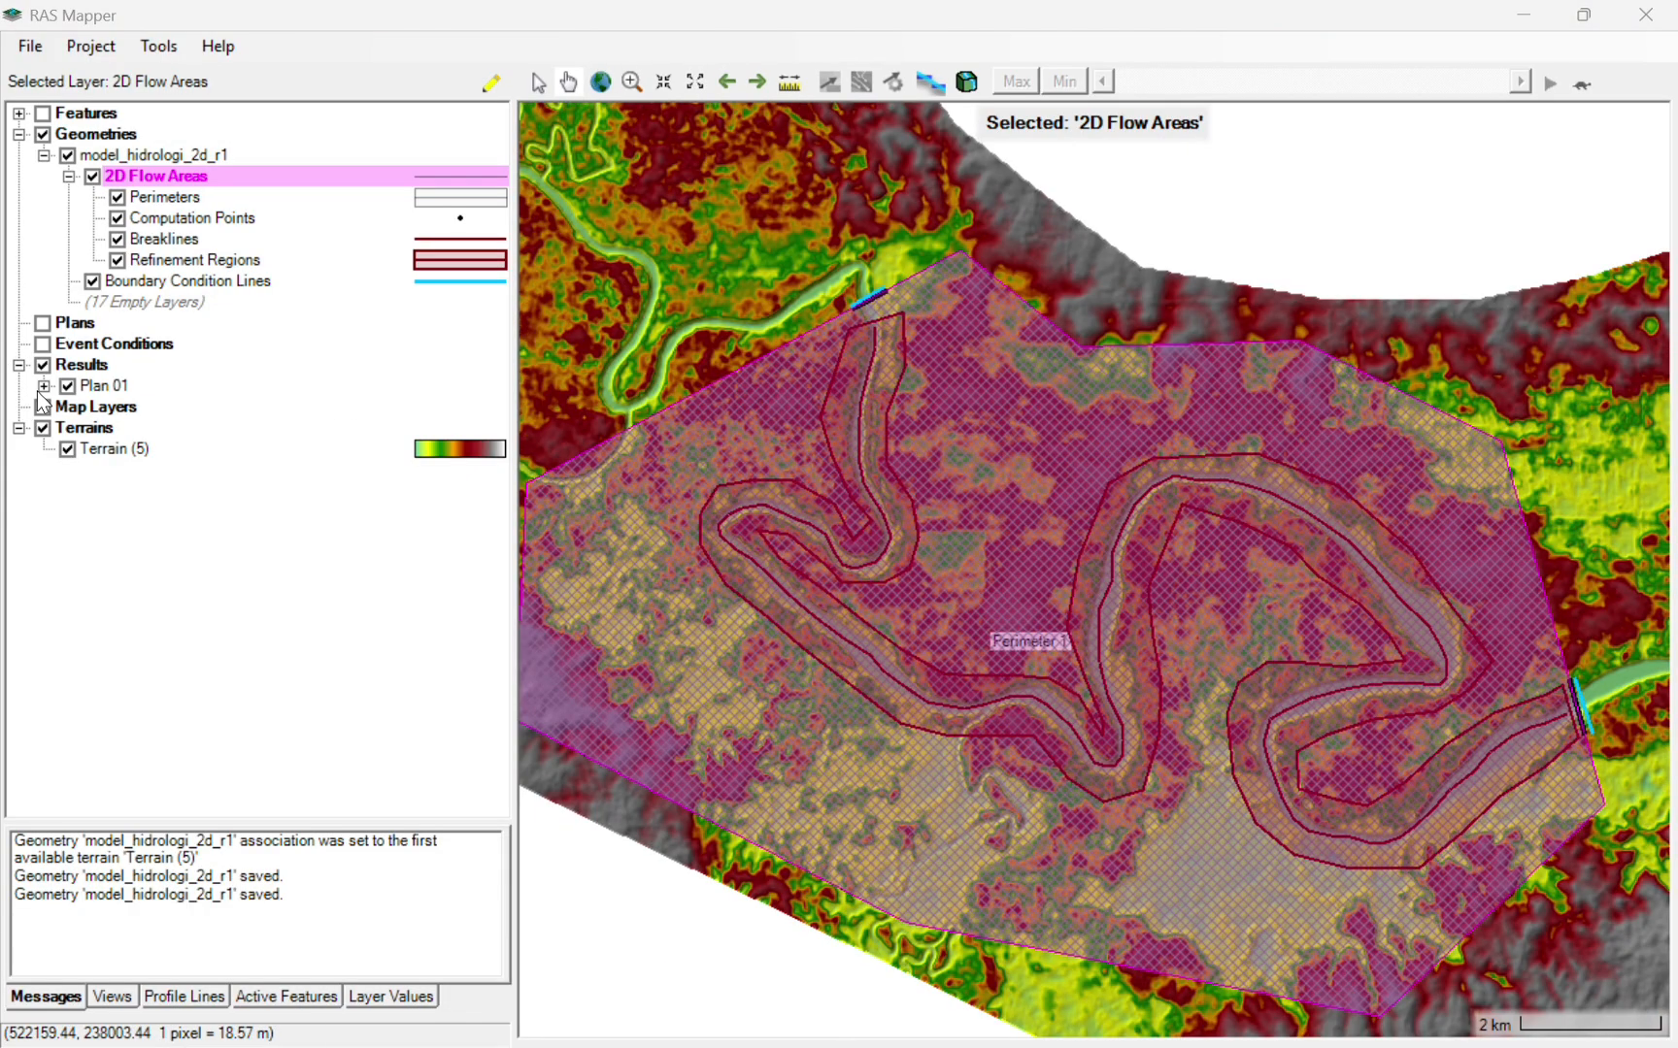
pyautogui.click(44, 385)
pyautogui.click(94, 470)
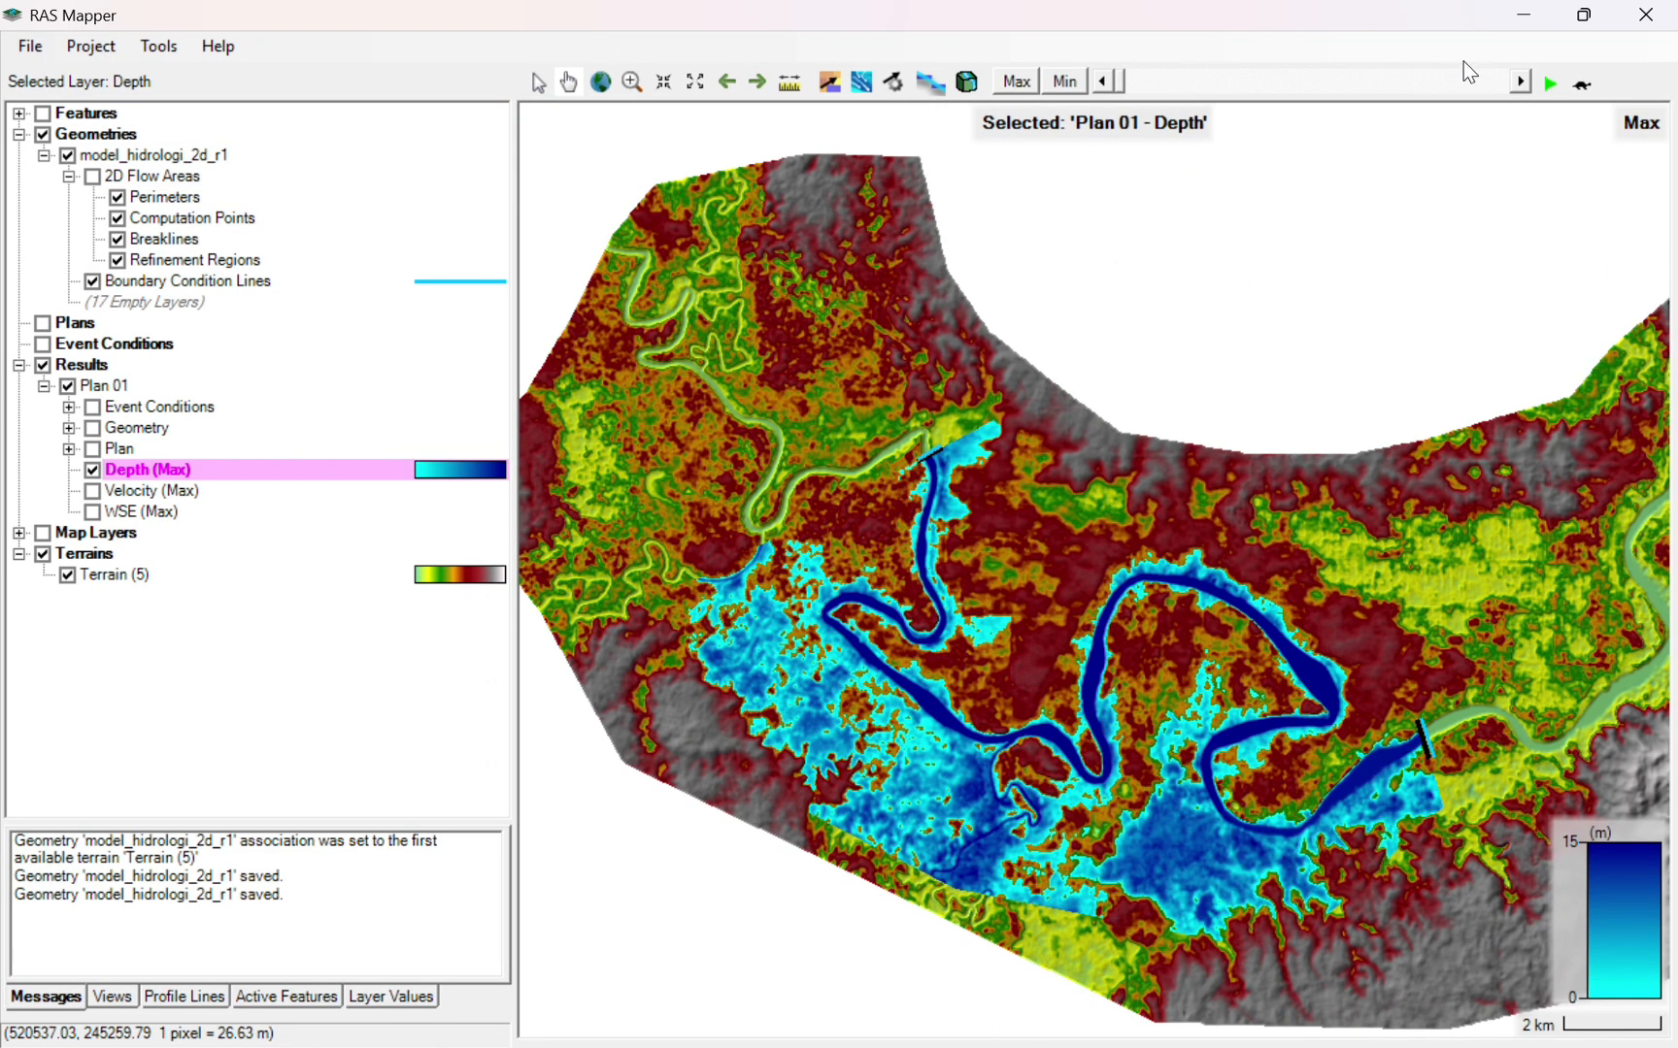
# - Play the depth animation through the simulation period and turn on the Map Layers imagery beneath the results
pyautogui.click(1550, 84)
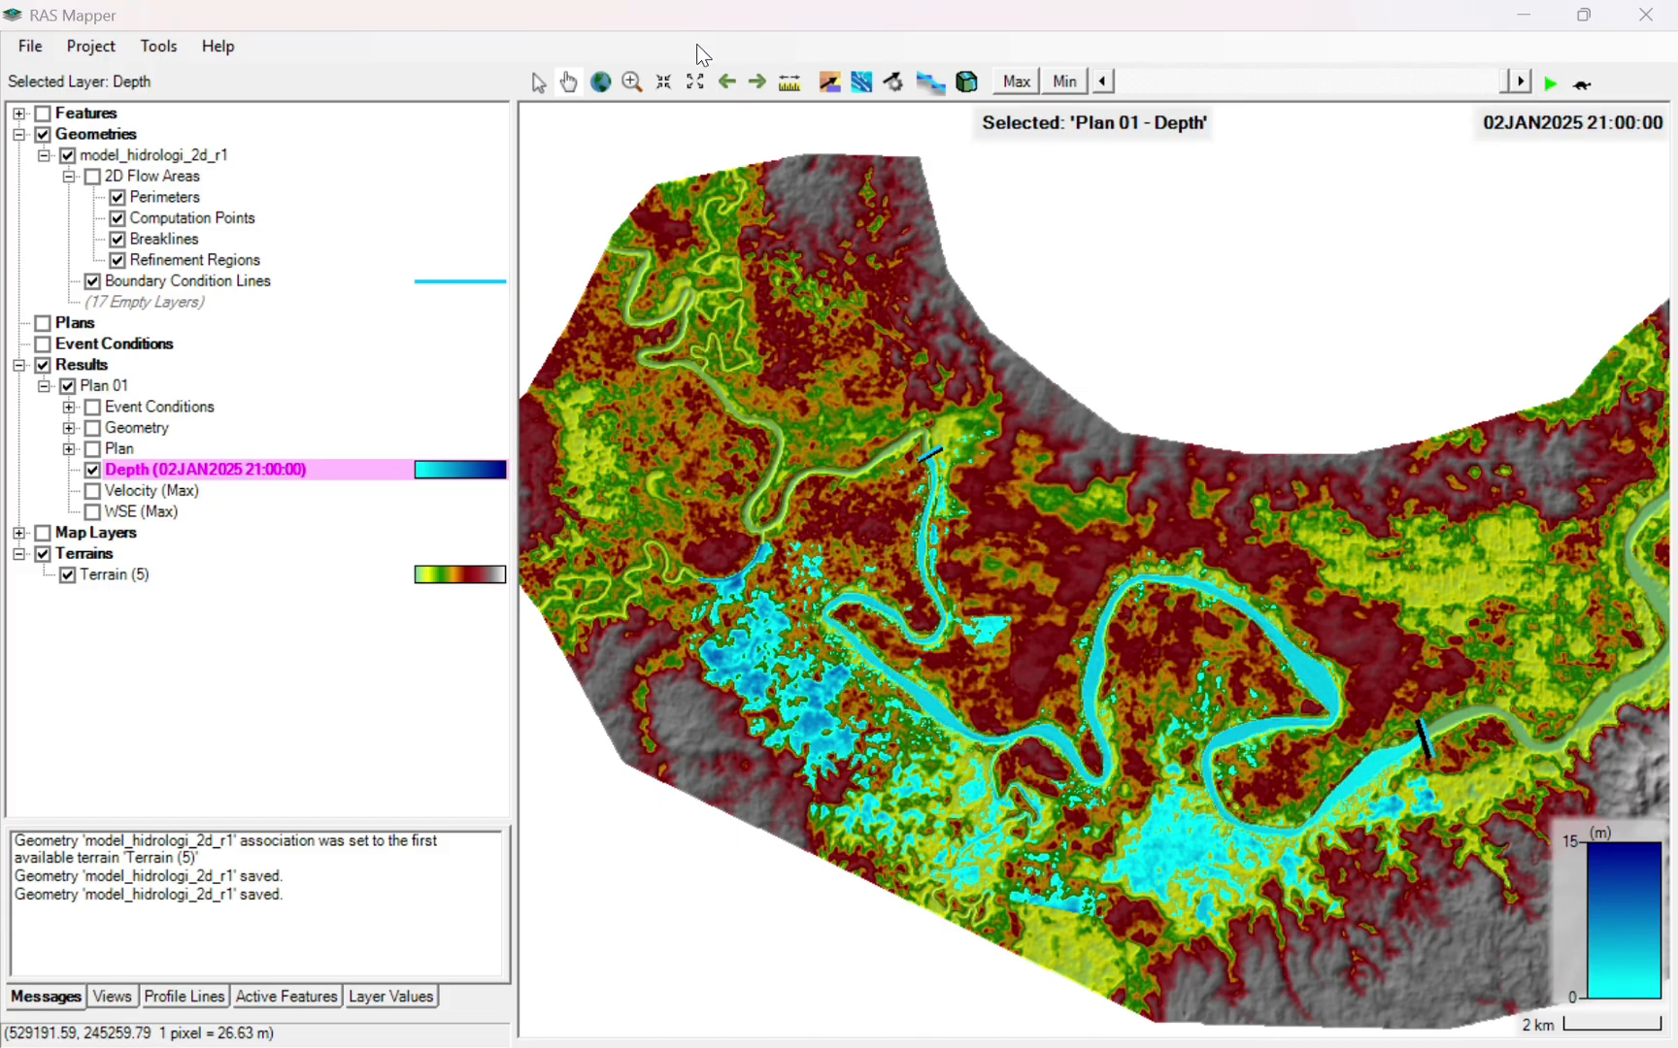
pyautogui.click(41, 532)
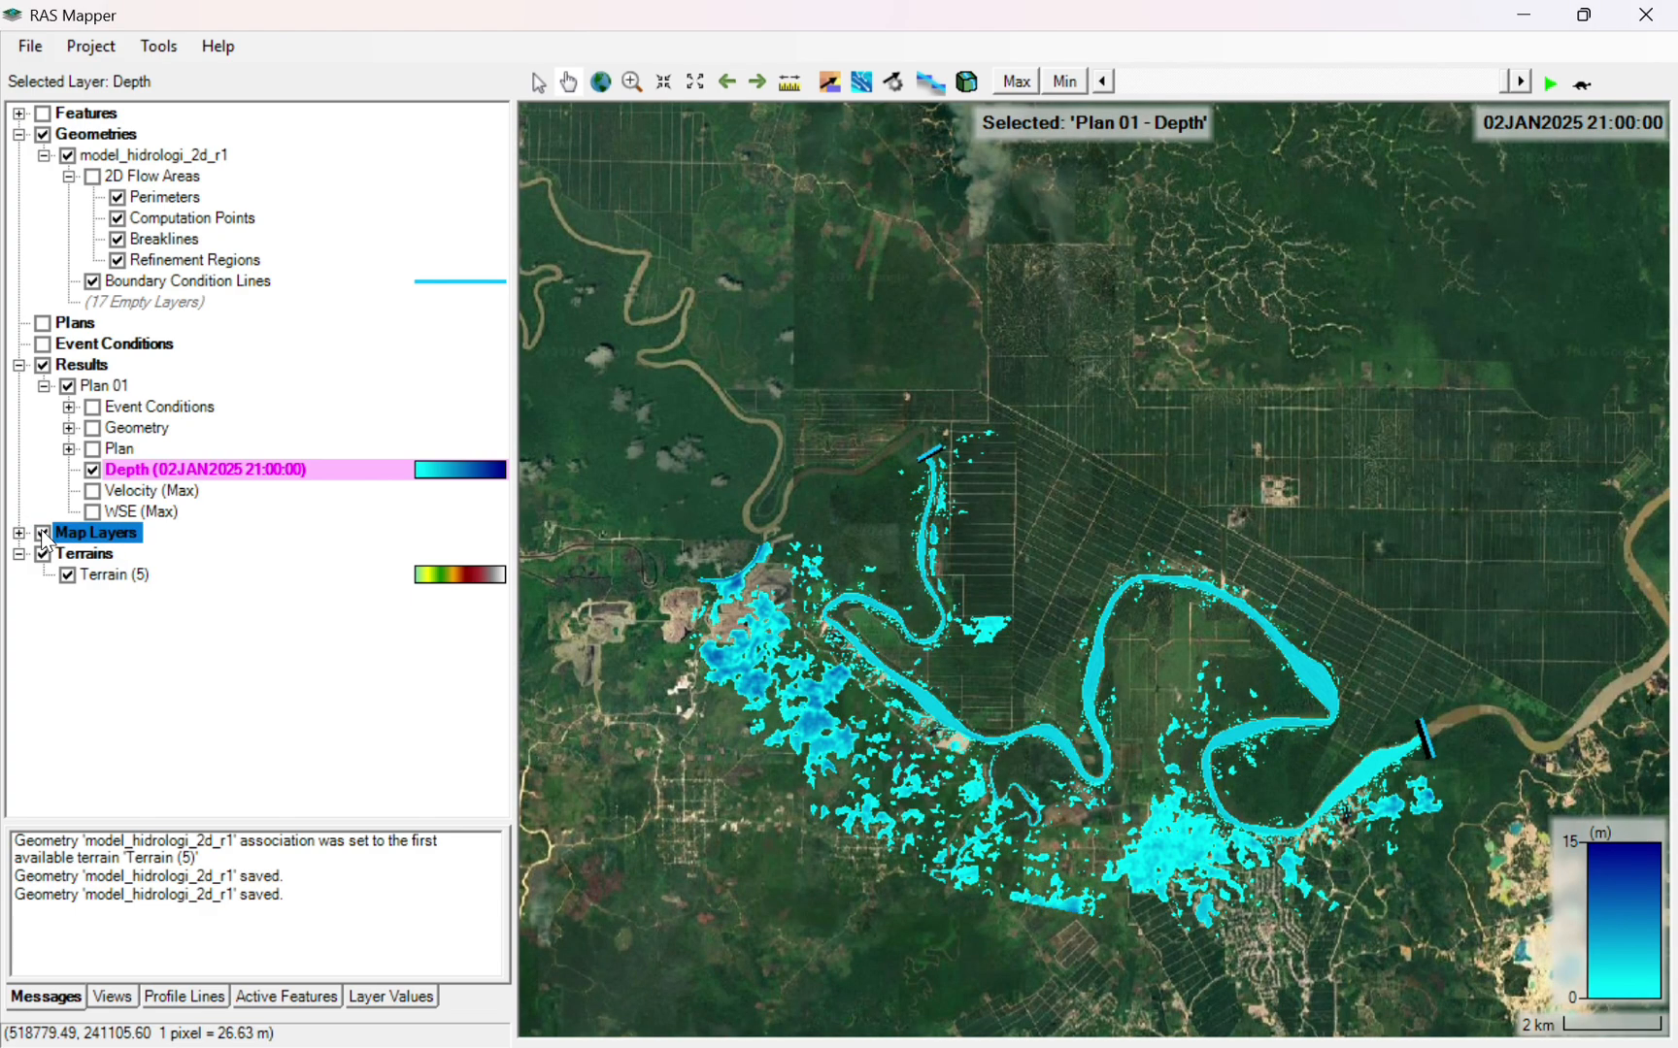
pyautogui.rightClick(44, 539)
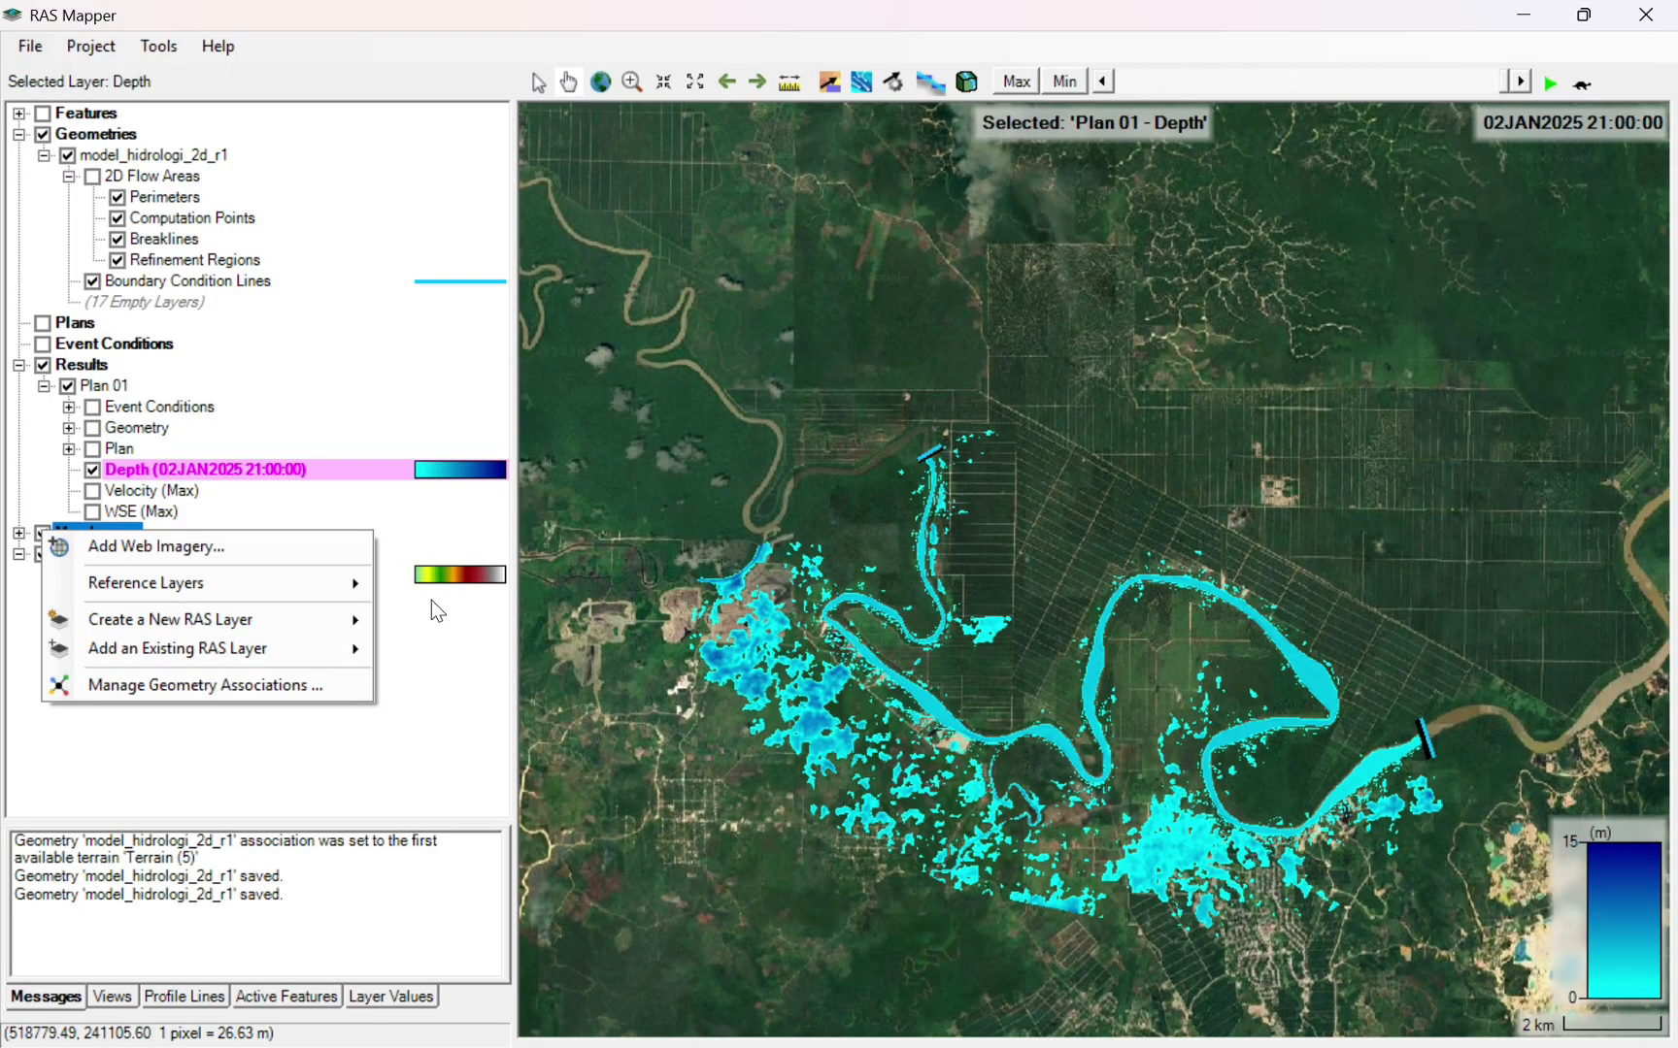
pyautogui.click(476, 661)
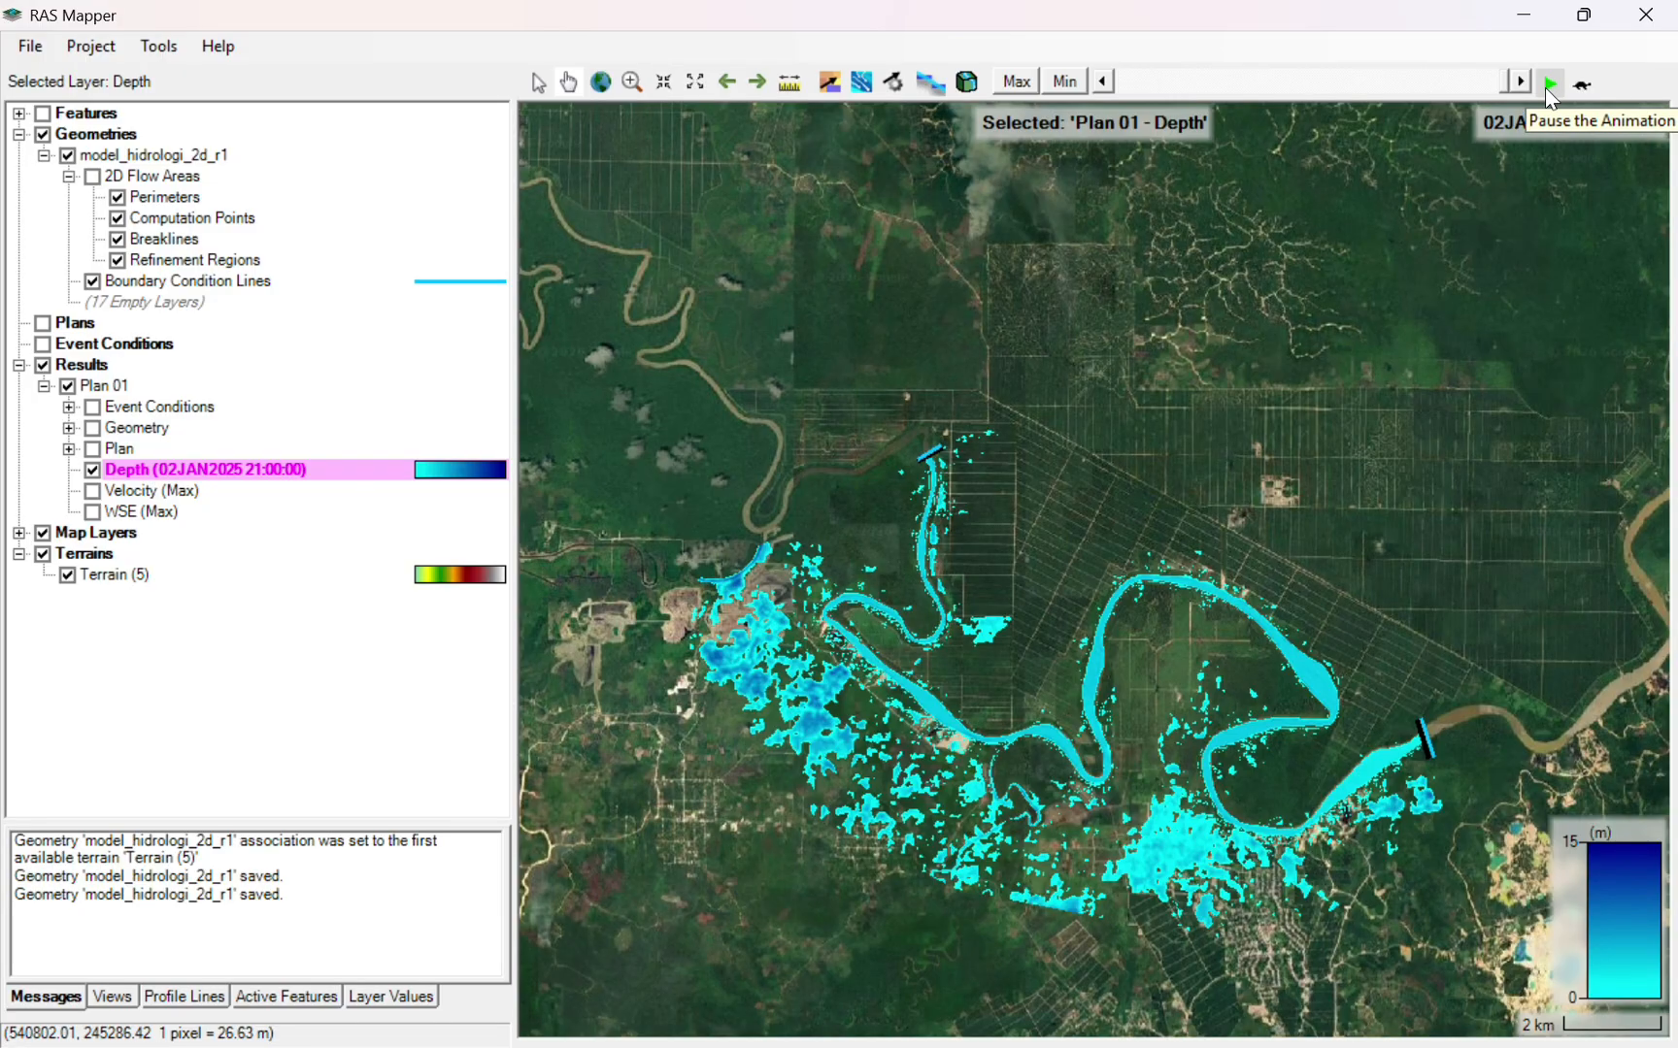
pyautogui.scroll(3, 1165, 874)
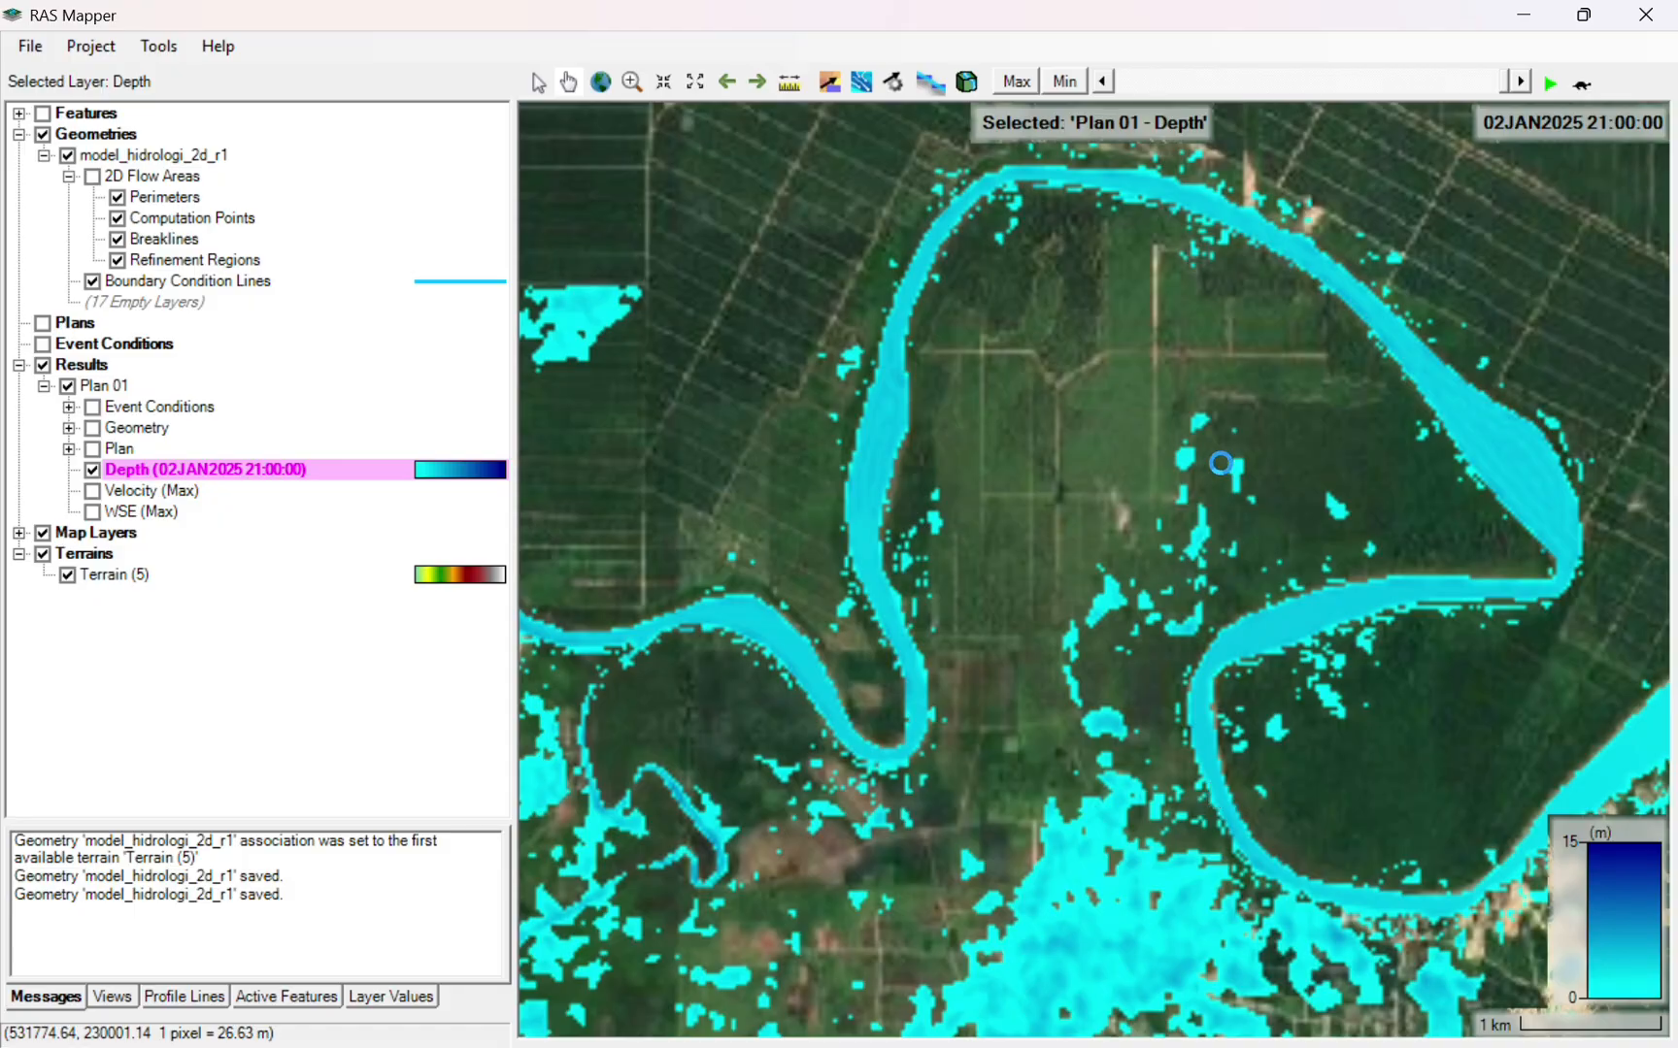
pyautogui.moveTo(1125, 823); pyautogui.dragTo(1092, 350)
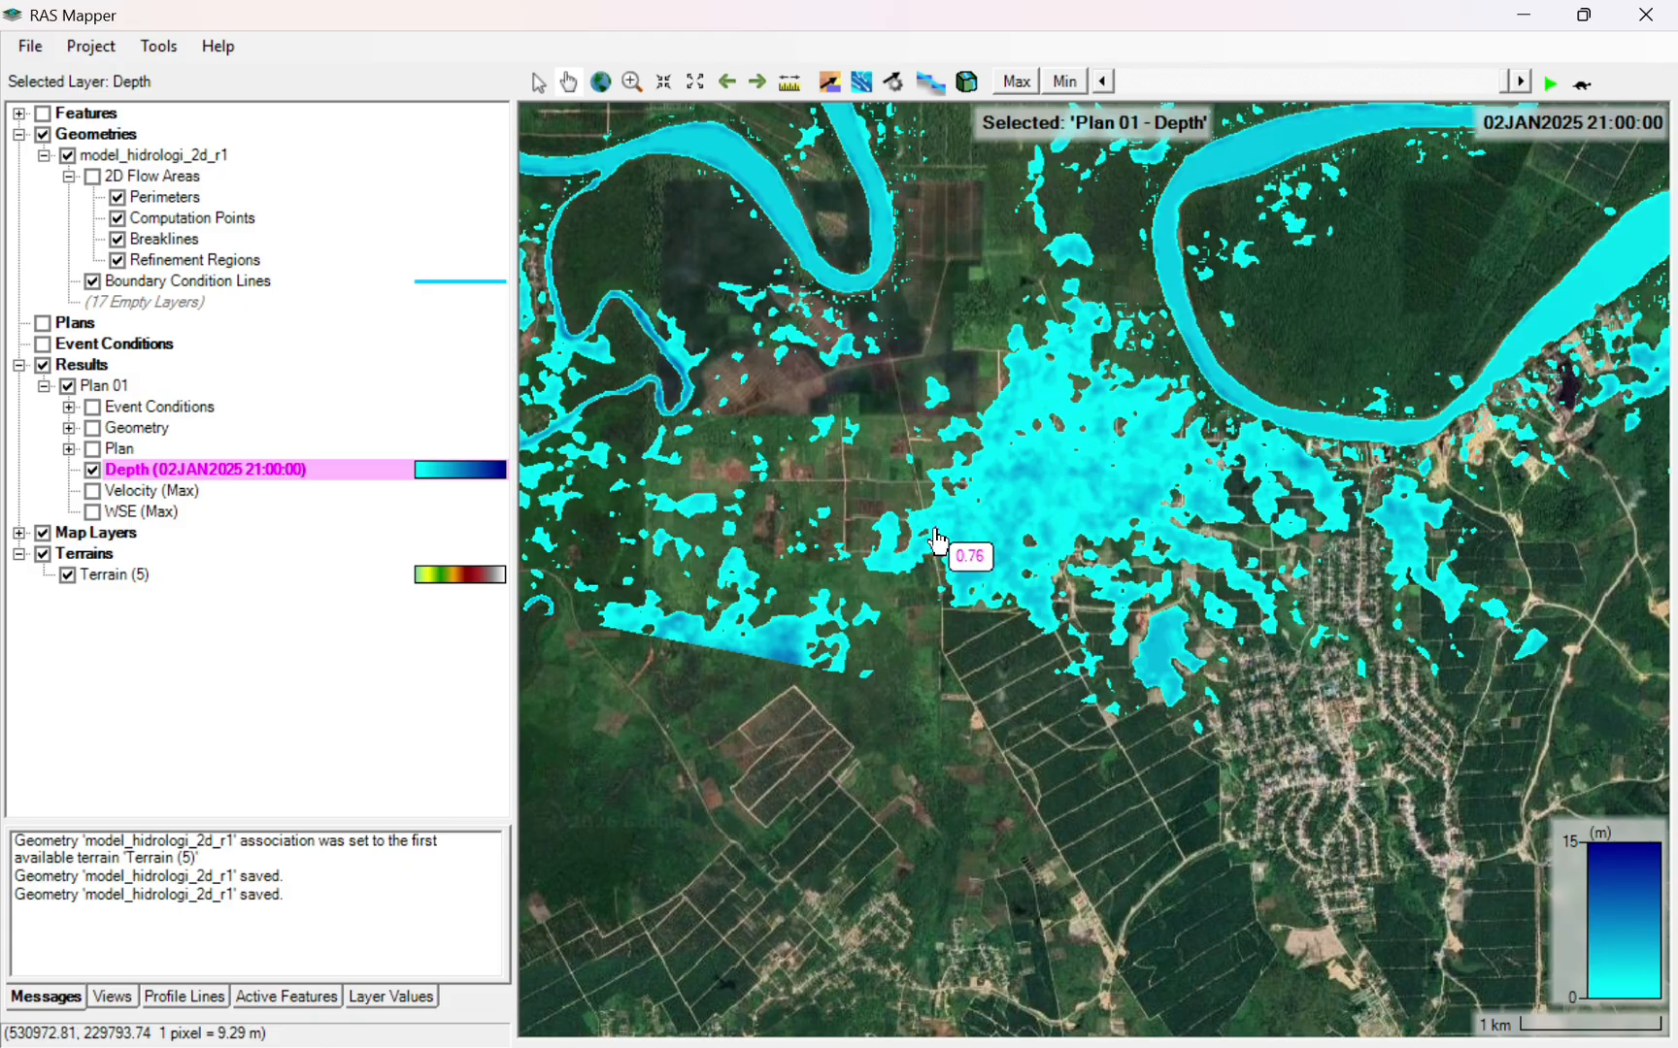
pyautogui.scroll(-2, 1011, 379)
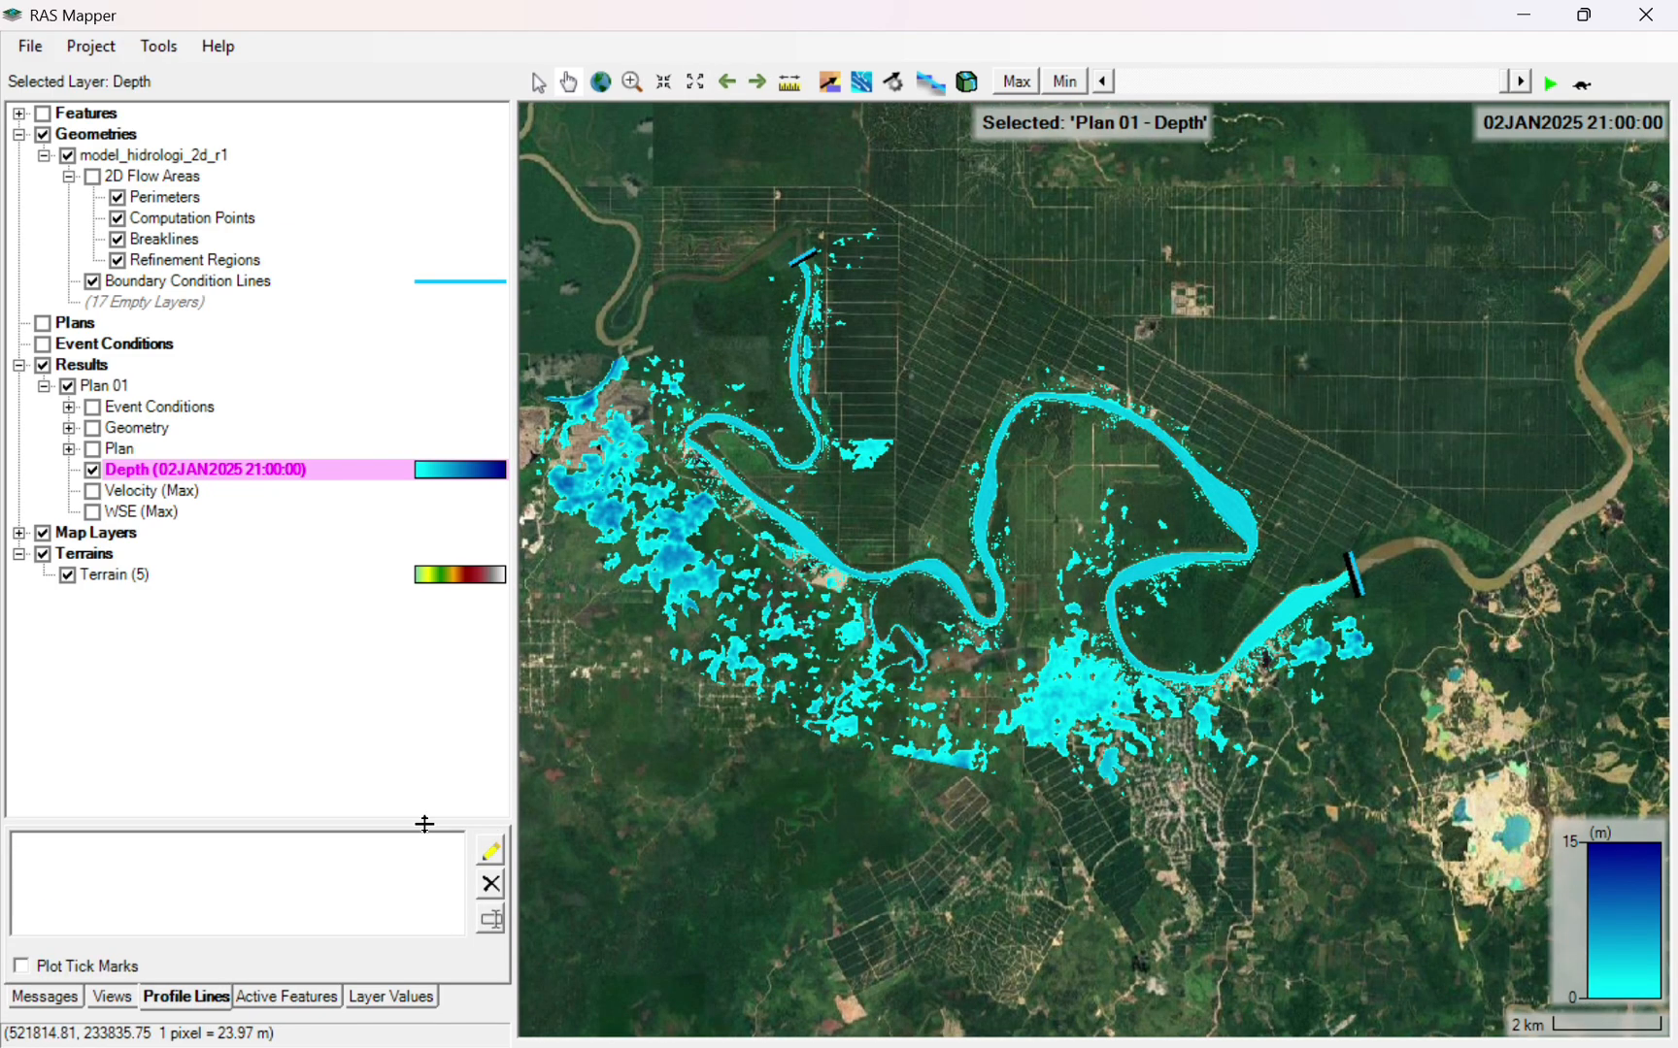
# - Enlarge the profile lines list and draw a profile line across the river on the northeastern bend, naming it Profile Line 1
pyautogui.moveTo(424, 822); pyautogui.dragTo(440, 630)
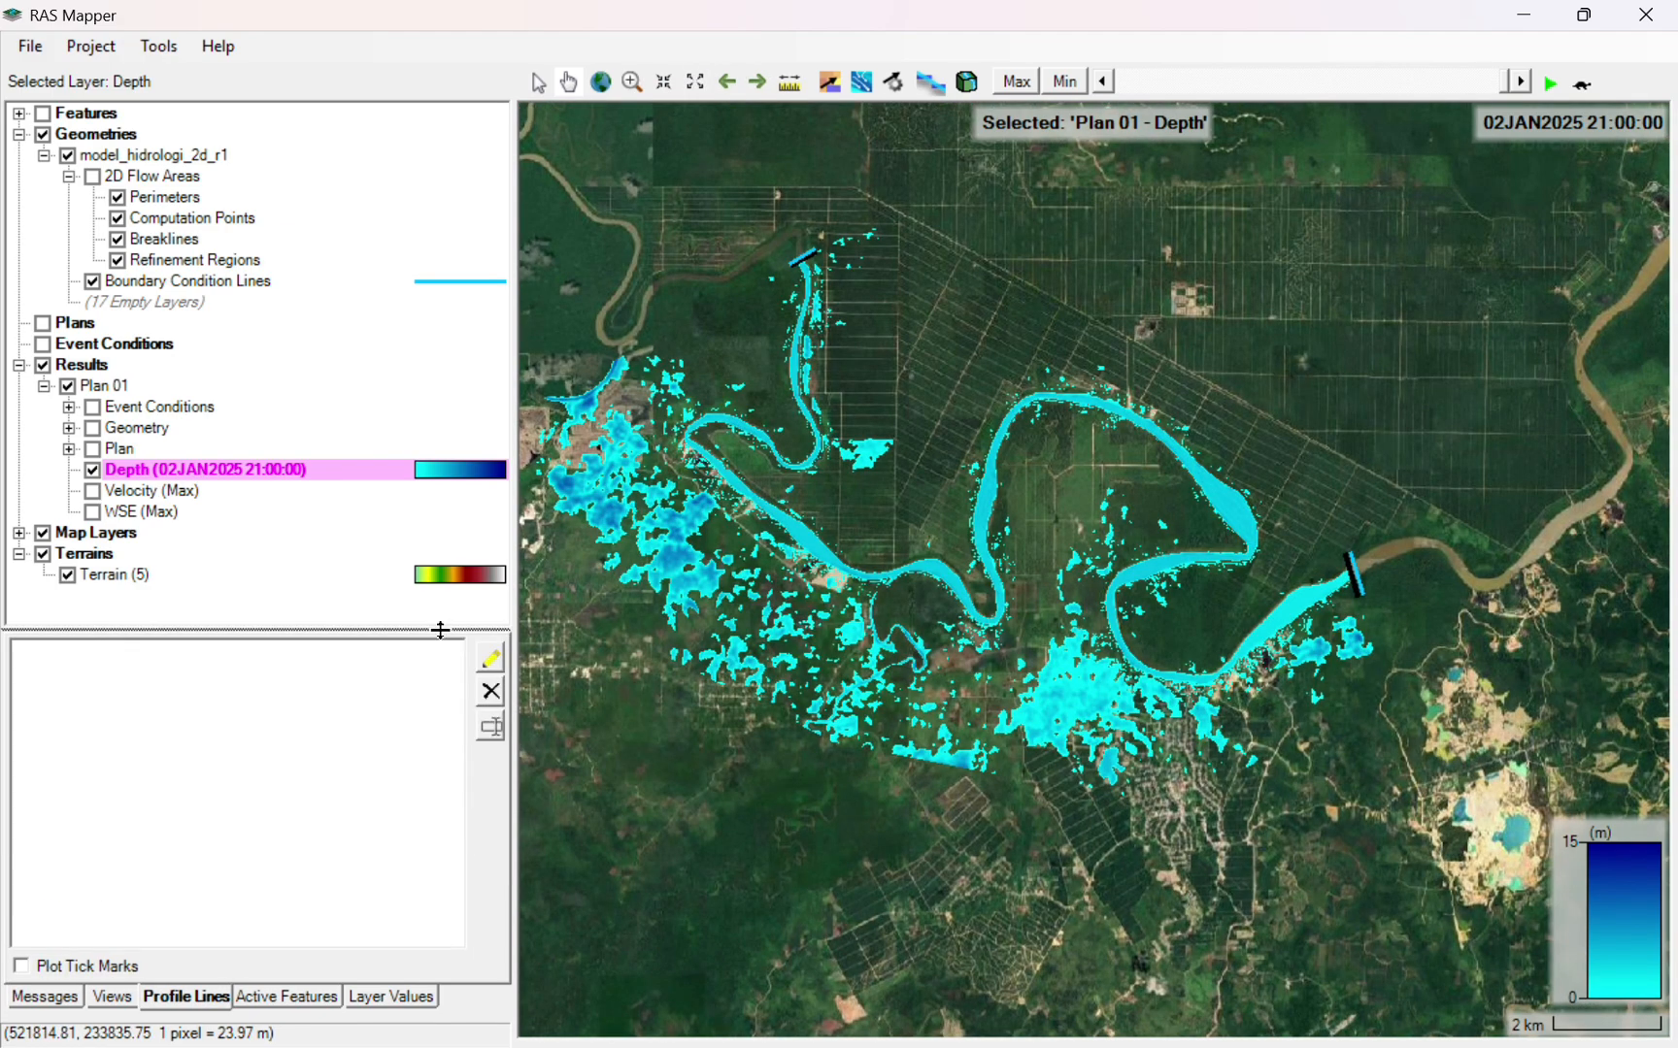
pyautogui.scroll(2, 1148, 532)
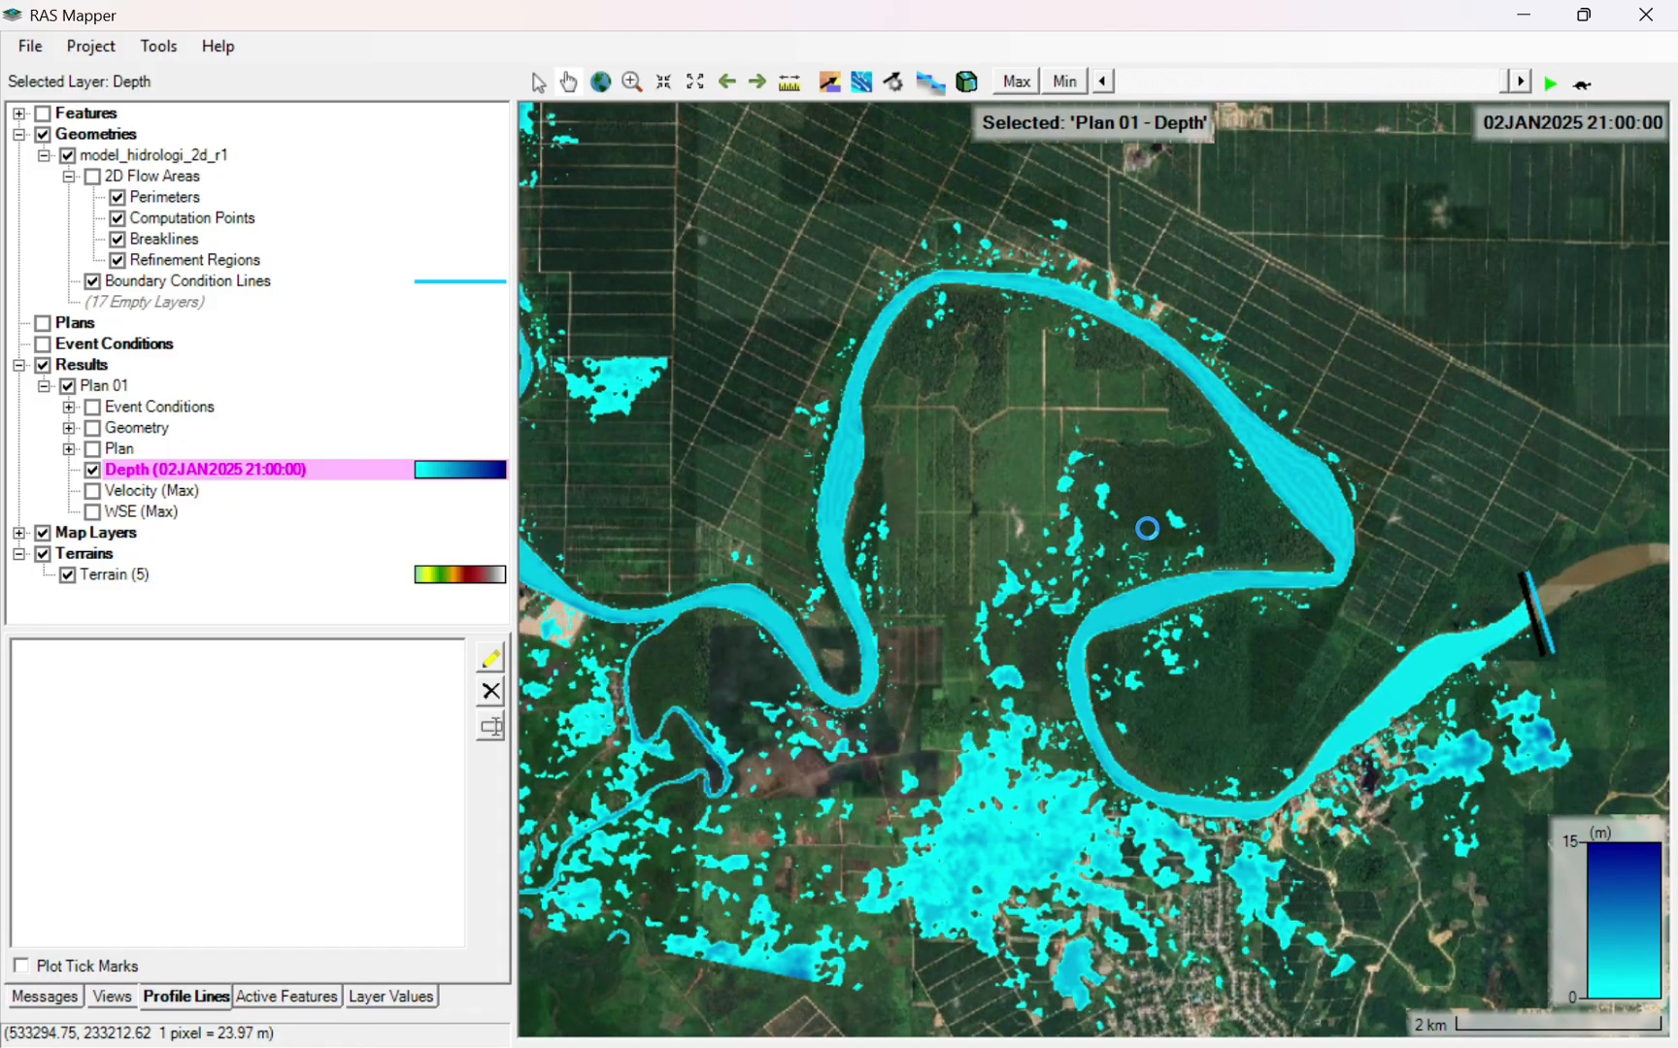
pyautogui.click(480, 652)
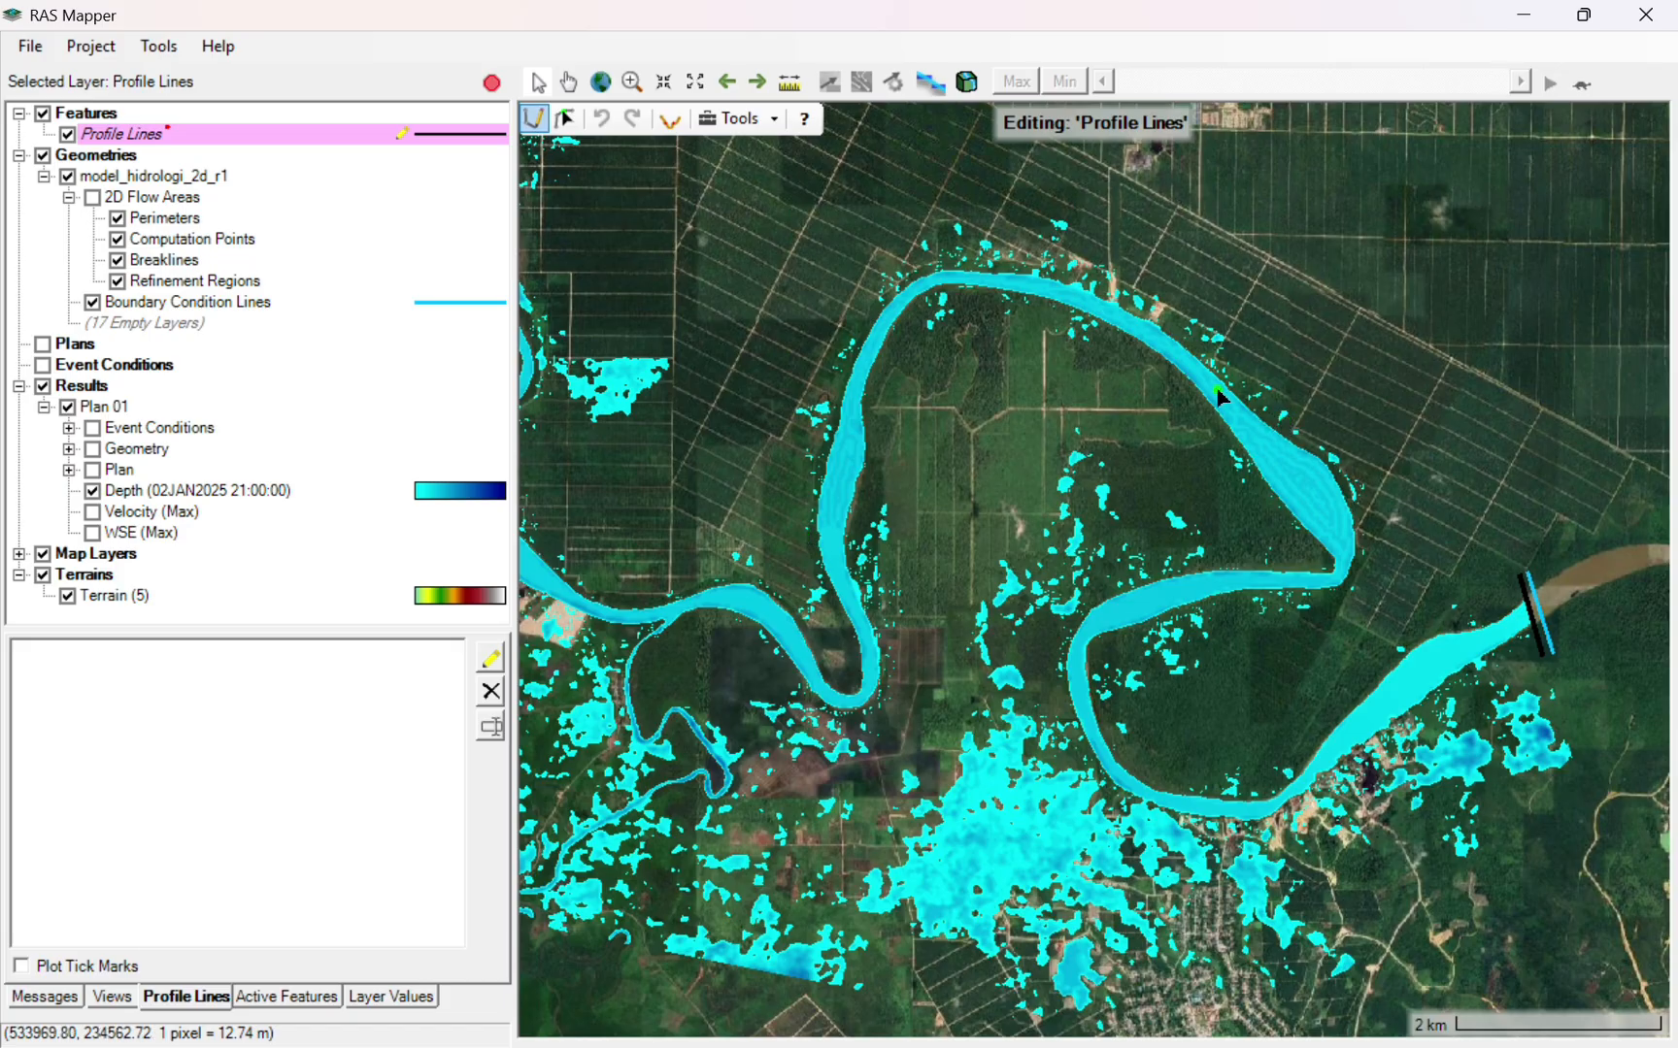
pyautogui.click(1236, 362)
pyautogui.doubleClick(1182, 407)
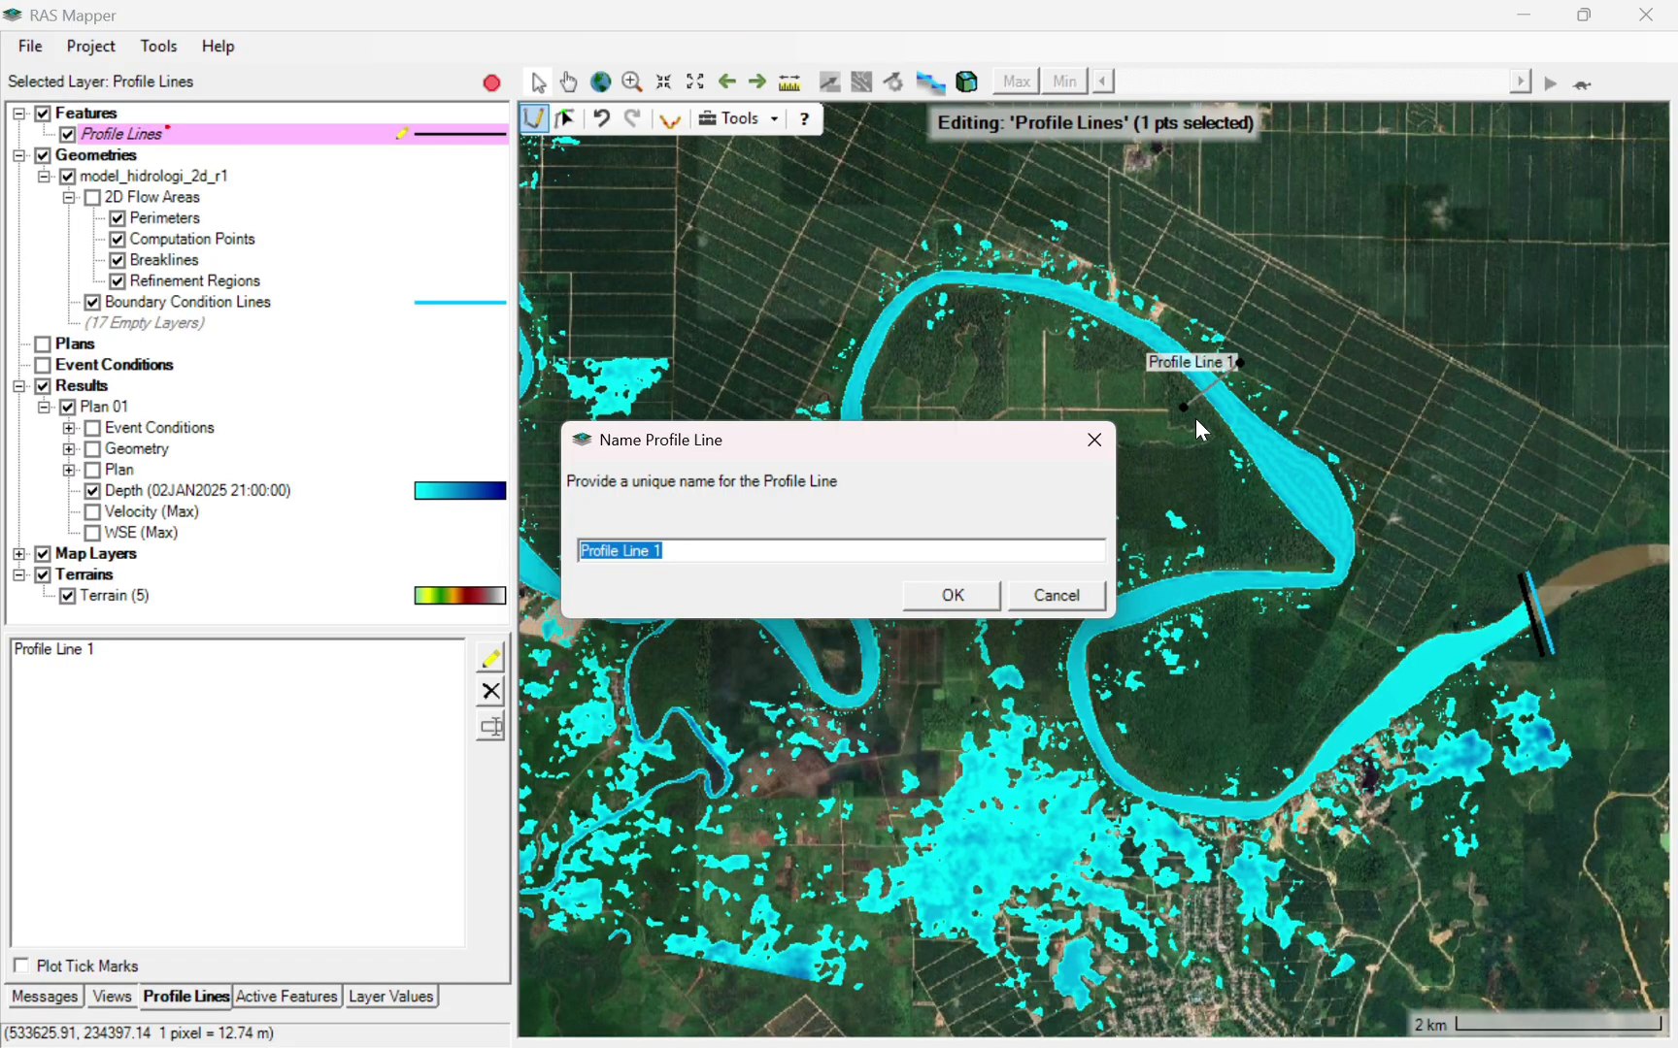
pyautogui.click(938, 589)
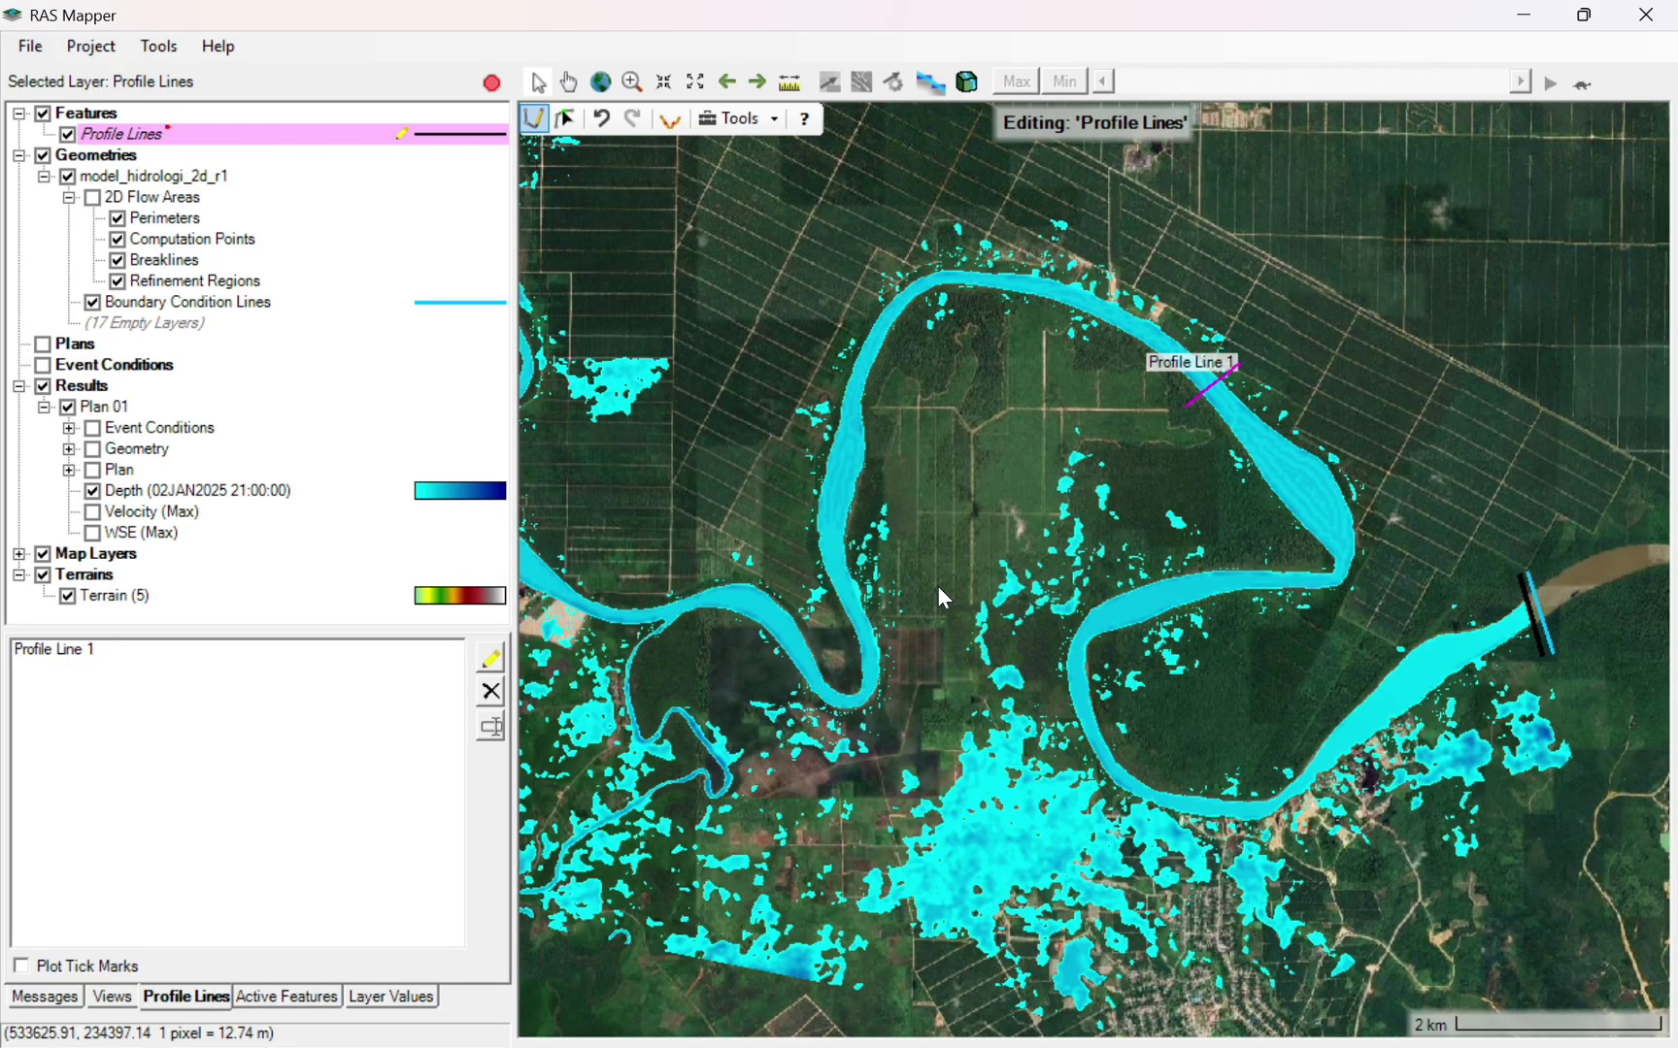
# - Plot the flow time series along Profile Line 1 and maximize the plot window to examine the hydrograph
pyautogui.click(568, 83)
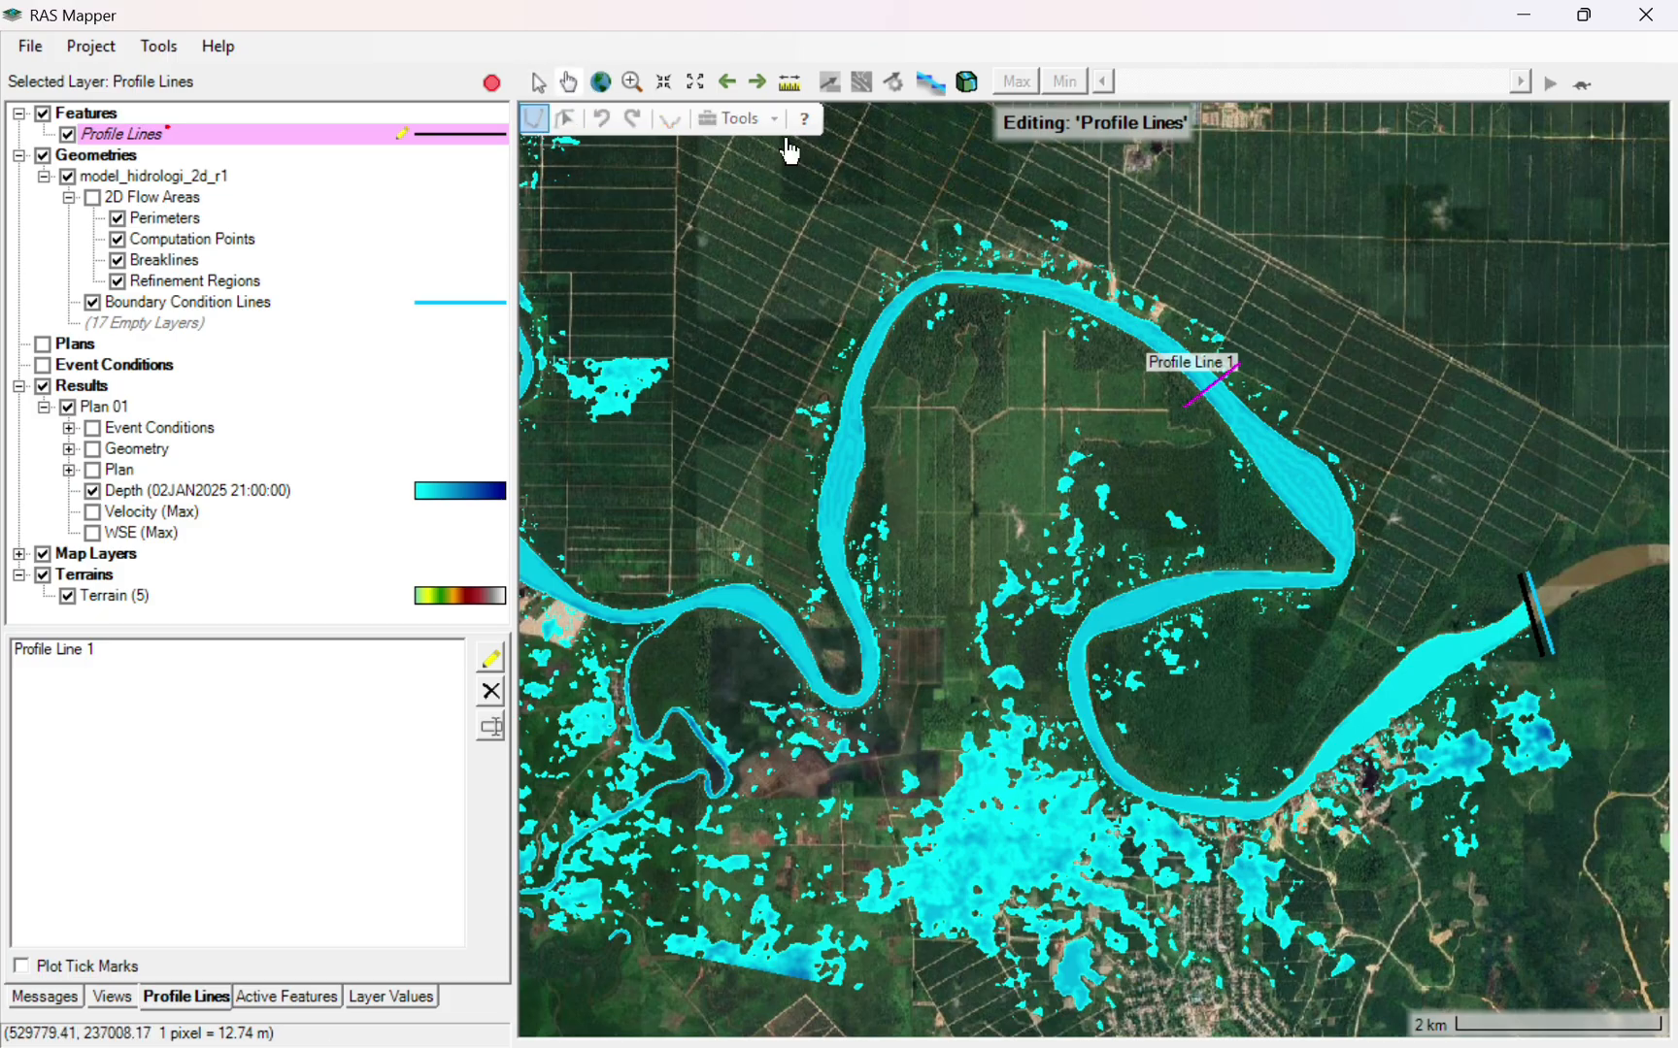
pyautogui.rightClick(1205, 385)
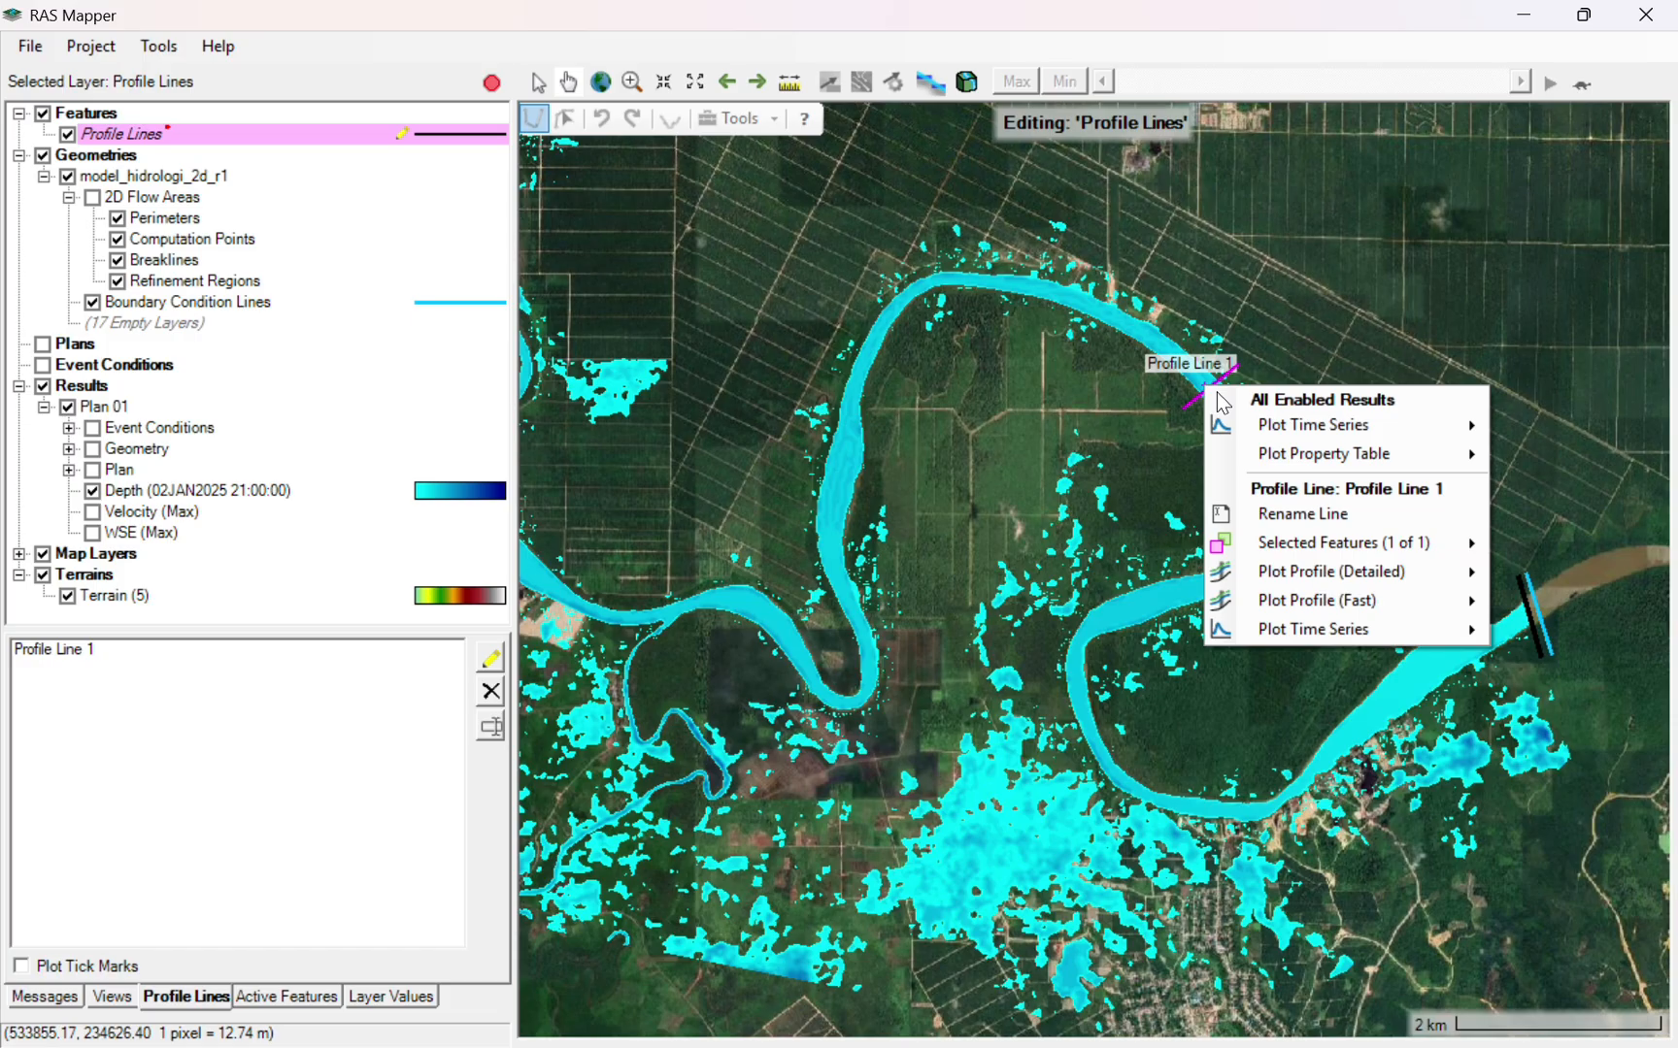
pyautogui.moveTo(1364, 633)
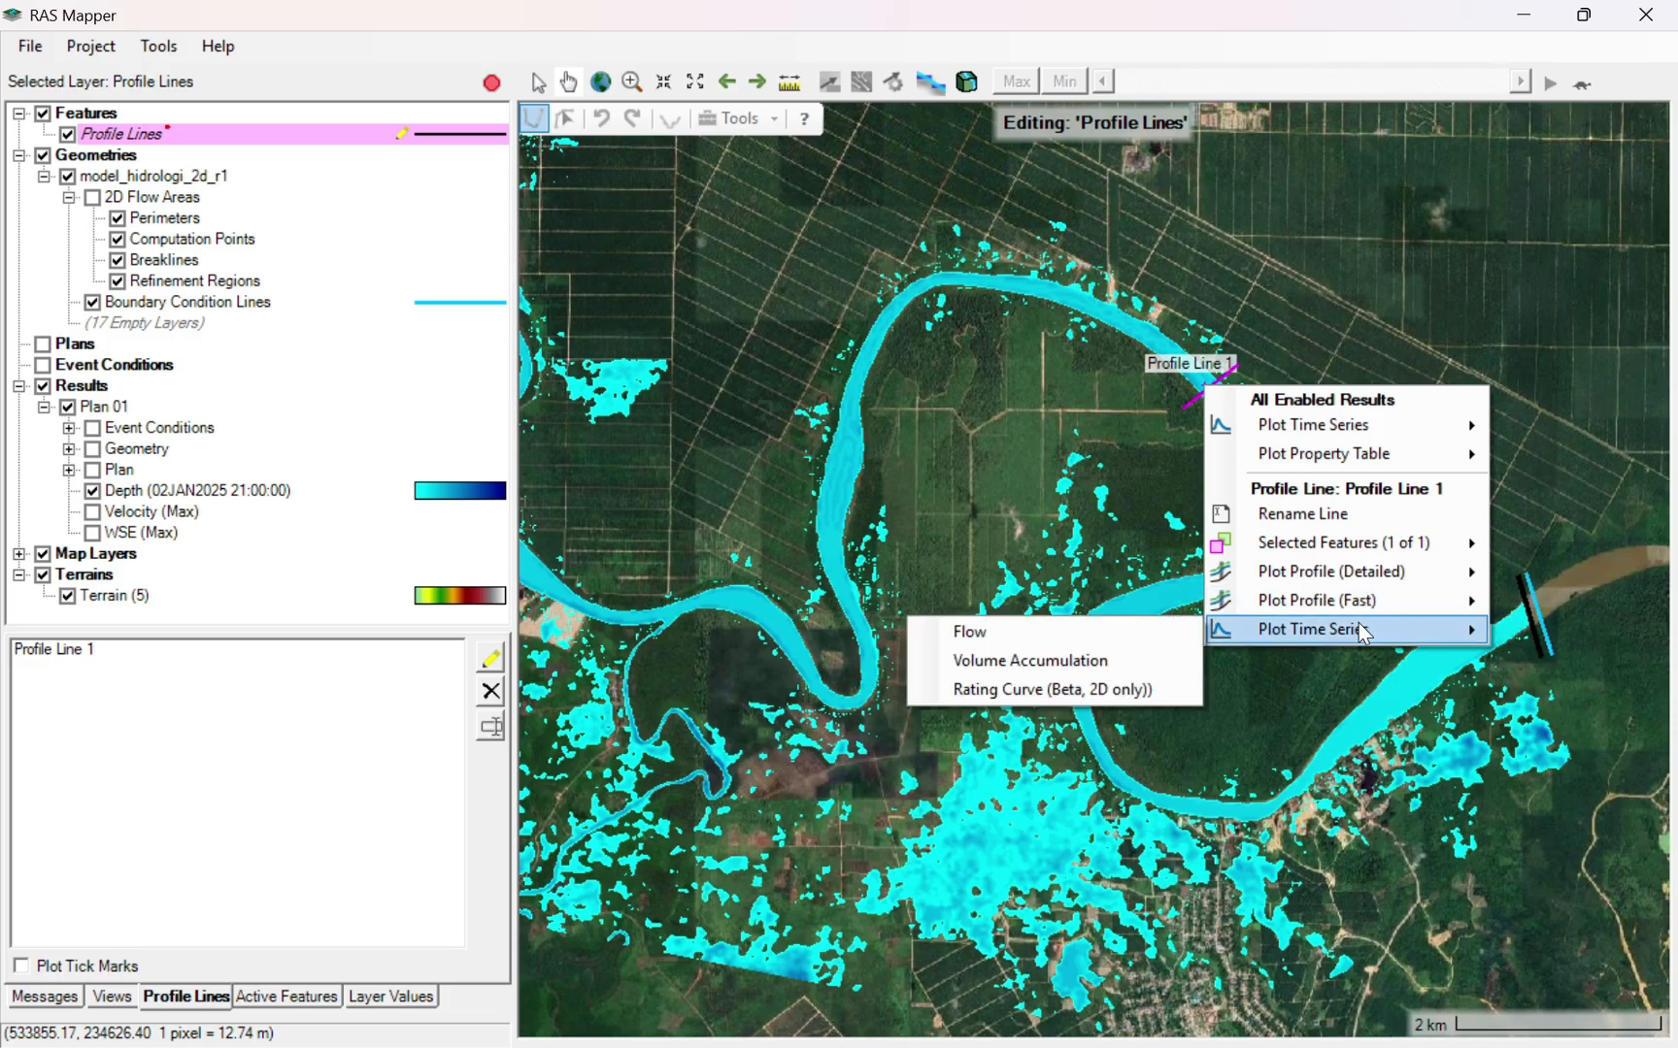
pyautogui.click(1074, 631)
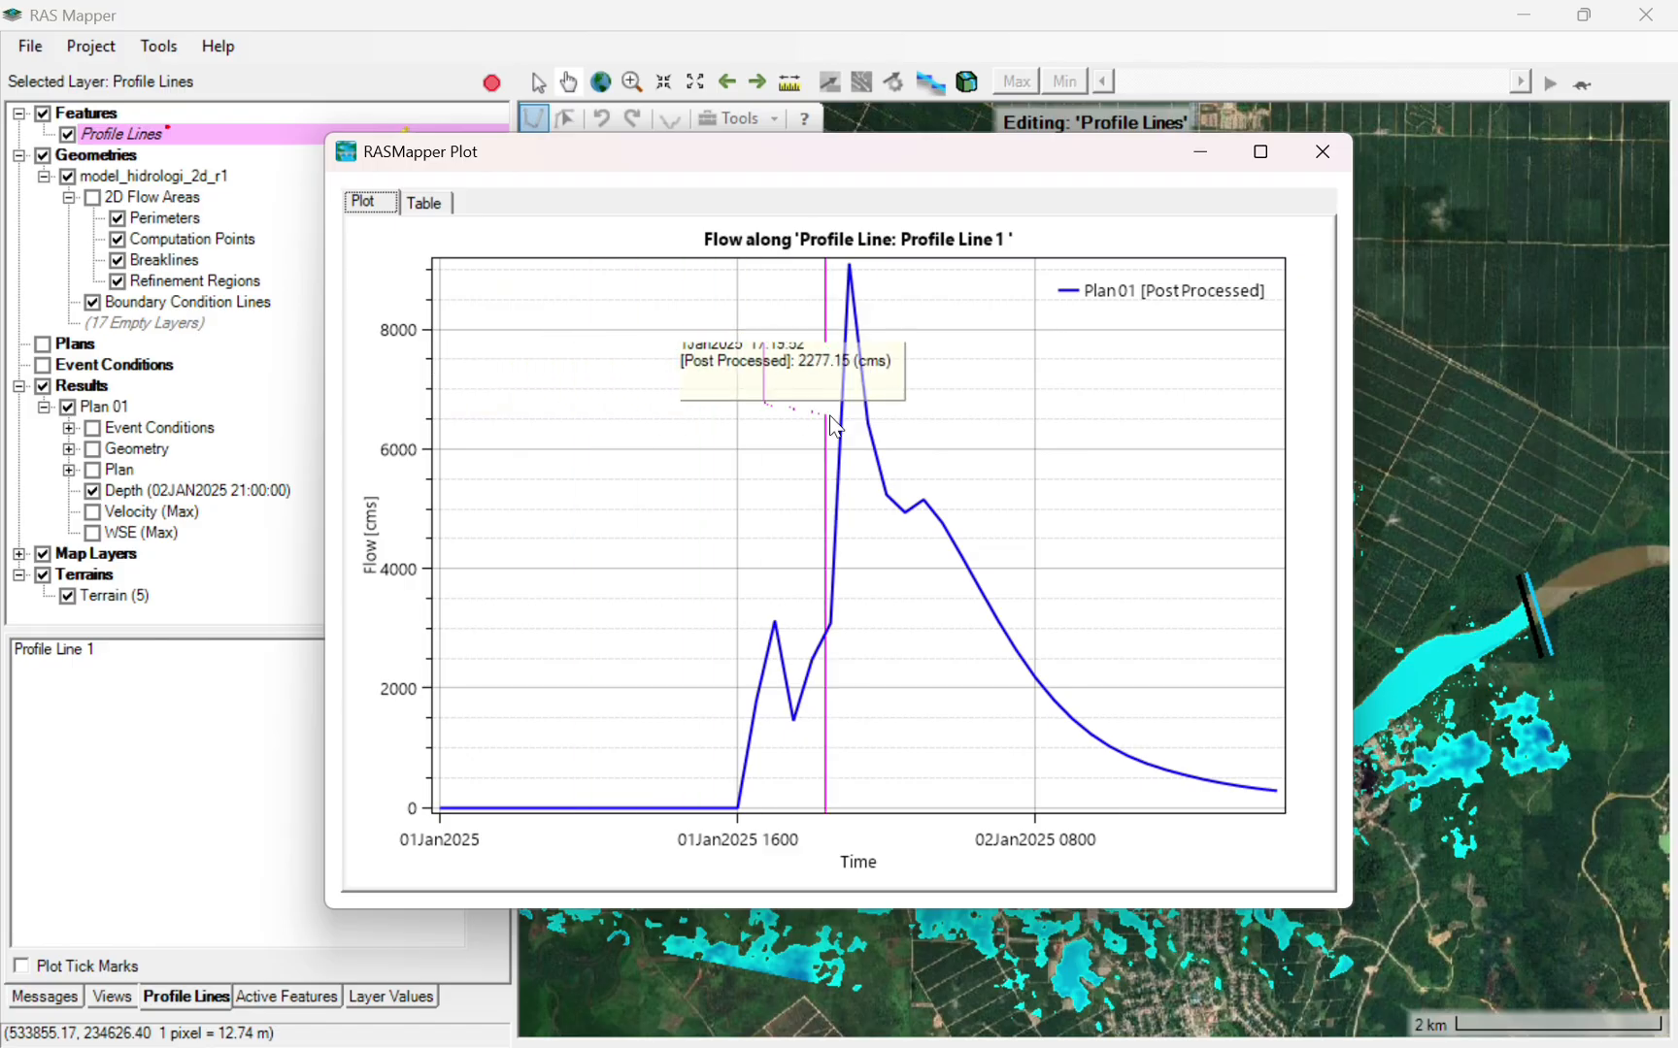
pyautogui.click(1260, 152)
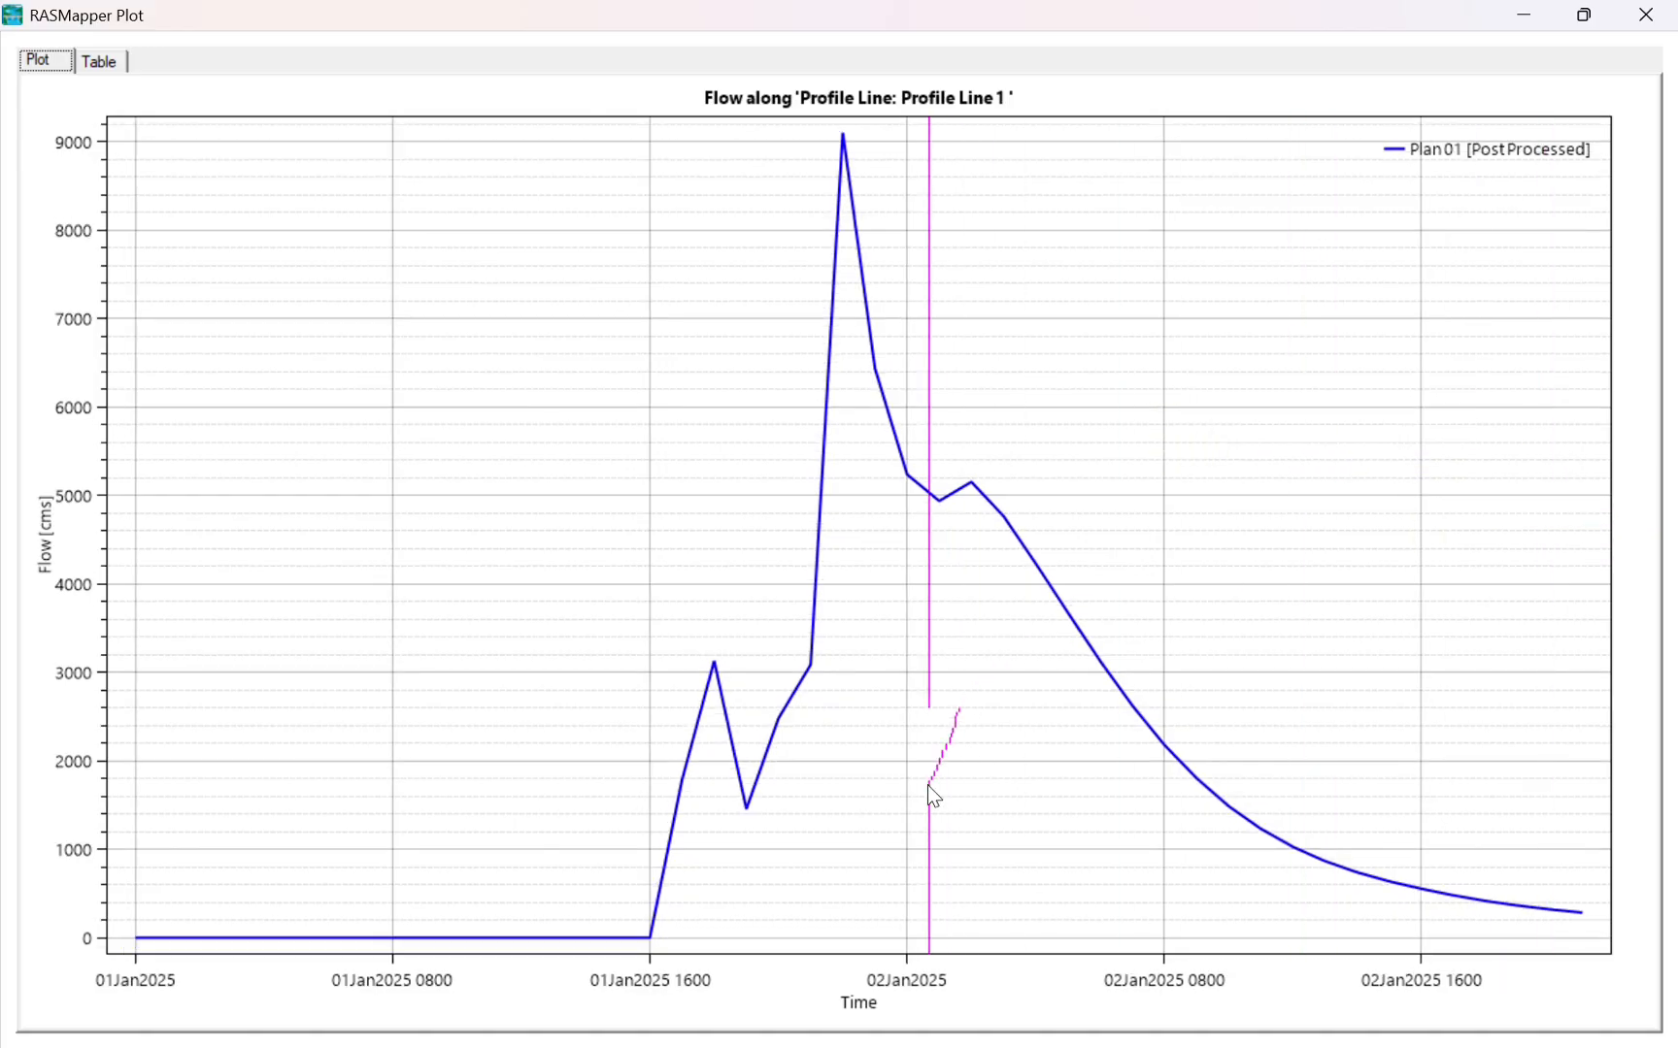
# - Hide the Depth layer and display the maximum Velocity layer of Plan 01 to examine the flow along the river
pyautogui.click(93, 491)
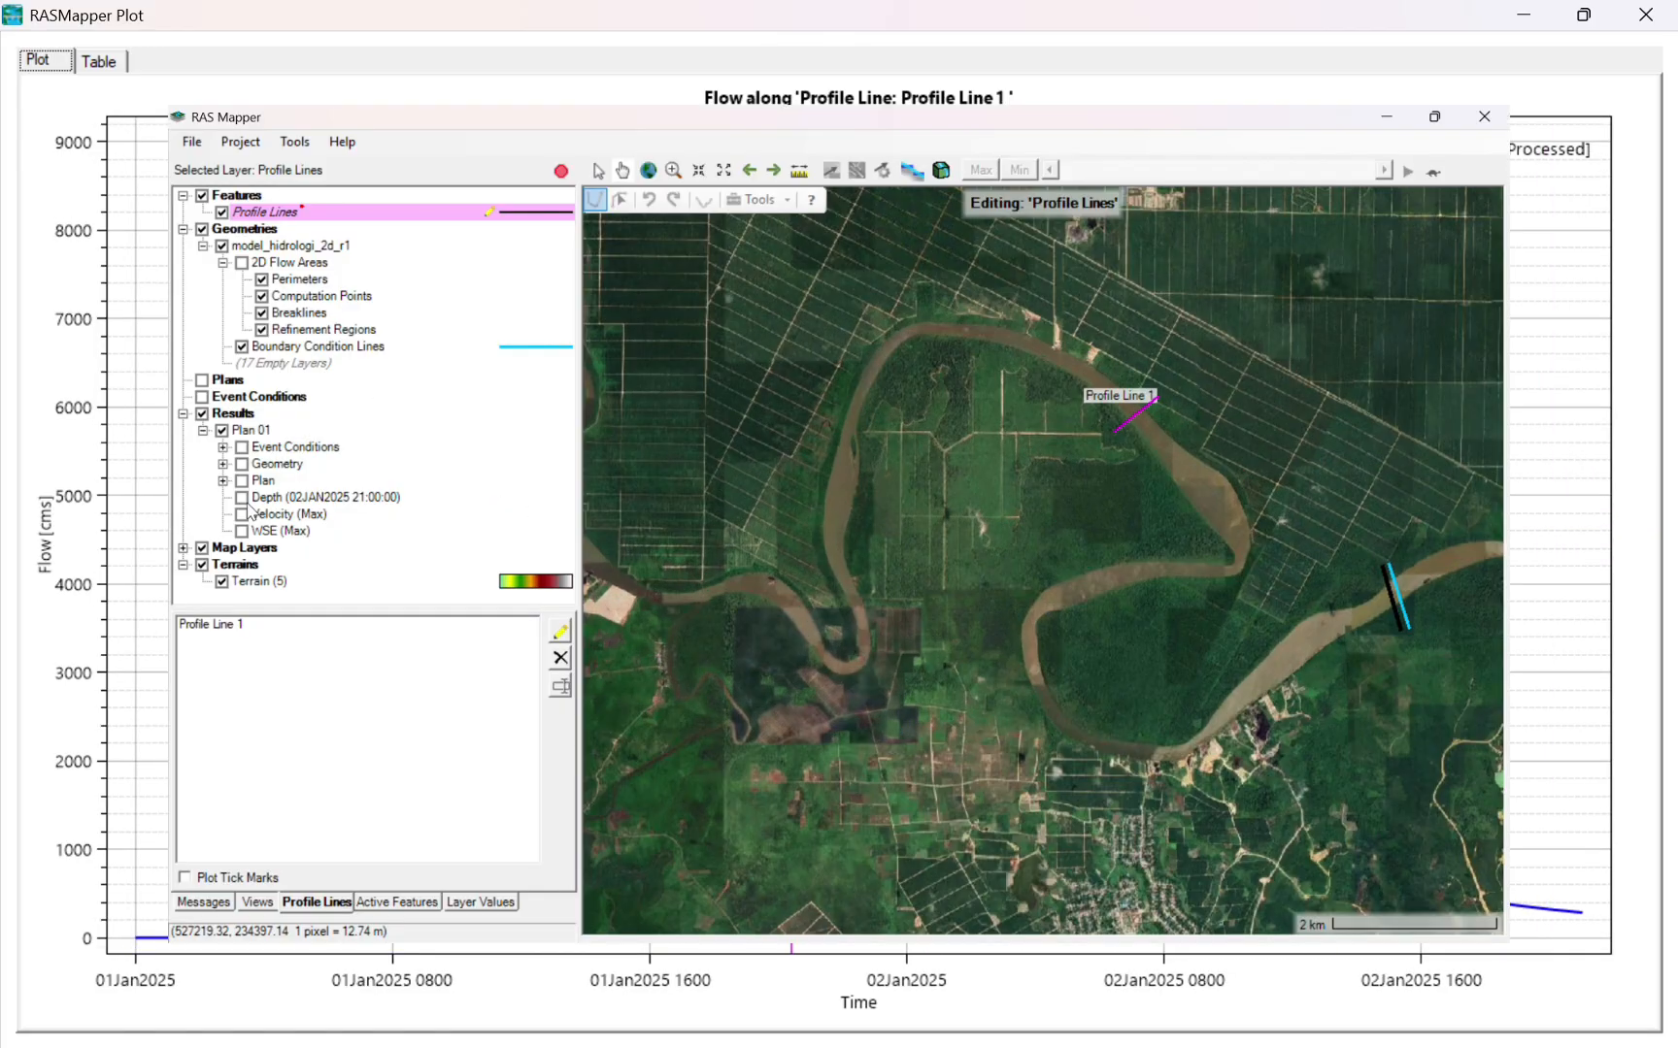
pyautogui.click(92, 512)
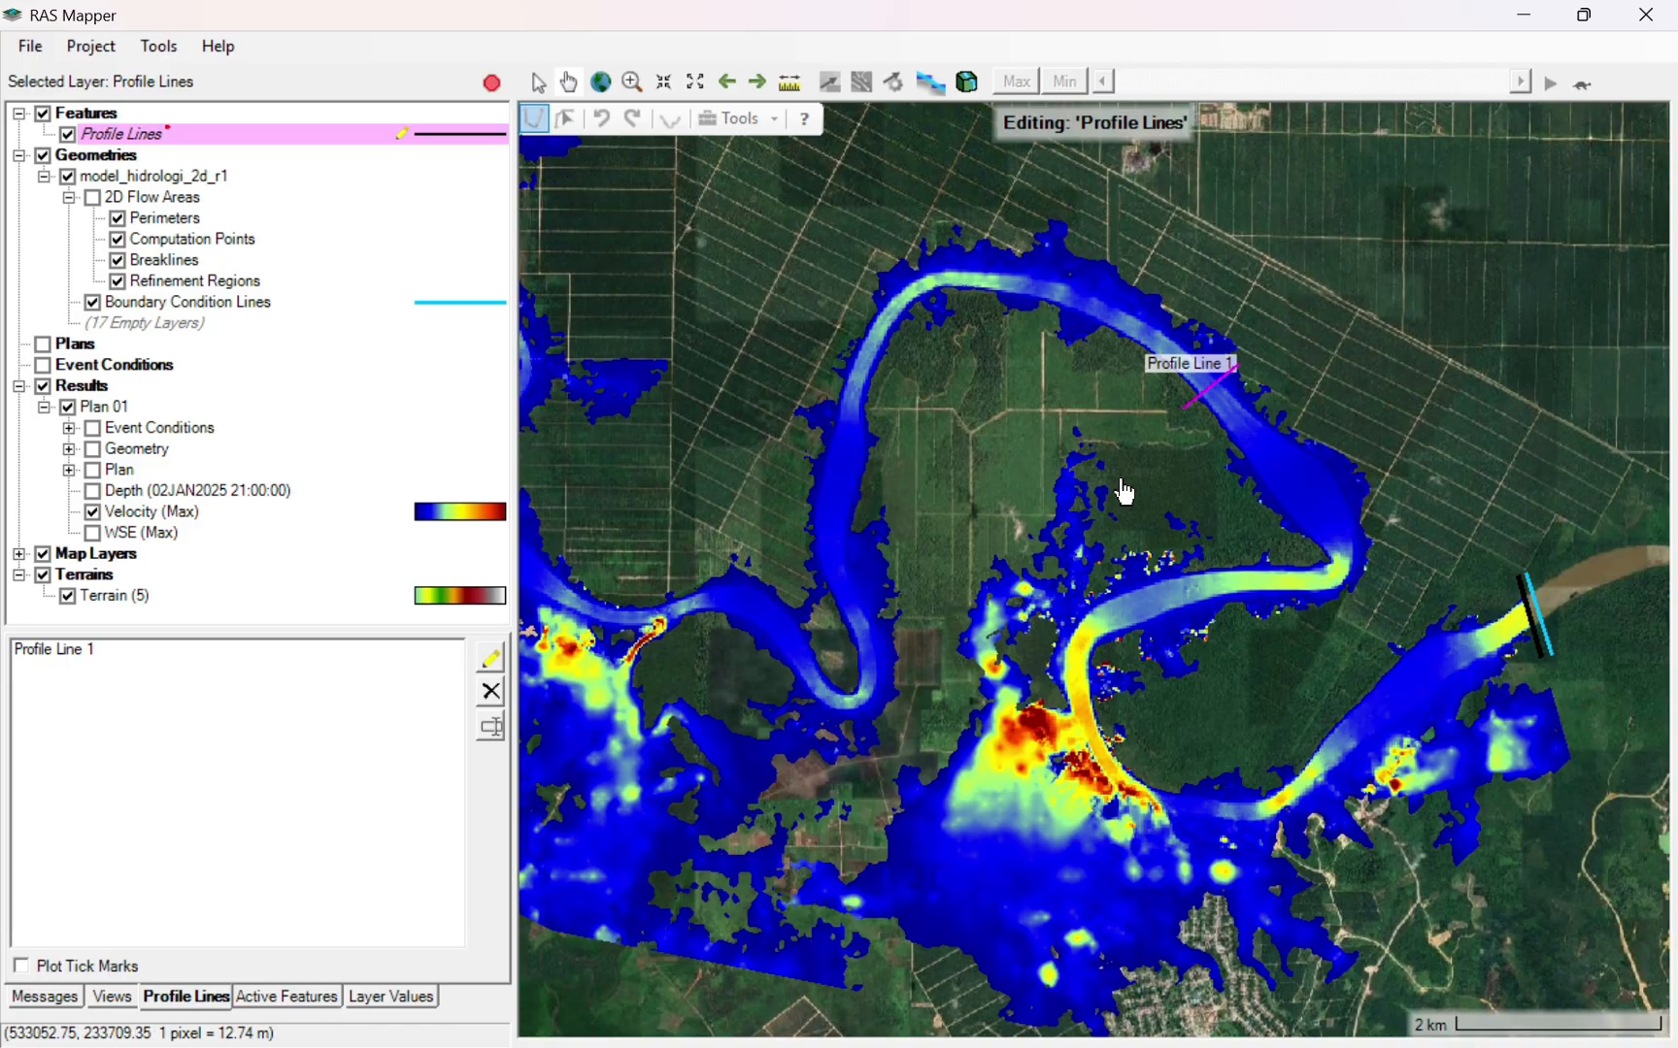
pyautogui.scroll(-1, 1121, 478)
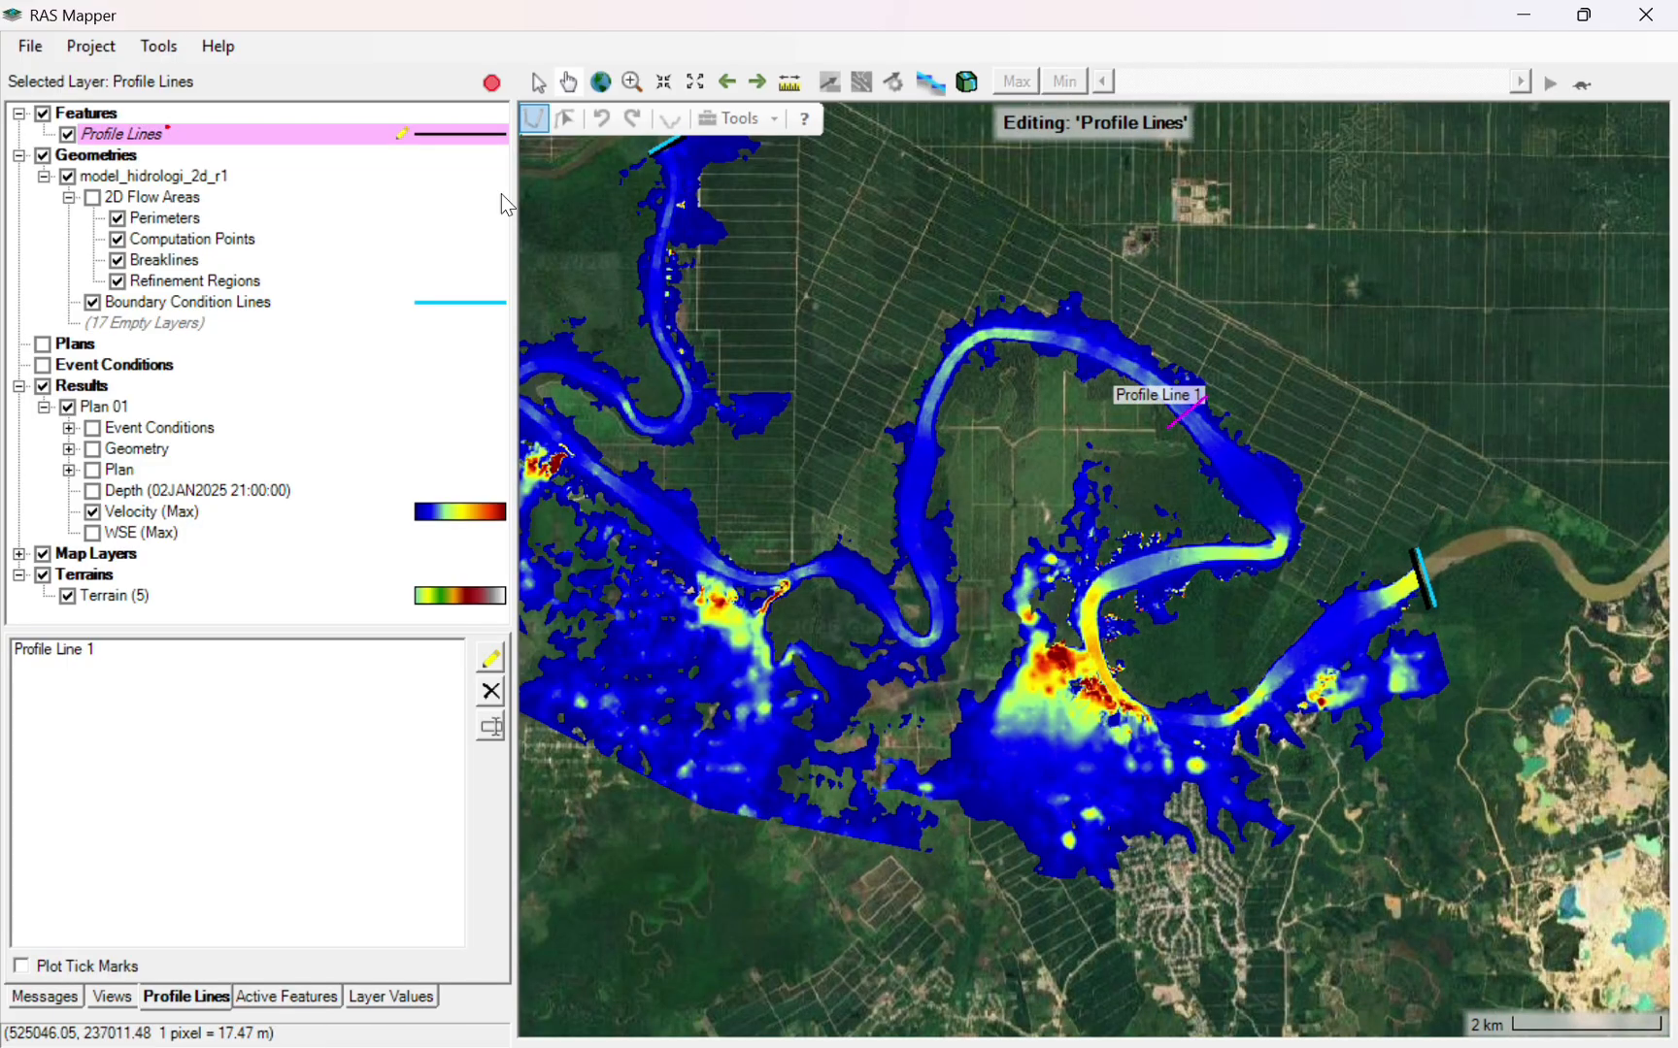
pyautogui.moveTo(1117, 564); pyautogui.dragTo(1282, 456)
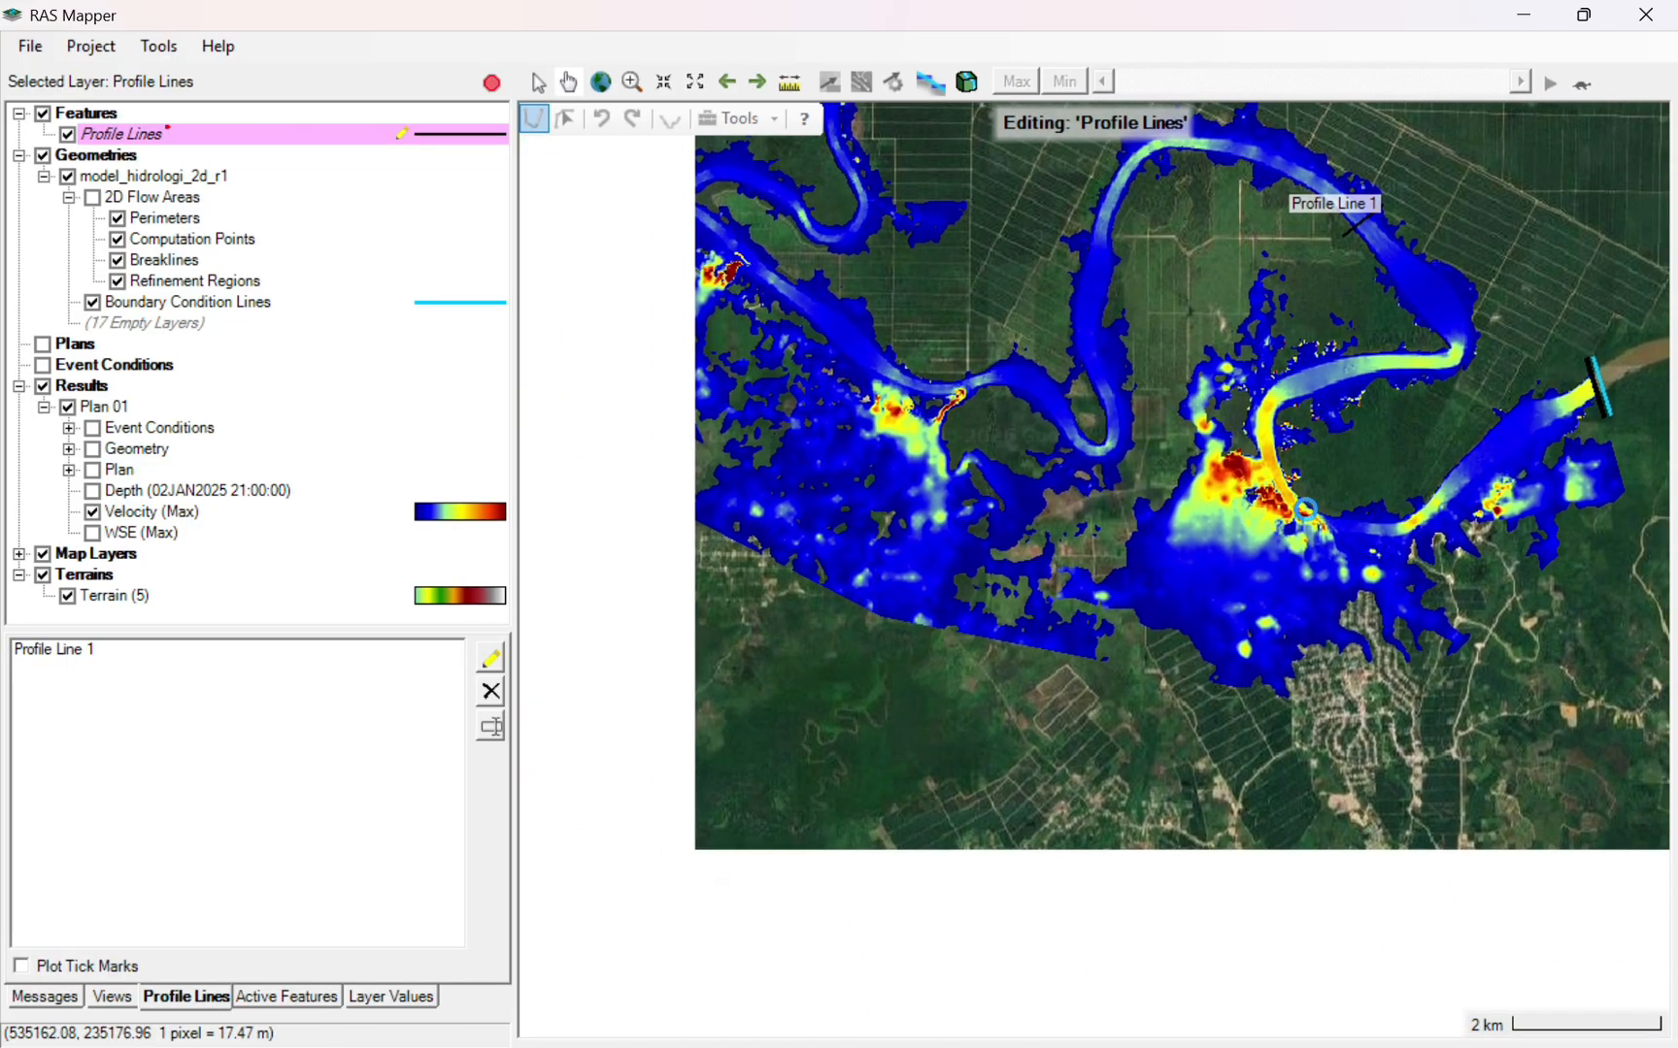
# - Hide the Velocity layer and add a maximum Depth * Velocity results map to Plan 01, stored as a raster based on Terrain (5)
pyautogui.scroll(2, 1299, 513)
pyautogui.scroll(-2, 1228, 477)
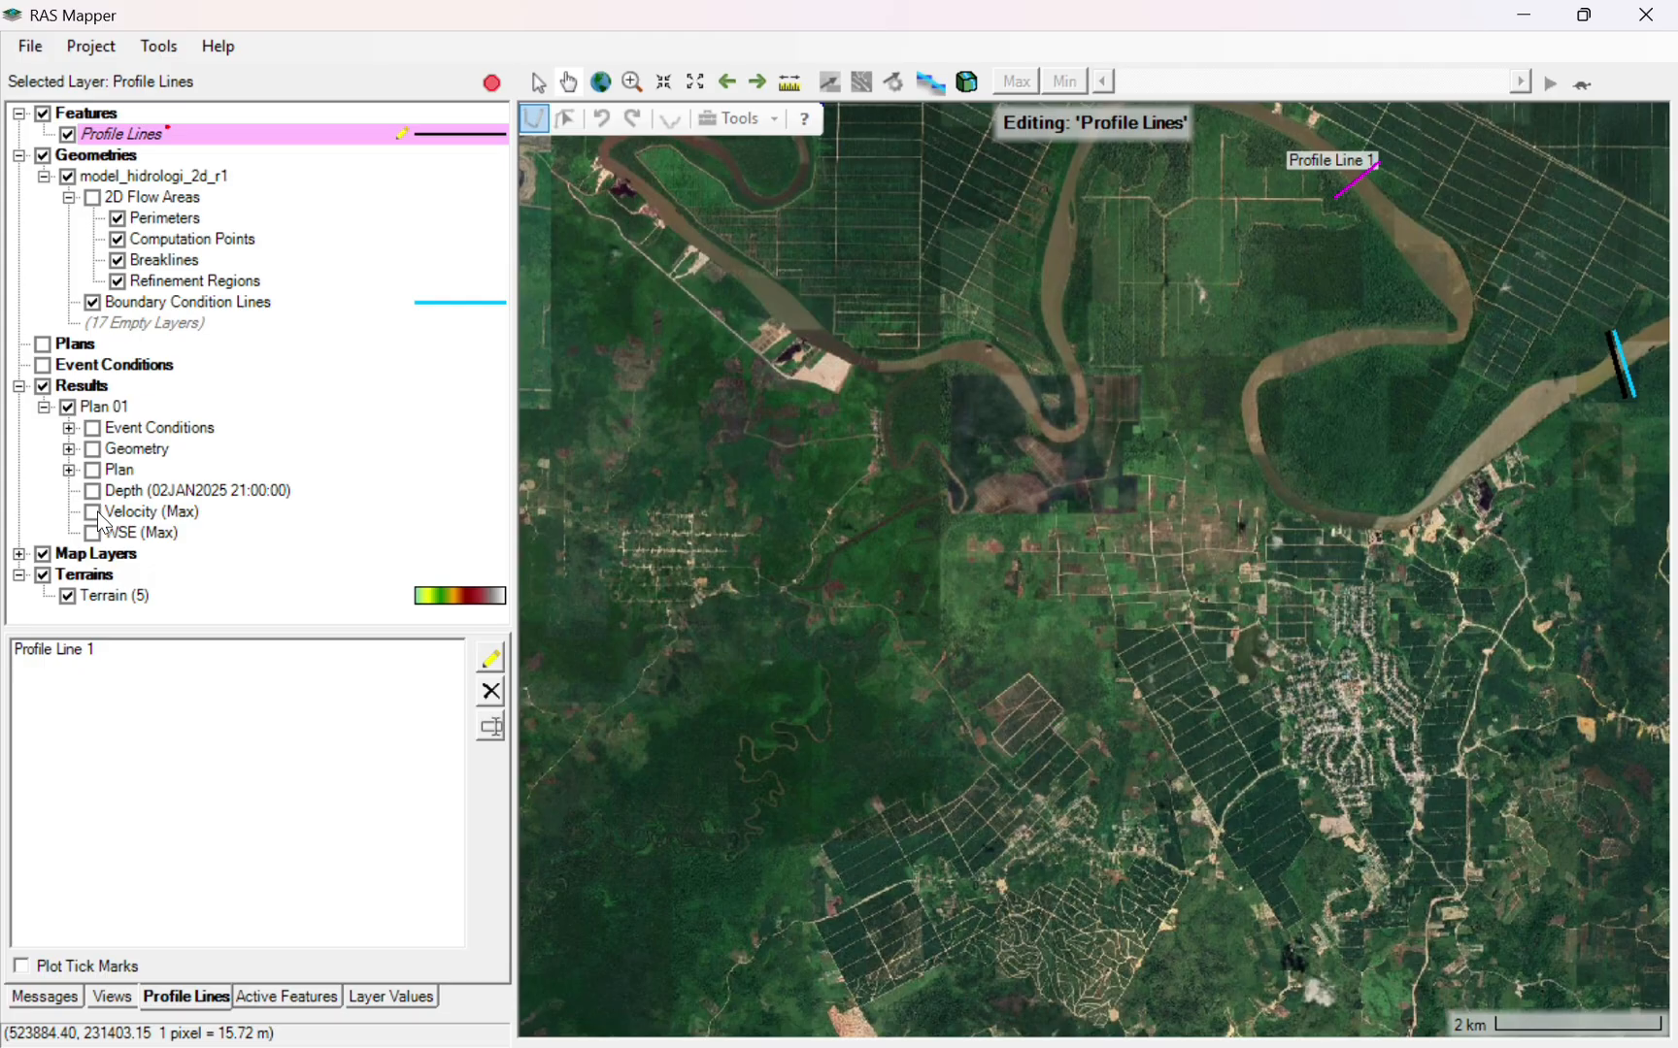
pyautogui.click(144, 397)
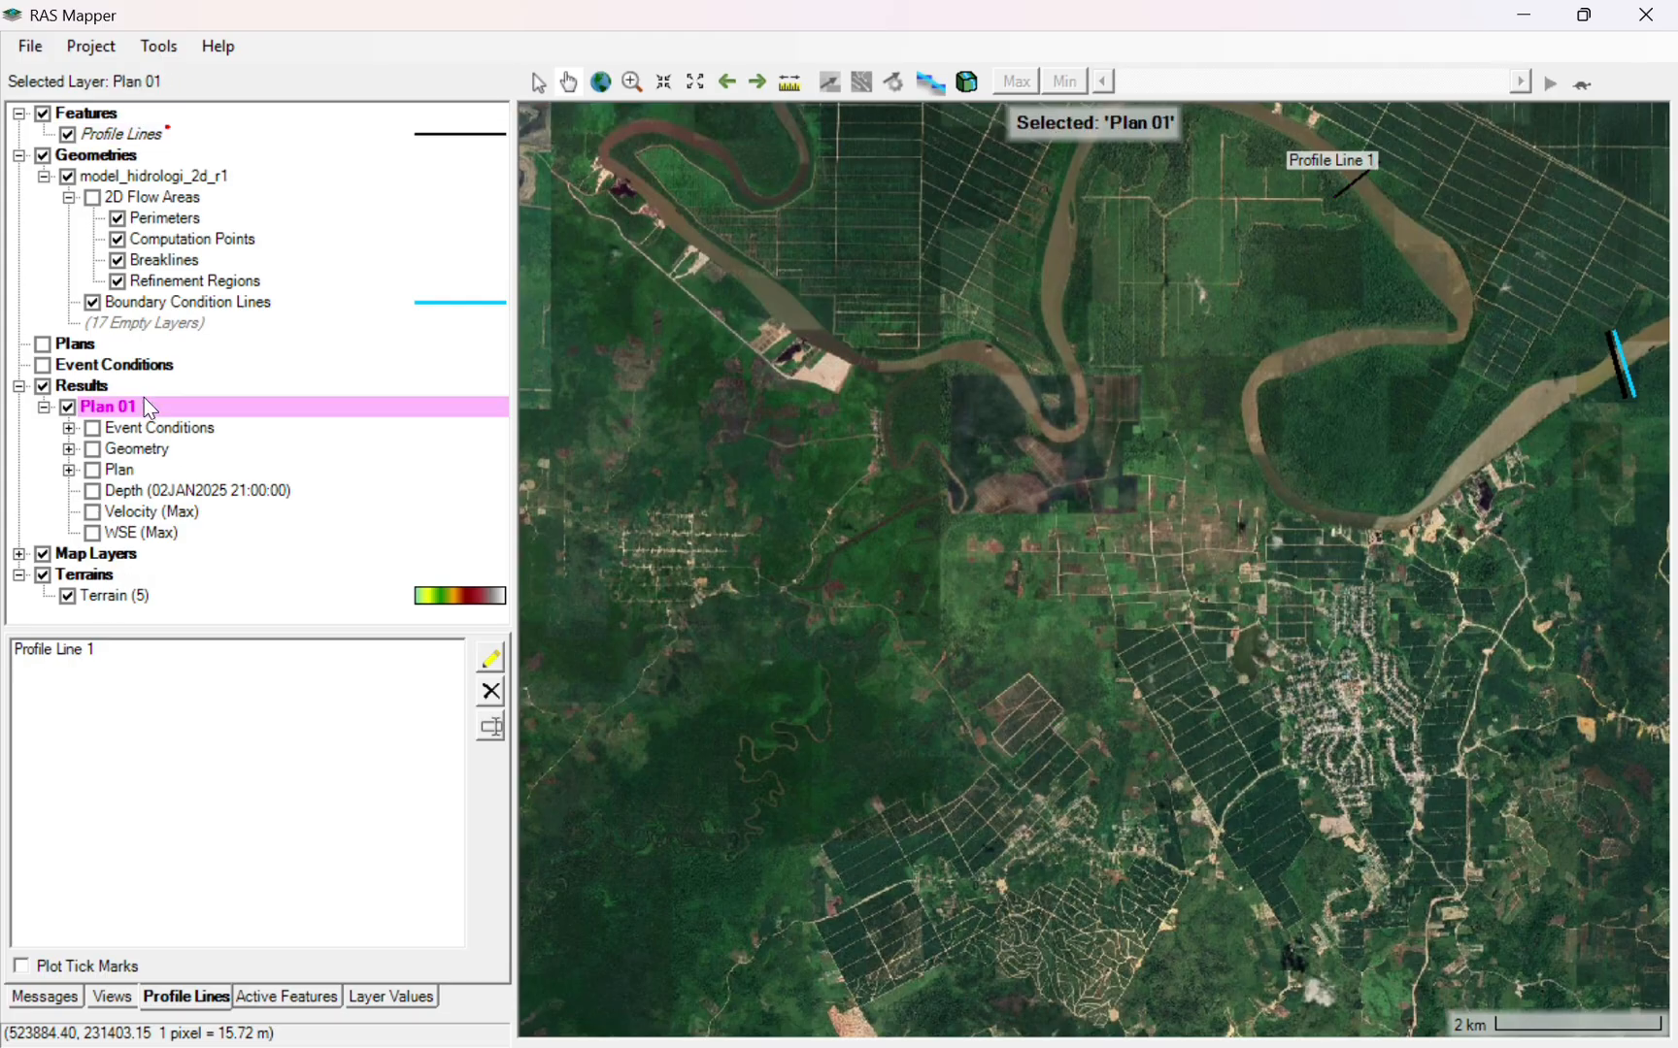
pyautogui.rightClick(144, 397)
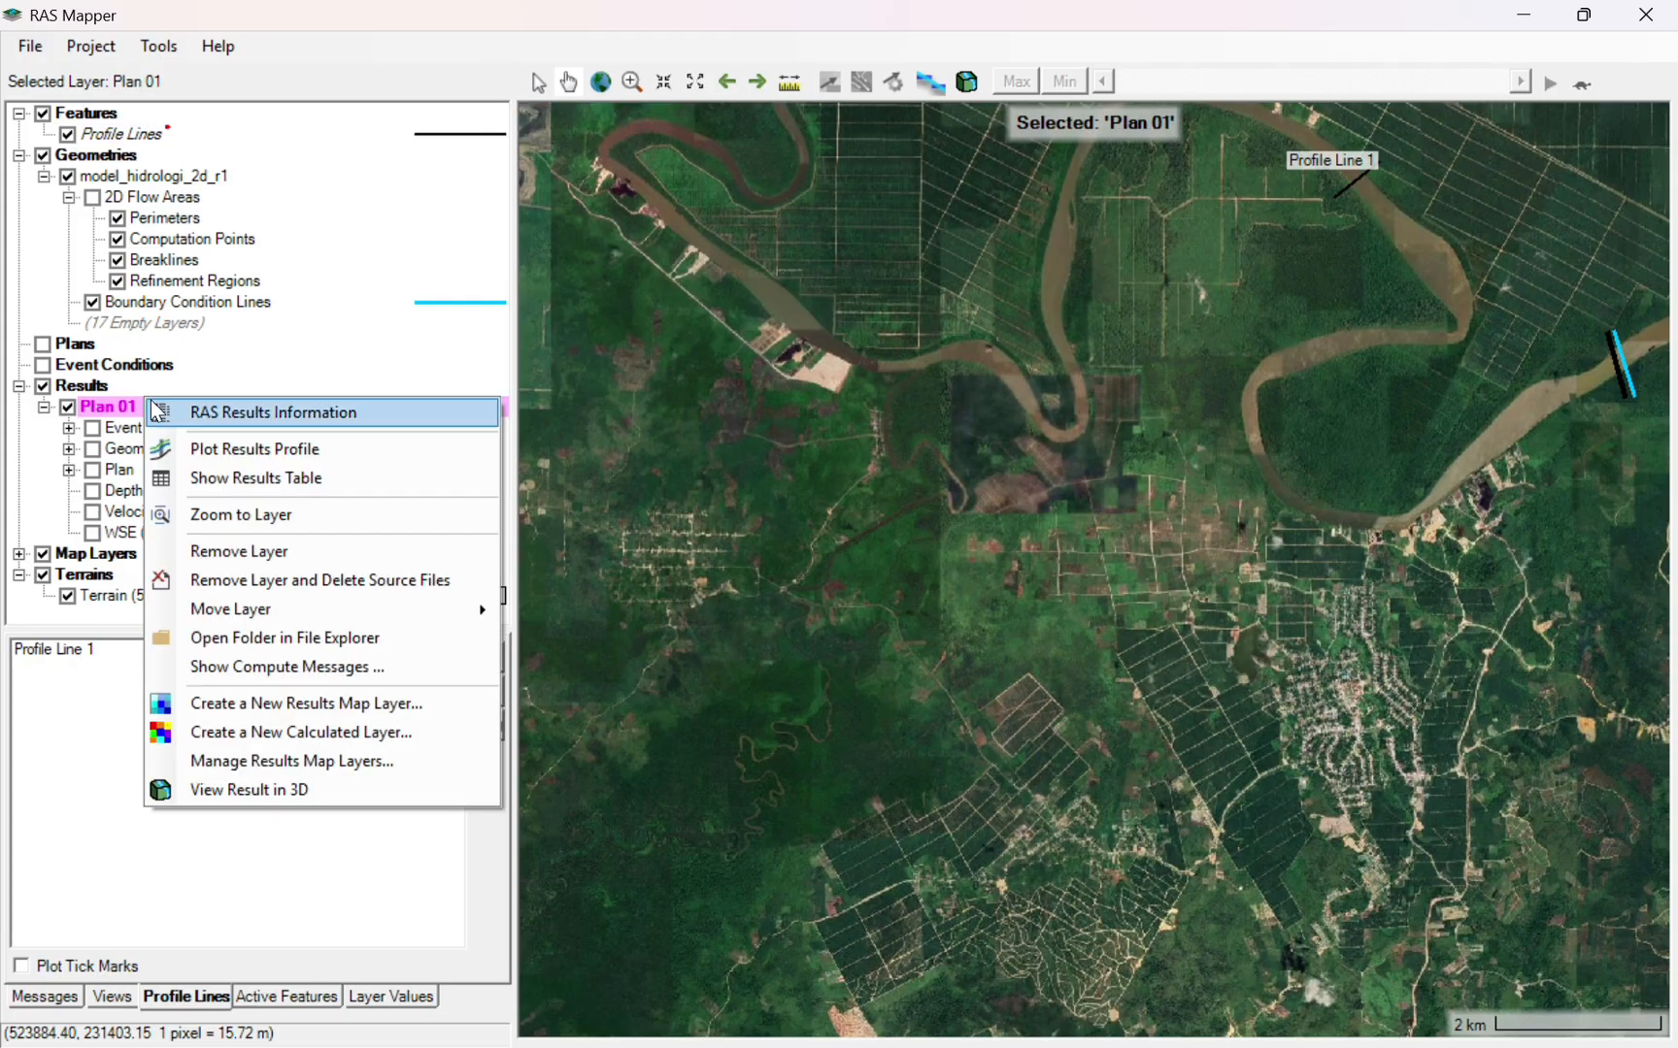
pyautogui.click(367, 712)
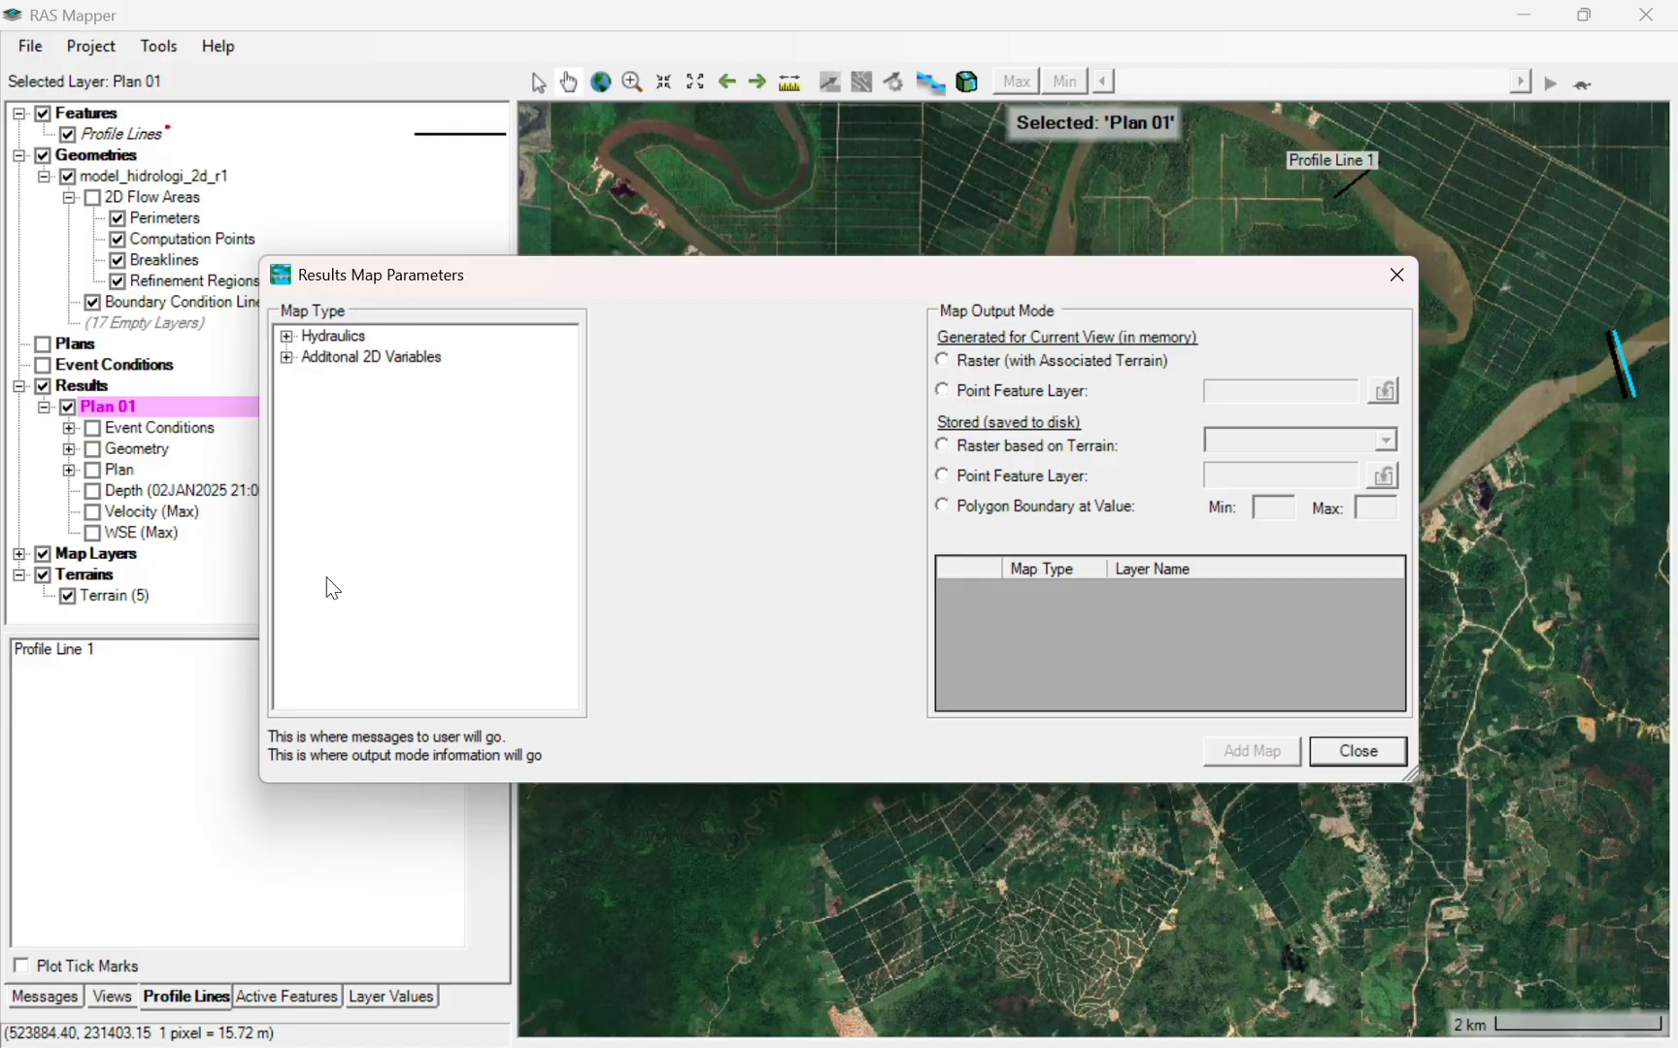
pyautogui.click(286, 336)
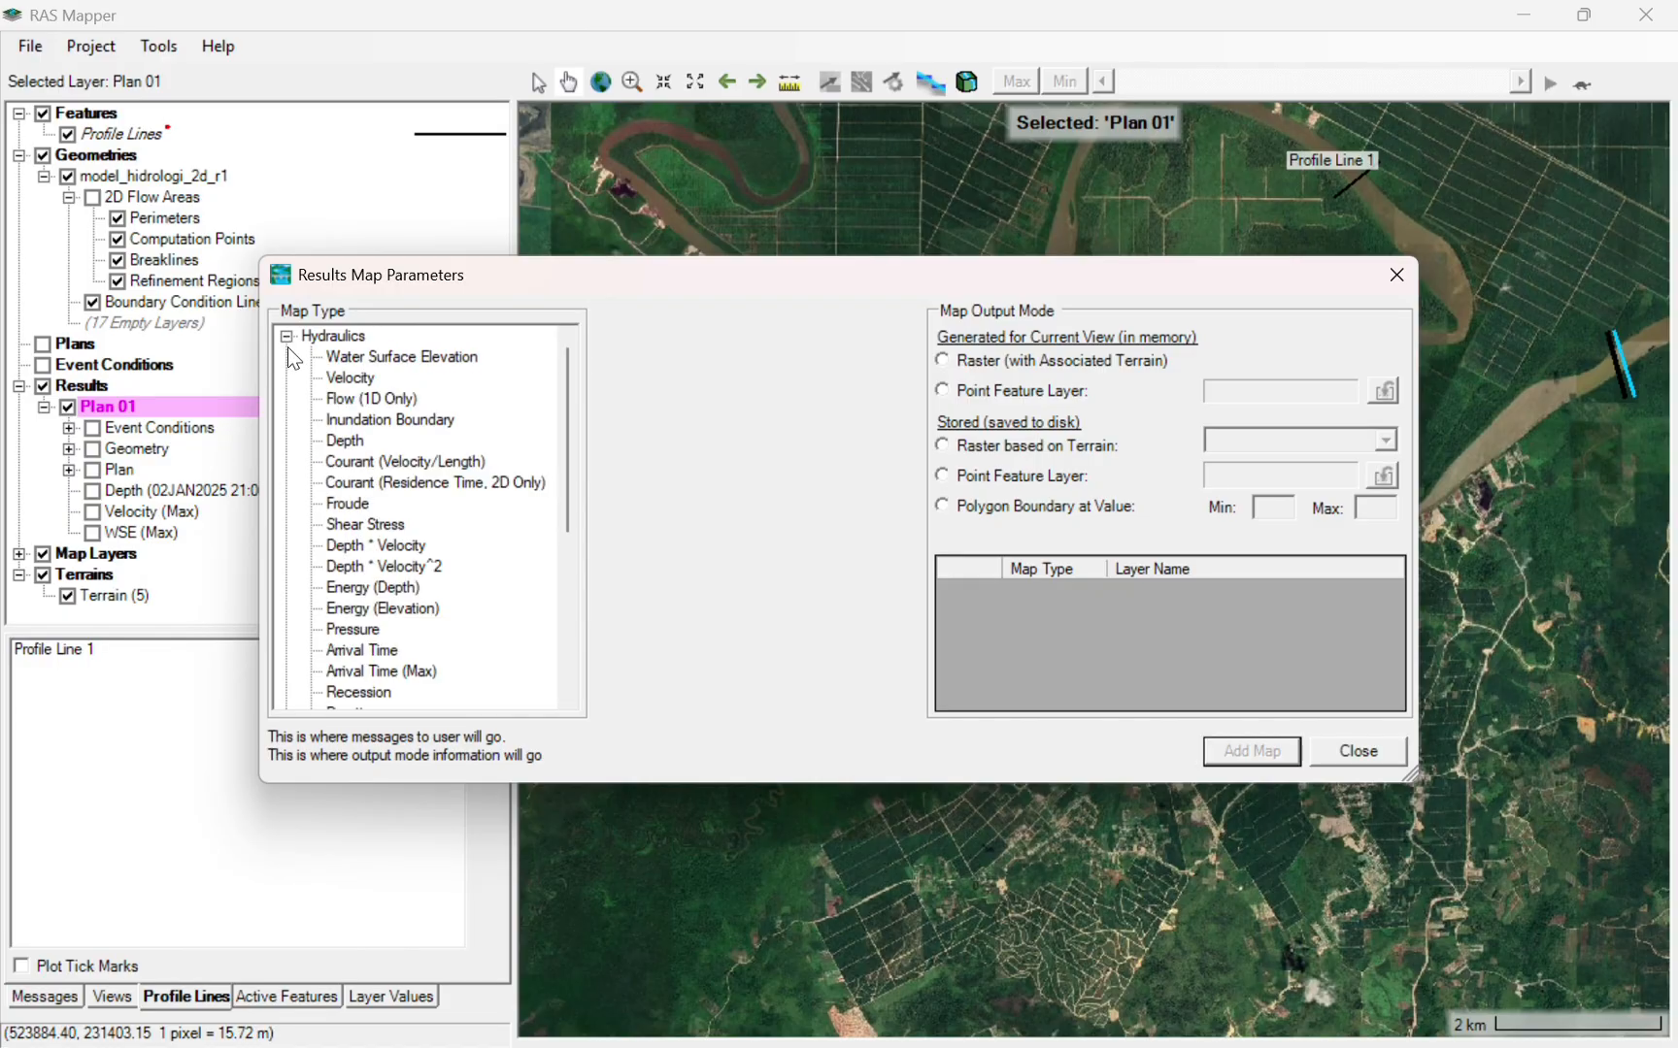
pyautogui.click(359, 543)
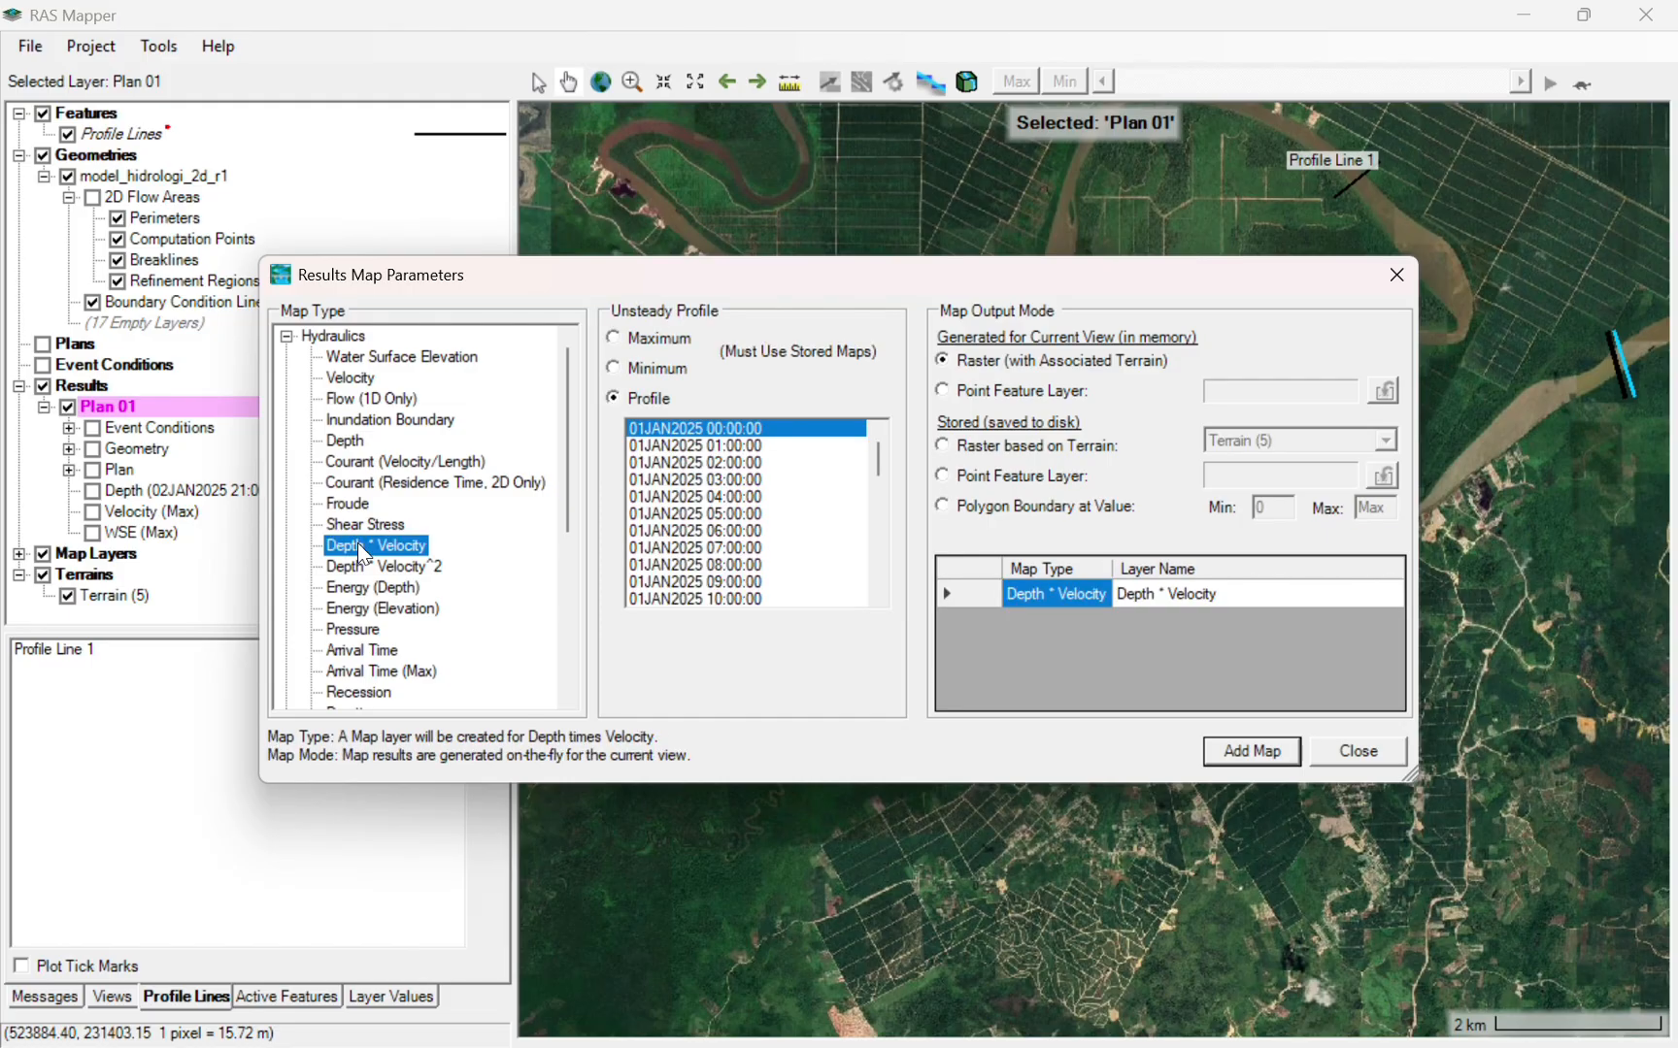
pyautogui.click(613, 338)
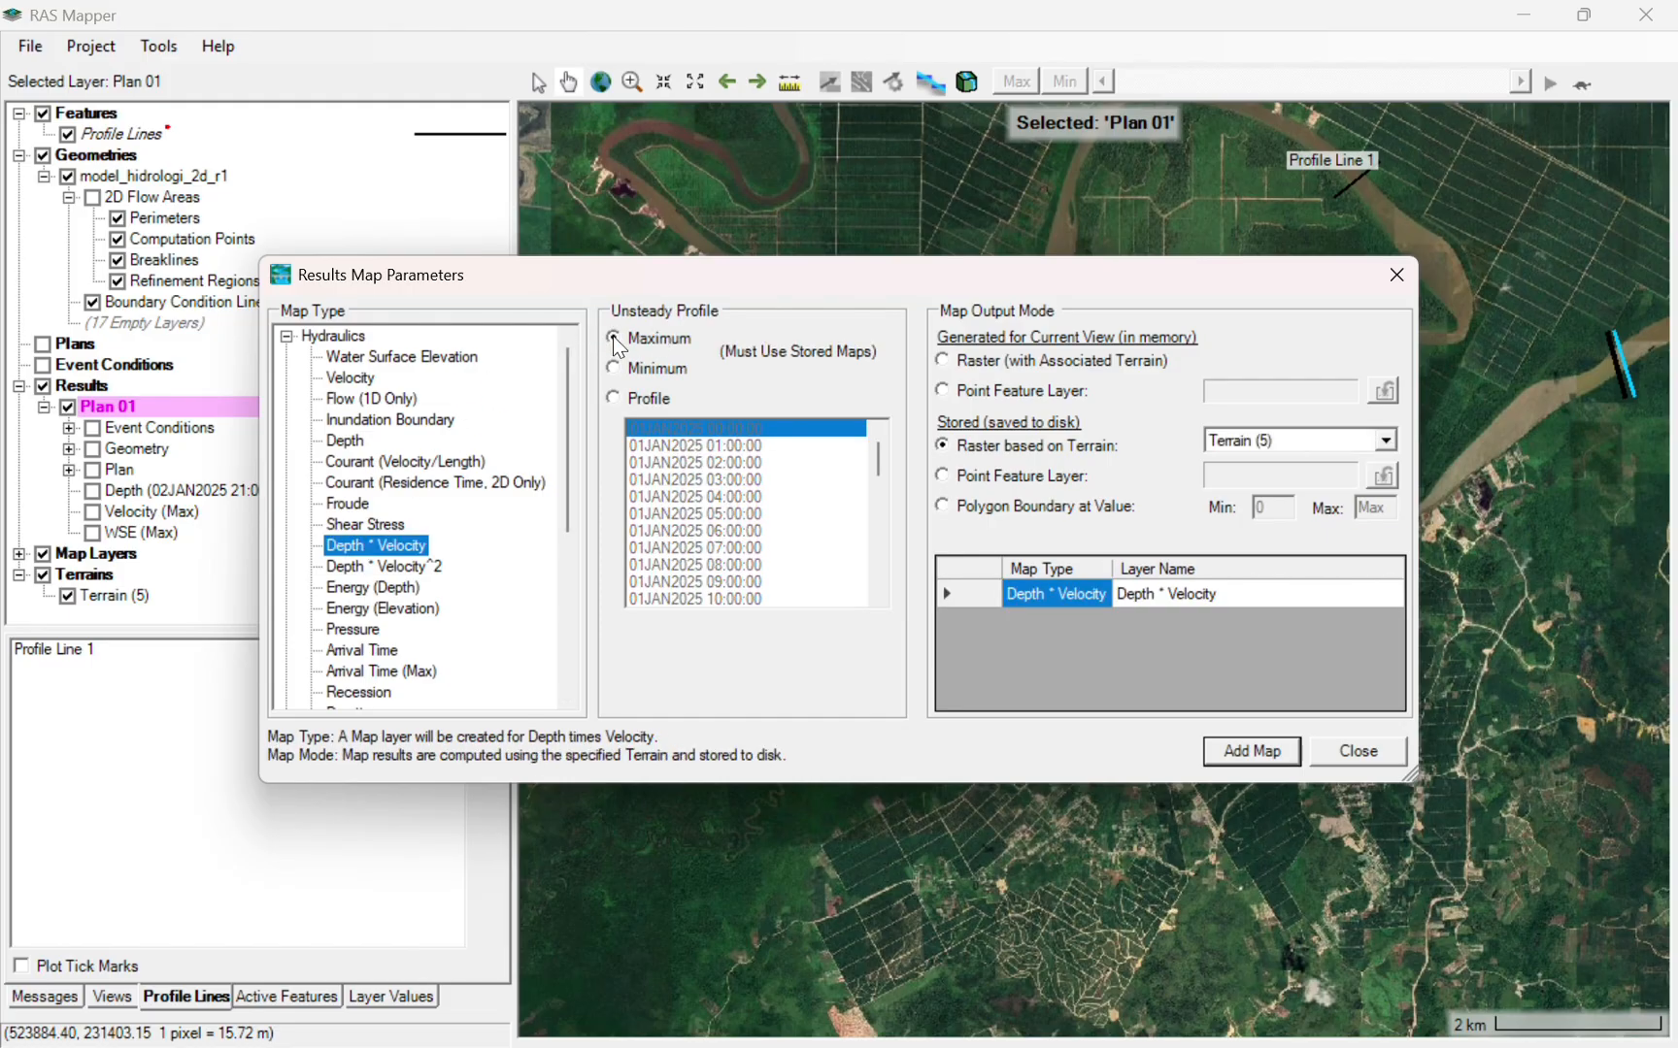
pyautogui.click(1262, 751)
pyautogui.click(1340, 751)
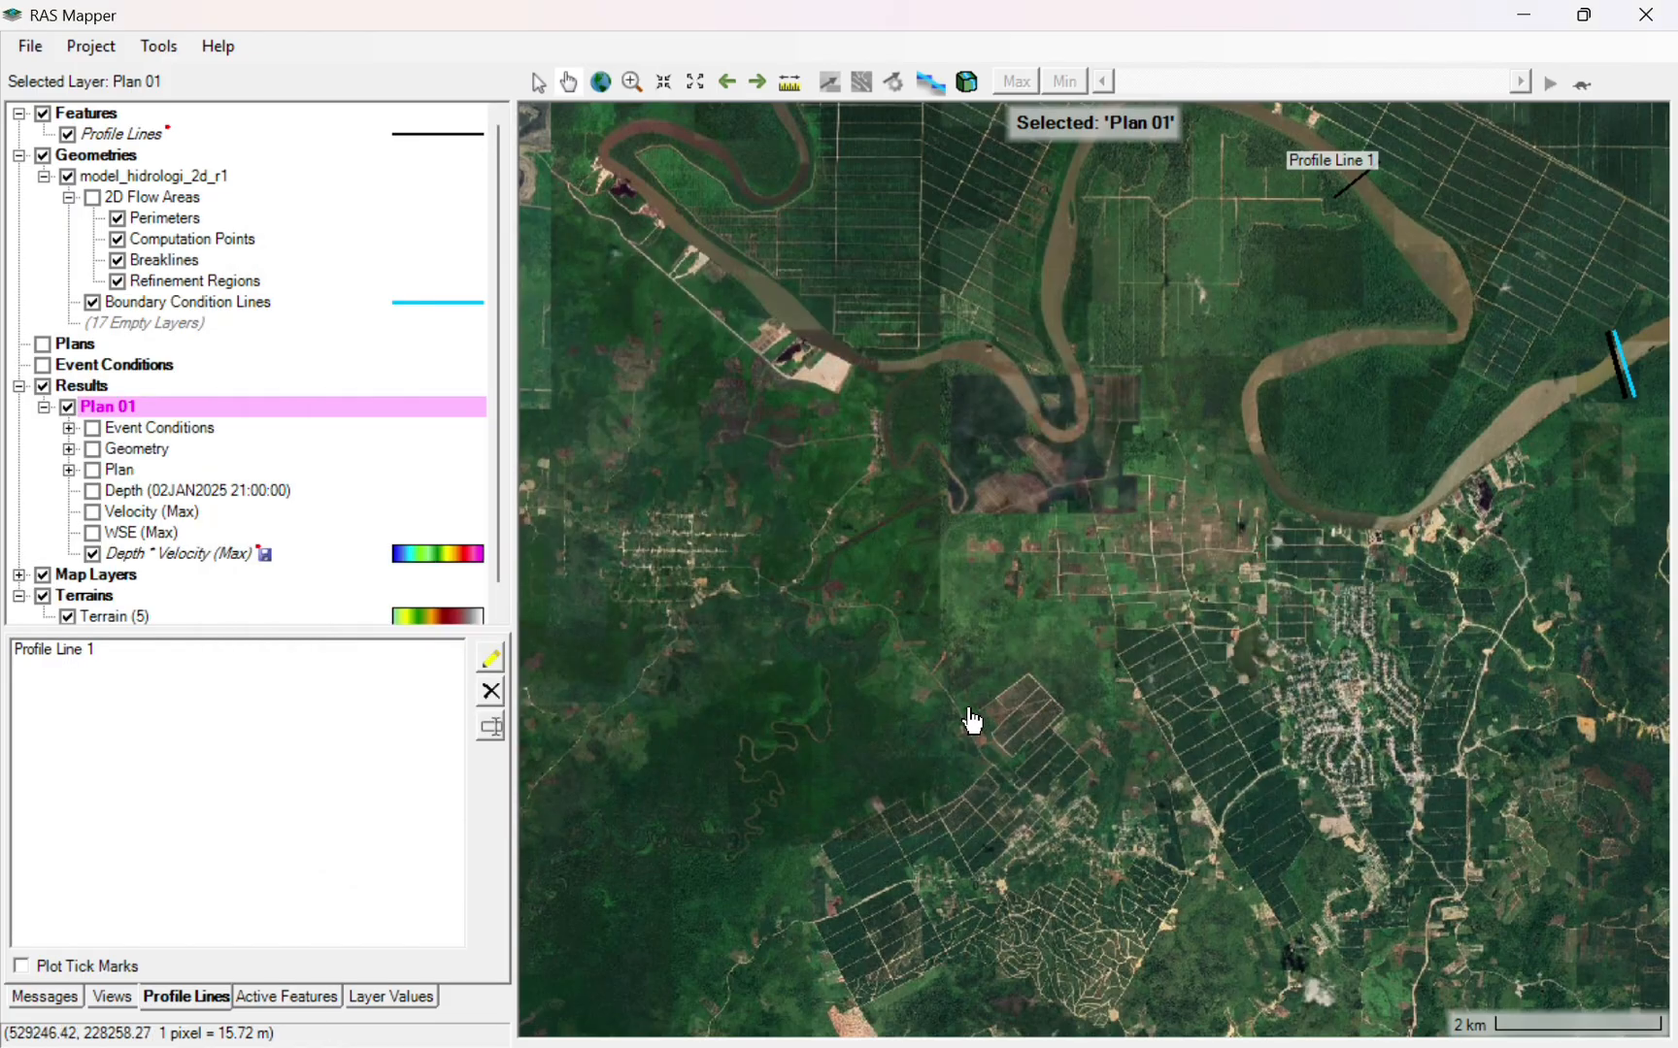
pyautogui.click(158, 647)
pyautogui.rightClick(159, 647)
pyautogui.moveTo(177, 666)
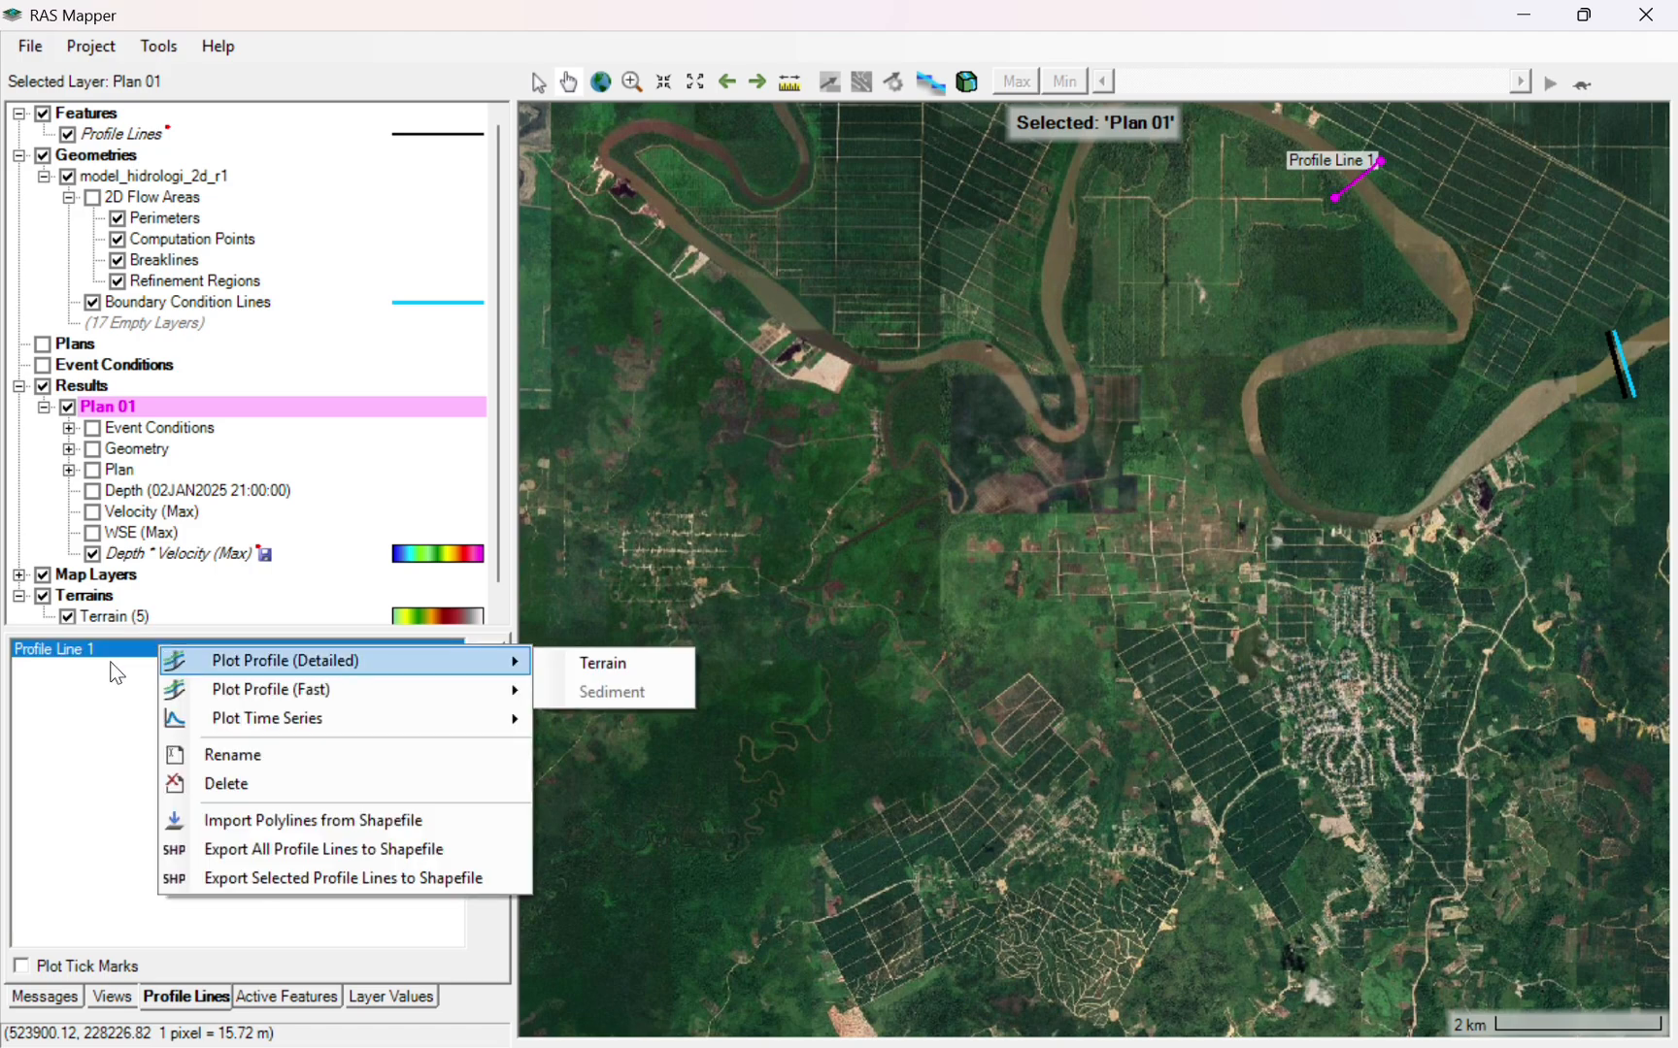
pyautogui.click(61, 742)
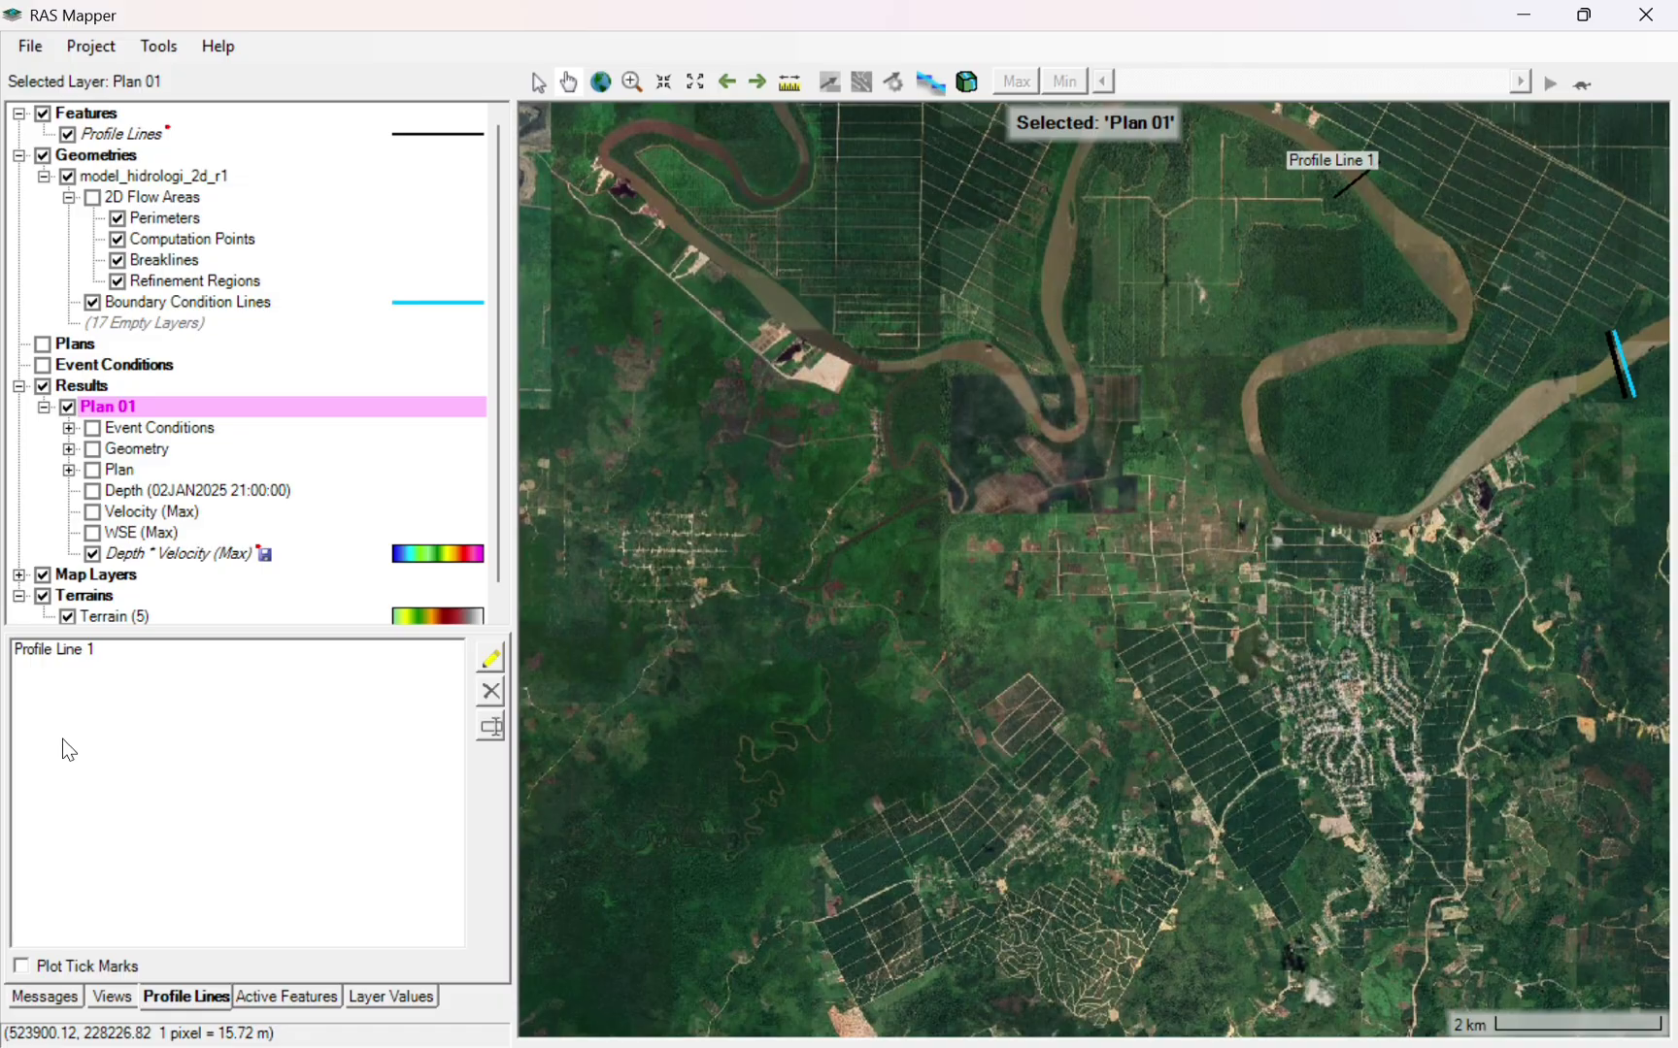
# - Compute the stored Depth * Velocity (Max) map and examine its values along the river and floodplain
pyautogui.click(207, 555)
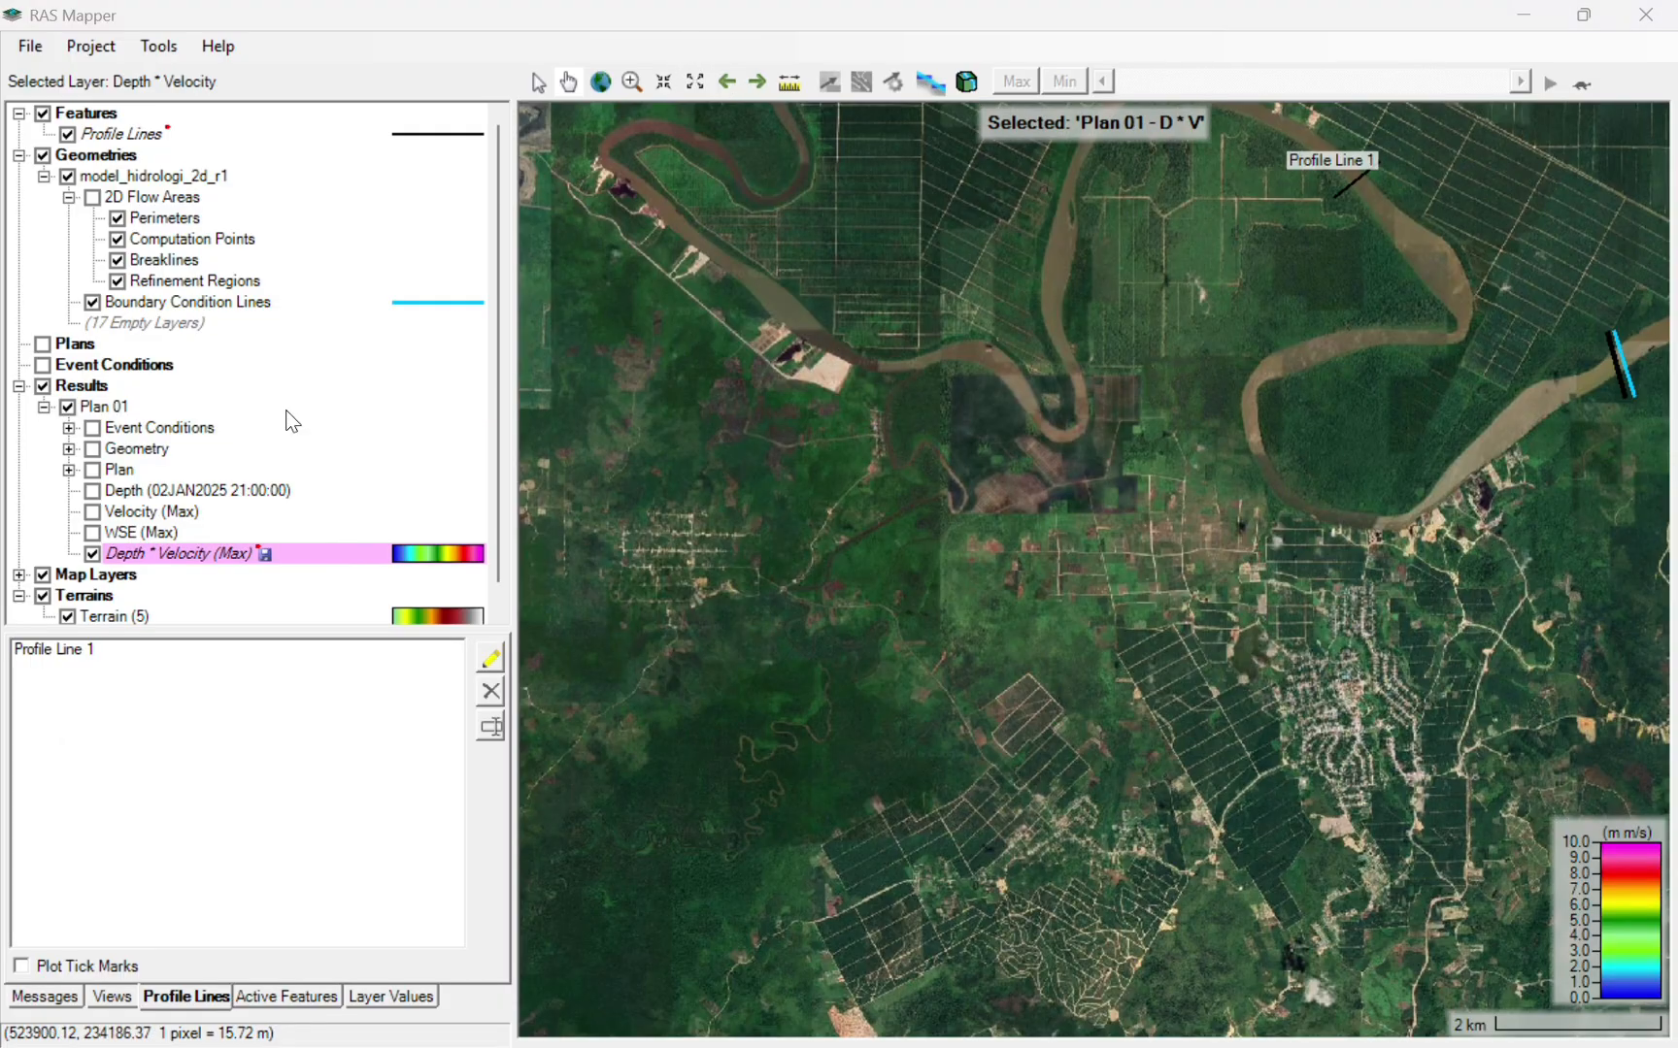
pyautogui.rightClick(207, 561)
pyautogui.click(301, 632)
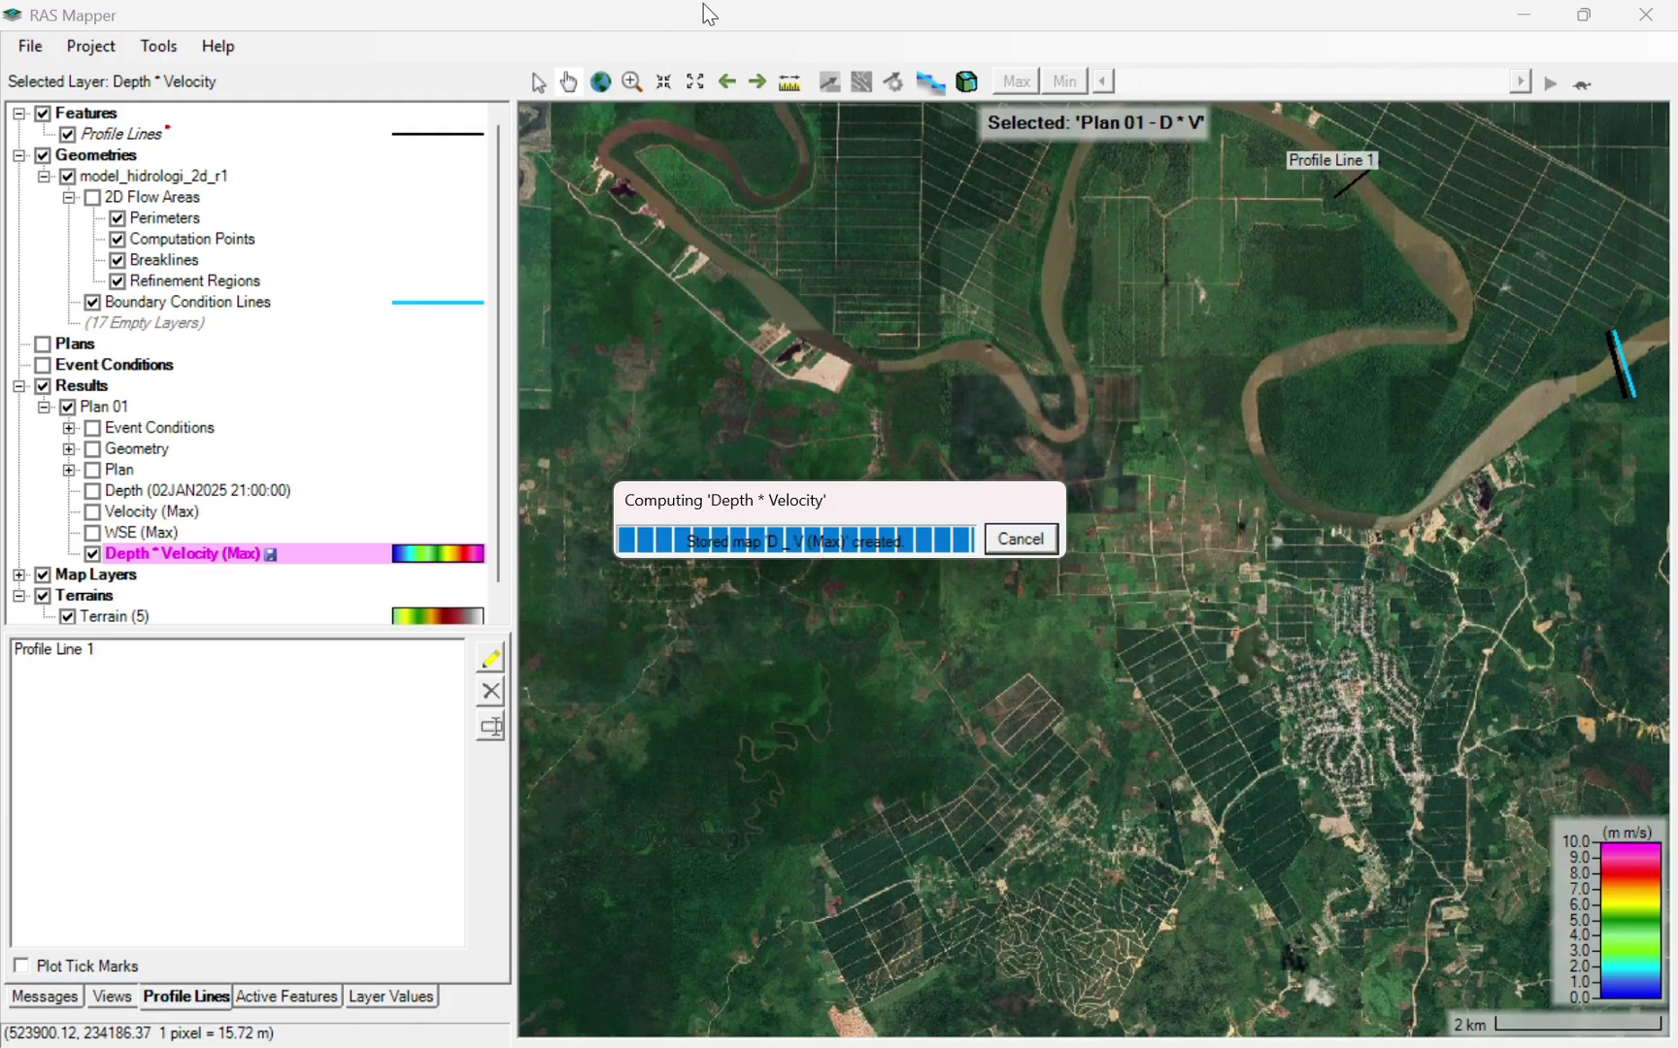
pyautogui.click(950, 632)
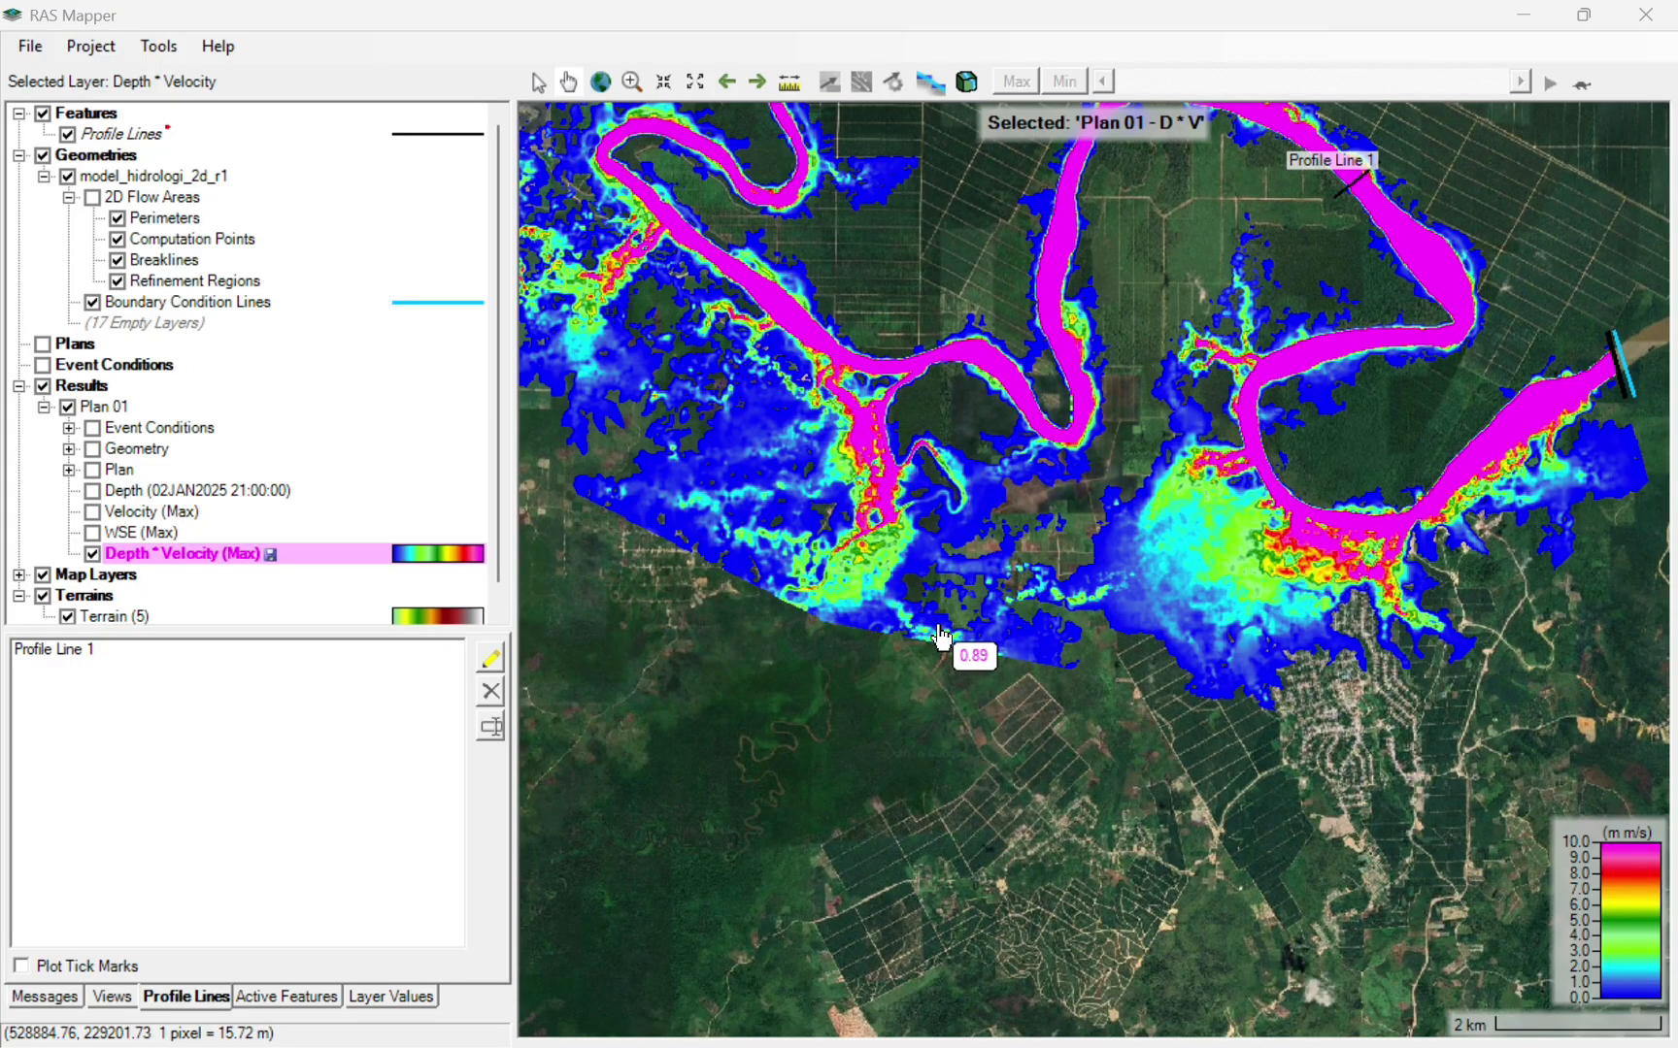
pyautogui.moveTo(874, 270); pyautogui.dragTo(860, 588)
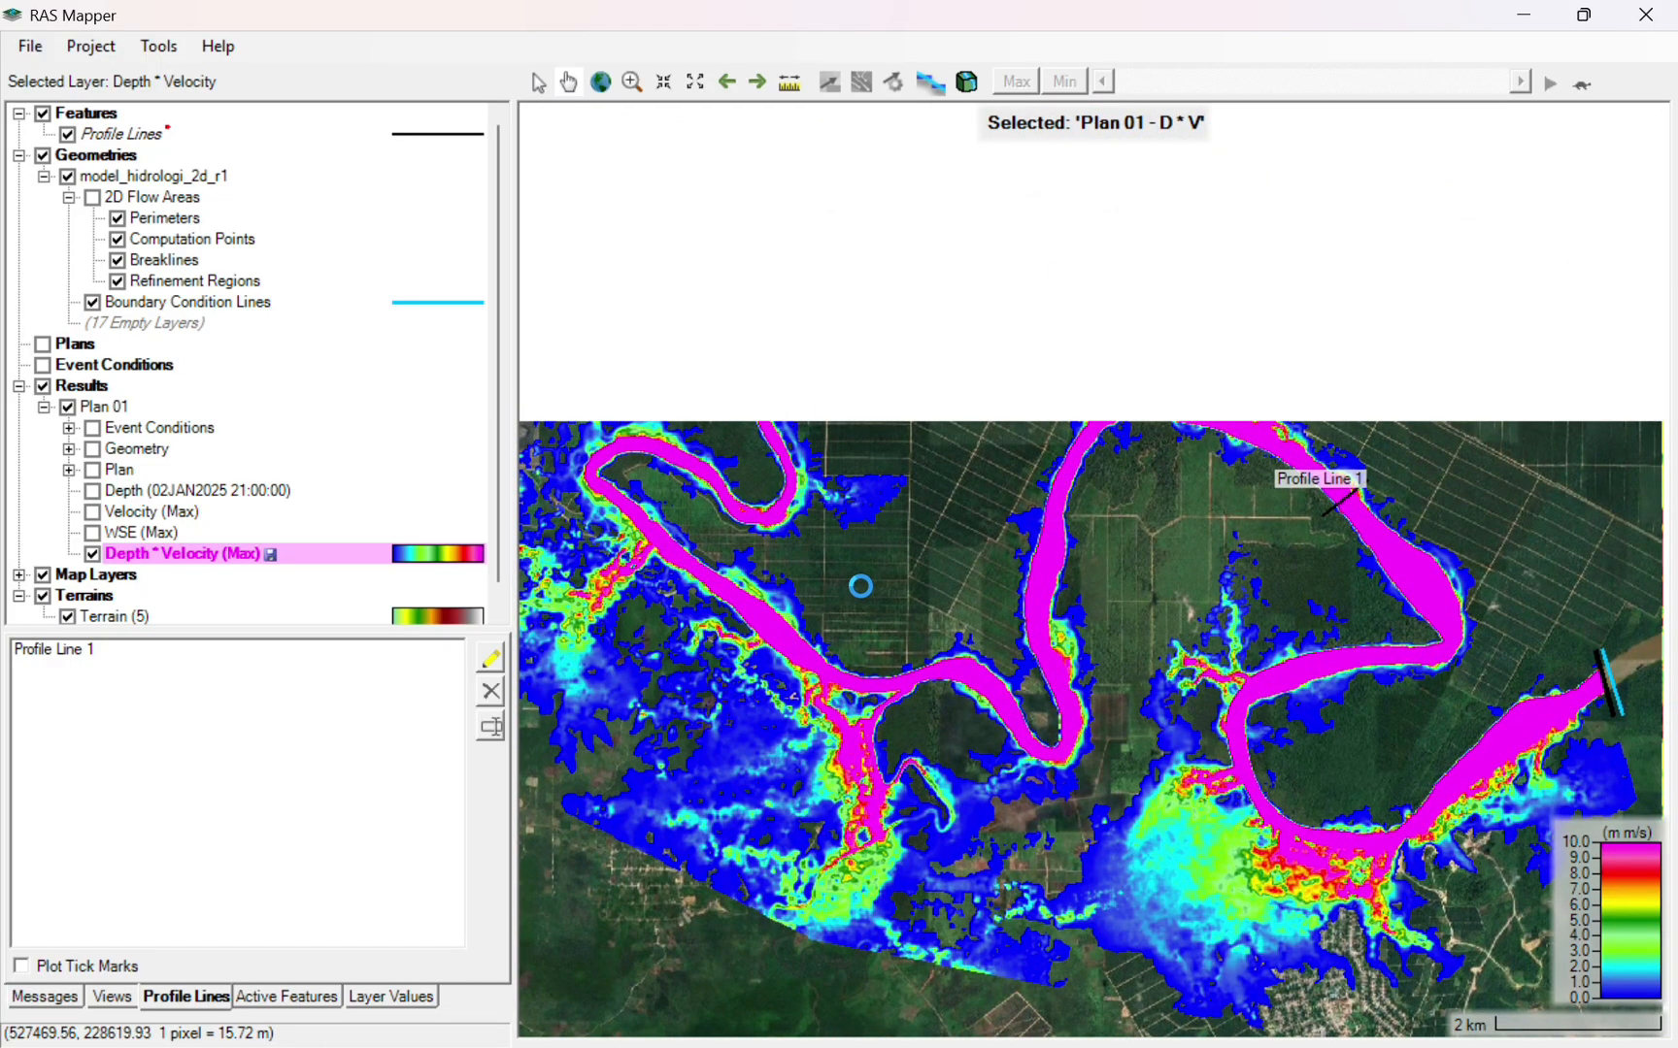
pyautogui.scroll(-2, 860, 588)
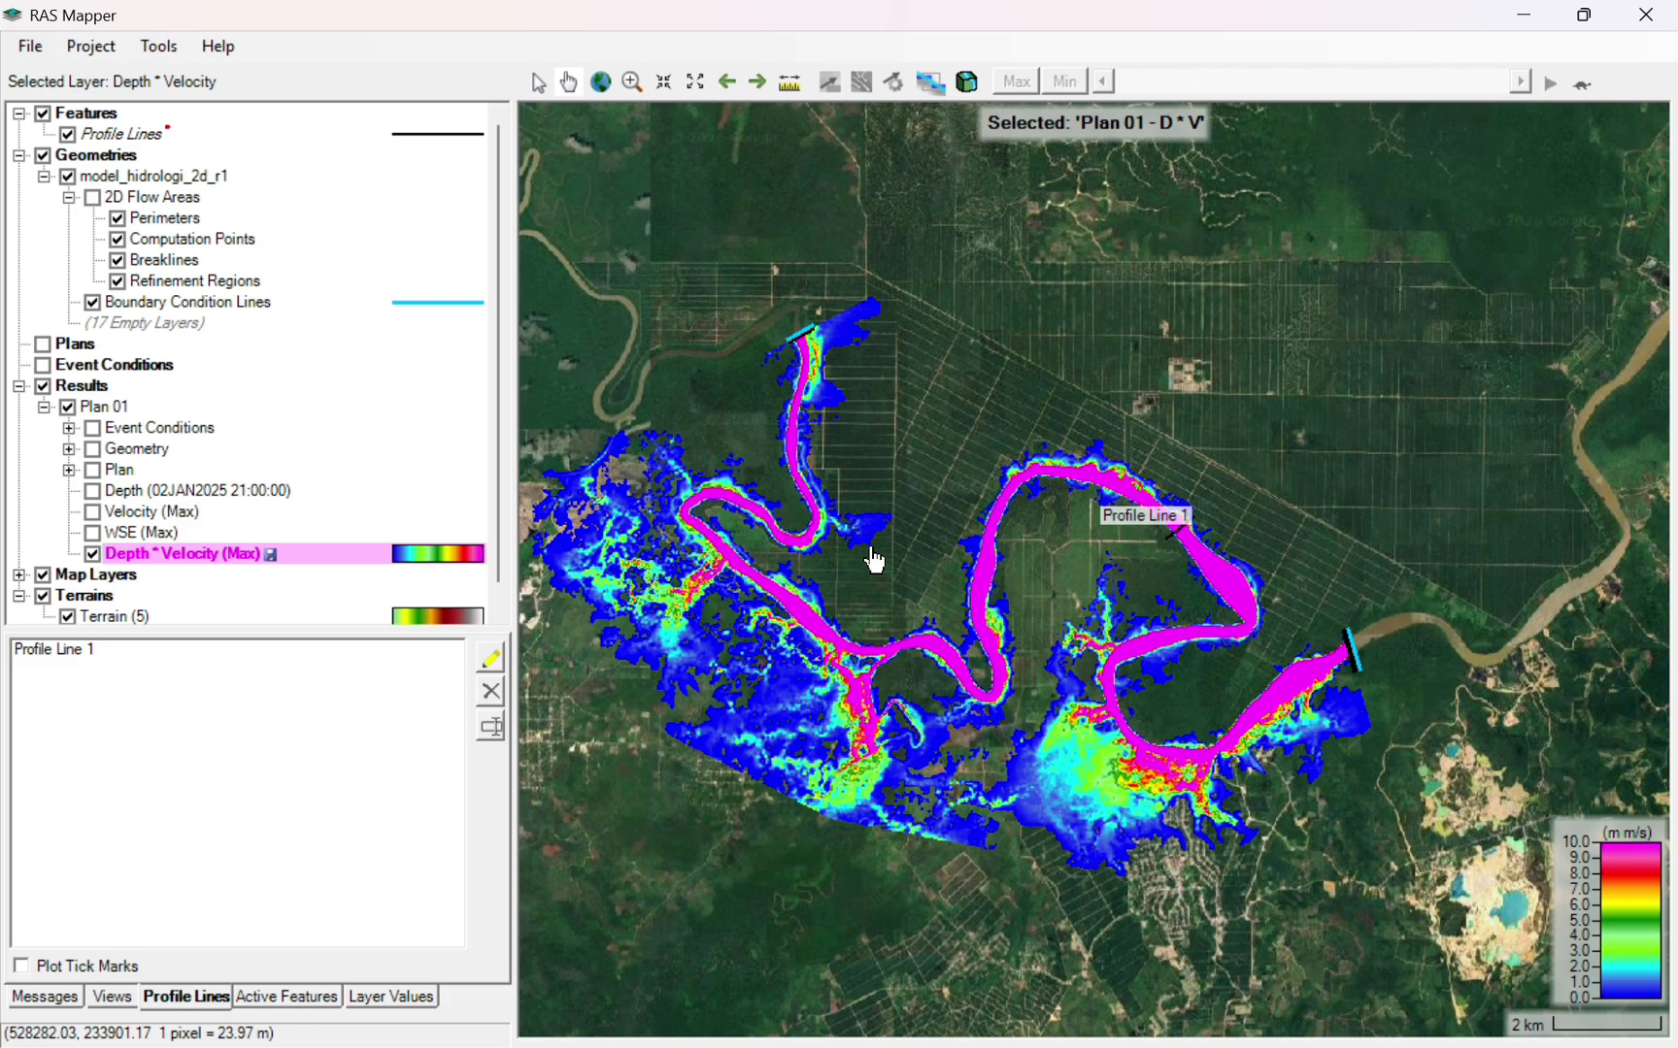
pyautogui.moveTo(1030, 469); pyautogui.dragTo(1104, 504)
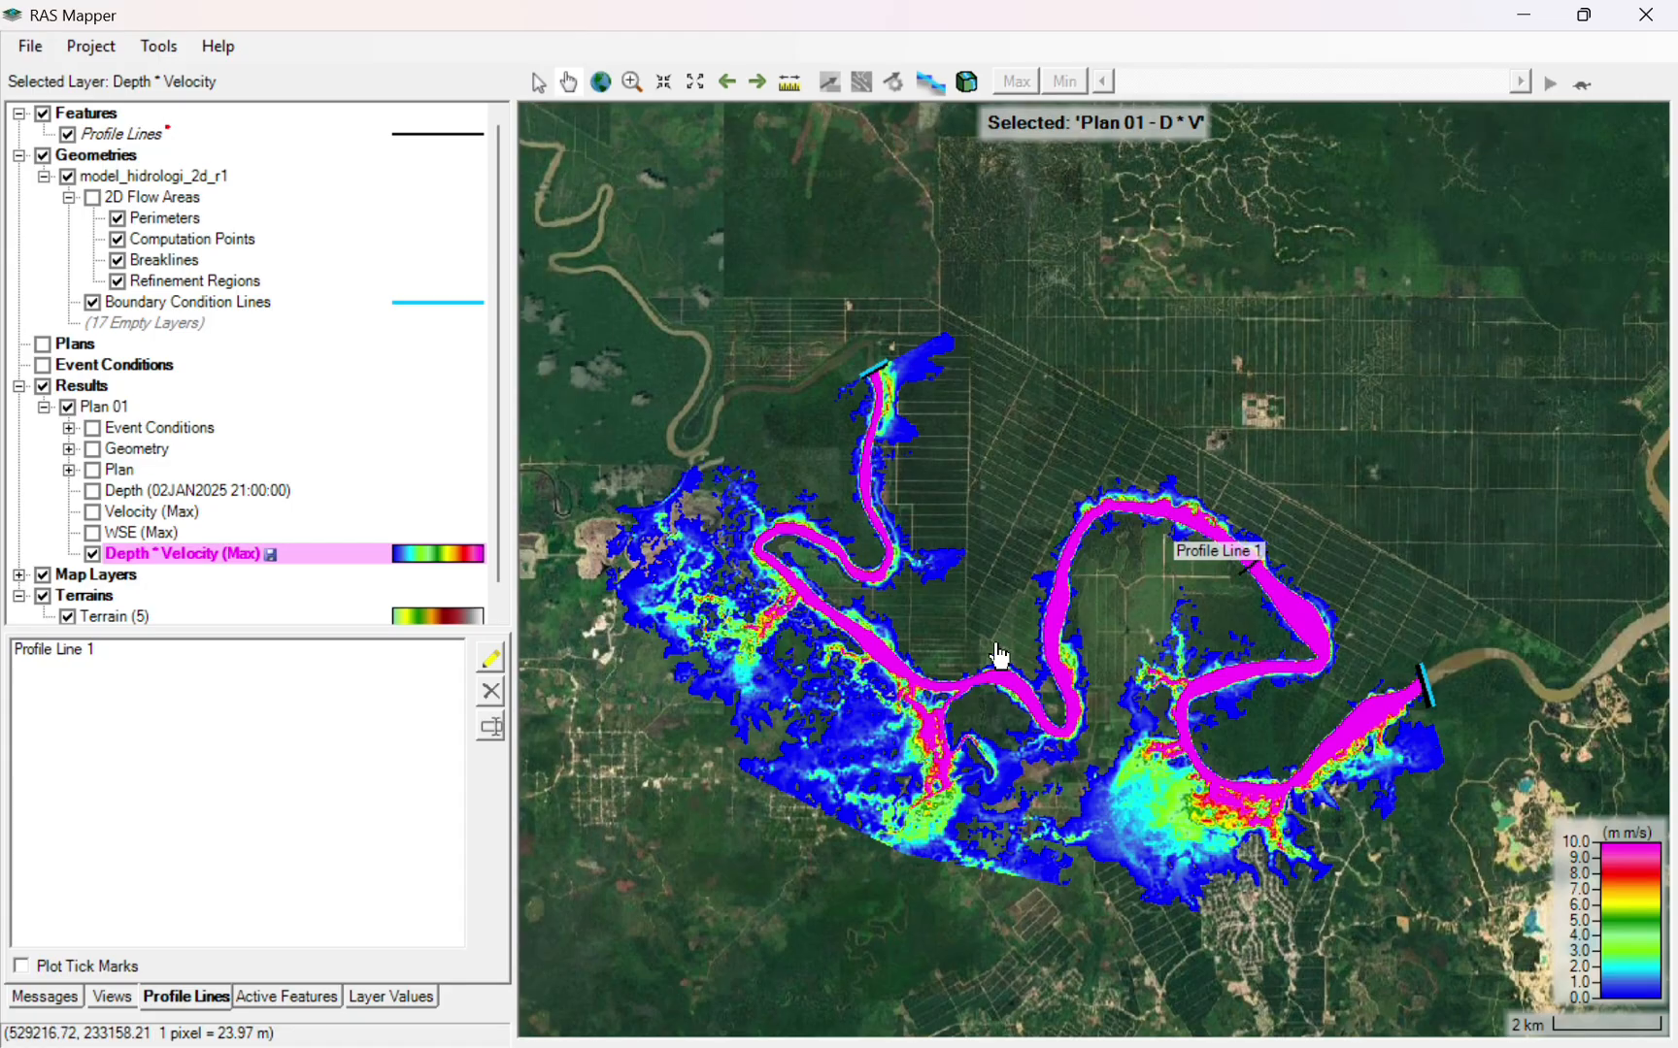
pyautogui.moveTo(968, 706)
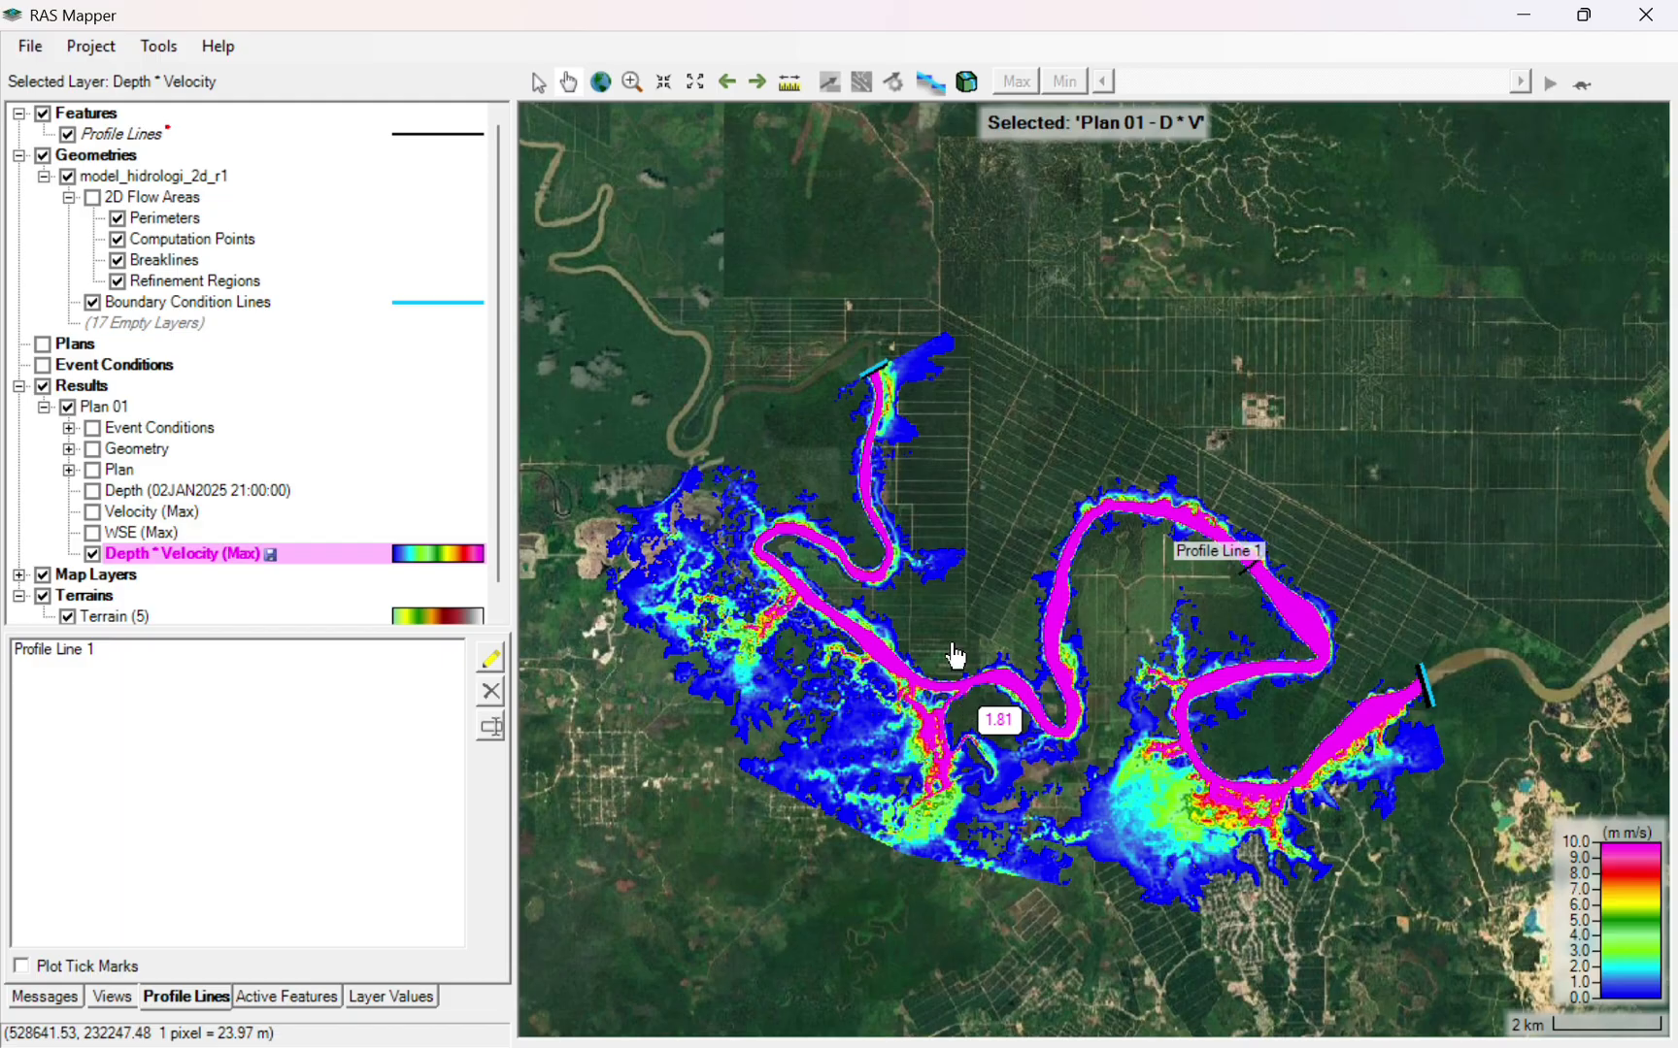
pyautogui.rightClick(227, 669)
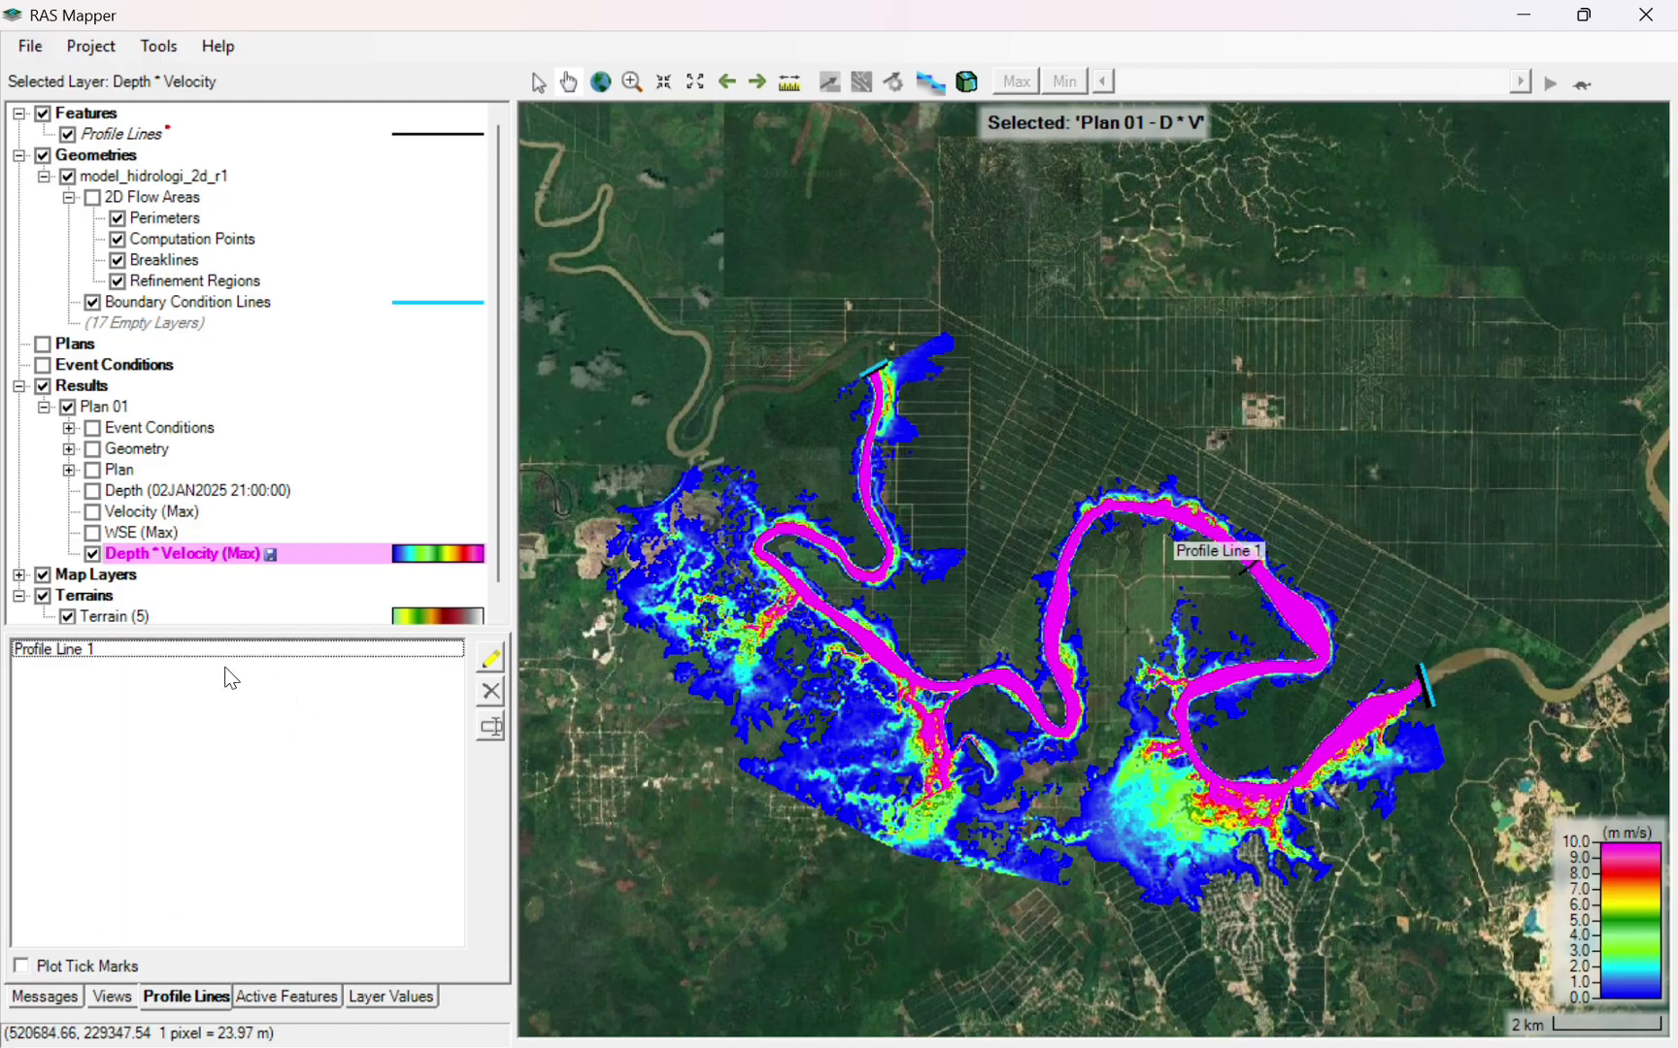
pyautogui.rightClick(215, 650)
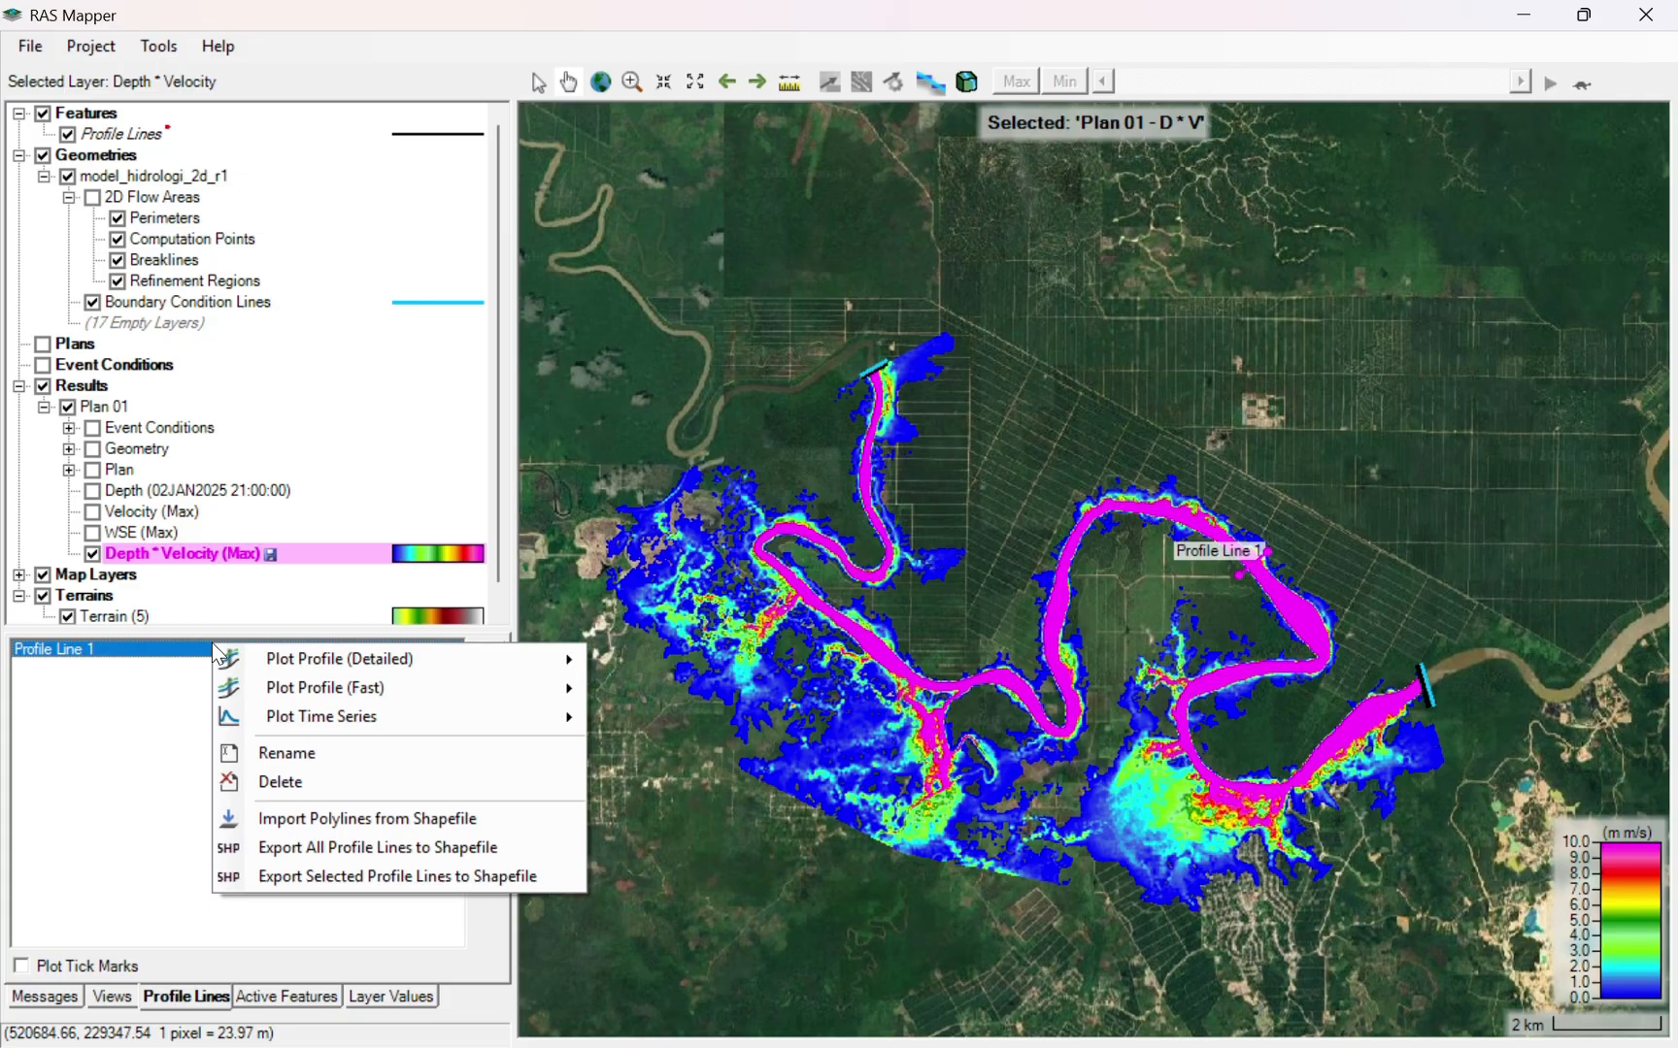
pyautogui.click(163, 728)
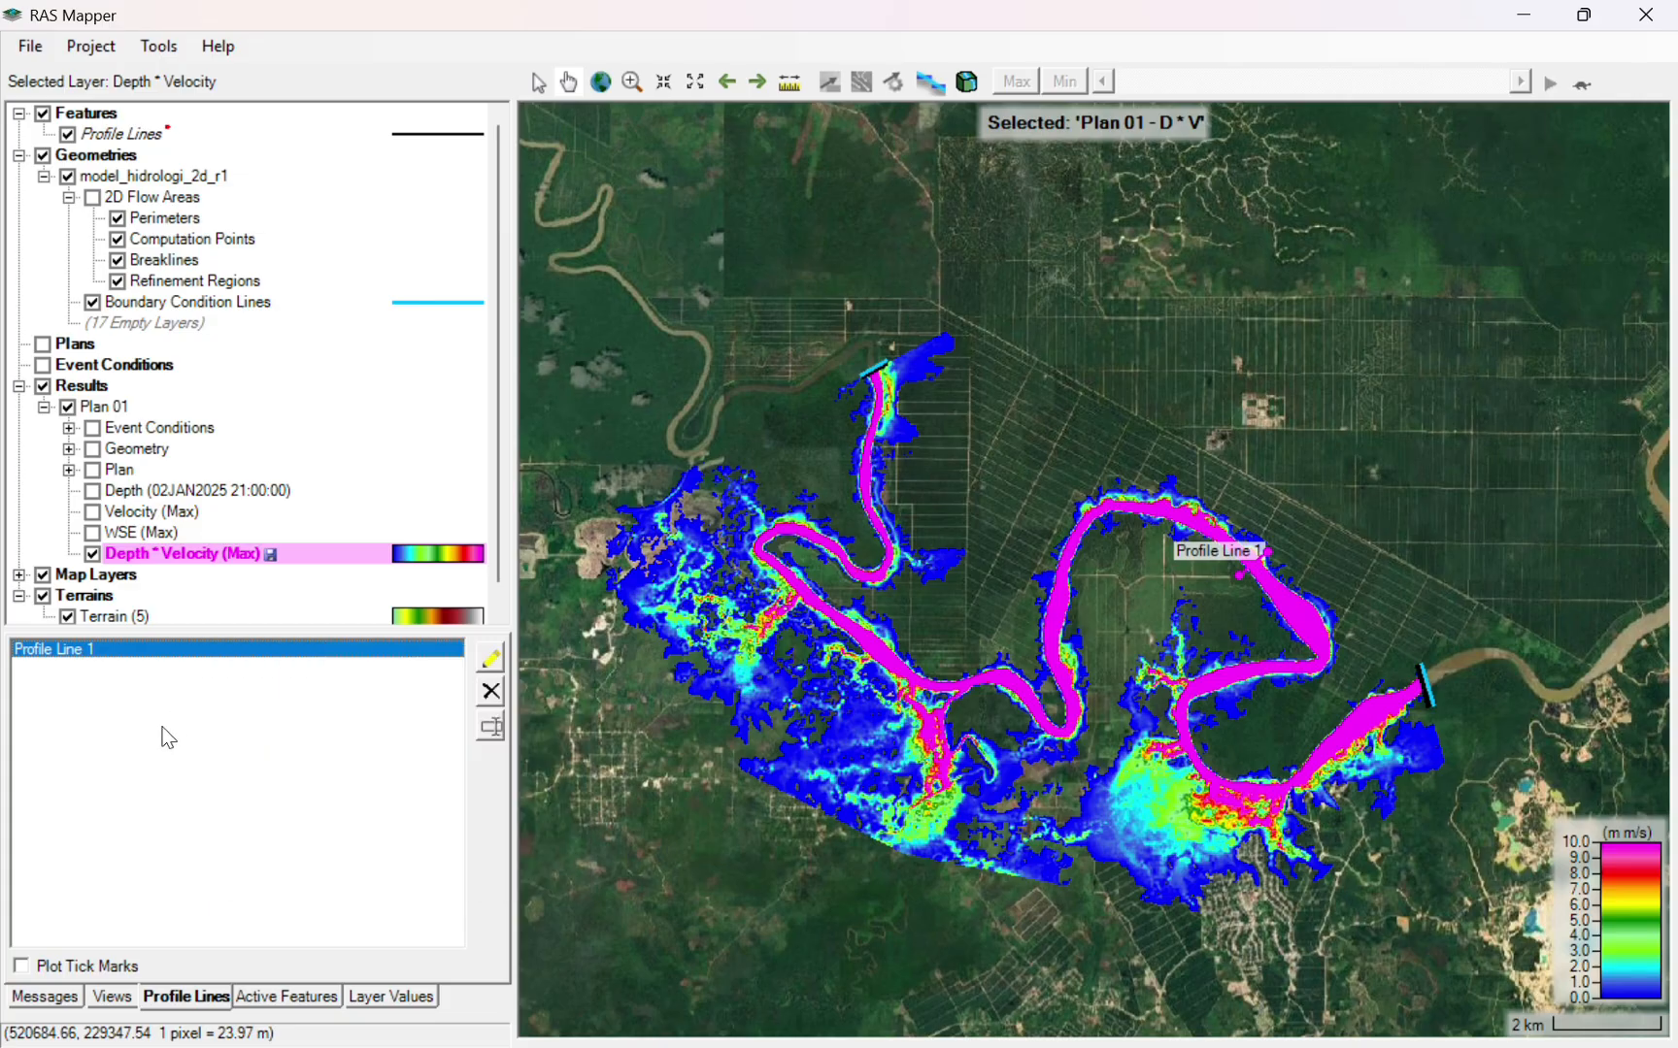
pyautogui.click(720, 5)
# - Review the surface fill colors and value range in the Depth * Velocity (Max) layer properties, accept them and return to the map
pyautogui.rightClick(222, 555)
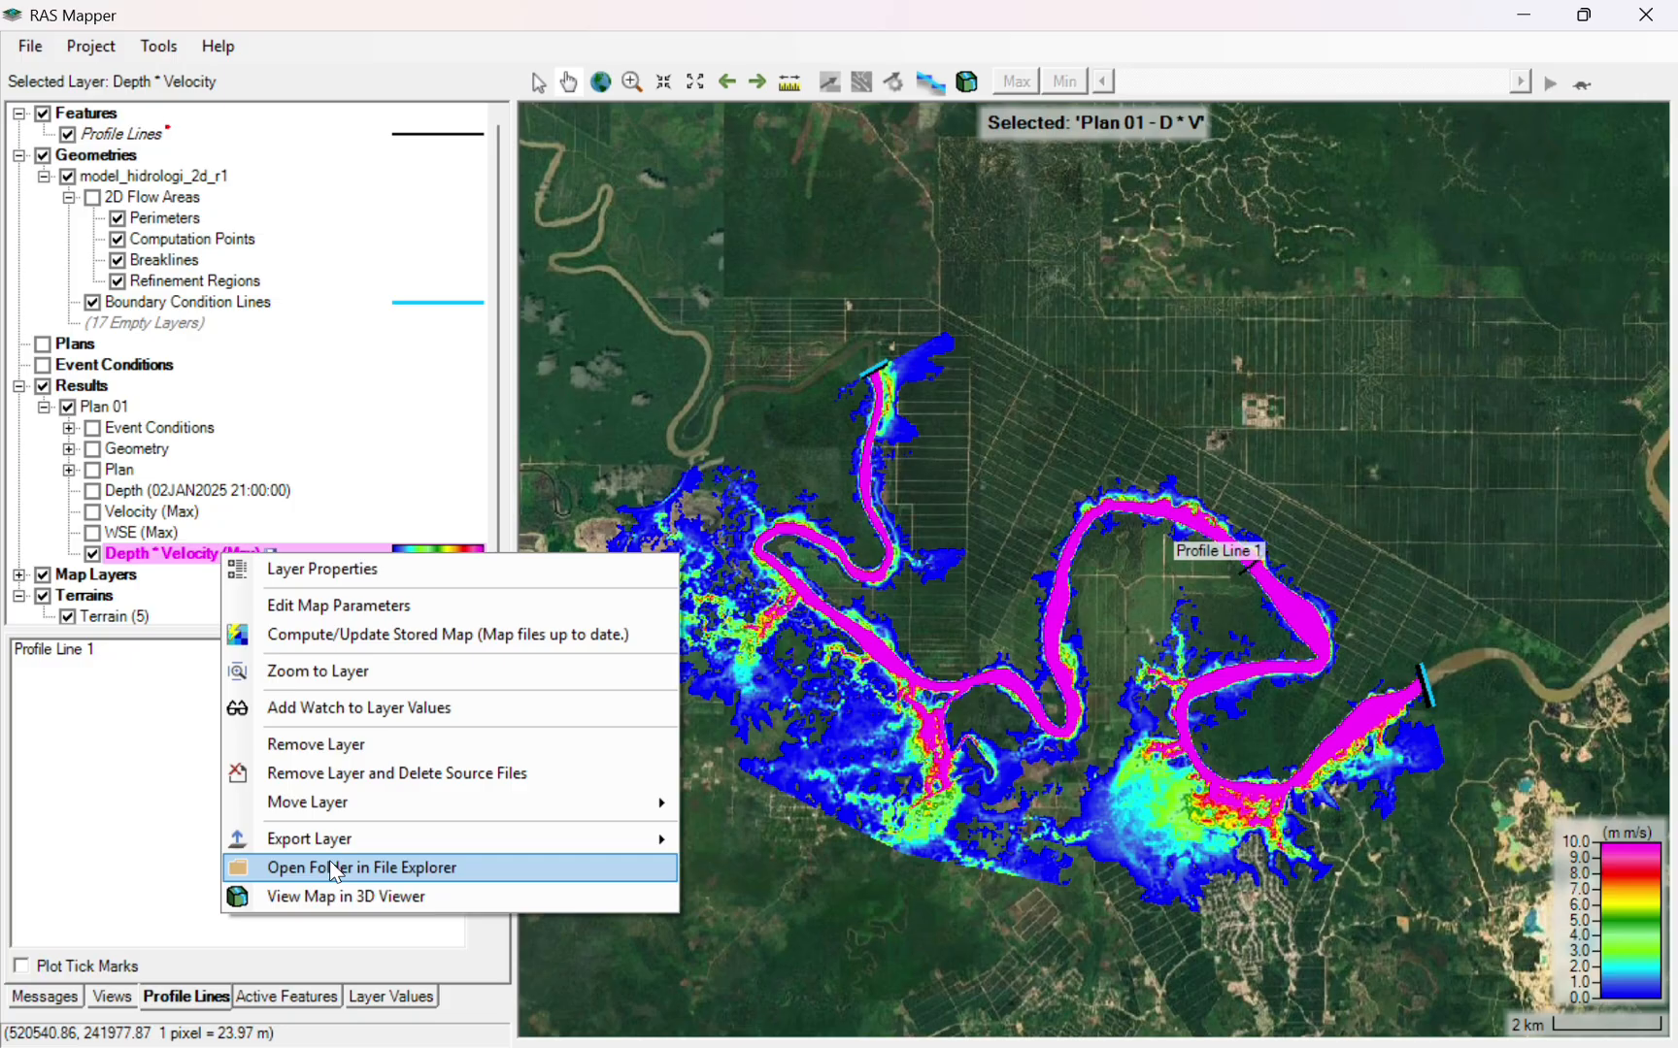
pyautogui.click(364, 571)
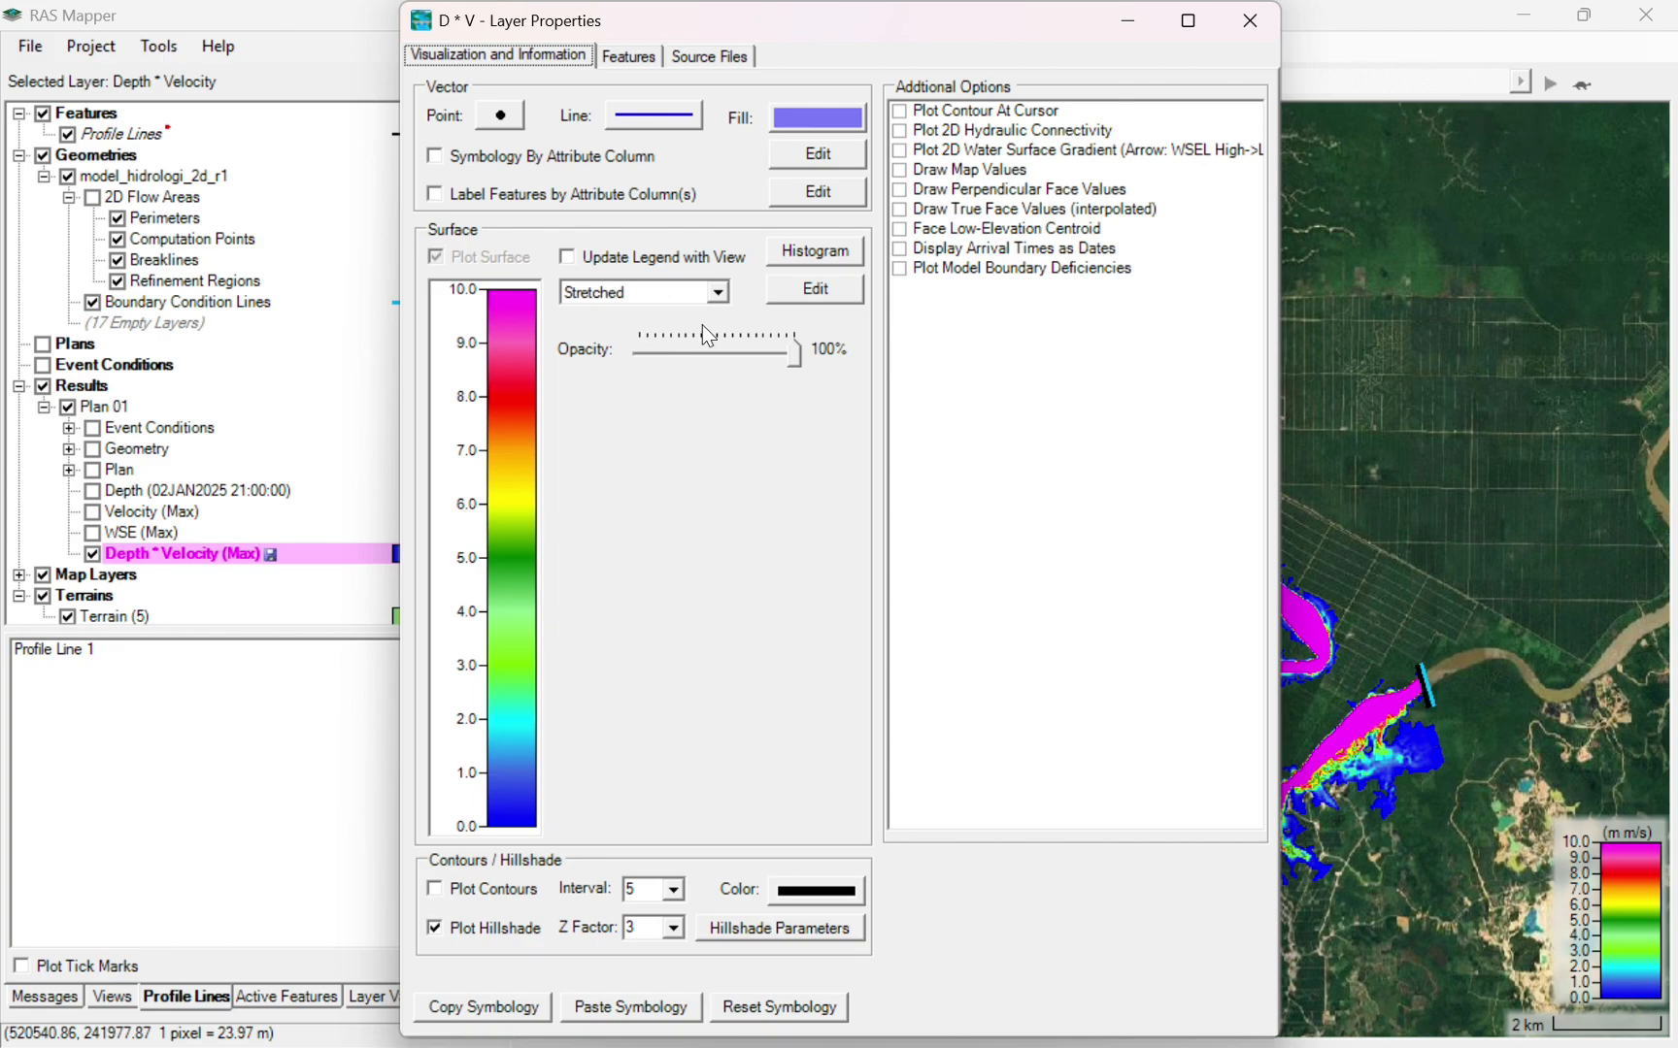
pyautogui.click(815, 288)
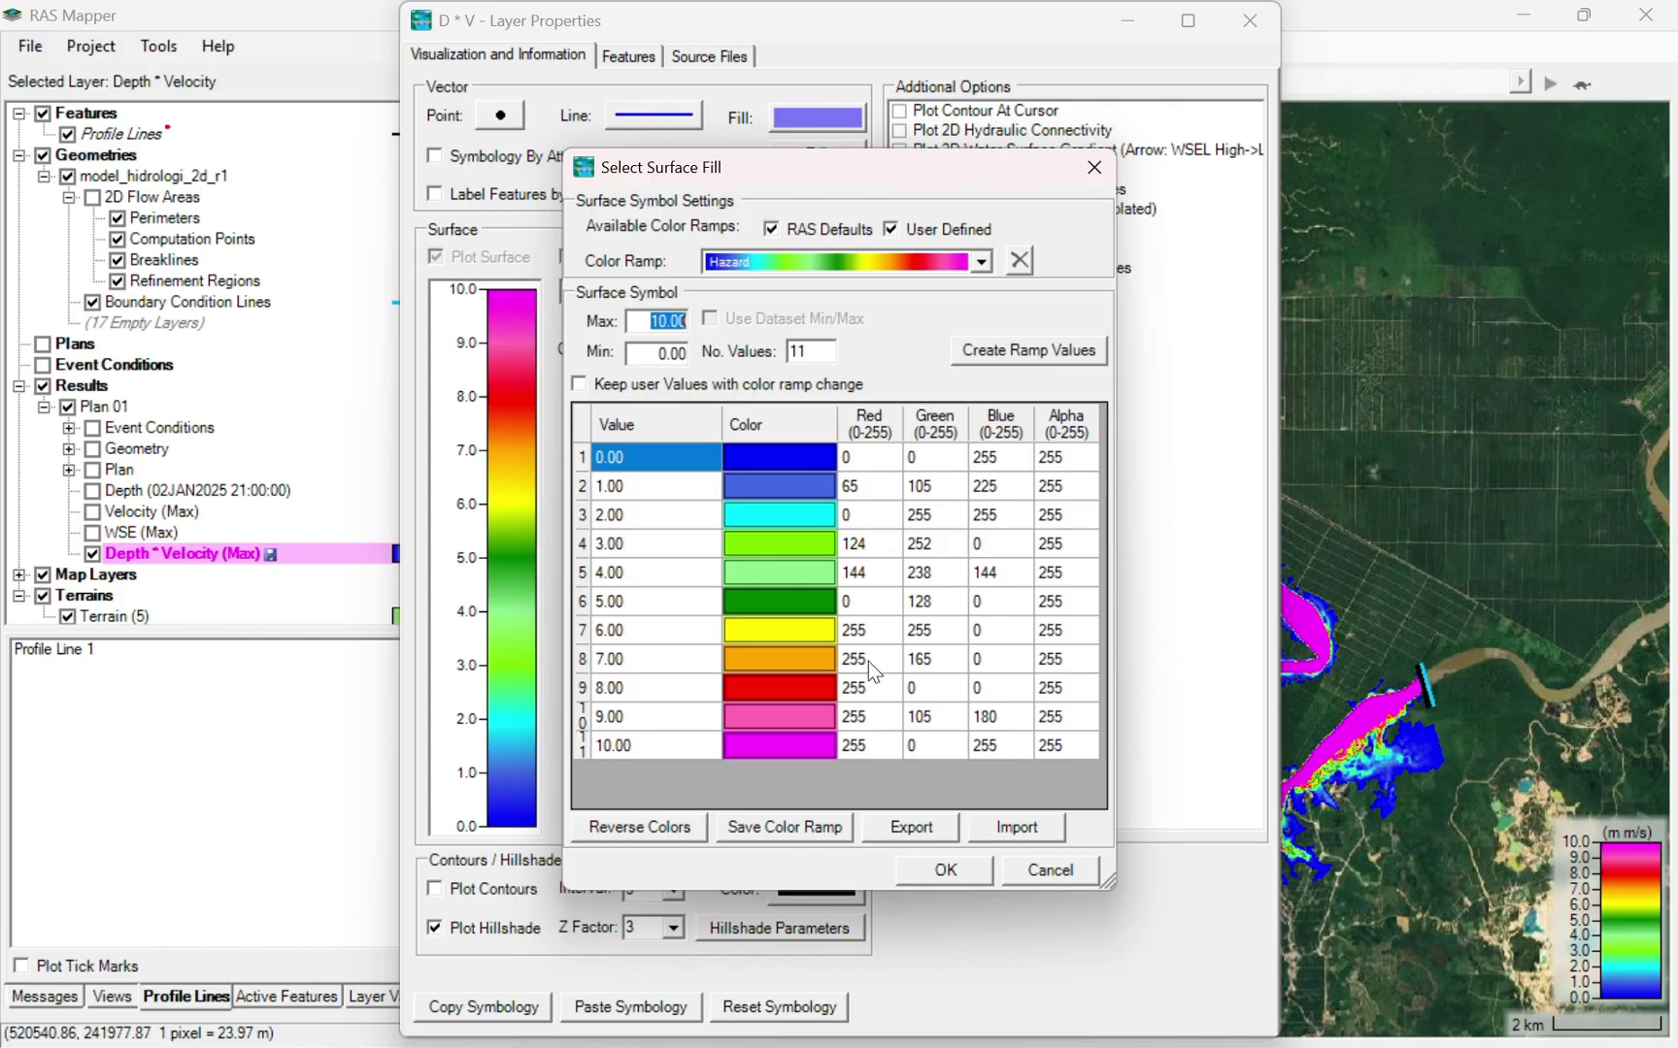
pyautogui.click(941, 872)
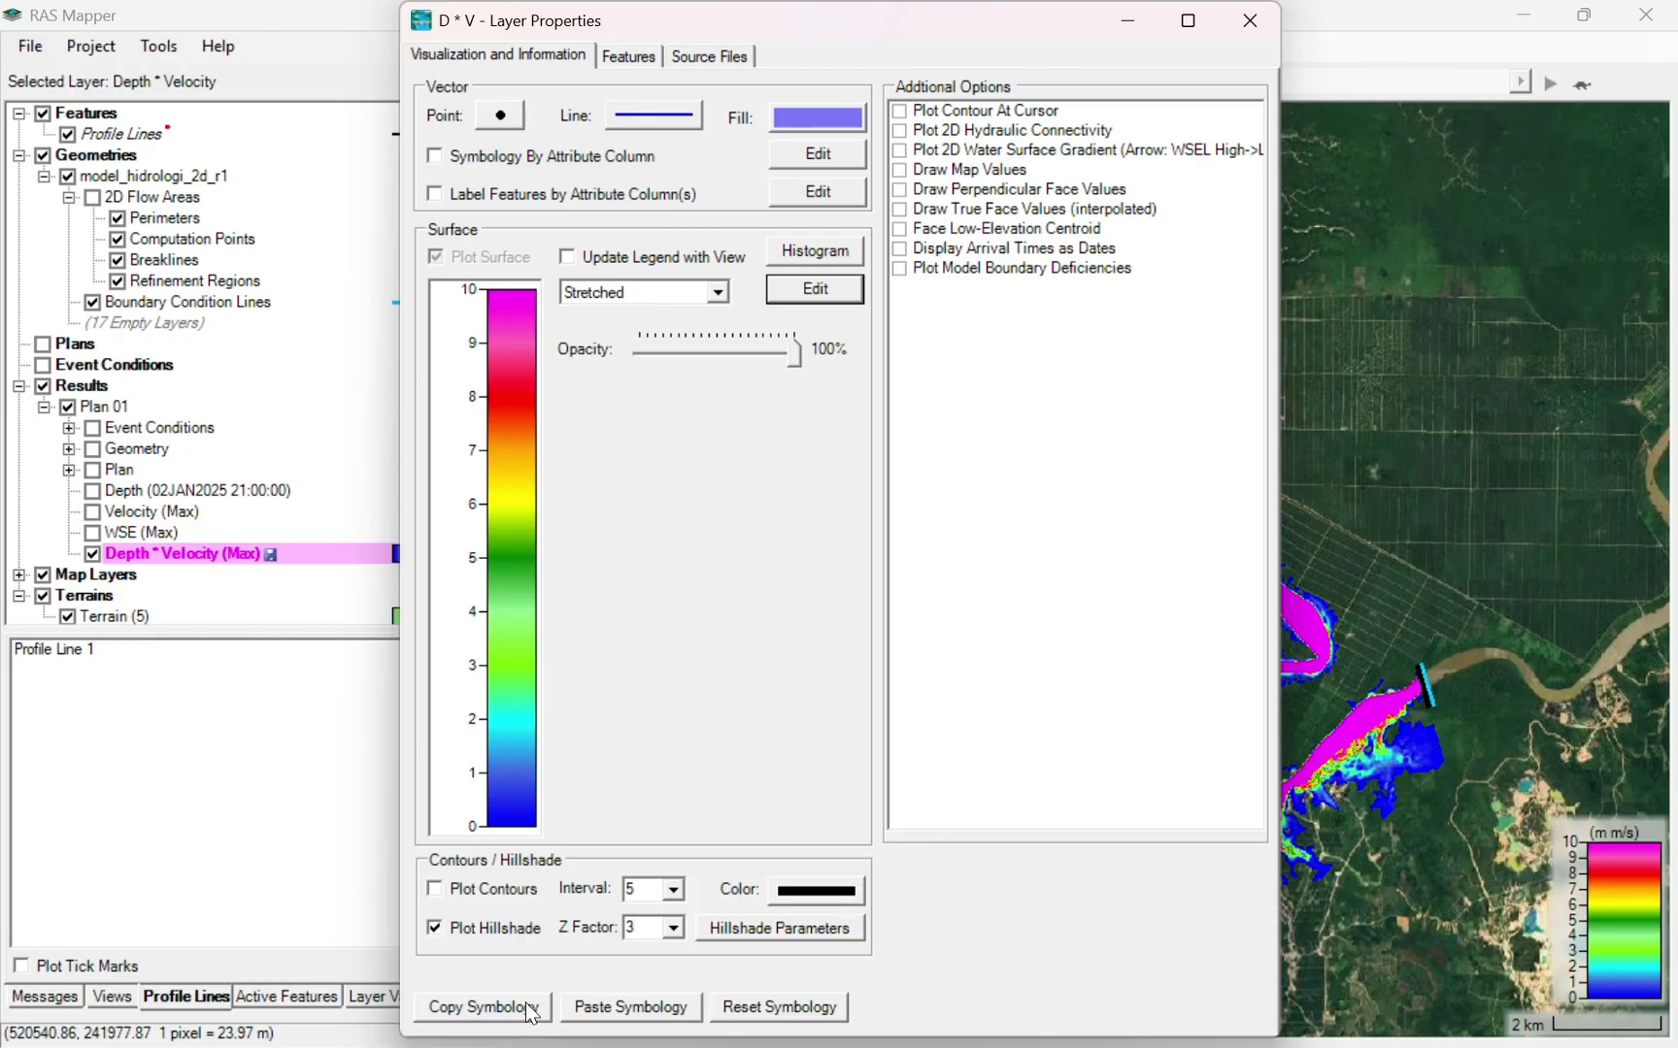
pyautogui.click(1112, 25)
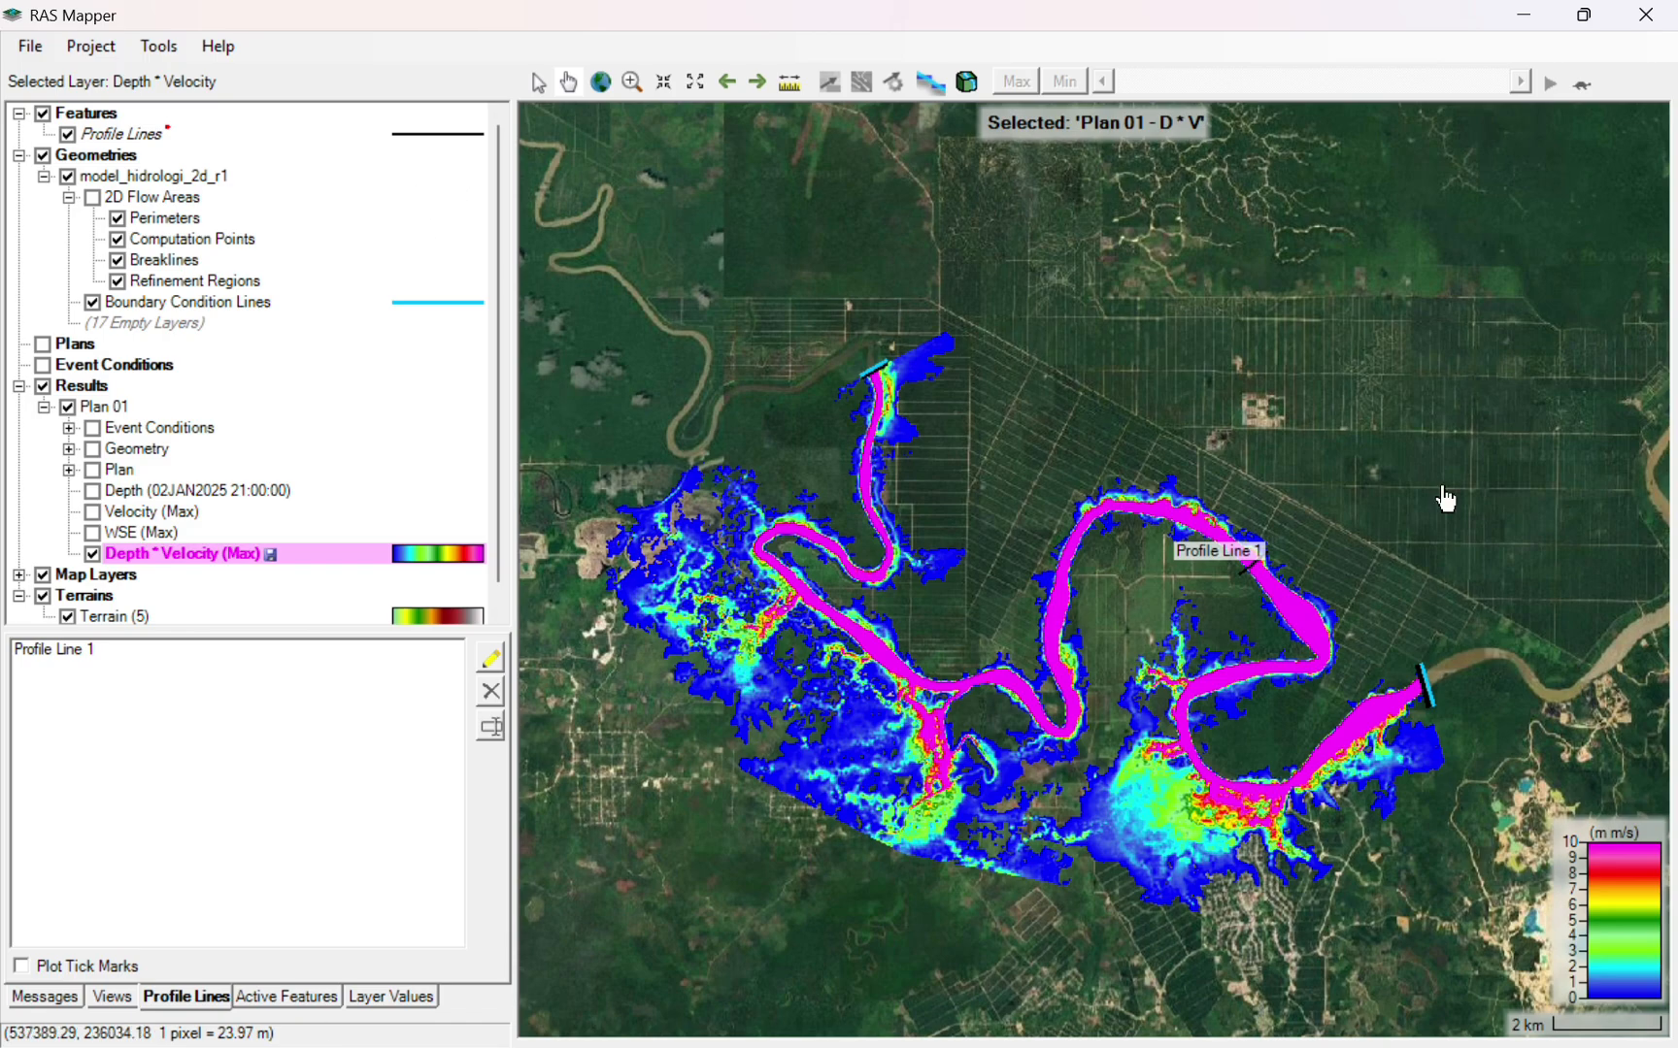
pyautogui.scroll(1, 1160, 835)
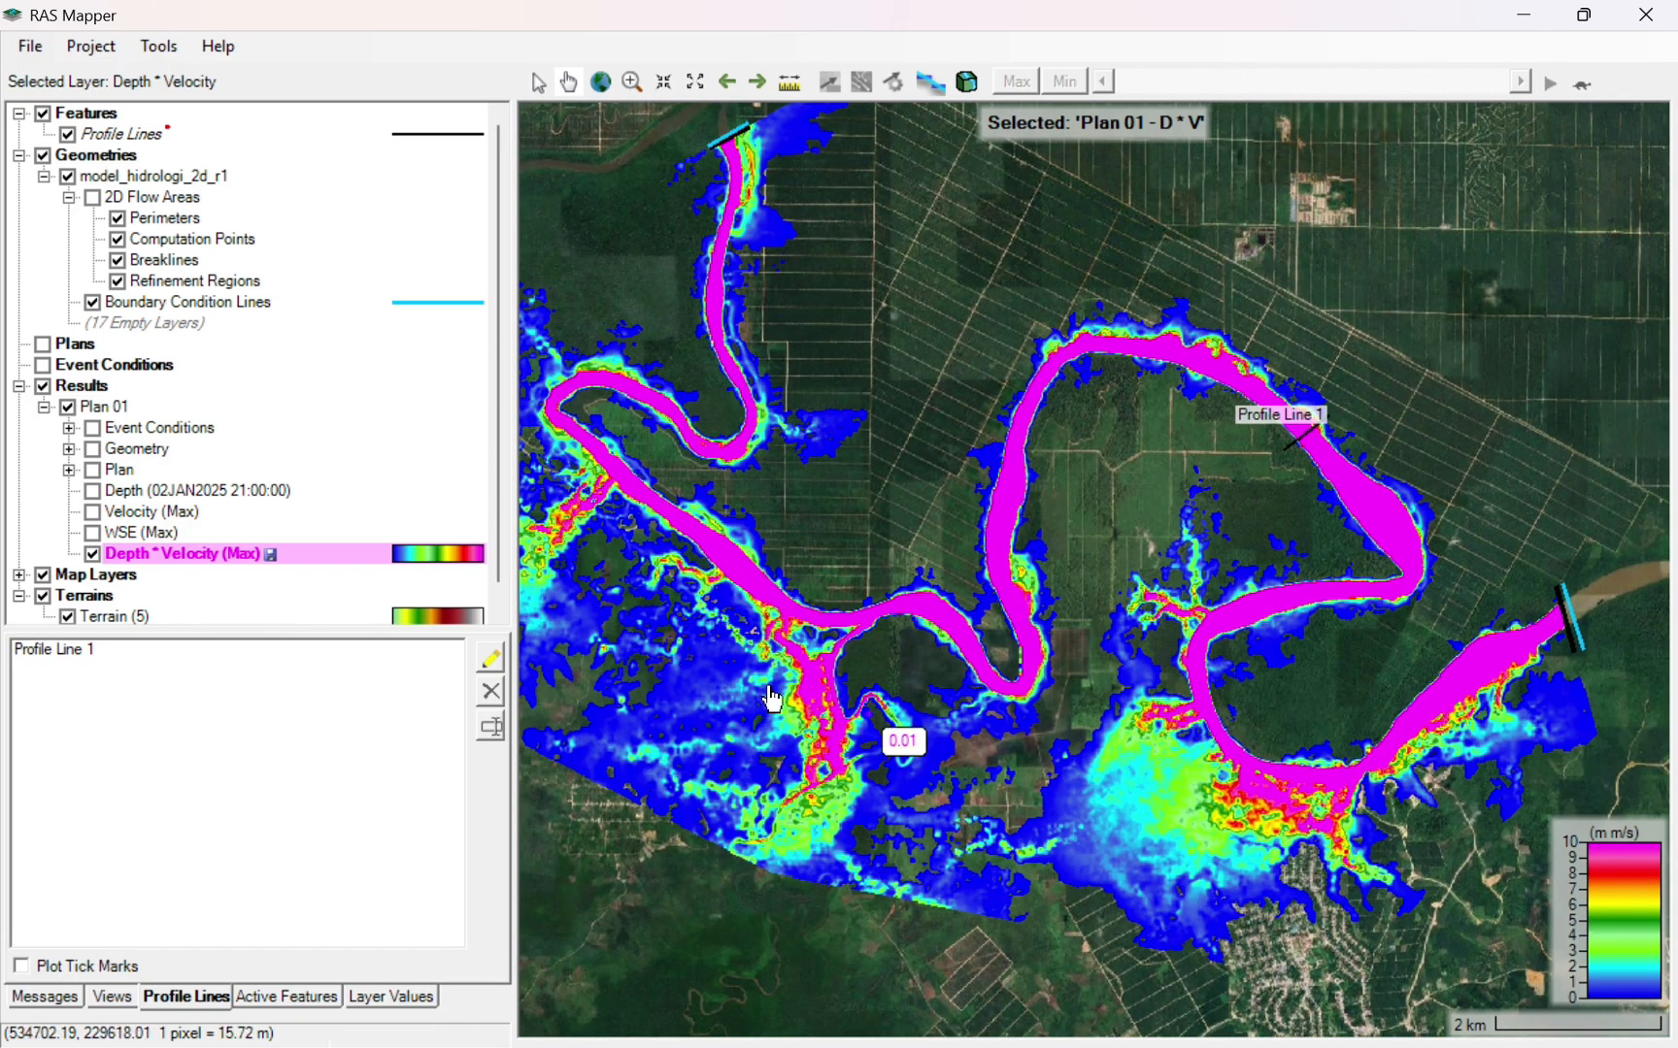